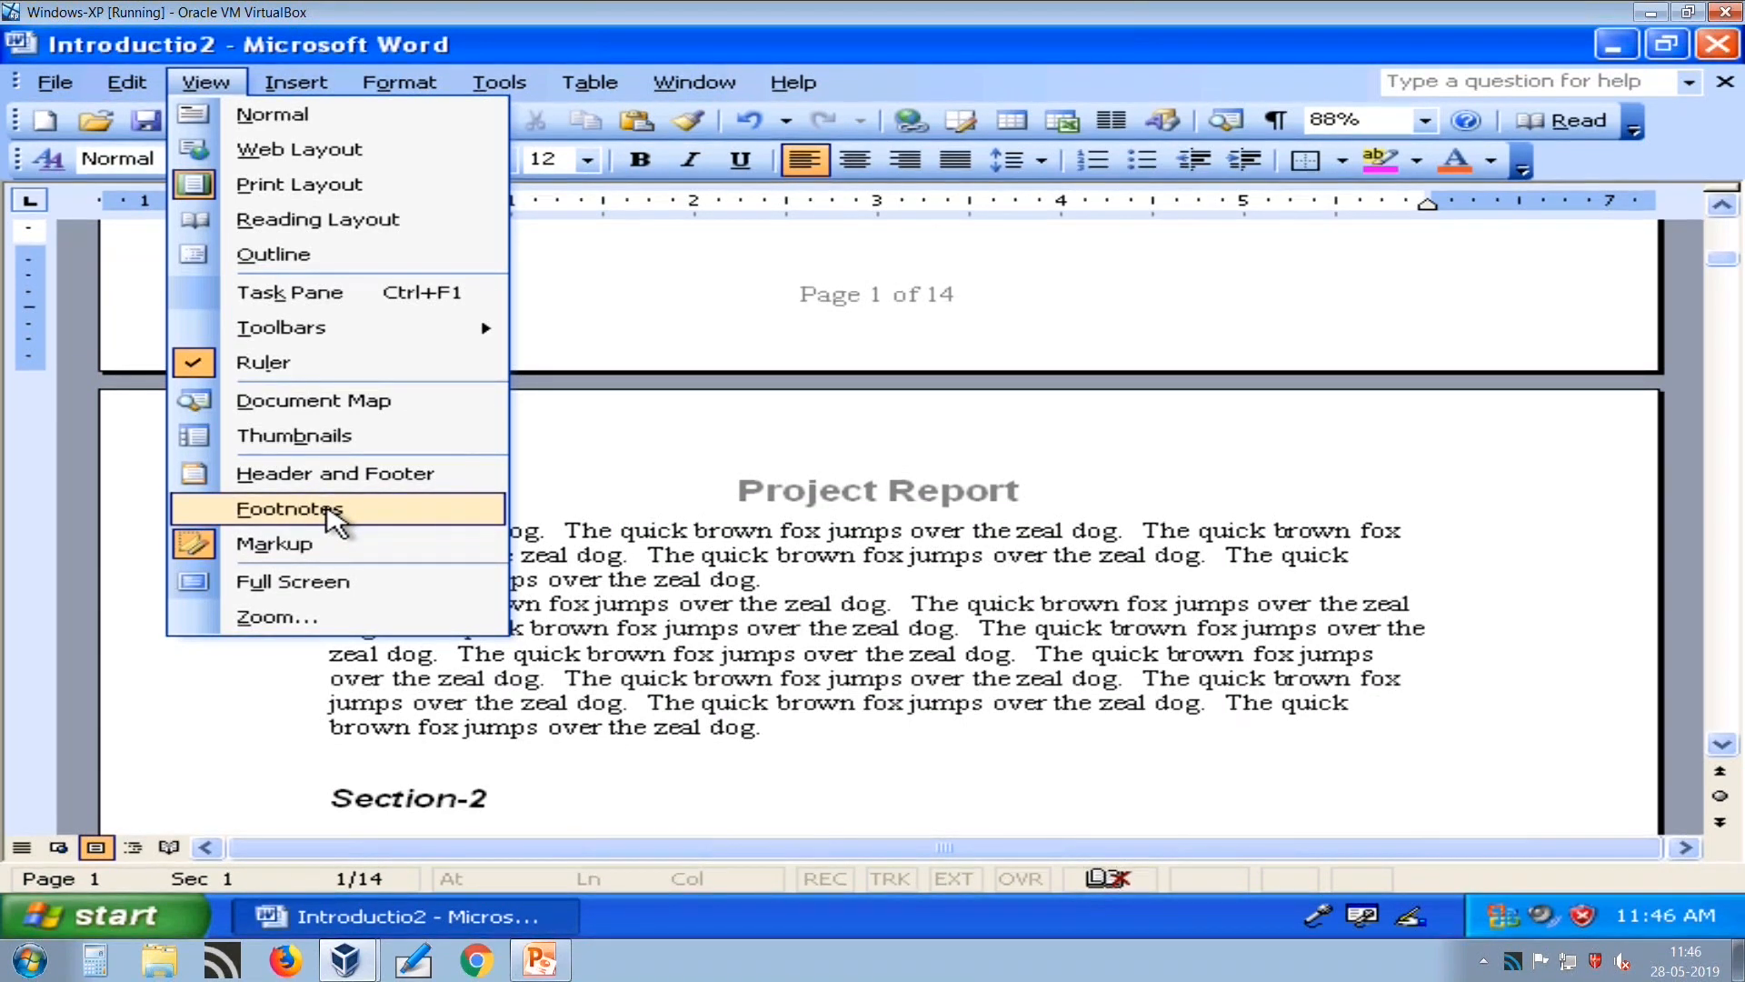
View the footnote text at the end of page 1, and go back to its reference mark in the body.
{"action": "left_click", "coordinate": [327, 515]}
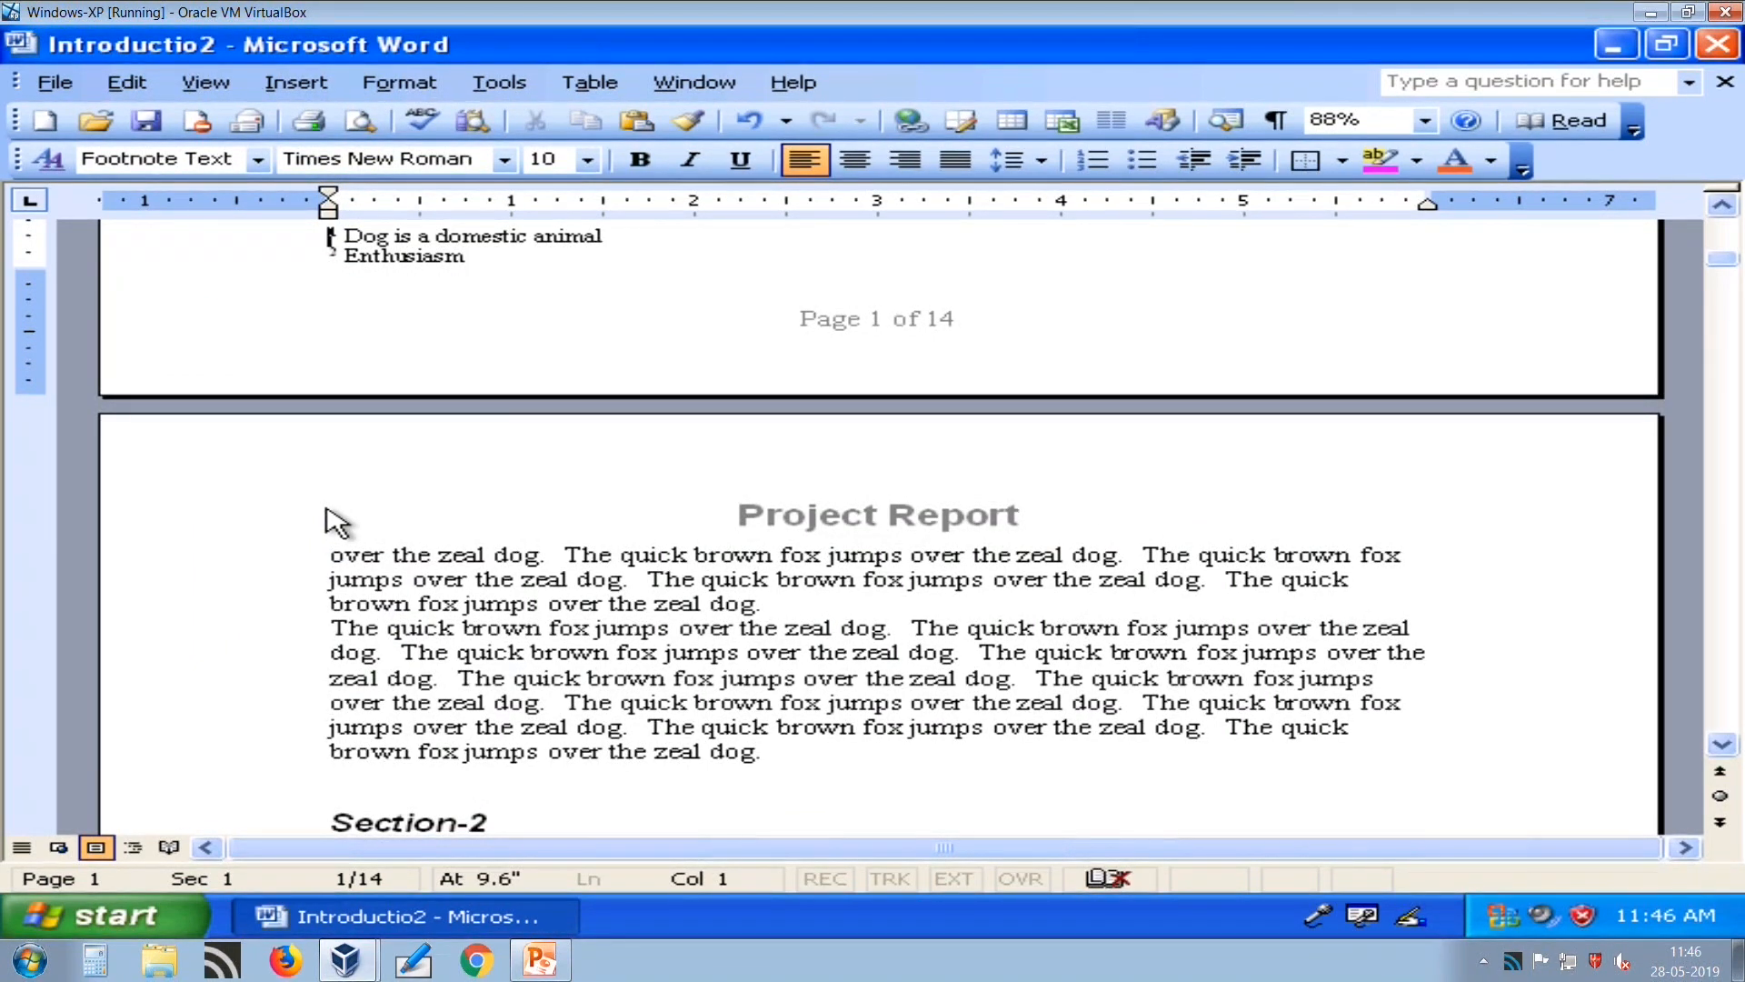
{"action": "scroll", "coordinate": [327, 515], "scroll_direction": "up", "scroll_amount": 4}
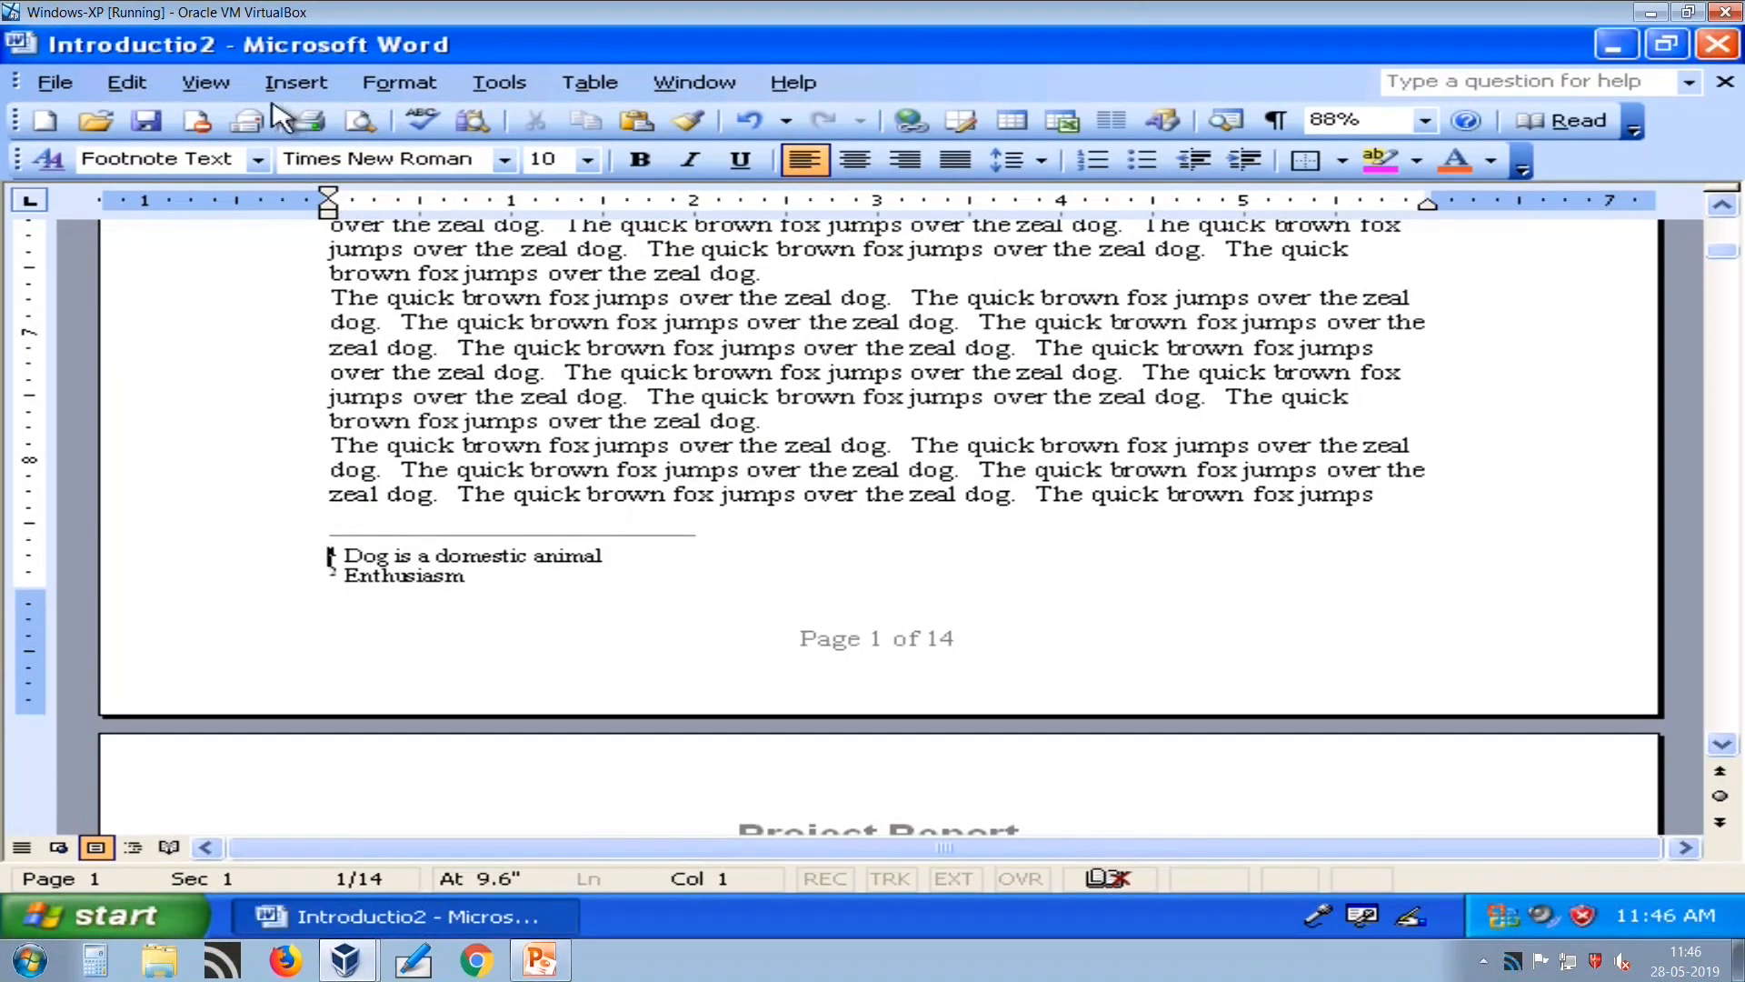
{"action": "left_click", "coordinate": [207, 82]}
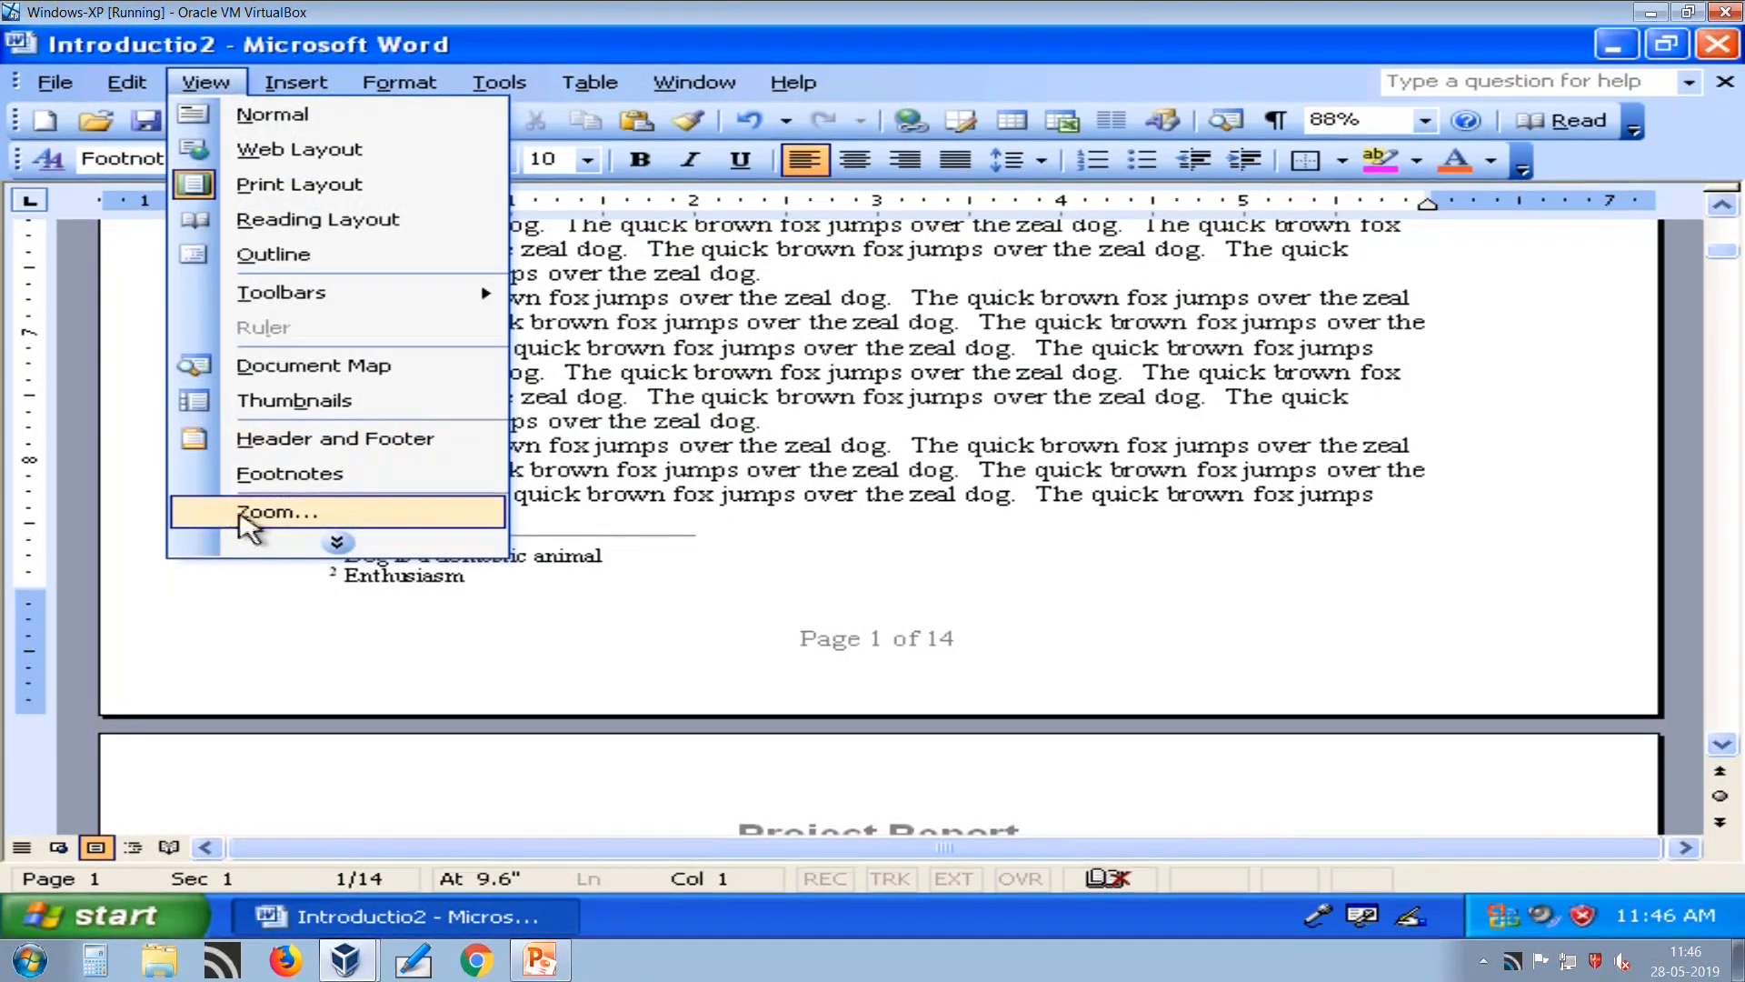
{"action": "left_click", "coordinate": [333, 543]}
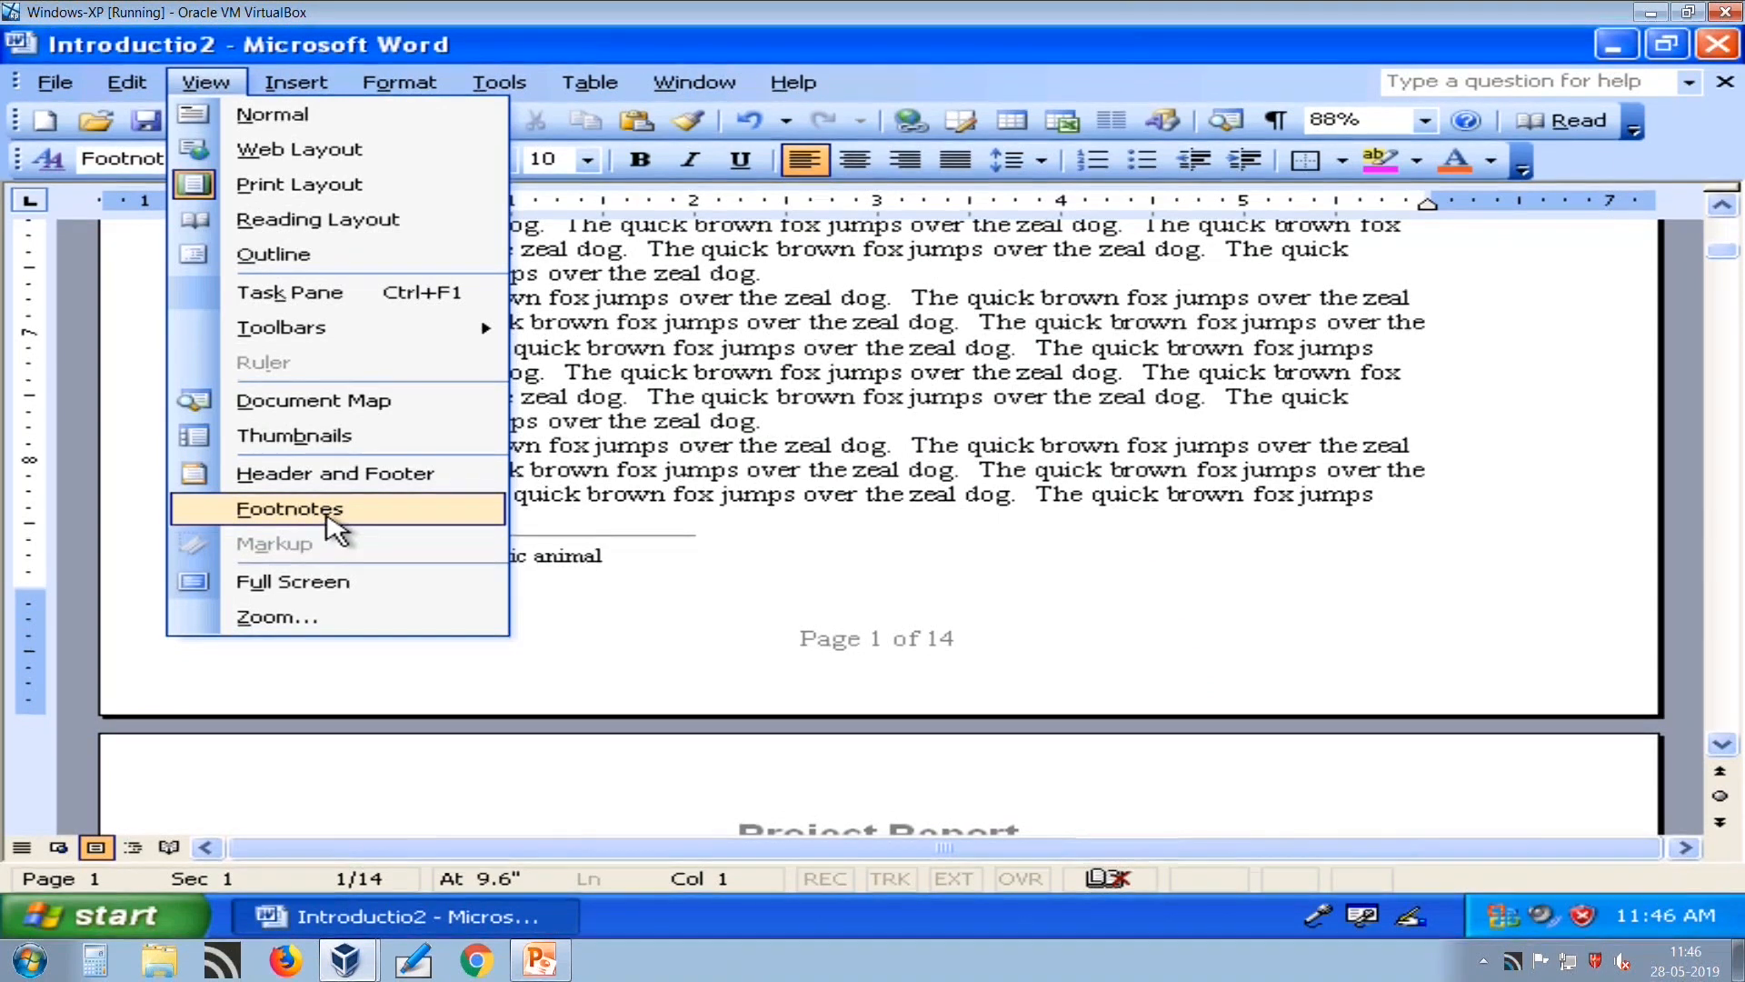
{"action": "left_click", "coordinate": [327, 514]}
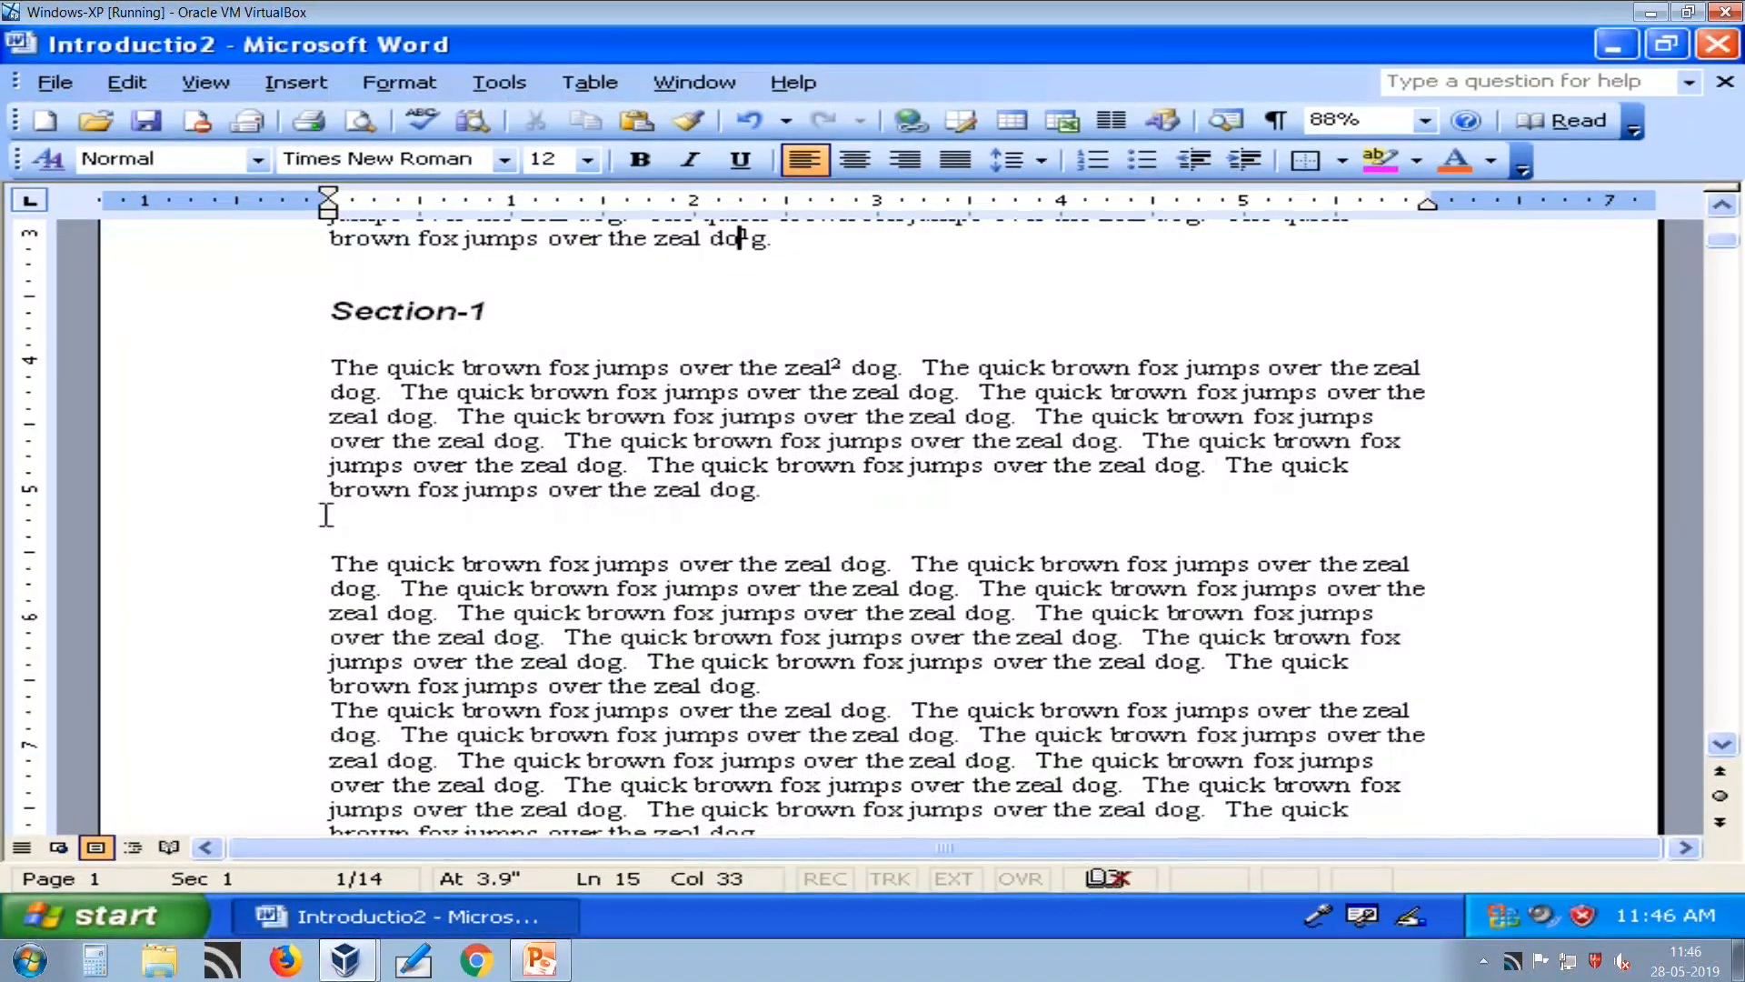
{"action": "left_click", "coordinate": [270, 86]}
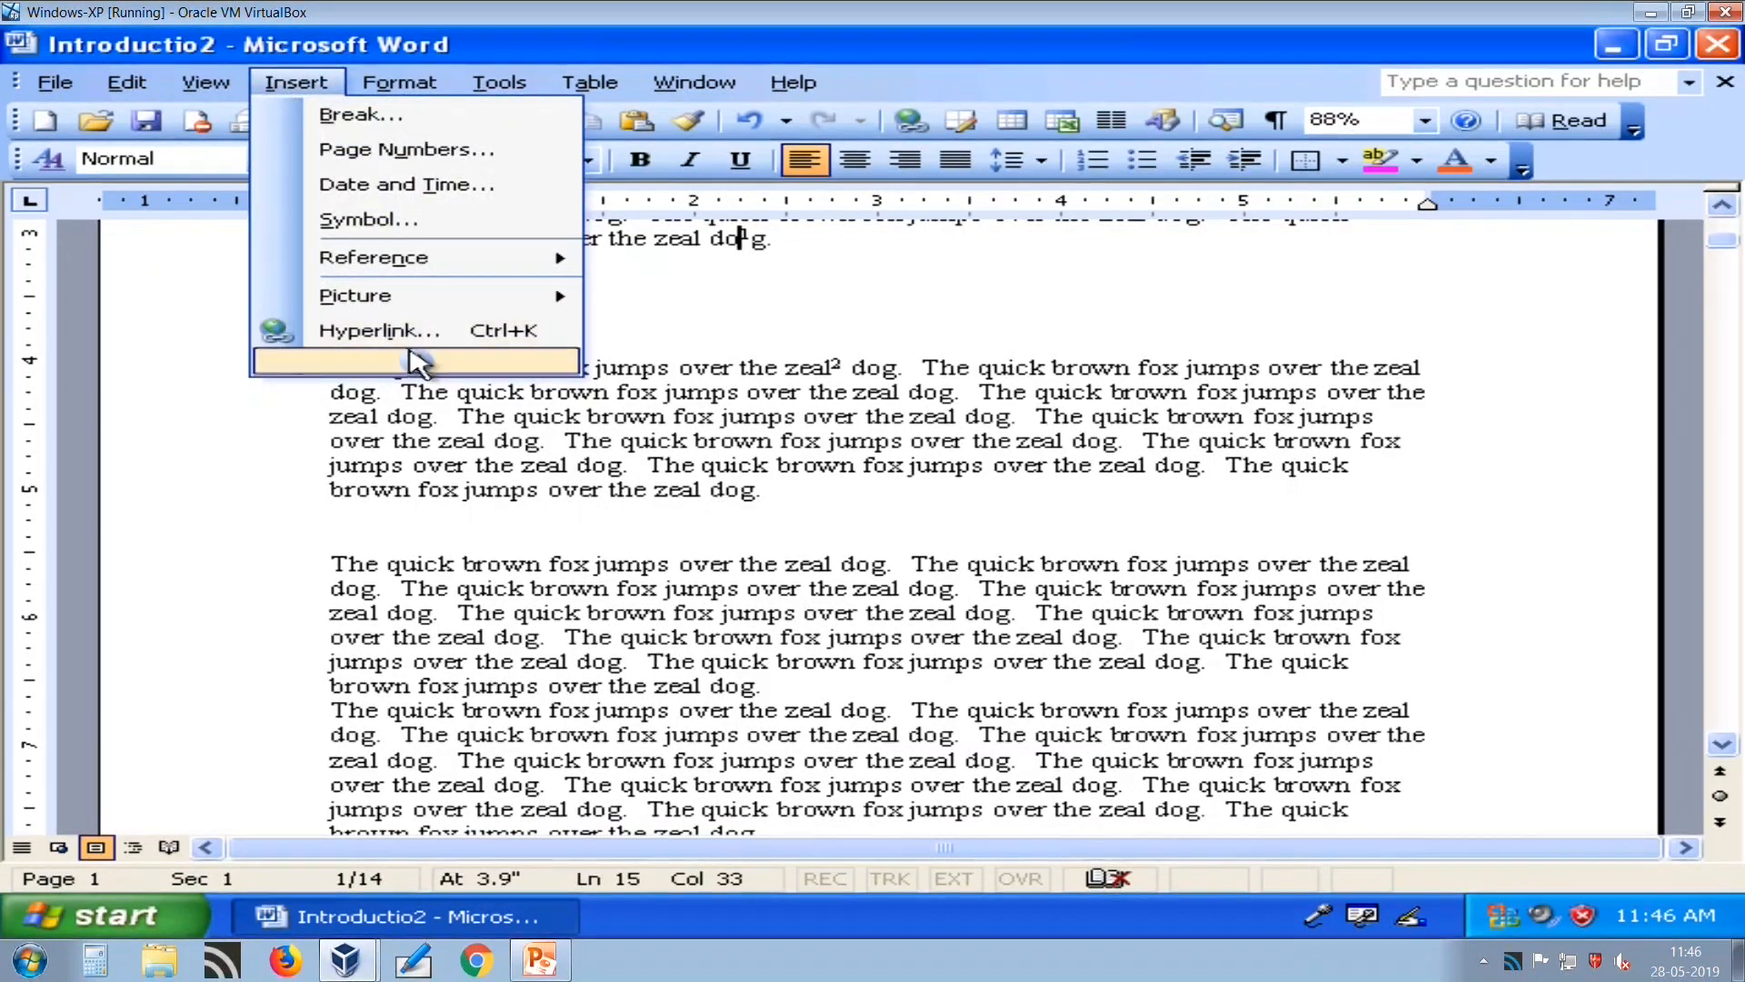
{"action": "mouse_move", "coordinate": [417, 360]}
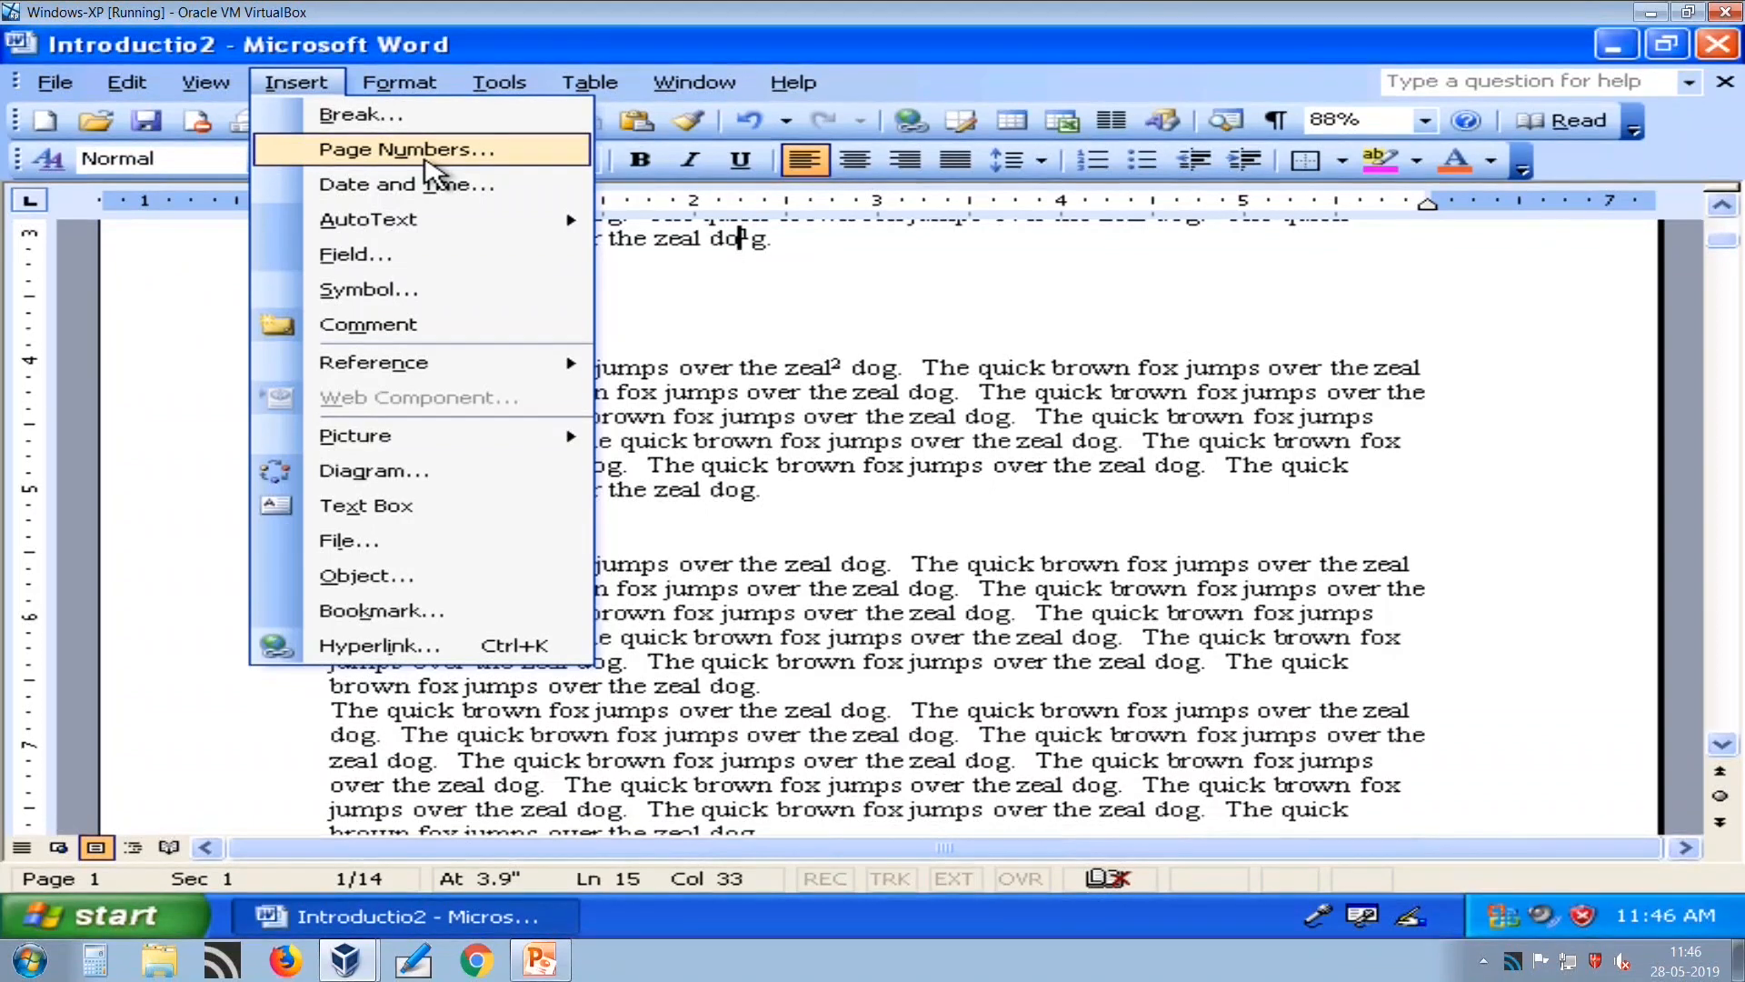
{"action": "left_click", "coordinate": [693, 320]}
{"action": "left_click", "coordinate": [698, 318]}
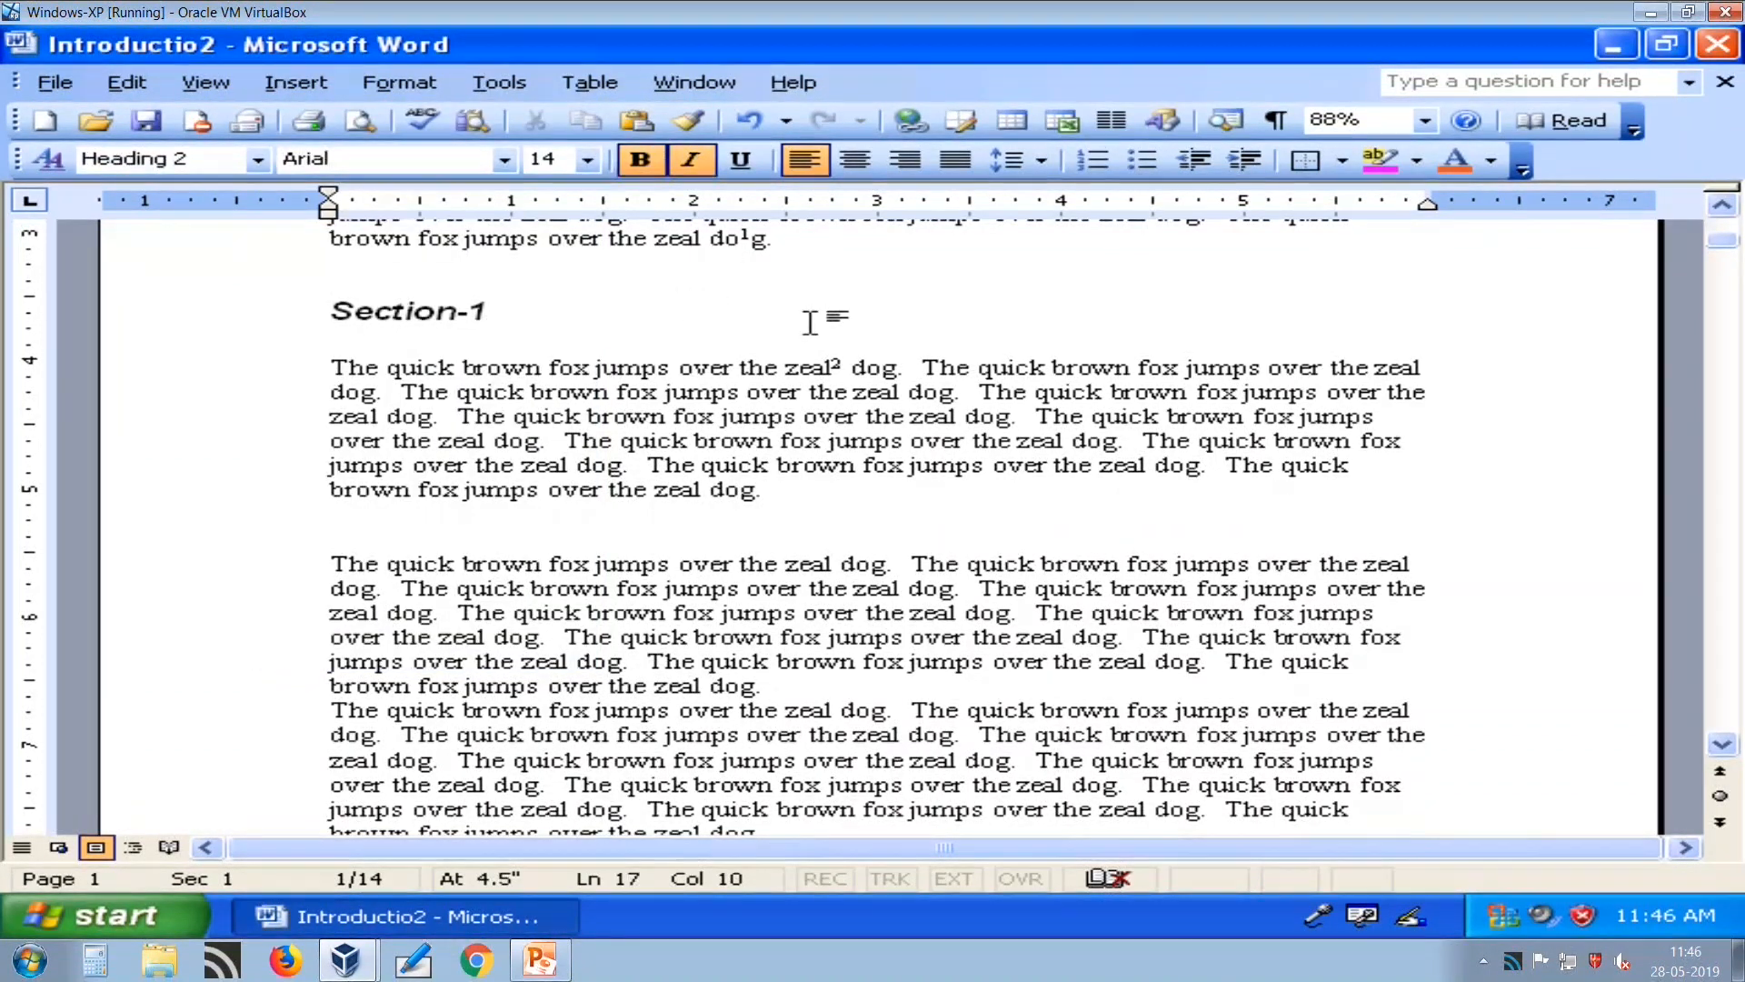
Place the cursor at the end of the paragraph just above the Section-2 heading on page 2.
{"action": "scroll", "coordinate": [810, 322], "scroll_direction": "down", "scroll_amount": 6}
{"action": "scroll", "coordinate": [1547, 542], "scroll_direction": "down", "scroll_amount": 4}
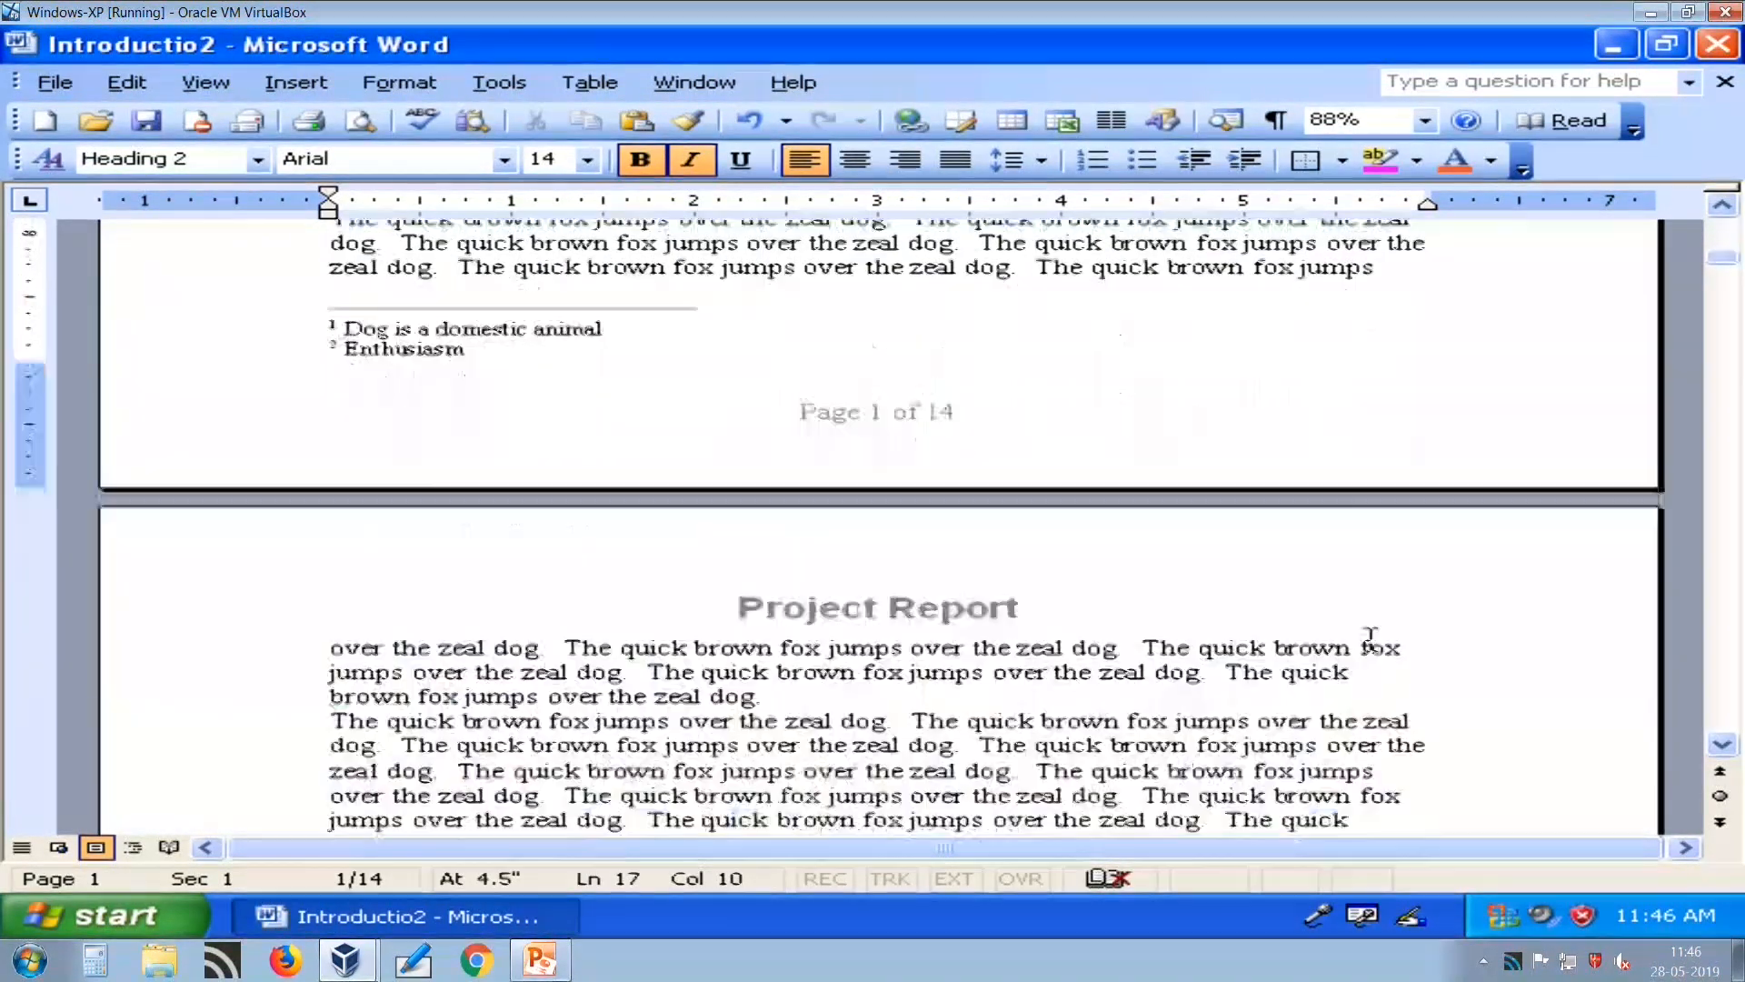
{"action": "scroll", "coordinate": [1371, 636], "scroll_direction": "down", "scroll_amount": 4}
{"action": "left_click", "coordinate": [684, 578]}
{"action": "left_click", "coordinate": [441, 586]}
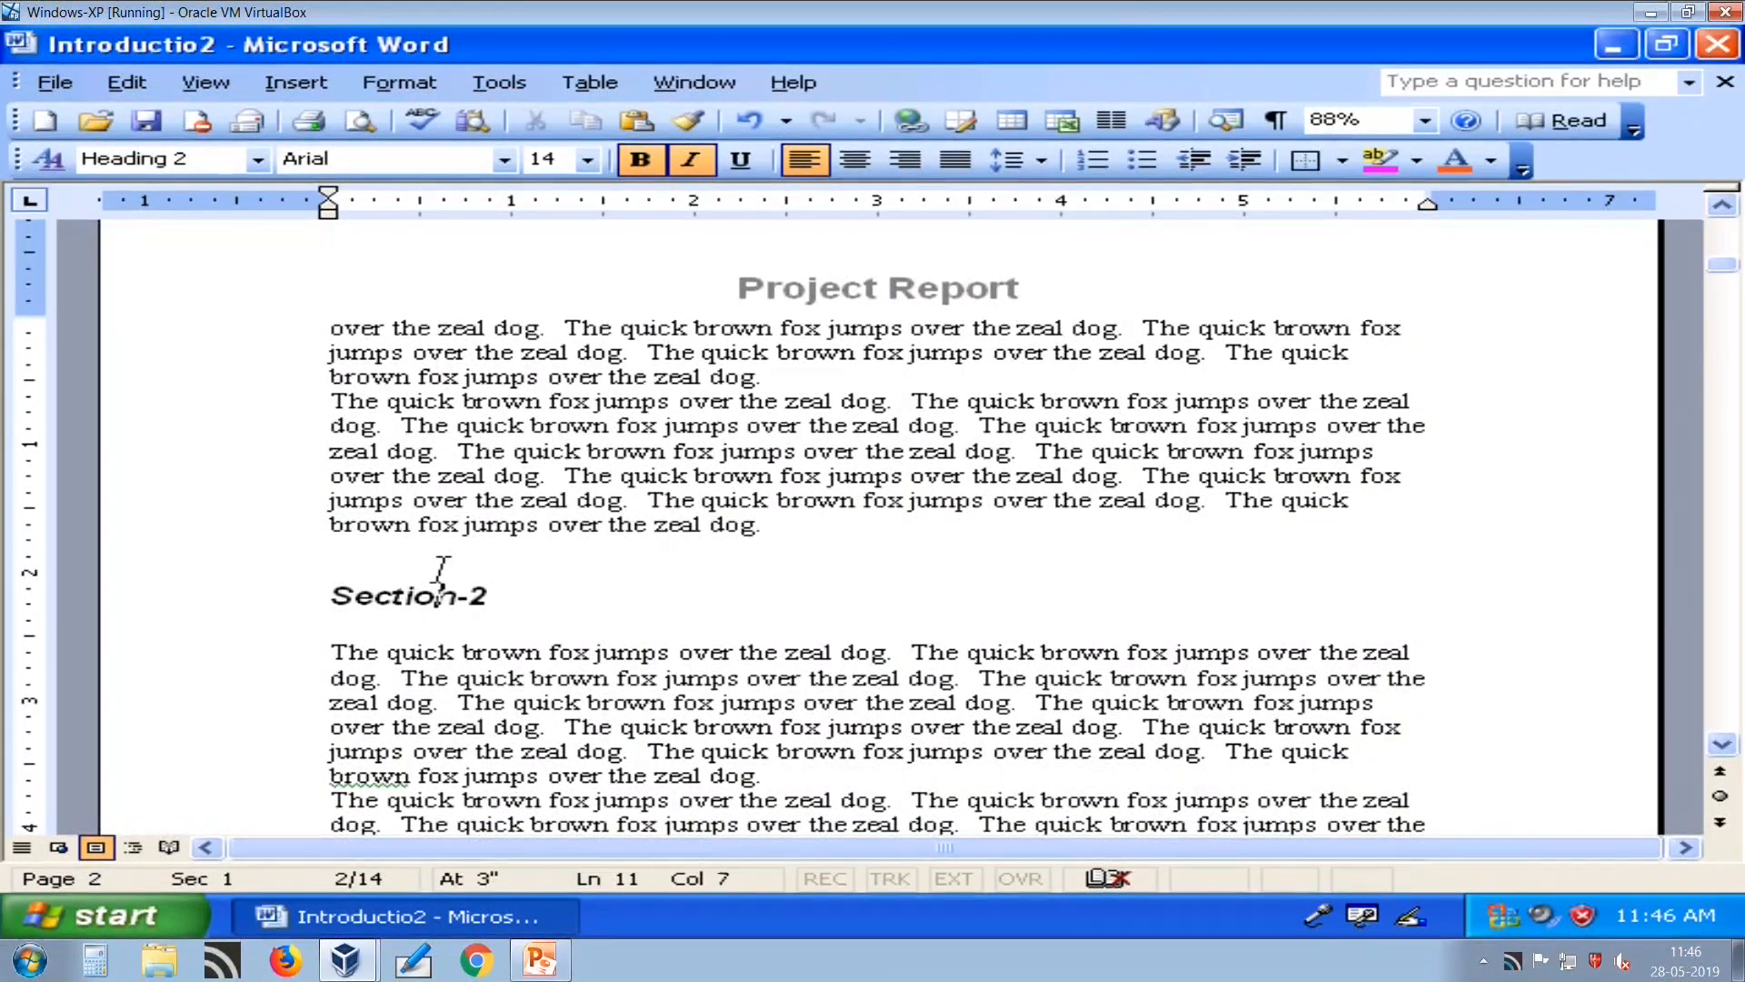
{"action": "left_click", "coordinate": [765, 522]}
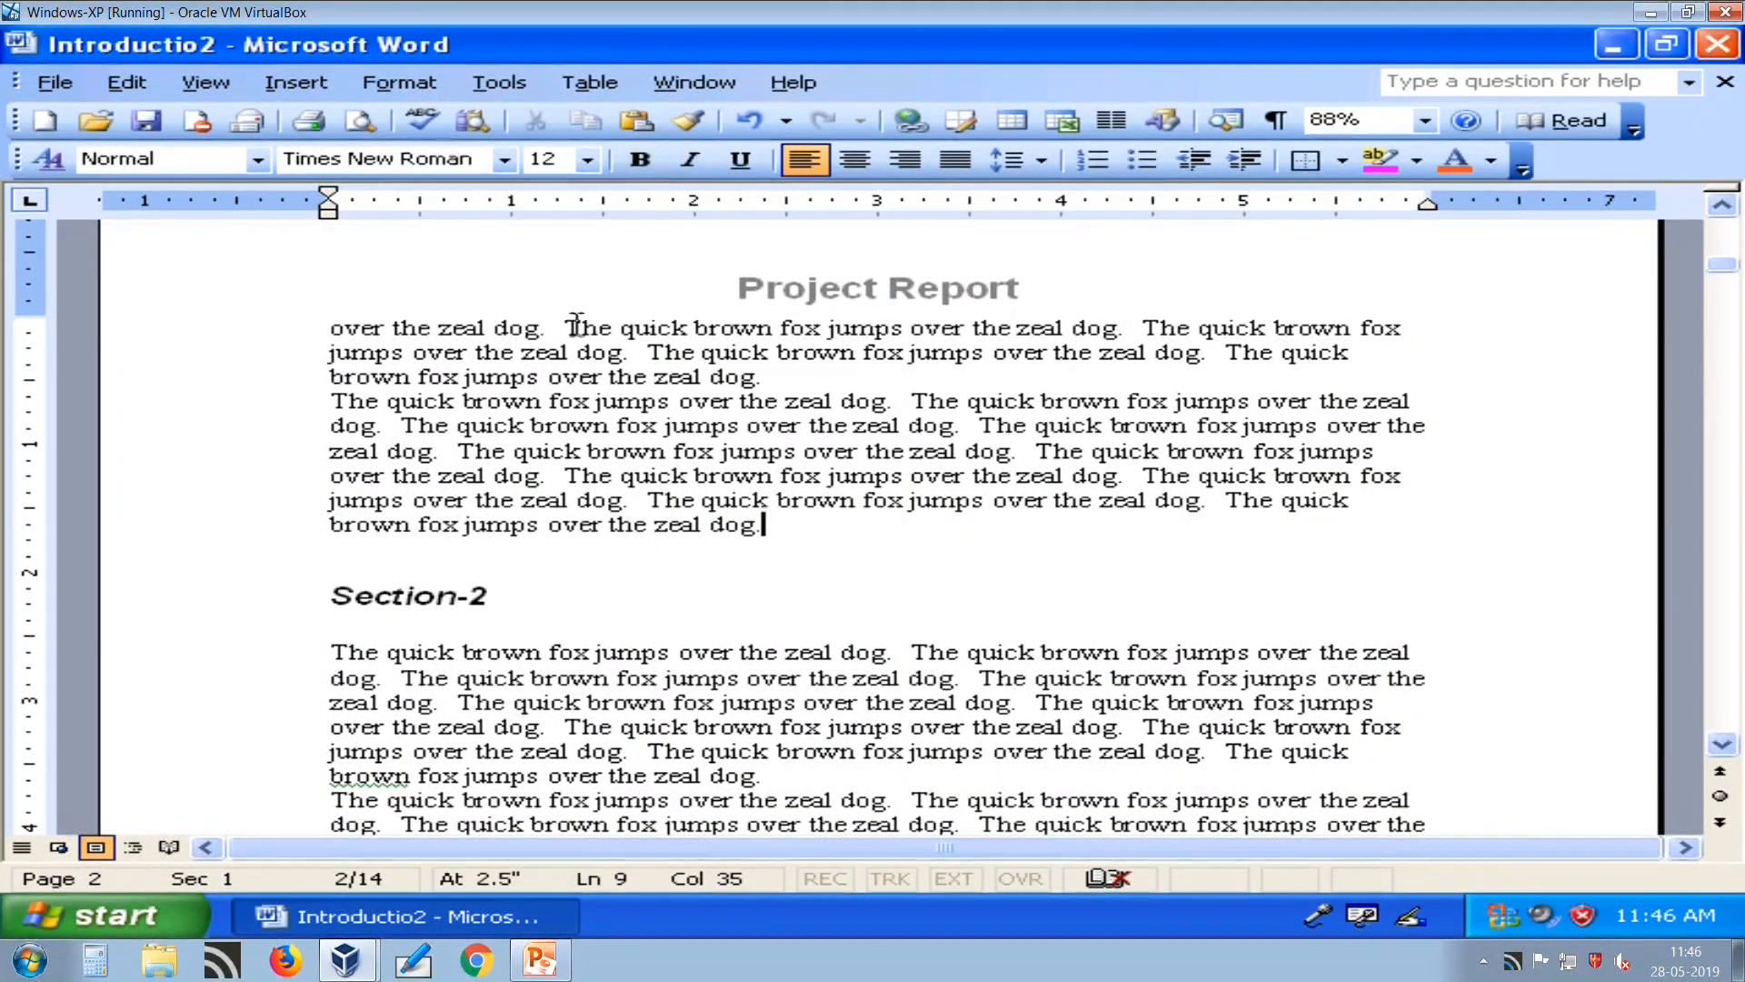
Insert page numbers at the bottom of the page (footer) with right alignment, including on the first page.
{"action": "left_click", "coordinate": [307, 82]}
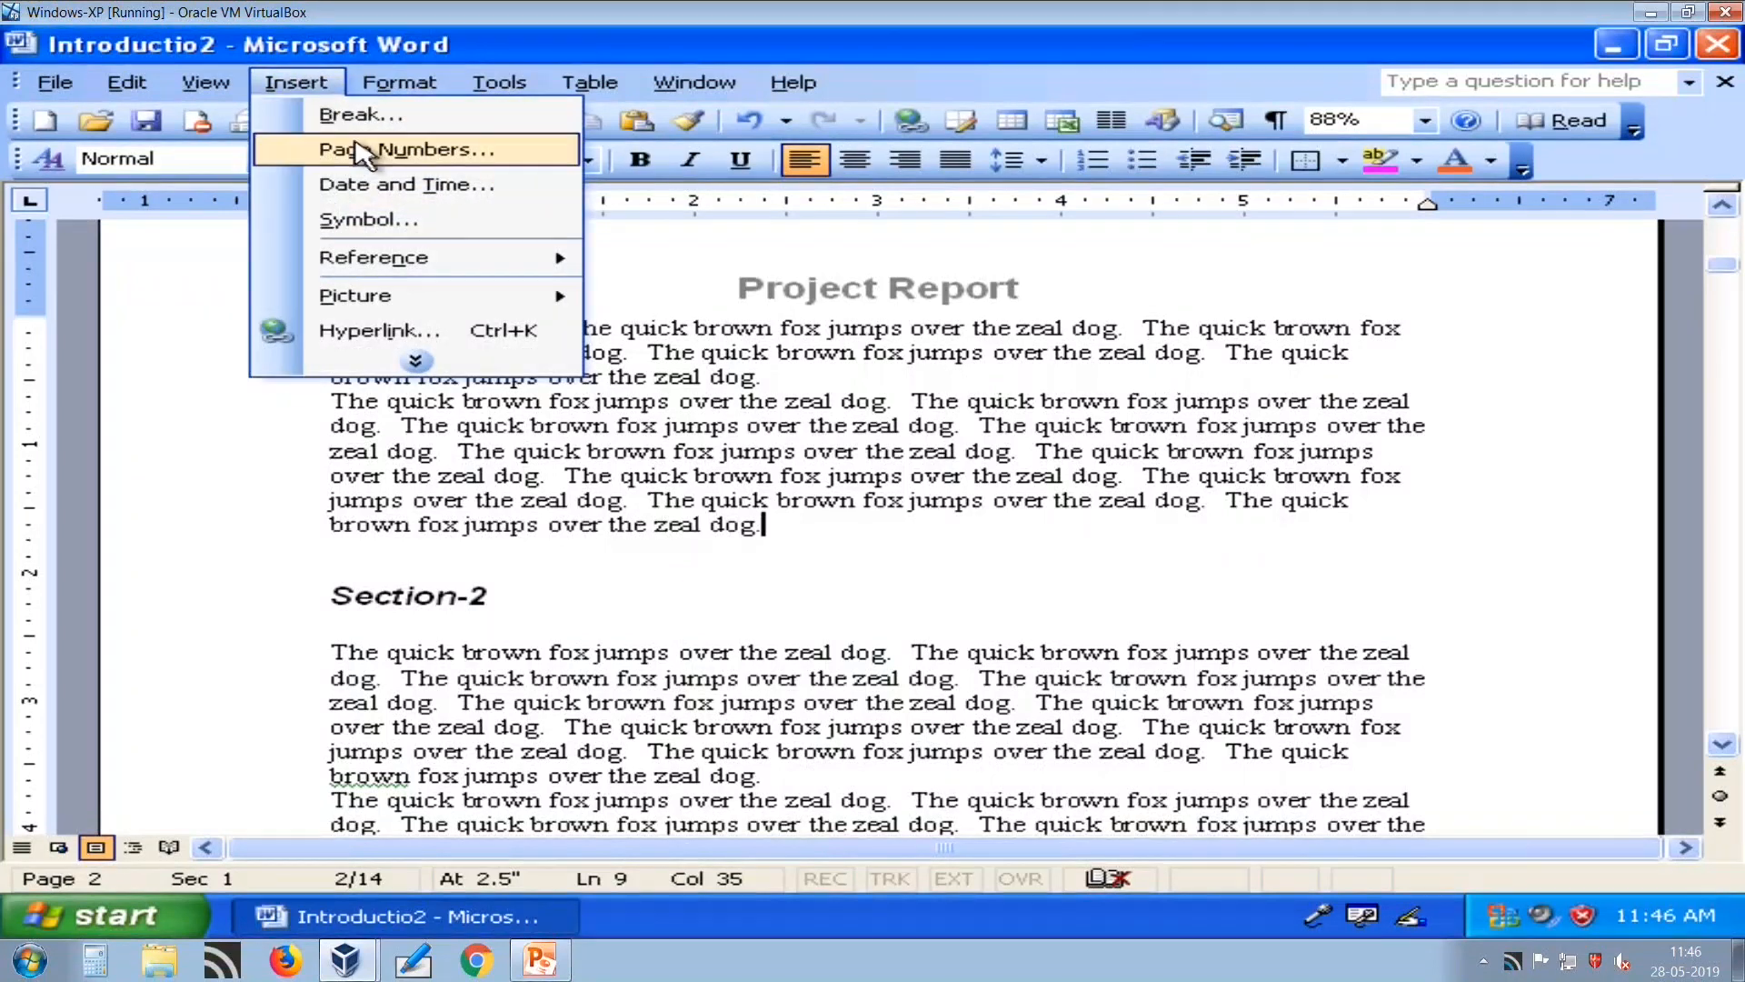
{"action": "left_click", "coordinate": [415, 361]}
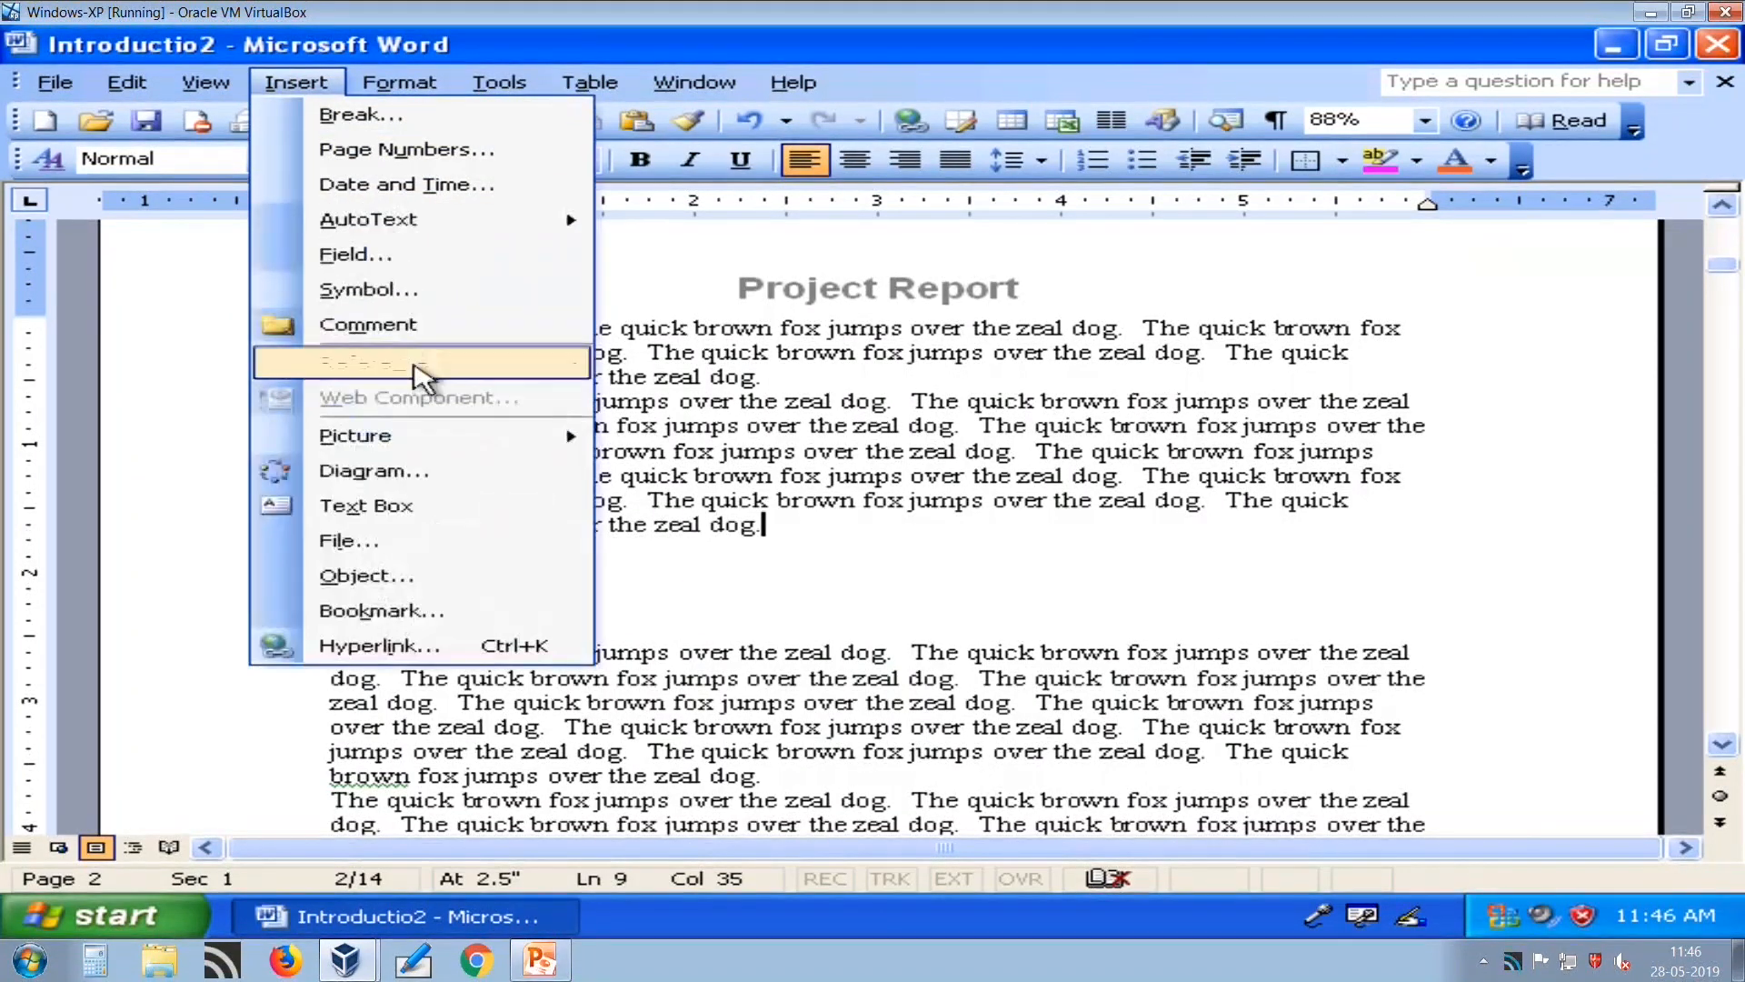
{"action": "left_click", "coordinate": [427, 154]}
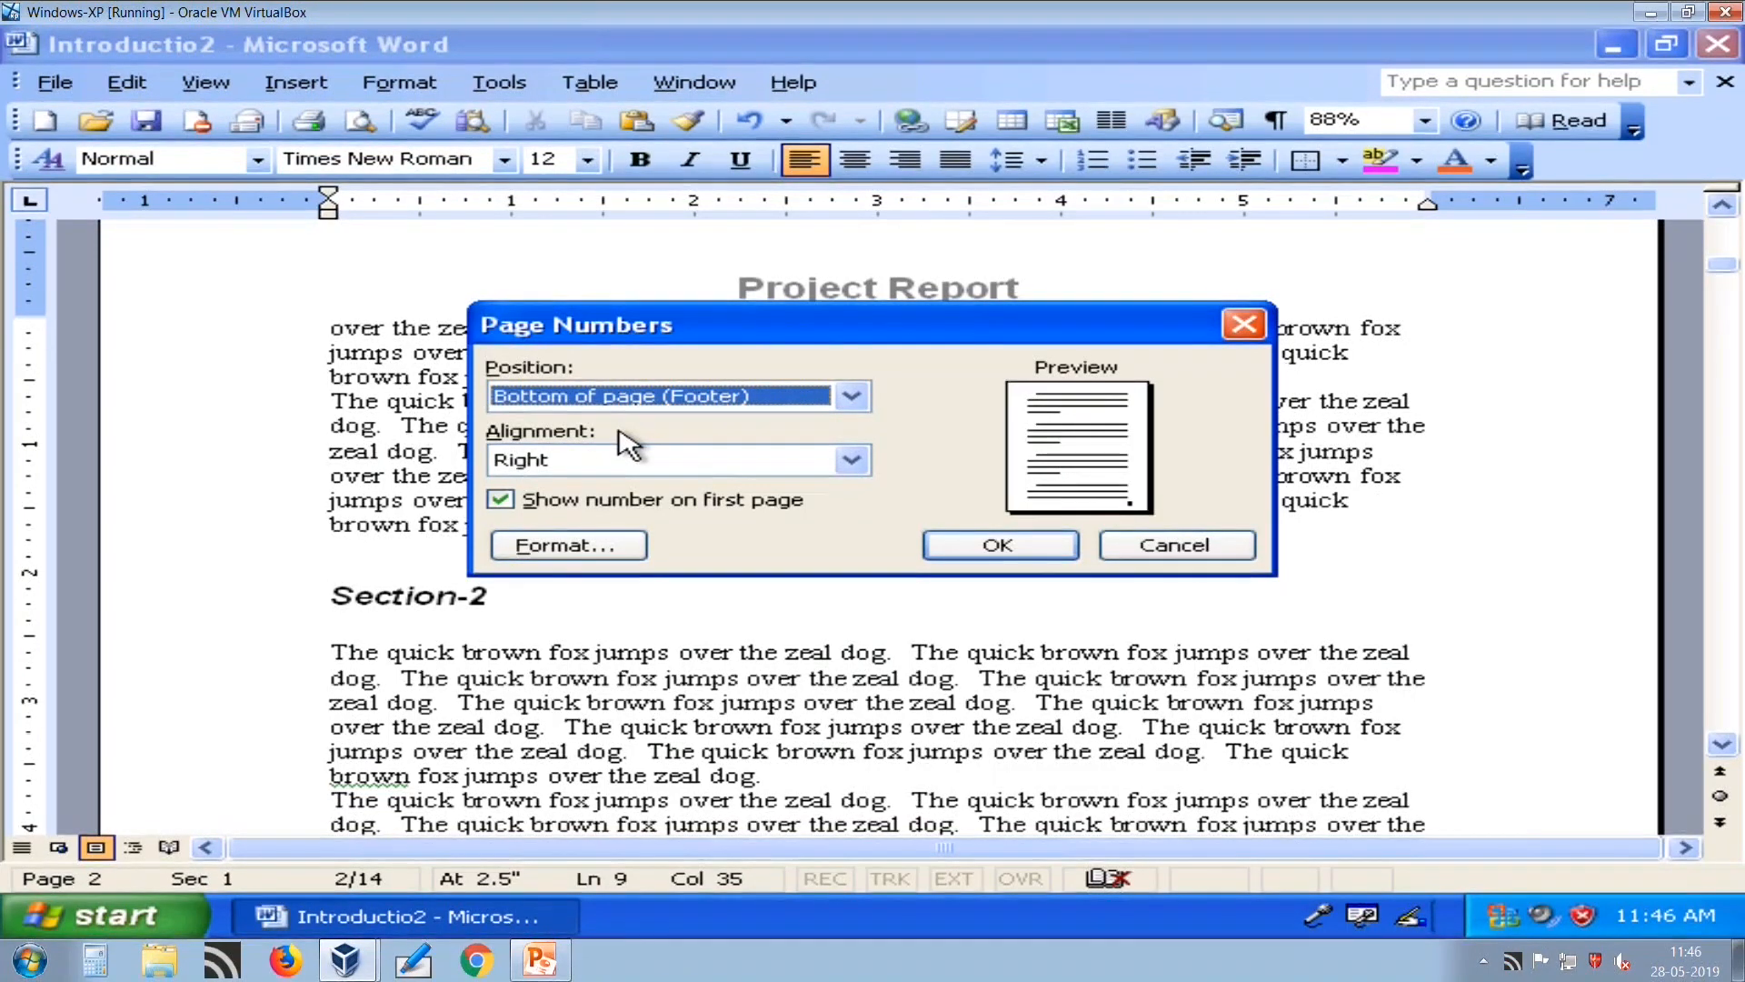
{"action": "left_click", "coordinate": [702, 400]}
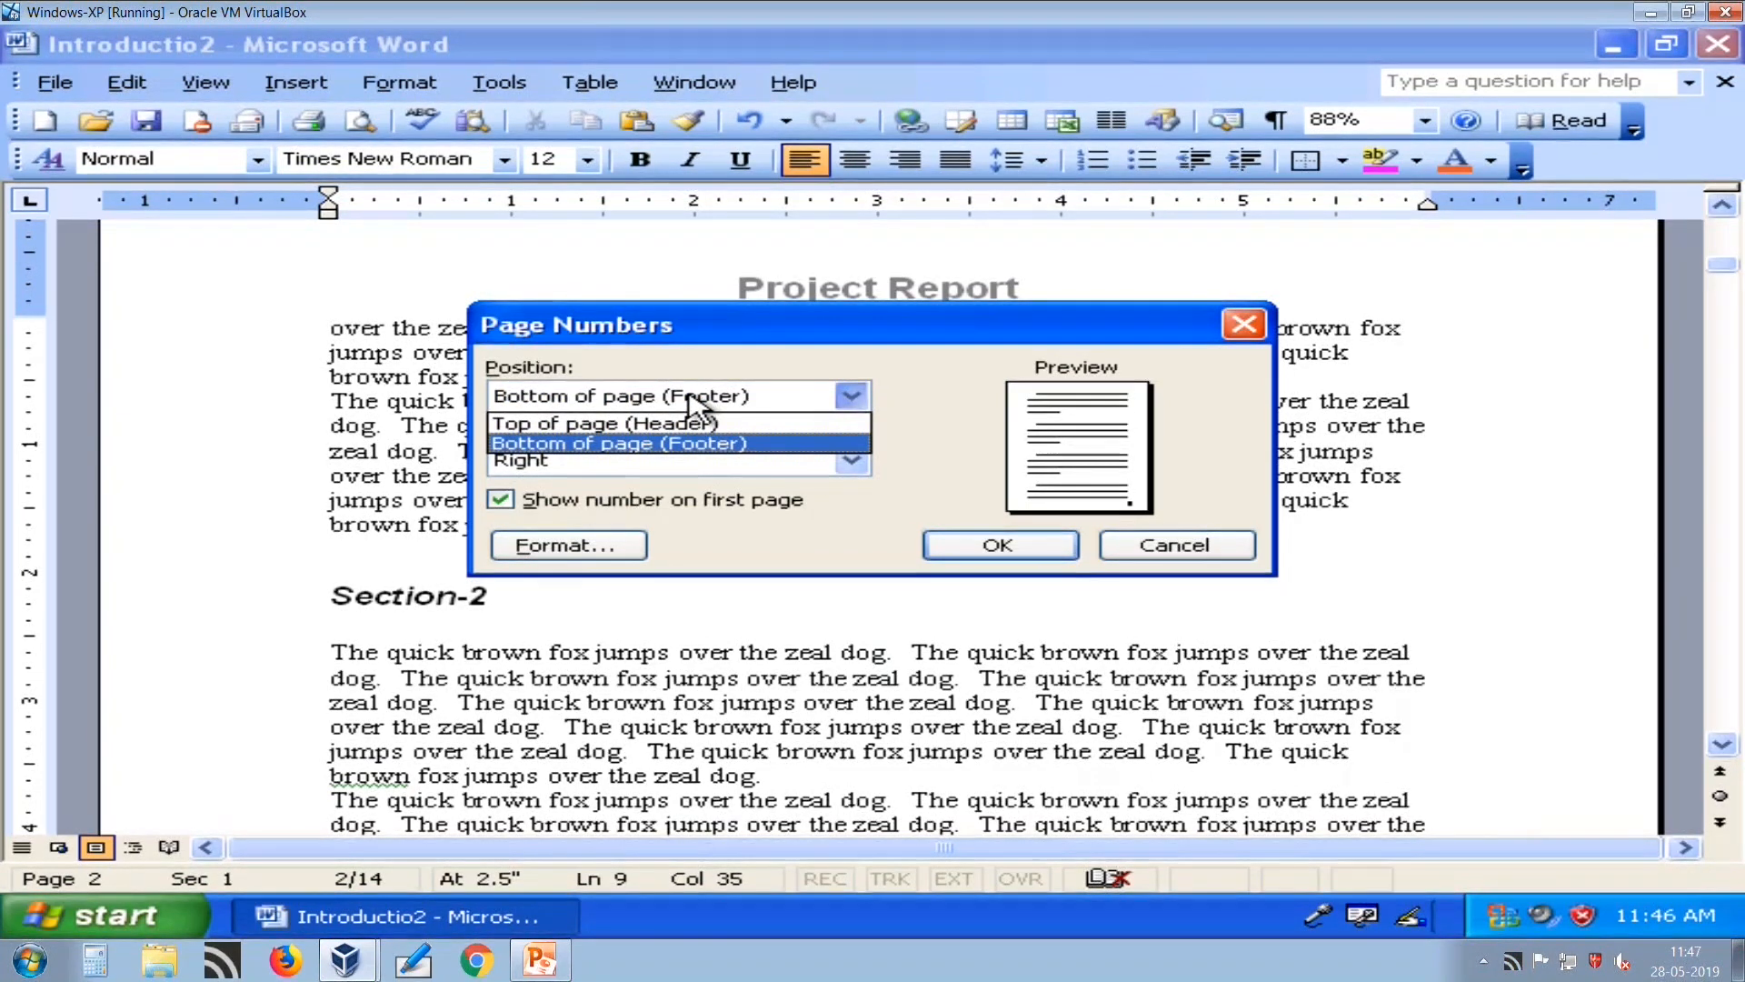
{"action": "left_click", "coordinate": [689, 396]}
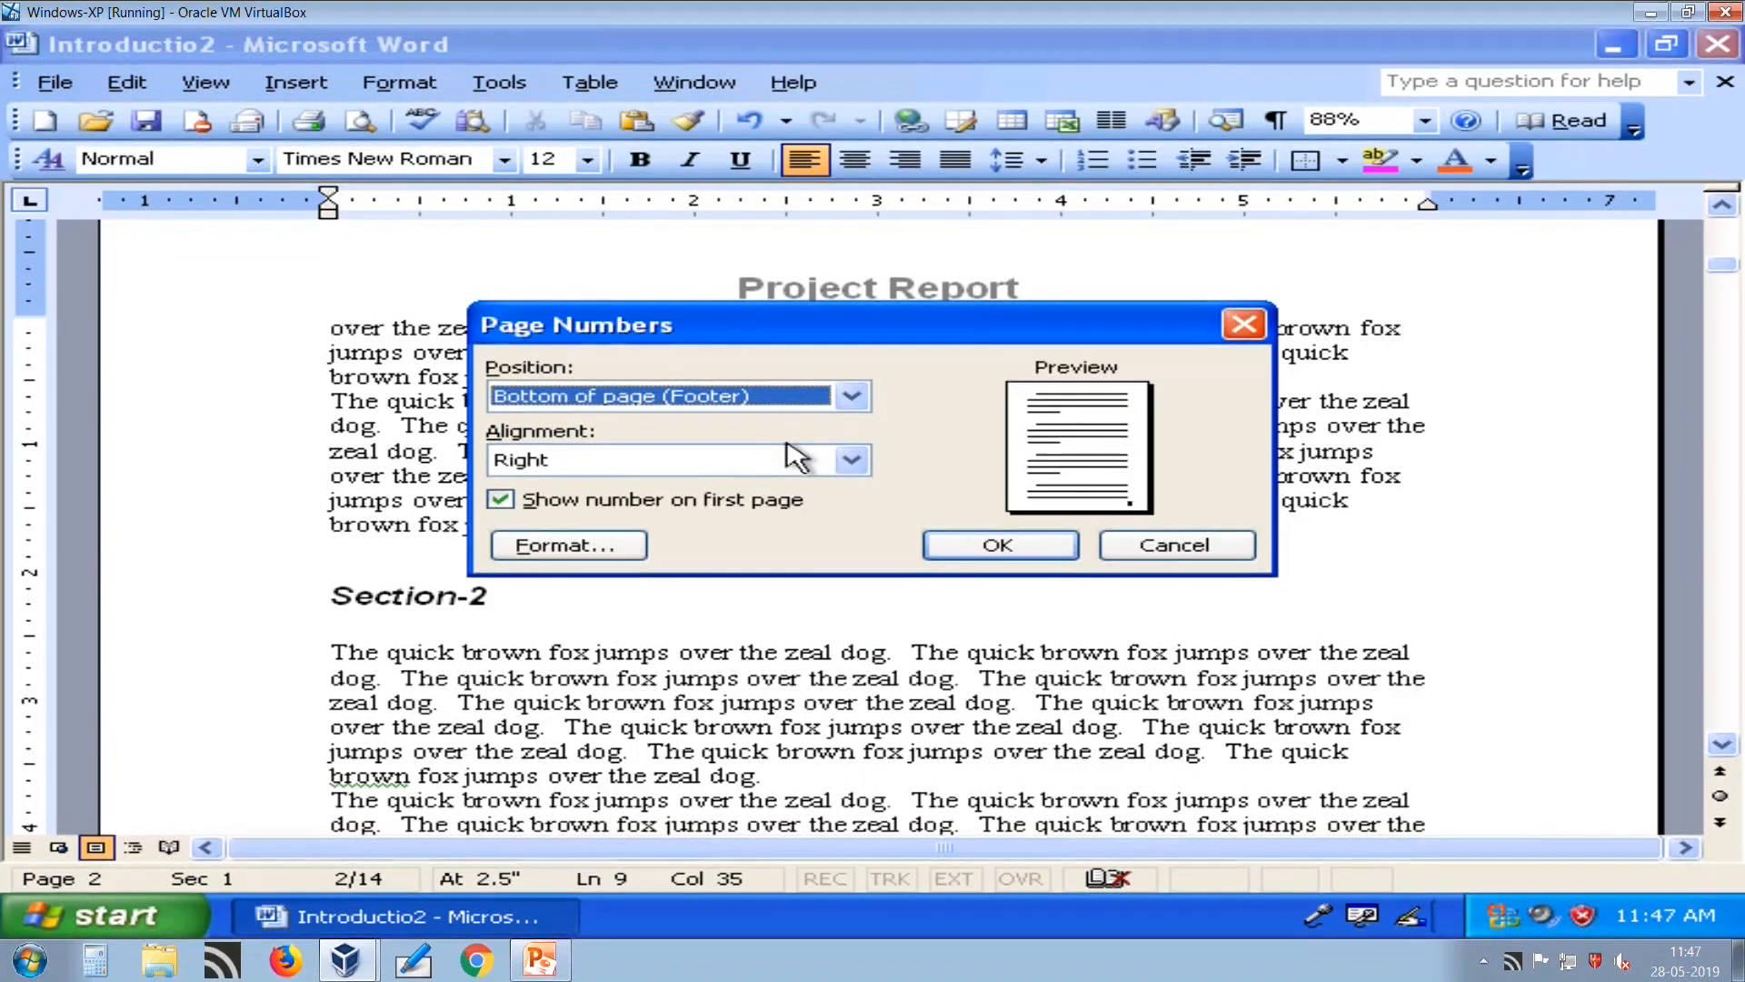
{"action": "left_click", "coordinate": [852, 460]}
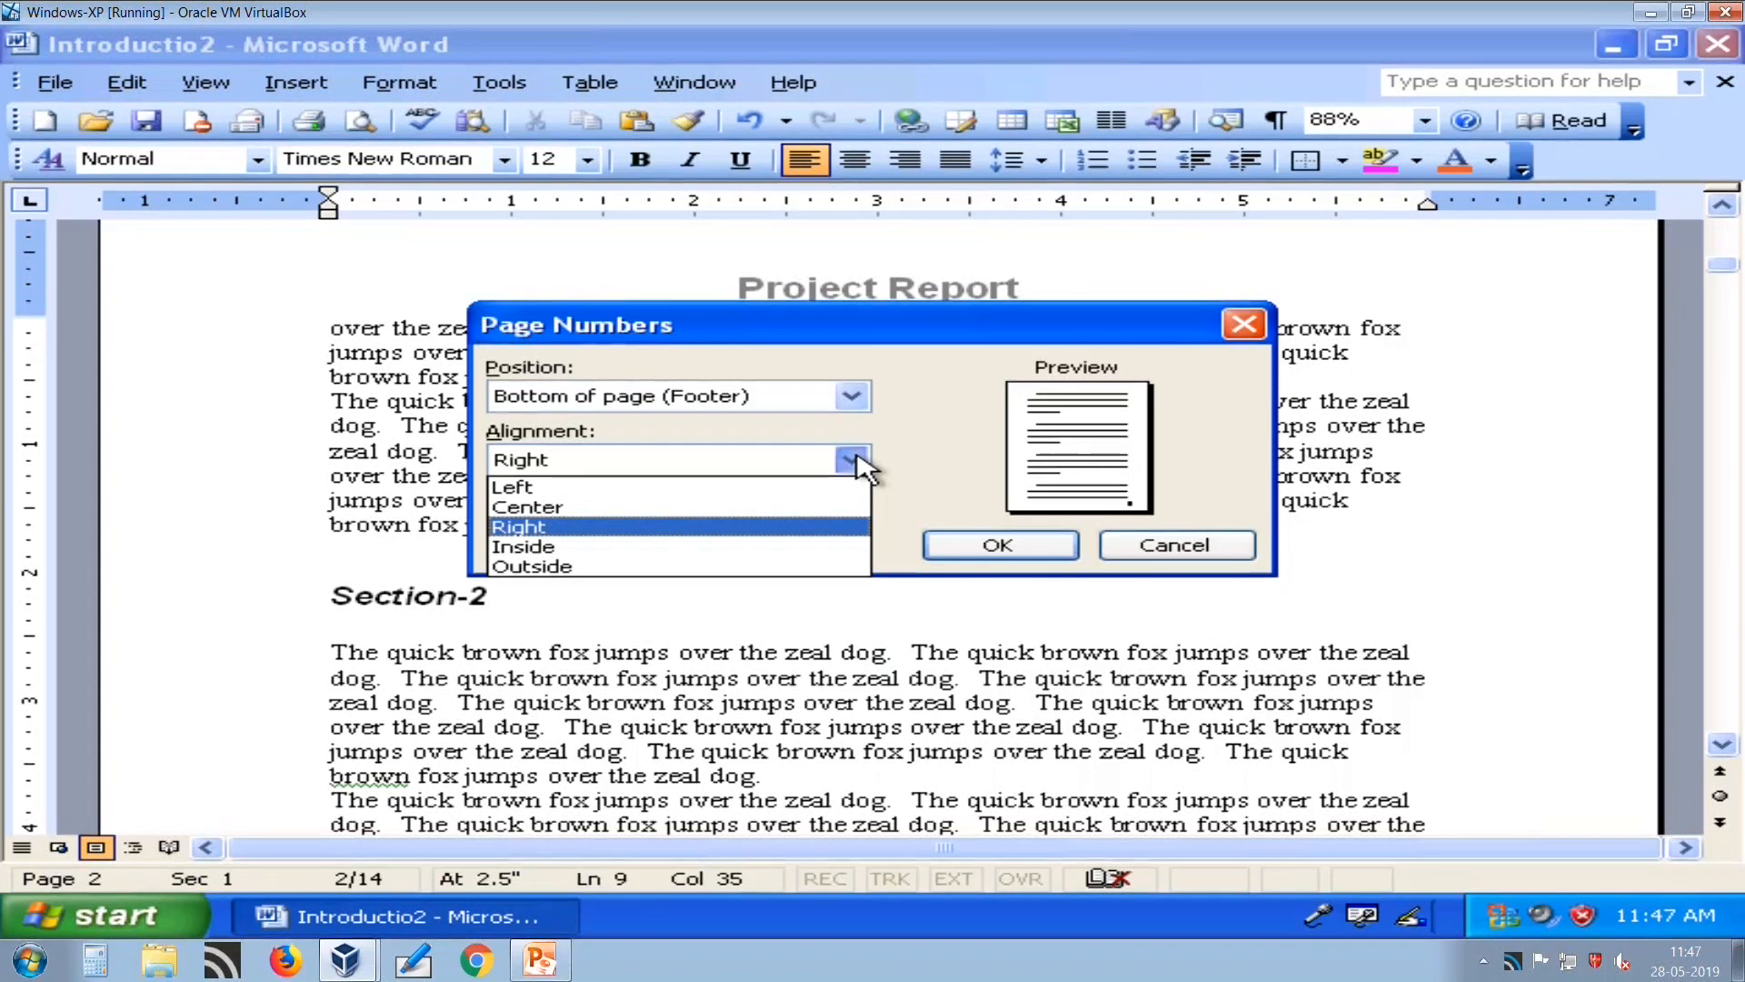
{"action": "left_click", "coordinate": [749, 515]}
{"action": "left_click", "coordinate": [728, 463]}
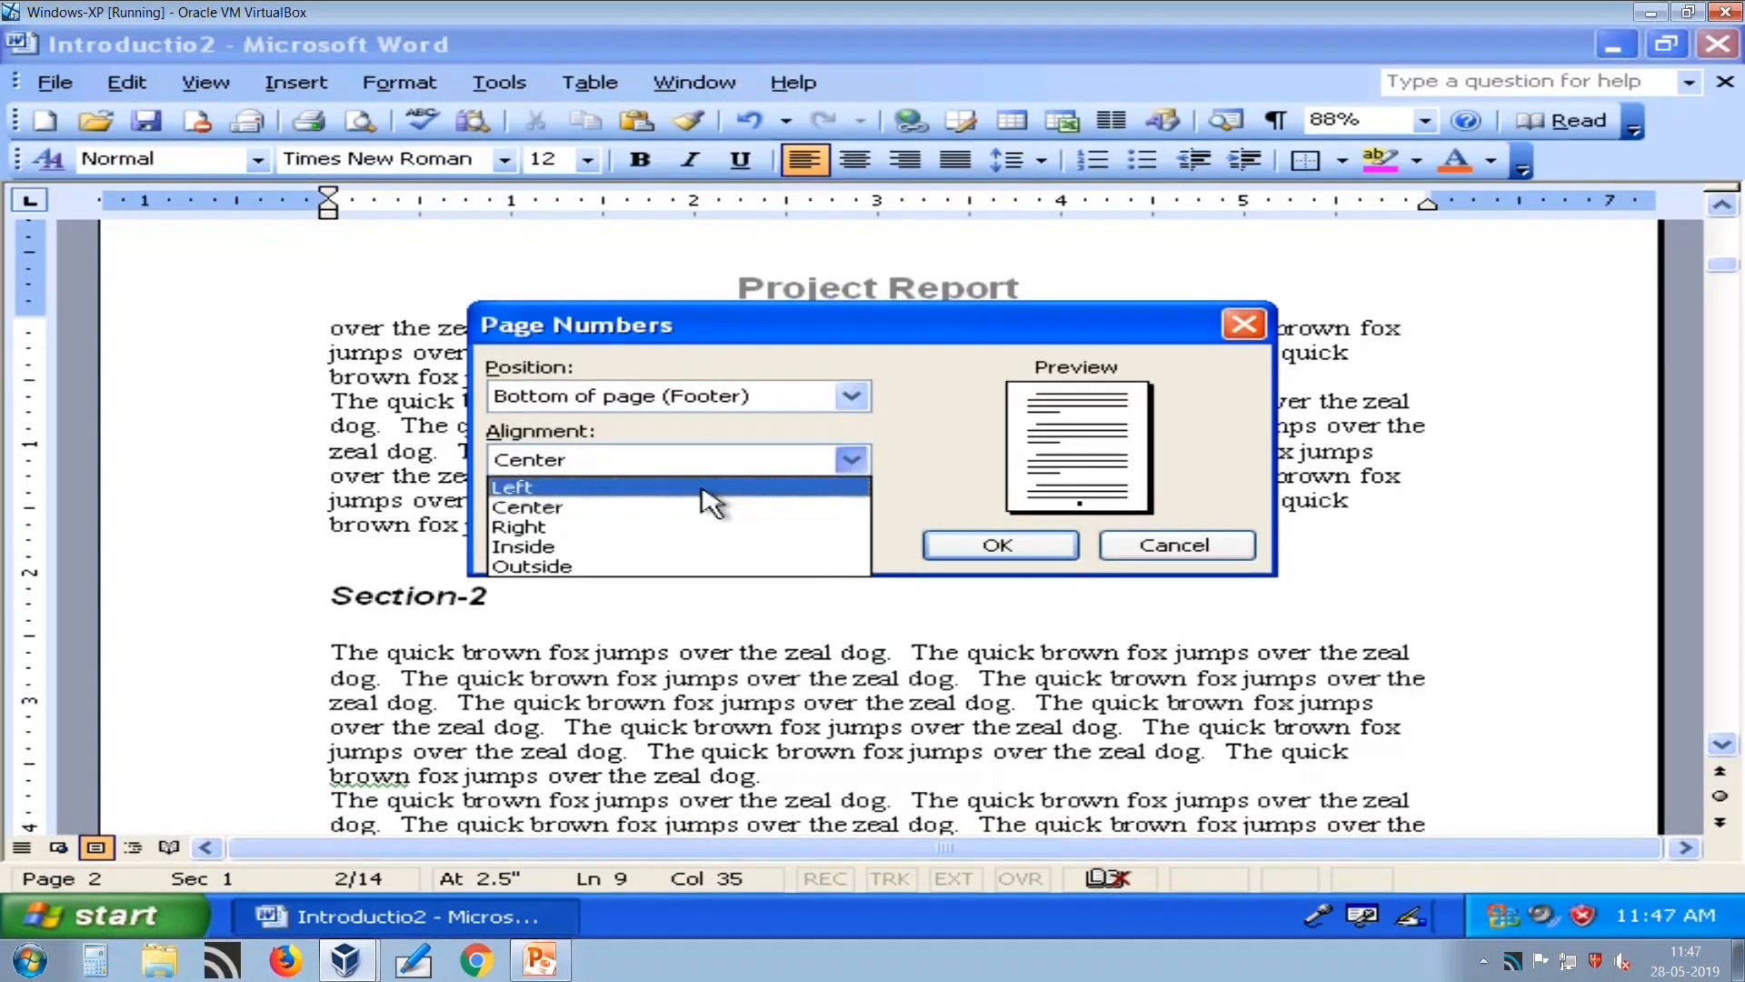
{"action": "left_click", "coordinate": [680, 533]}
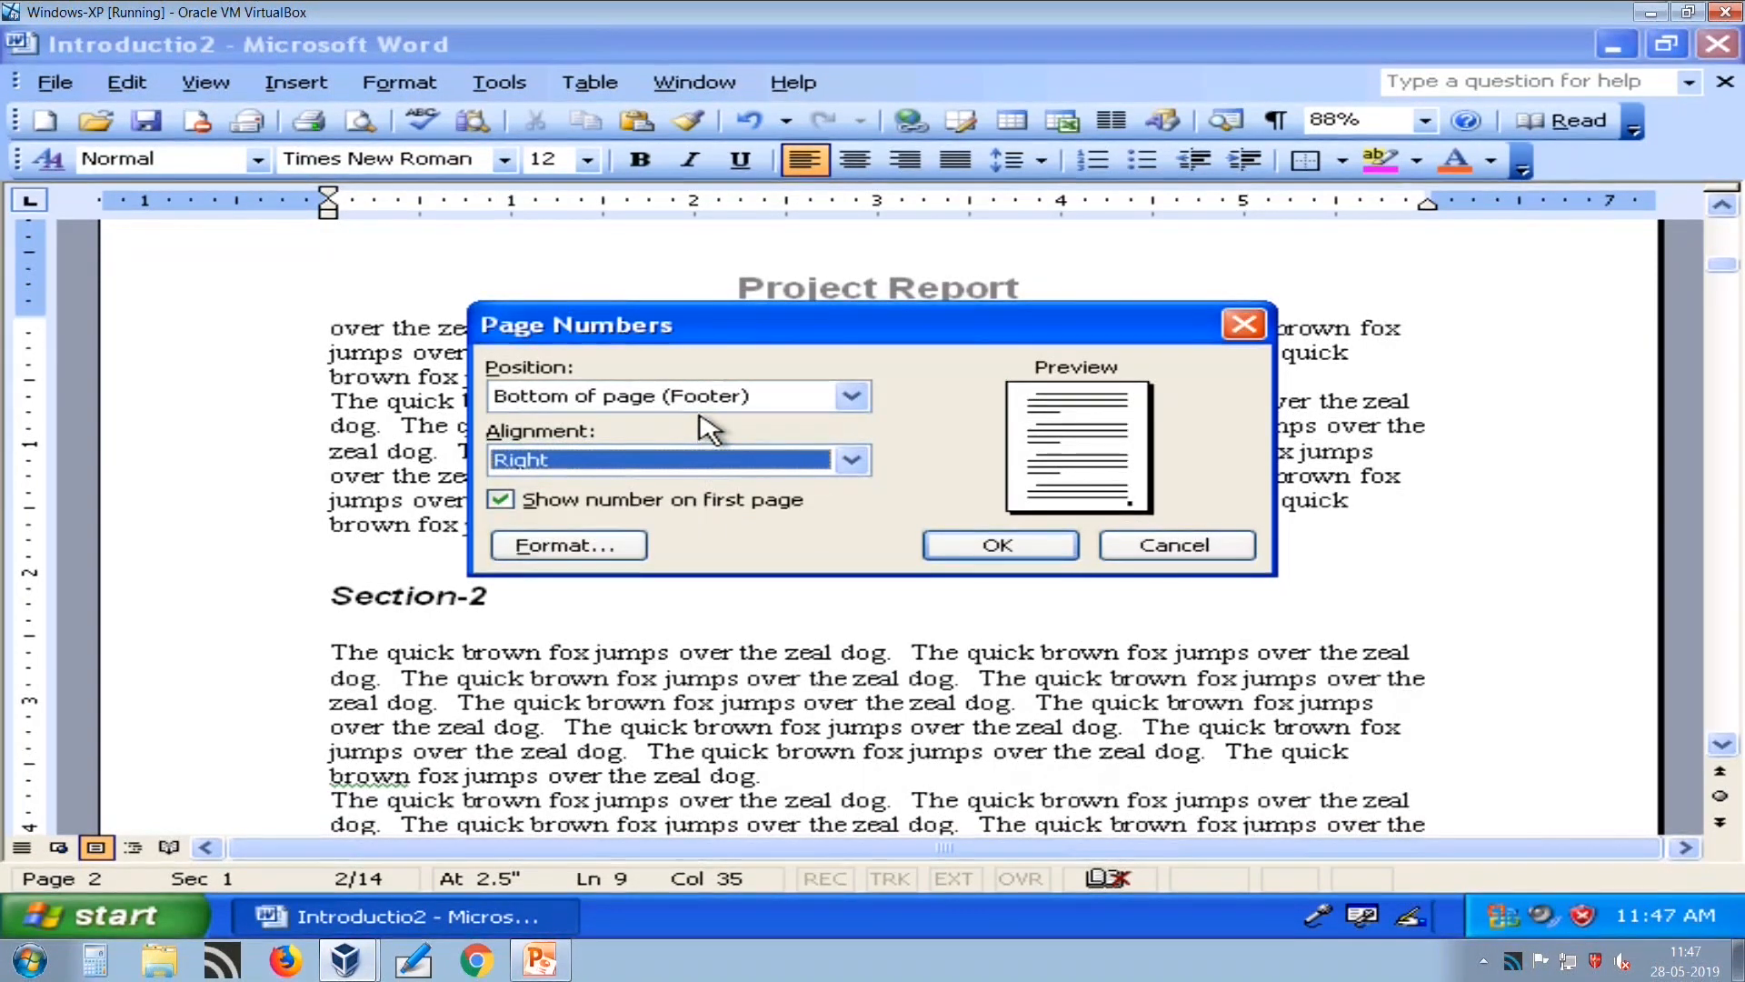
{"action": "left_click", "coordinate": [965, 548]}
Check the page number in the page 2 footer by opening the footer area, and close it without editing.
{"action": "scroll", "coordinate": [962, 544], "scroll_direction": "down", "scroll_amount": 10}
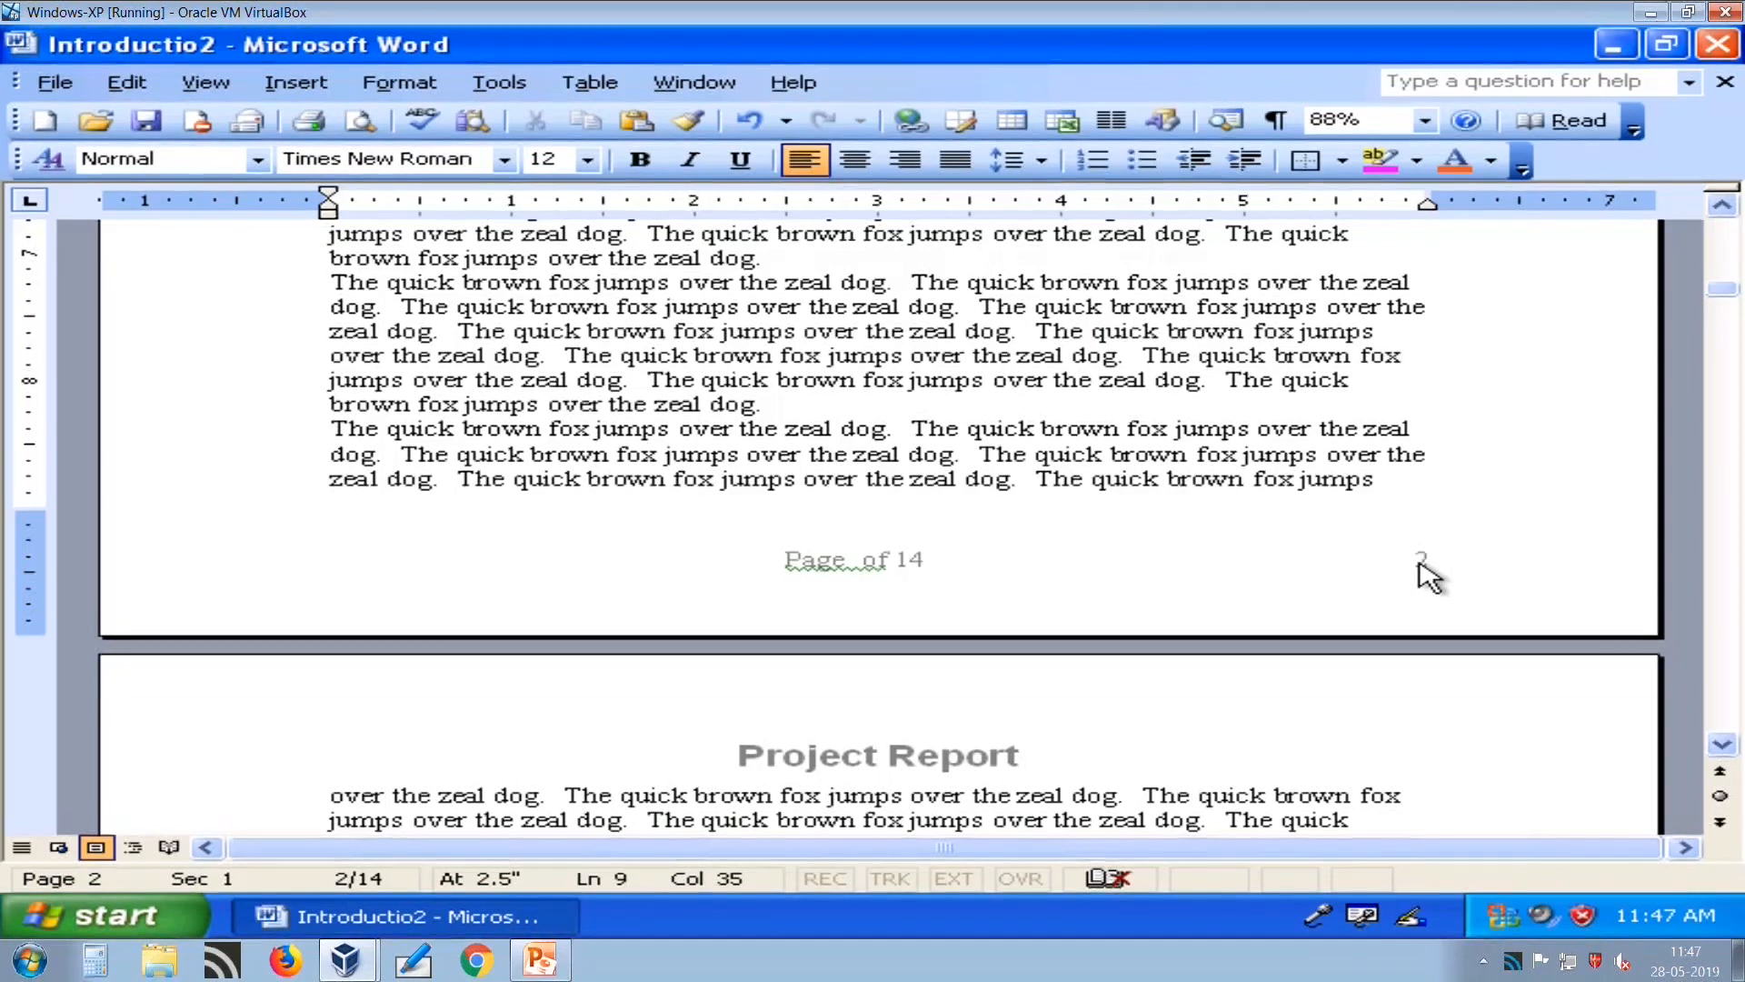
{"action": "double_click", "coordinate": [1420, 563]}
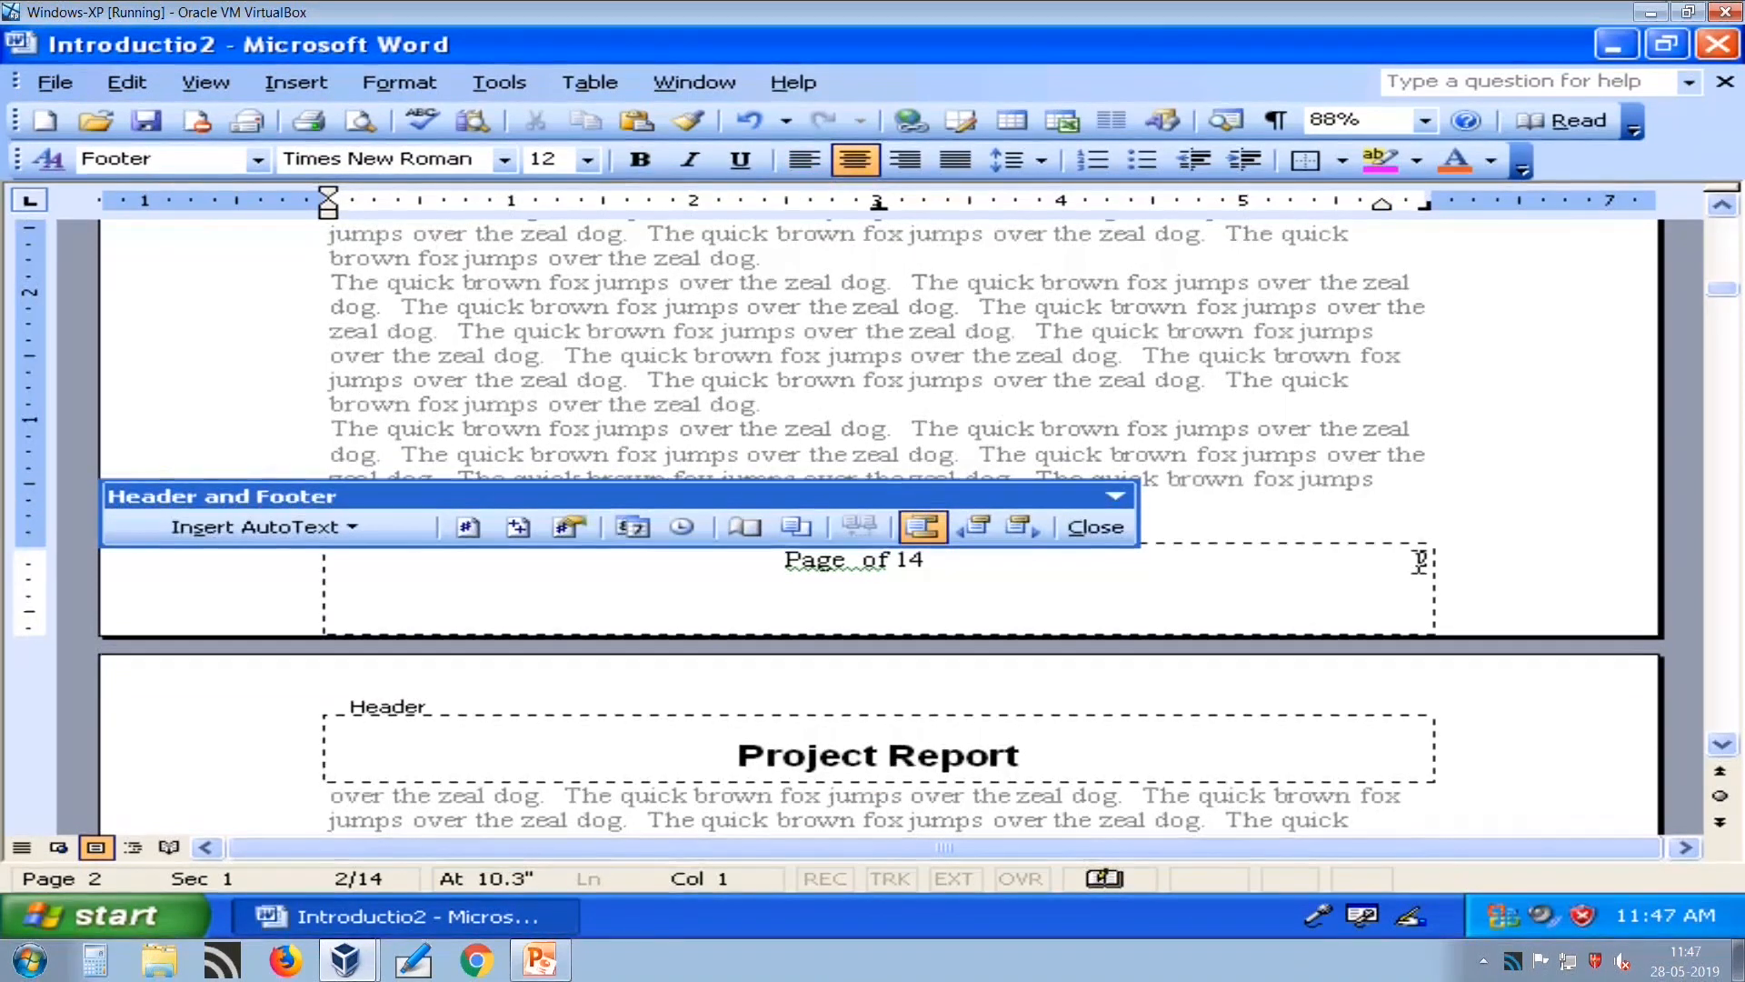
{"action": "left_click", "coordinate": [1114, 530]}
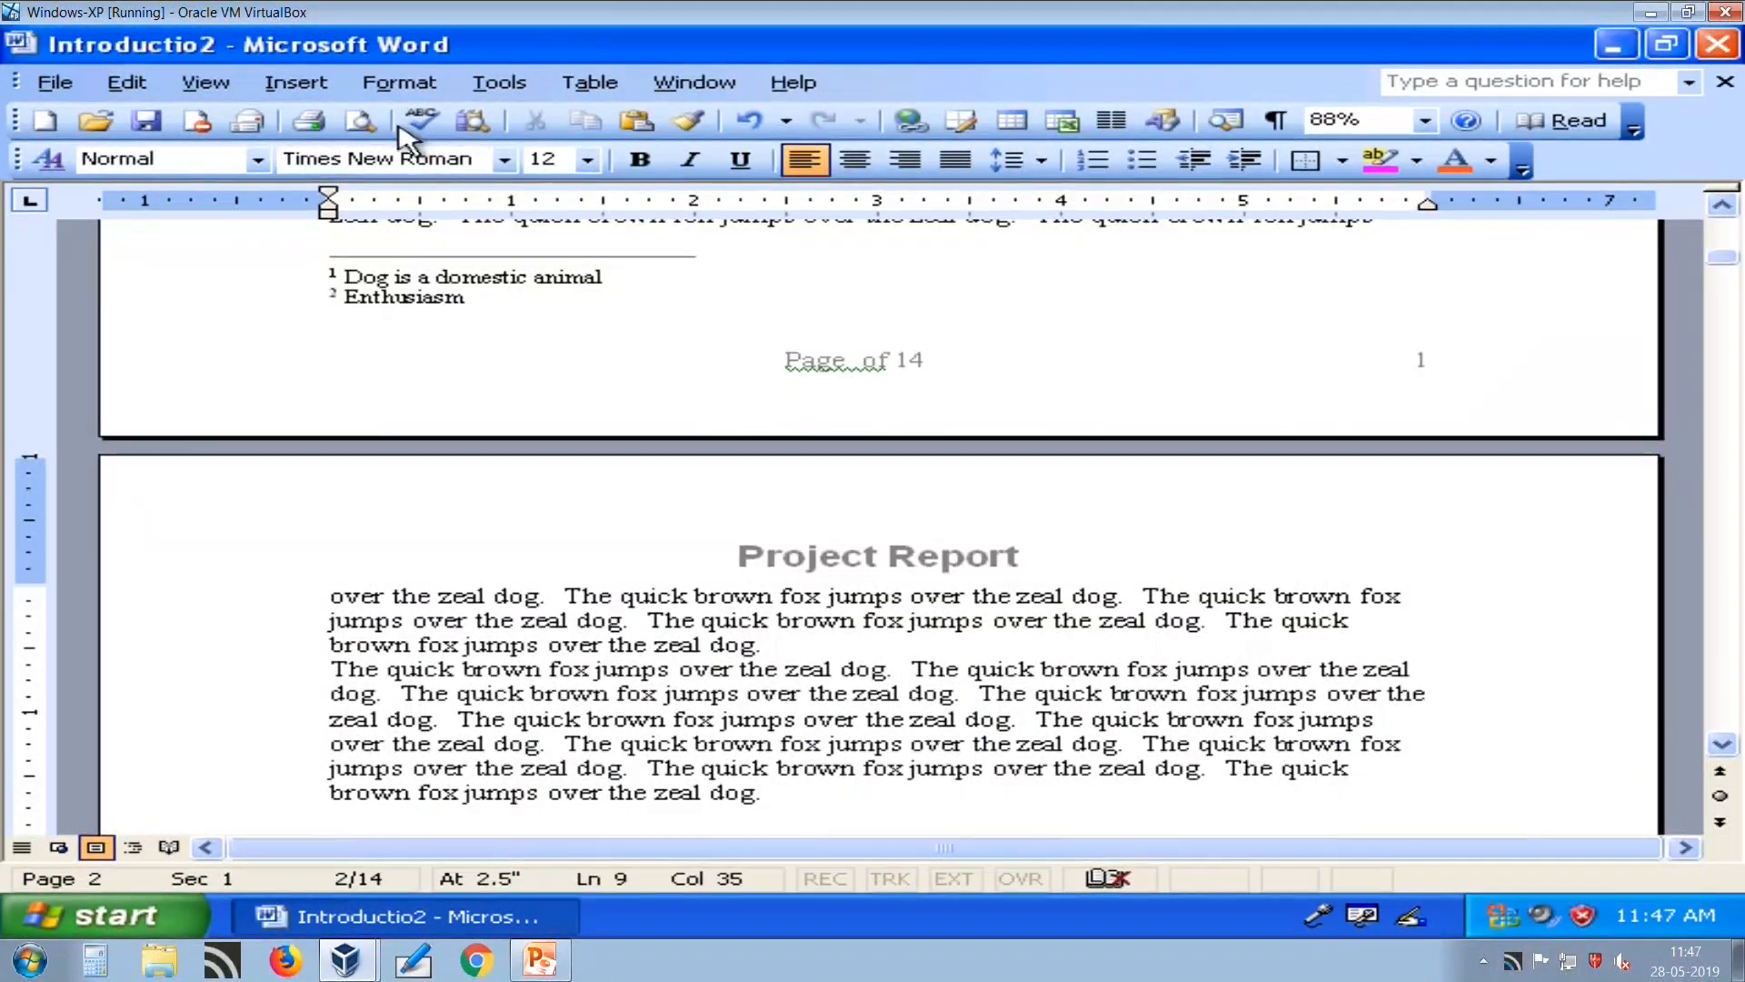
{"action": "left_click", "coordinate": [297, 82]}
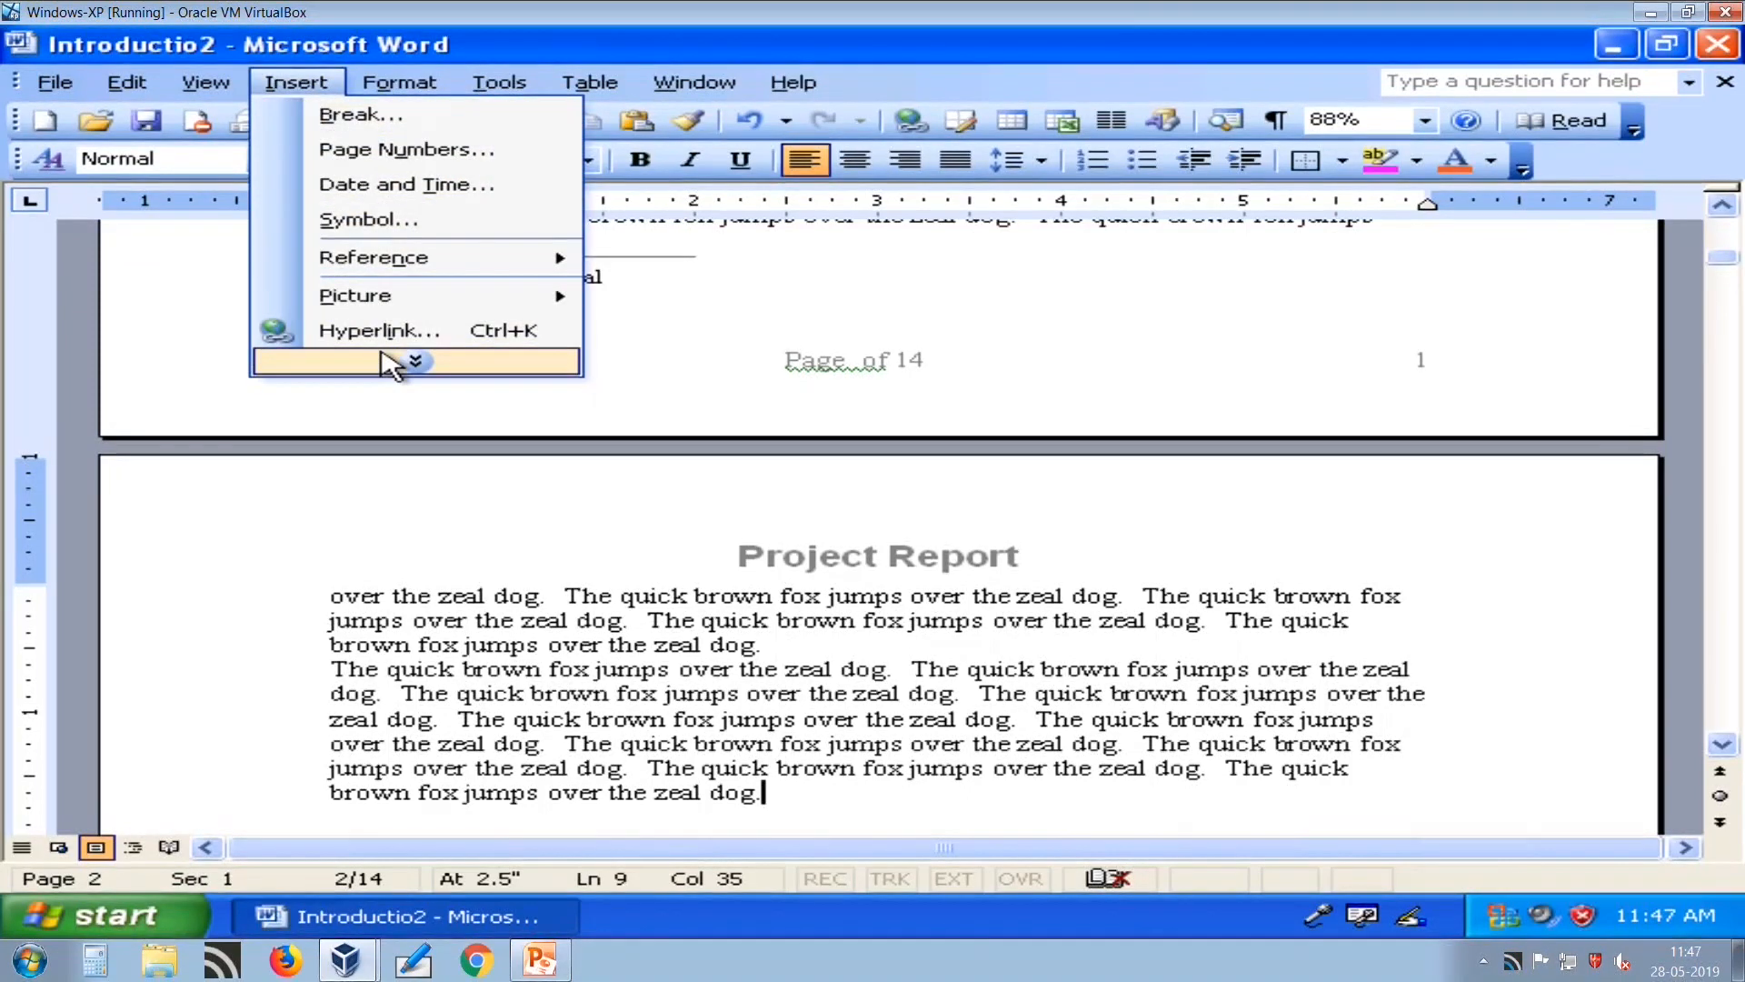
{"action": "left_click", "coordinate": [413, 361]}
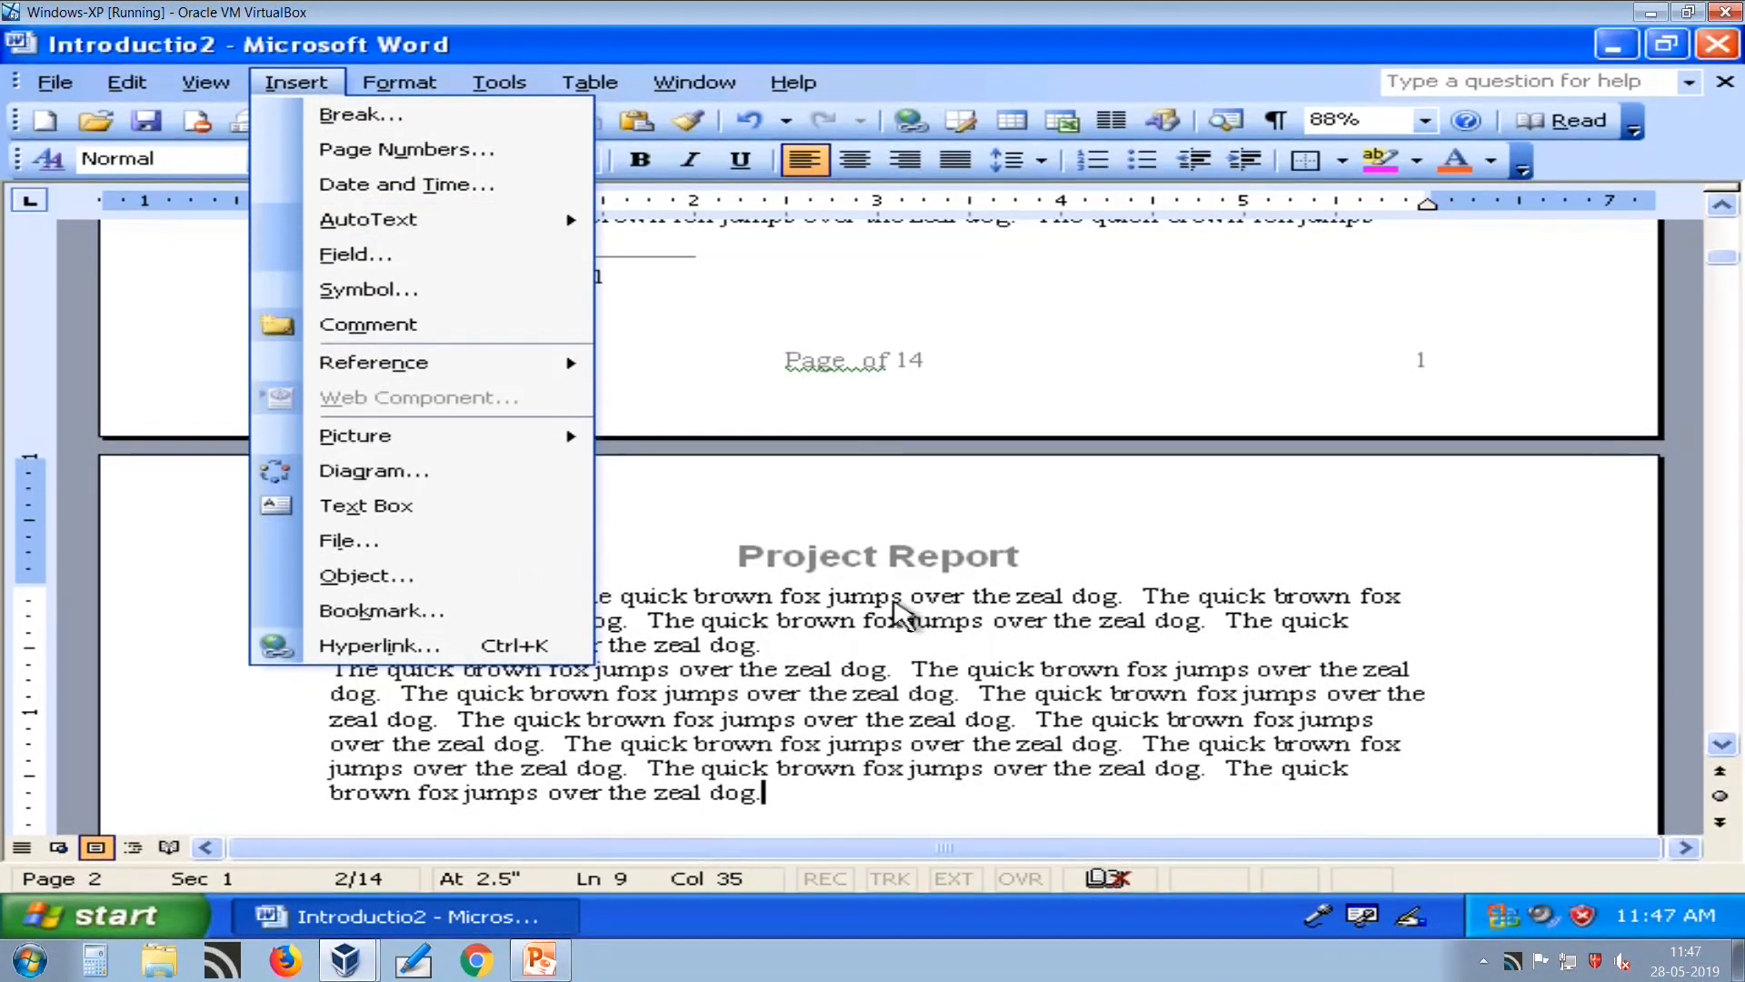
{"action": "left_click_drag", "start_coordinate": [902, 622], "coordinate": [775, 646]}
Add an empty line between the Introduction heading and the first paragraph on page 1.
{"action": "left_click", "coordinate": [837, 596]}
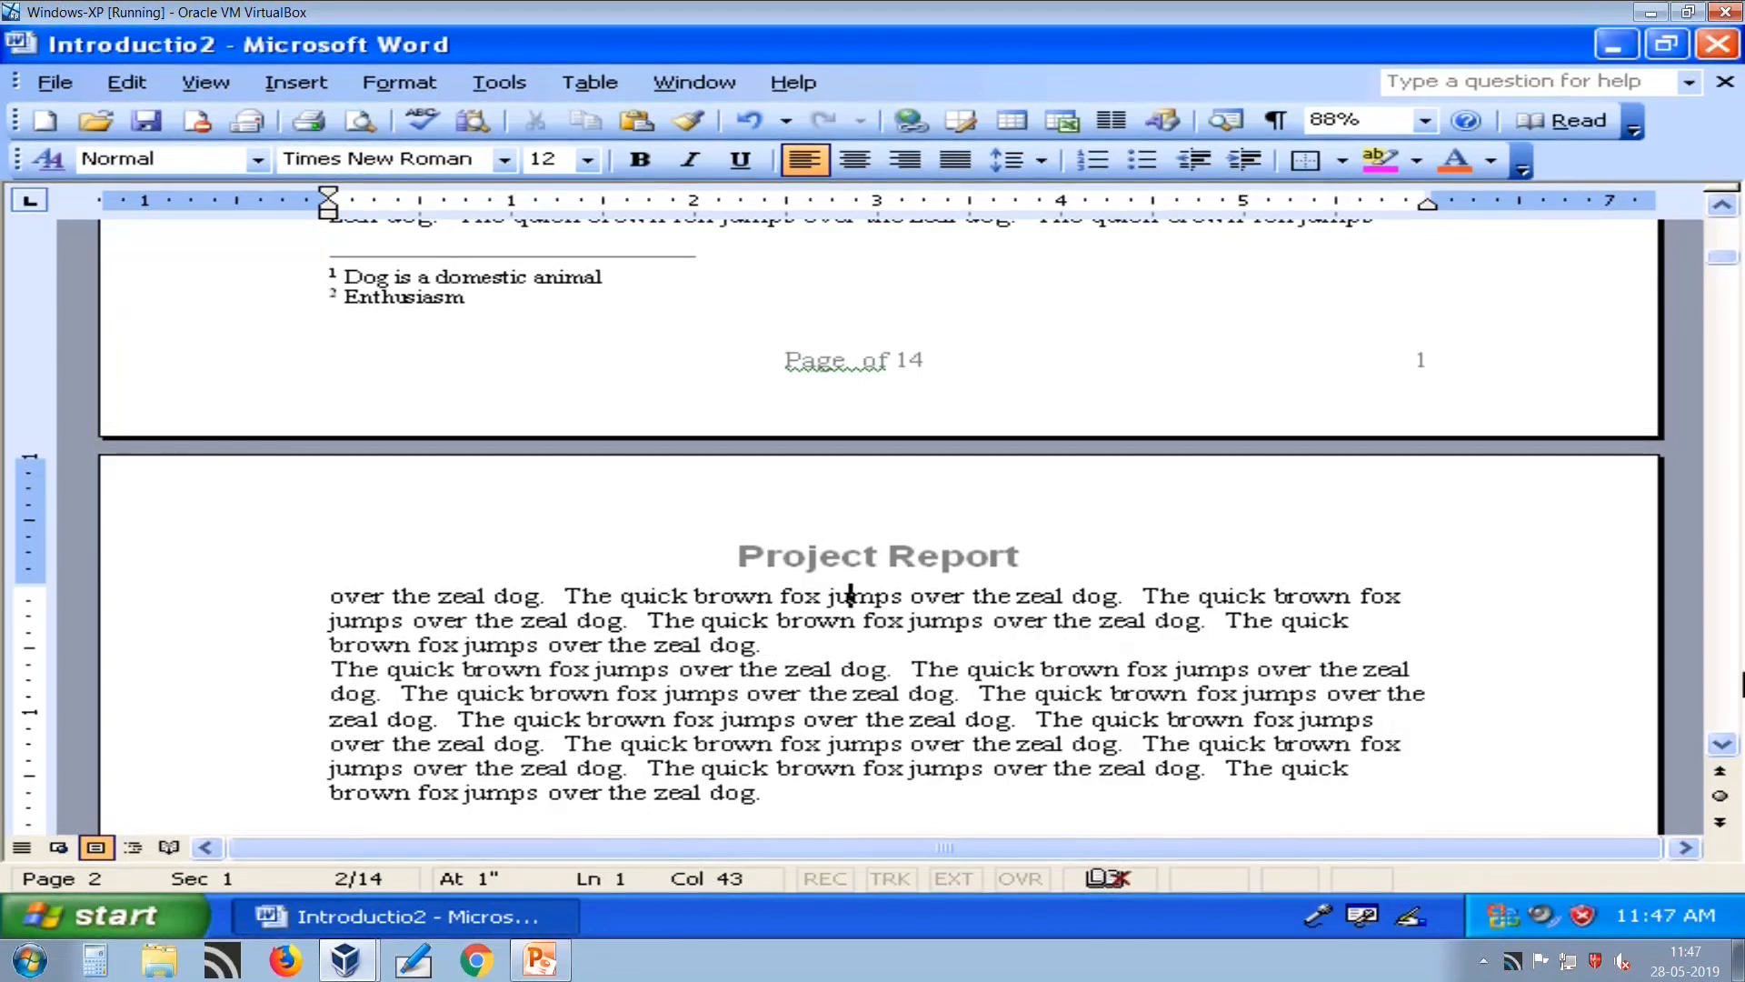
{"action": "key", "text": "Page_Up"}
{"action": "key", "text": "Page_Up"}
{"action": "key", "text": "Up"}
{"action": "key", "text": "Up"}
{"action": "key", "text": "Up"}
{"action": "key", "text": "Up"}
{"action": "key", "text": "Up"}
{"action": "key", "text": "Up"}
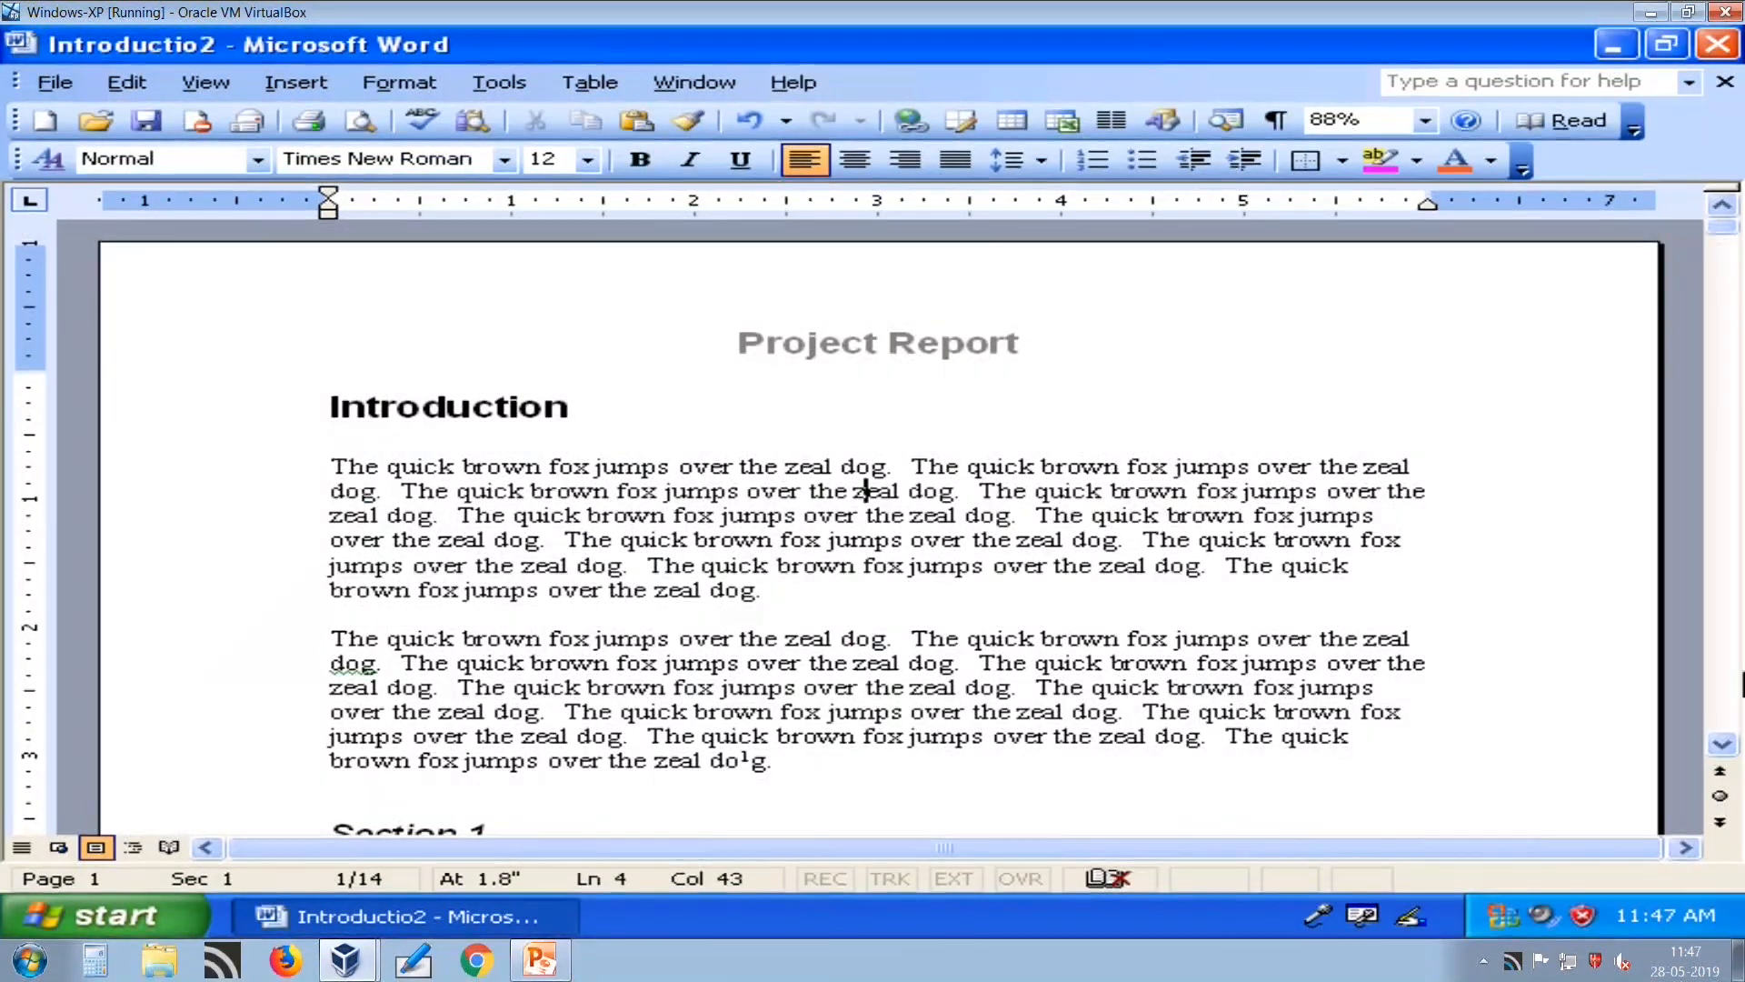
{"action": "key", "text": "Return"}
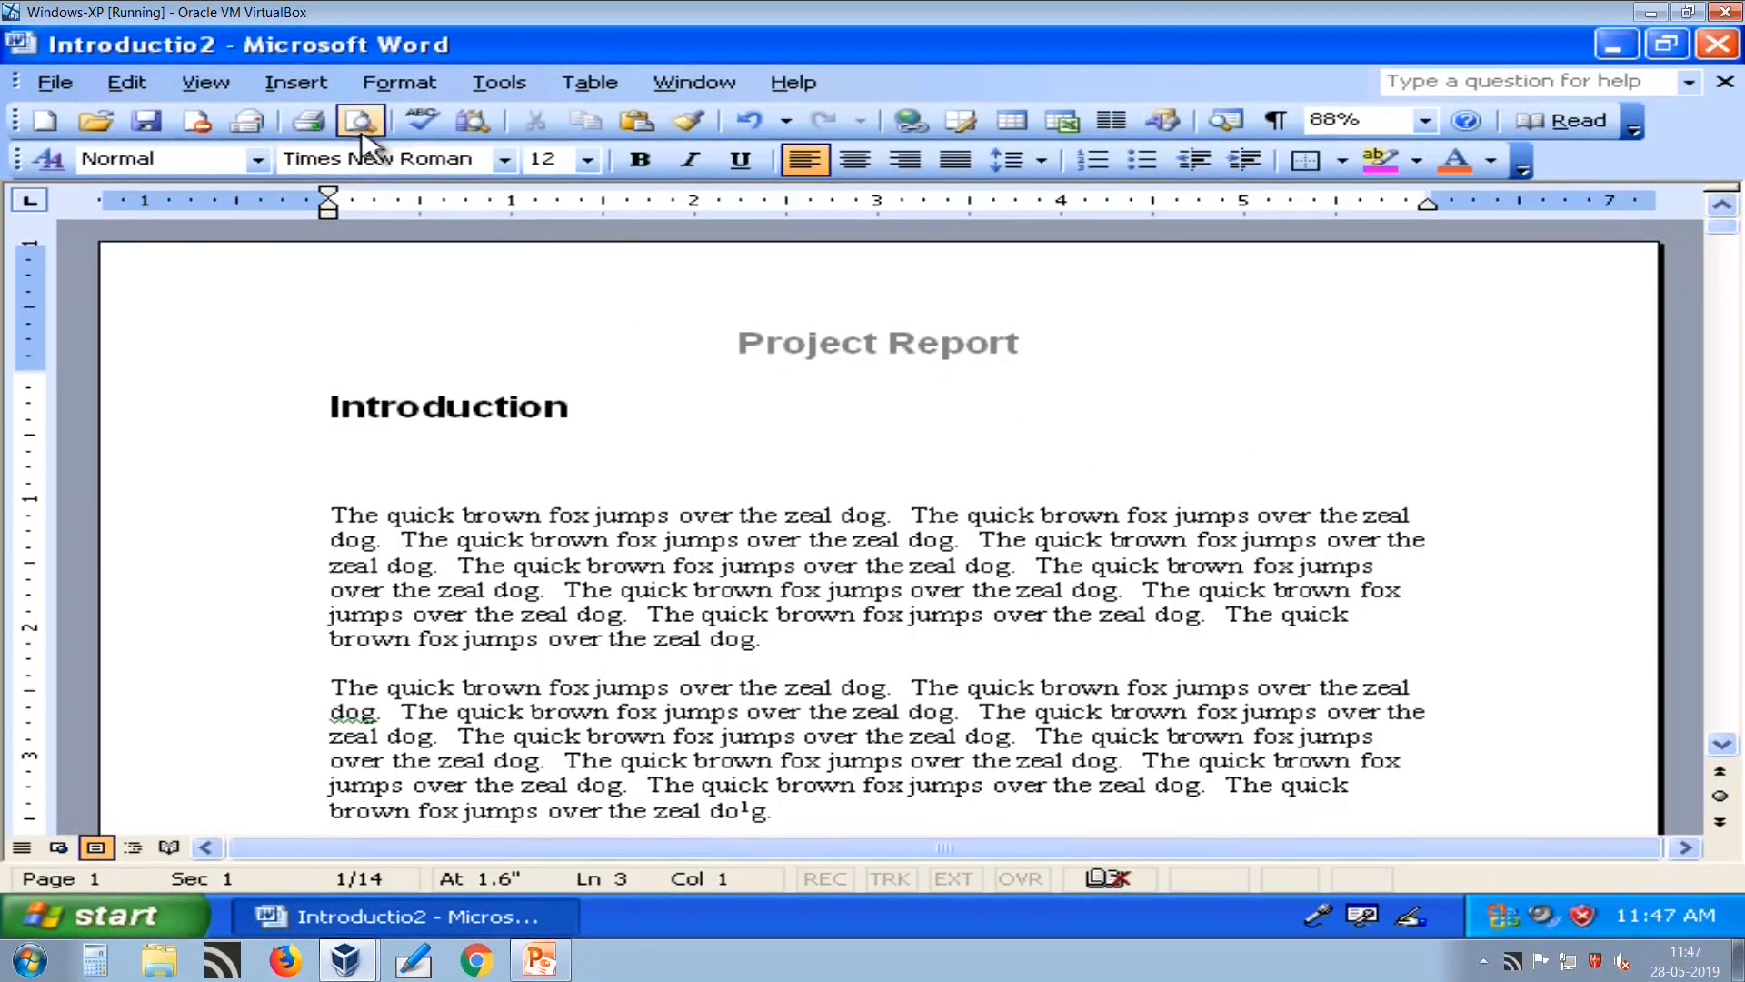
Insert the current date on the empty line below Introduction in the format "Tuesday, May 28, 2019".
{"action": "left_click", "coordinate": [318, 98]}
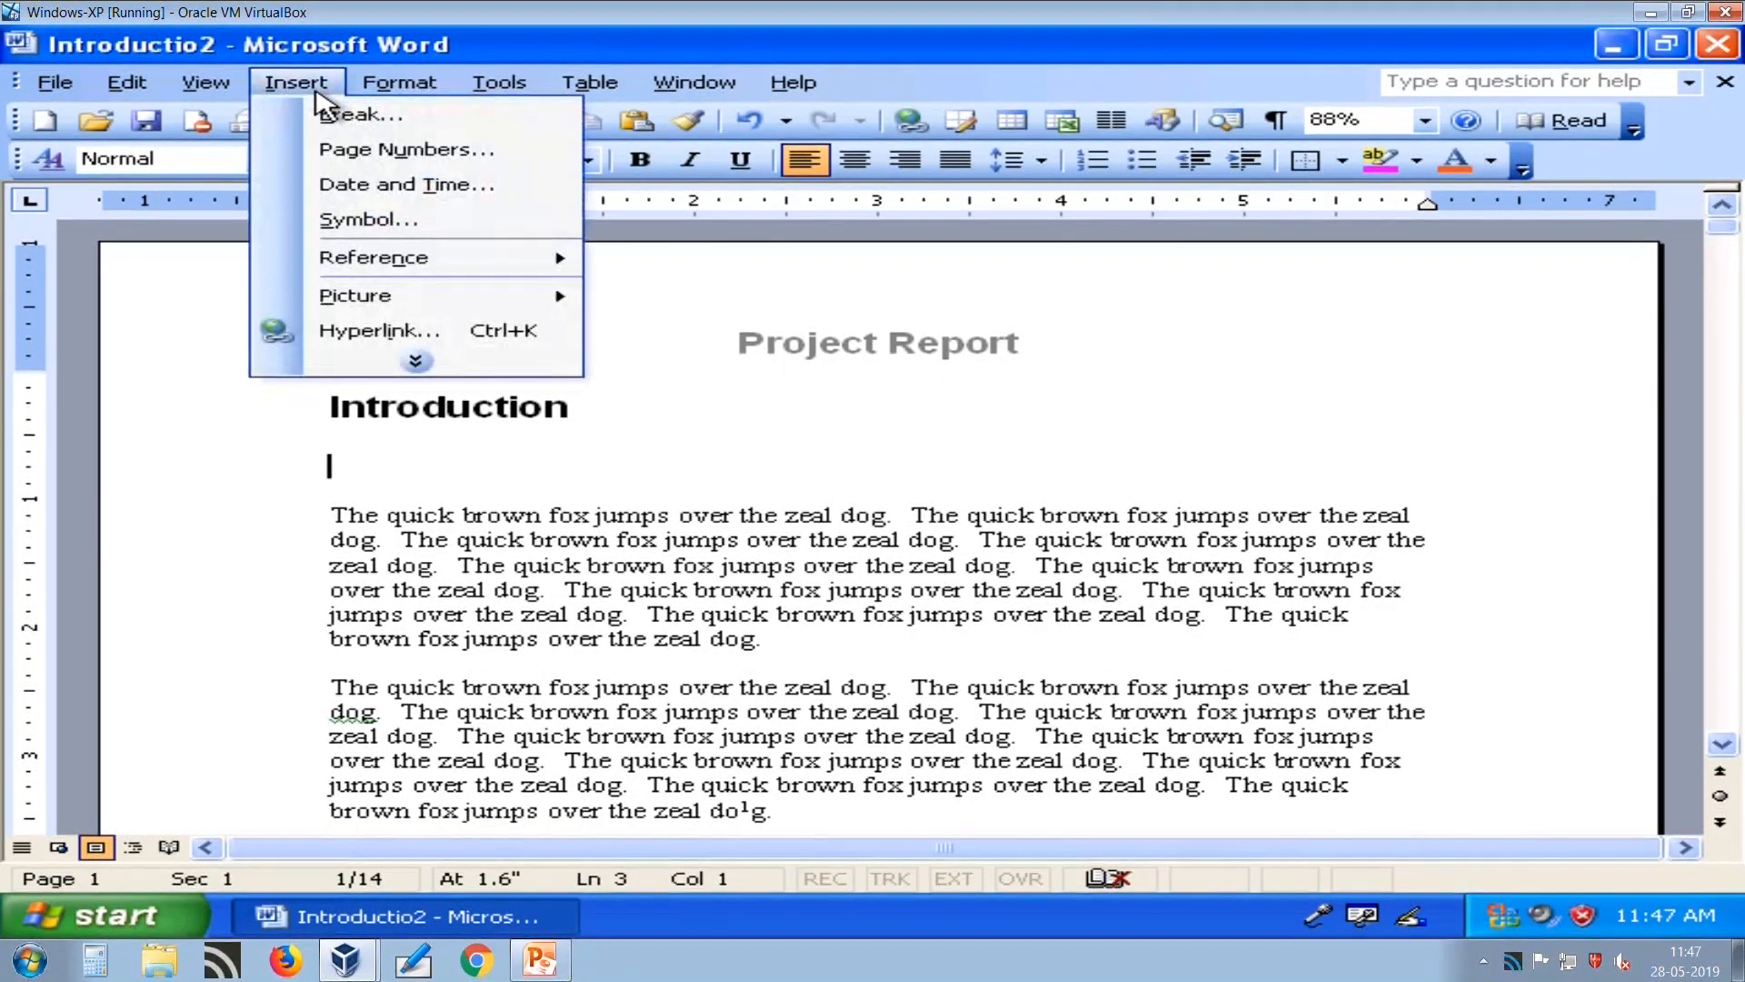
{"action": "left_click", "coordinate": [394, 185]}
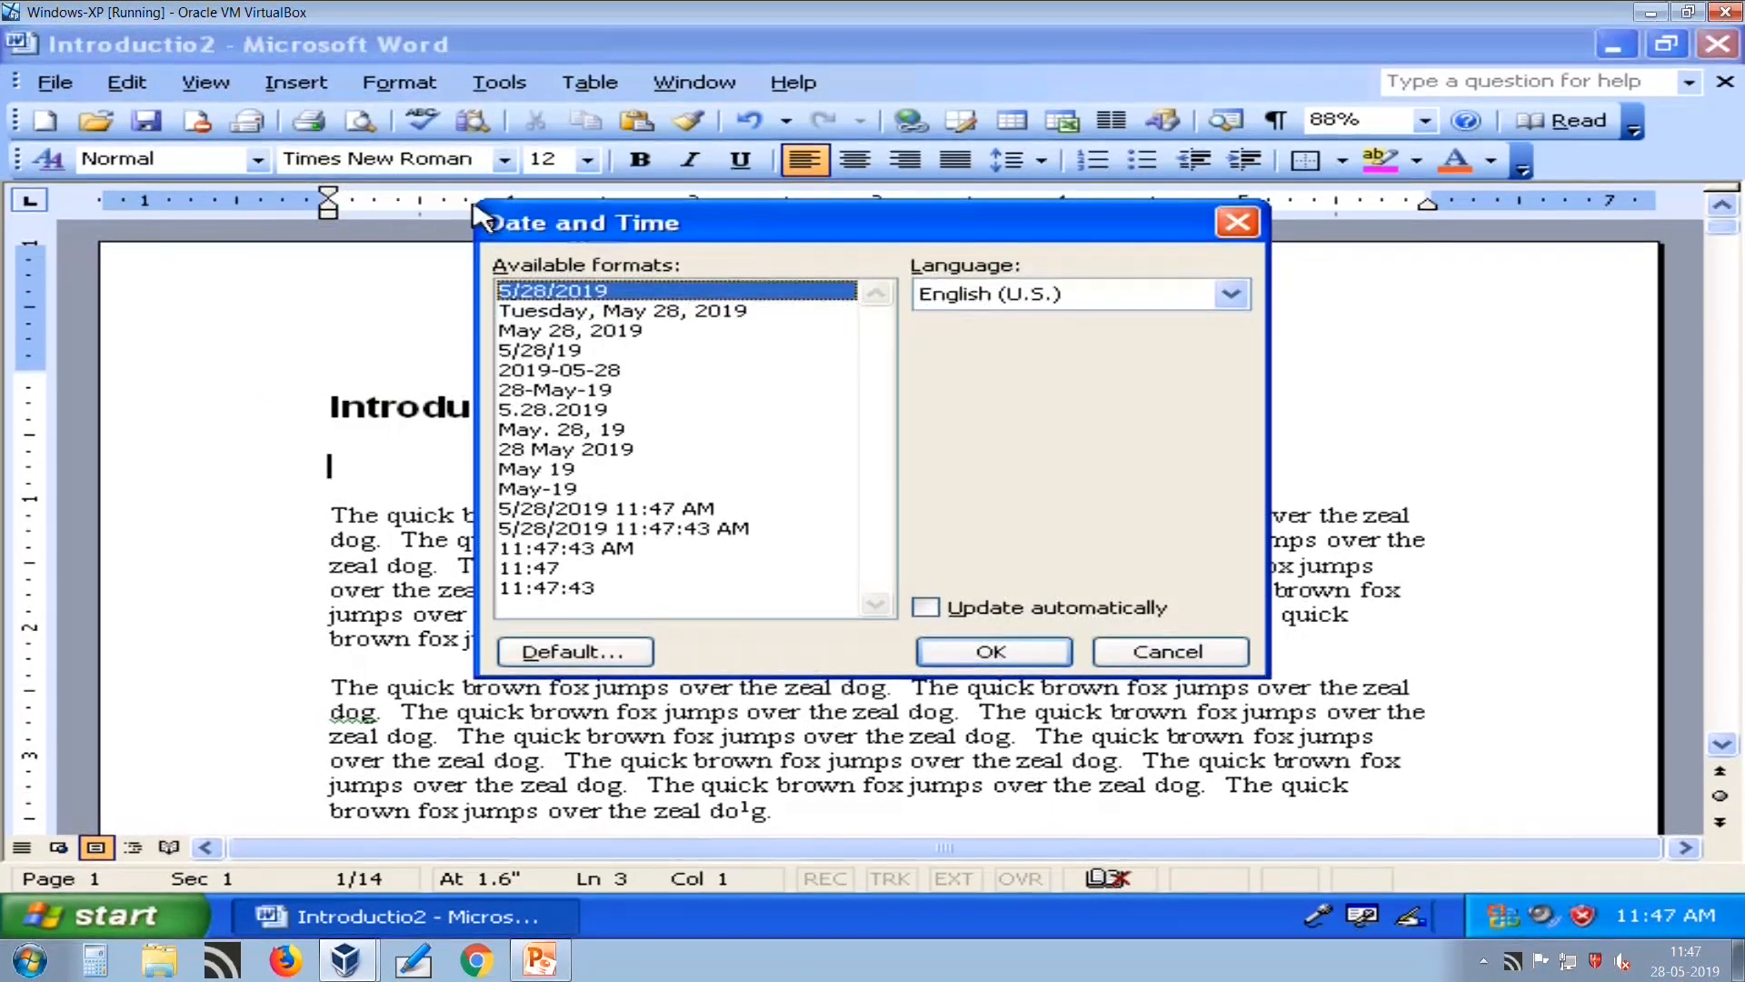
{"action": "left_click_drag", "start_coordinate": [673, 233], "coordinate": [968, 232]}
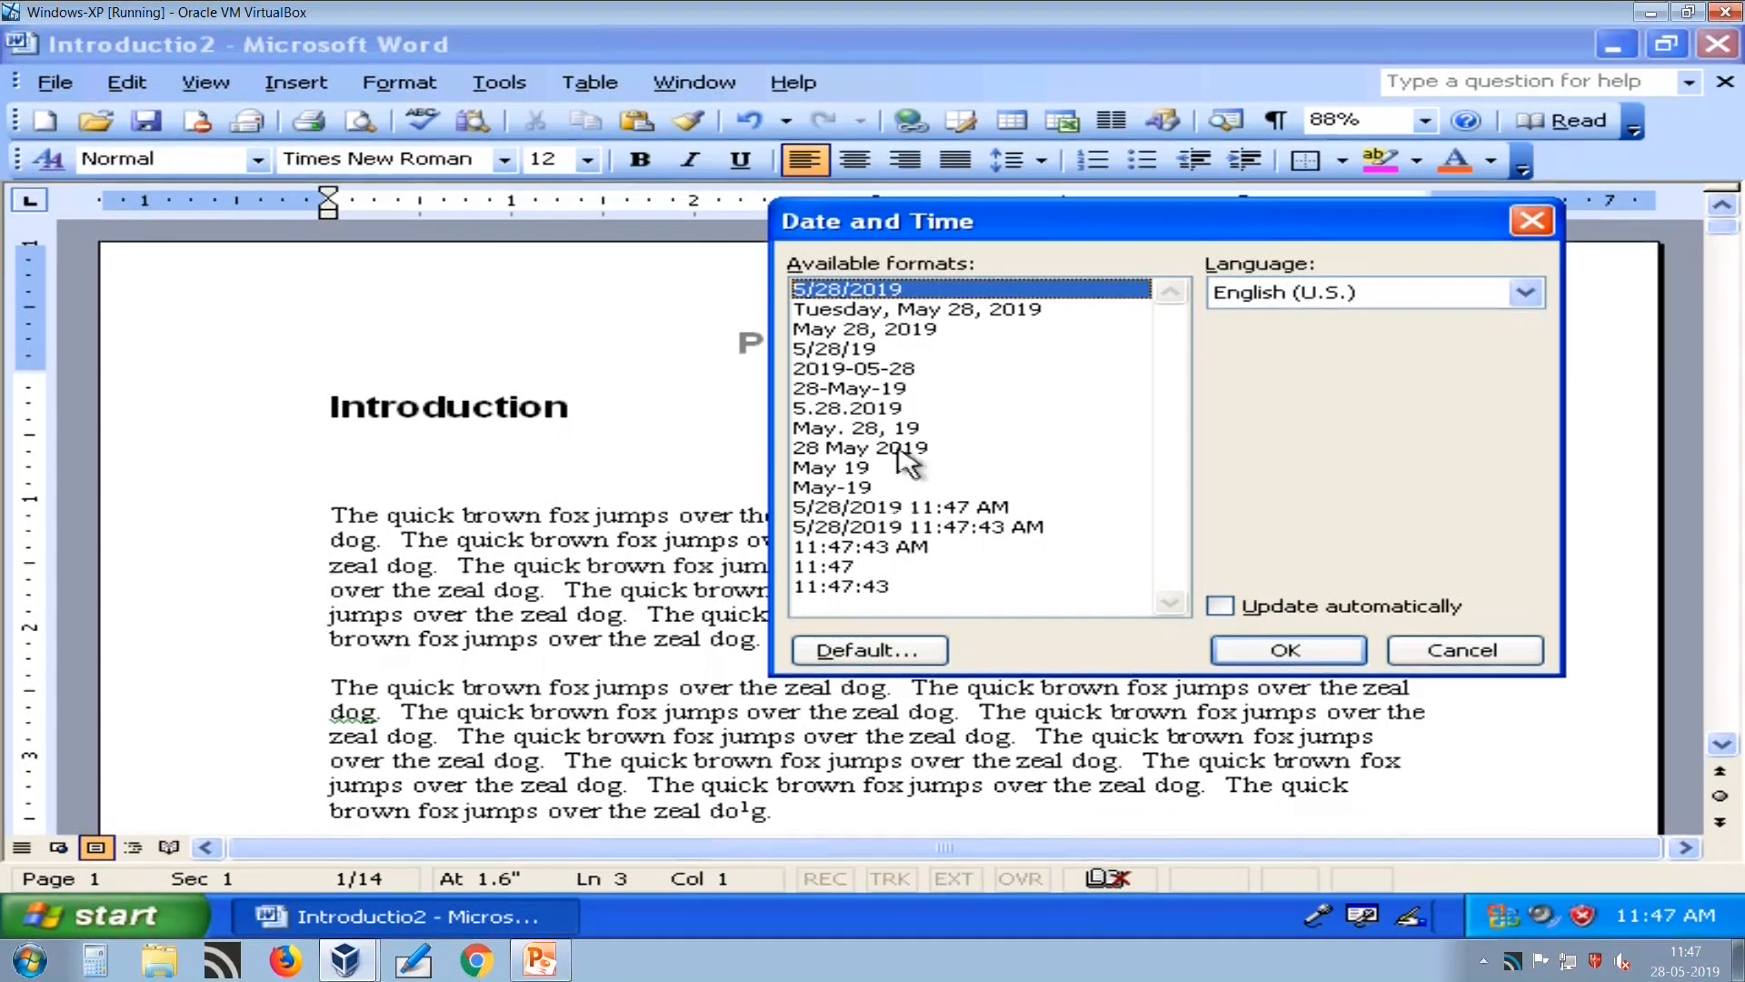
{"action": "left_click", "coordinate": [889, 311]}
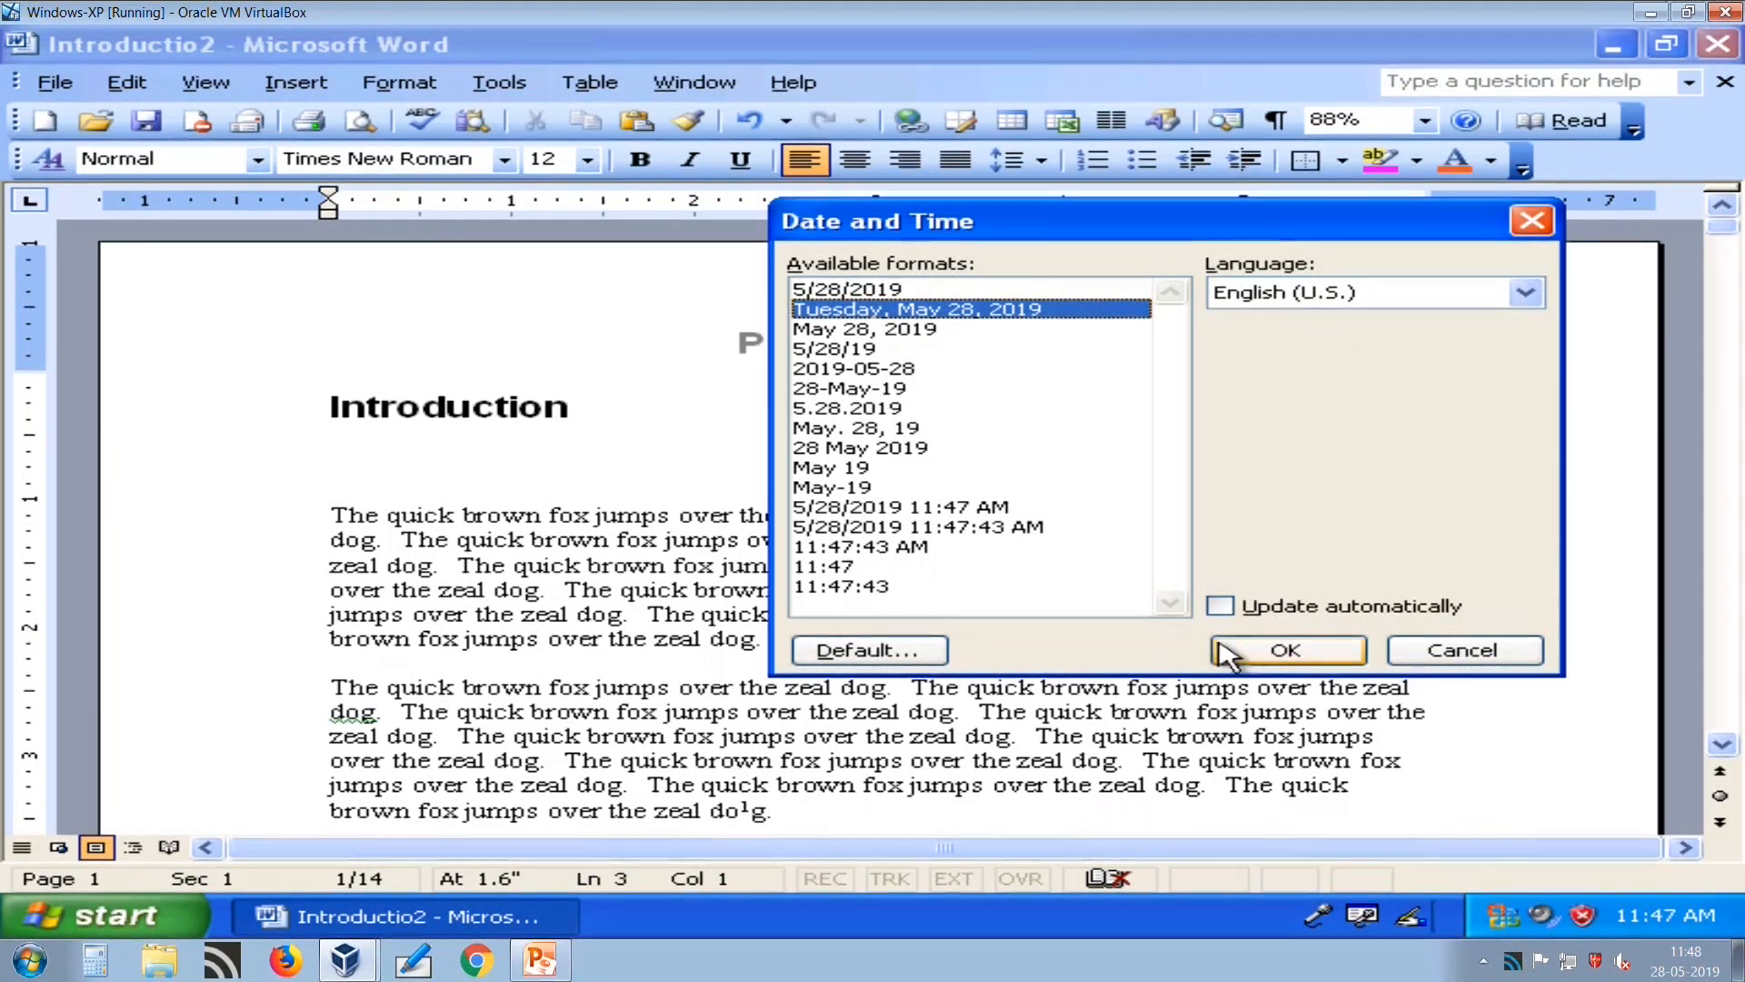
{"action": "left_click", "coordinate": [1282, 650]}
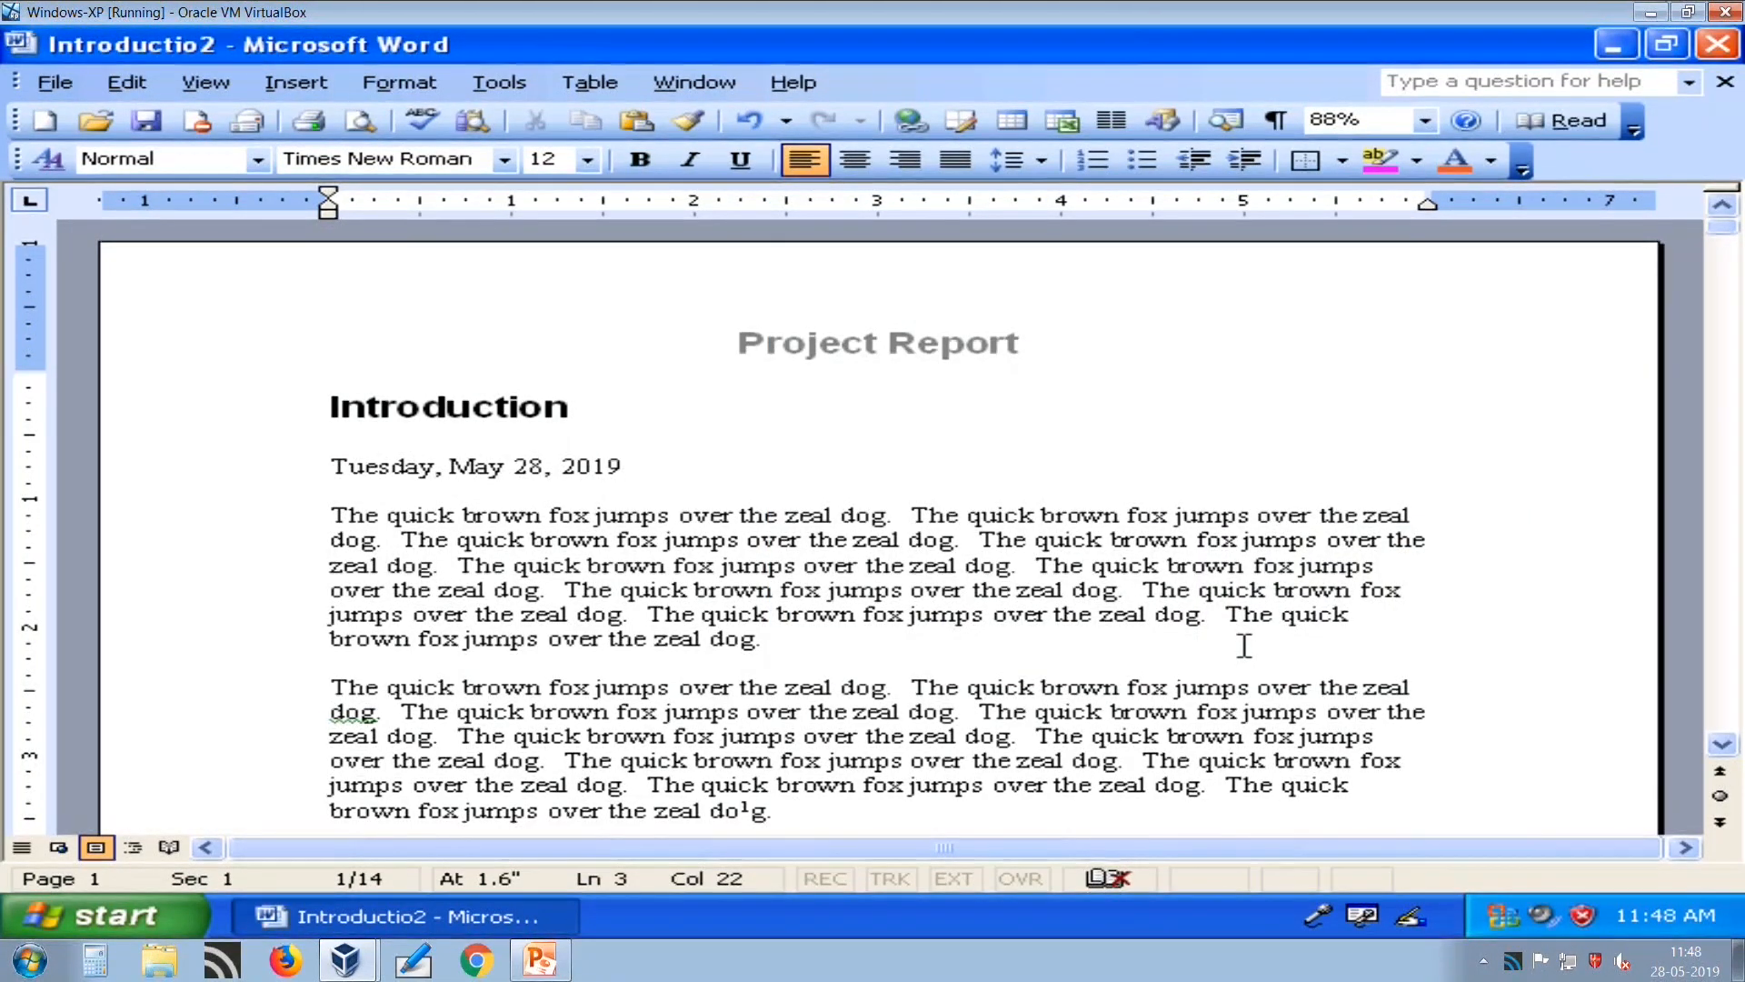
Create an AutoText entry for "Dr. Babasaheb Ambedkar Open University" and confirm the dialog.
{"action": "left_click", "coordinate": [576, 464]}
{"action": "left_click", "coordinate": [643, 455]}
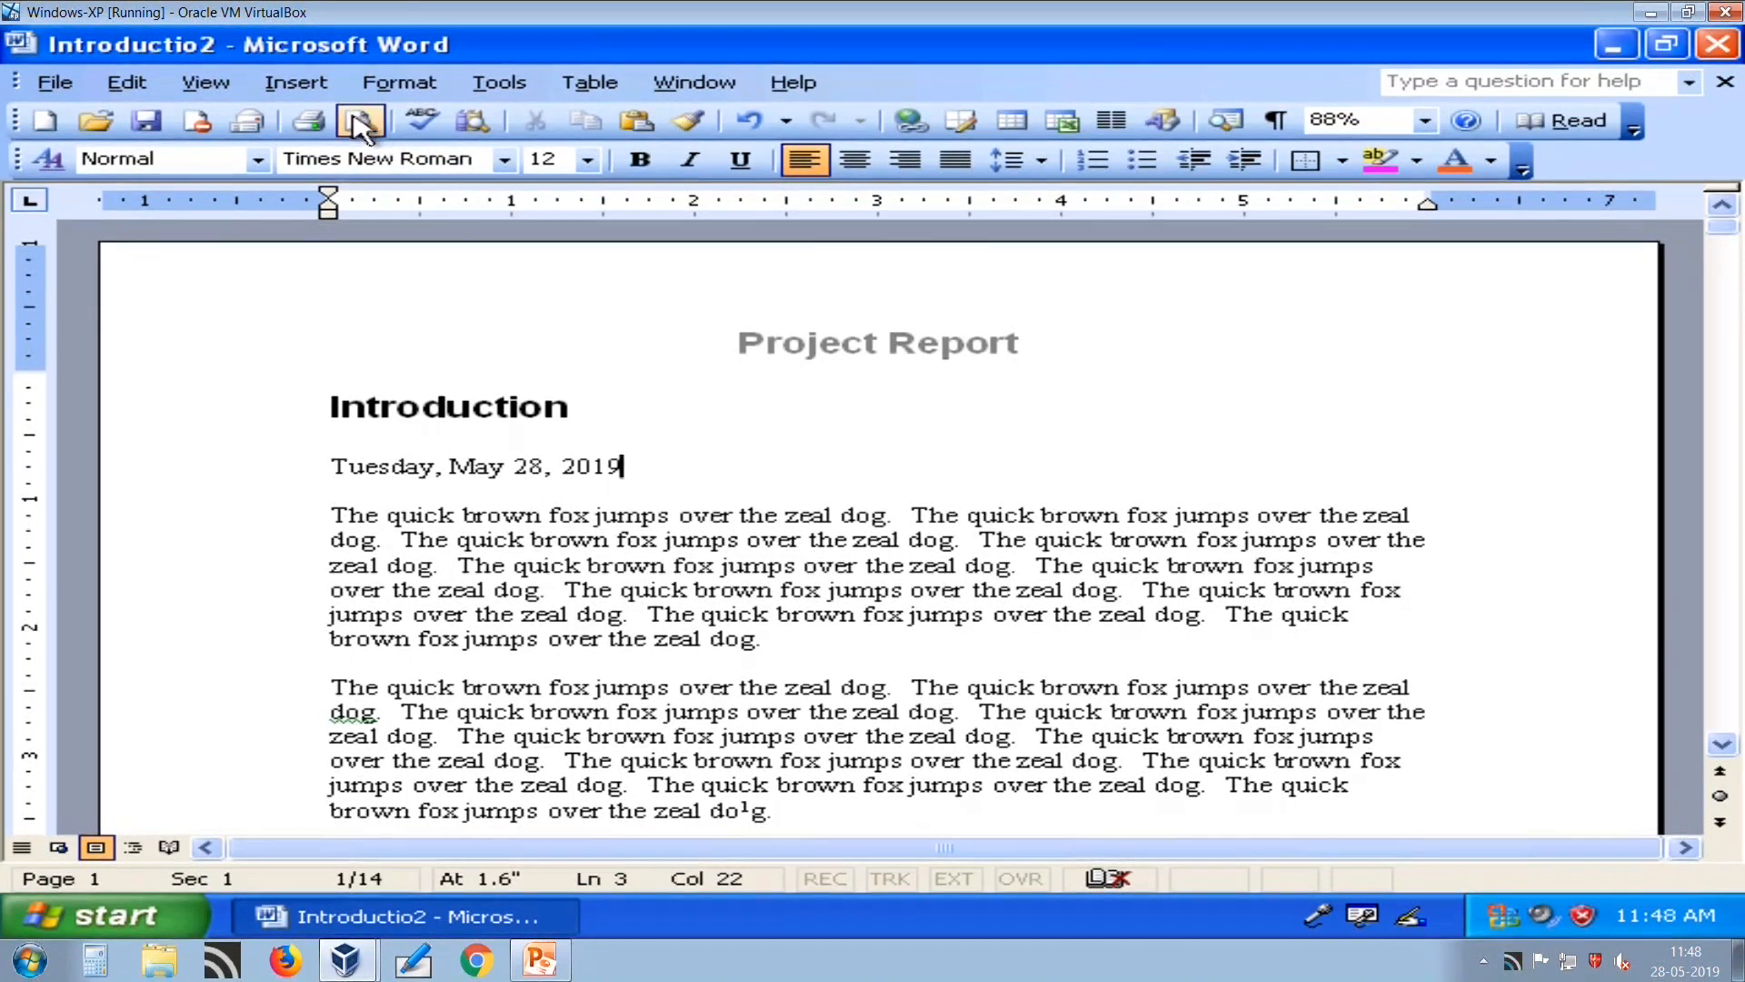
{"action": "left_click", "coordinate": [295, 91]}
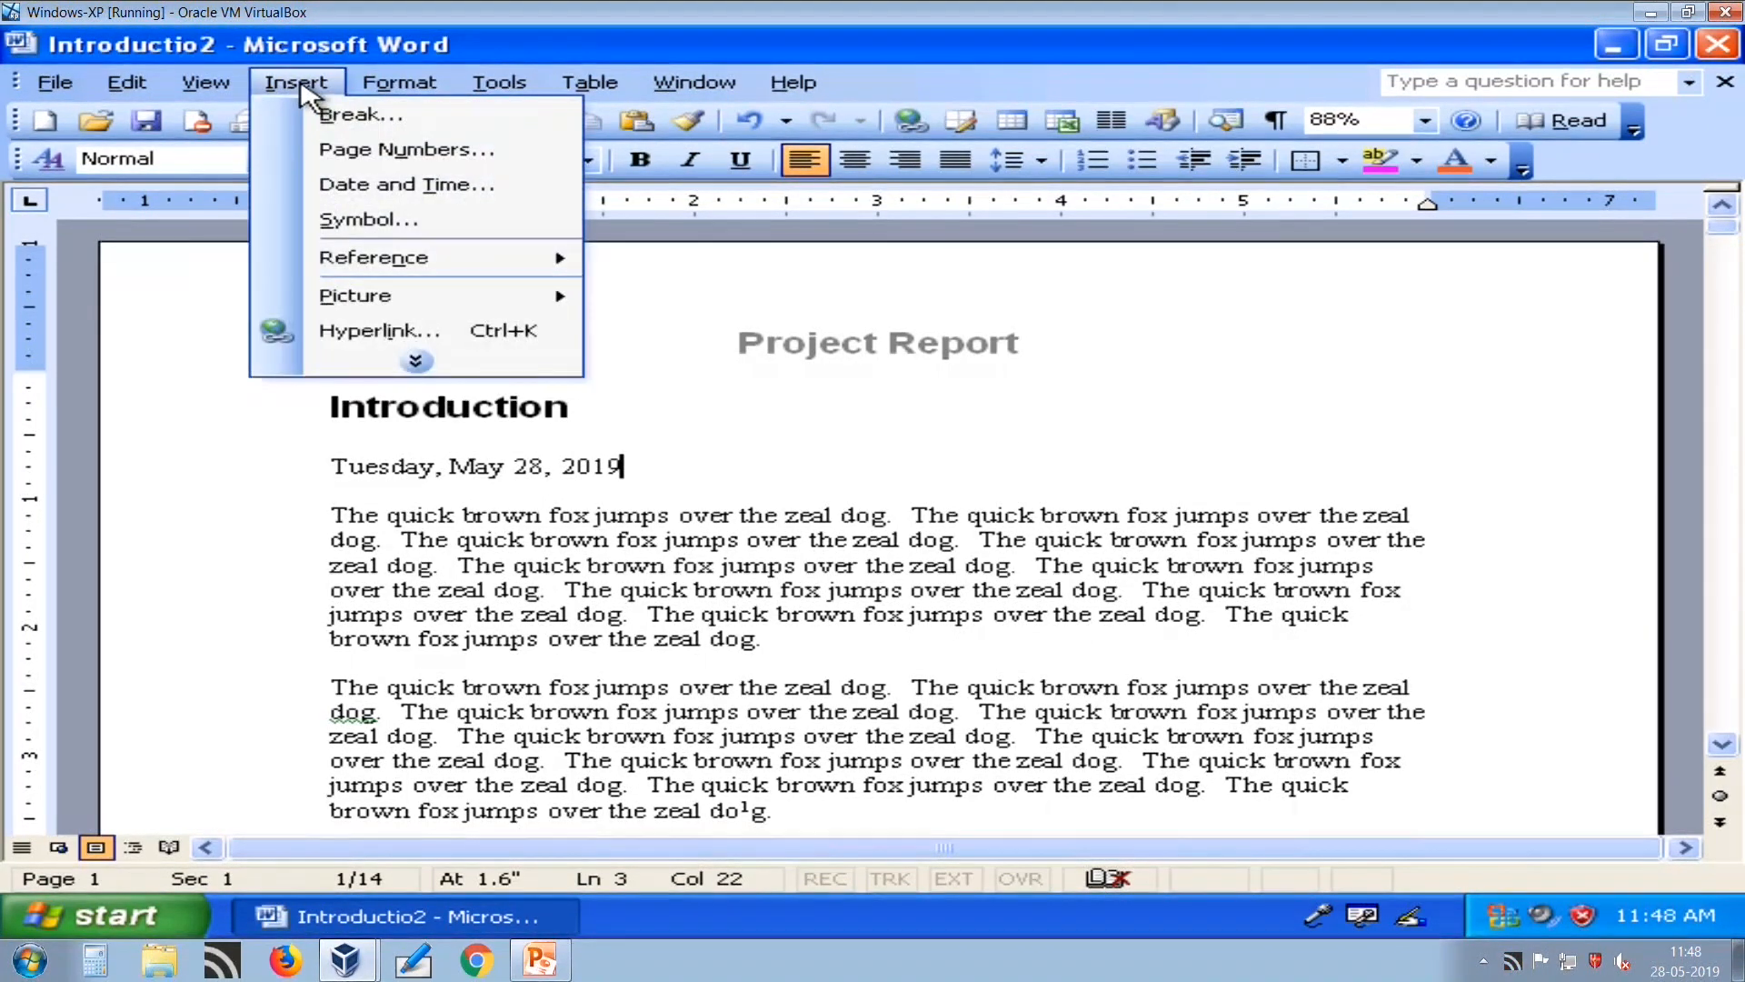
{"action": "left_click", "coordinate": [381, 364]}
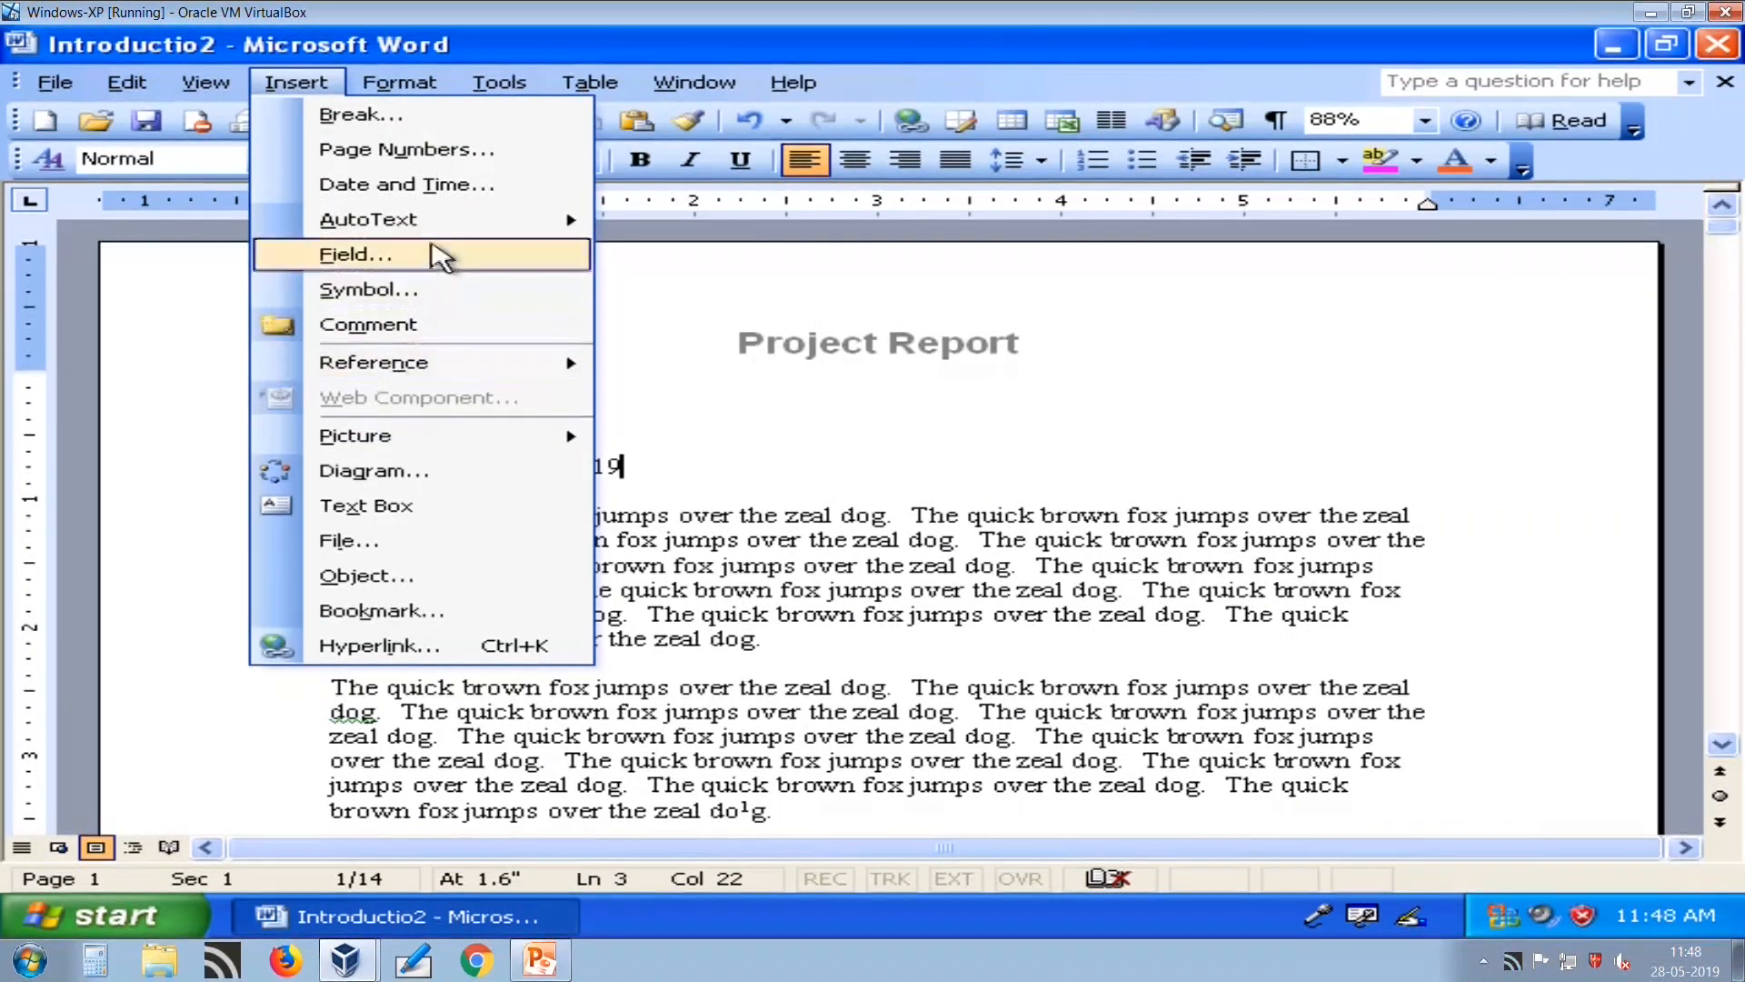
{"action": "mouse_move", "coordinate": [436, 241]}
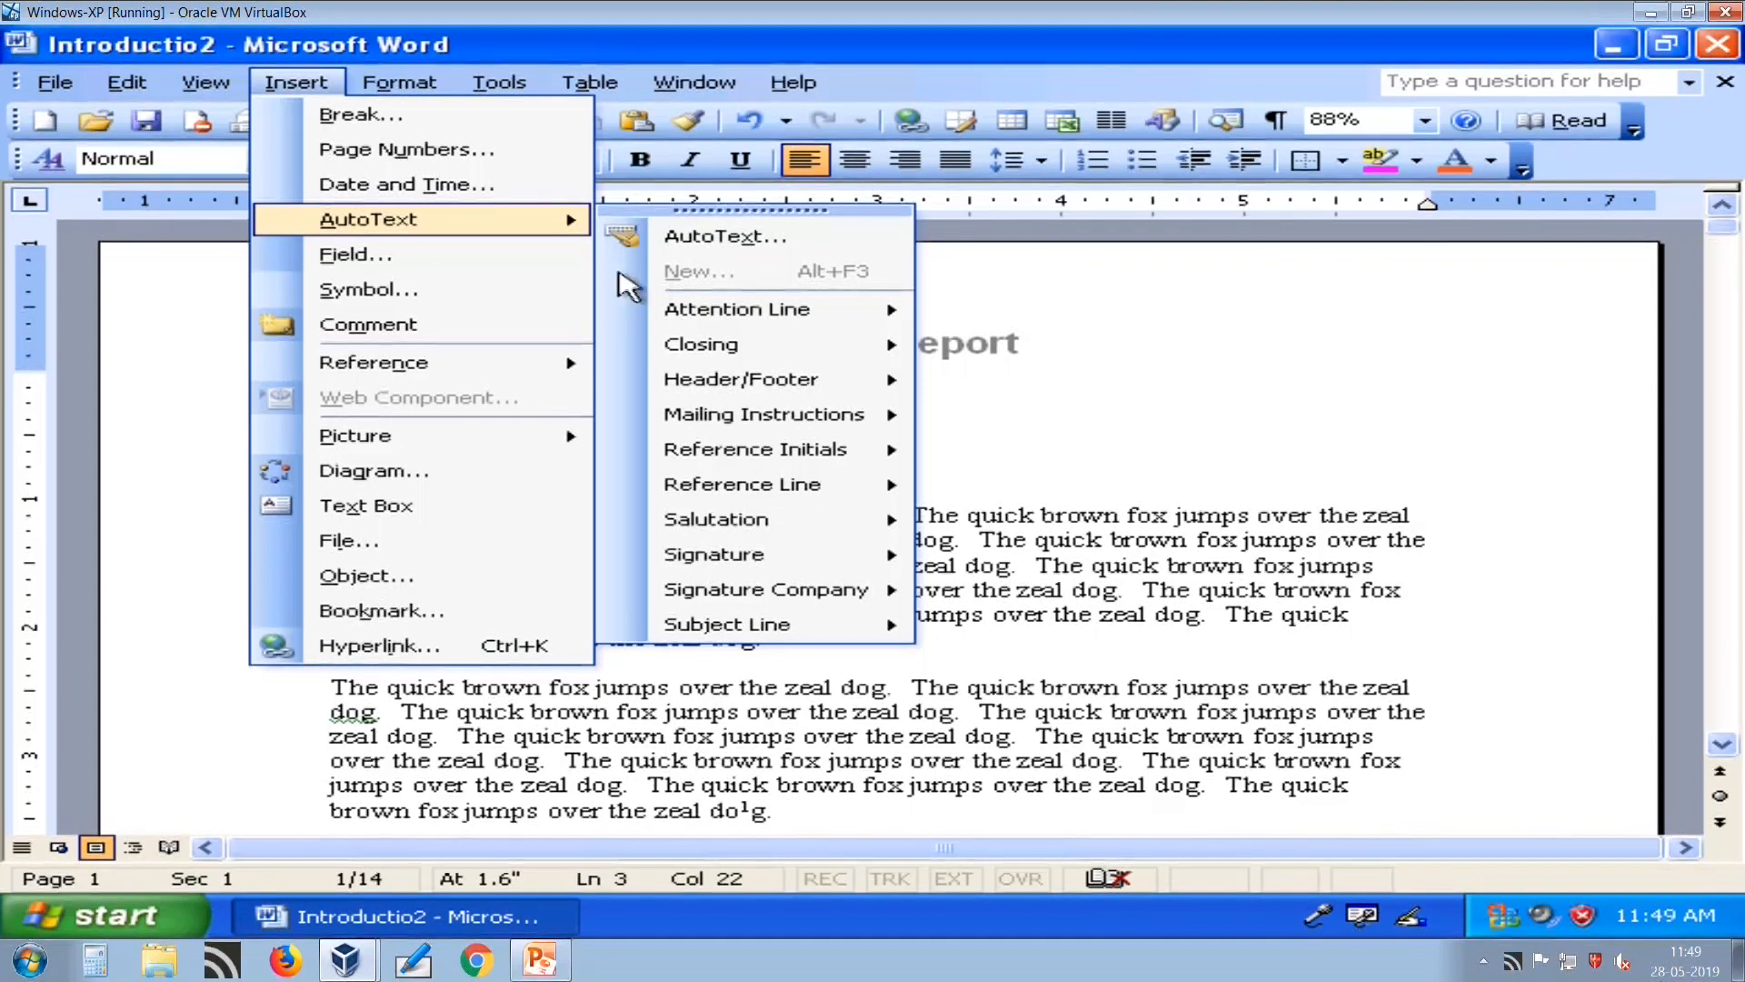
{"action": "left_click", "coordinate": [682, 255]}
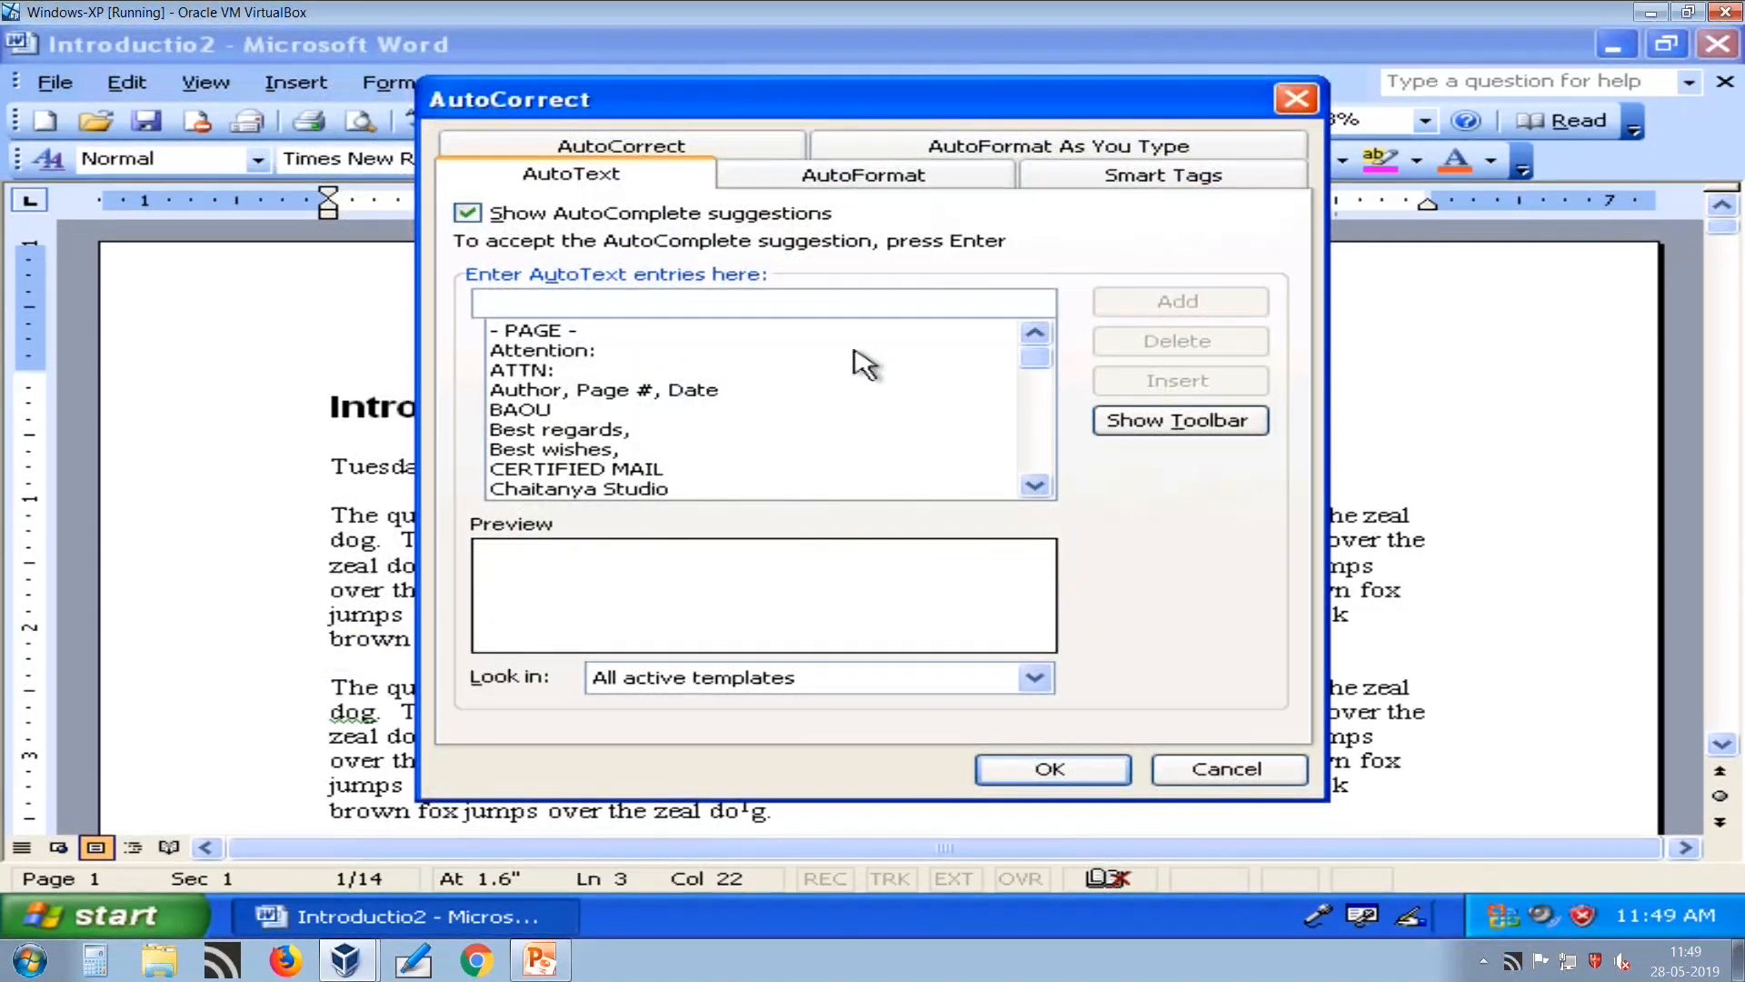
{"action": "type", "text": "D"}
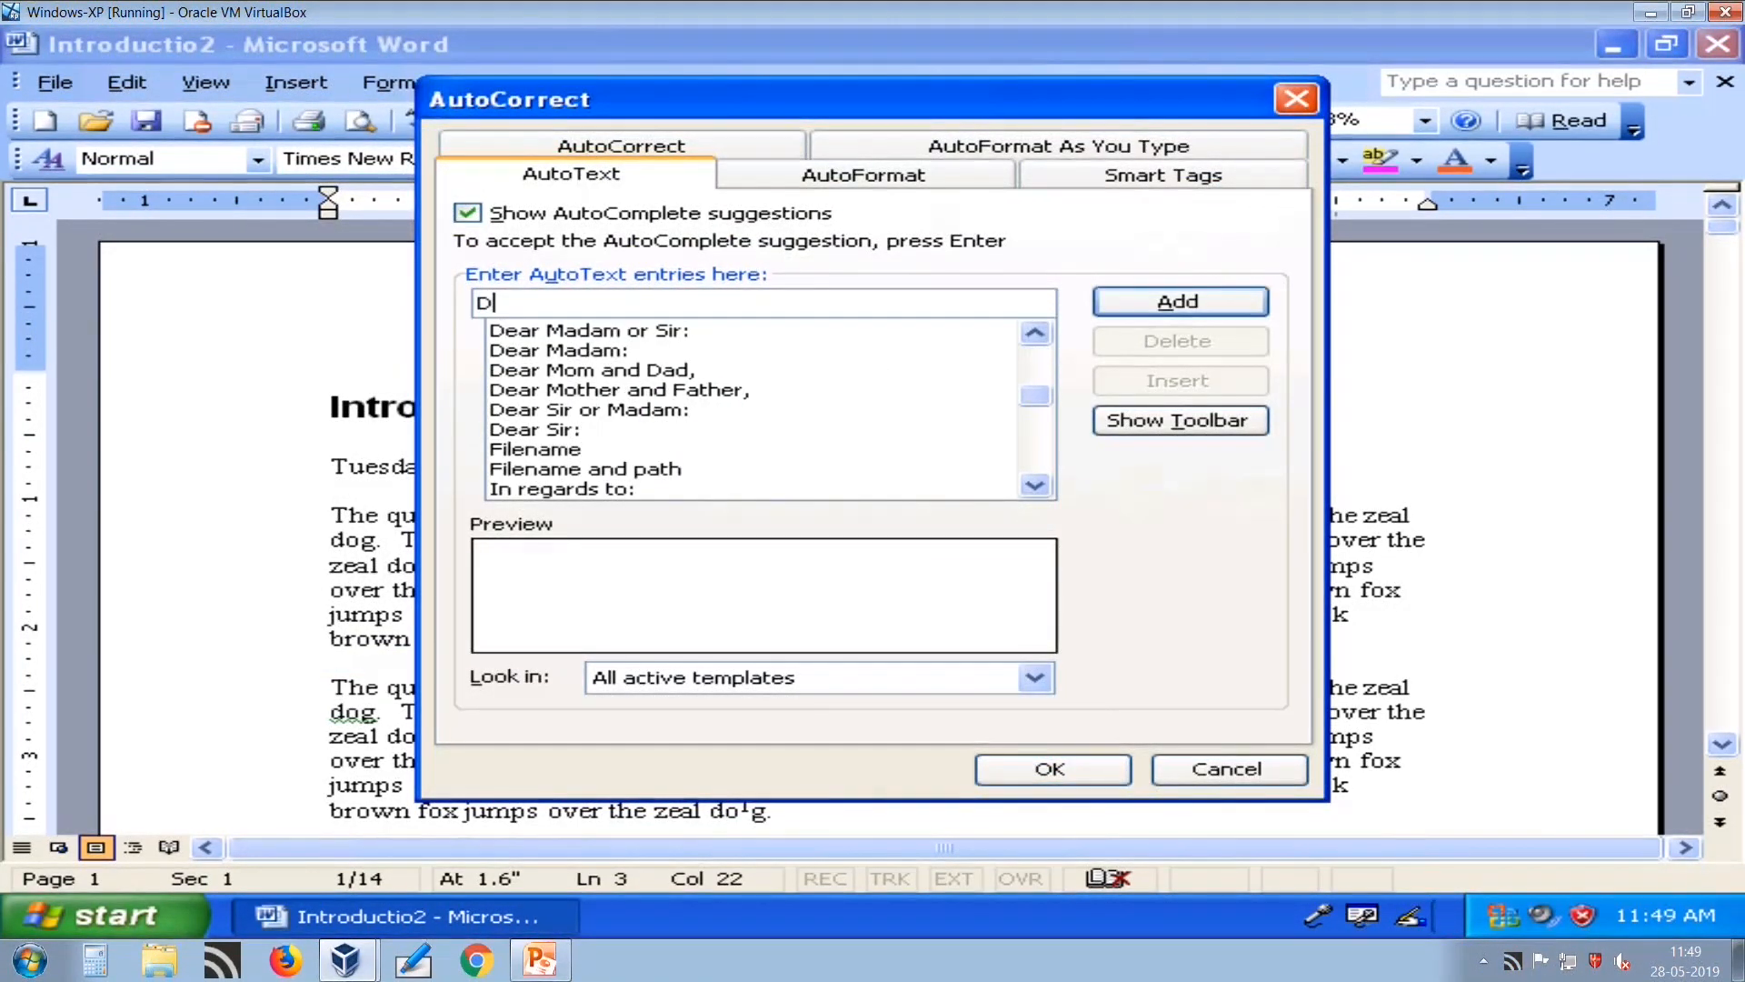
{"action": "type", "text": "r. Babasaheb Ambedkar Open "}
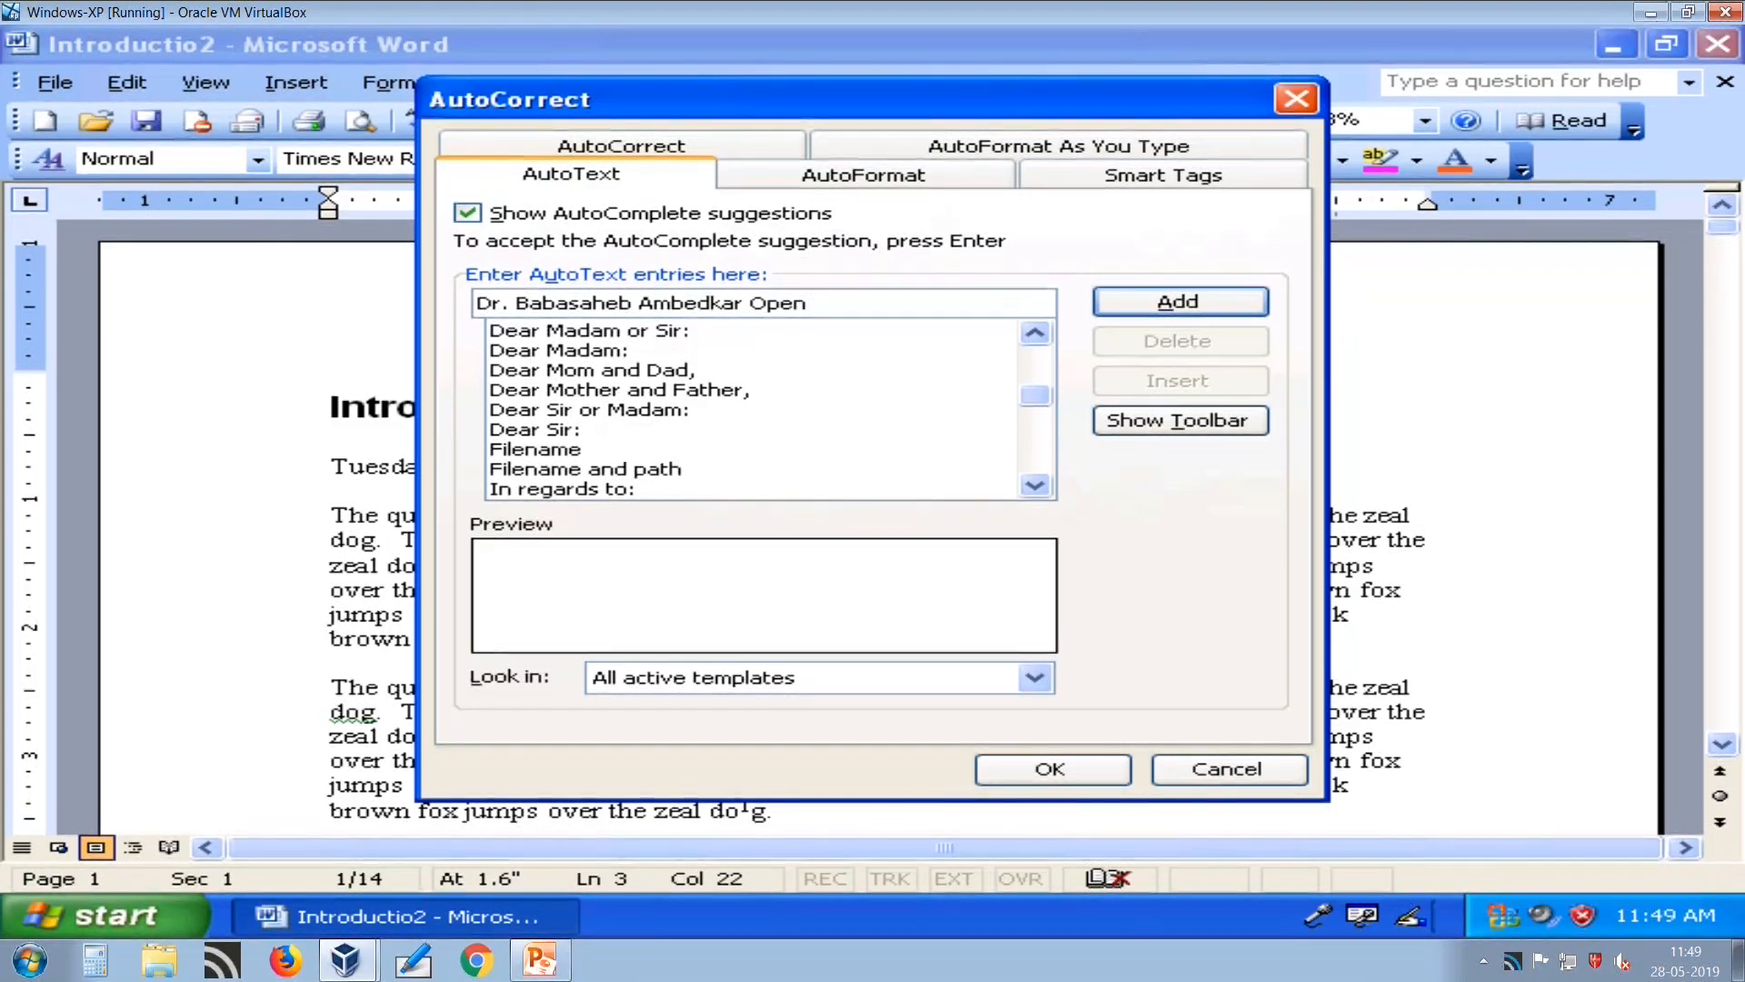
{"action": "type", "text": "University"}
{"action": "left_click", "coordinate": [1132, 317]}
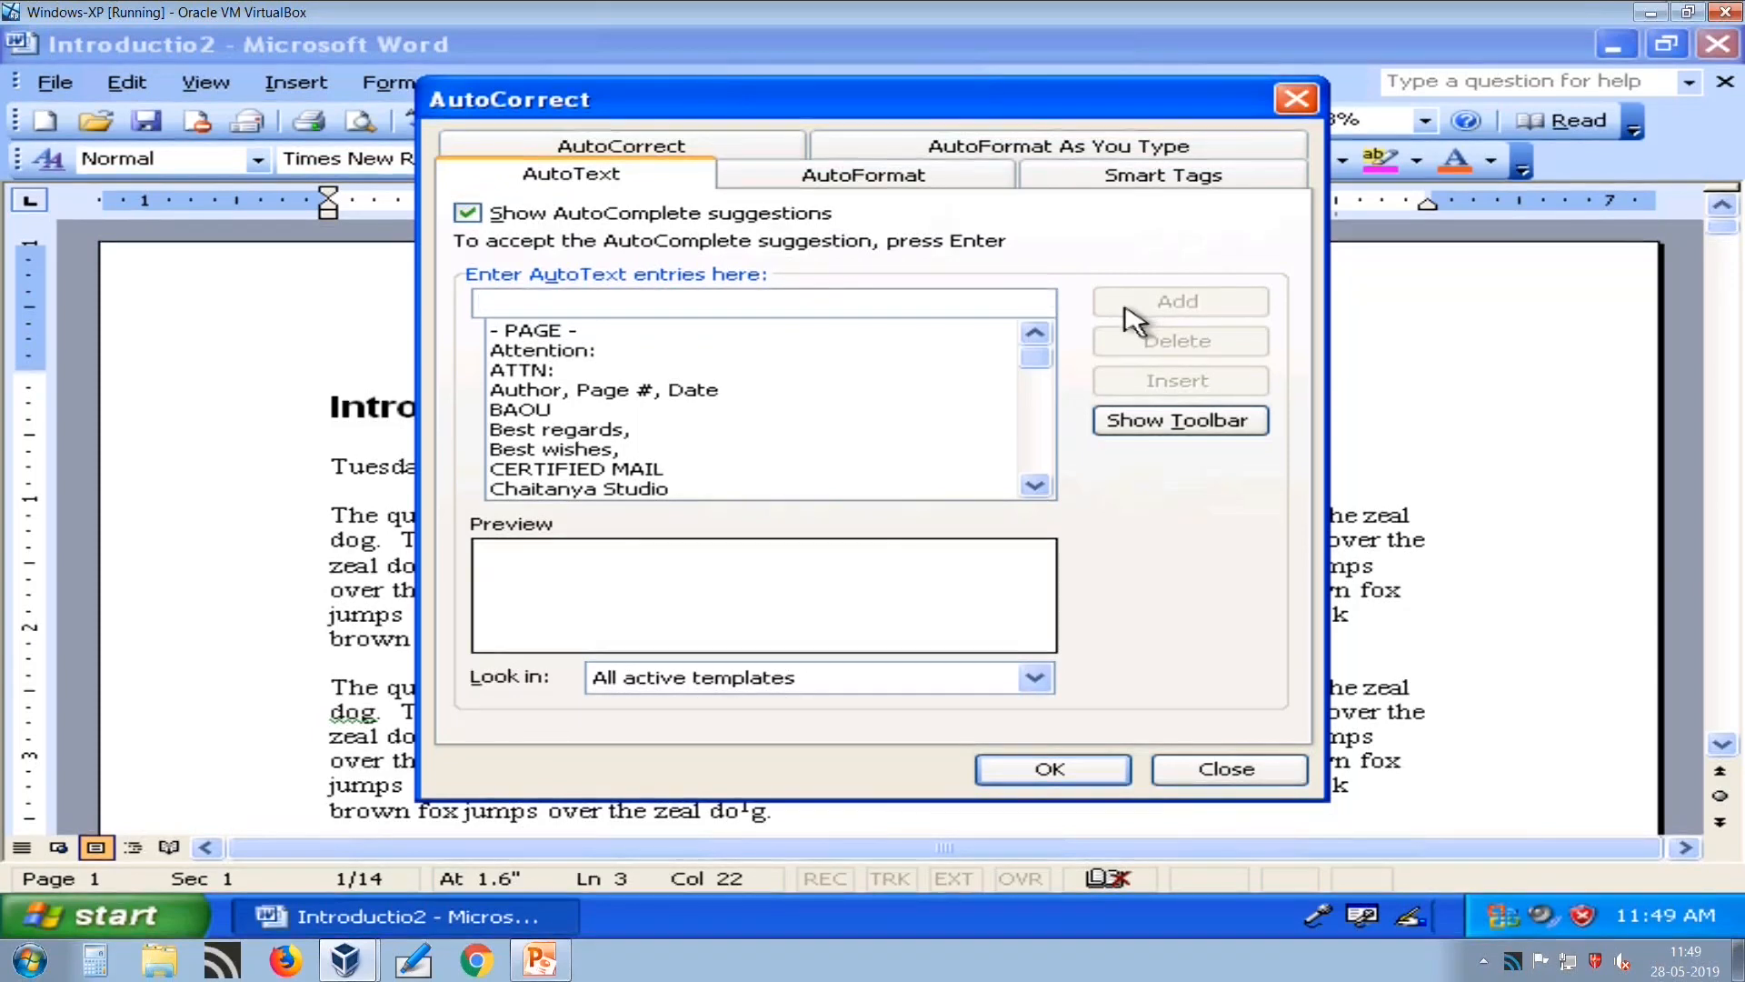
{"action": "left_click", "coordinate": [1010, 768]}
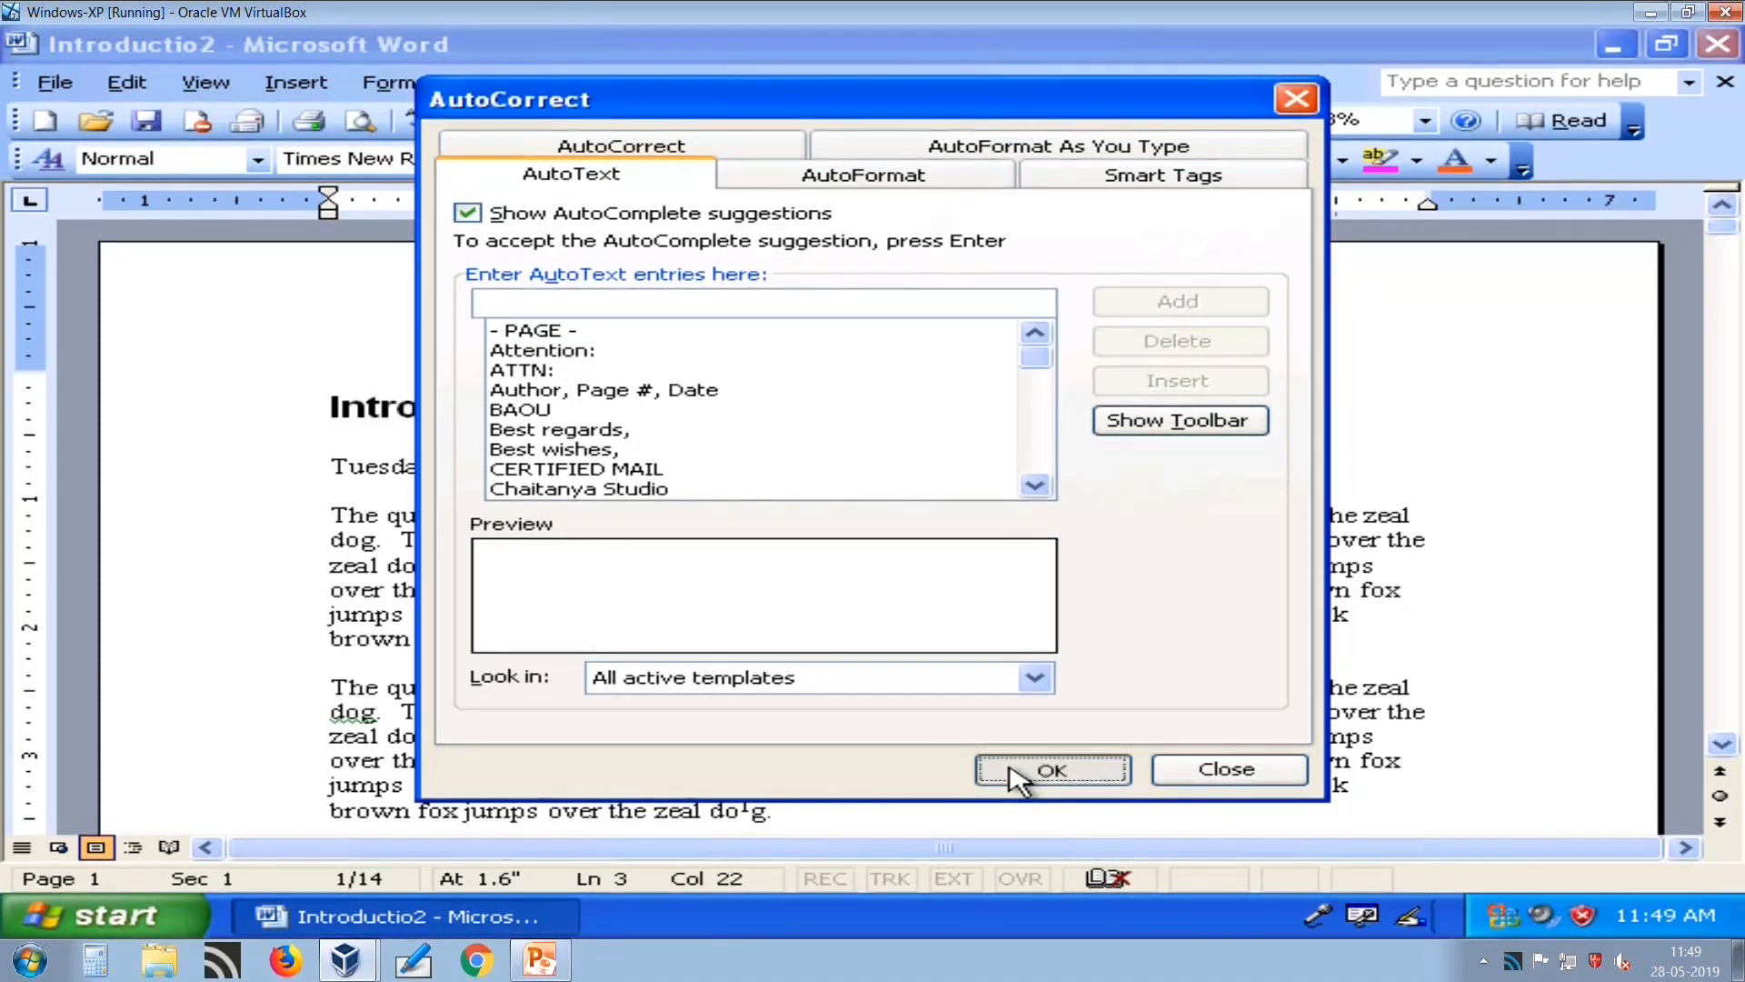
Insert the "Dr. Babasaheb Ambedkar Open University" AutoText entry on a new line at the end of the document, followed by a line break.
{"action": "scroll", "coordinate": [1011, 769], "scroll_direction": "down", "scroll_amount": 10}
{"action": "scroll", "coordinate": [1017, 780], "scroll_direction": "down", "scroll_amount": 15}
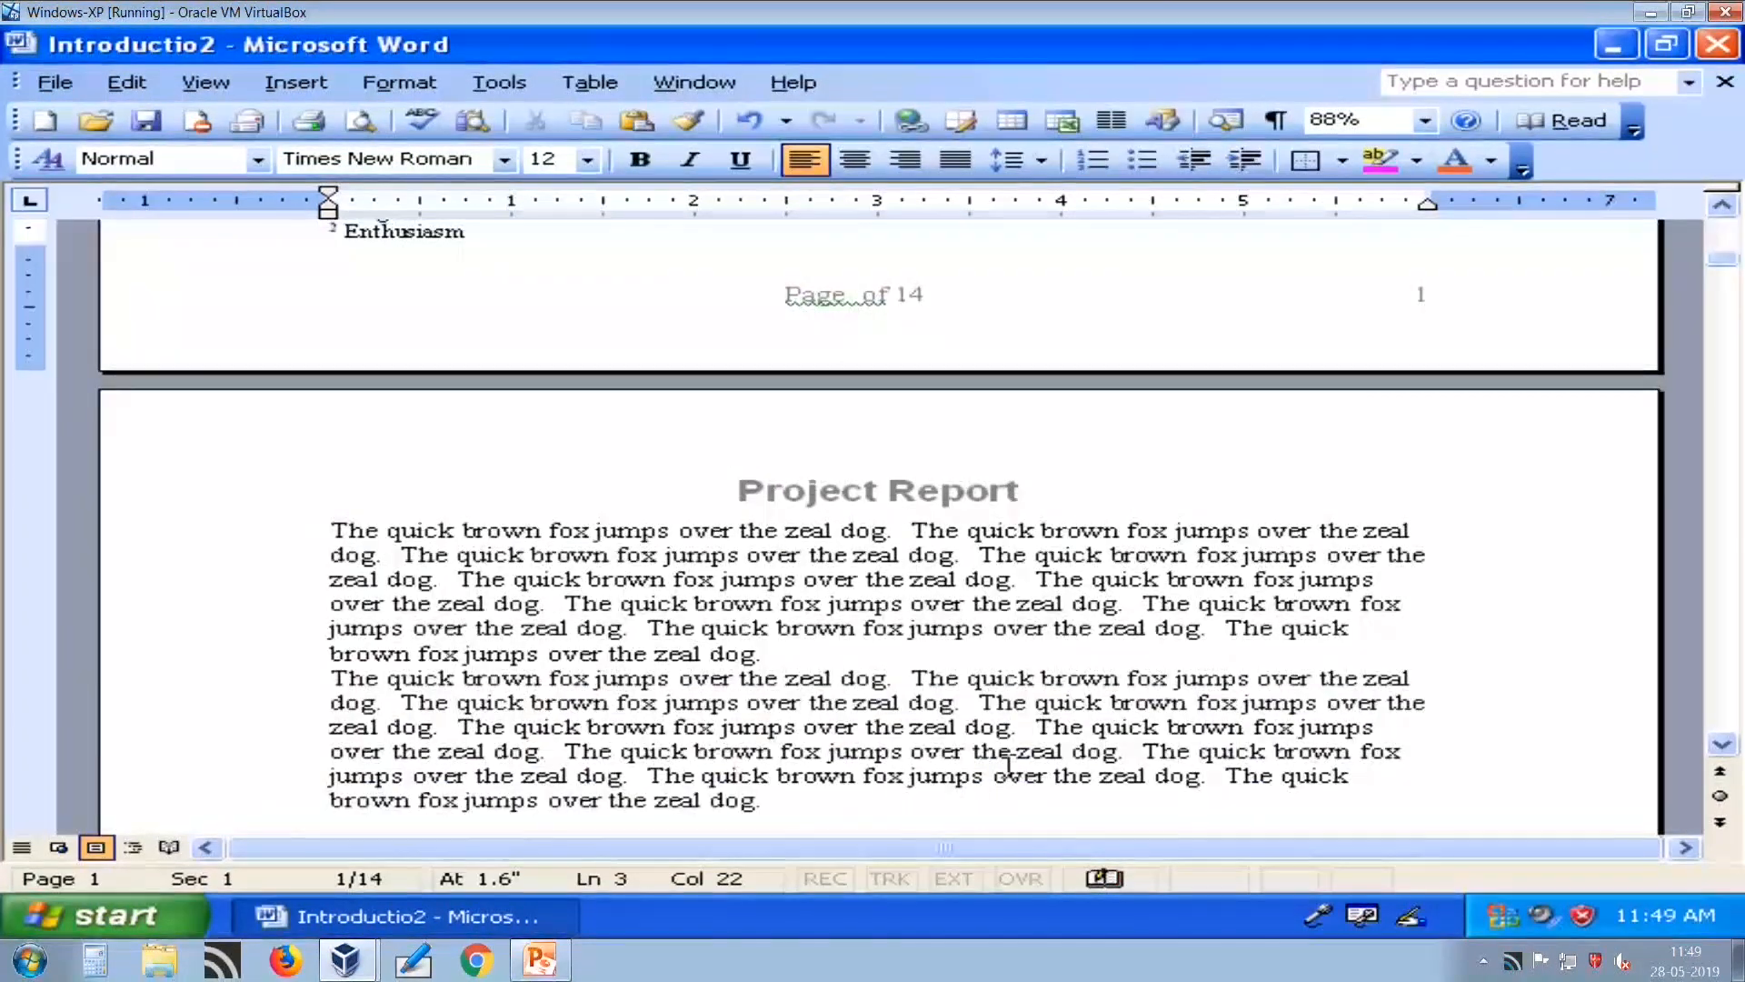
{"action": "key", "text": "ctrl+End"}
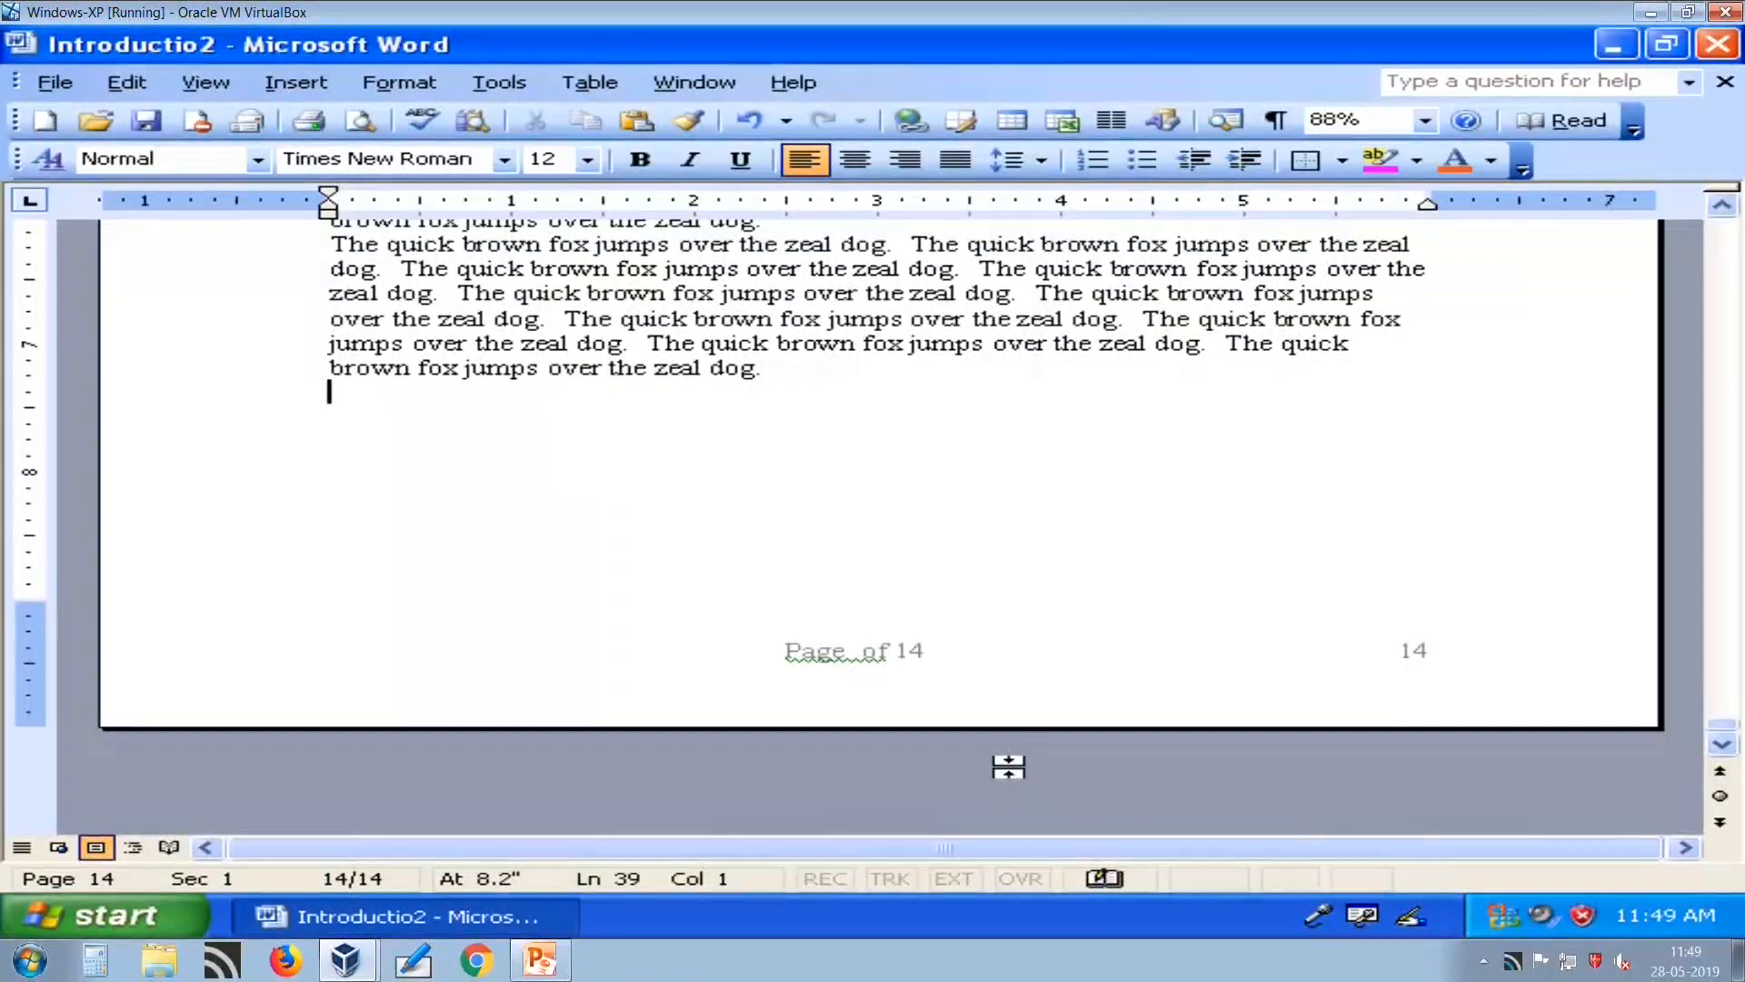
{"action": "key", "text": "Return"}
{"action": "type", "text": "Dr. B"}
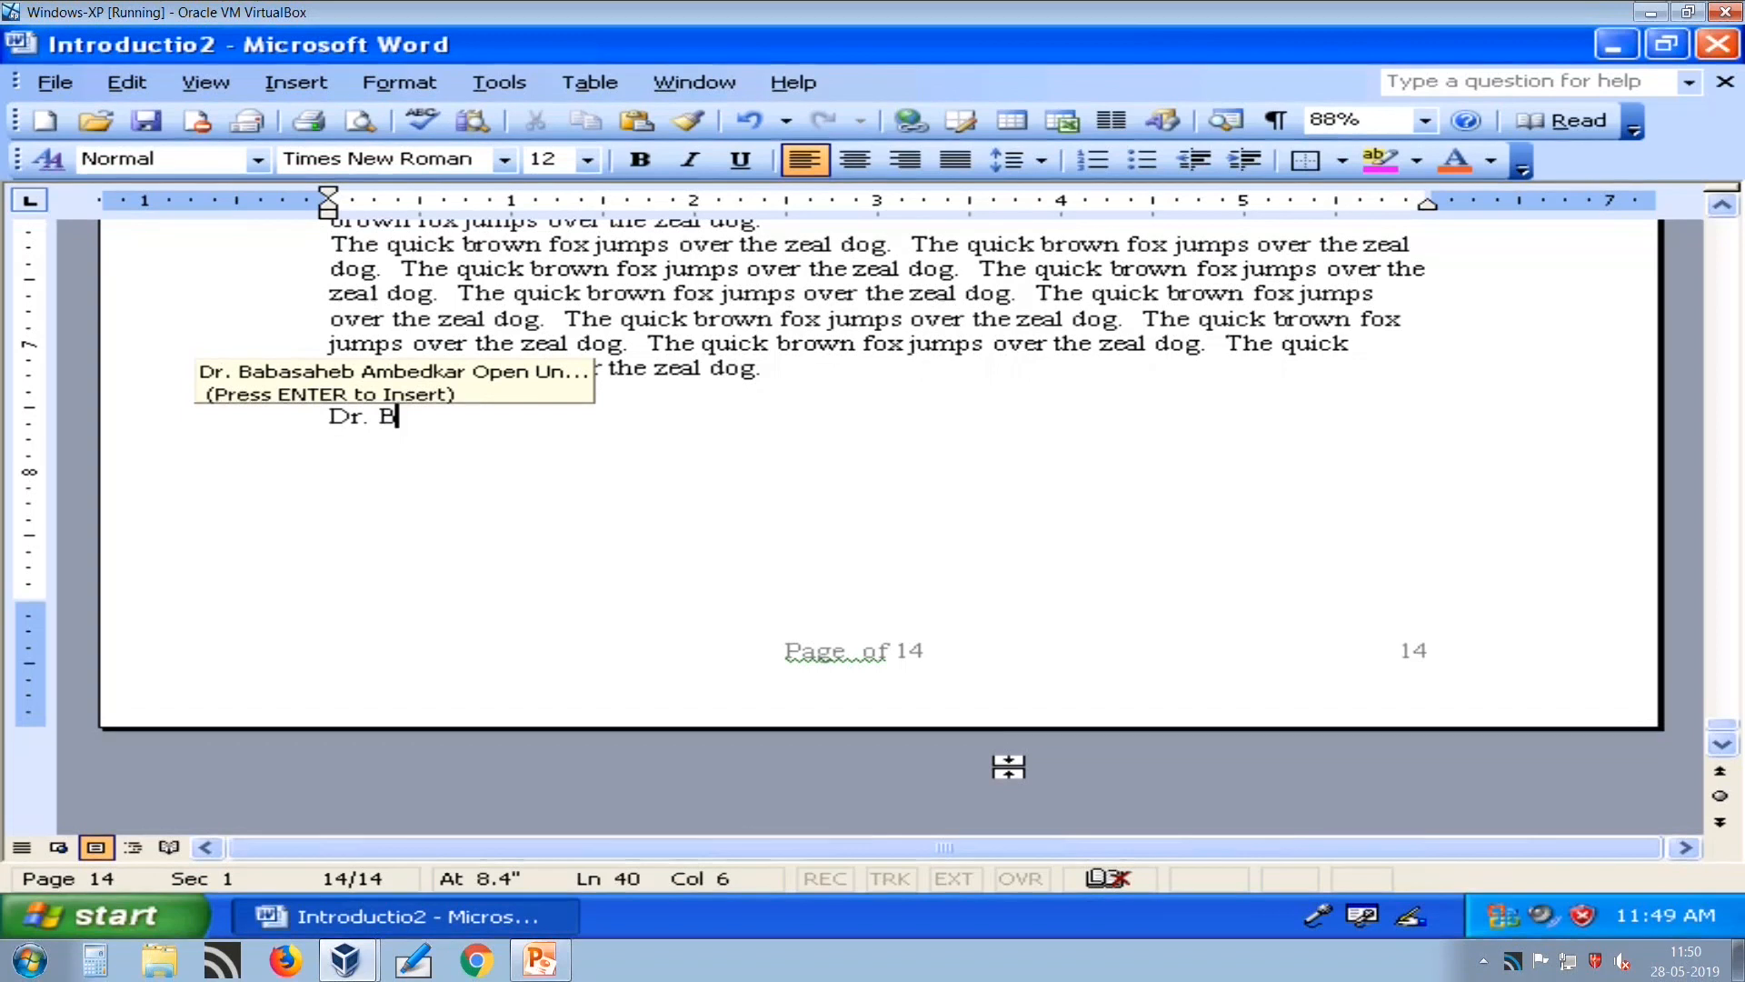
{"action": "key", "text": "Return"}
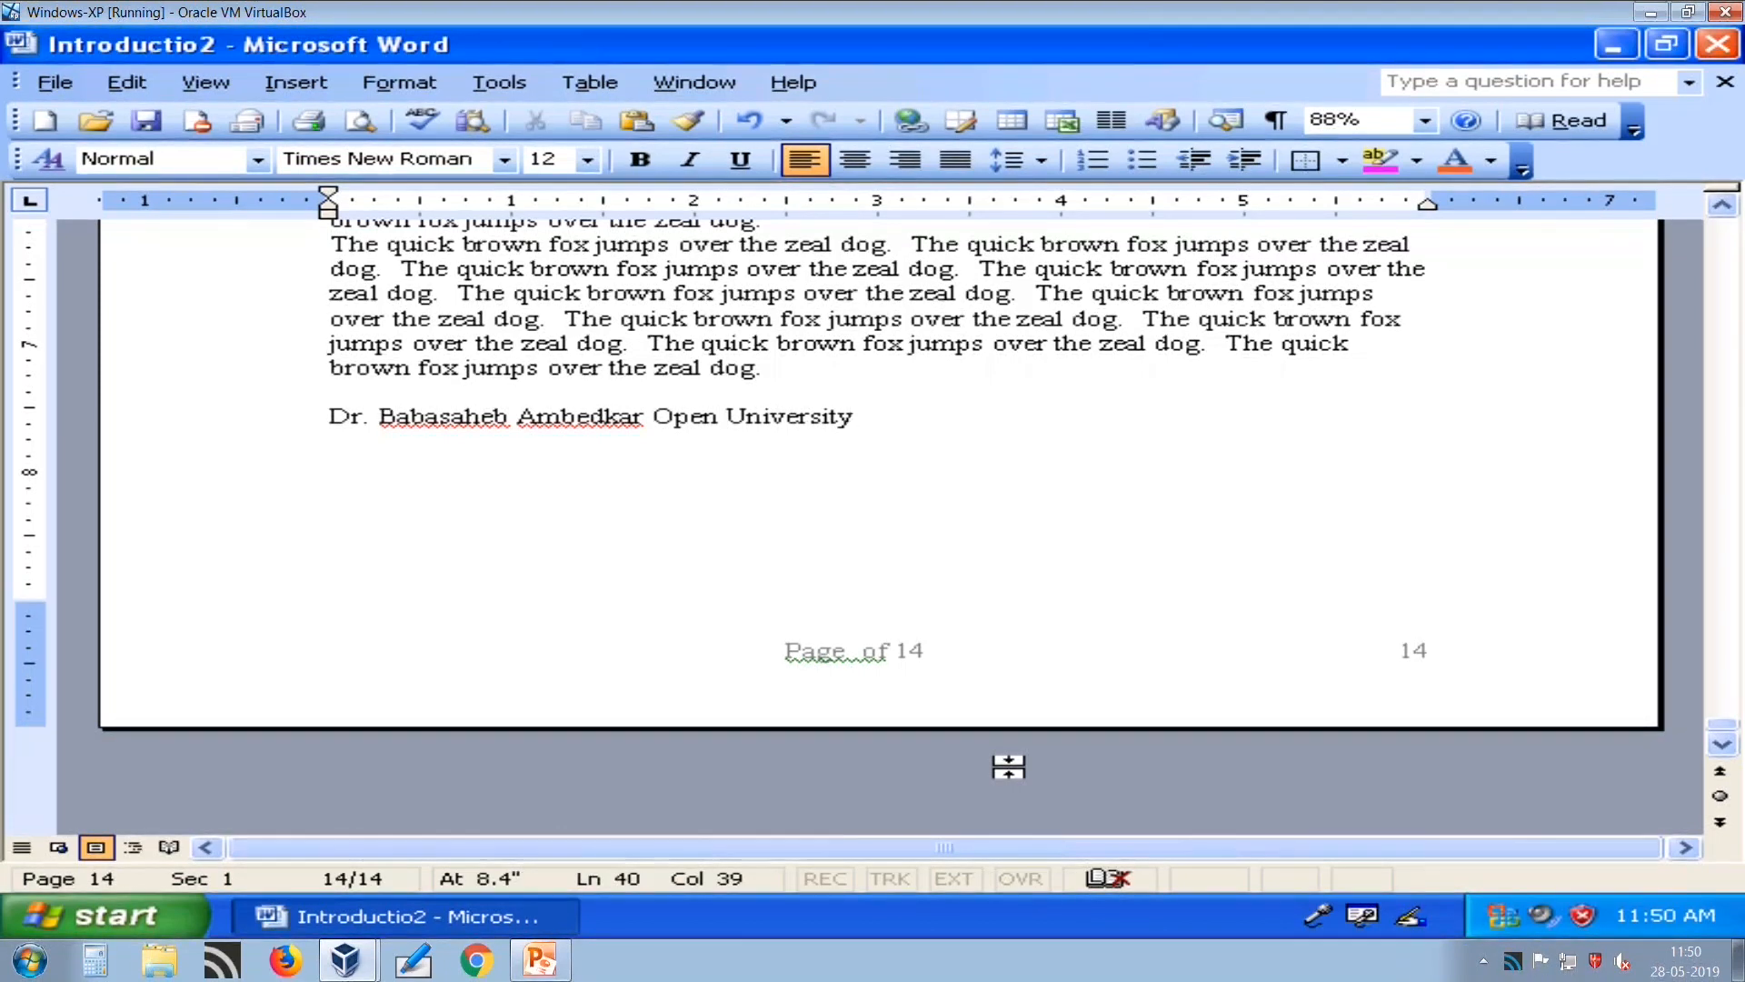
{"action": "key", "text": "Return"}
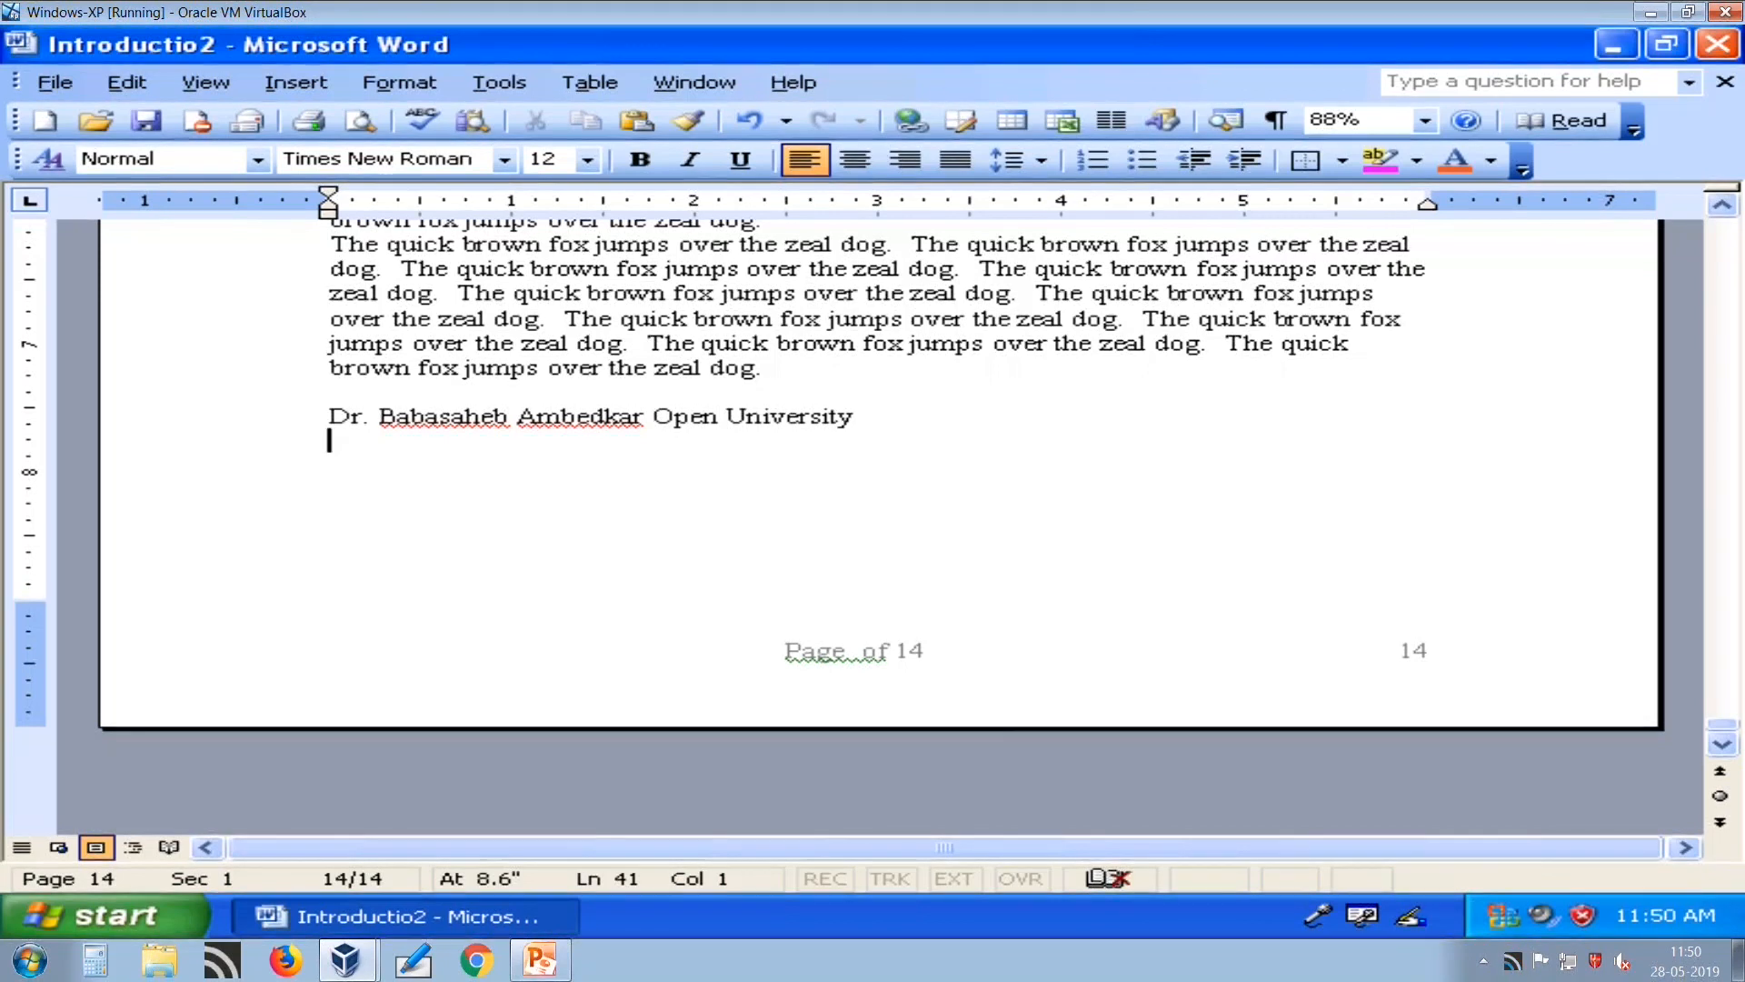
Examine the AutoCorrect options and their replacement list, and leave without changing anything.
{"action": "left_click", "coordinate": [329, 83]}
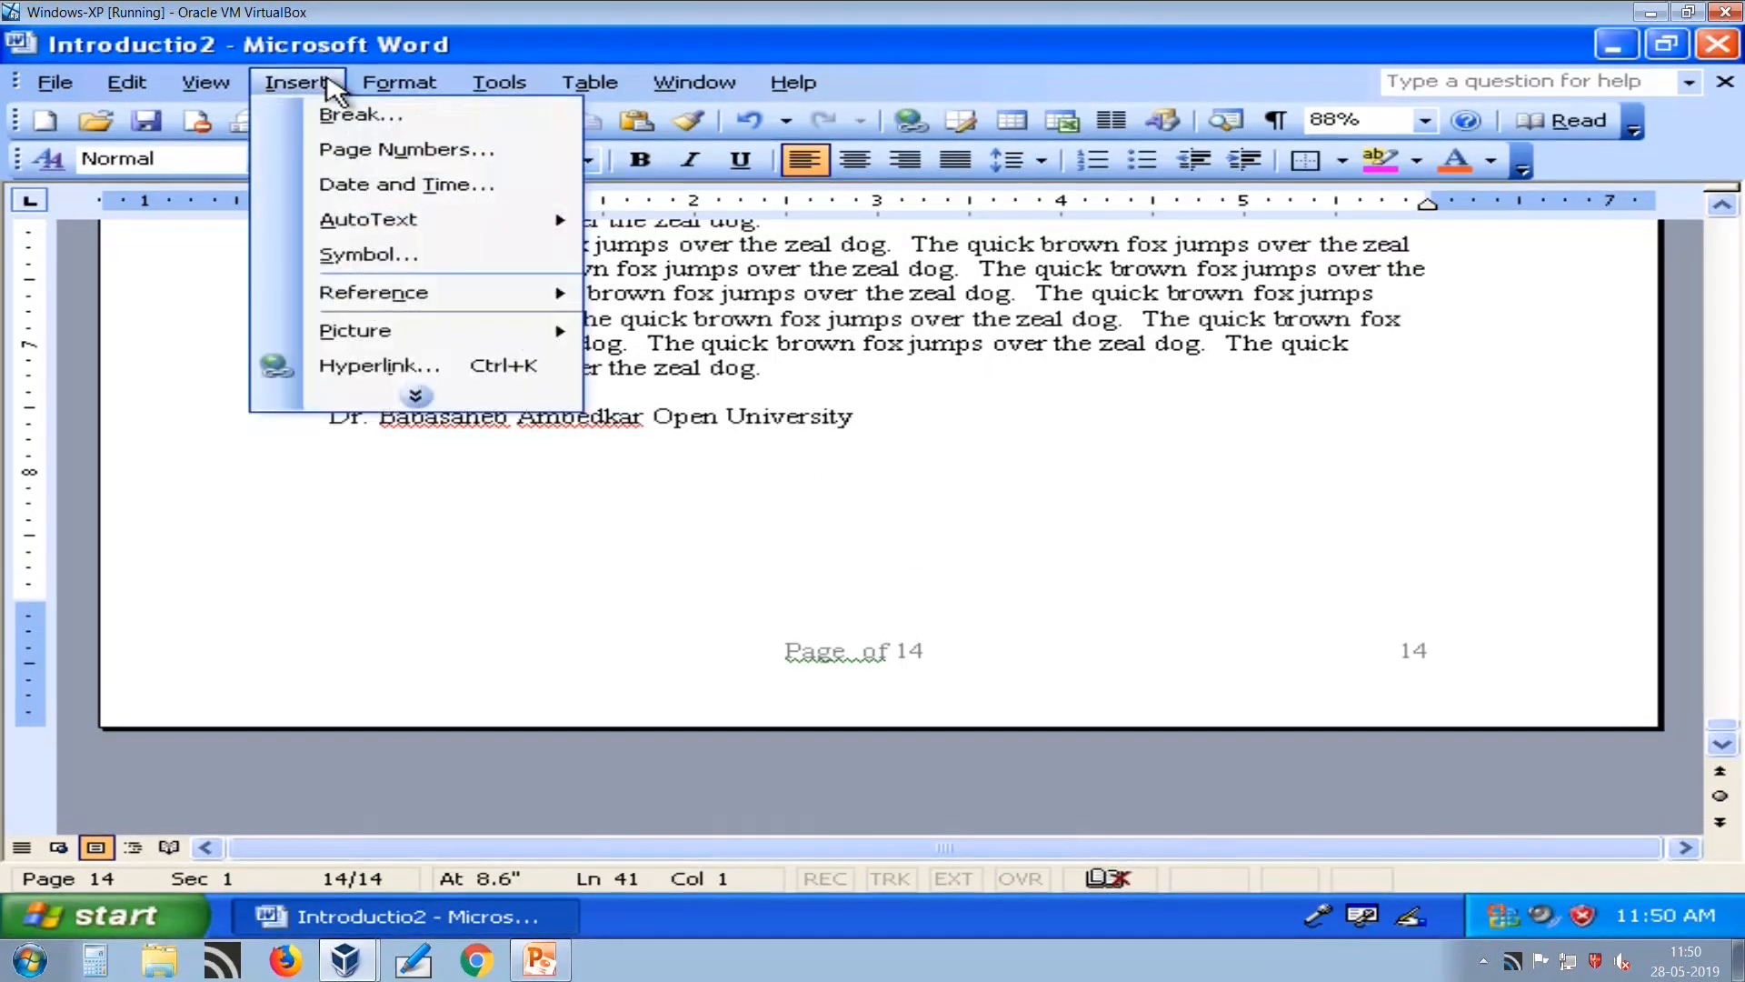
{"action": "mouse_move", "coordinate": [557, 222]}
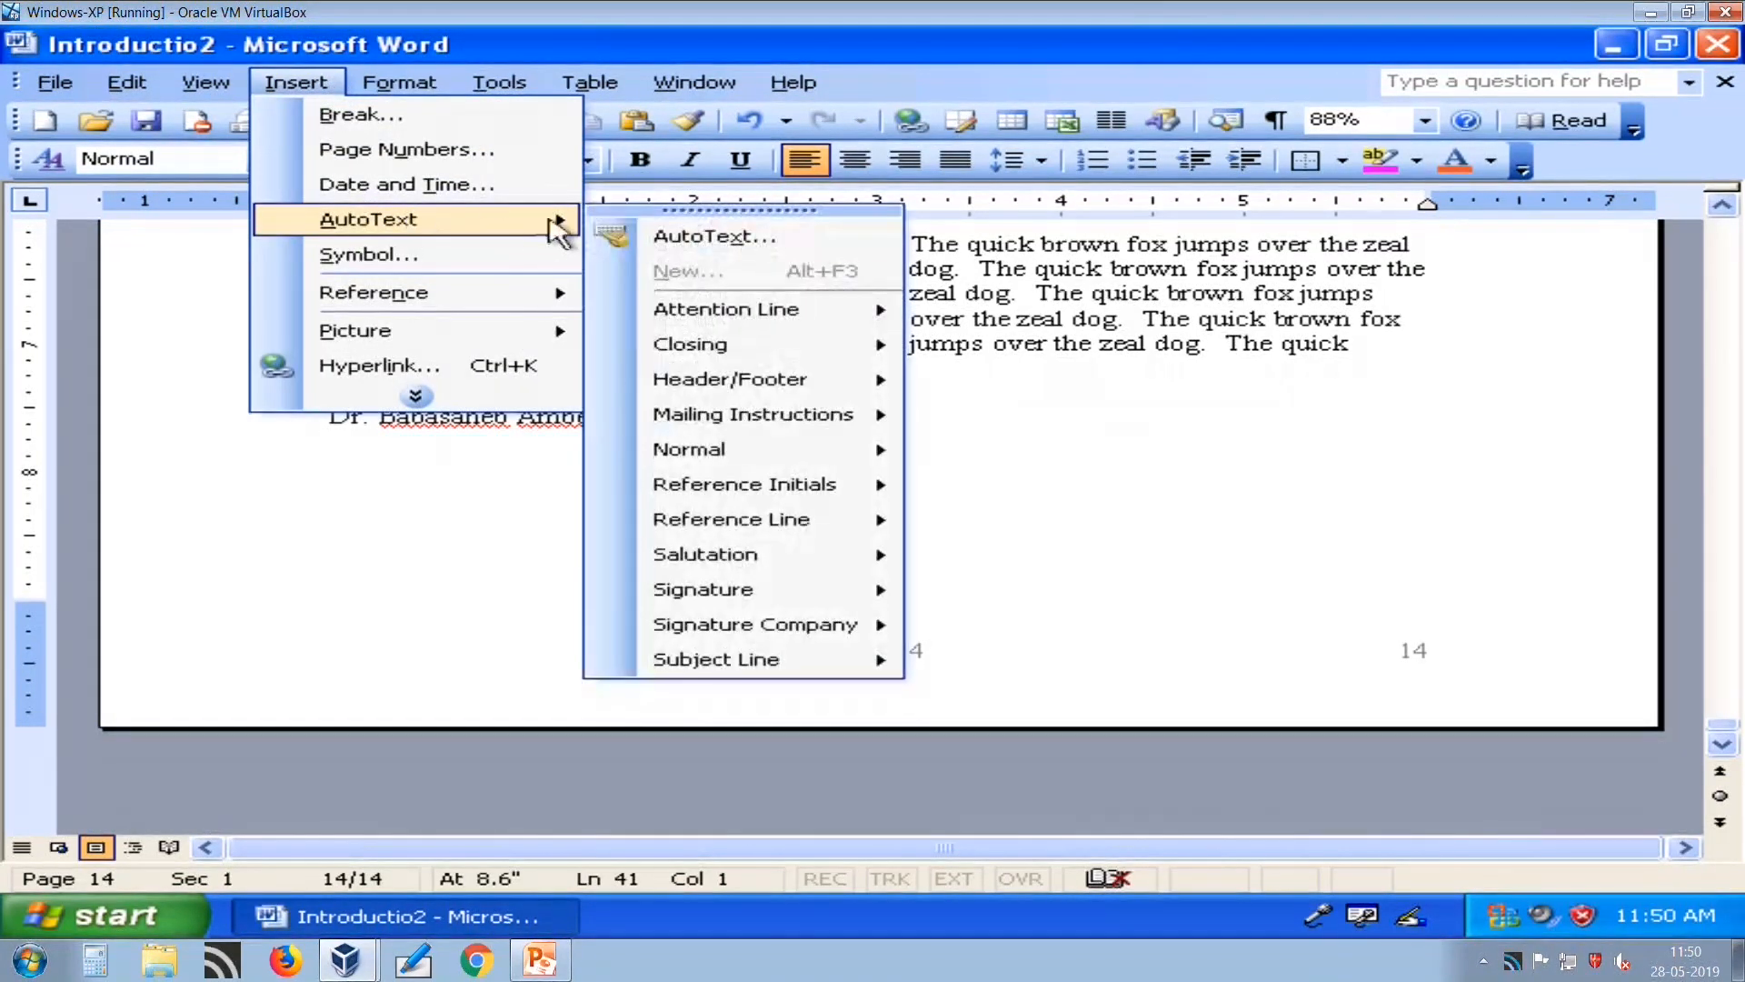
{"action": "left_click", "coordinate": [656, 239]}
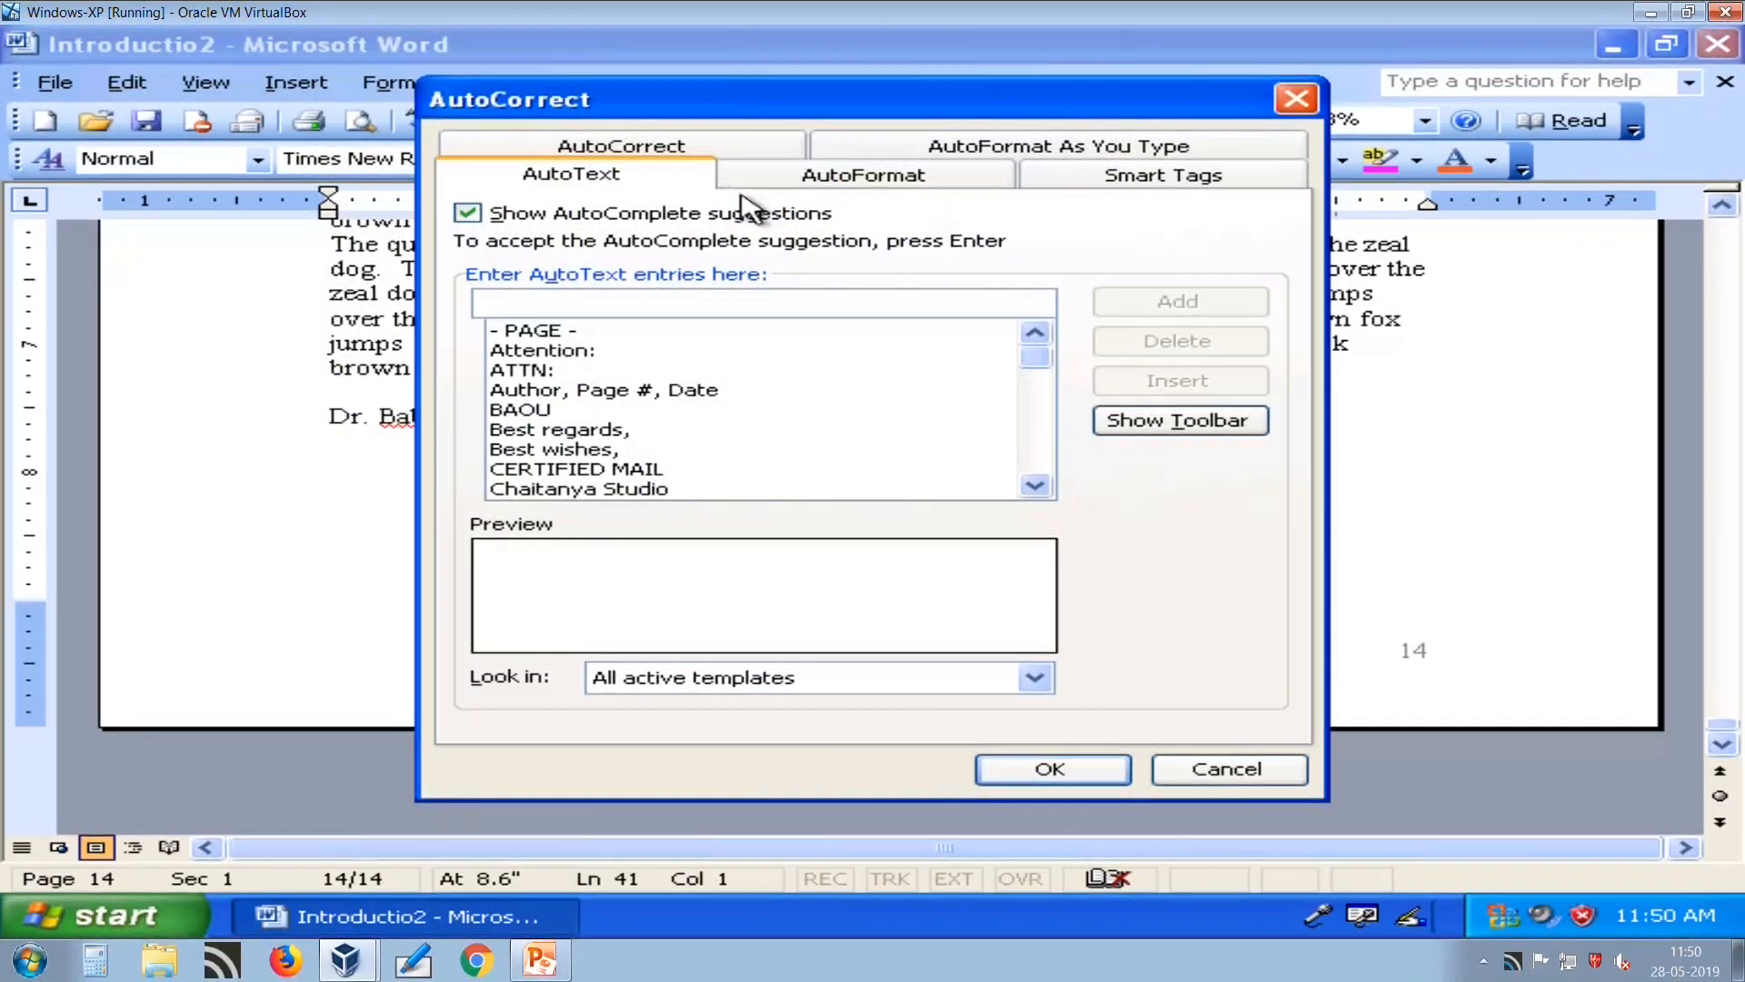
{"action": "left_click", "coordinate": [714, 155]}
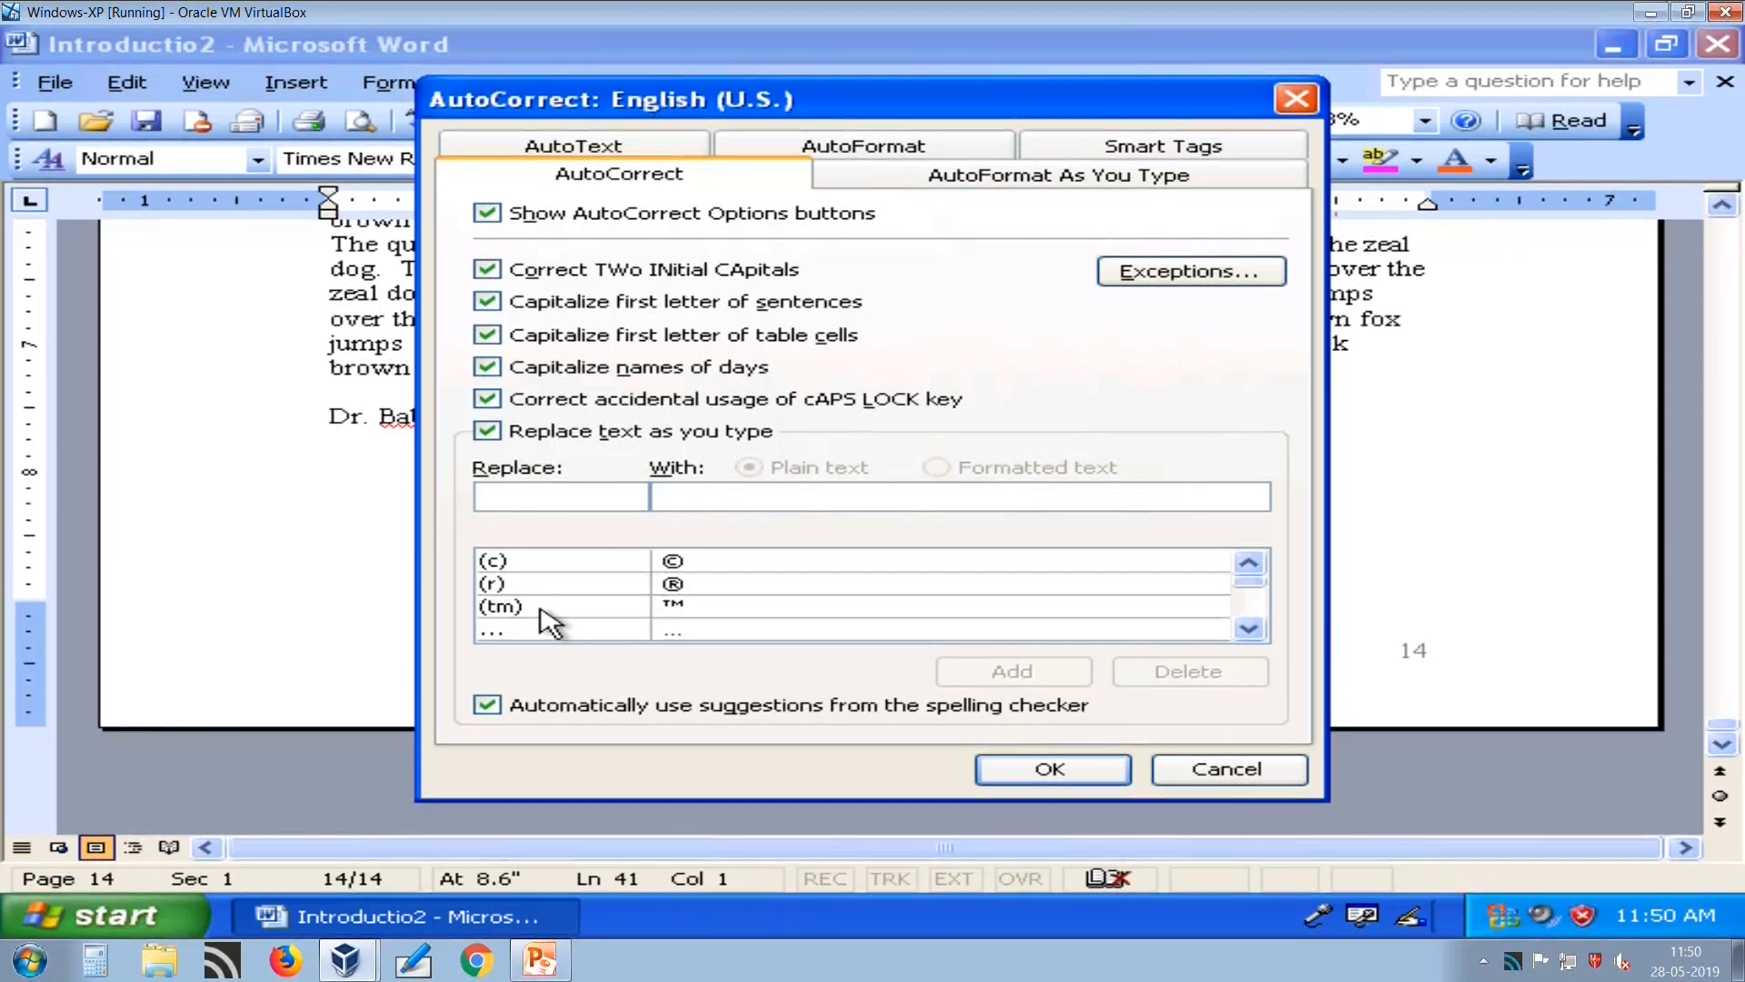
{"action": "left_click", "coordinate": [1193, 773]}
Add an empty line at the document's end and append the © symbol to the university name using the AutoCorrect shorthand (c).
{"action": "key", "text": "Return"}
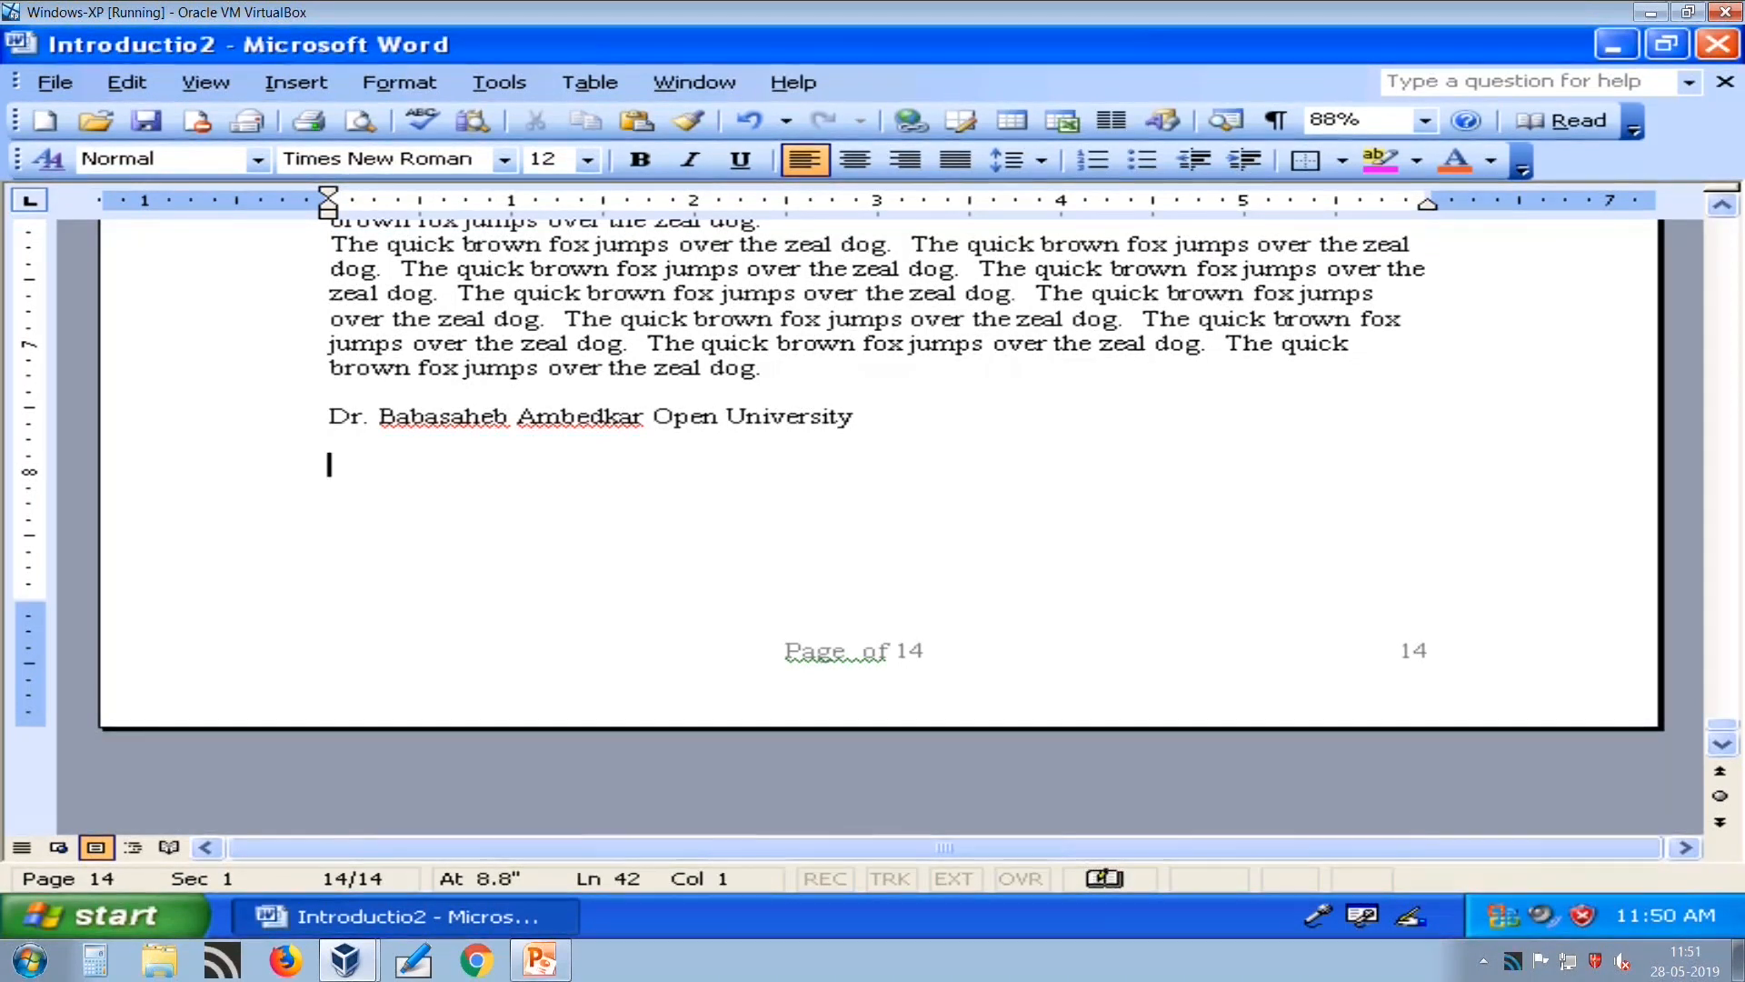
{"action": "key", "text": "Up"}
{"action": "key", "text": "Up"}
{"action": "key", "text": "End"}
{"action": "type", "text": "(c)"}
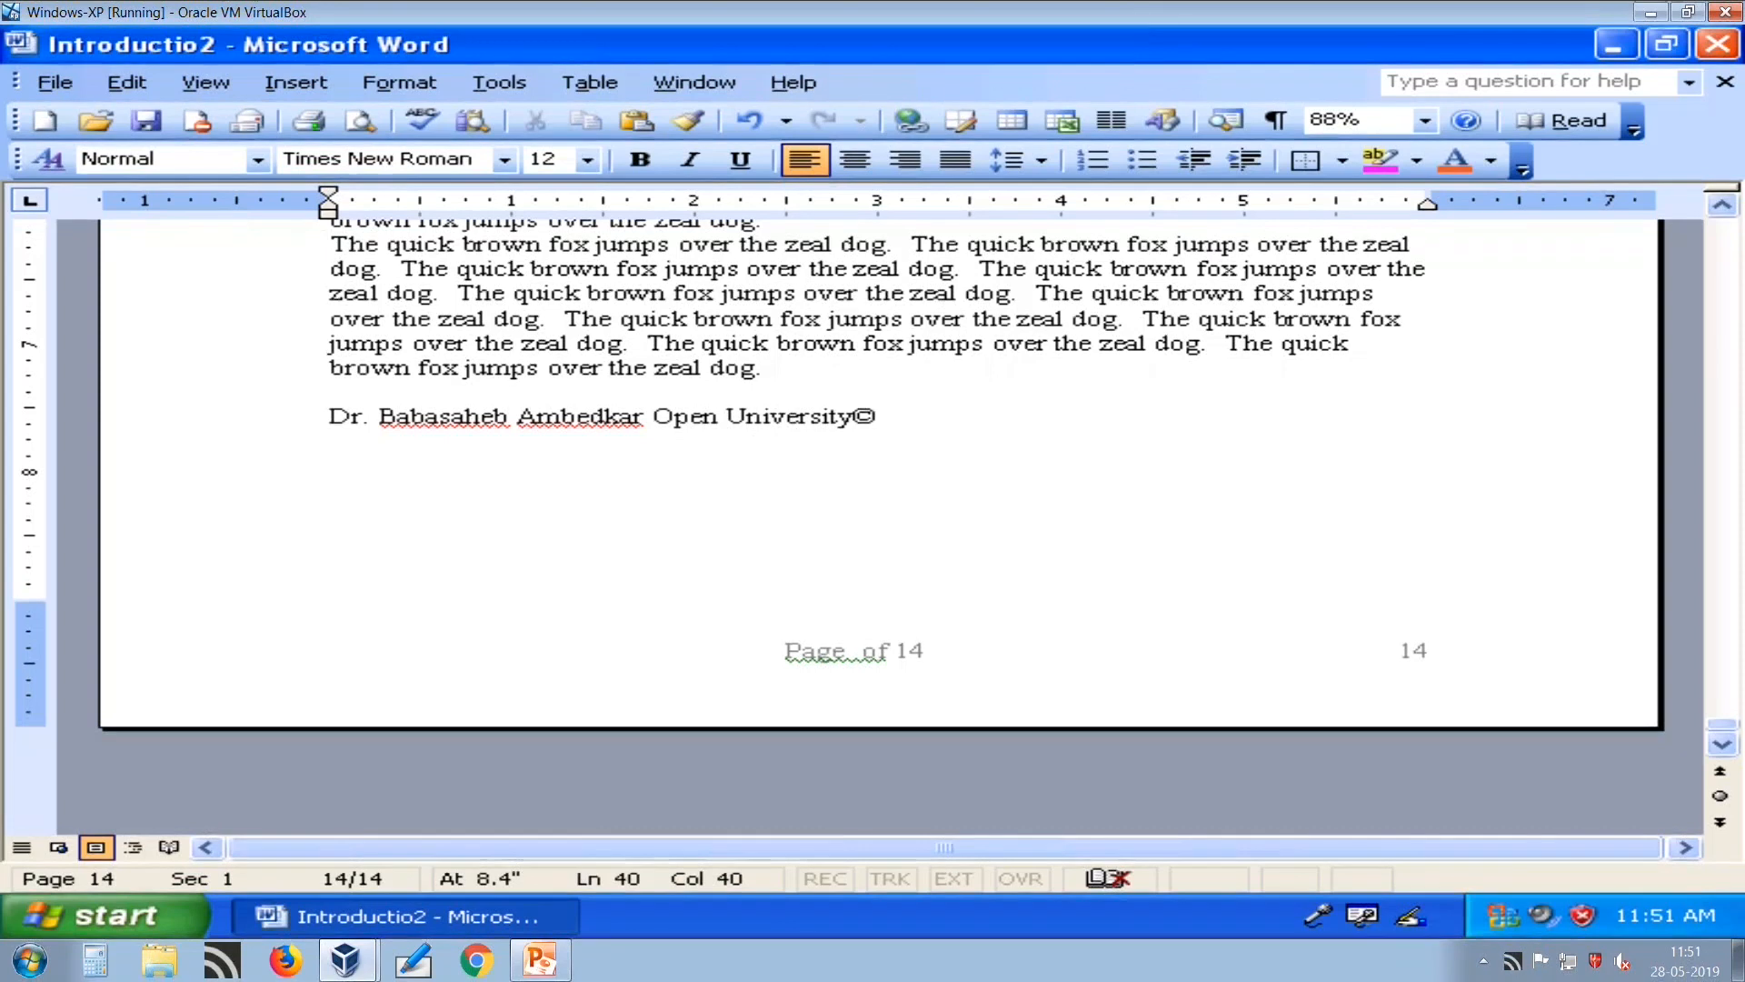
{"action": "type", "text": "("}
{"action": "key", "text": "BackSpace"}
Add a new line reading BAOU®™ below the university name, using the AutoCorrect shorthands (r) and (tm).
{"action": "key", "text": "Return"}
{"action": "key", "text": "Return"}
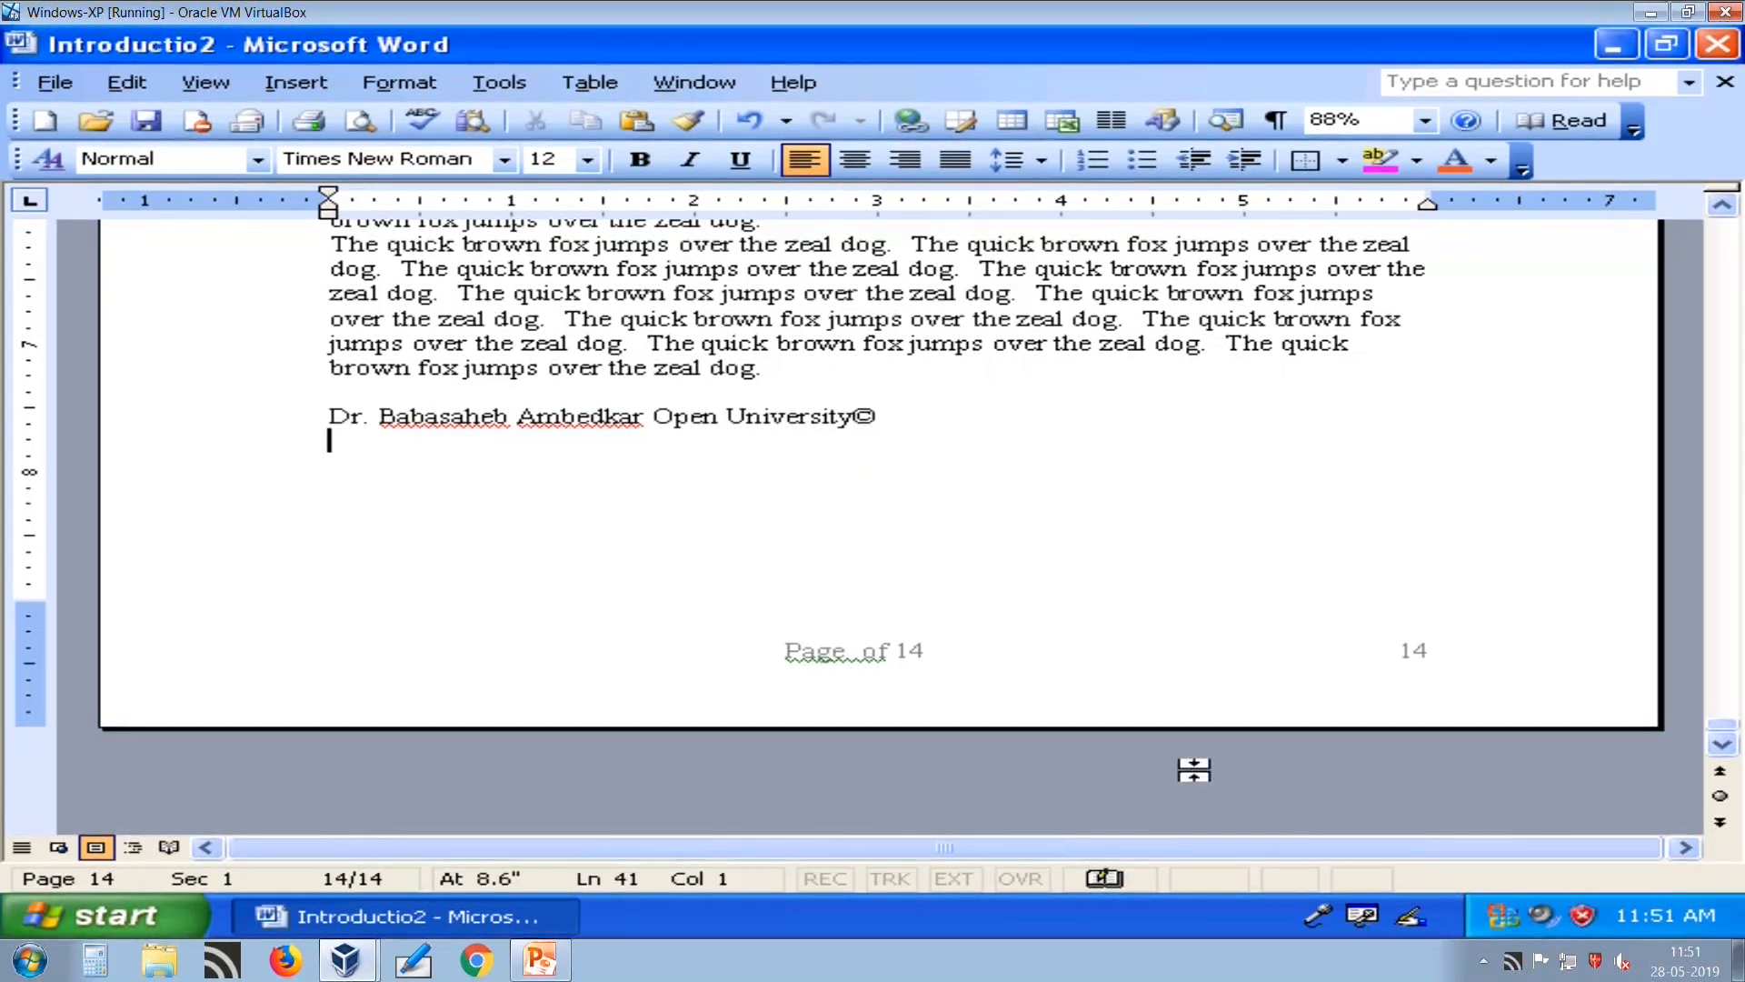
{"action": "type", "text": "BAOU"}
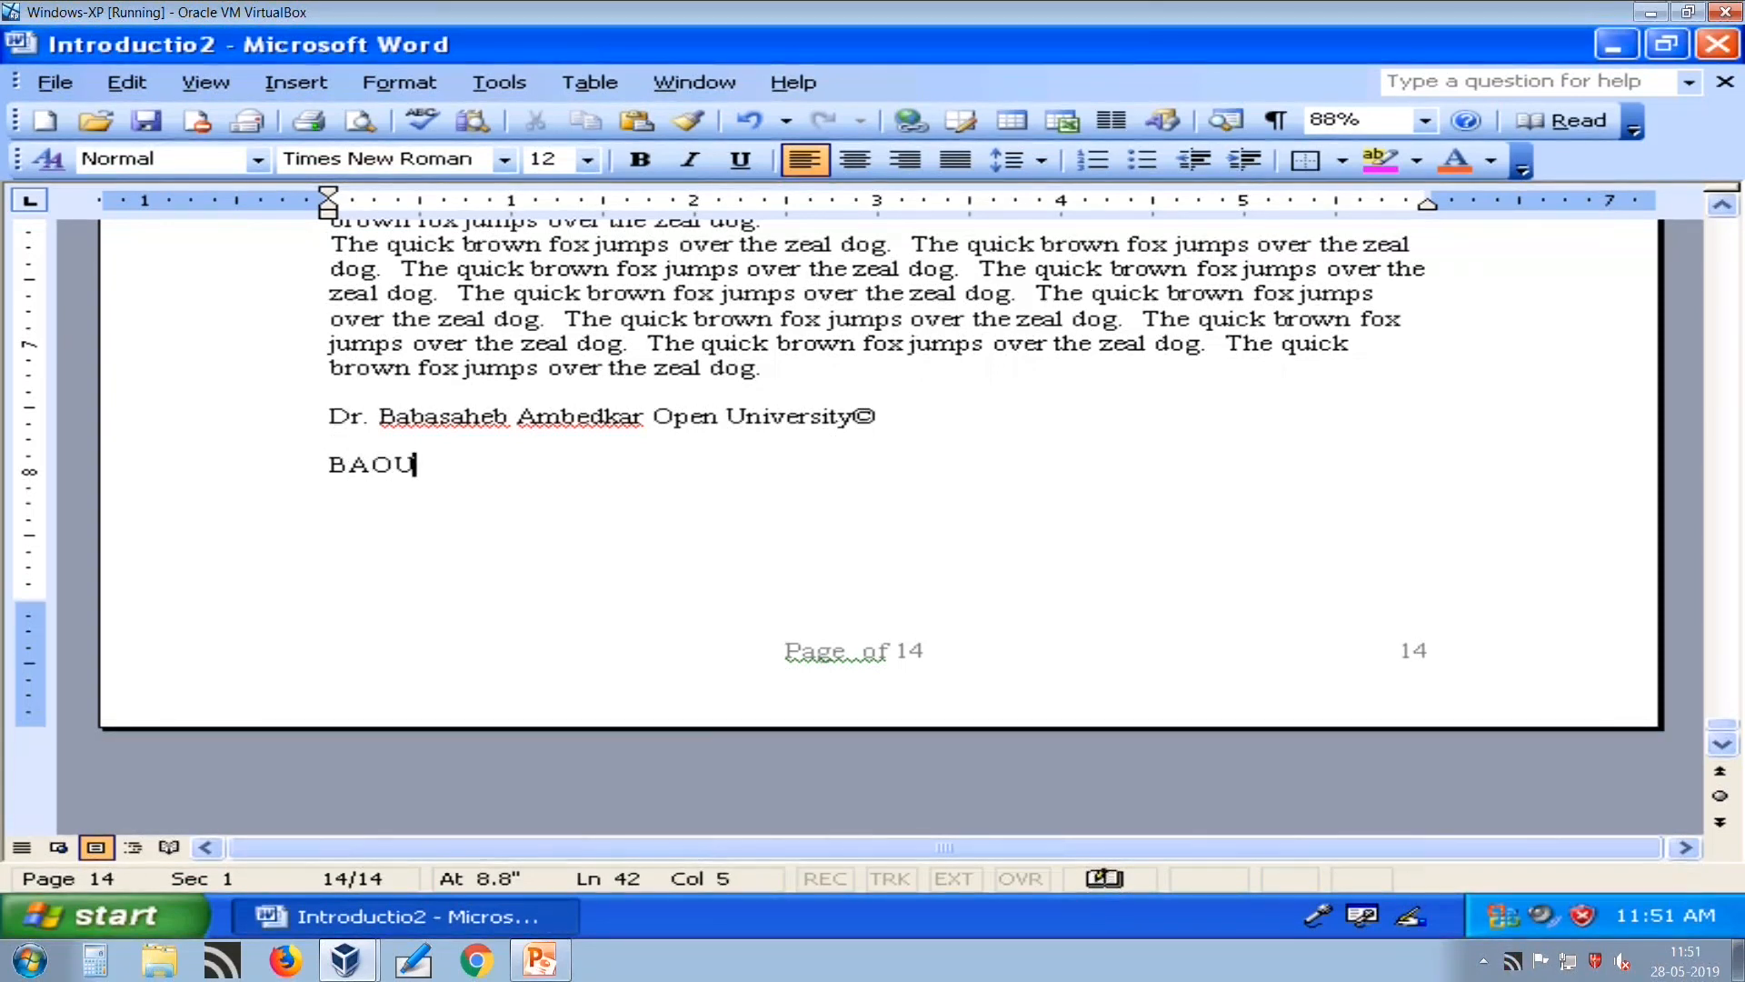
{"action": "type", "text": "(r)"}
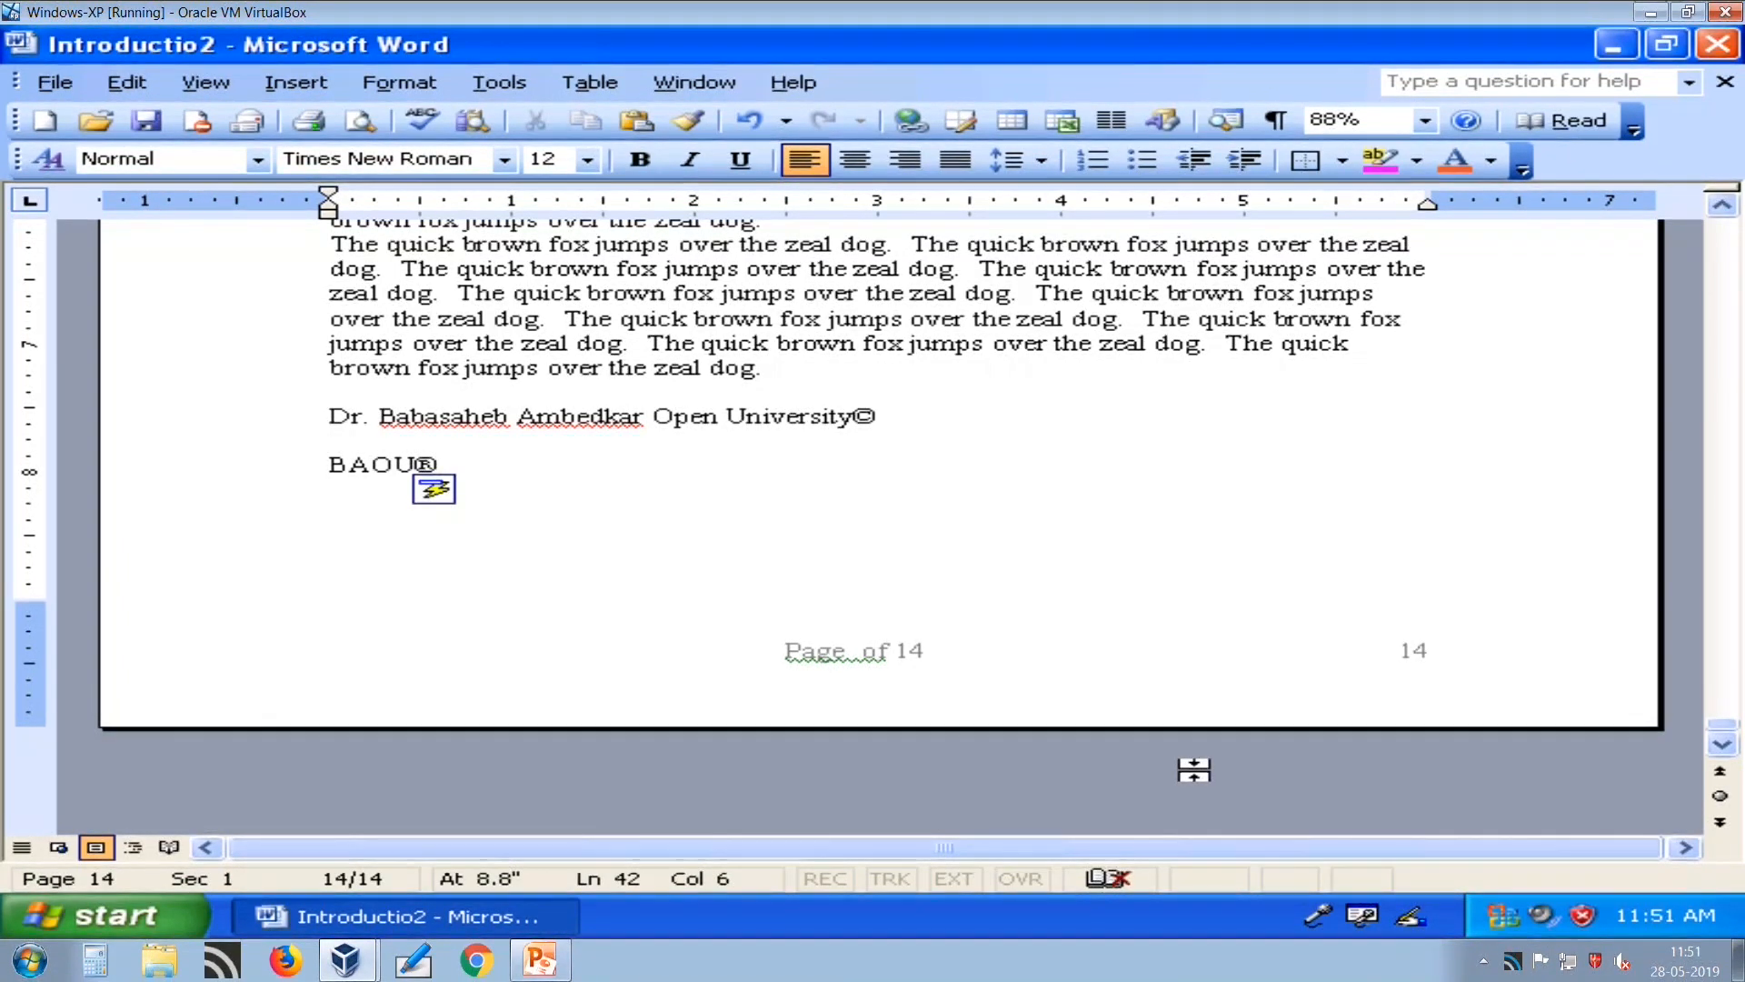
{"action": "type", "text": "(tm)"}
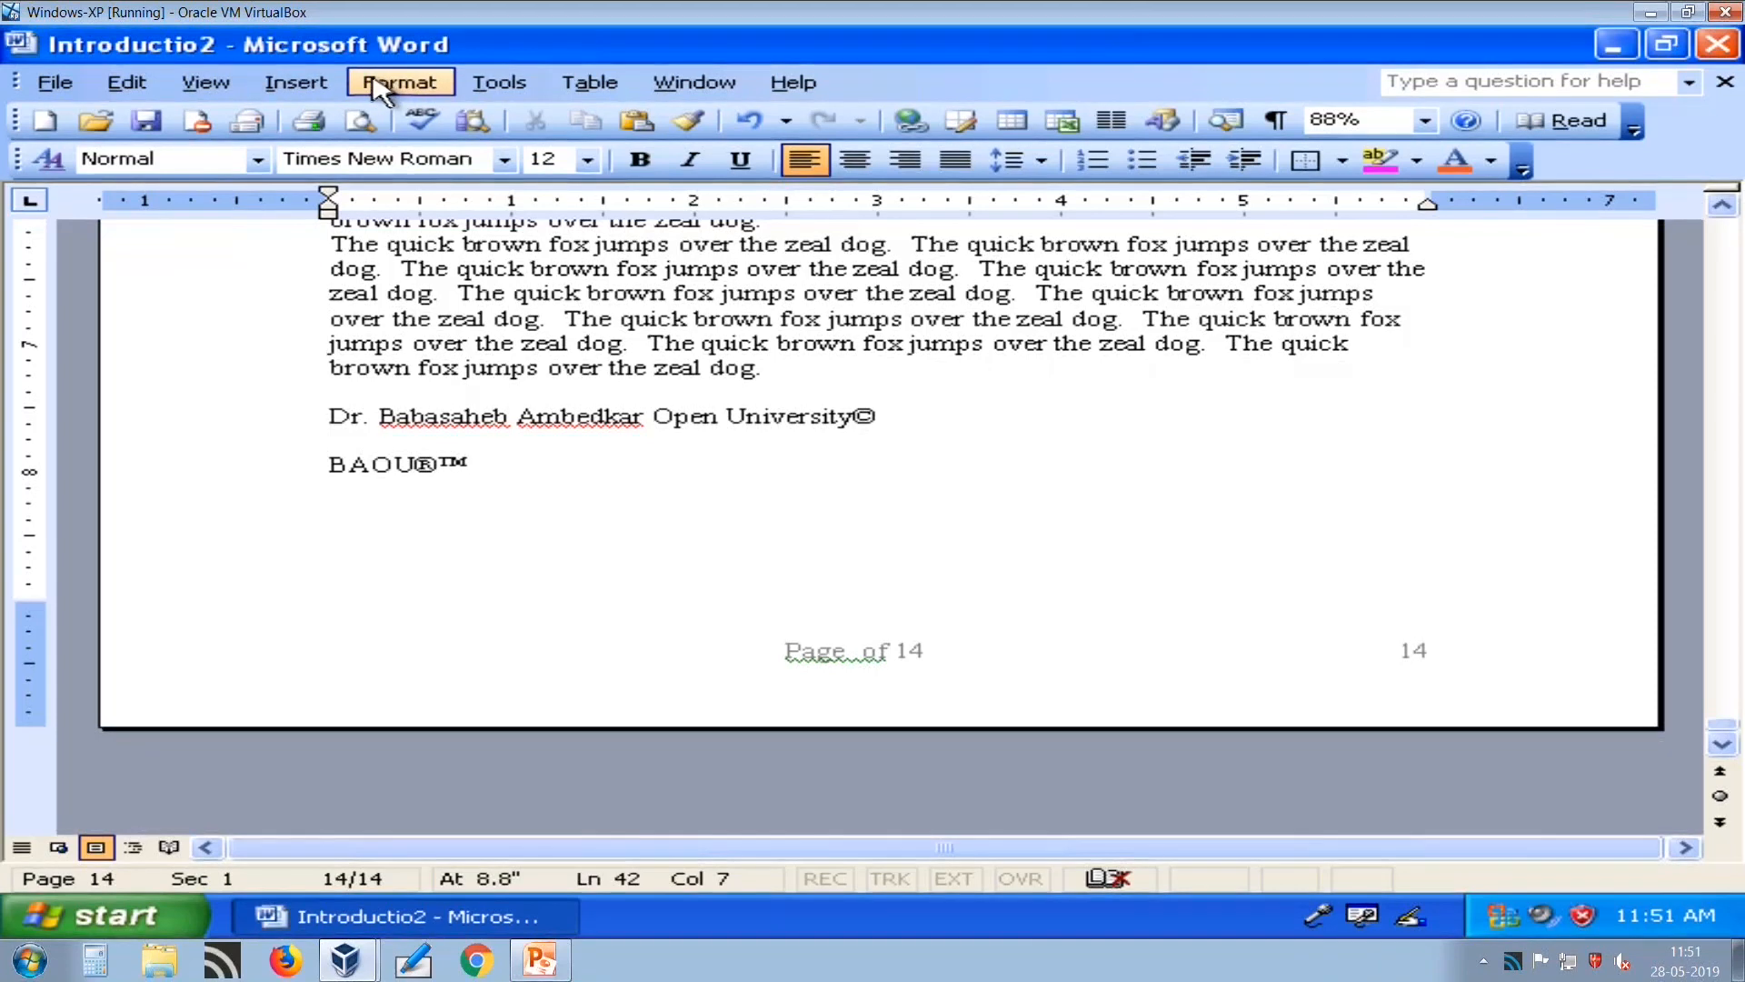
Start a new AutoCorrect entry with BAOU as the text to replace.
{"action": "left_click", "coordinate": [325, 84]}
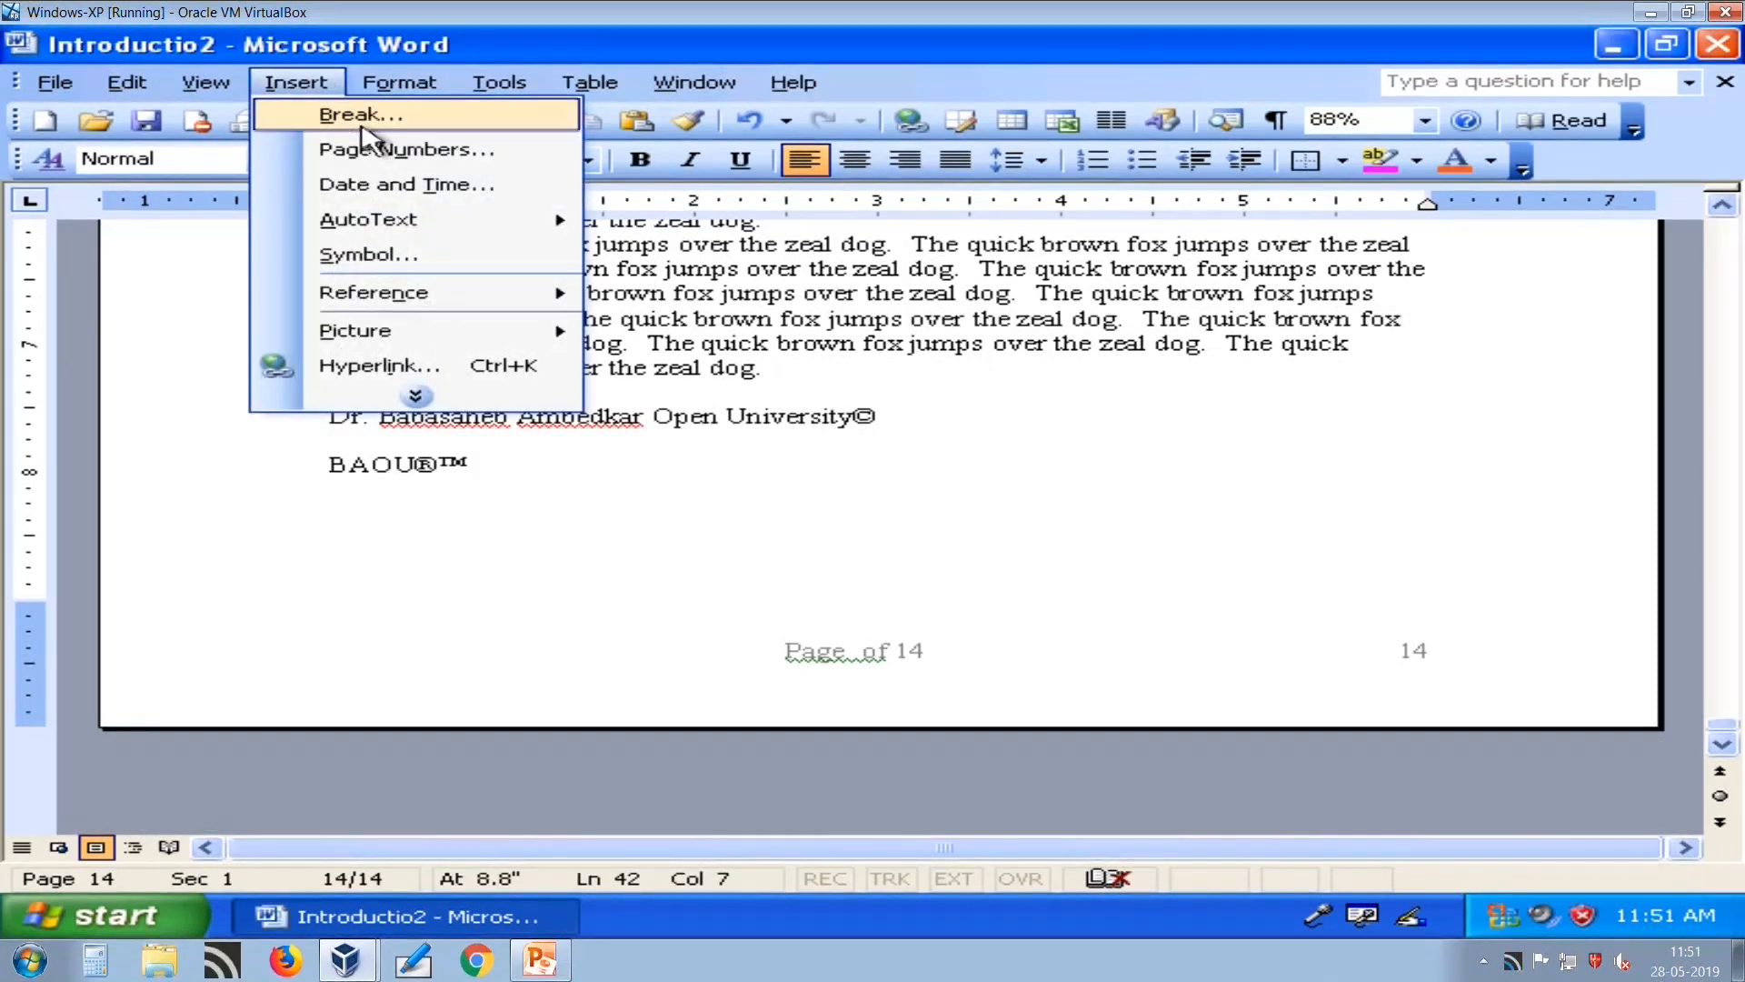
{"action": "mouse_move", "coordinate": [399, 227]}
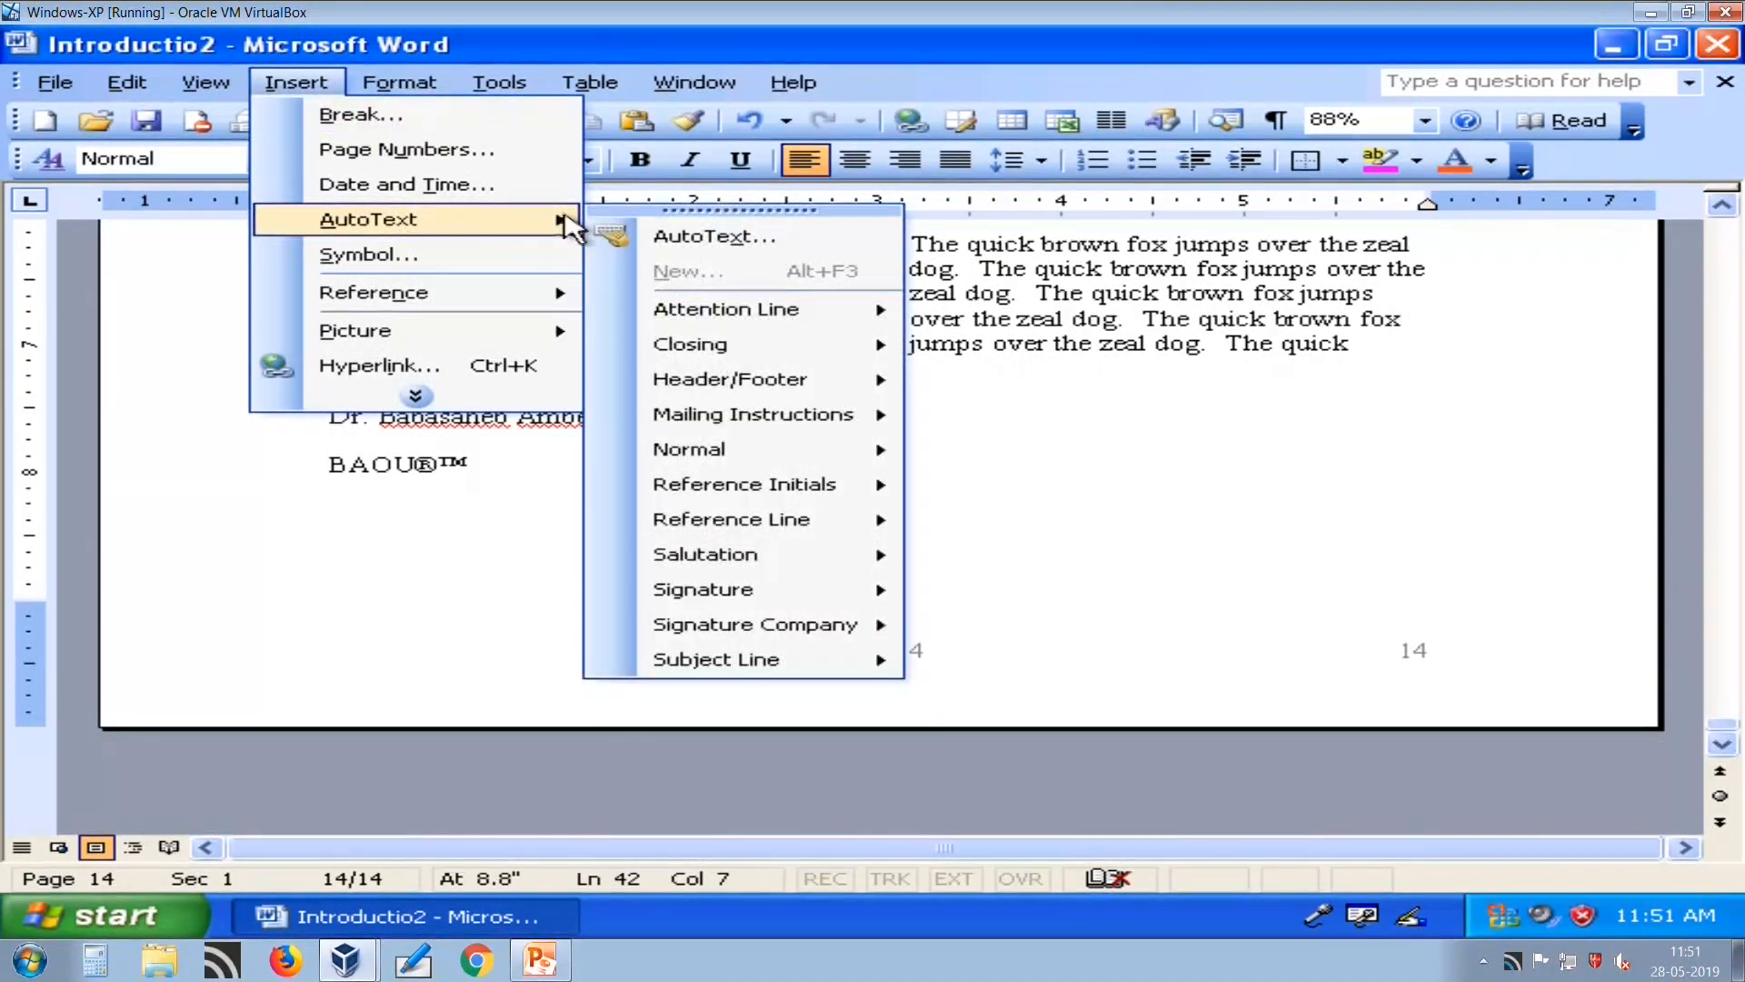
{"action": "left_click", "coordinate": [664, 235]}
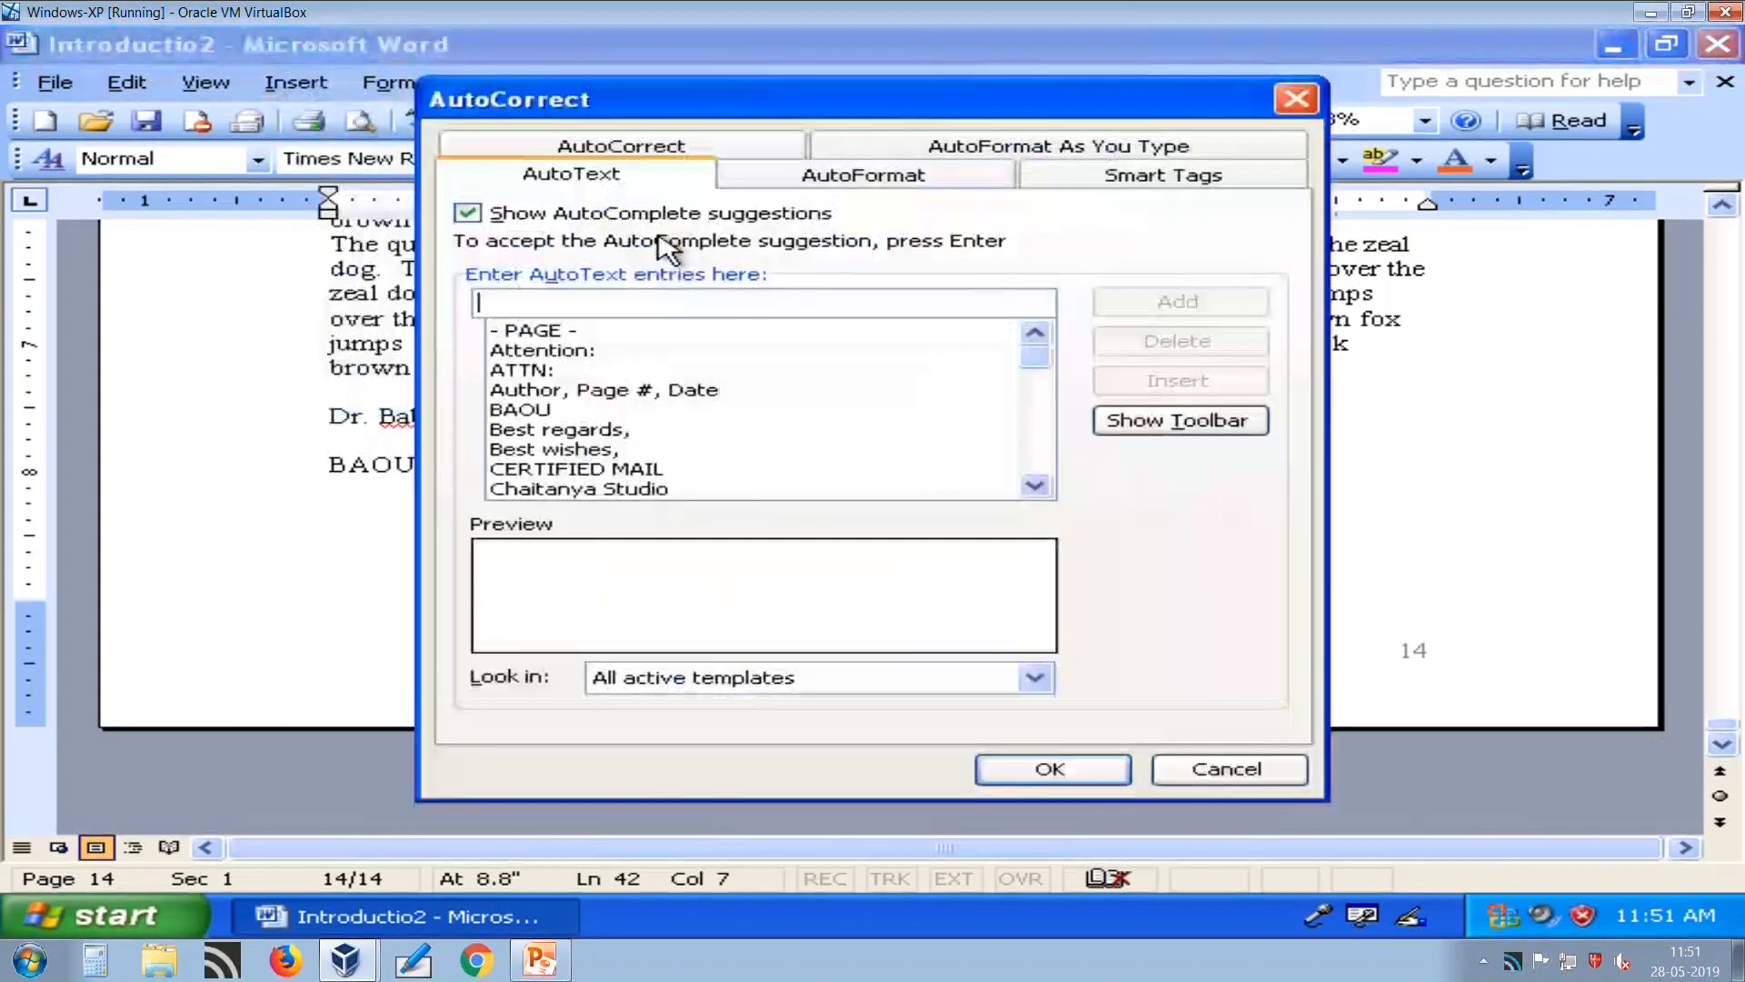
{"action": "left_click", "coordinate": [705, 148]}
{"action": "left_click", "coordinate": [602, 495]}
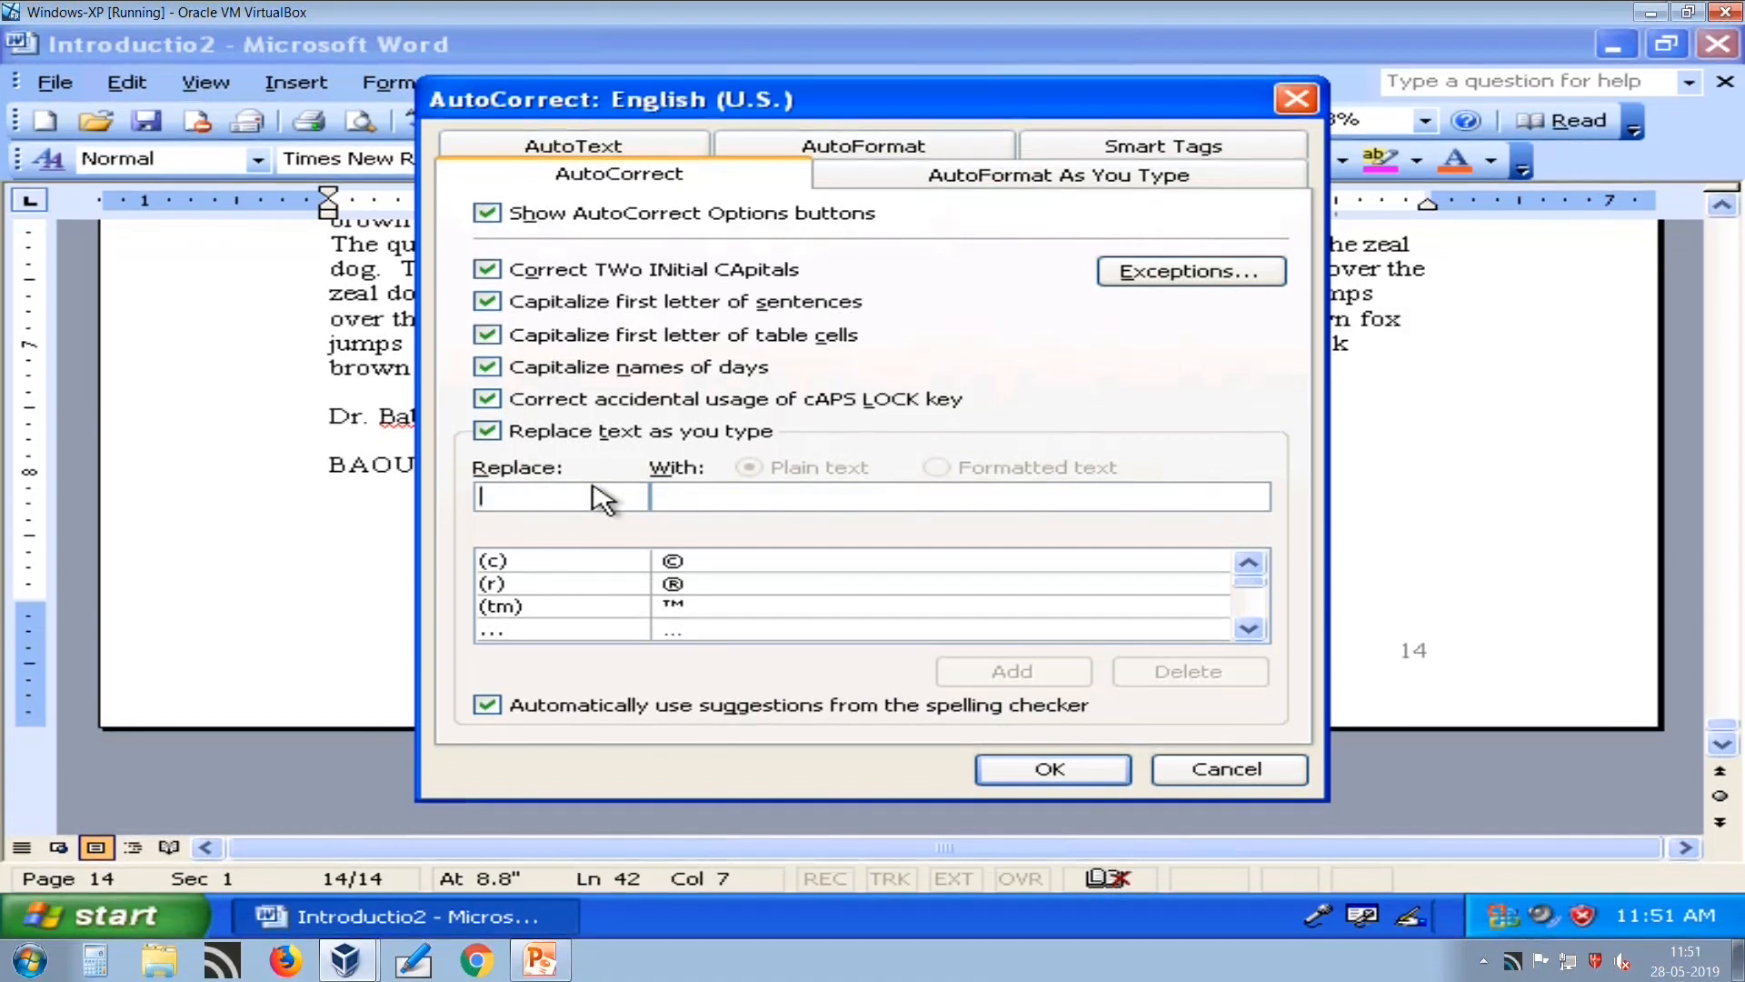
{"action": "type", "text": "BAOU"}
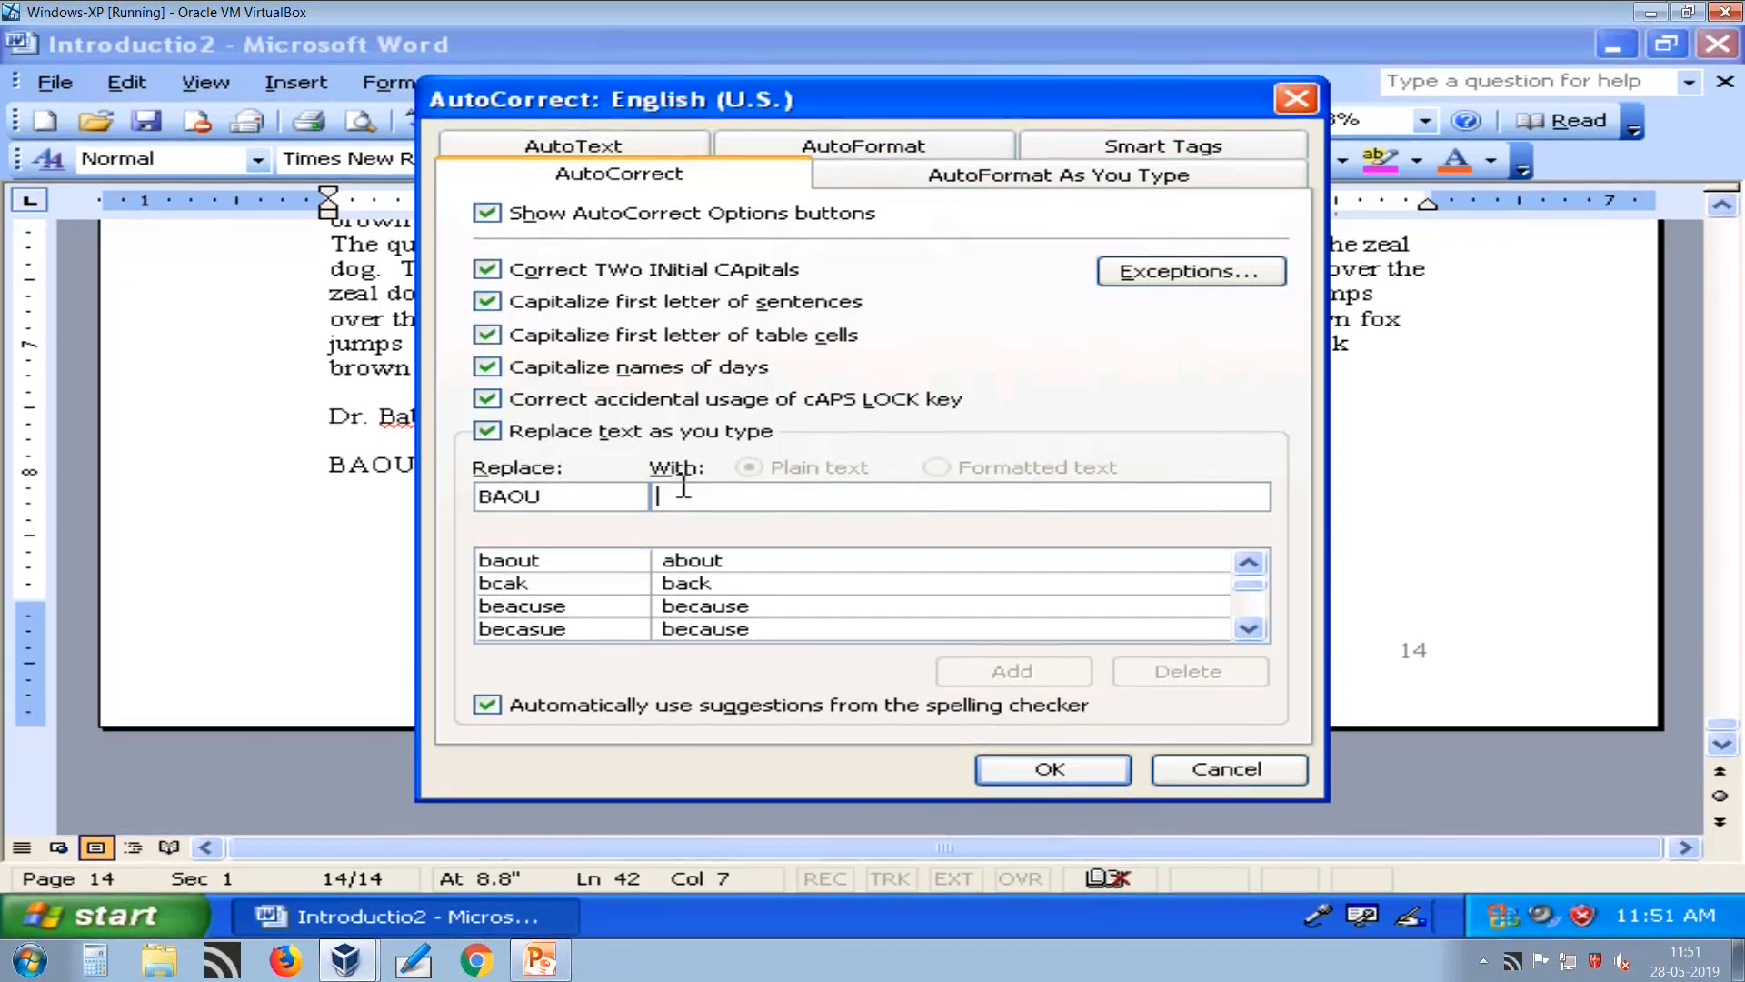
Set the replacement text for BAOU to "Dr. Babasaheb Ambedkar Open University", add the AutoCorrect entry and confirm the dialog.
{"action": "type", "text": "Dr"}
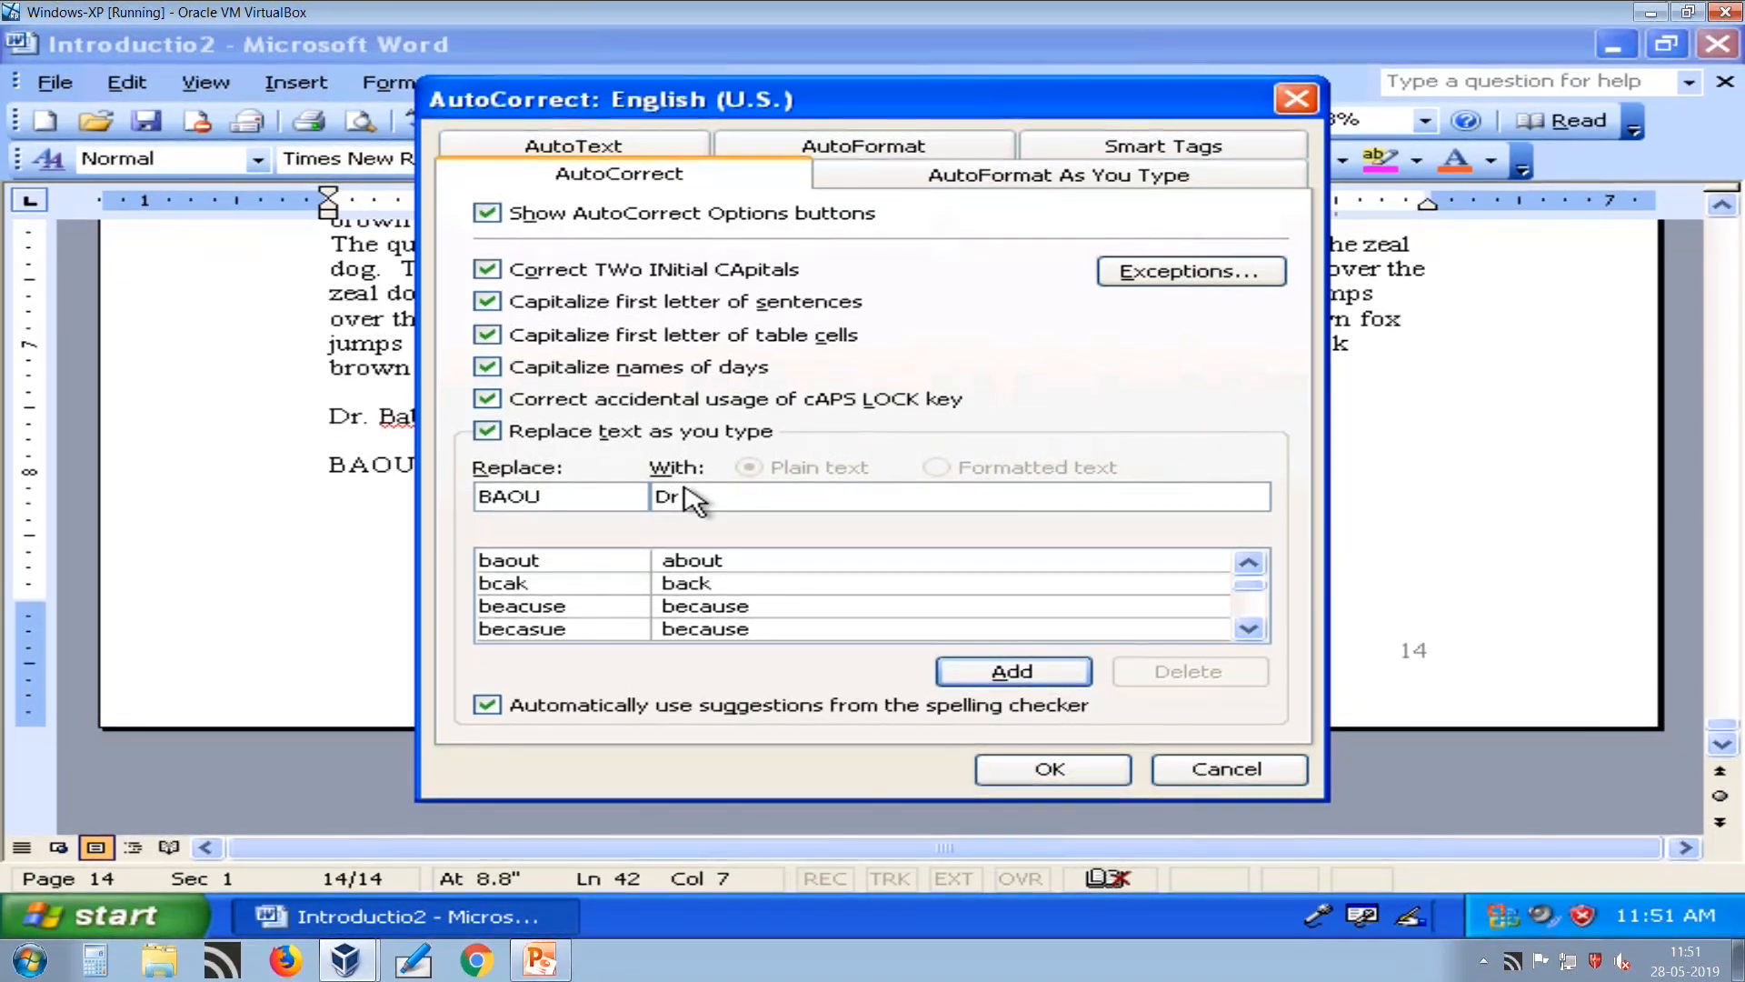
{"action": "type", "text": " Babasaheb"}
{"action": "key", "text": "BackSpace"}
{"action": "key", "text": "BackSpace"}
{"action": "key", "text": "BackSpace"}
{"action": "type", "text": "heb"}
{"action": "left_click", "coordinate": [681, 496]}
{"action": "type", "text": ". Babasaheb Ambedkar"}
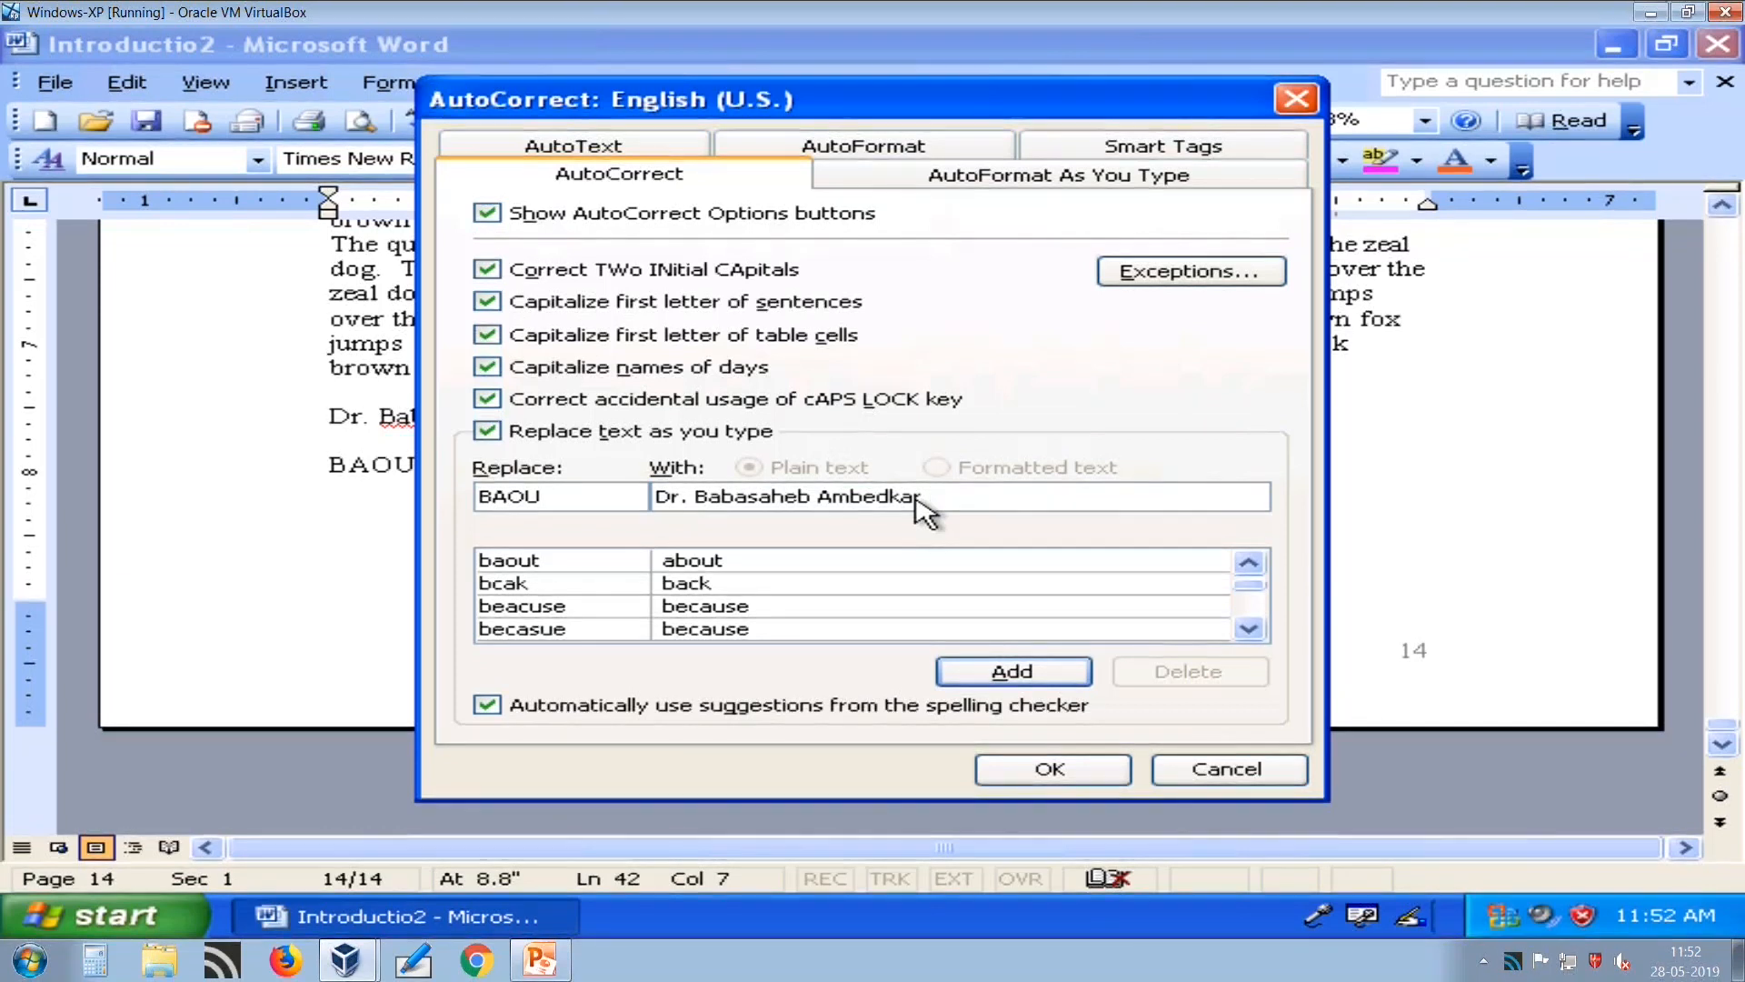
{"action": "type", "text": " Open University"}
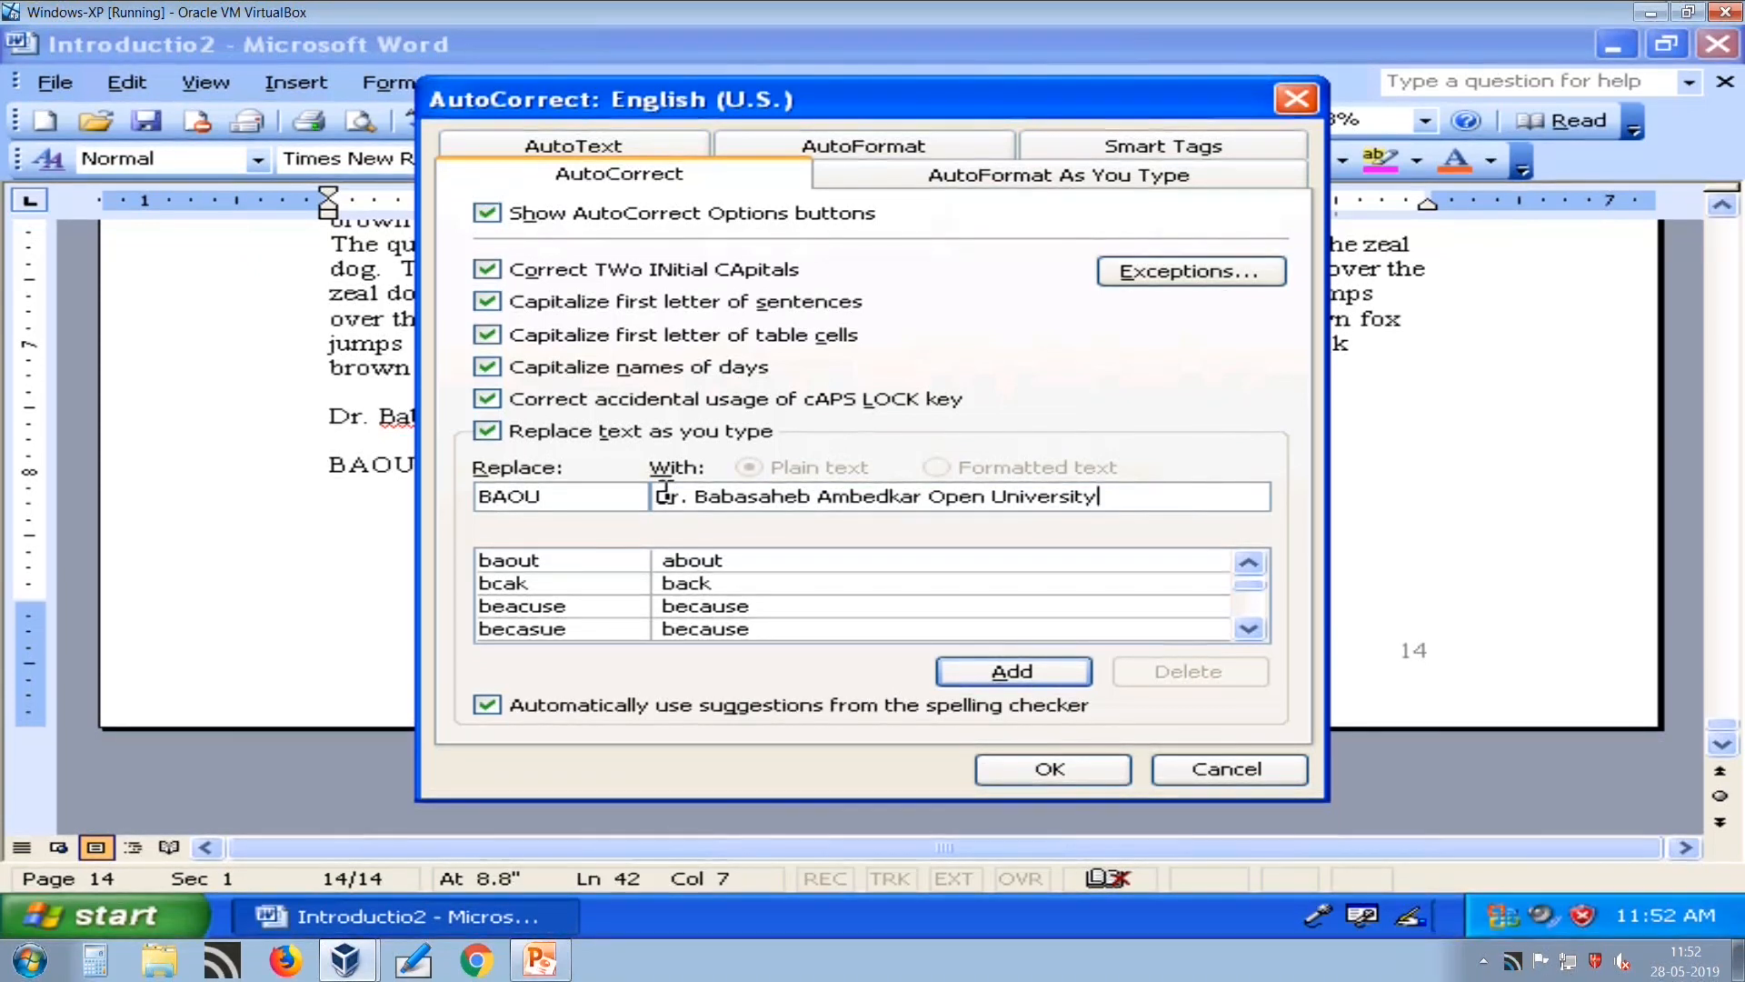
{"action": "left_click", "coordinate": [1003, 677]}
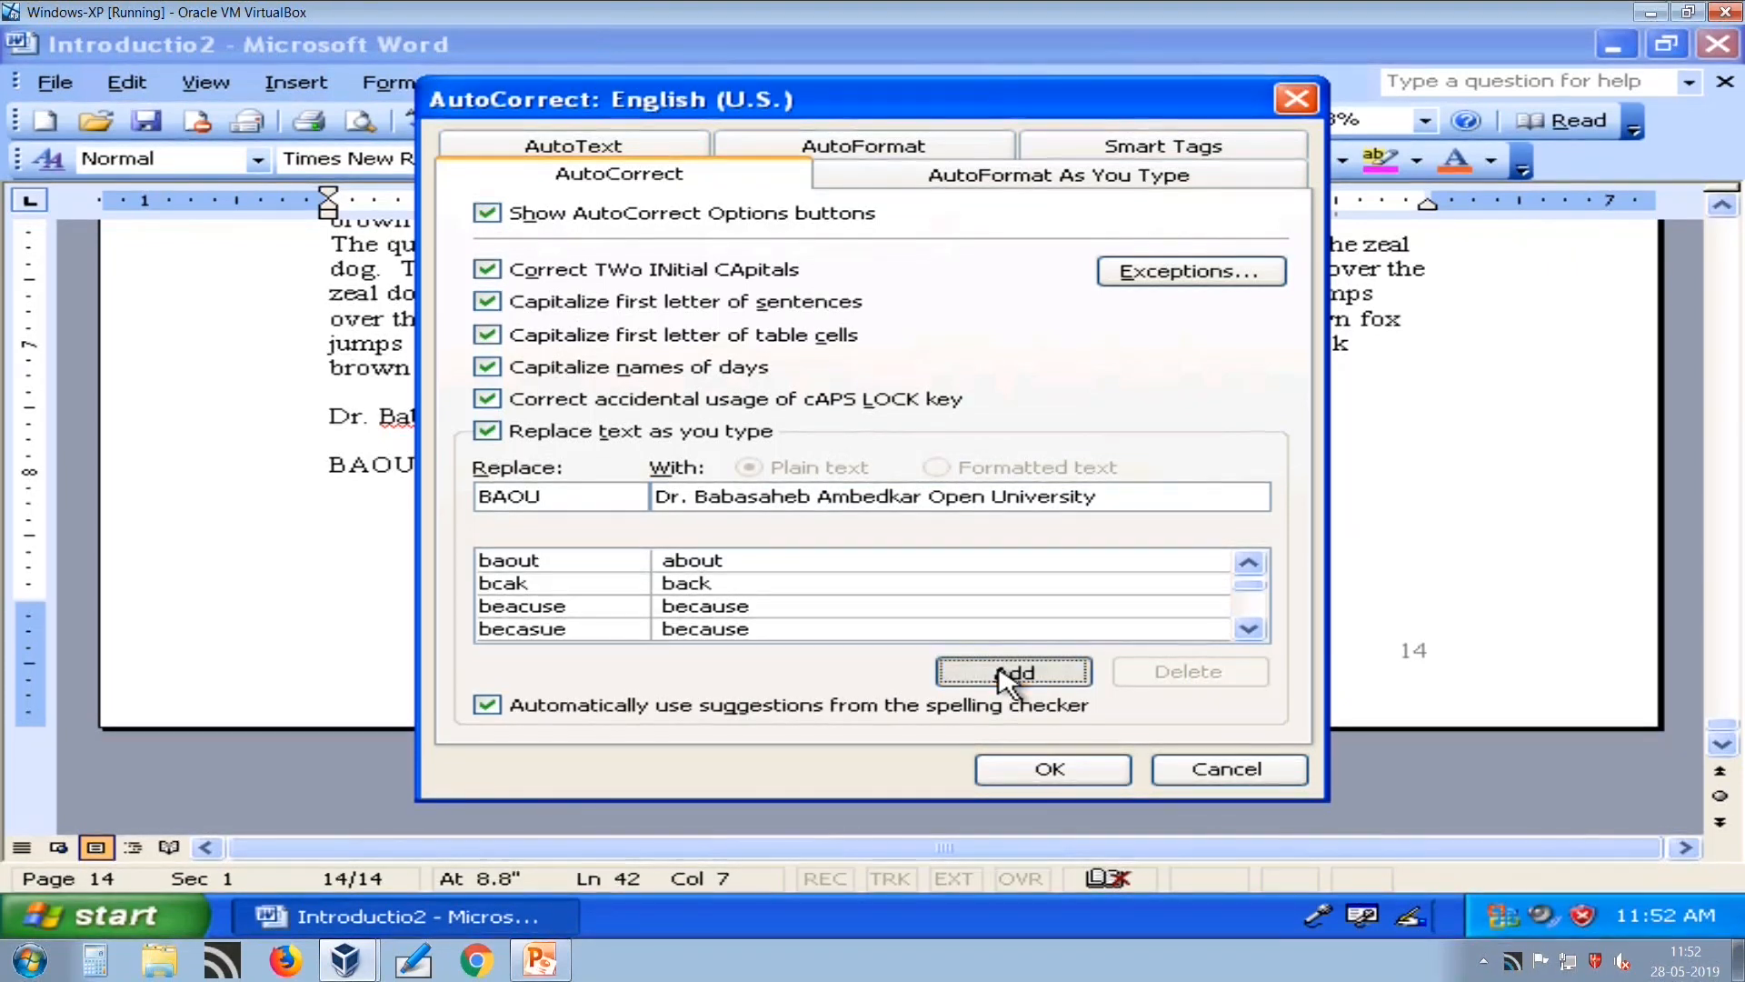
{"action": "left_click", "coordinate": [1016, 767]}
Write BAOU on a new line below BAOU®™ so AutoCorrect expands it to "Dr. Babasaheb Ambedkar Open University".
{"action": "key", "text": "Return"}
{"action": "key", "text": "Return"}
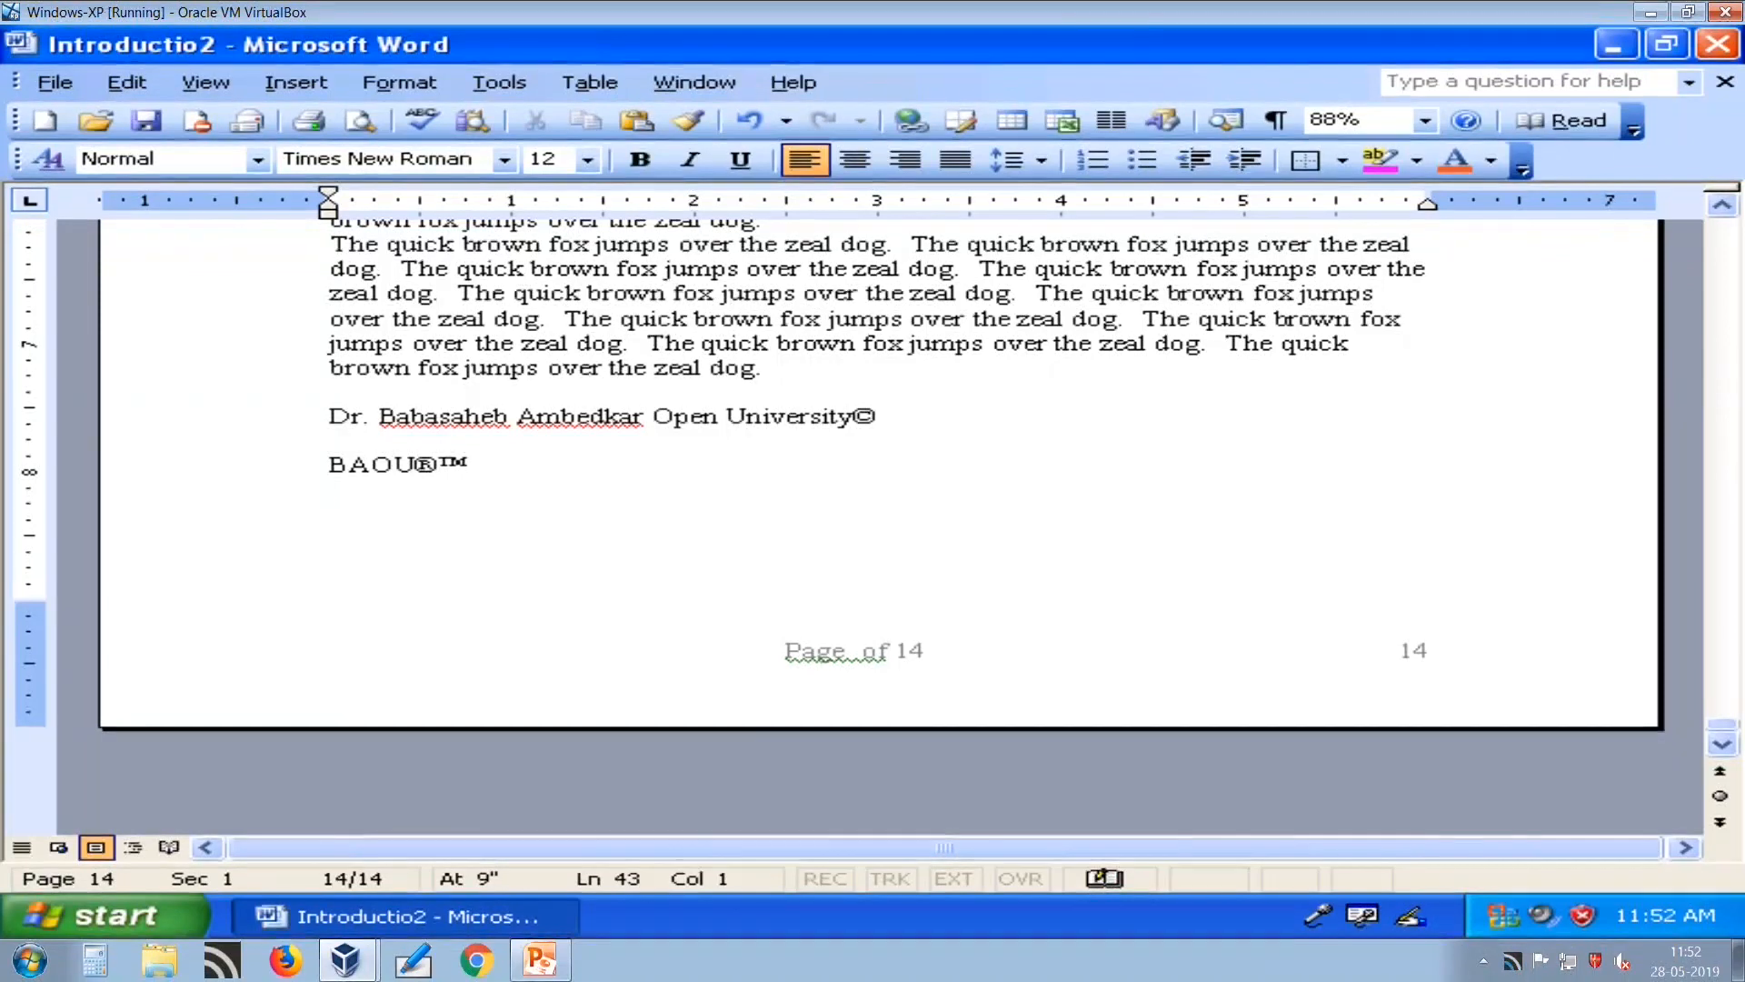
{"action": "type", "text": "BAOU"}
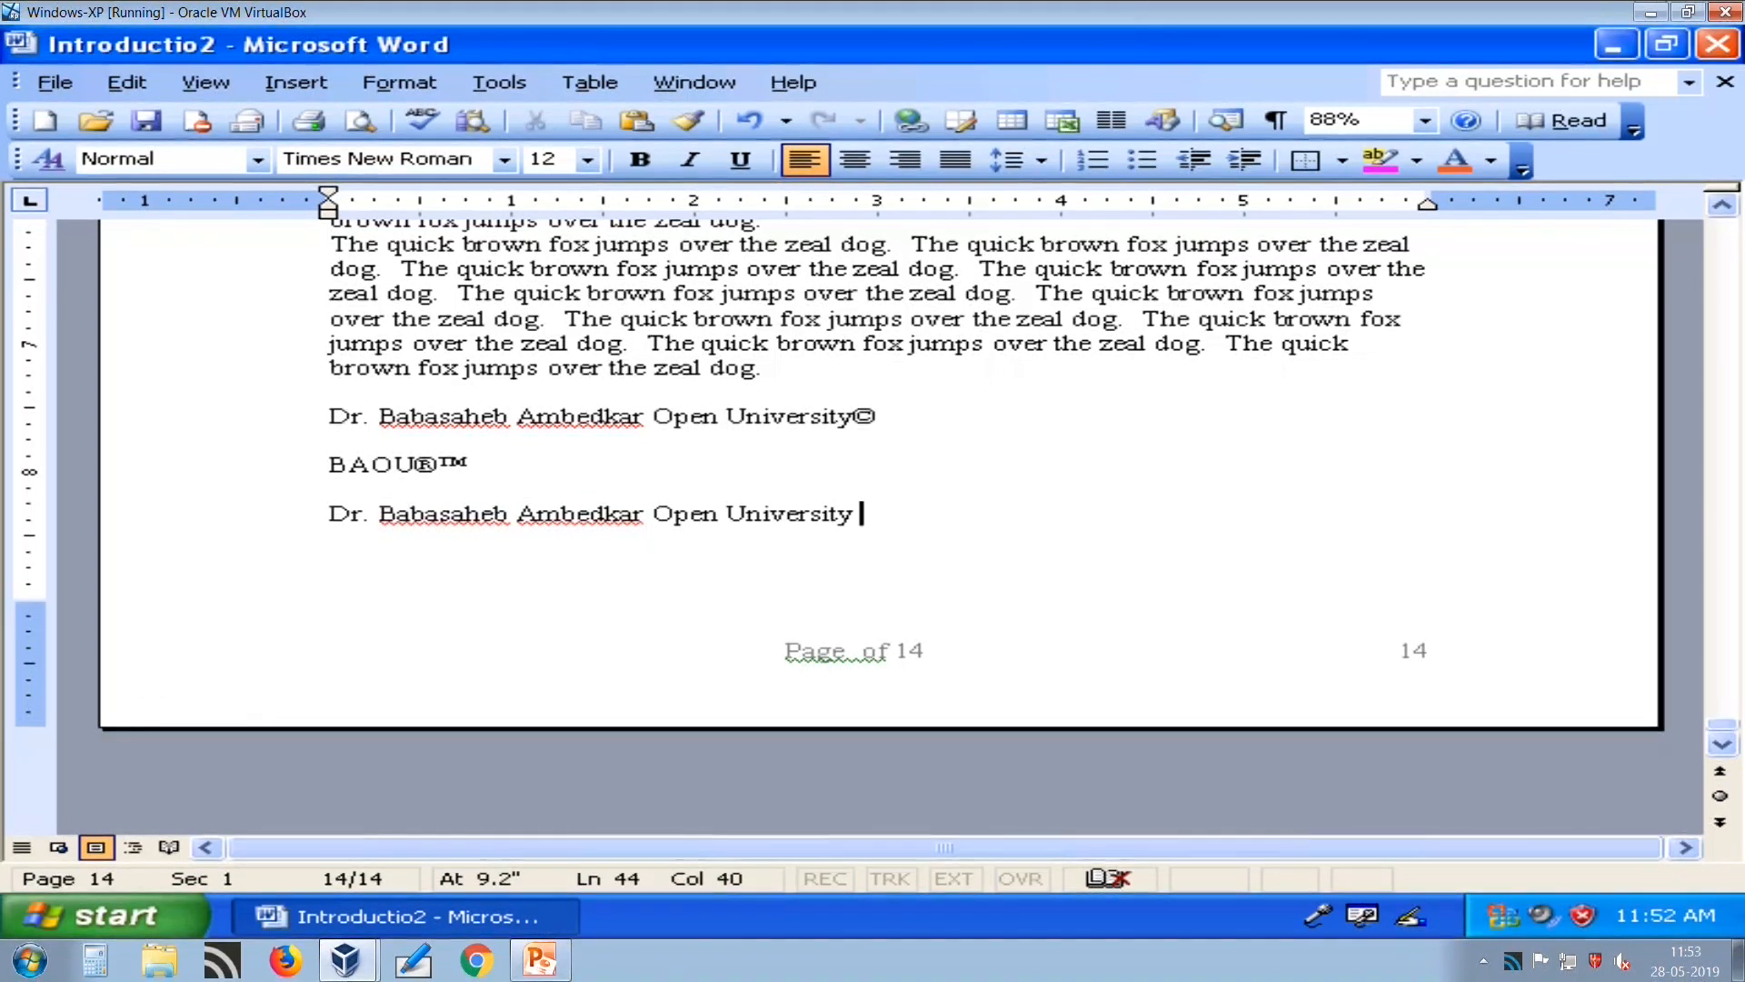
Insert an Author field on a new line below the expanded university name, entering the author's full name as the new name.
{"action": "key", "text": "Return"}
{"action": "key", "text": "Return"}
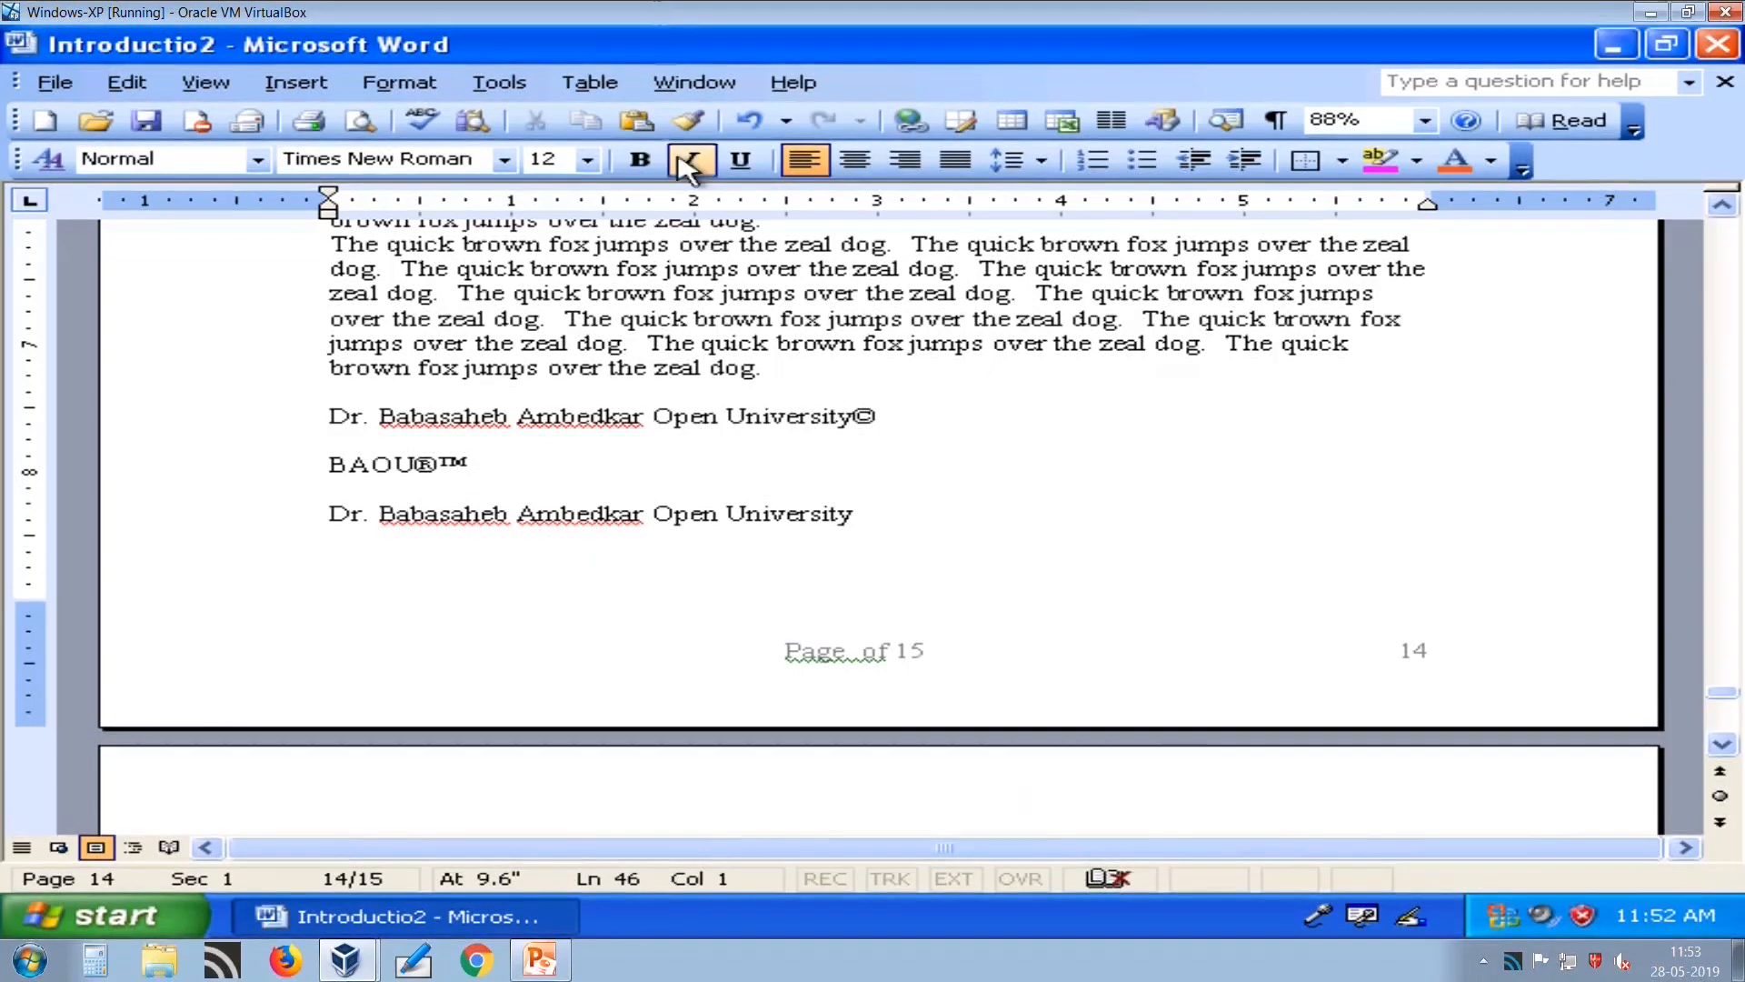
{"action": "left_click", "coordinate": [303, 82]}
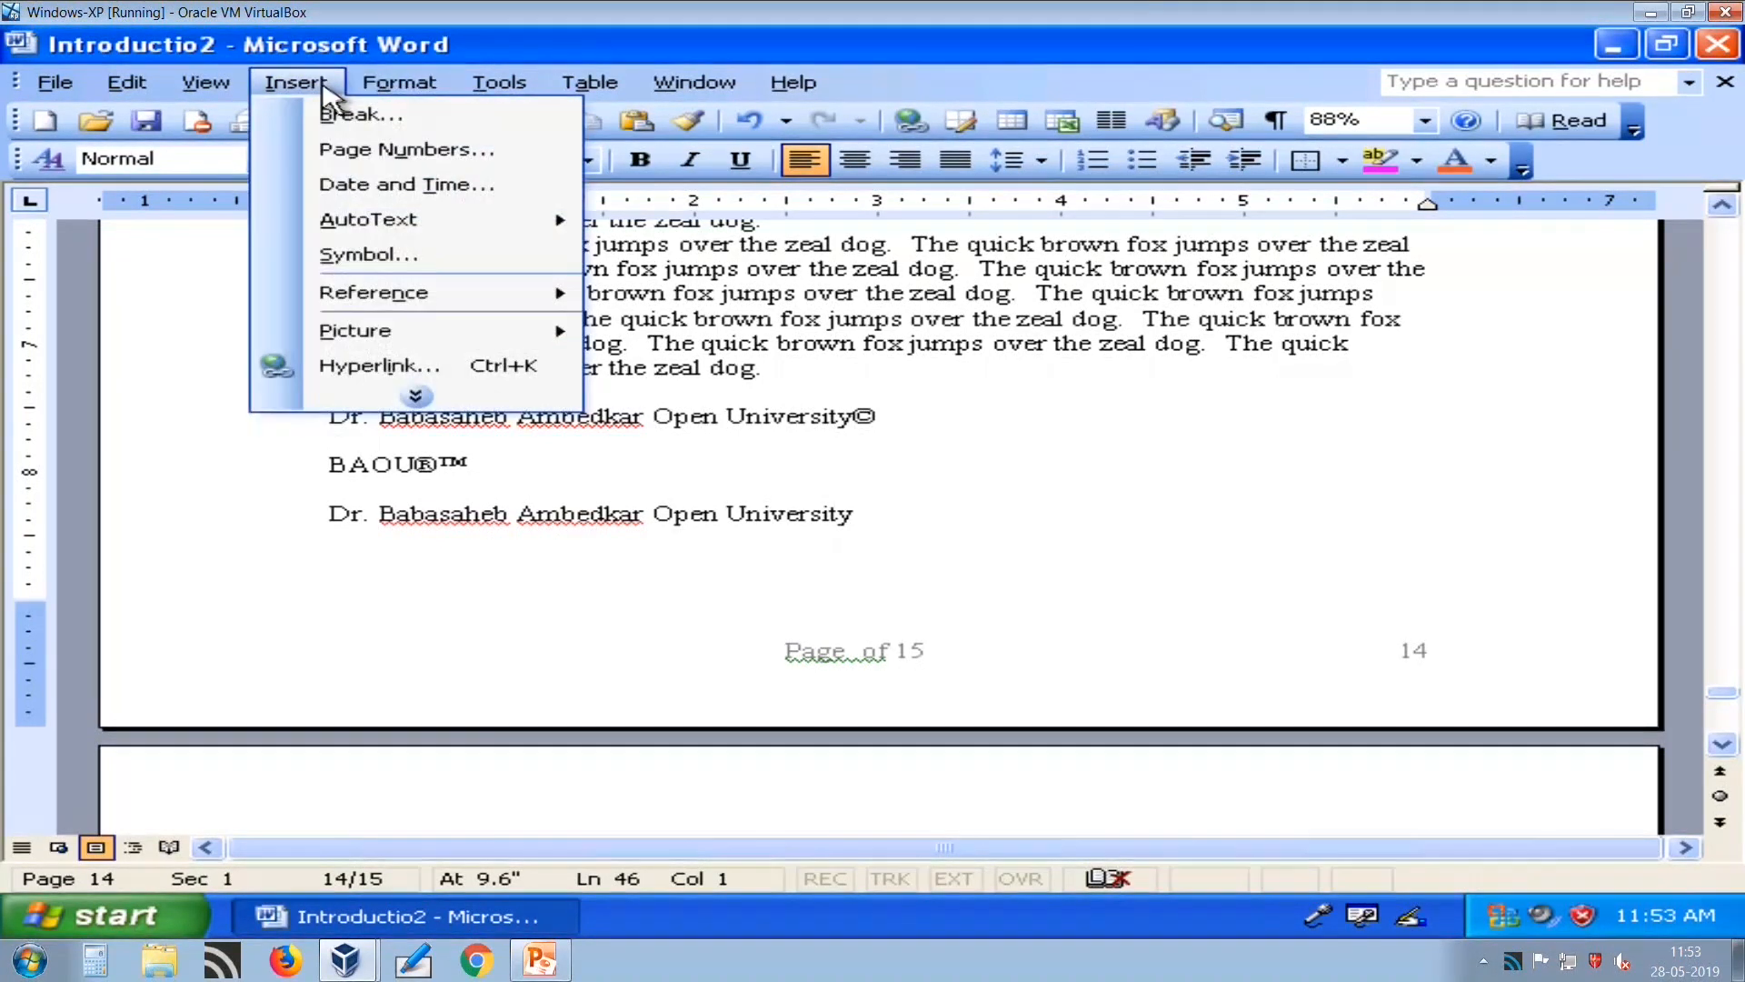
{"action": "left_click", "coordinate": [411, 398]}
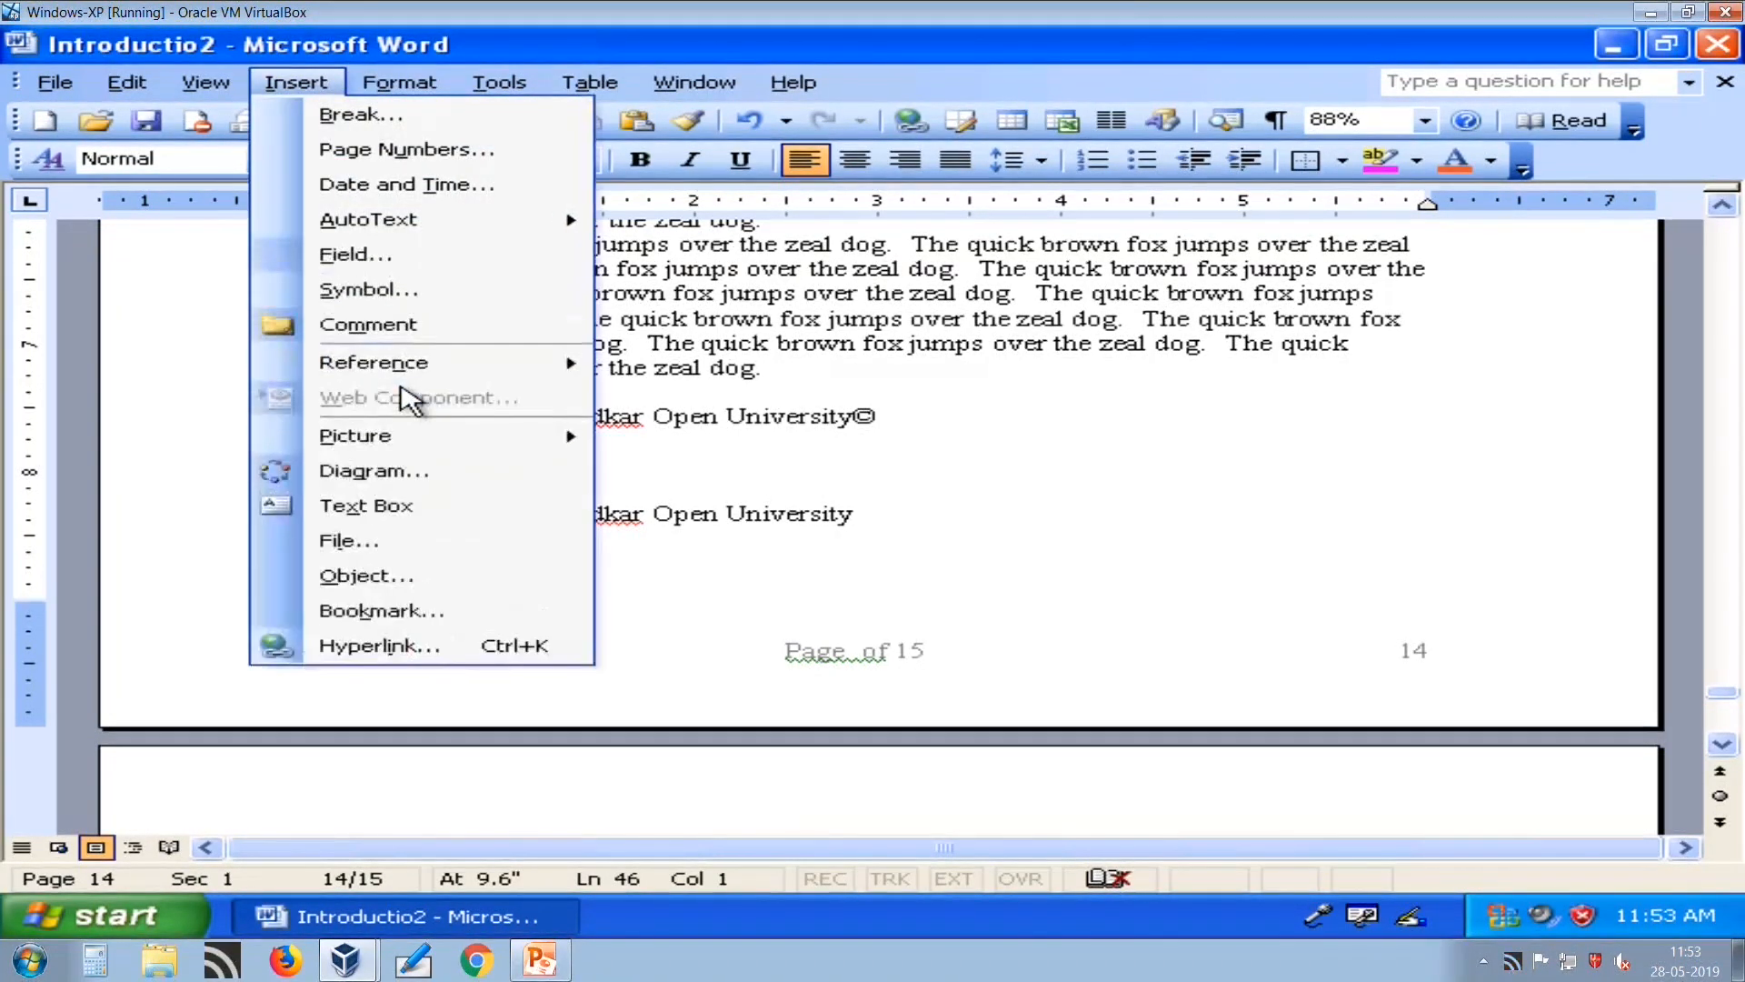
{"action": "left_click", "coordinate": [389, 265]}
{"action": "mouse_move", "coordinate": [550, 354]}
{"action": "left_mouse_down"}
{"action": "mouse_move", "coordinate": [558, 407]}
{"action": "mouse_move", "coordinate": [551, 359]}
{"action": "left_mouse_up"}
{"action": "left_click", "coordinate": [363, 398]}
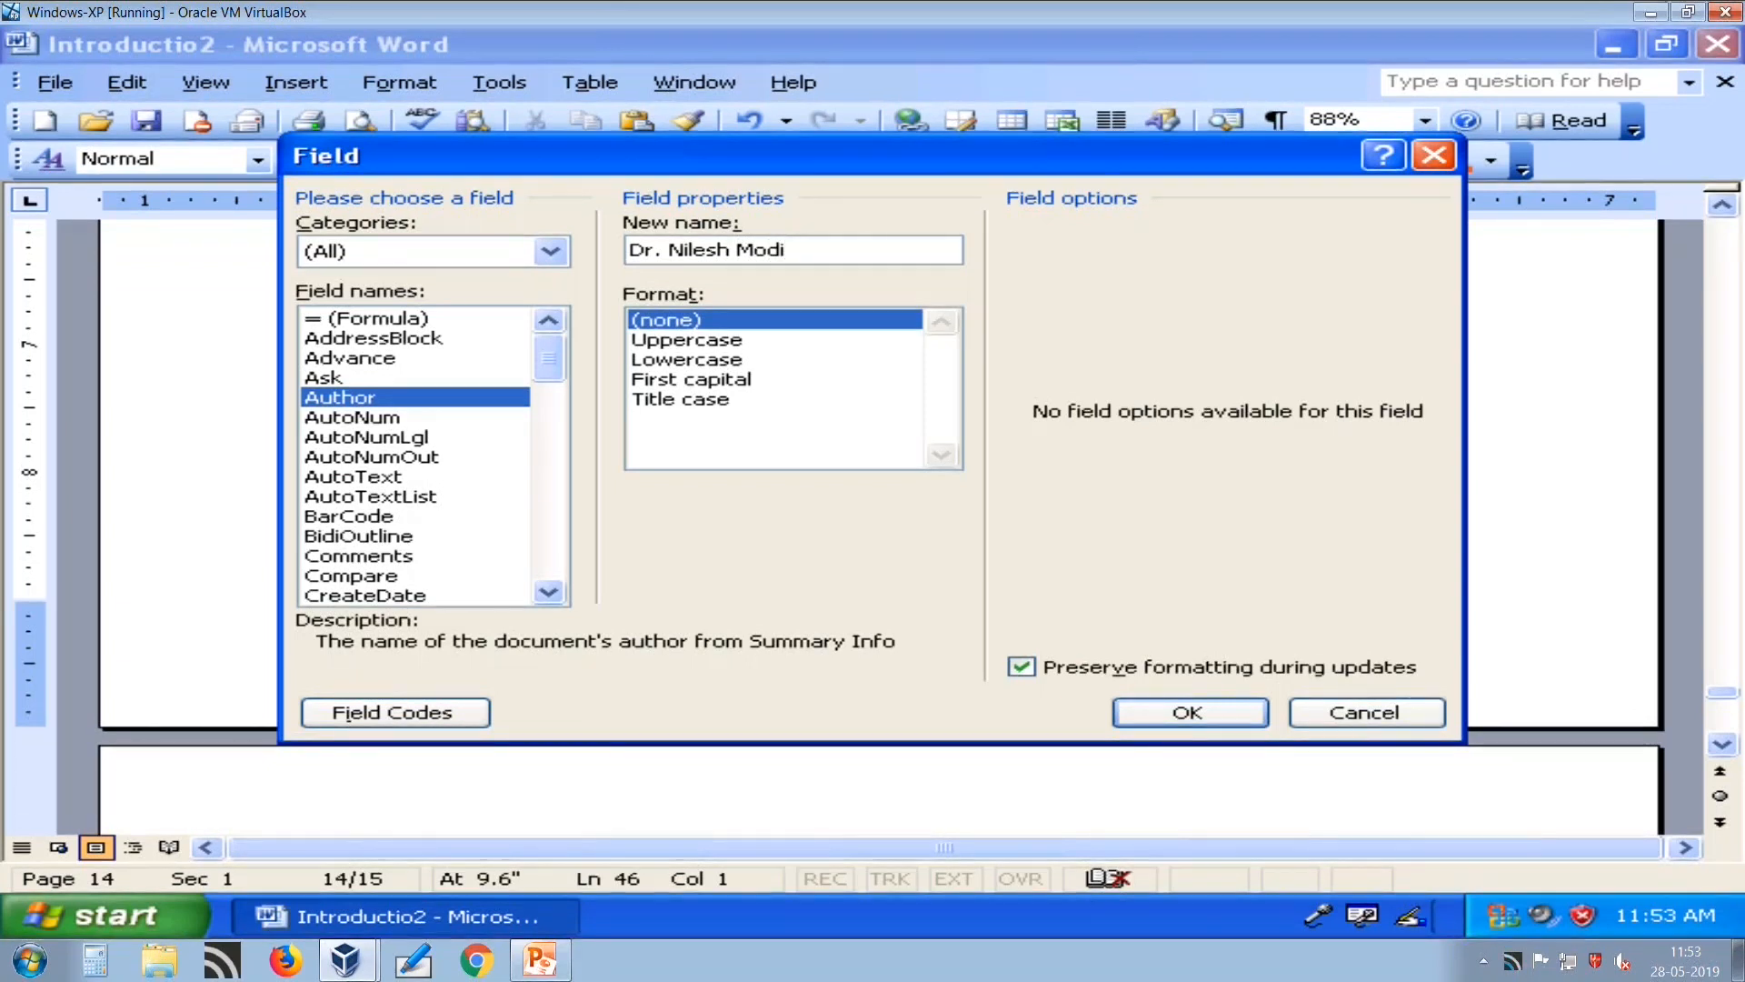
{"action": "left_click", "coordinate": [1195, 709]}
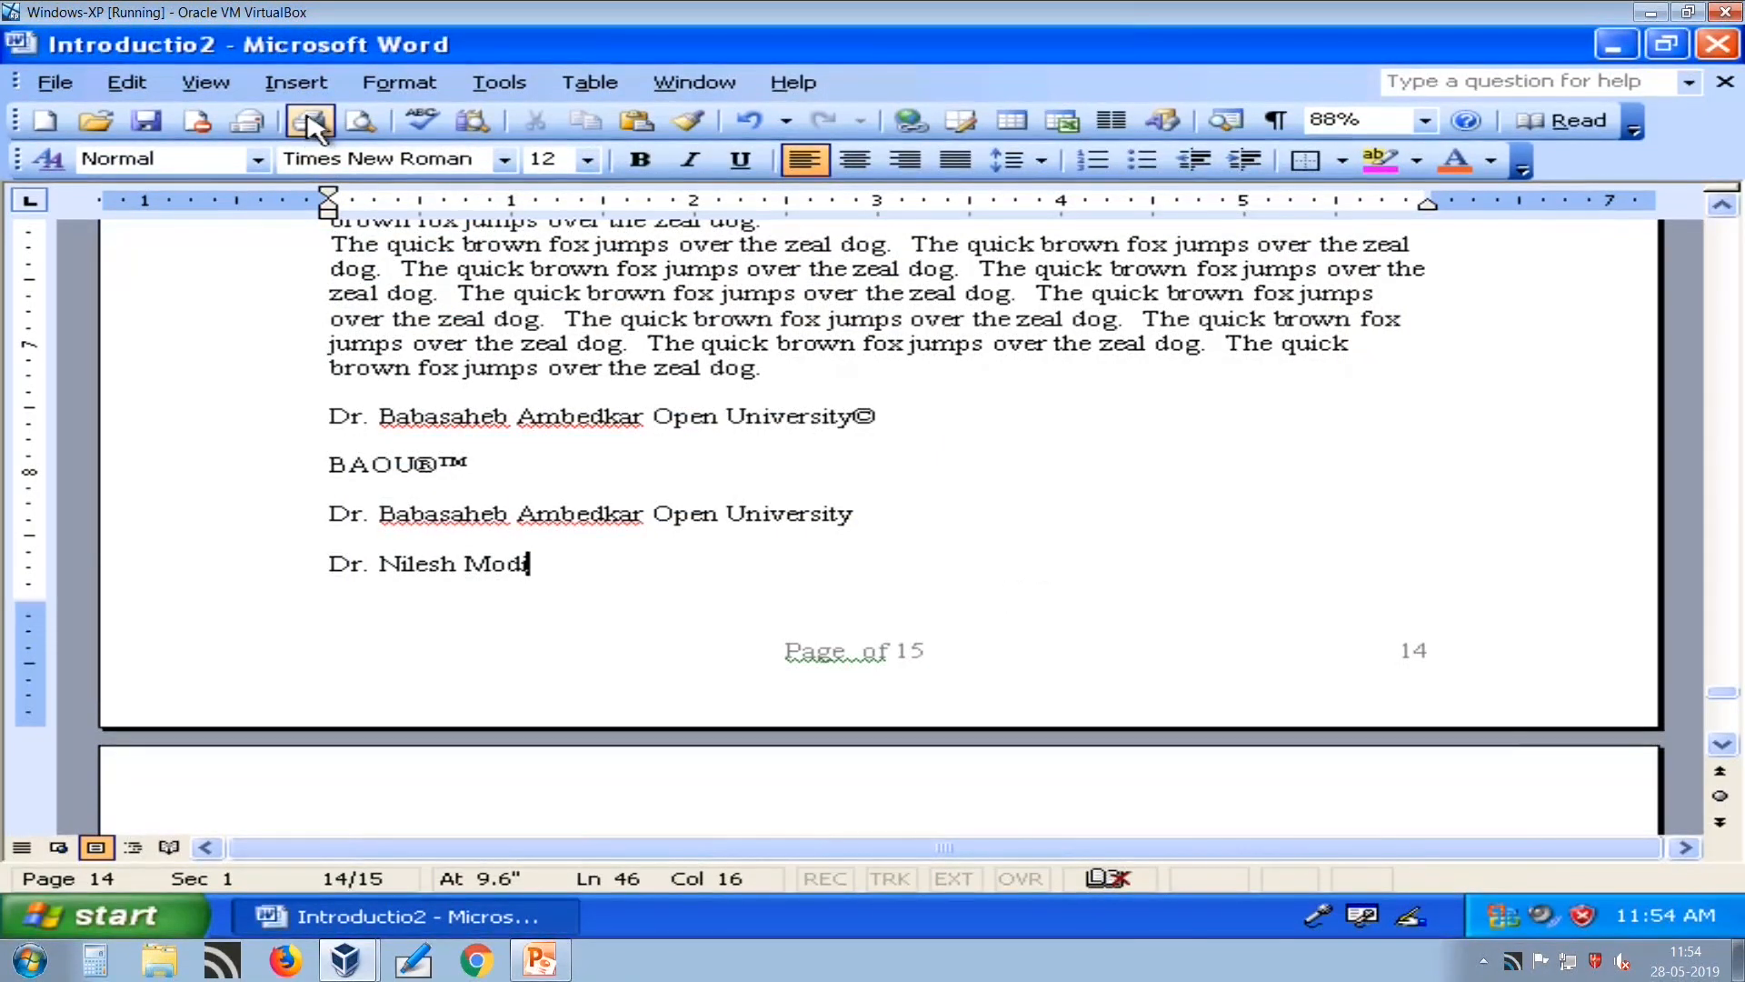
Insert a second Author field directly after the first one, leaving the new name blank and the format at (none).
{"action": "left_click", "coordinate": [304, 84]}
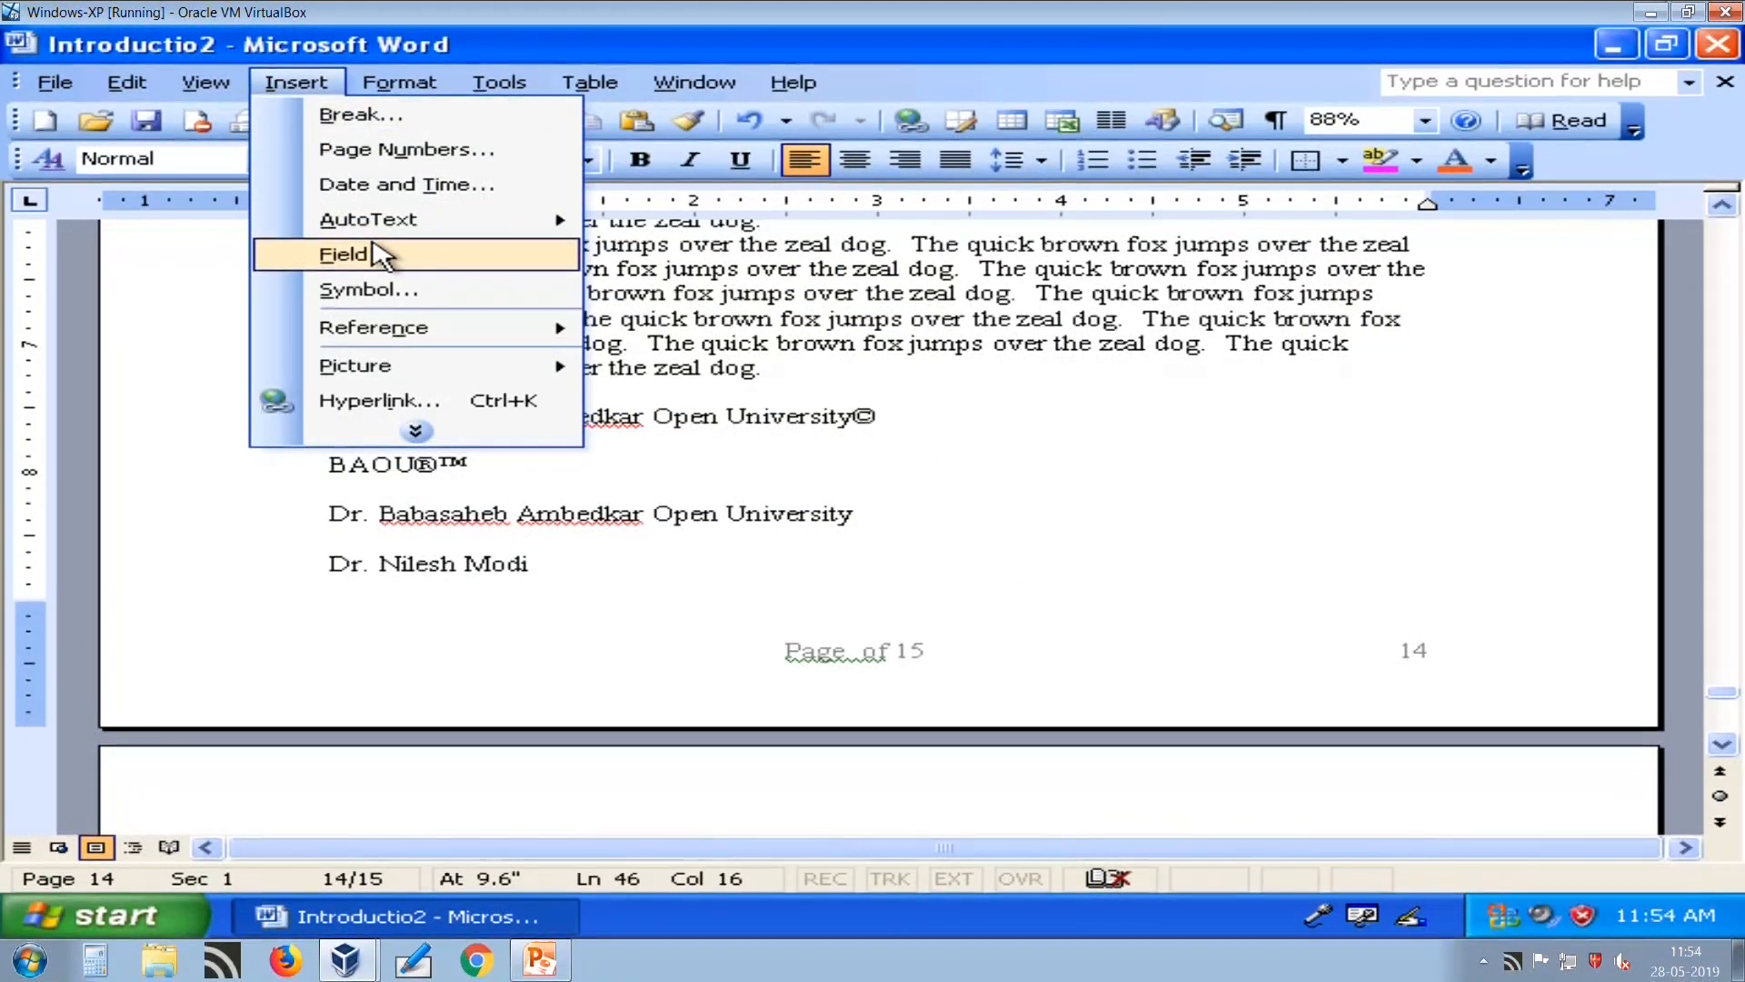
{"action": "left_click", "coordinate": [415, 431]}
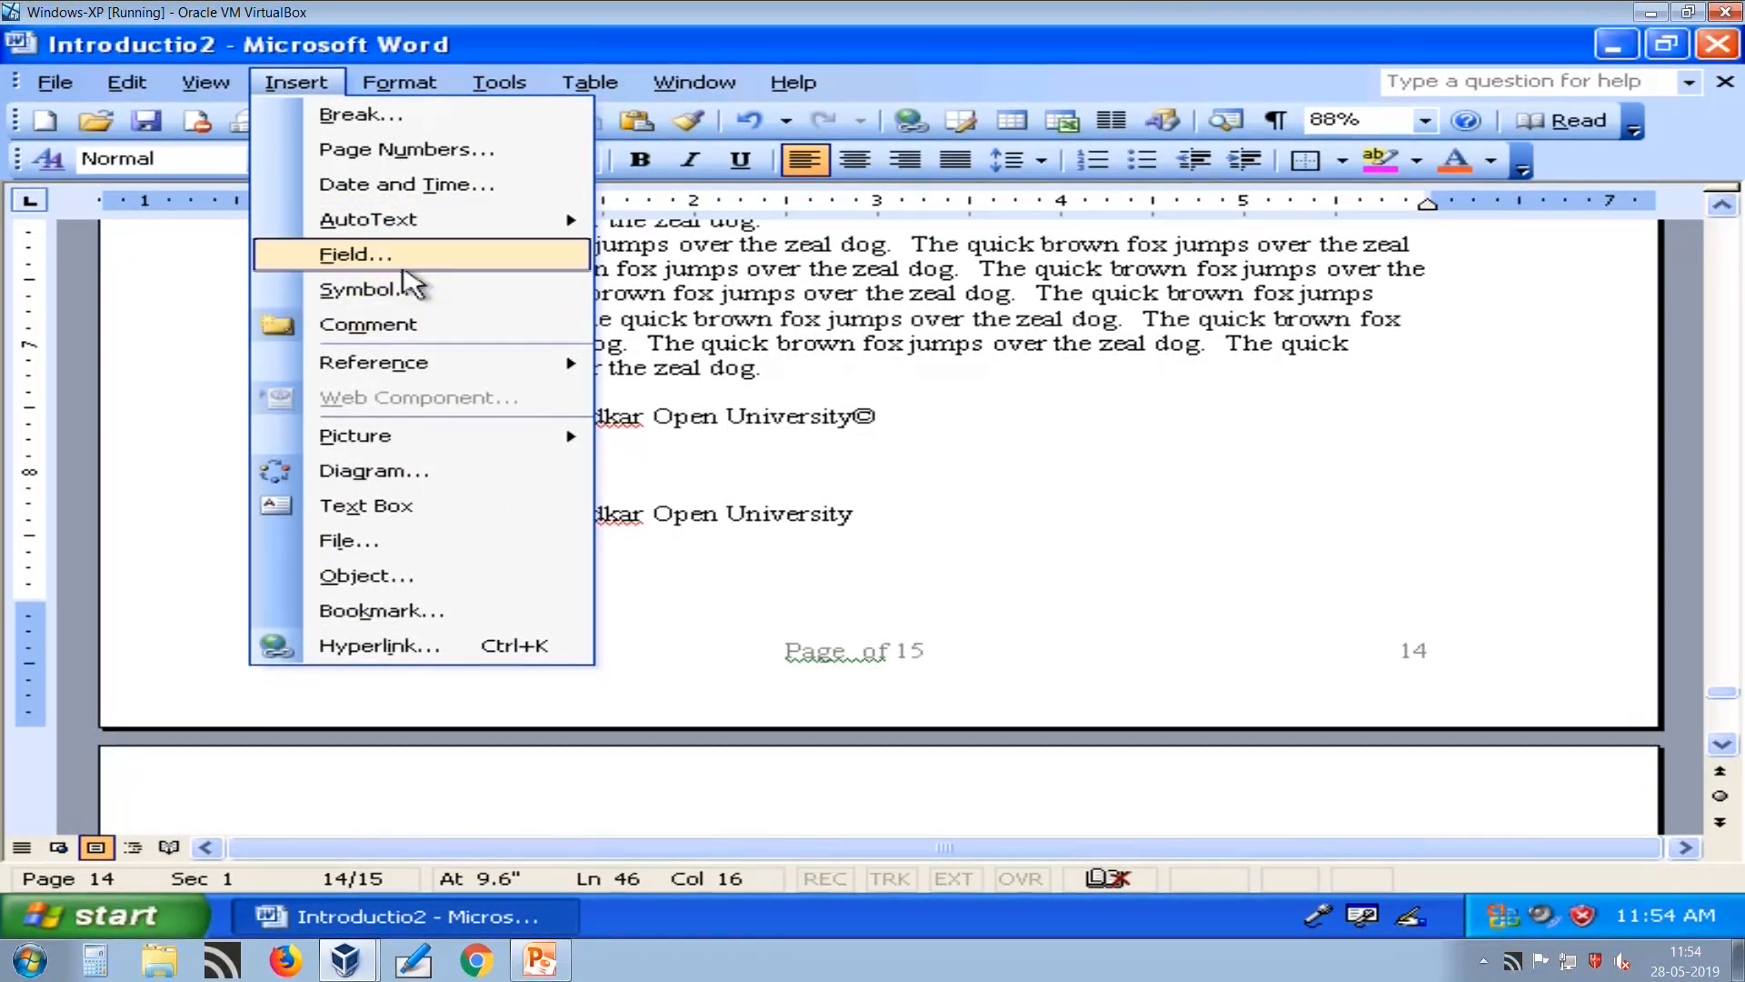
{"action": "mouse_move", "coordinate": [397, 223]}
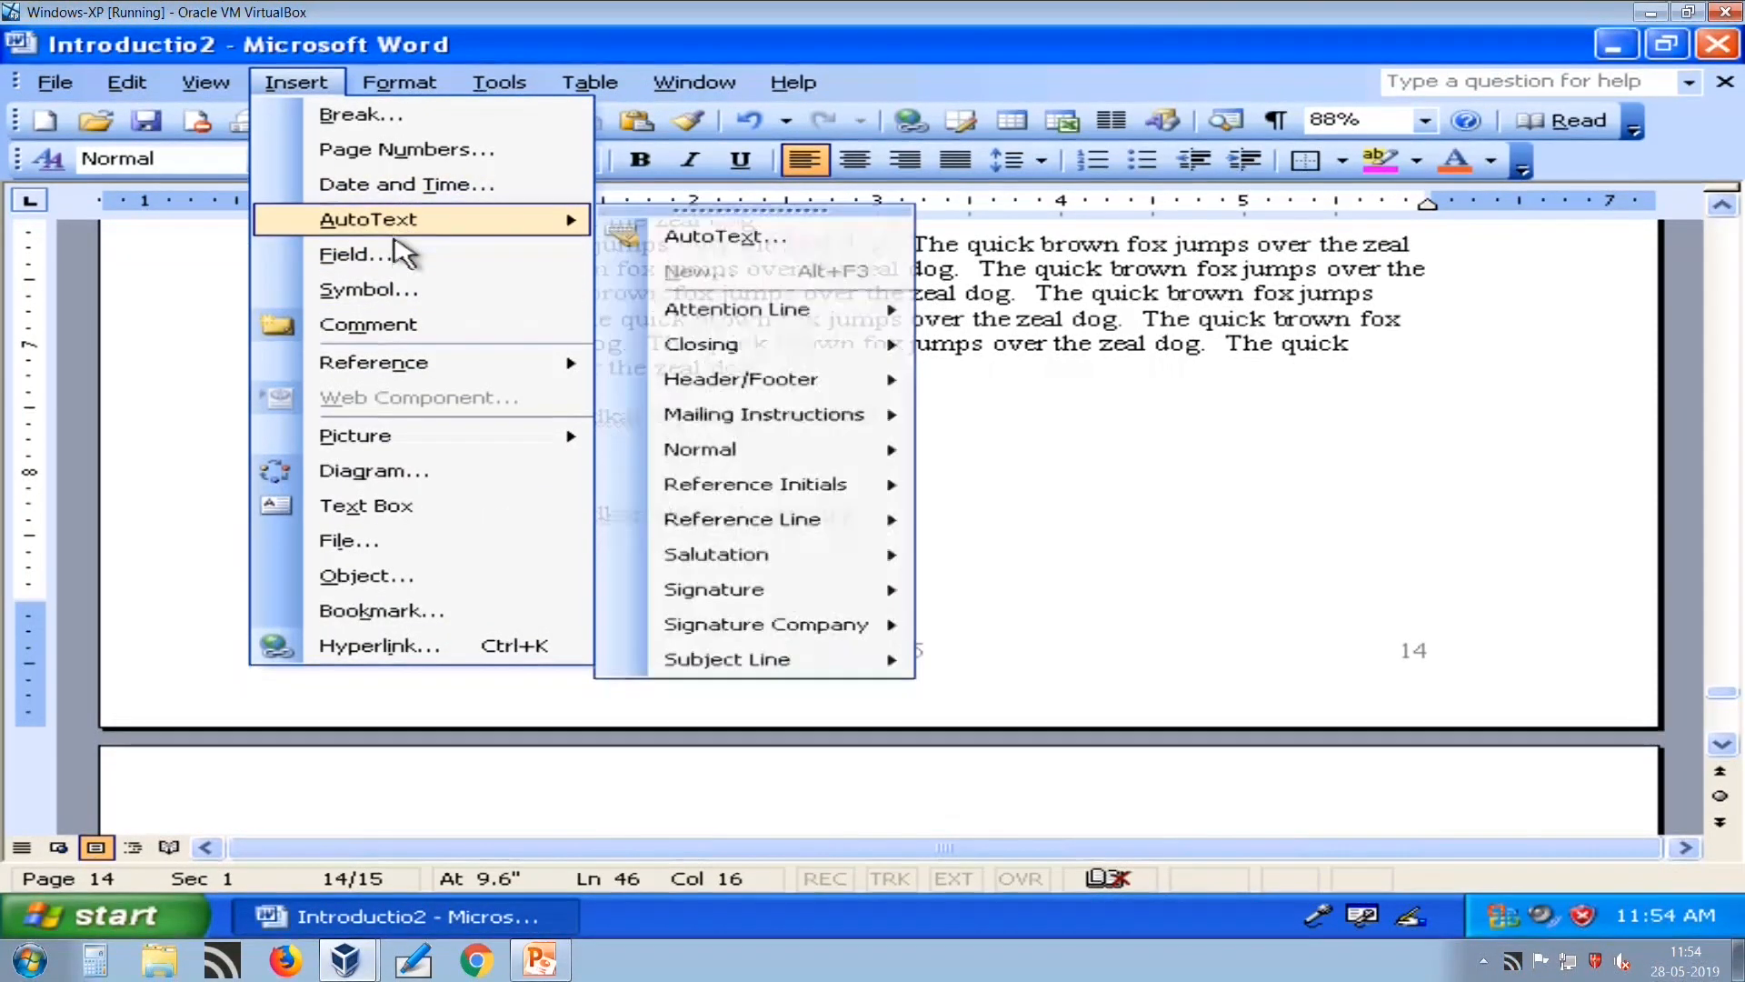
{"action": "left_click", "coordinate": [397, 254]}
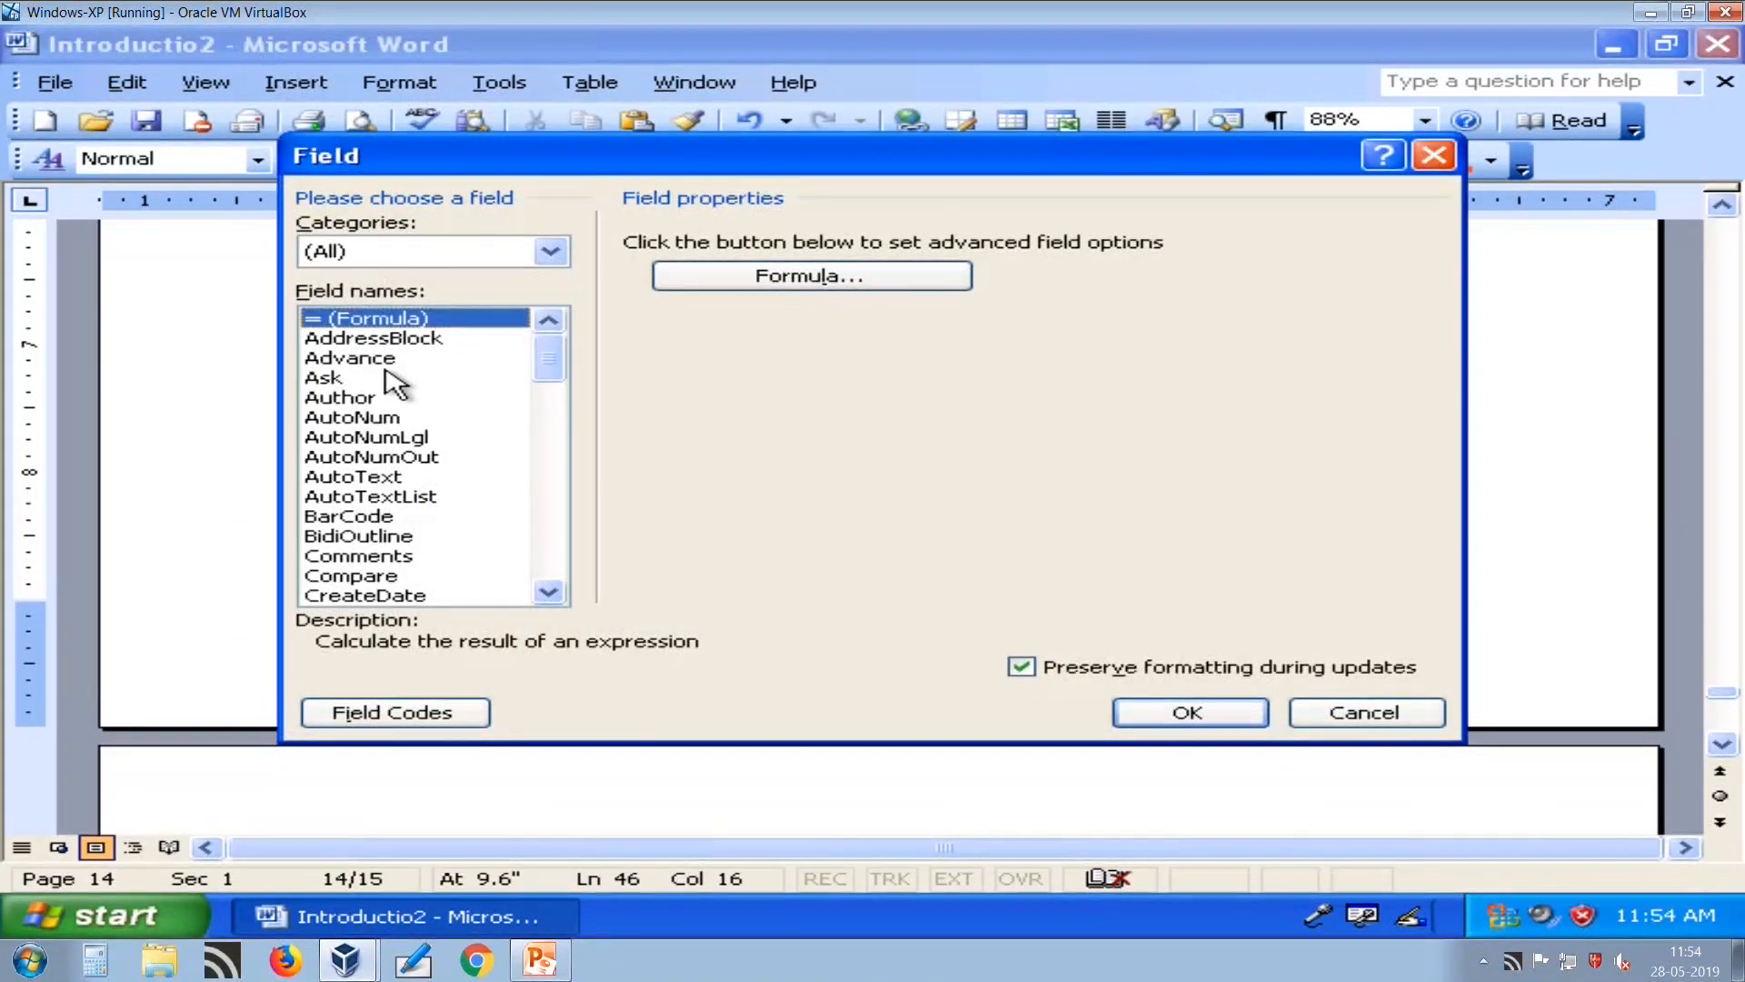
{"action": "left_click", "coordinate": [338, 419]}
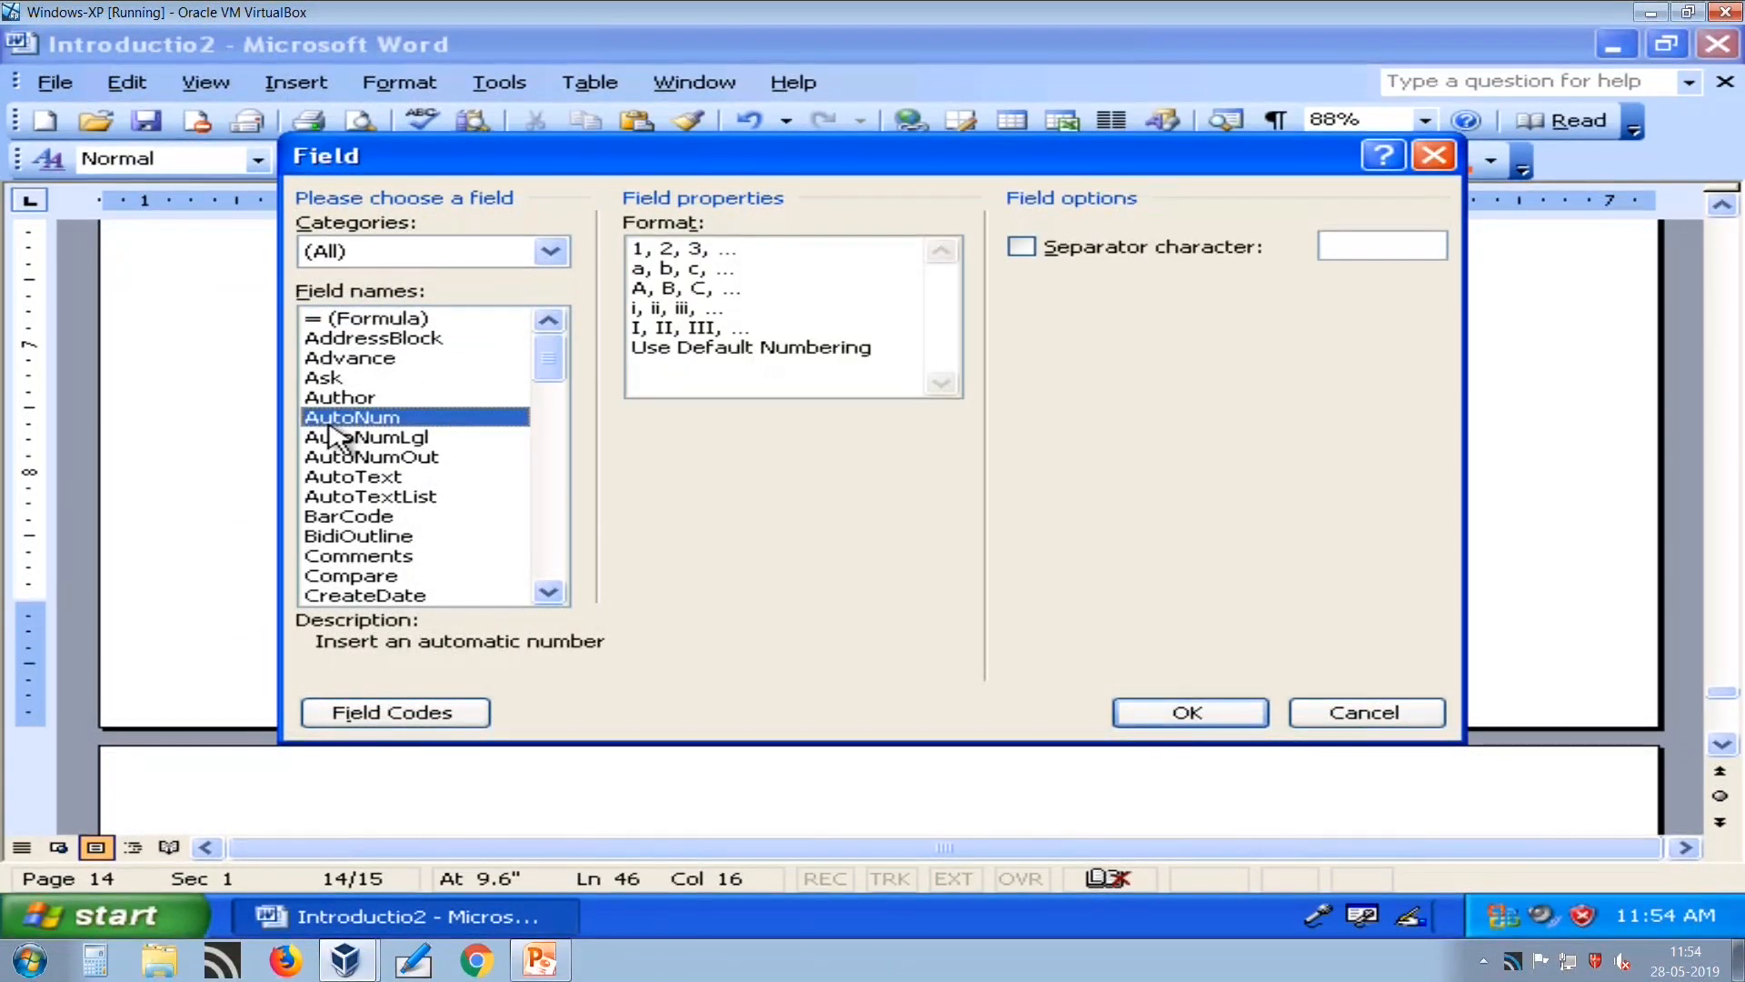
{"action": "left_click", "coordinate": [341, 398]}
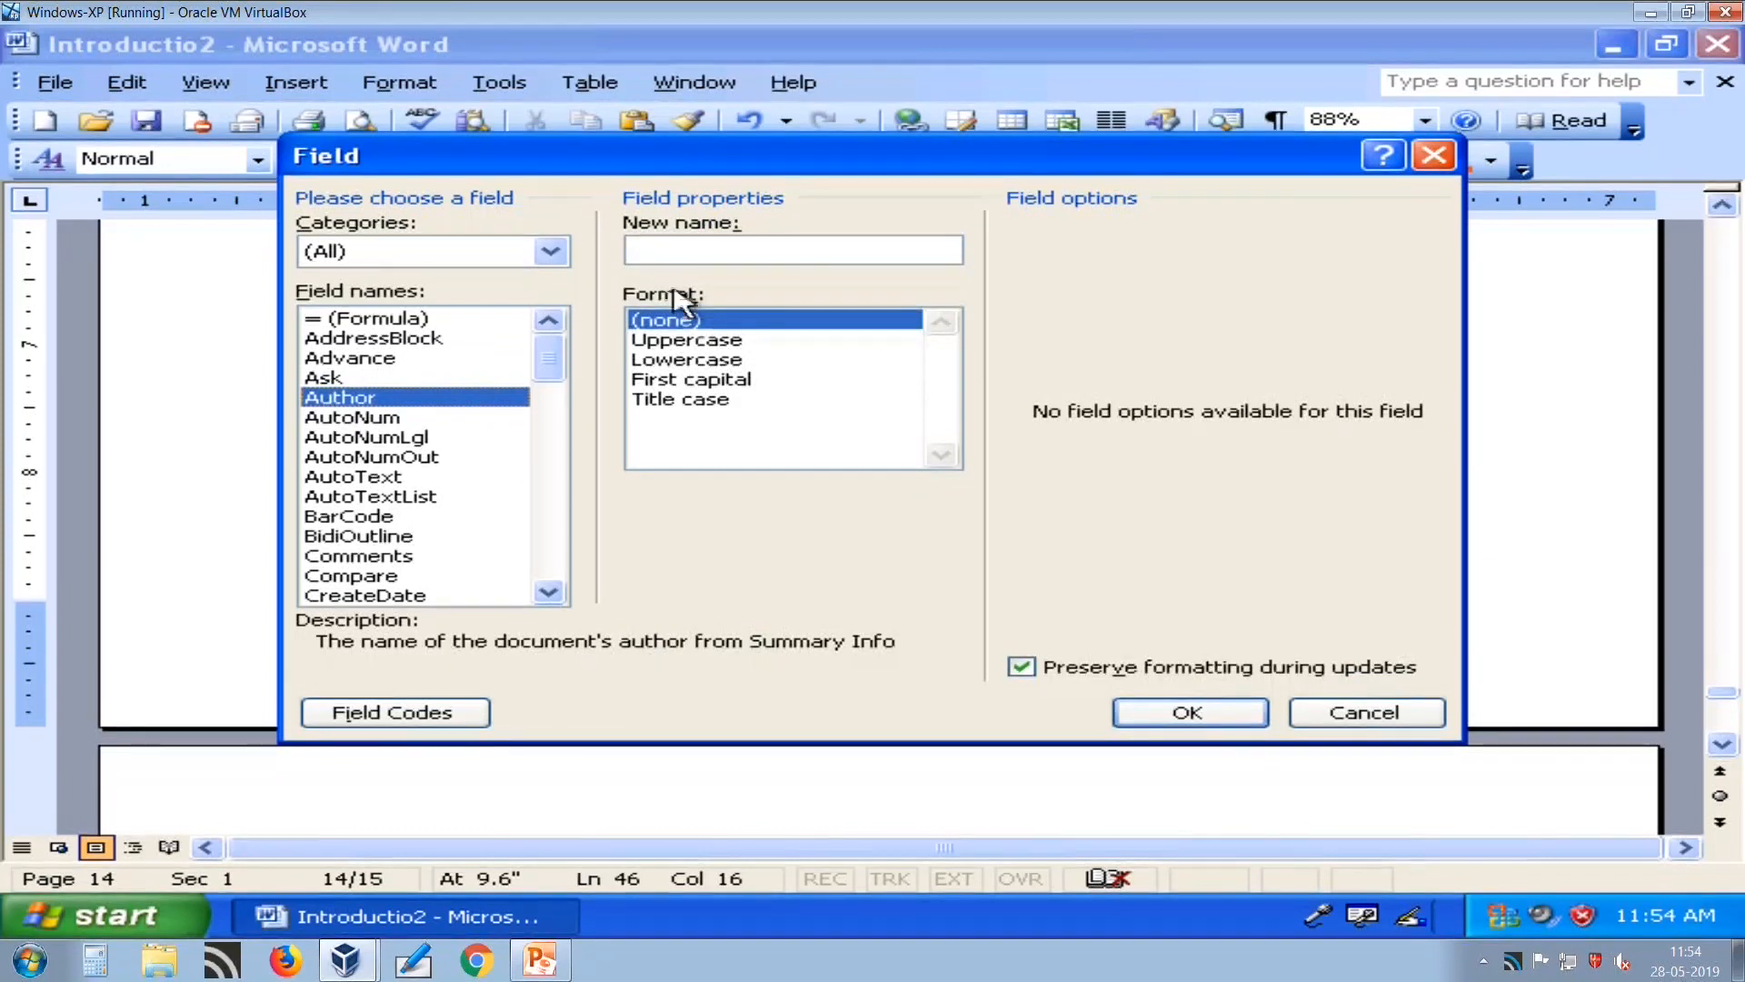
{"action": "left_click", "coordinate": [1241, 714]}
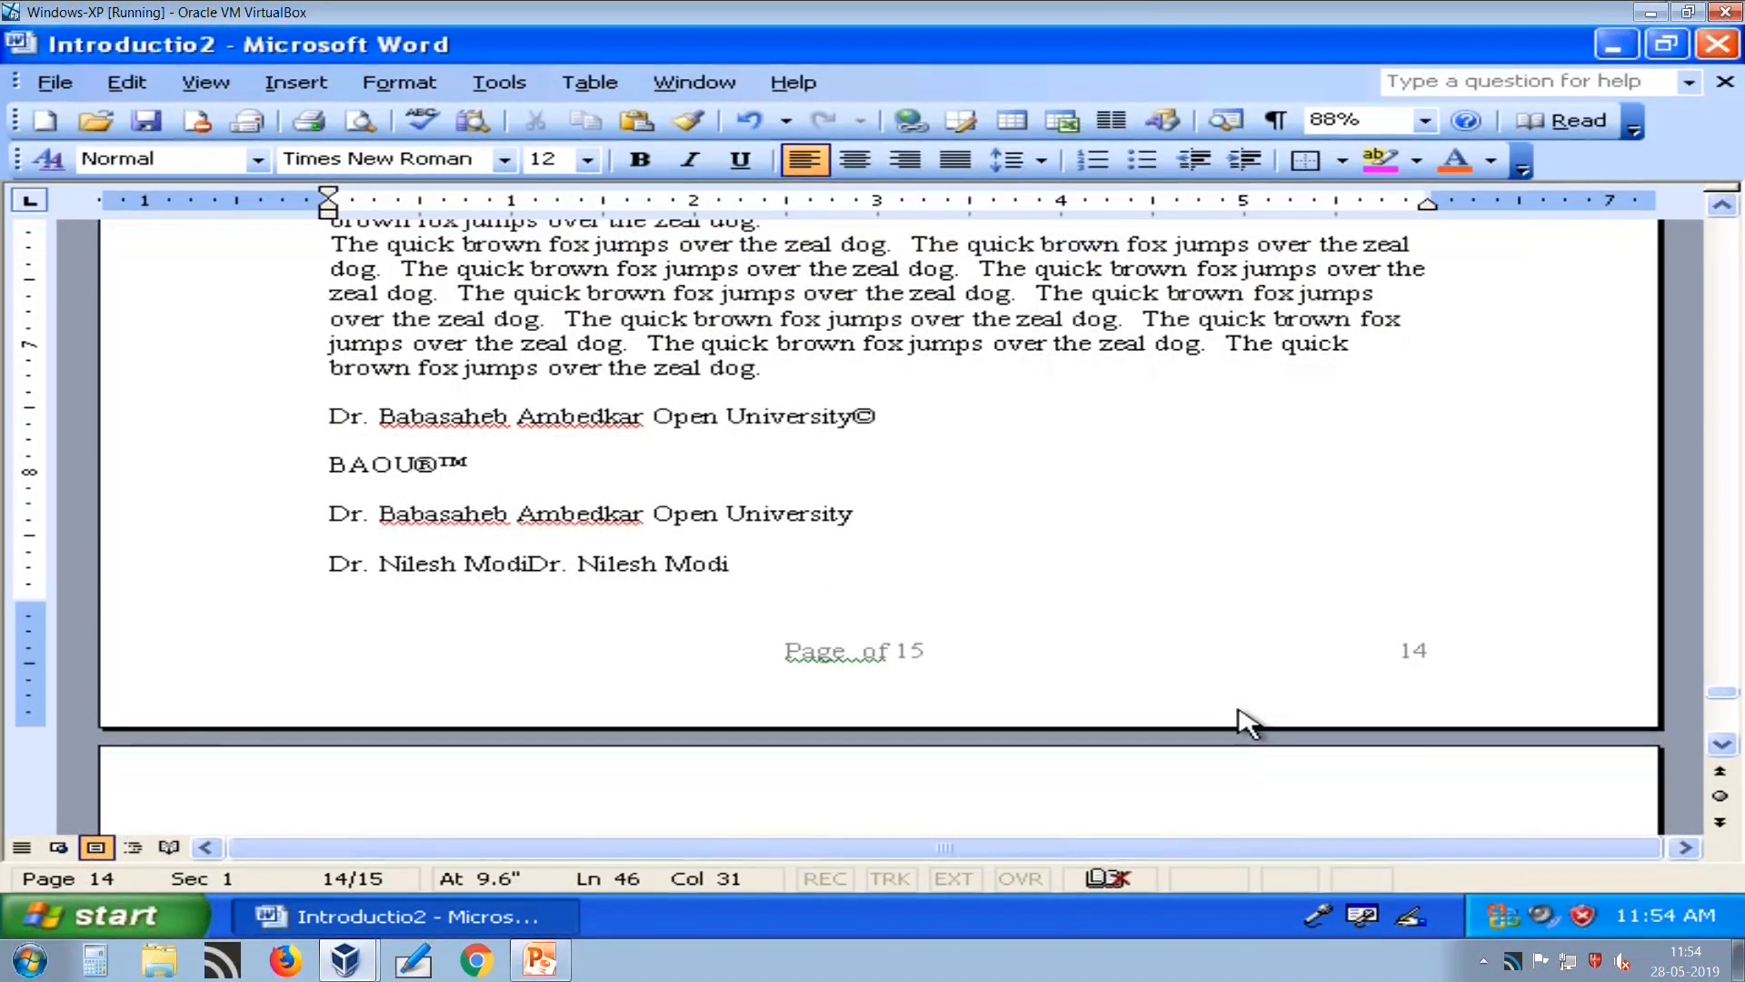
Insert a FileName field with format (none) on the first line of page 15.
{"action": "key", "text": "Down"}
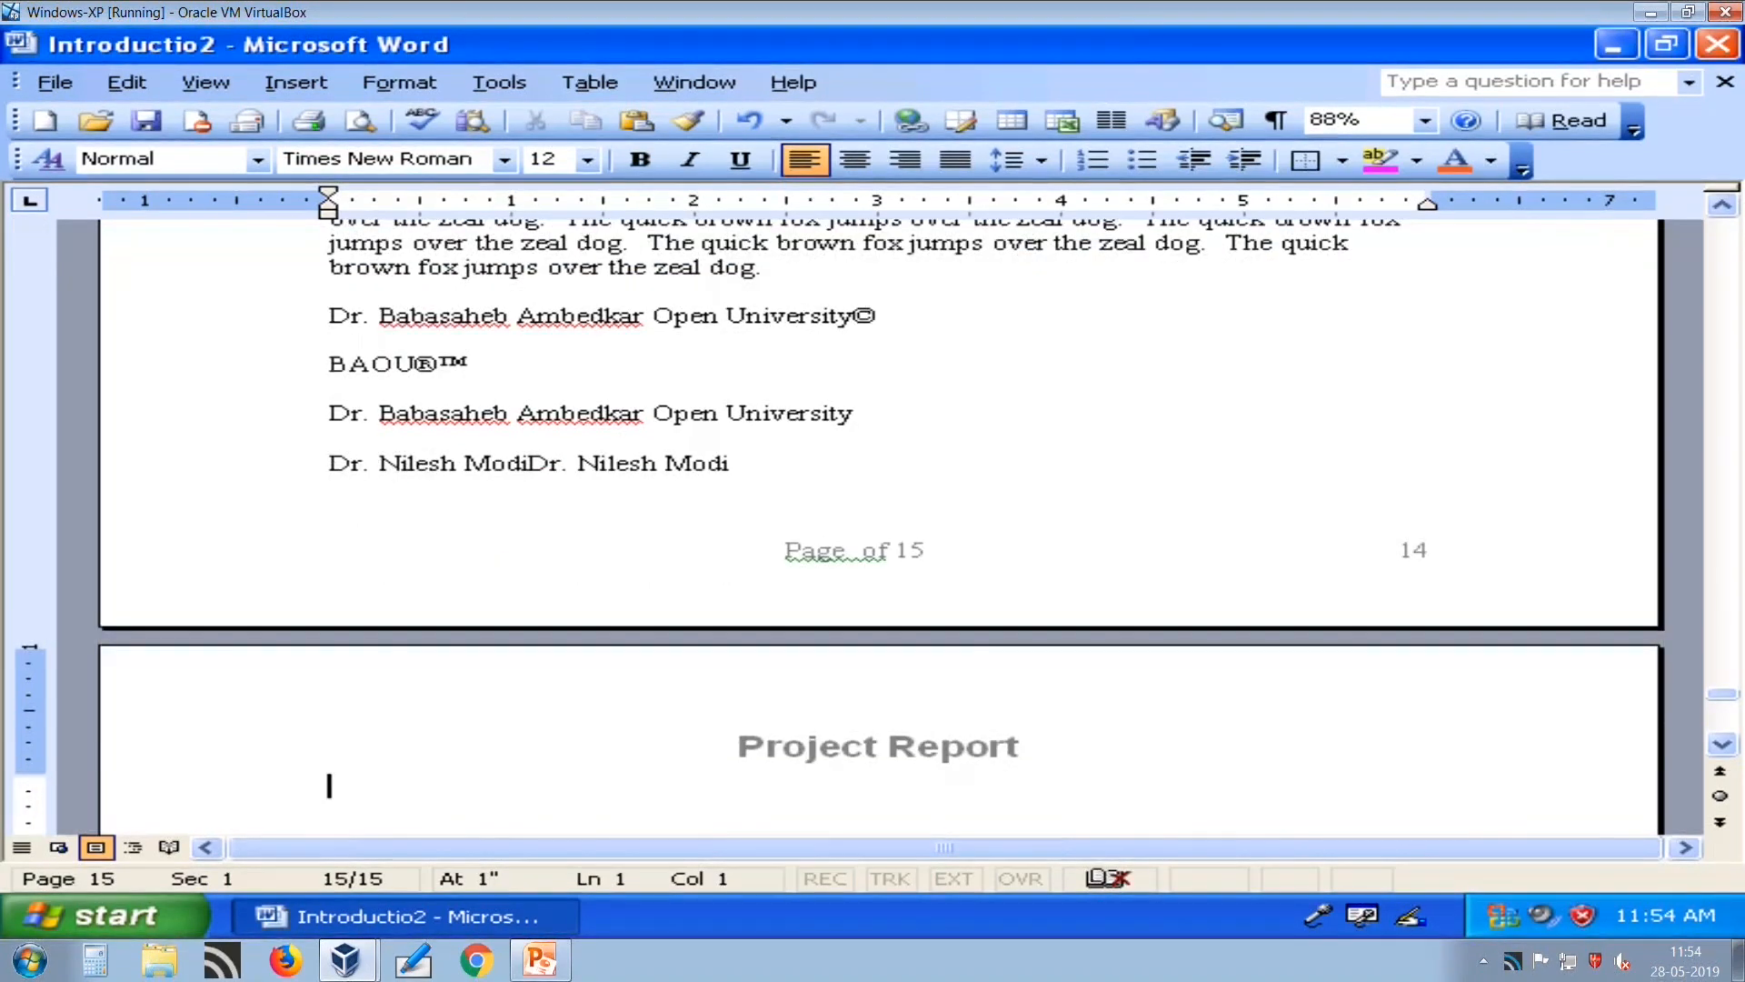
{"action": "left_click", "coordinate": [284, 89]}
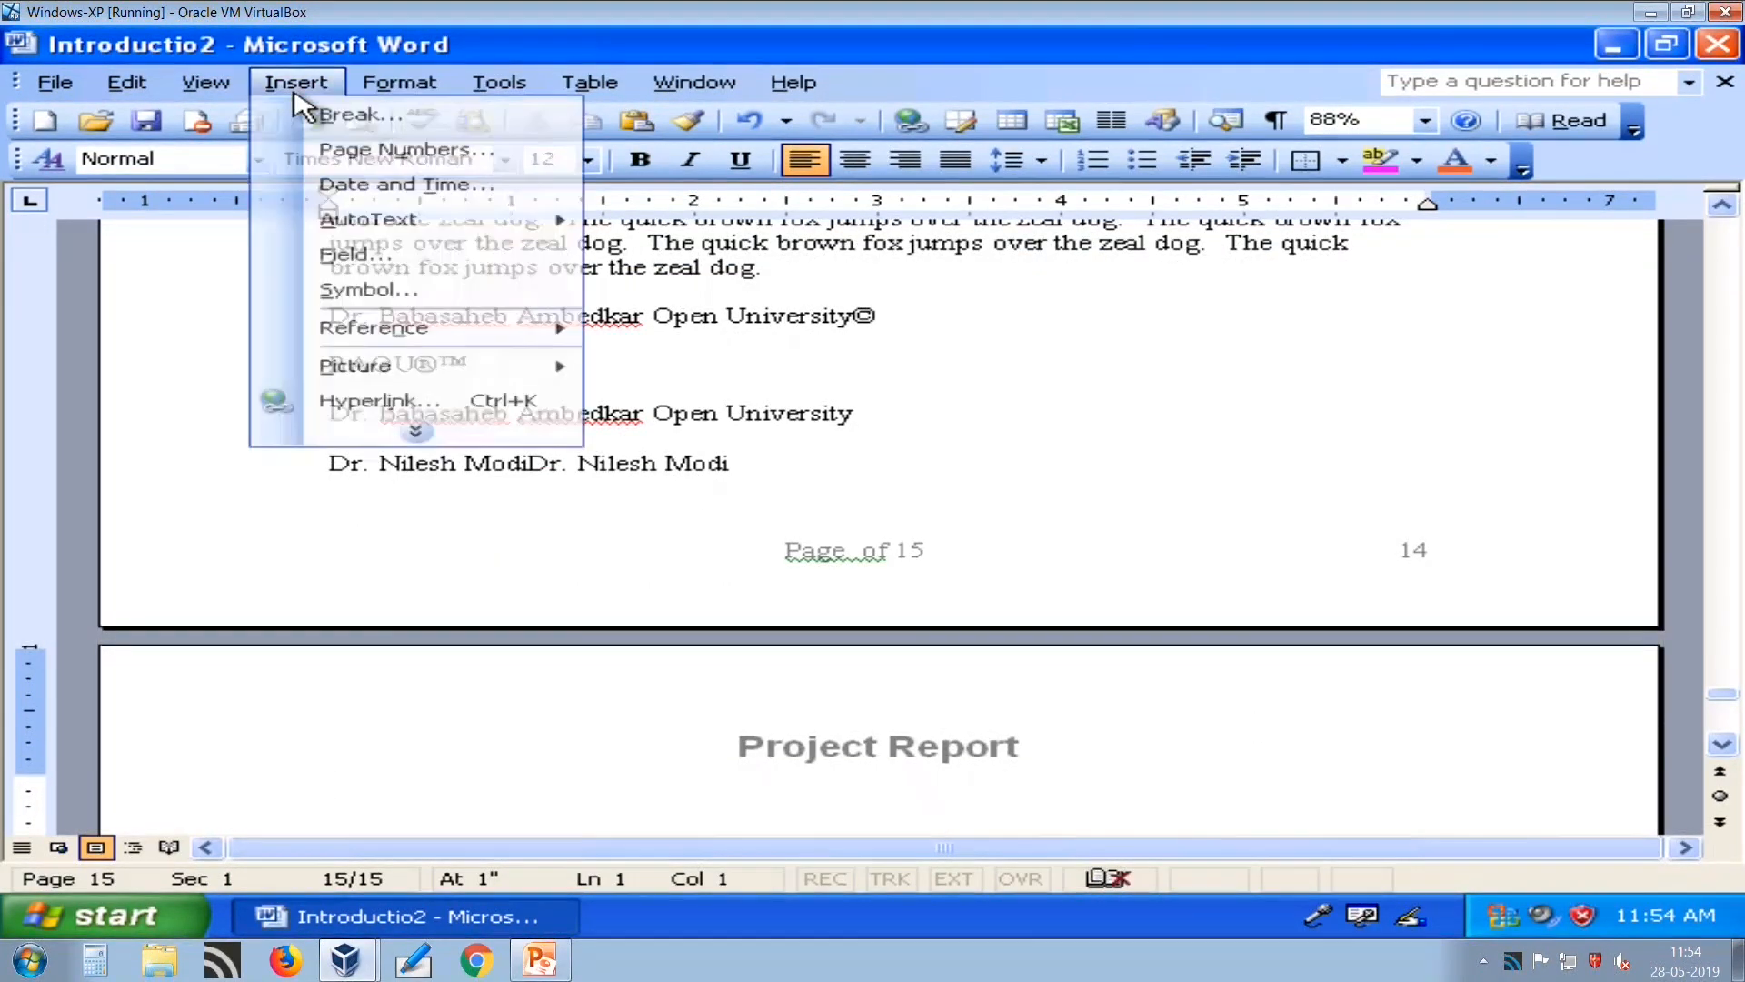
{"action": "left_click", "coordinate": [401, 255]}
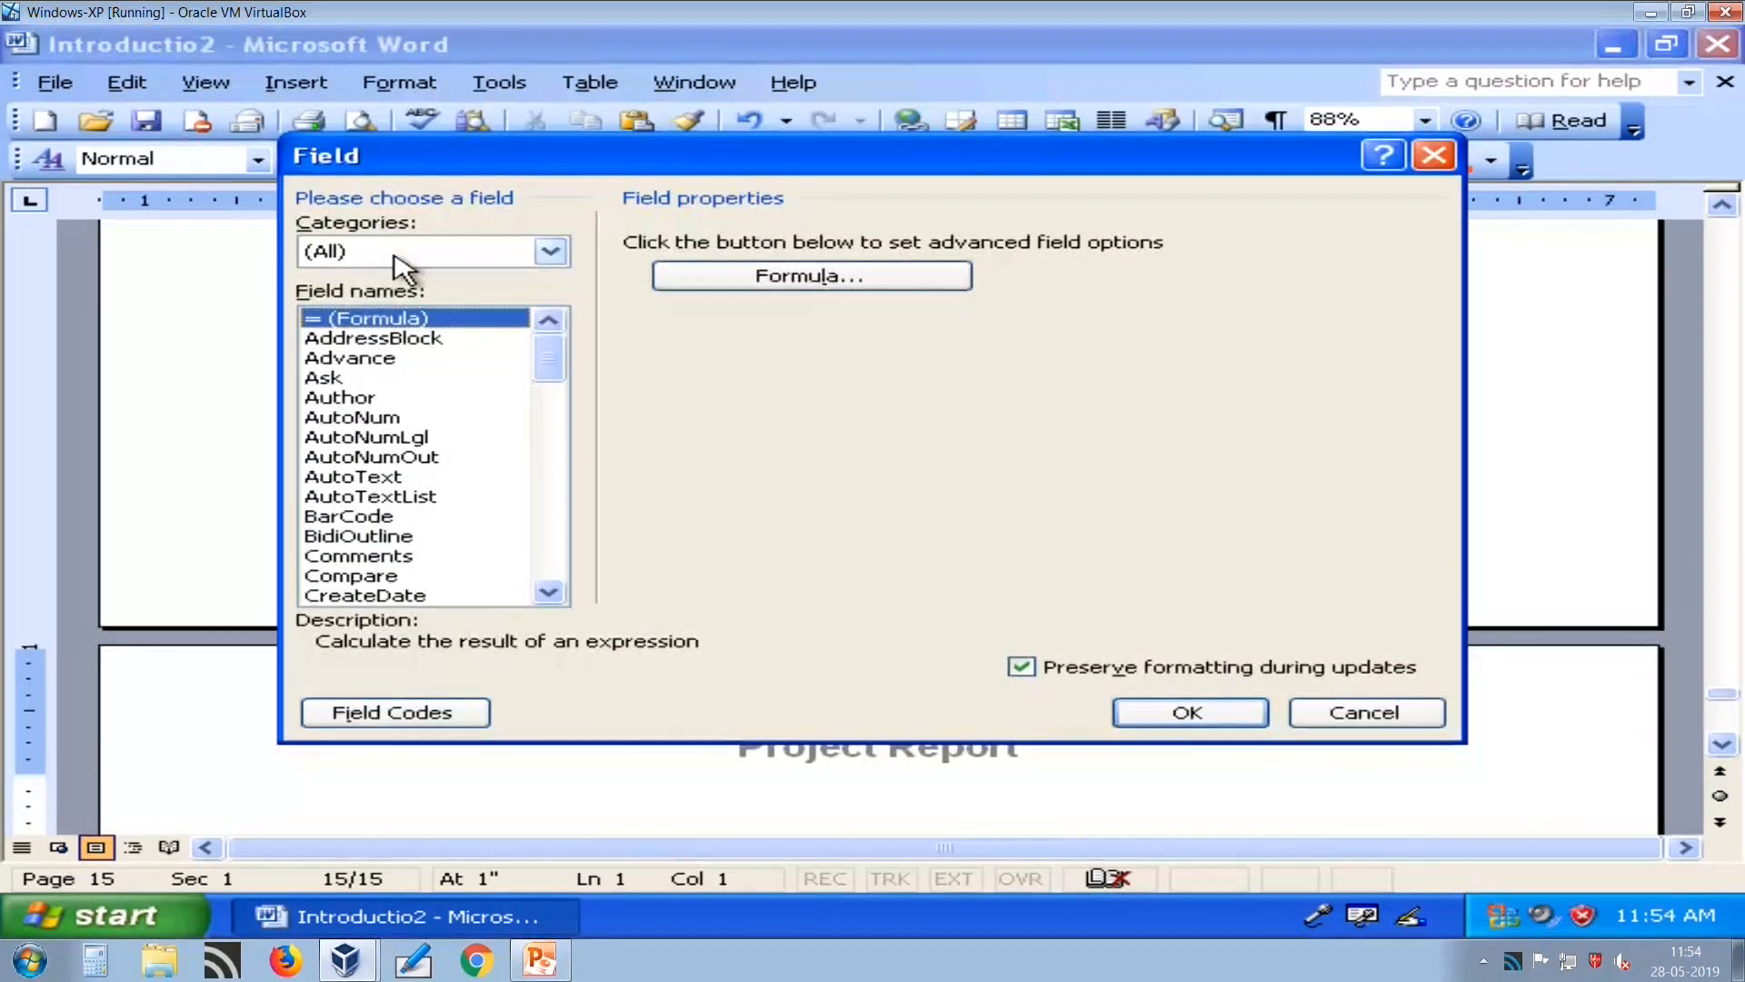
{"action": "left_click", "coordinate": [562, 457]}
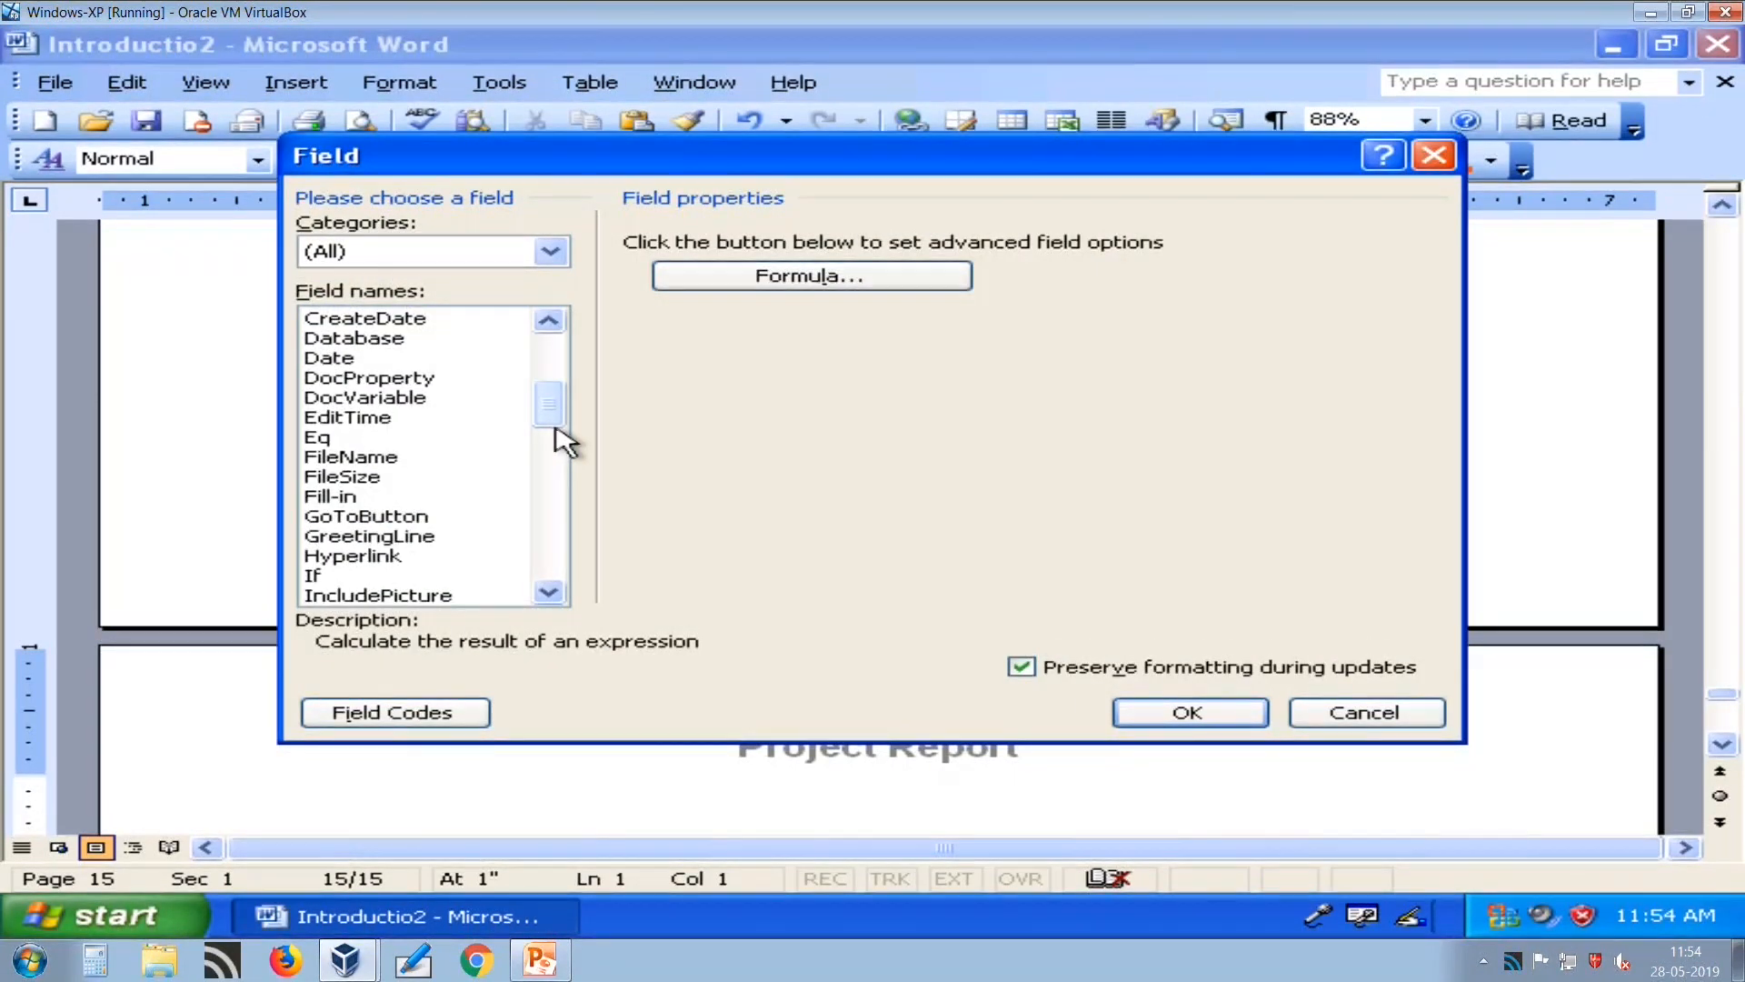
{"action": "left_click", "coordinate": [364, 457]}
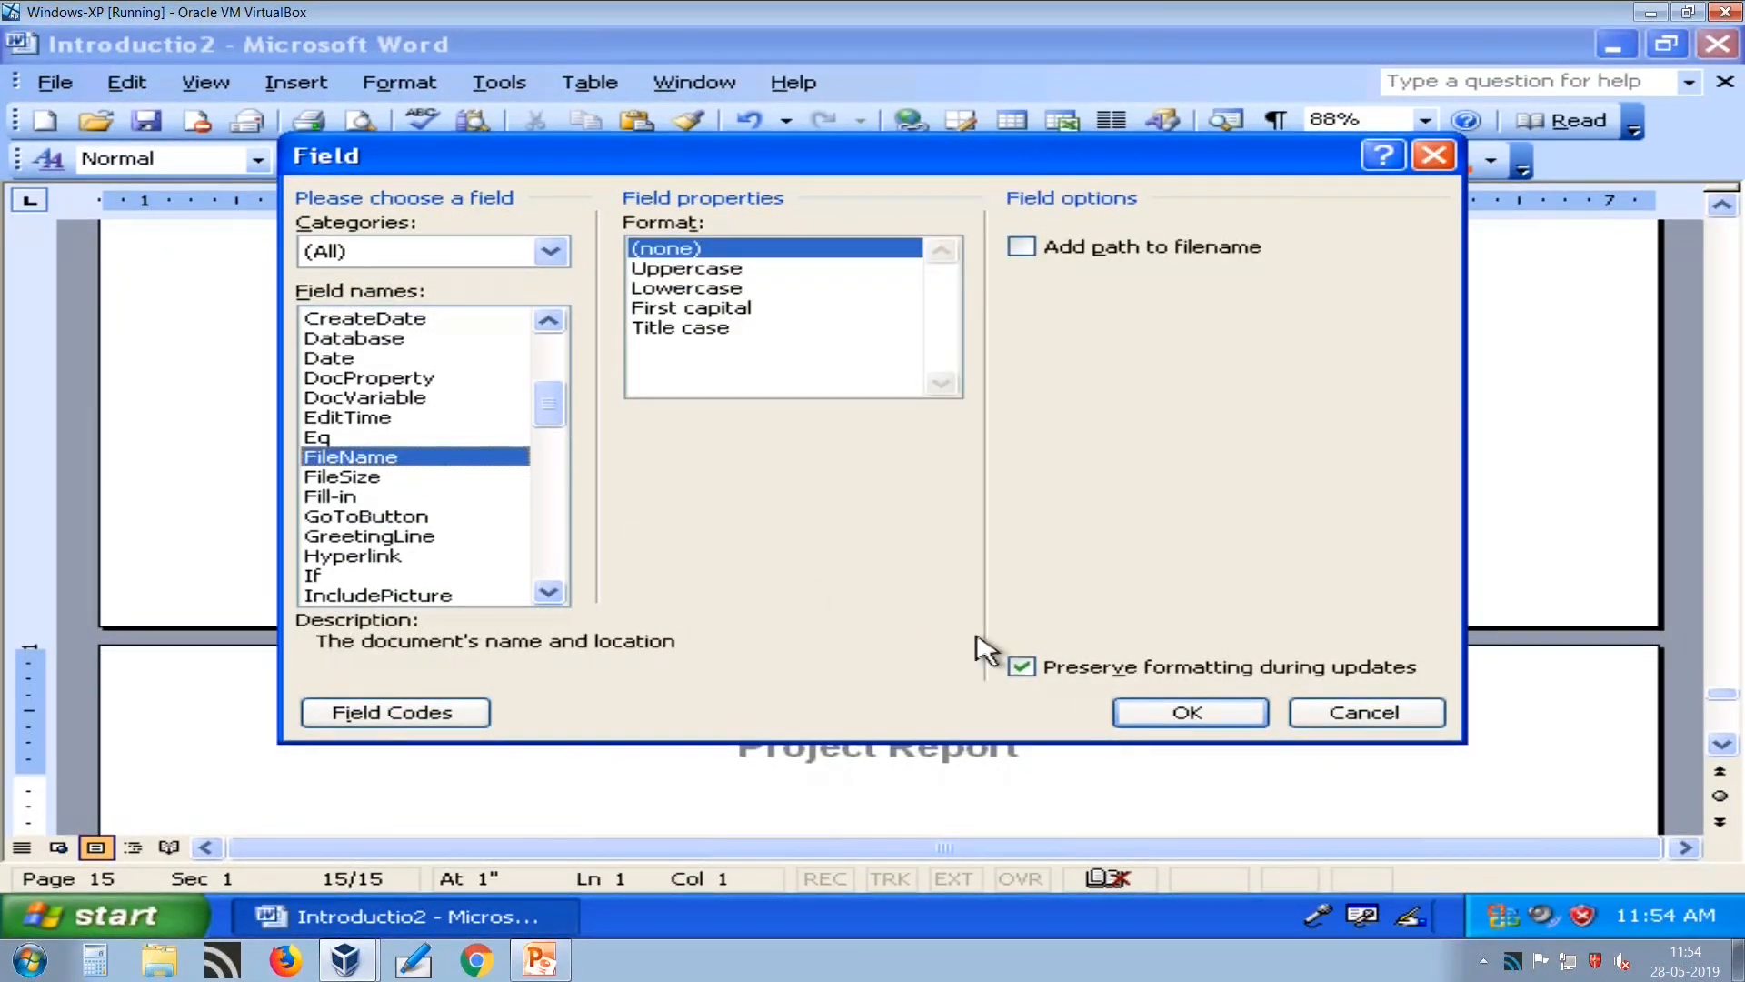
{"action": "left_click", "coordinate": [1191, 716]}
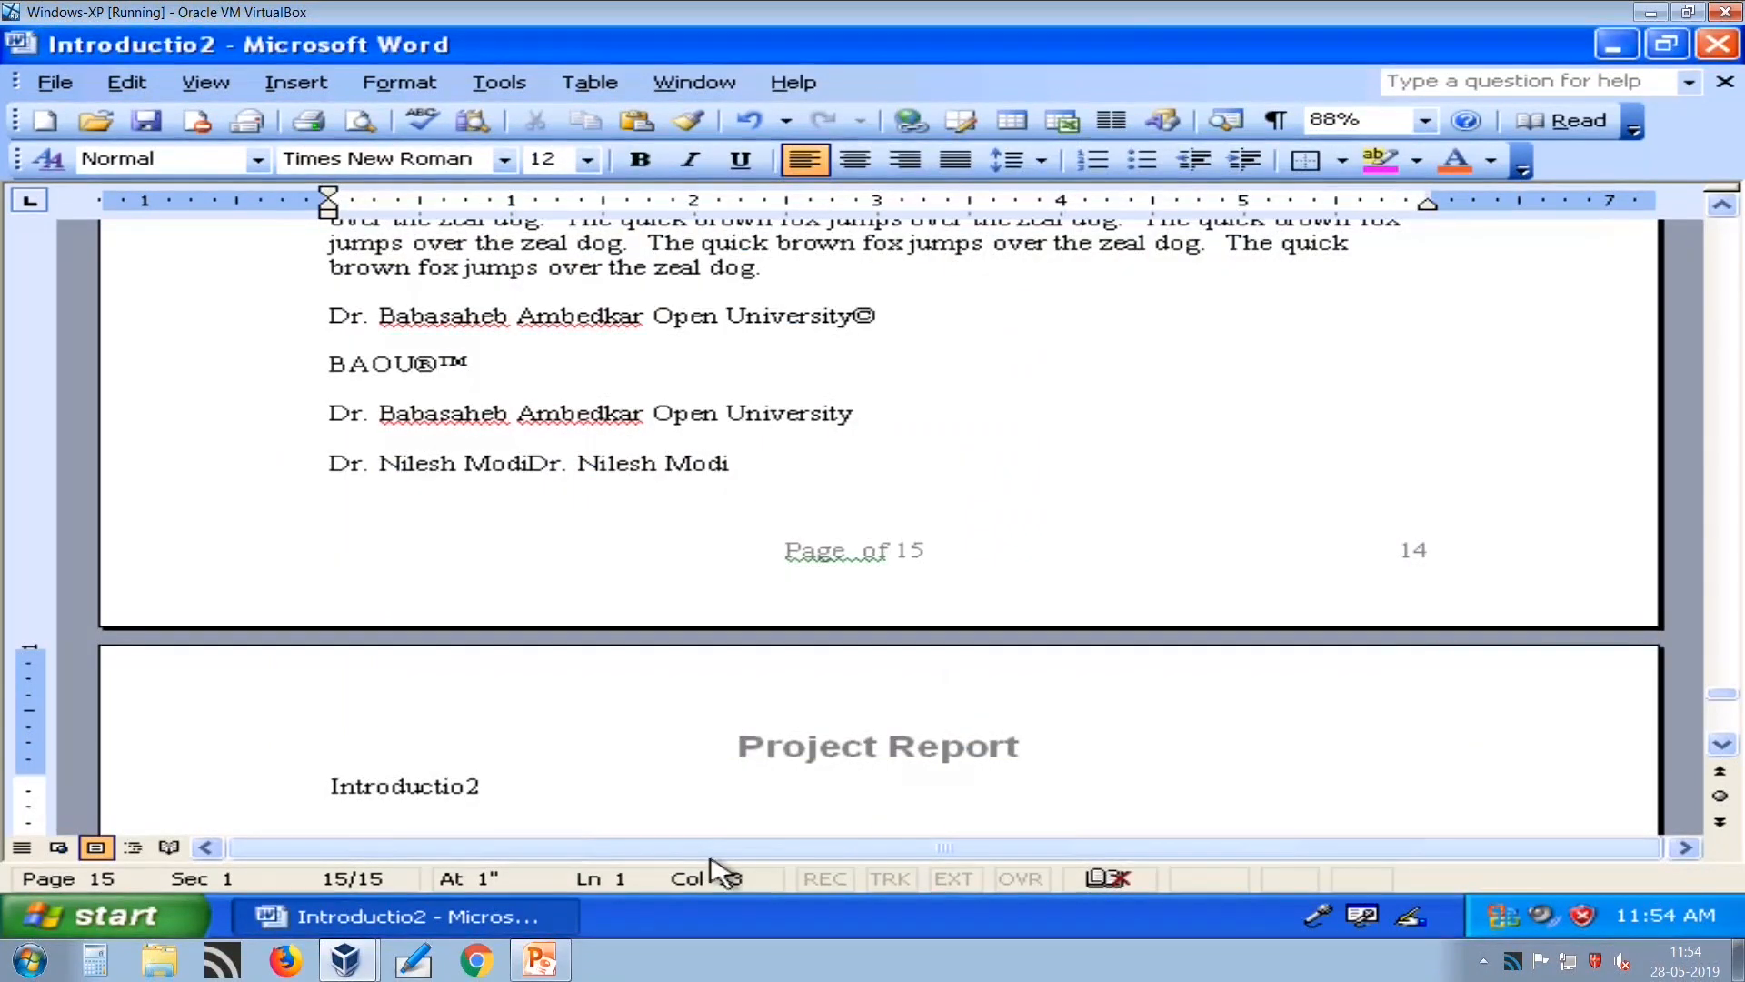
Insert a FileSize field on a new line below the file name on page 15.
{"action": "scroll", "coordinate": [436, 563], "scroll_direction": "down", "scroll_amount": 1}
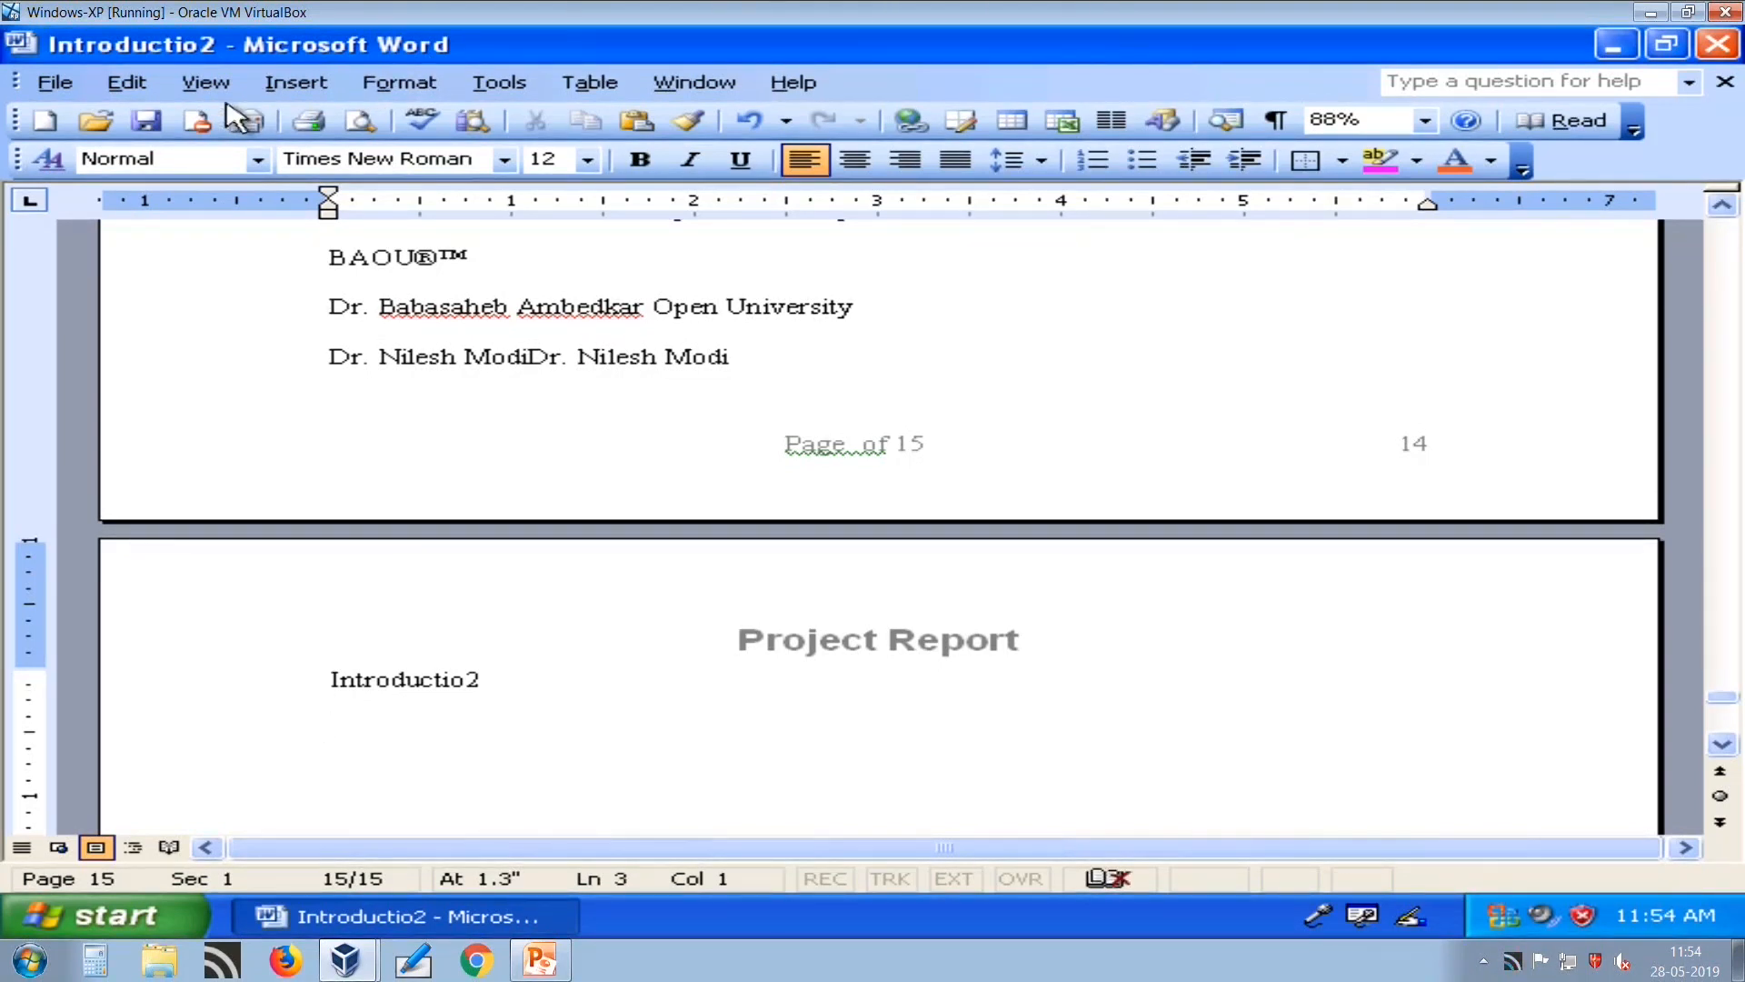
{"action": "left_click", "coordinate": [300, 81]}
{"action": "left_click", "coordinate": [314, 254]}
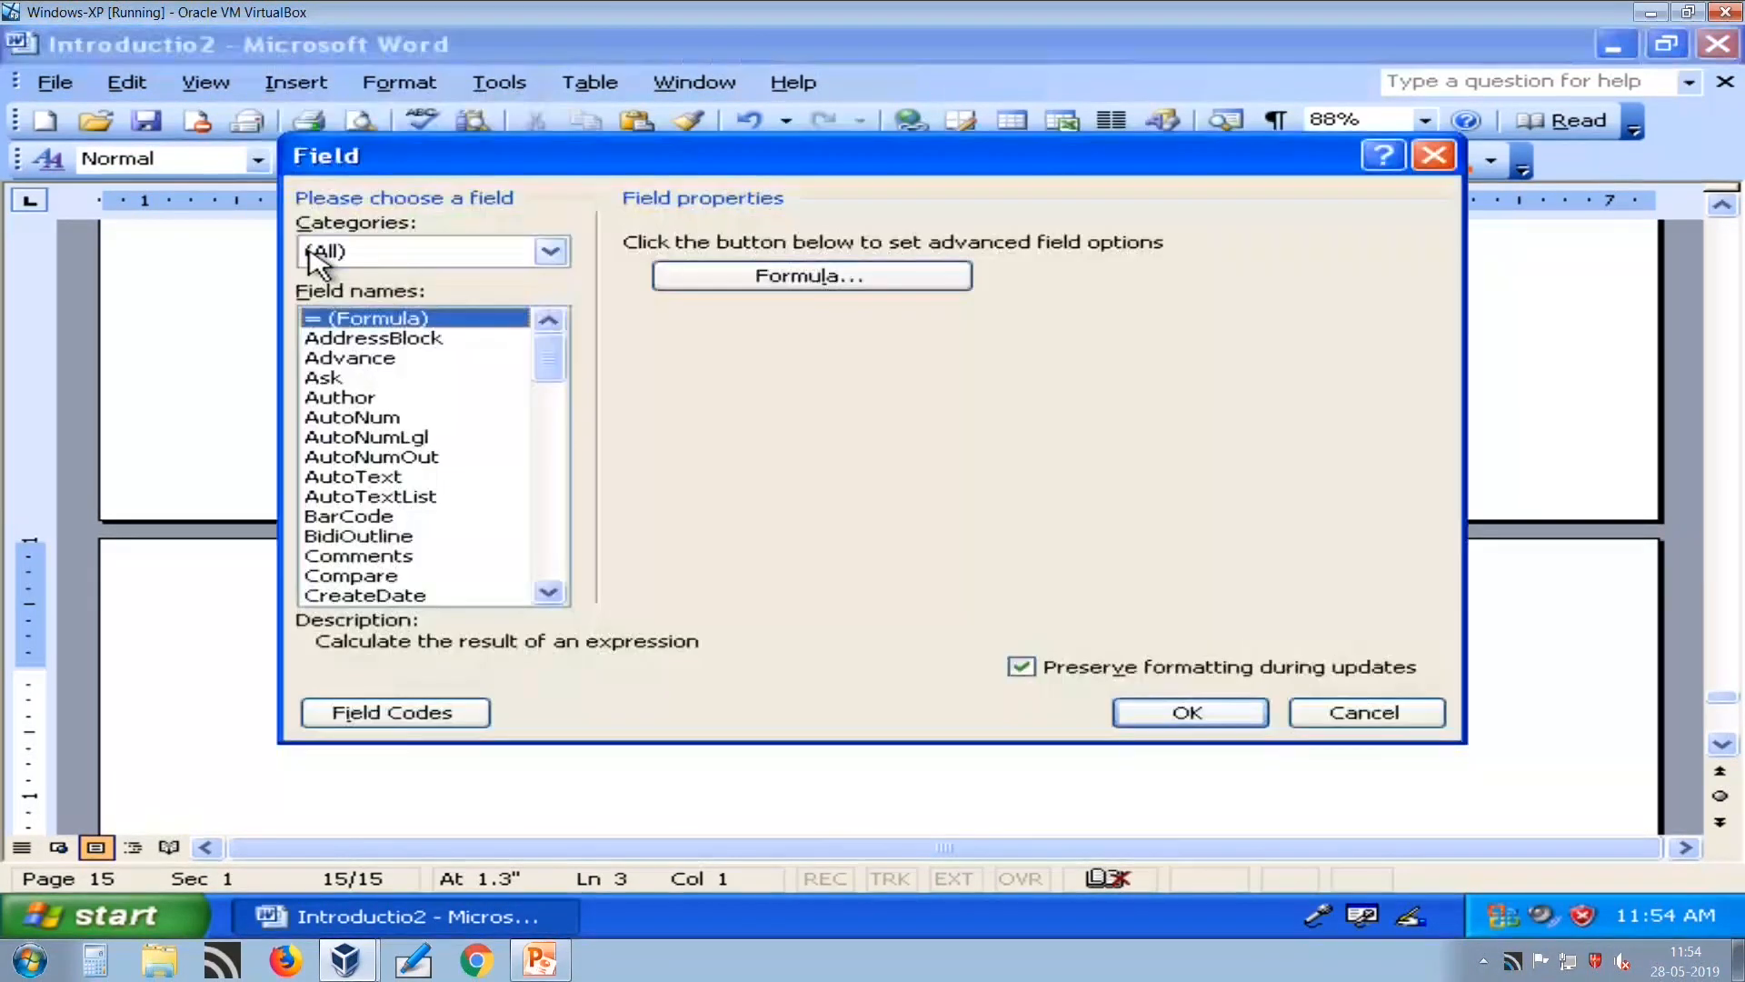
{"action": "scroll", "coordinate": [428, 480], "scroll_direction": "down", "scroll_amount": 2}
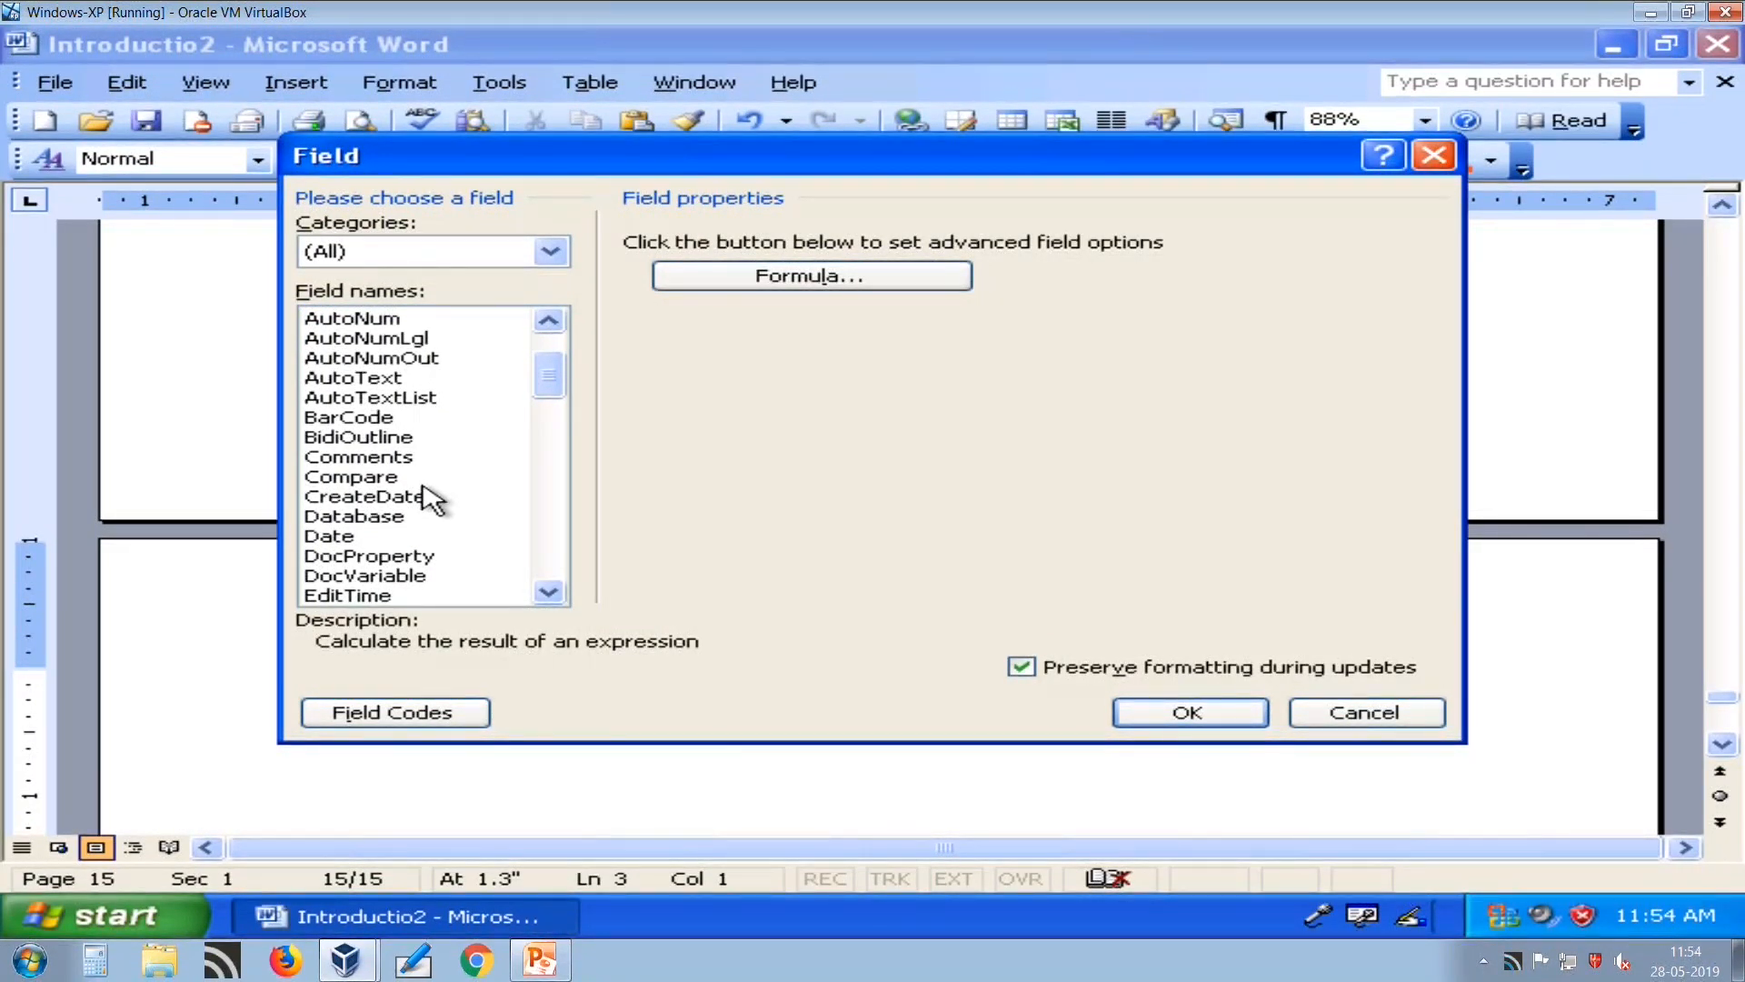
{"action": "scroll", "coordinate": [427, 498], "scroll_direction": "down", "scroll_amount": 2}
{"action": "scroll", "coordinate": [427, 498], "scroll_direction": "down", "scroll_amount": 2}
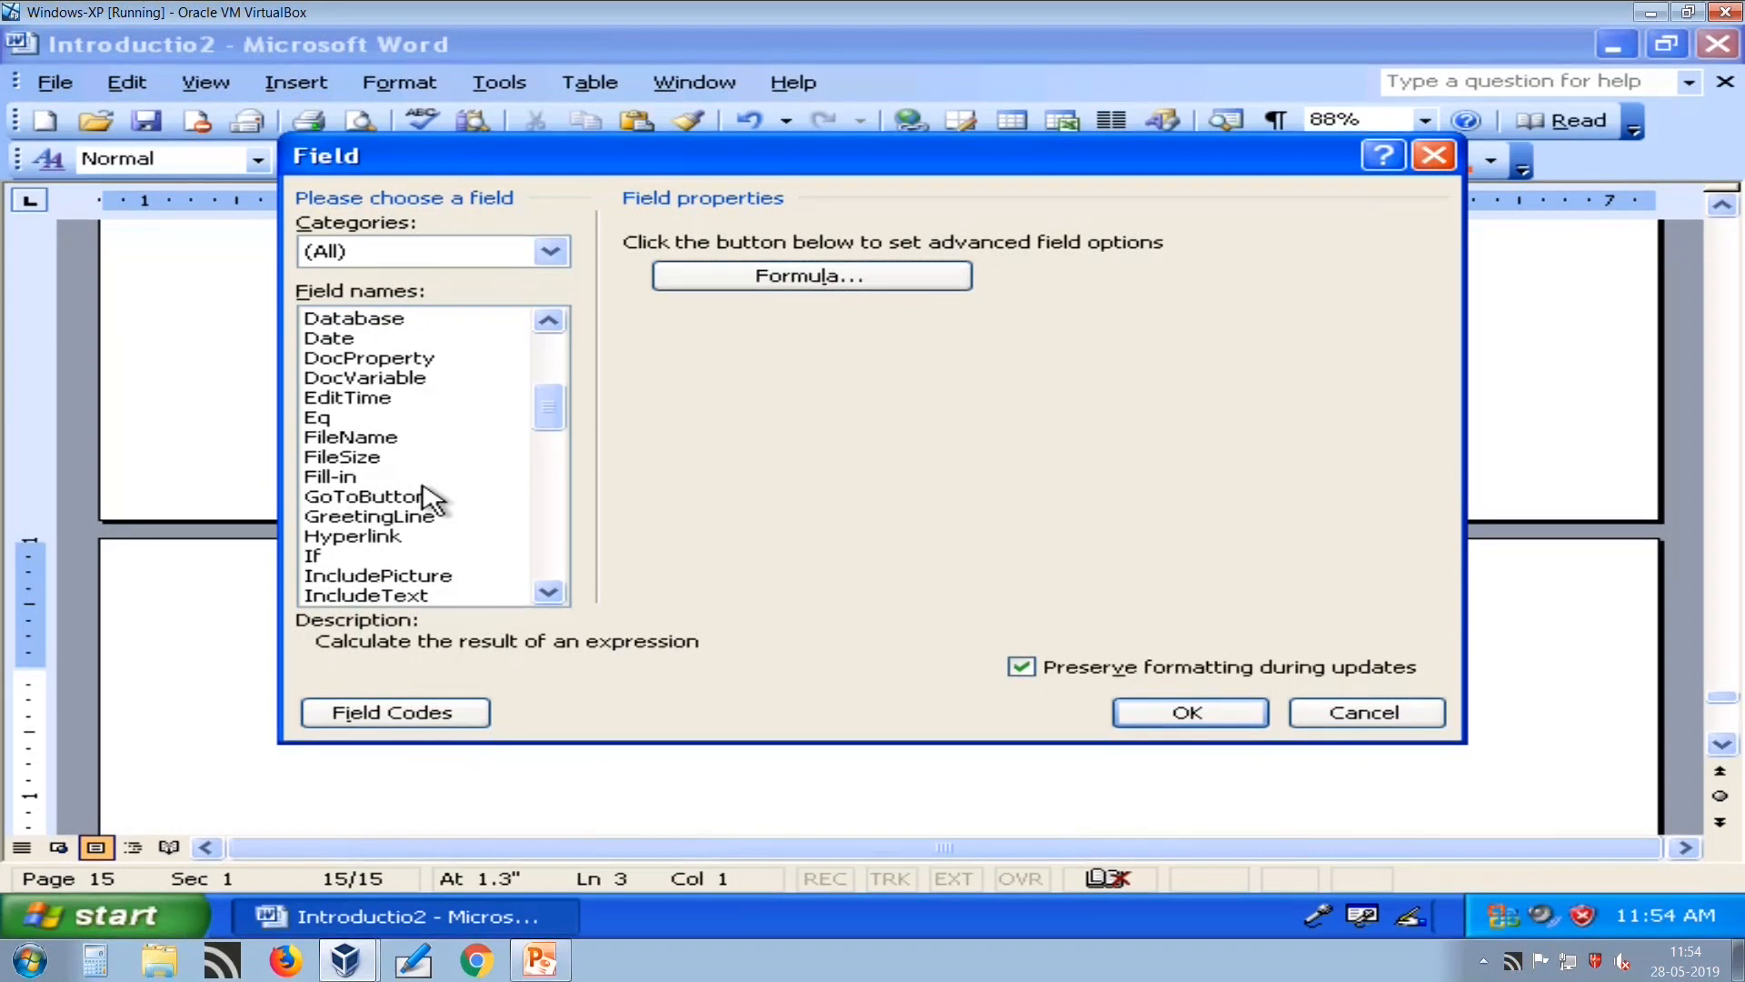
{"action": "scroll", "coordinate": [427, 498], "scroll_direction": "down", "scroll_amount": 2}
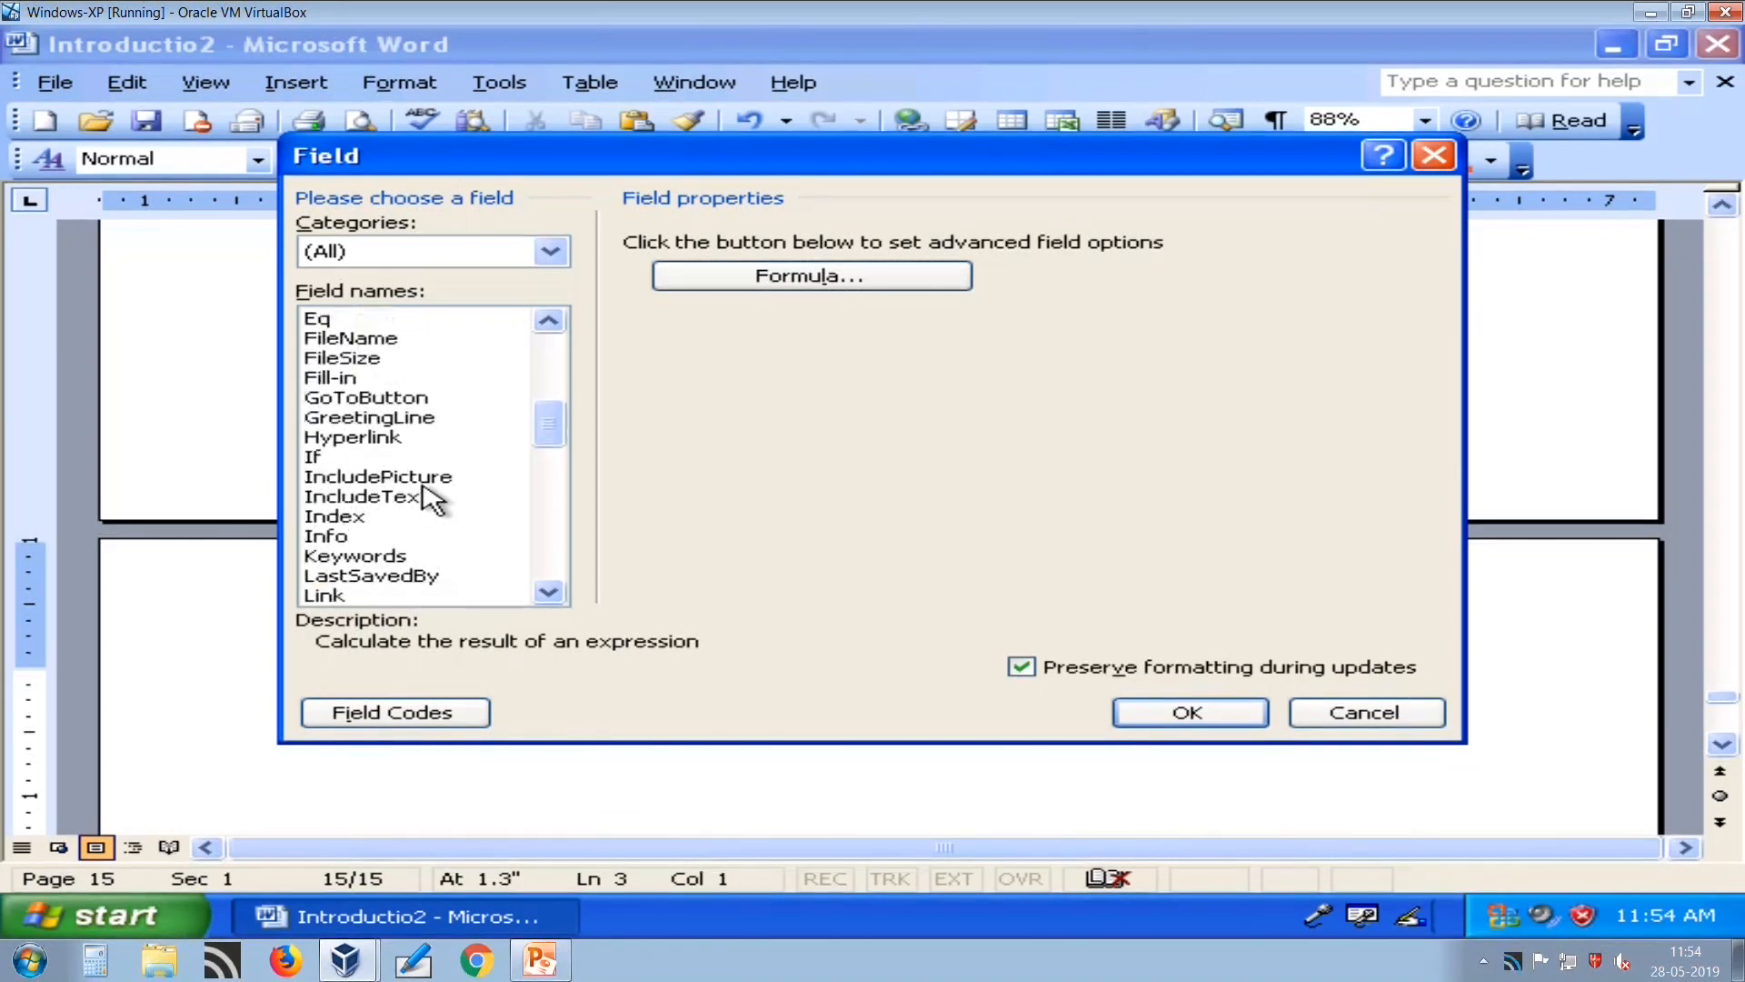
{"action": "left_click", "coordinate": [368, 360]}
{"action": "left_click", "coordinate": [1153, 712]}
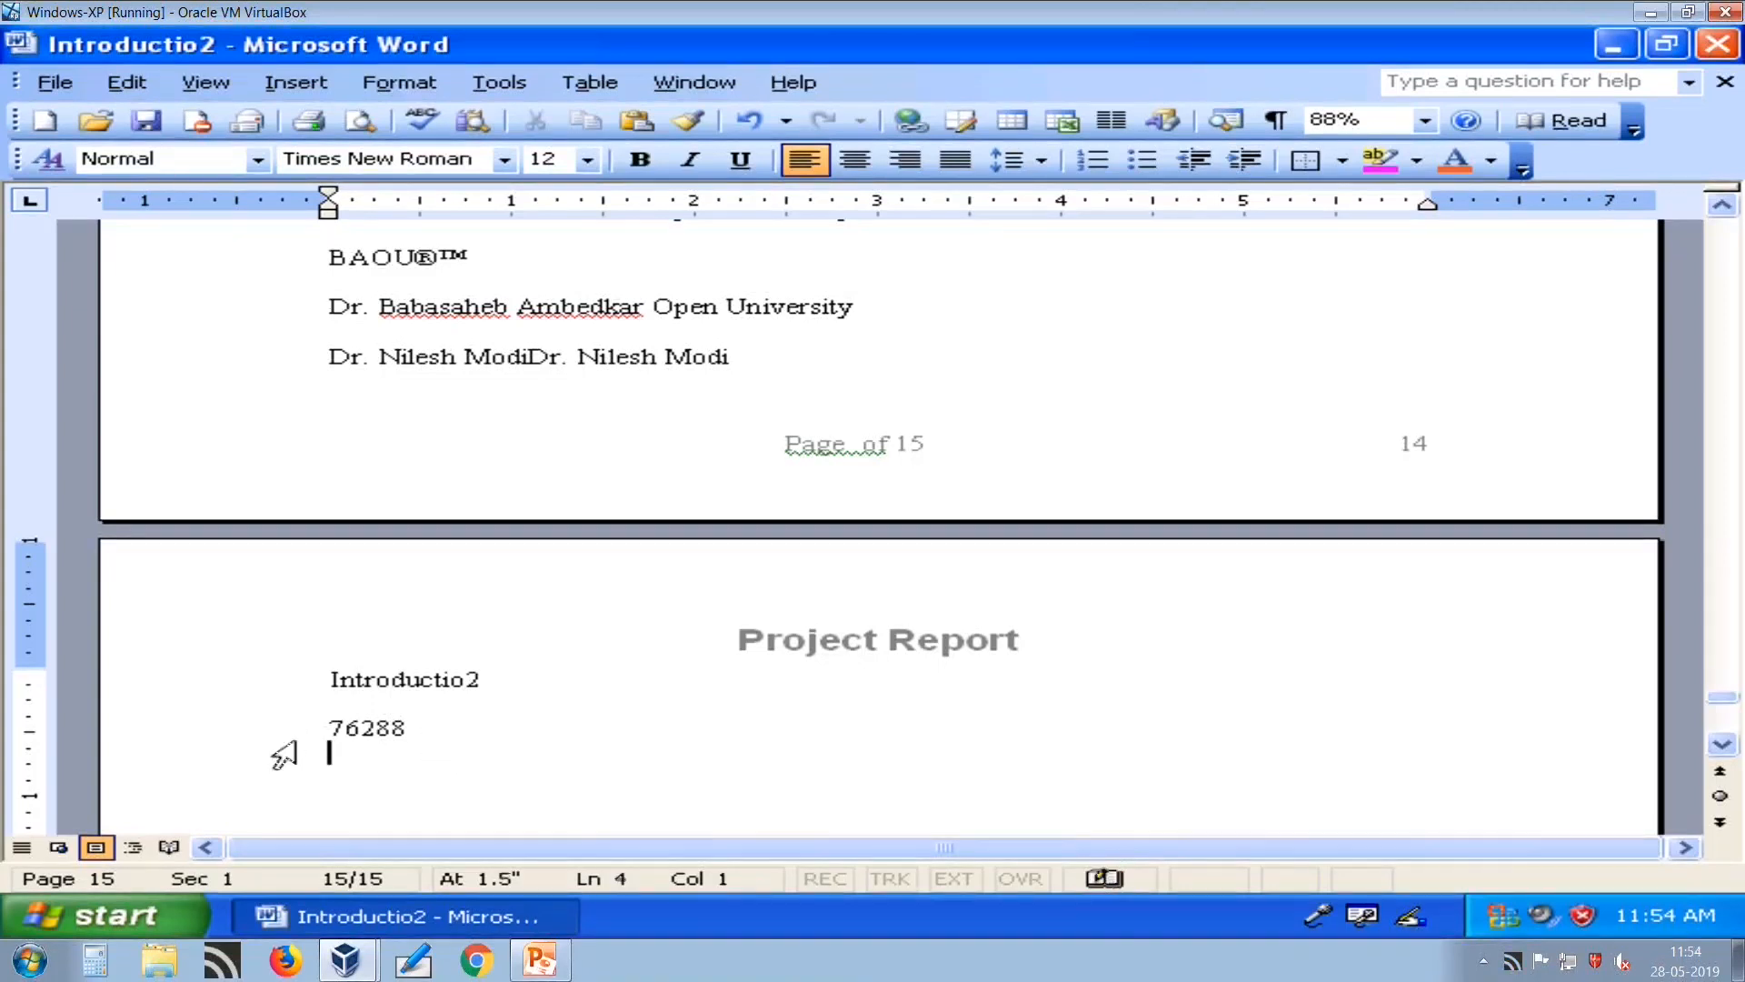
{"action": "left_click_drag", "start_coordinate": [329, 732], "coordinate": [406, 727]}
{"action": "left_click", "coordinate": [417, 730]}
{"action": "scroll", "coordinate": [434, 730], "scroll_direction": "down", "scroll_amount": 10}
{"action": "scroll", "coordinate": [460, 739], "scroll_direction": "up", "scroll_amount": 5}
{"action": "scroll", "coordinate": [459, 723], "scroll_direction": "up", "scroll_amount": 20}
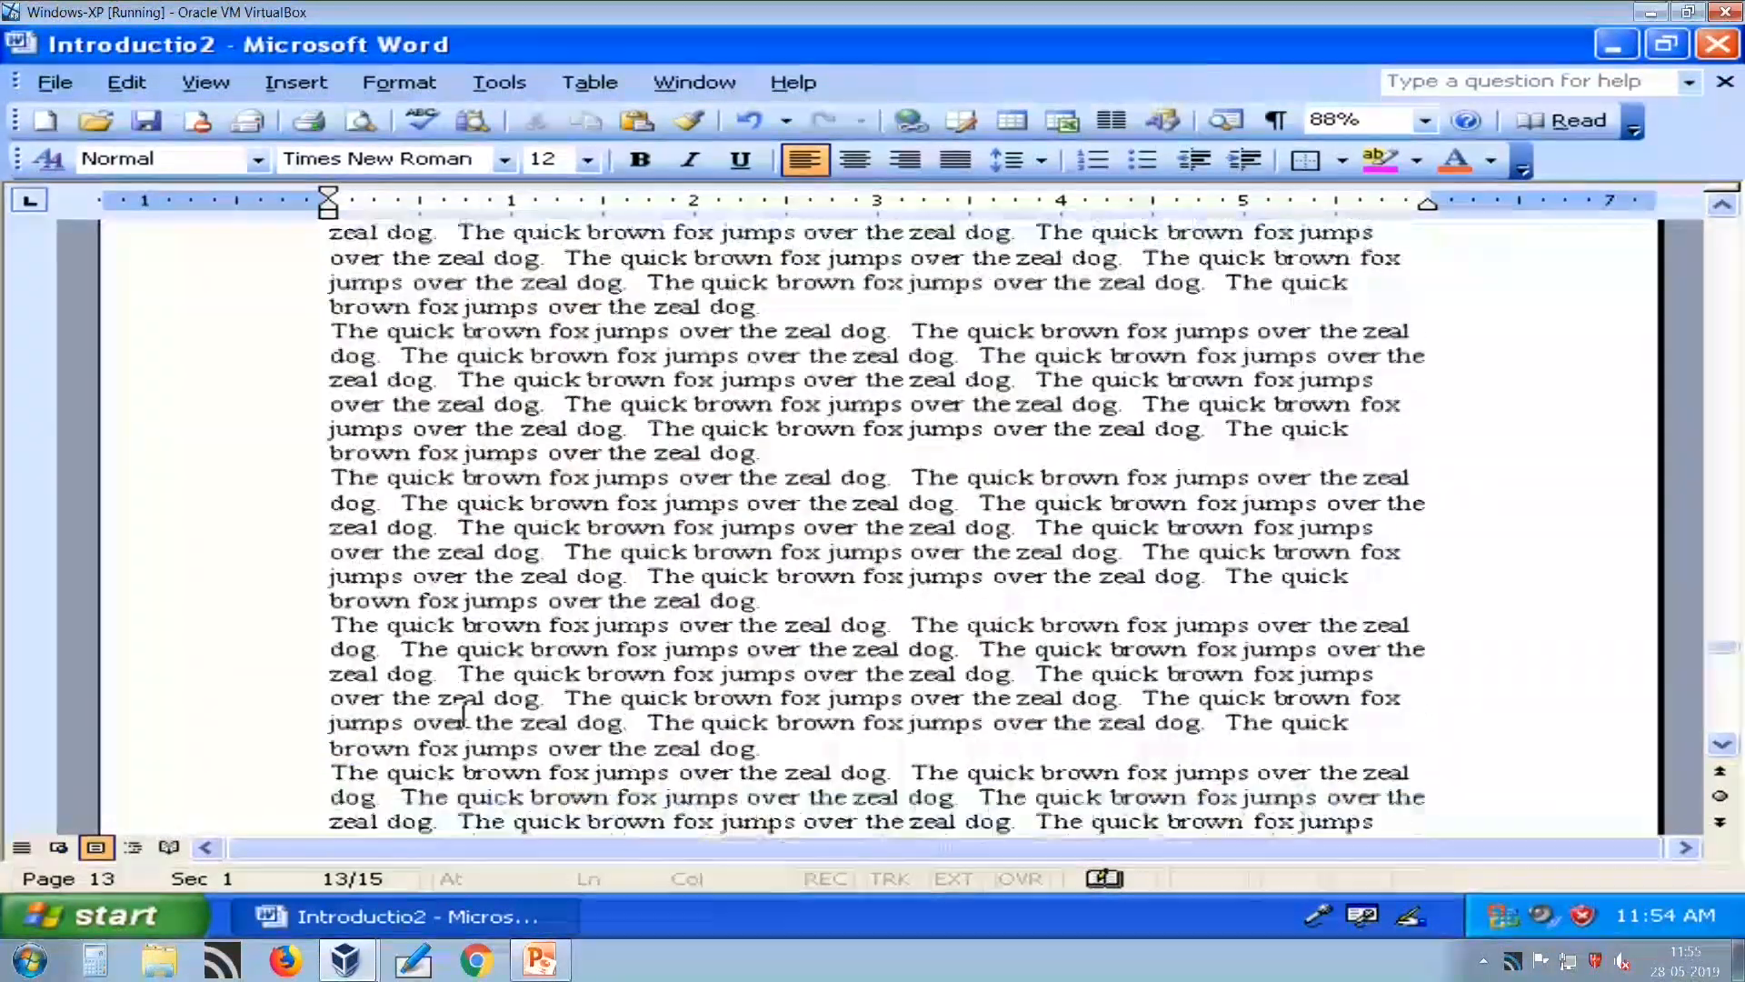
{"action": "scroll", "coordinate": [473, 731], "scroll_direction": "up", "scroll_amount": 18}
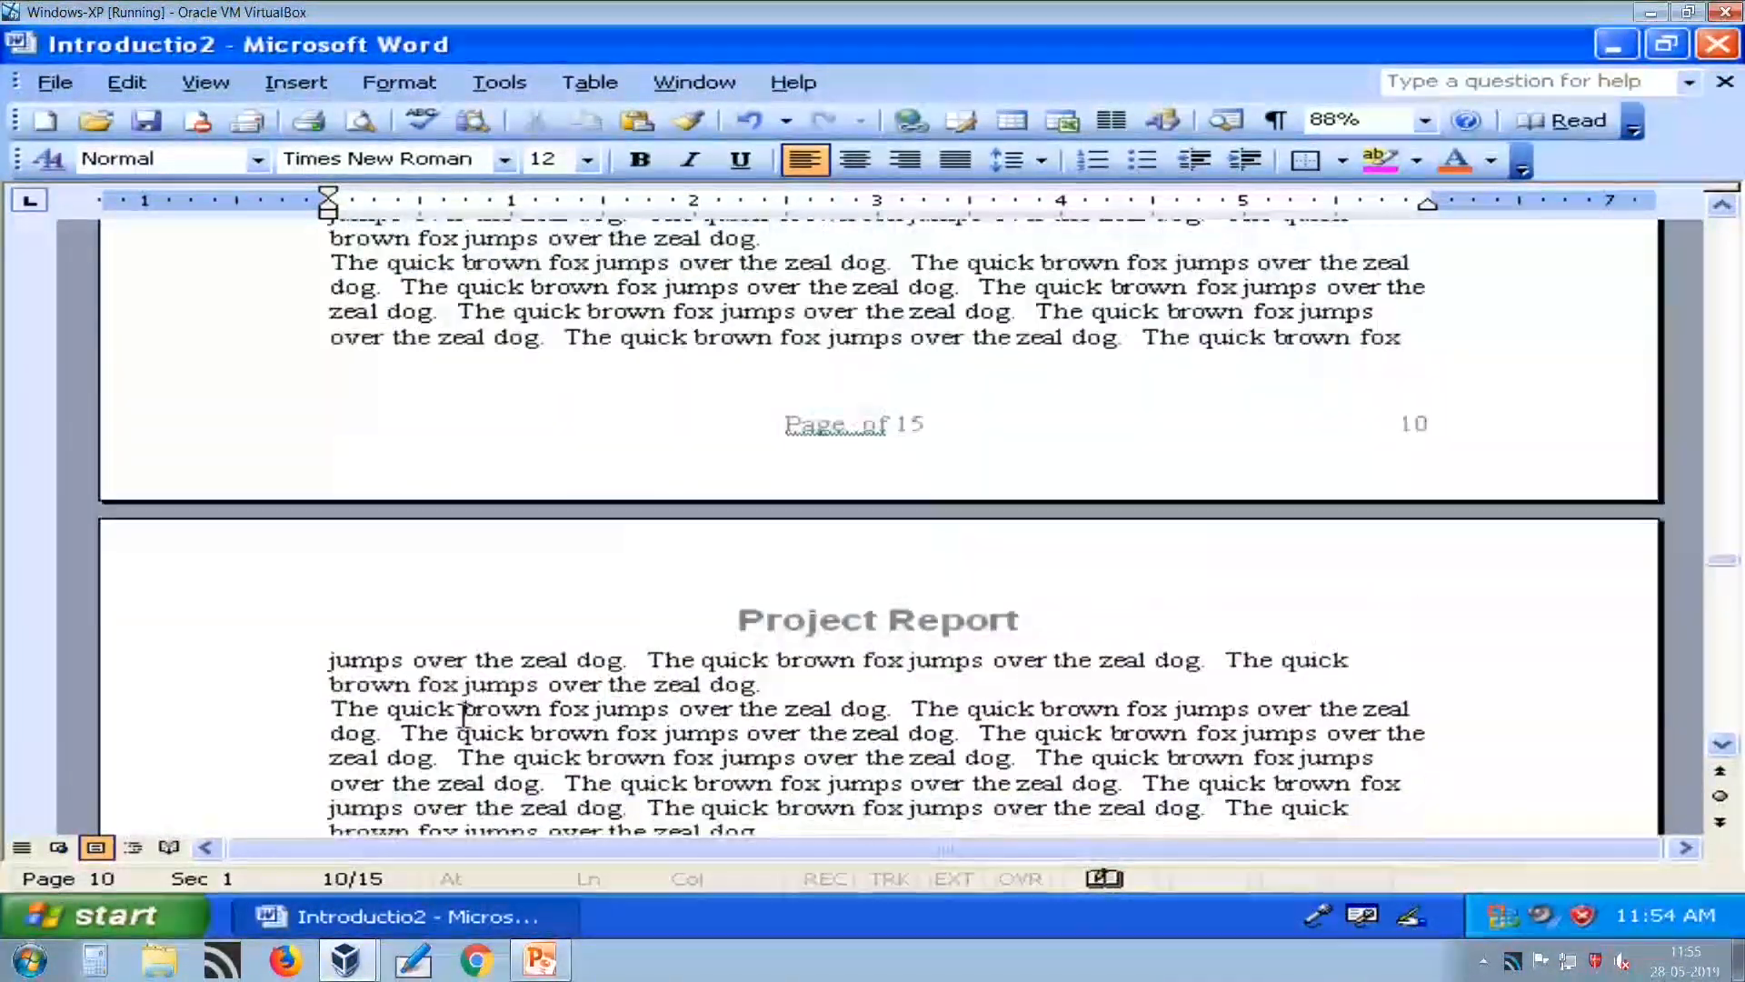
{"action": "scroll", "coordinate": [465, 714], "scroll_direction": "up", "scroll_amount": 18}
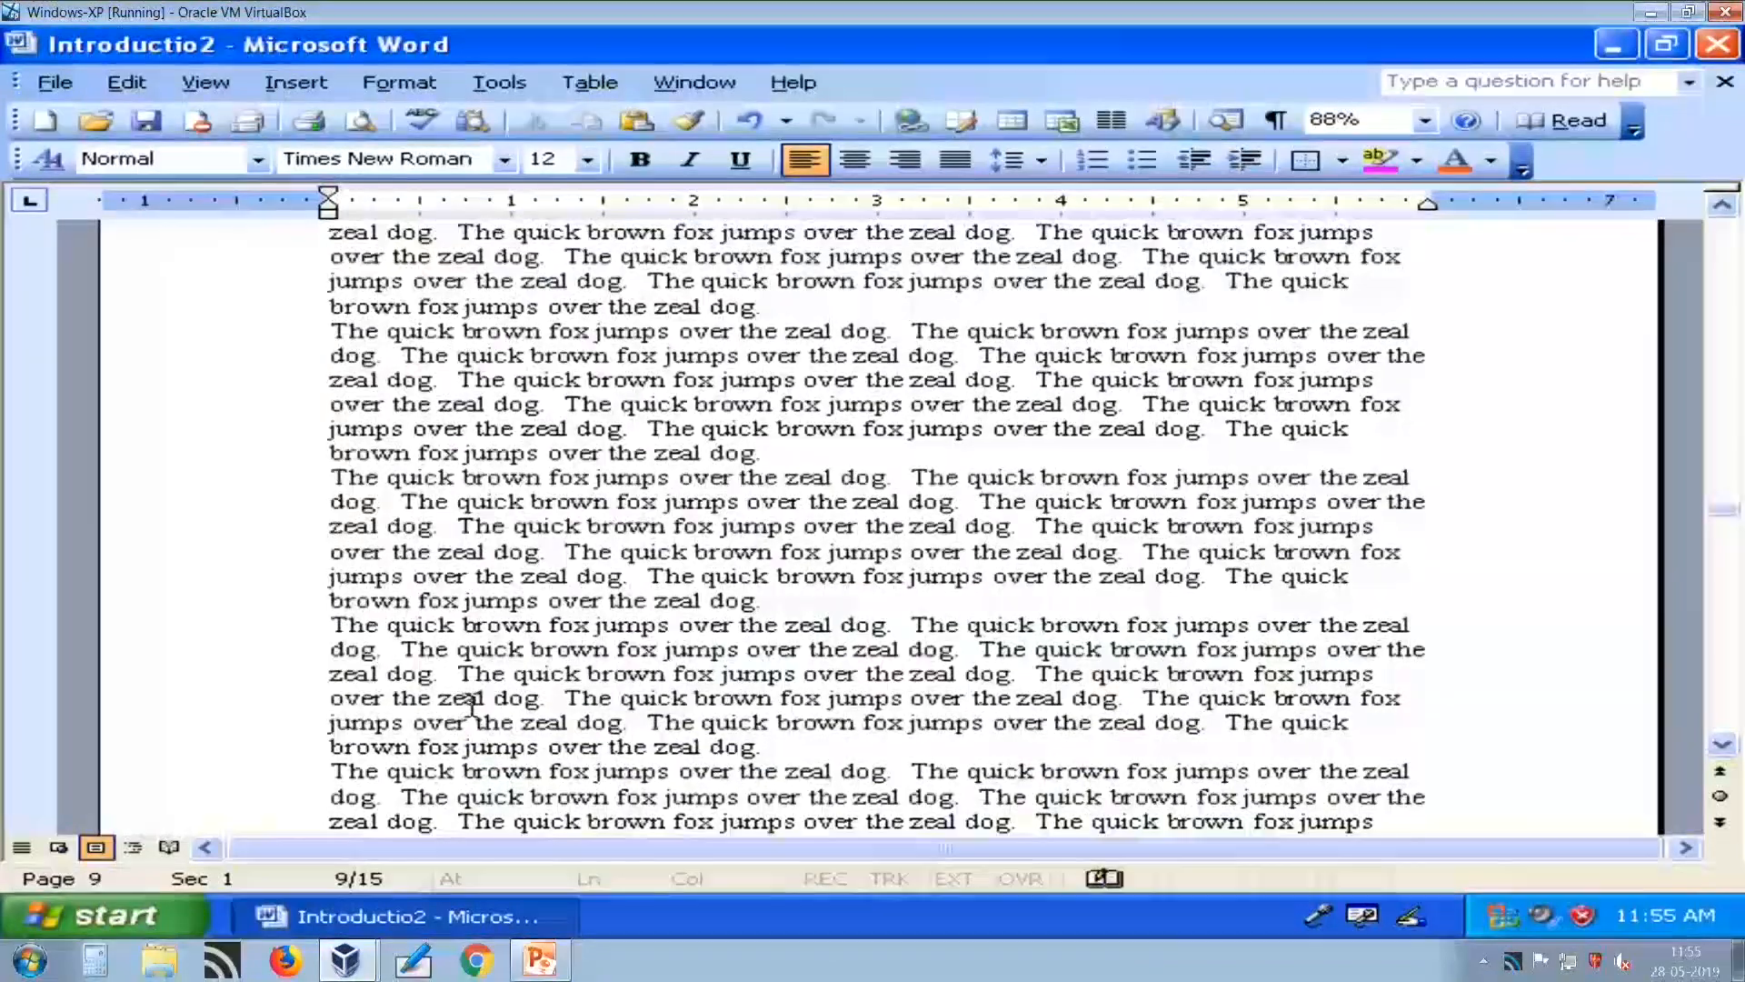
{"action": "scroll", "coordinate": [482, 720], "scroll_direction": "up", "scroll_amount": 3}
Open the Symbol dialog and examine the recently used euro, pound, yen, copyright, registered and trademark signs.
{"action": "left_click", "coordinate": [205, 82]}
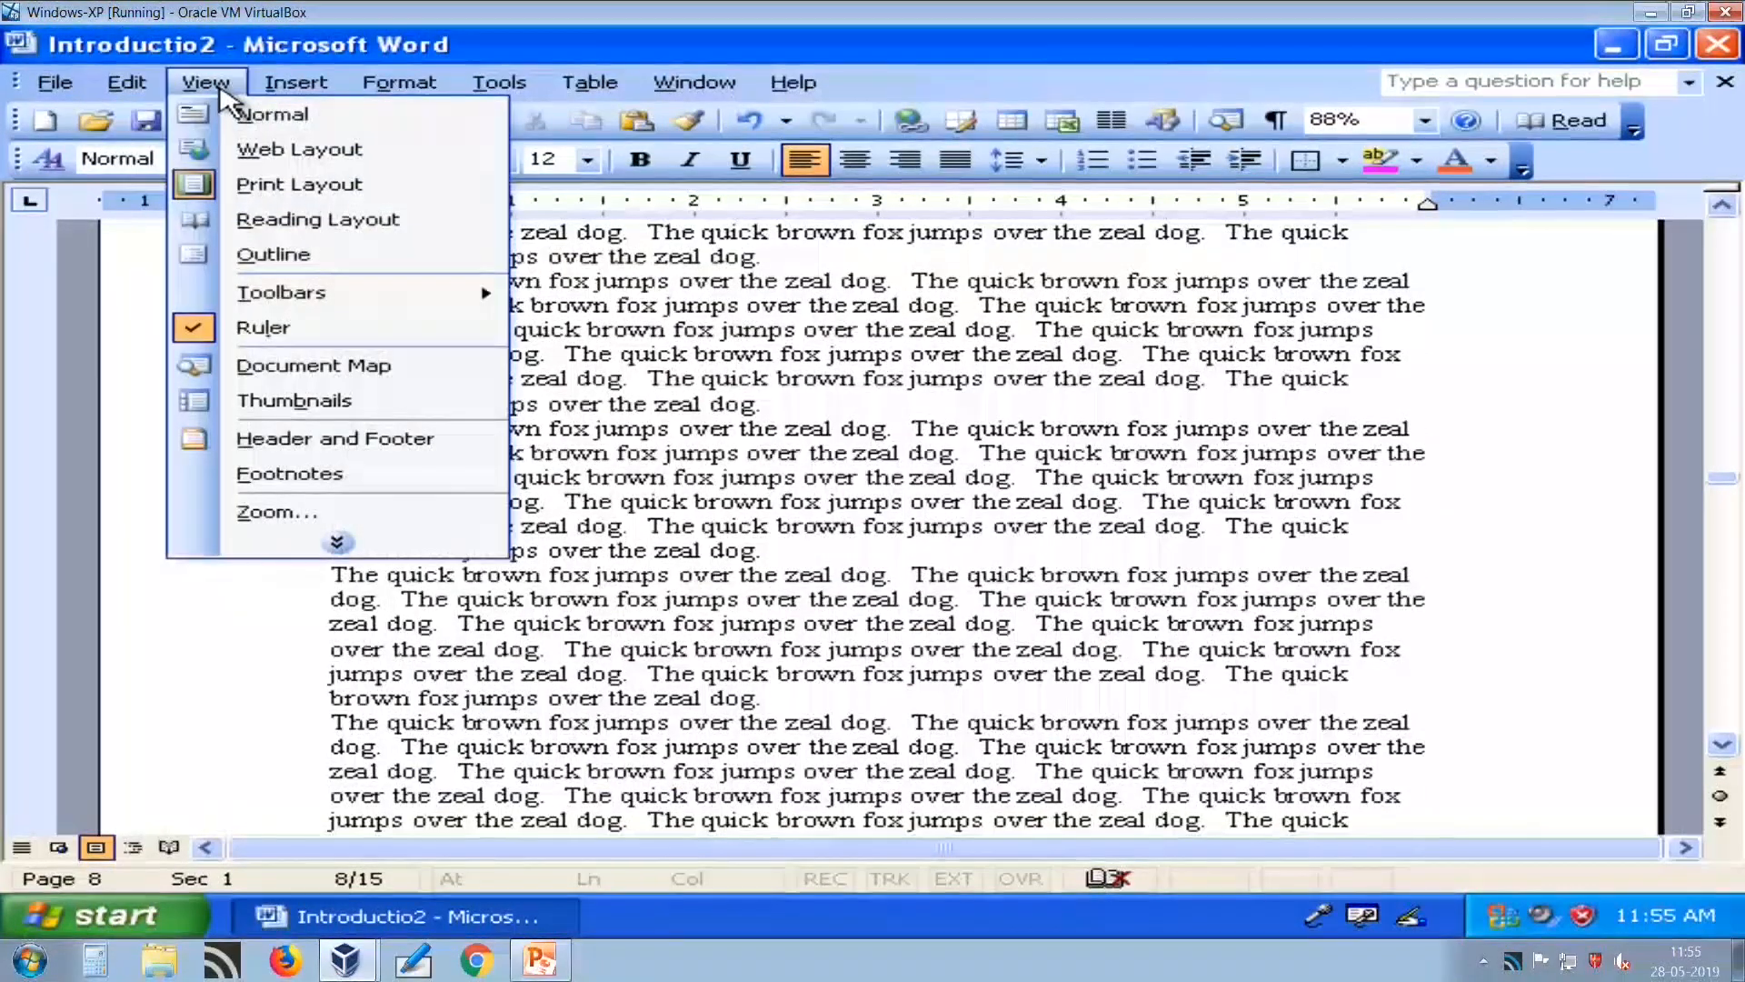
{"action": "mouse_move", "coordinate": [289, 91]}
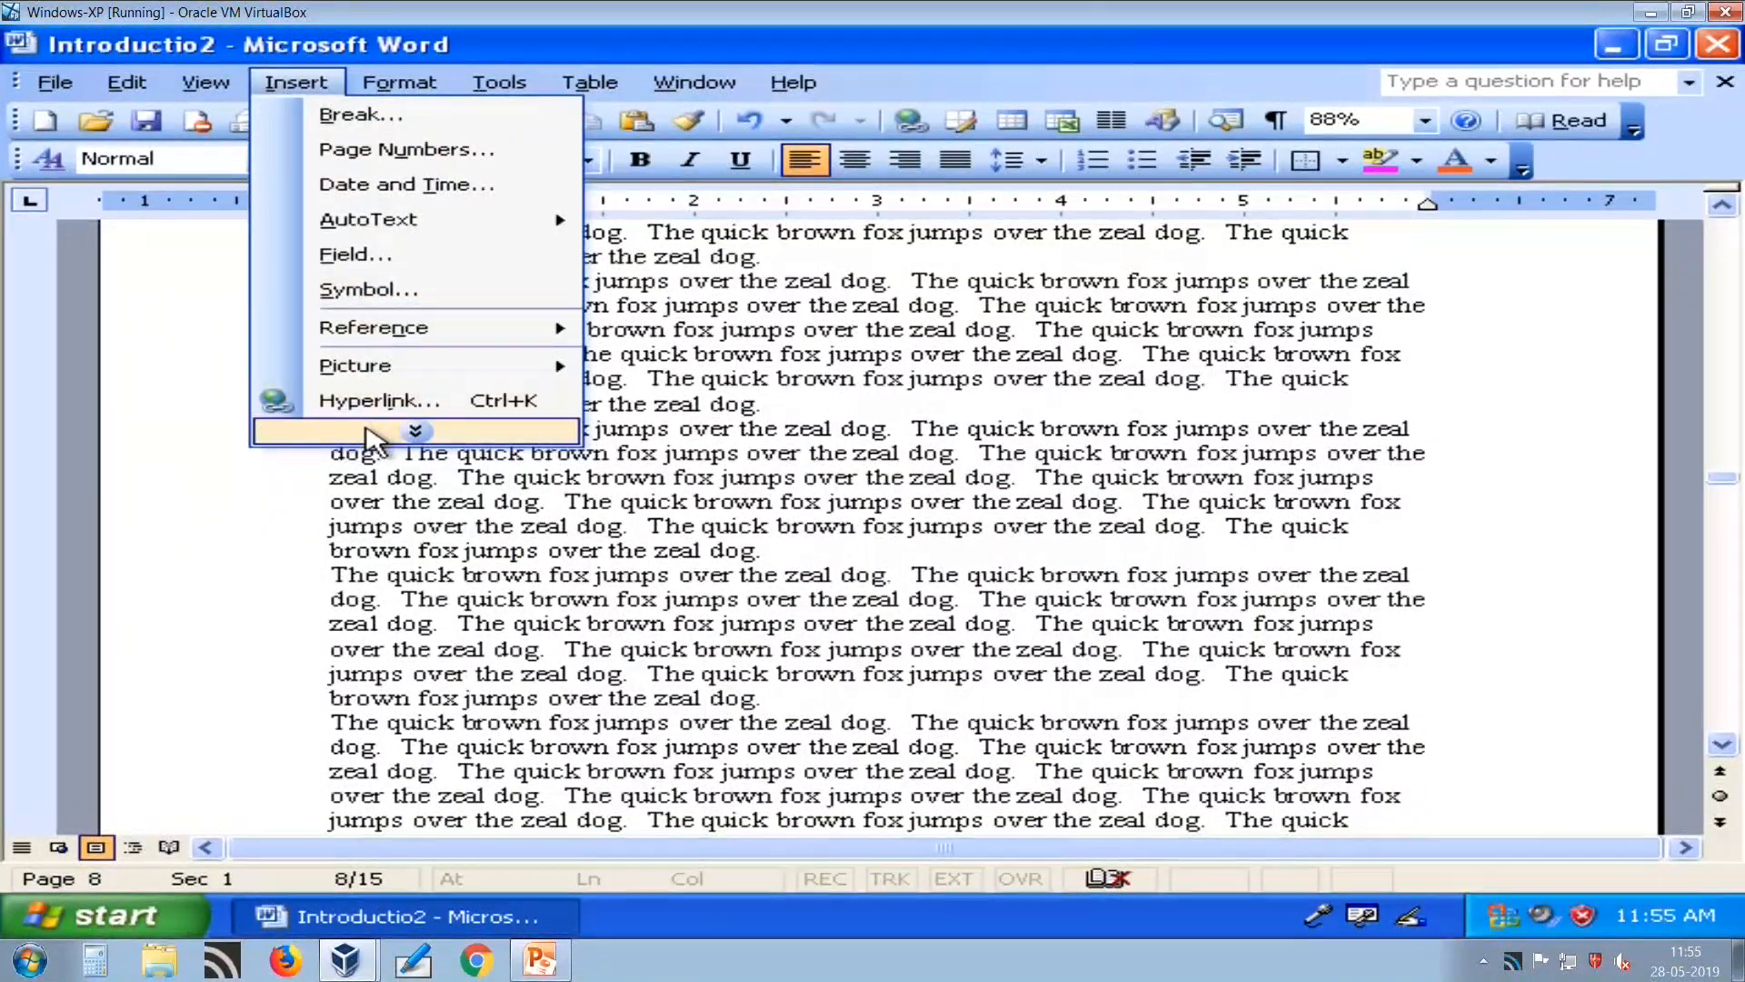
{"action": "mouse_move", "coordinate": [373, 429]}
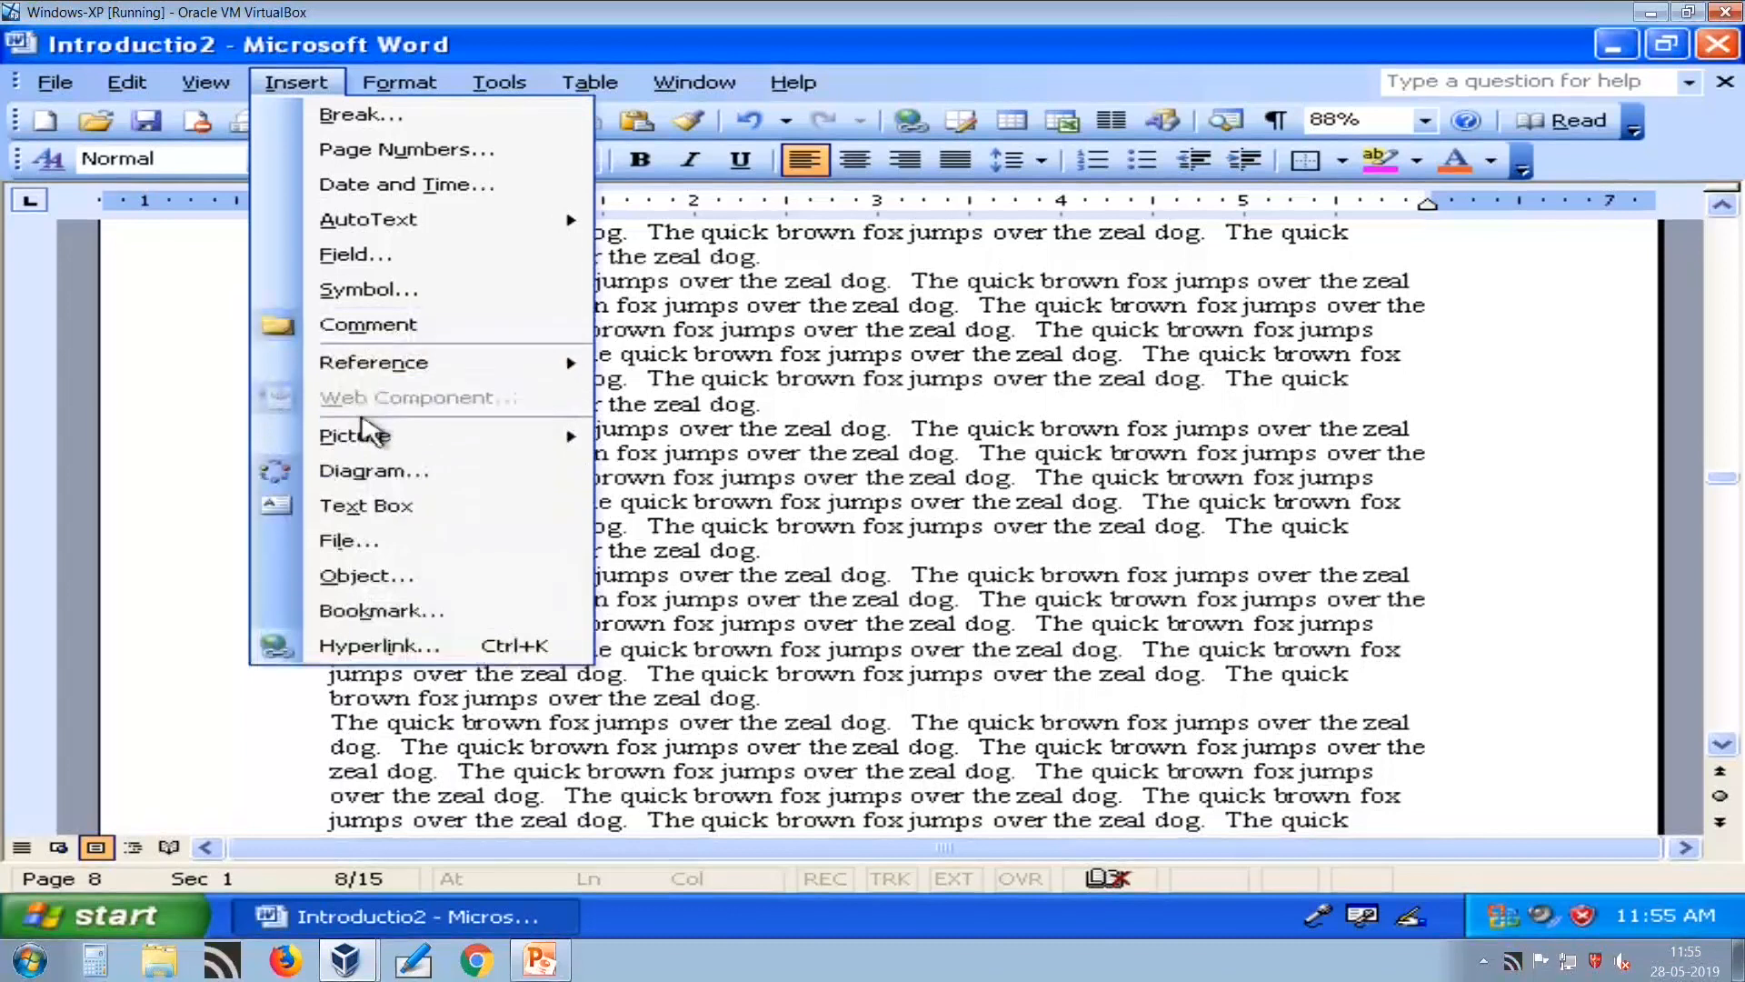
{"action": "left_click", "coordinate": [359, 291]}
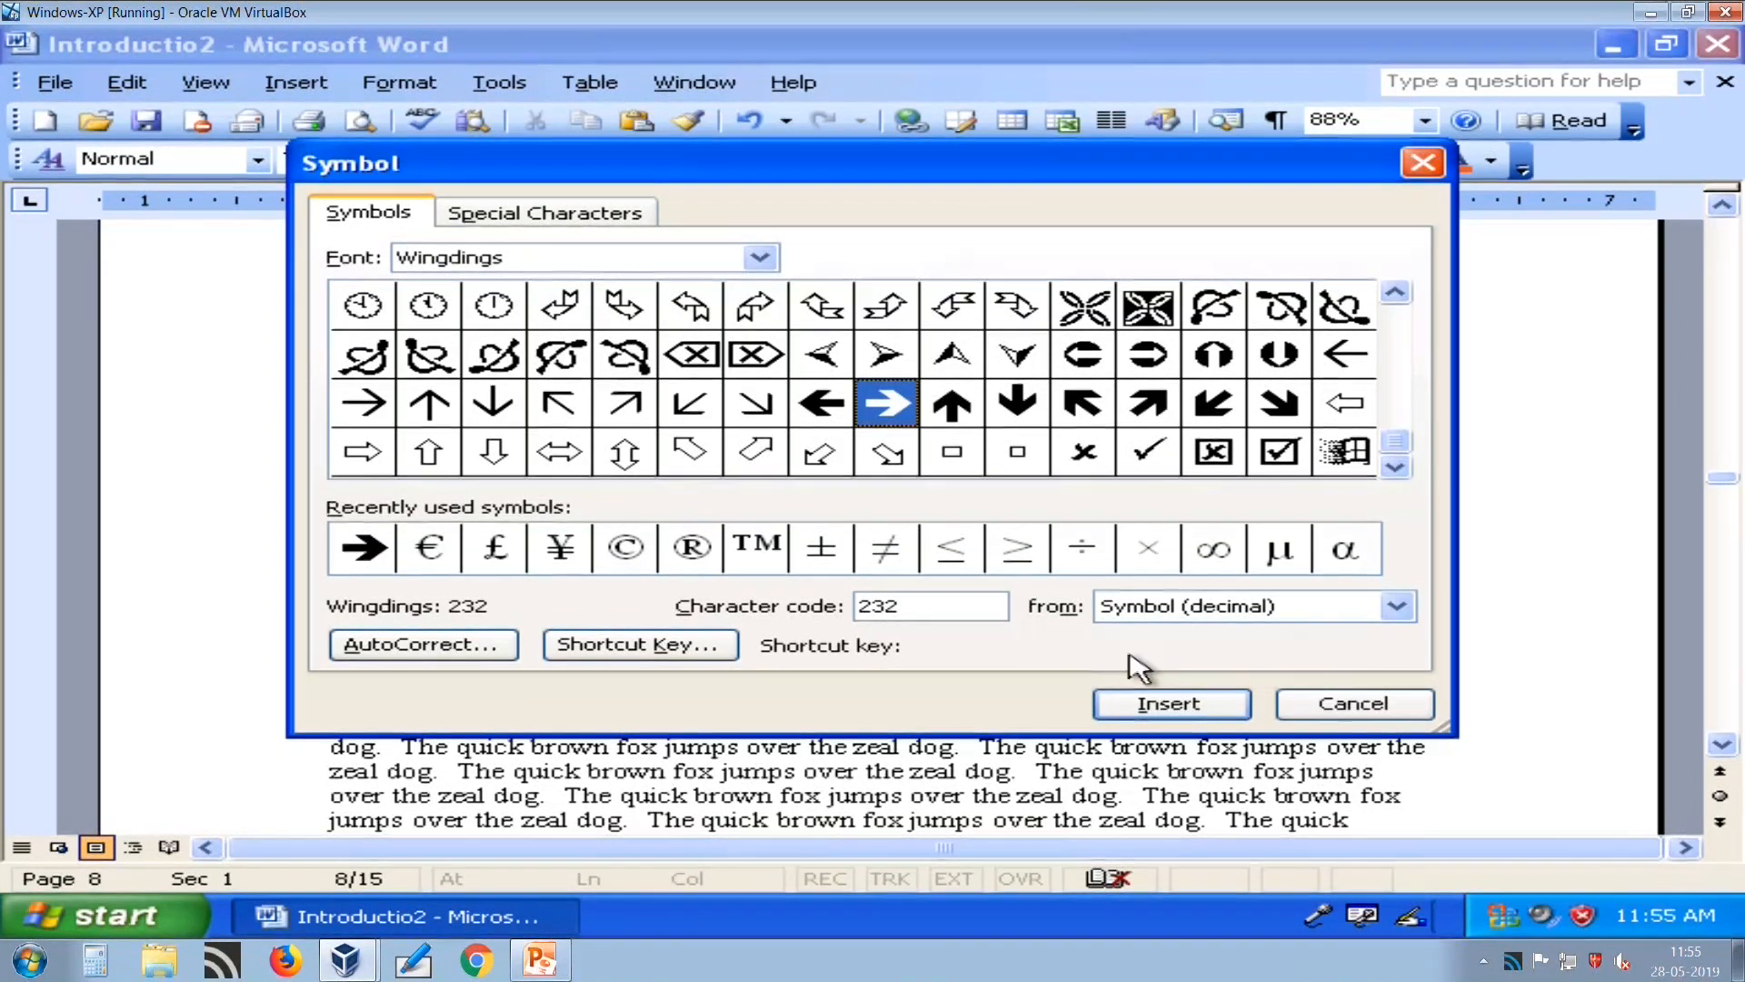
{"action": "left_click", "coordinate": [440, 555]}
{"action": "left_click", "coordinate": [509, 559]}
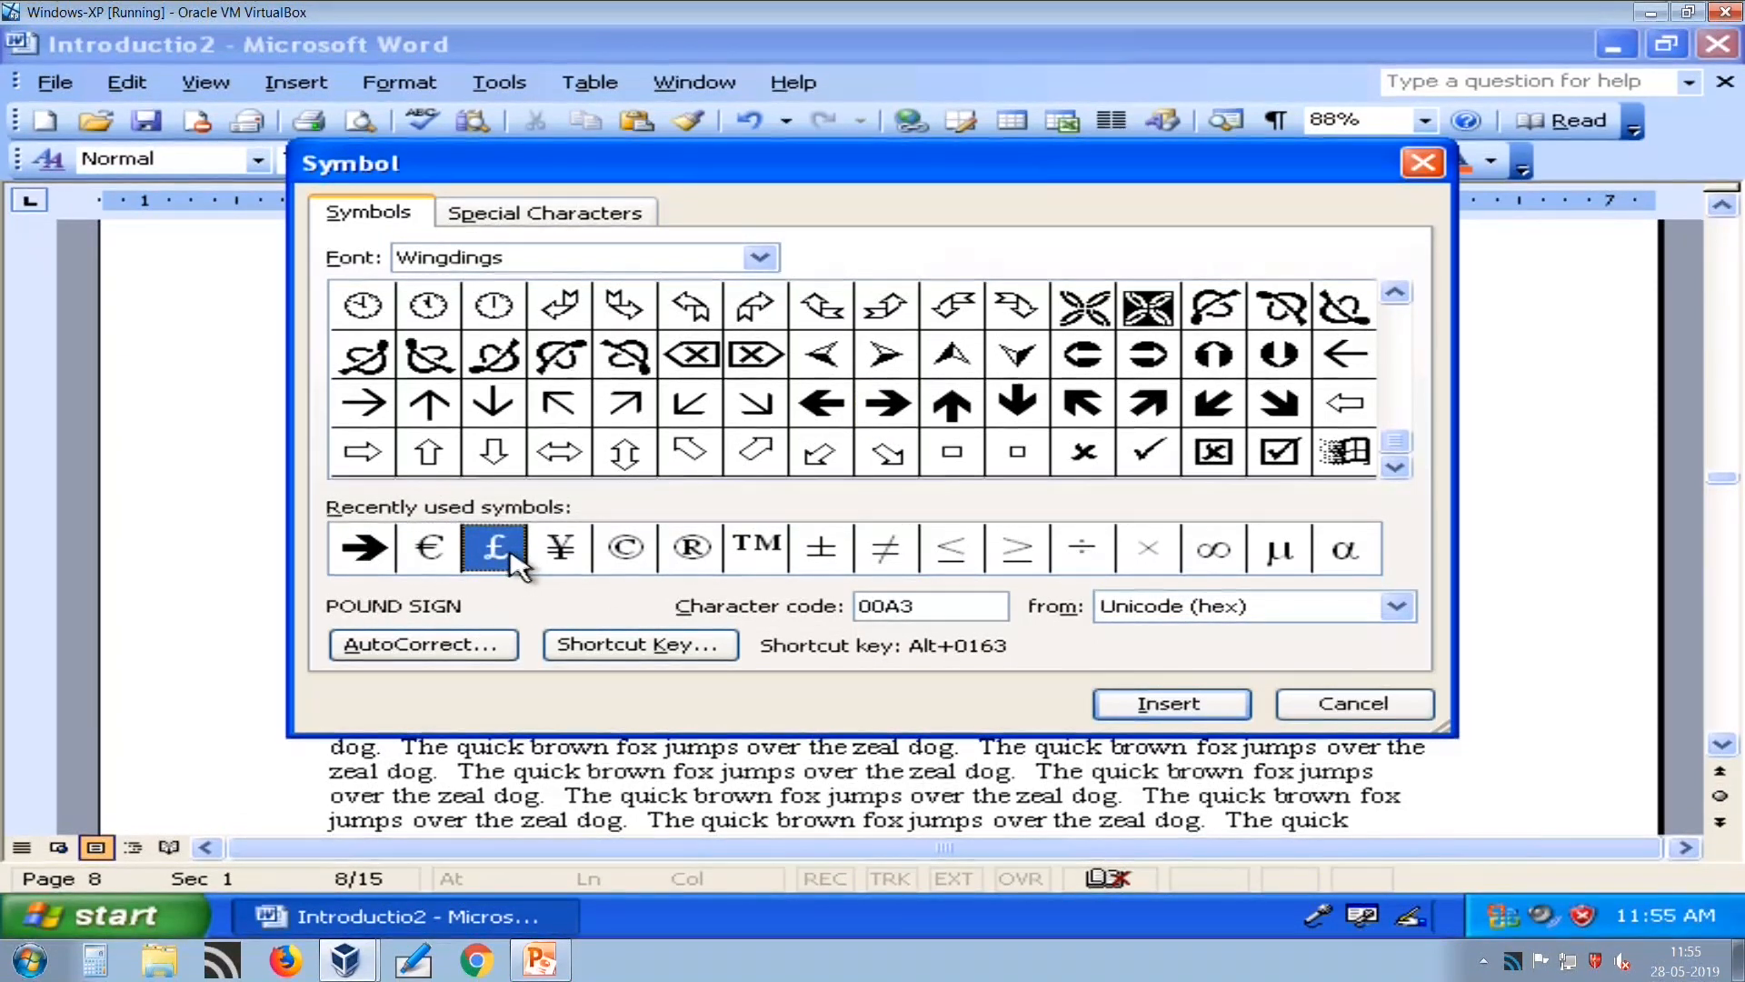
{"action": "left_click", "coordinate": [558, 550]}
{"action": "left_click", "coordinate": [488, 558]}
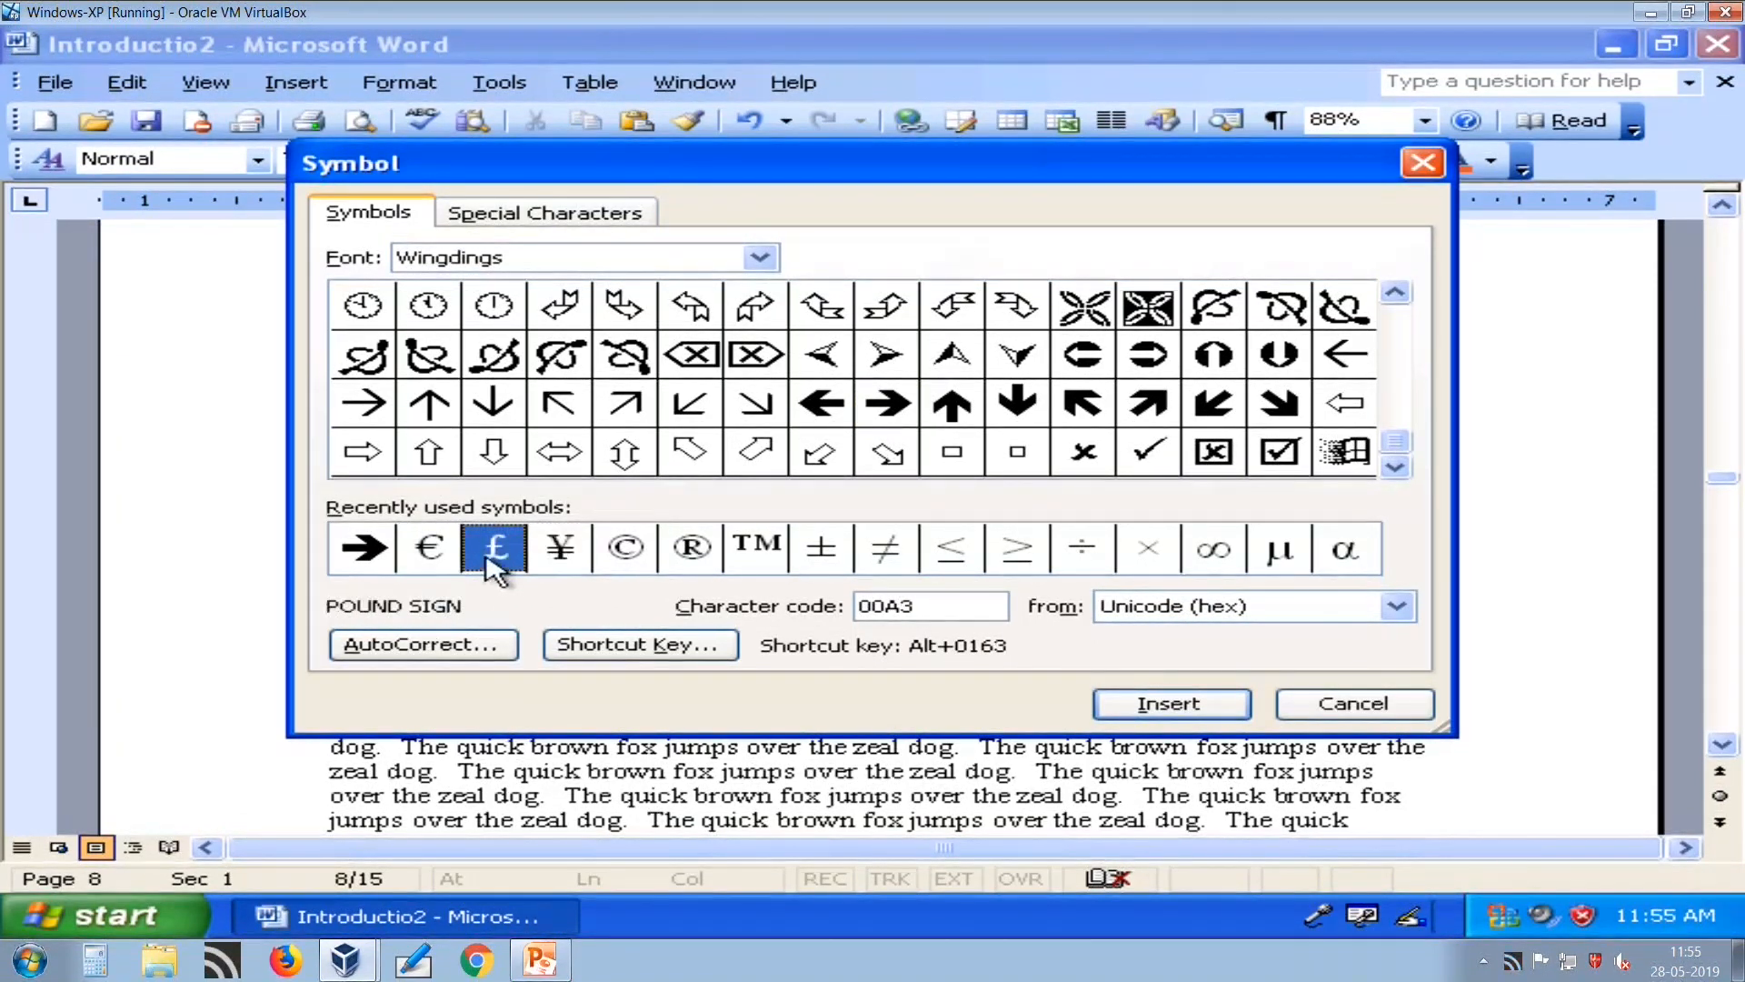
{"action": "left_click", "coordinate": [443, 553]}
{"action": "left_click", "coordinate": [558, 555]}
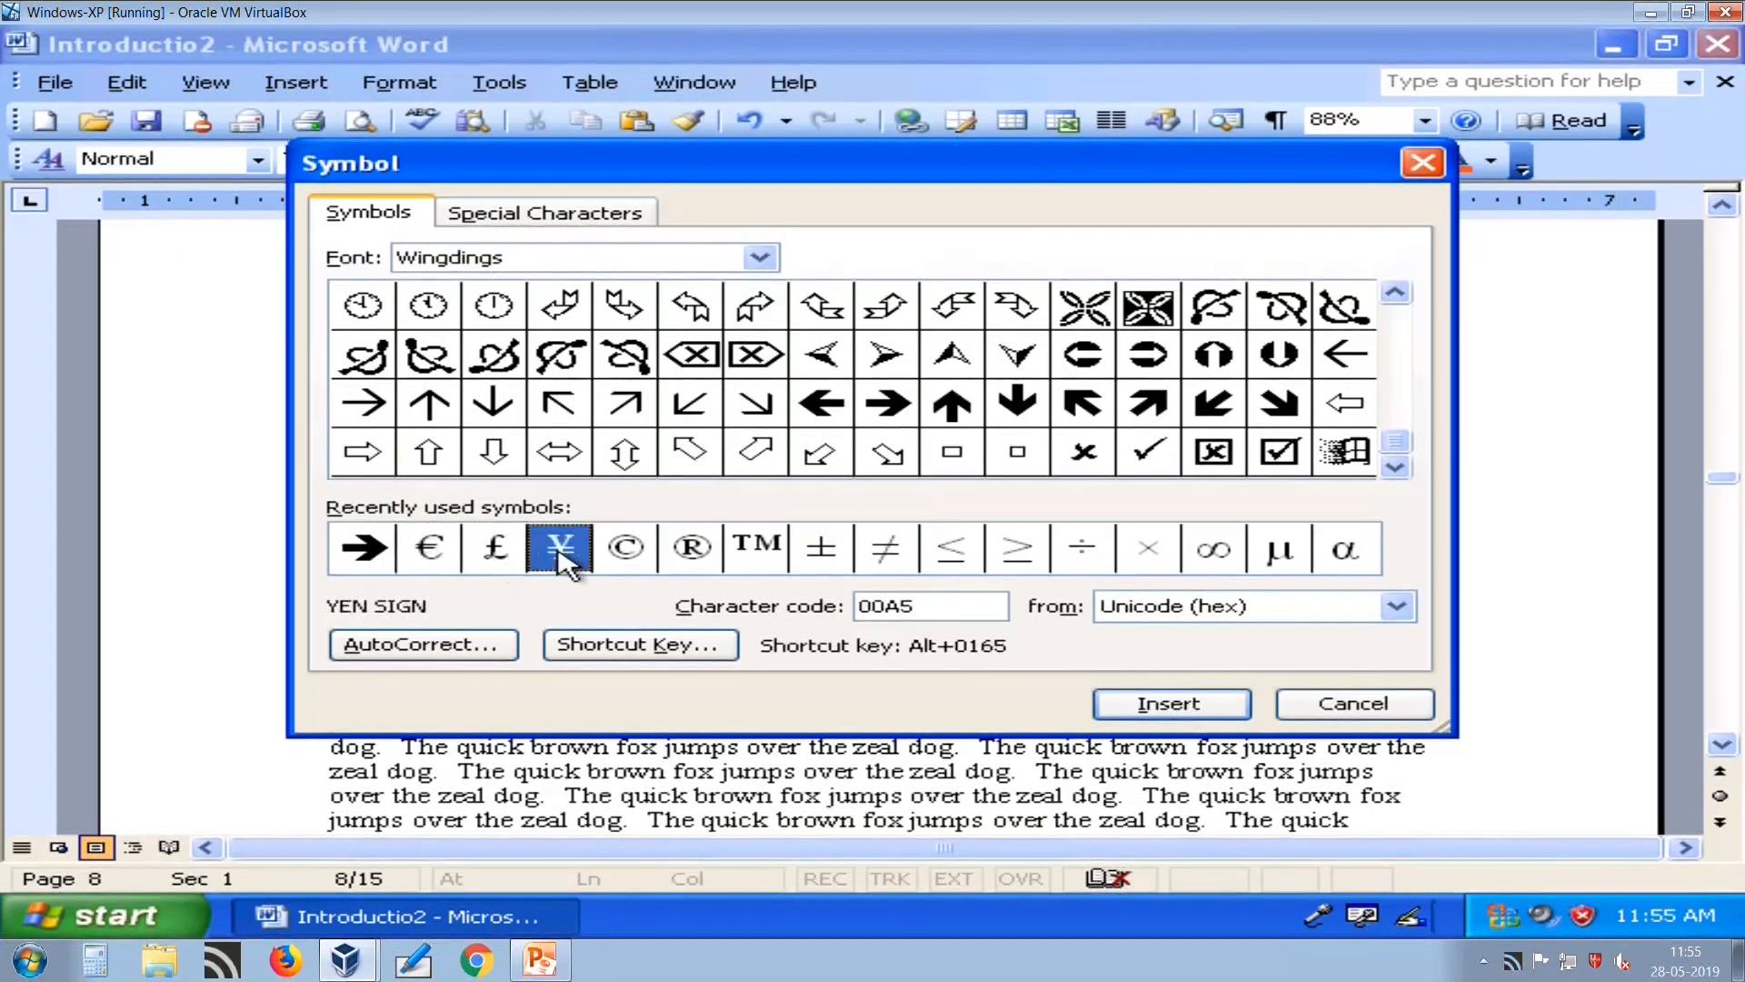
{"action": "left_click", "coordinate": [622, 552]}
{"action": "left_click", "coordinate": [689, 553]}
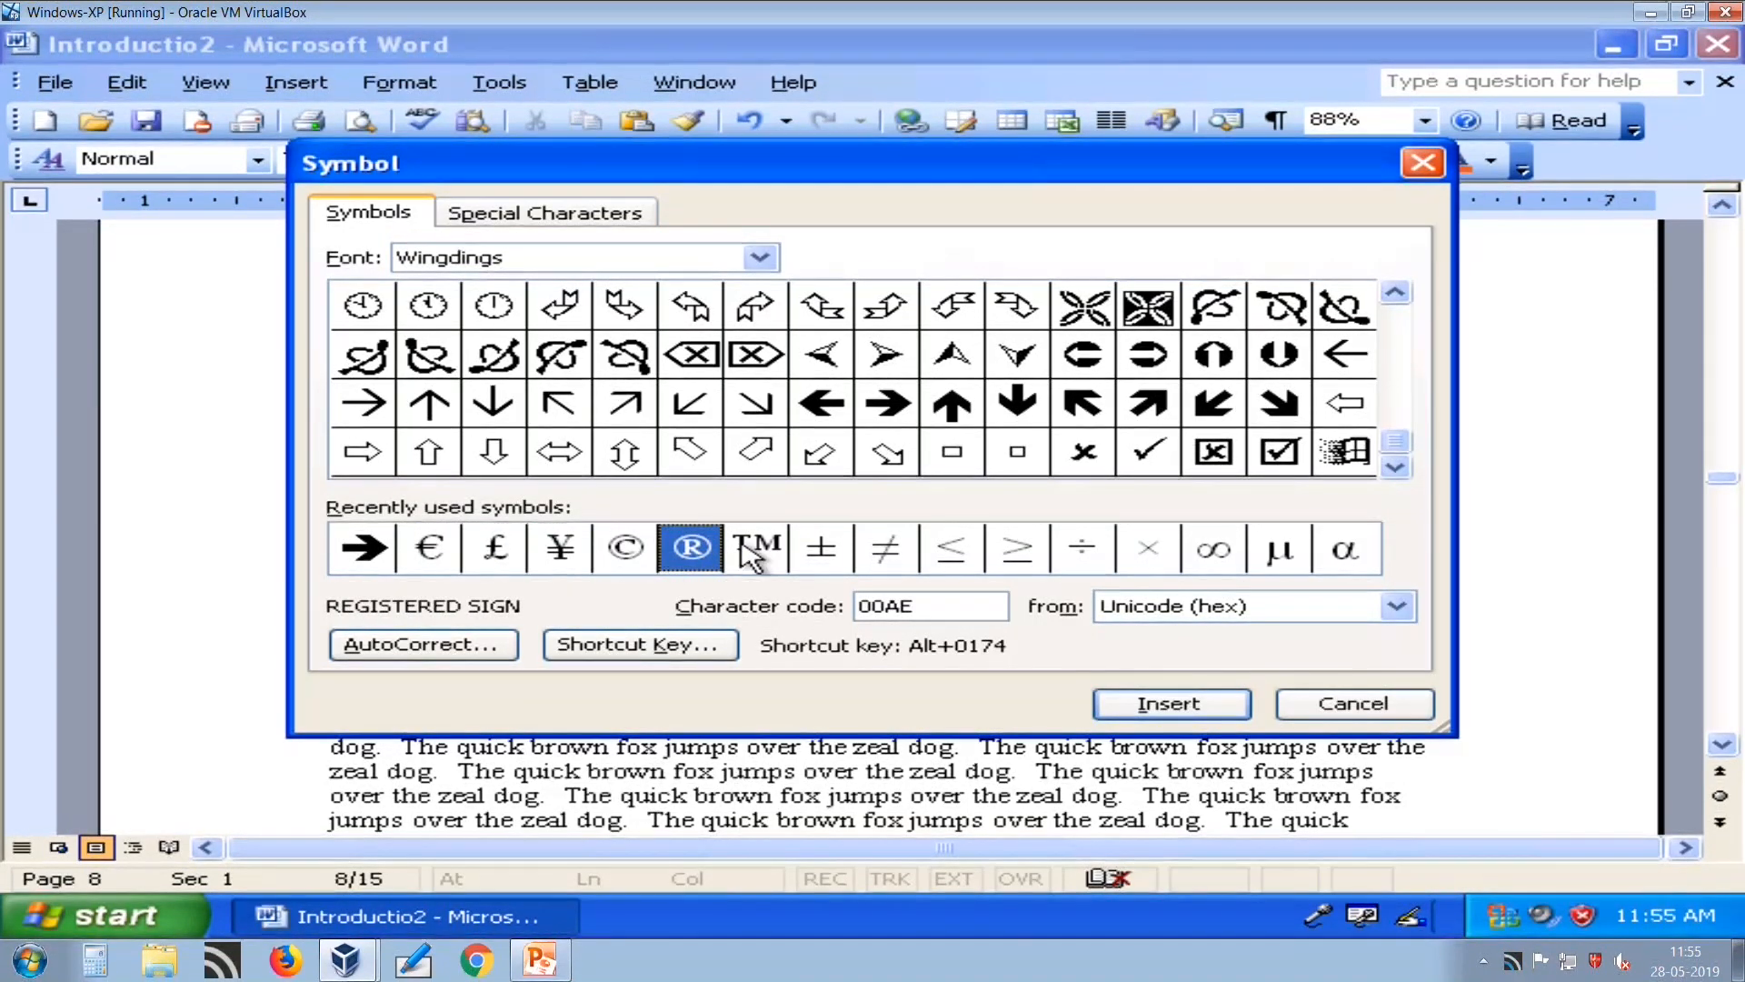
{"action": "left_click", "coordinate": [769, 550]}
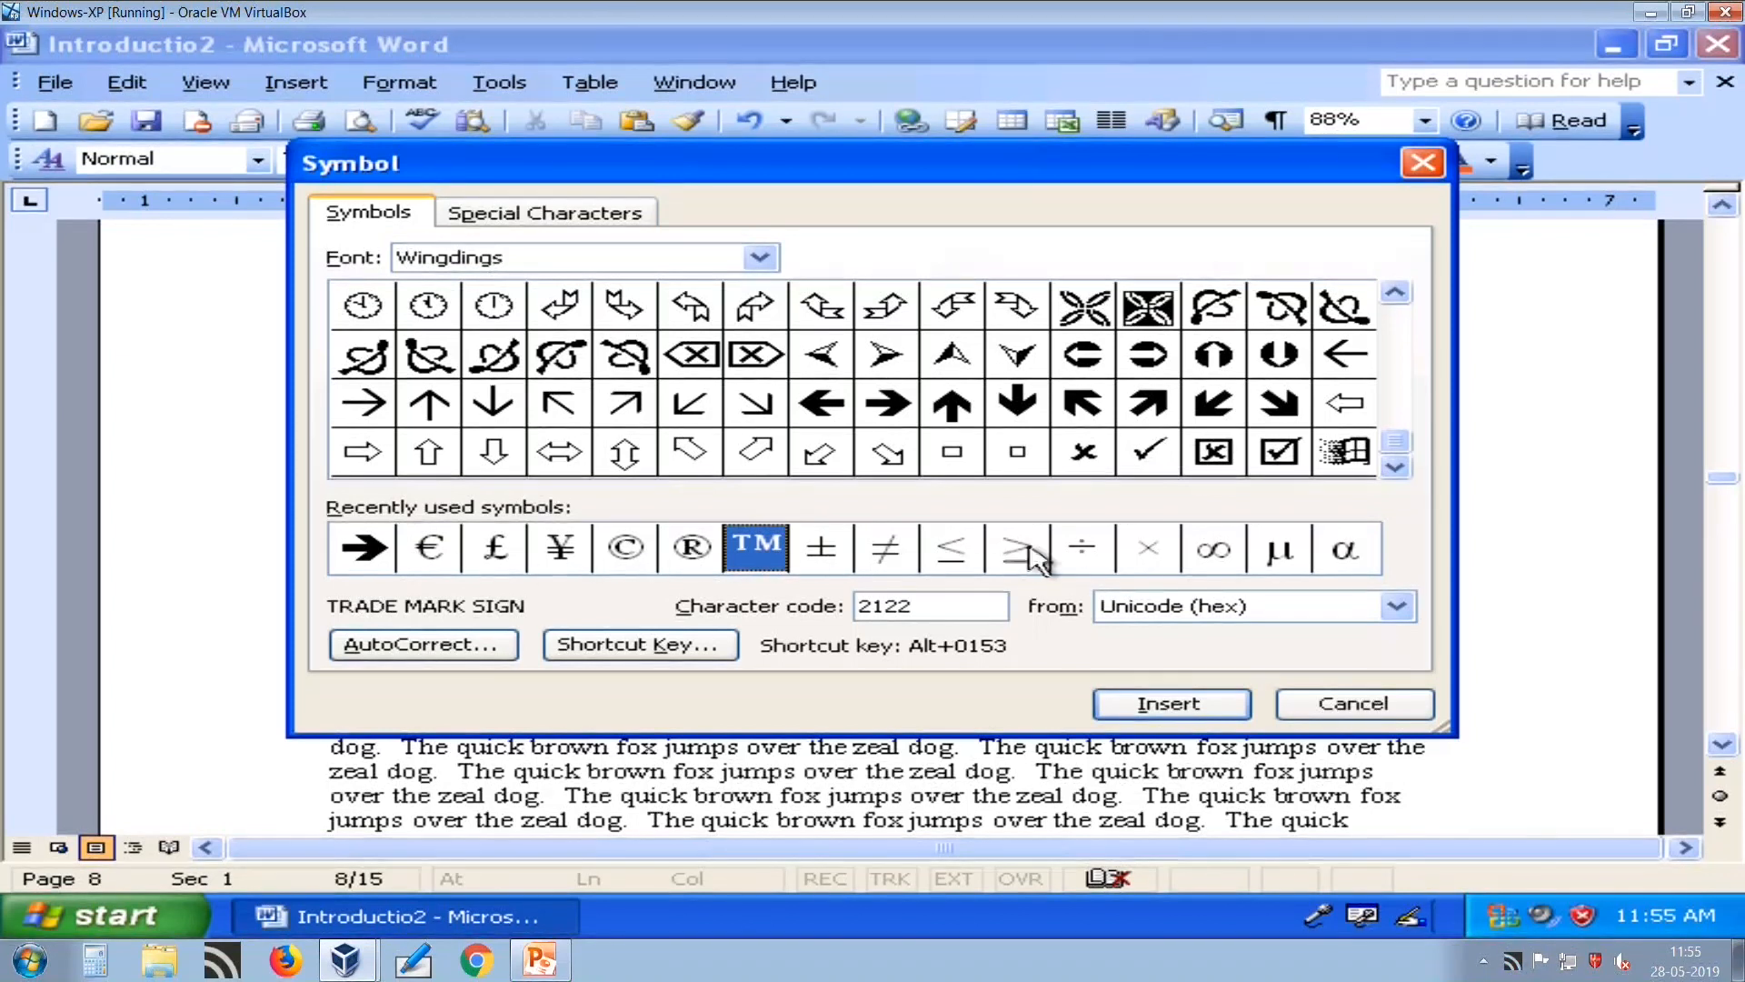
{"action": "left_click", "coordinate": [757, 259]}
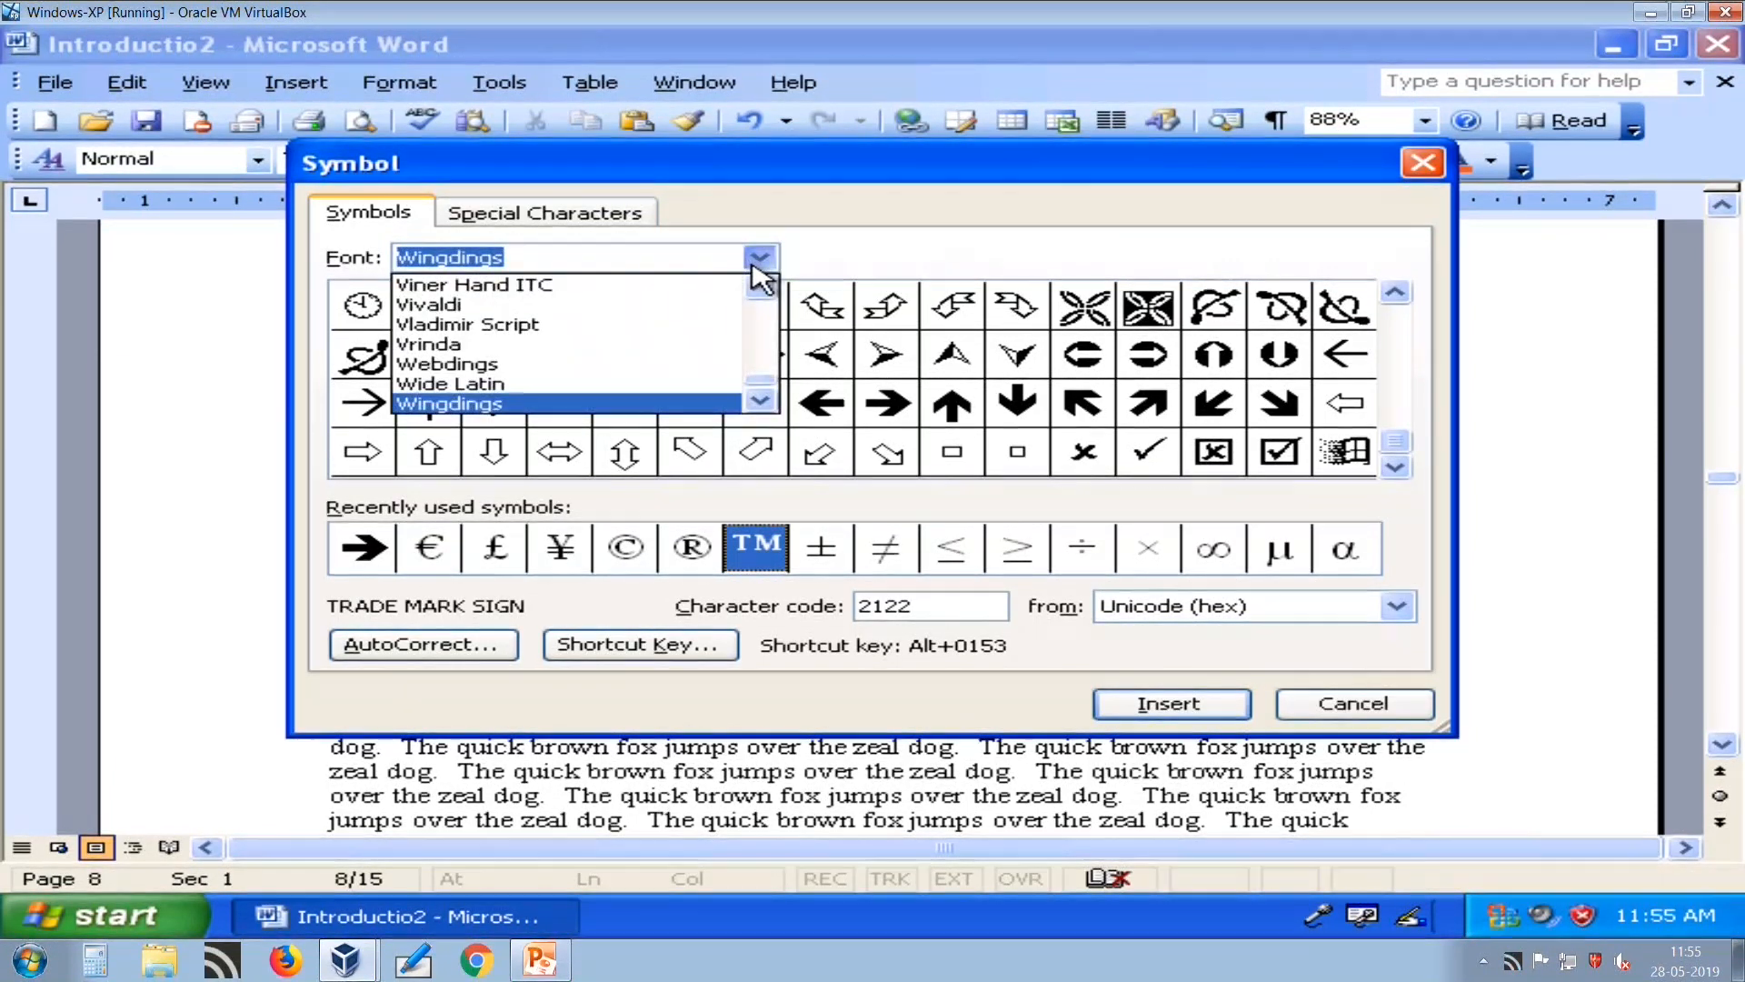
{"action": "type", "text": "mat"}
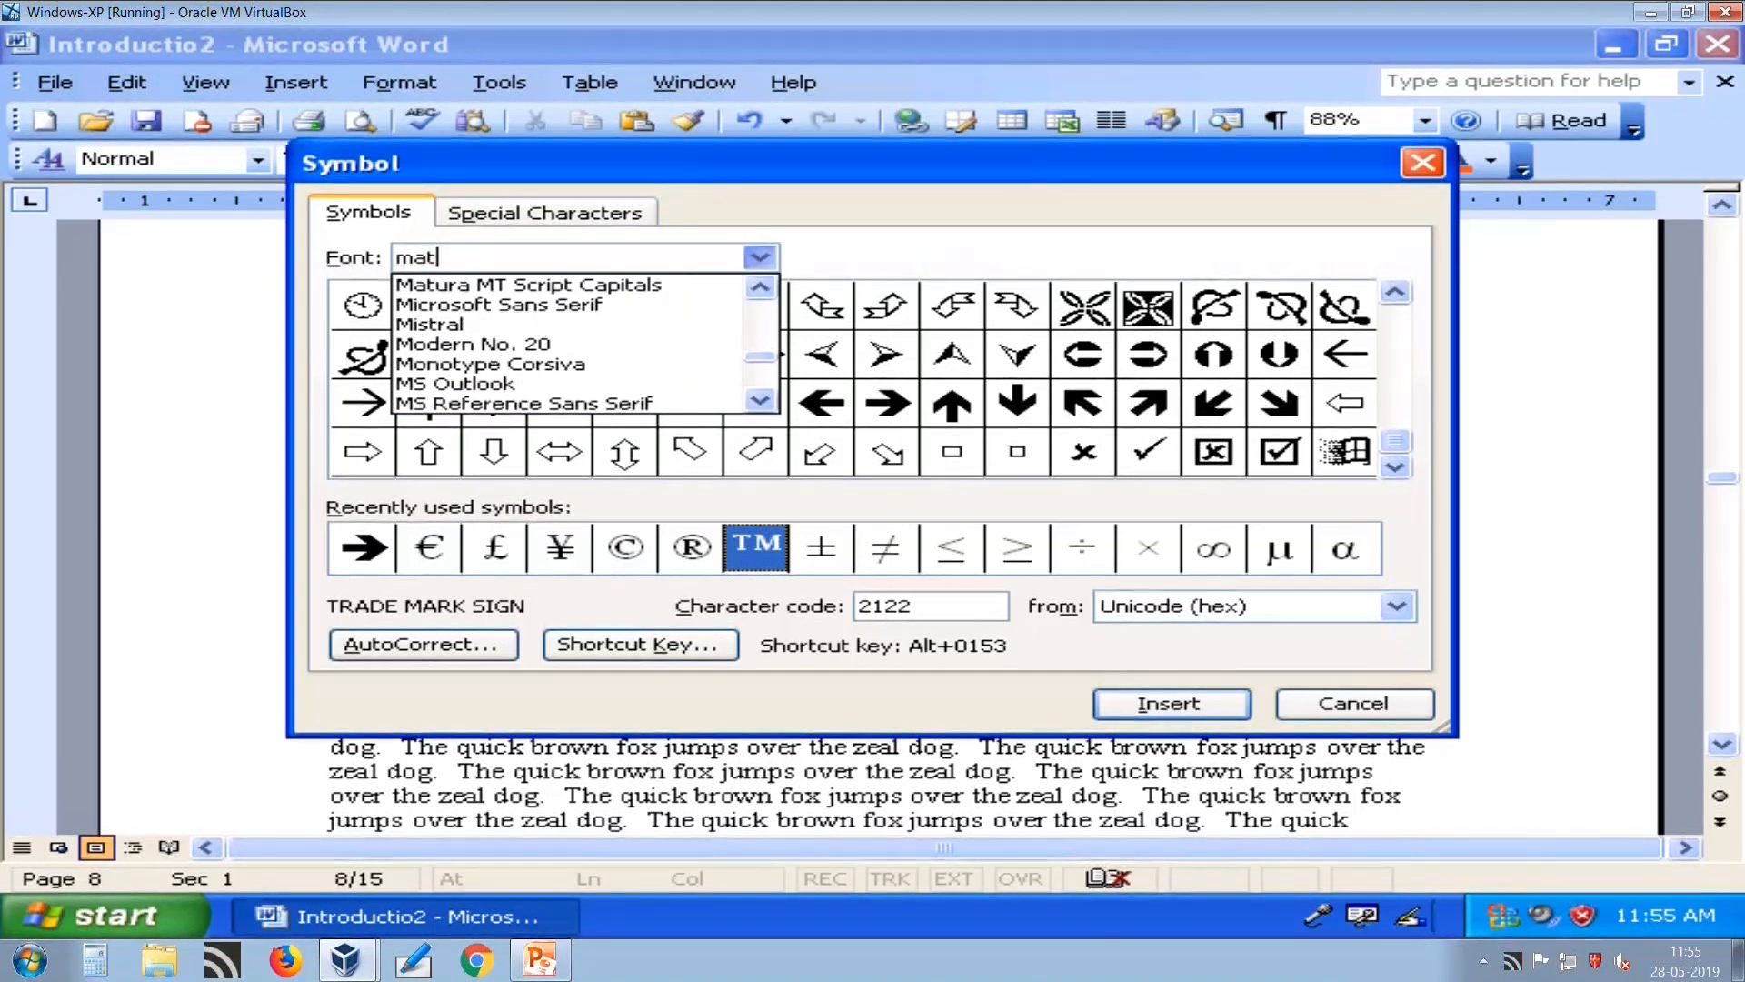
{"action": "type", "text": "hs"}
{"action": "key", "text": "BackSpace"}
{"action": "key", "text": "BackSpace"}
{"action": "key", "text": "BackSpace"}
{"action": "key", "text": "BackSpace"}
{"action": "key", "text": "BackSpace"}
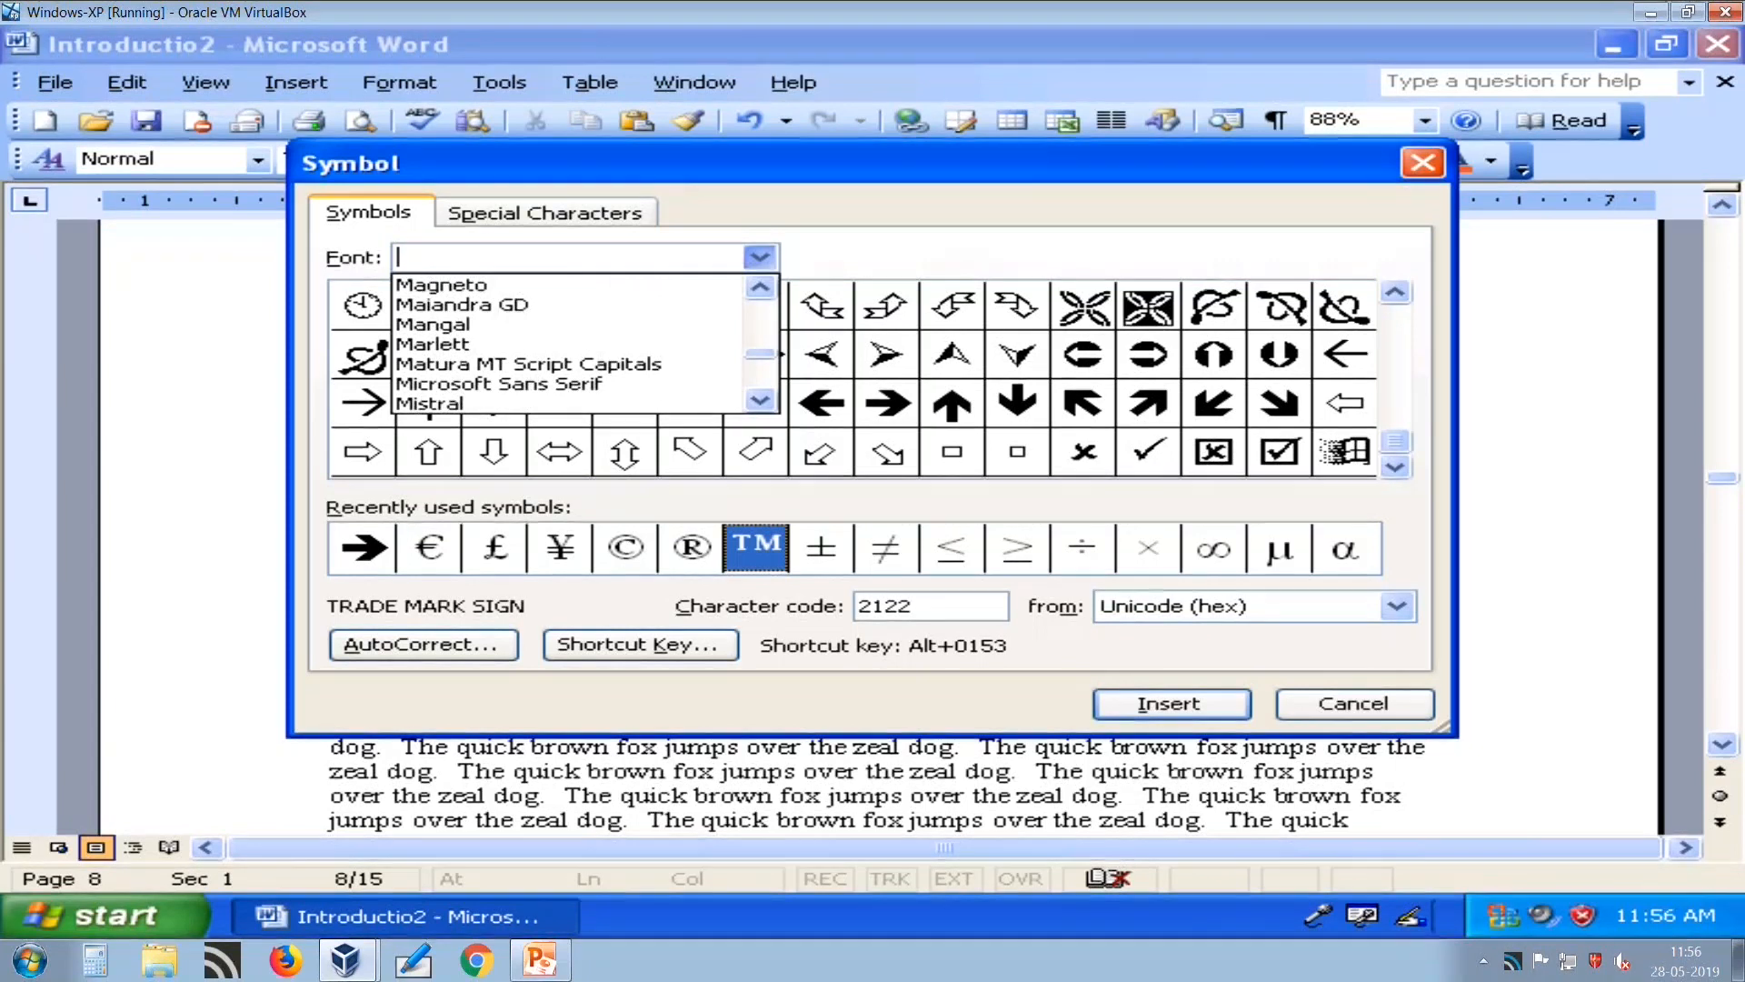
Insert the square root symbol, code 214, from the Symbol font after the file size on page 15 and start a new line.
{"action": "type", "text": "symb"}
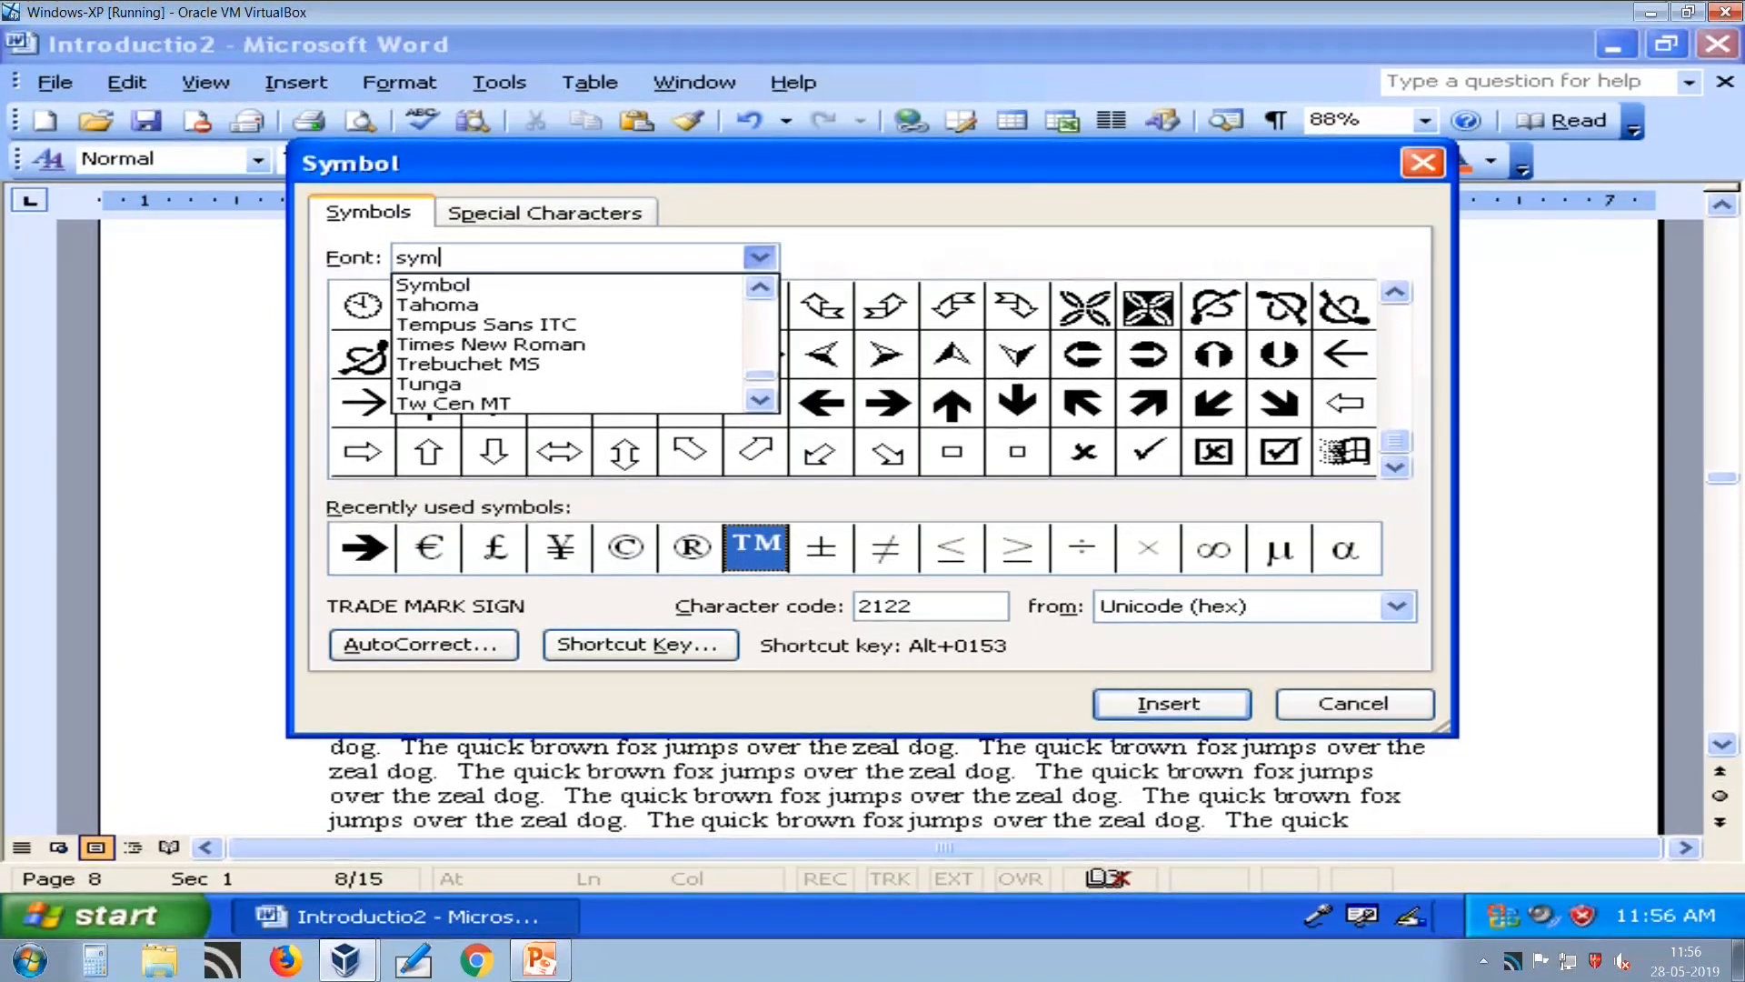
{"action": "left_click", "coordinate": [454, 286]}
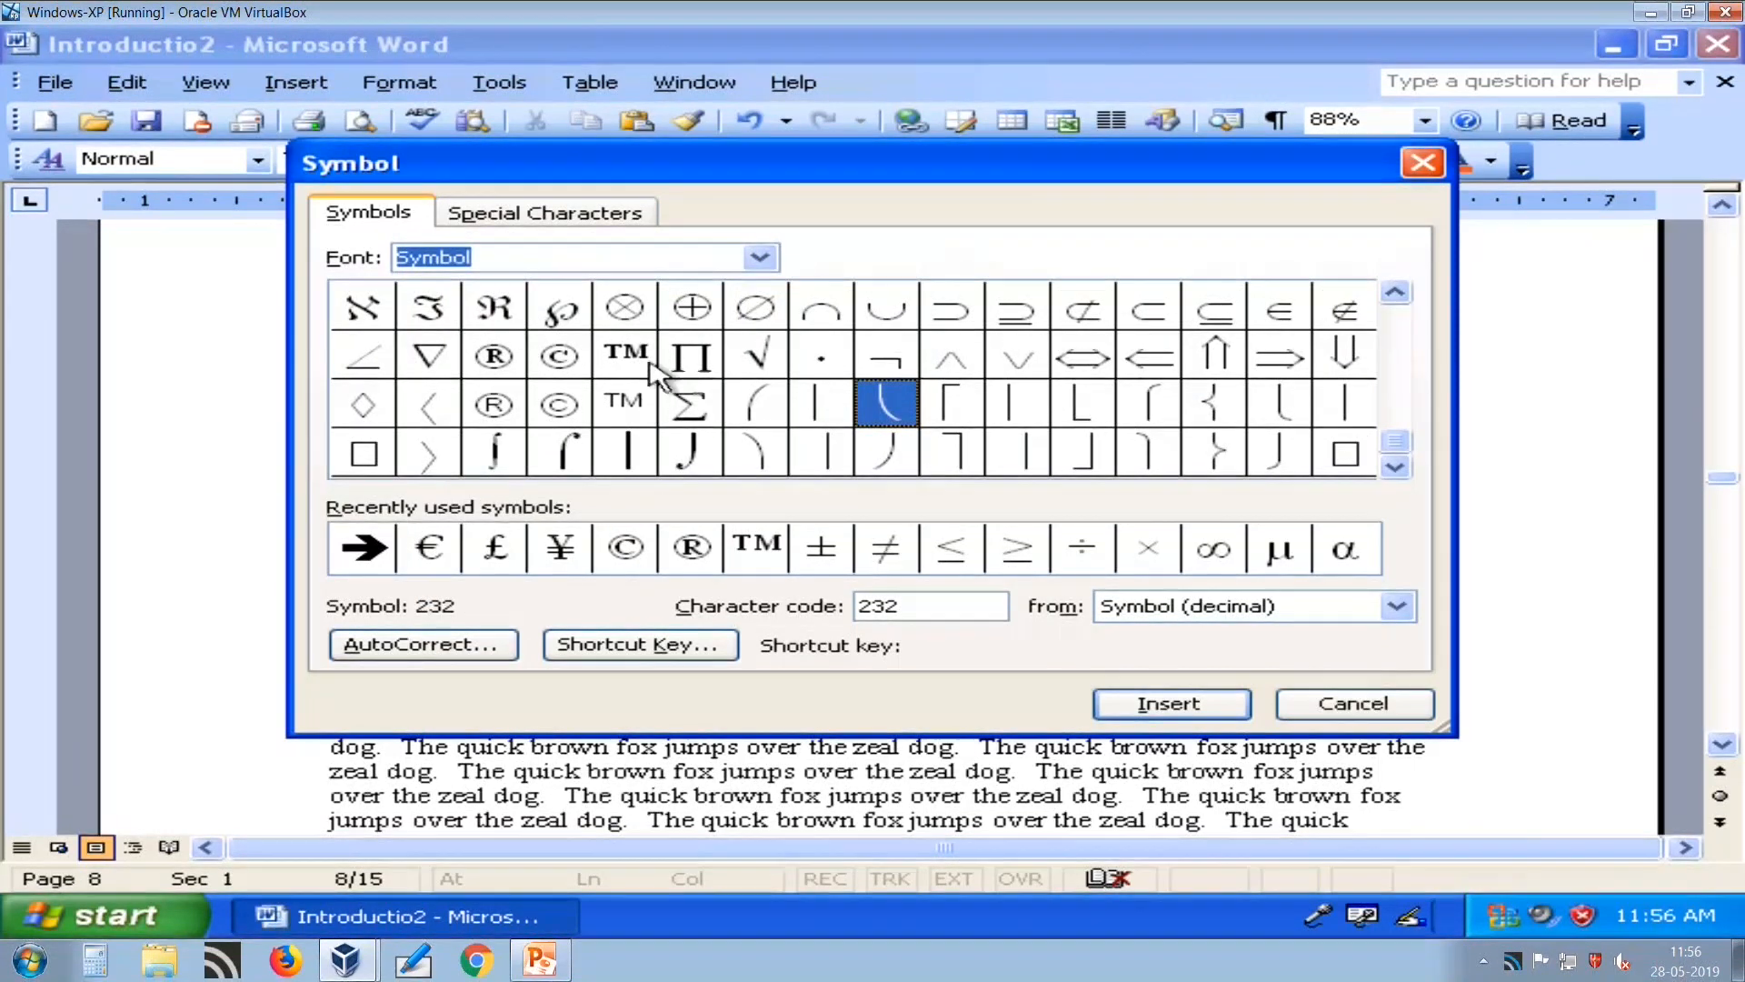
{"action": "left_click", "coordinate": [768, 360]}
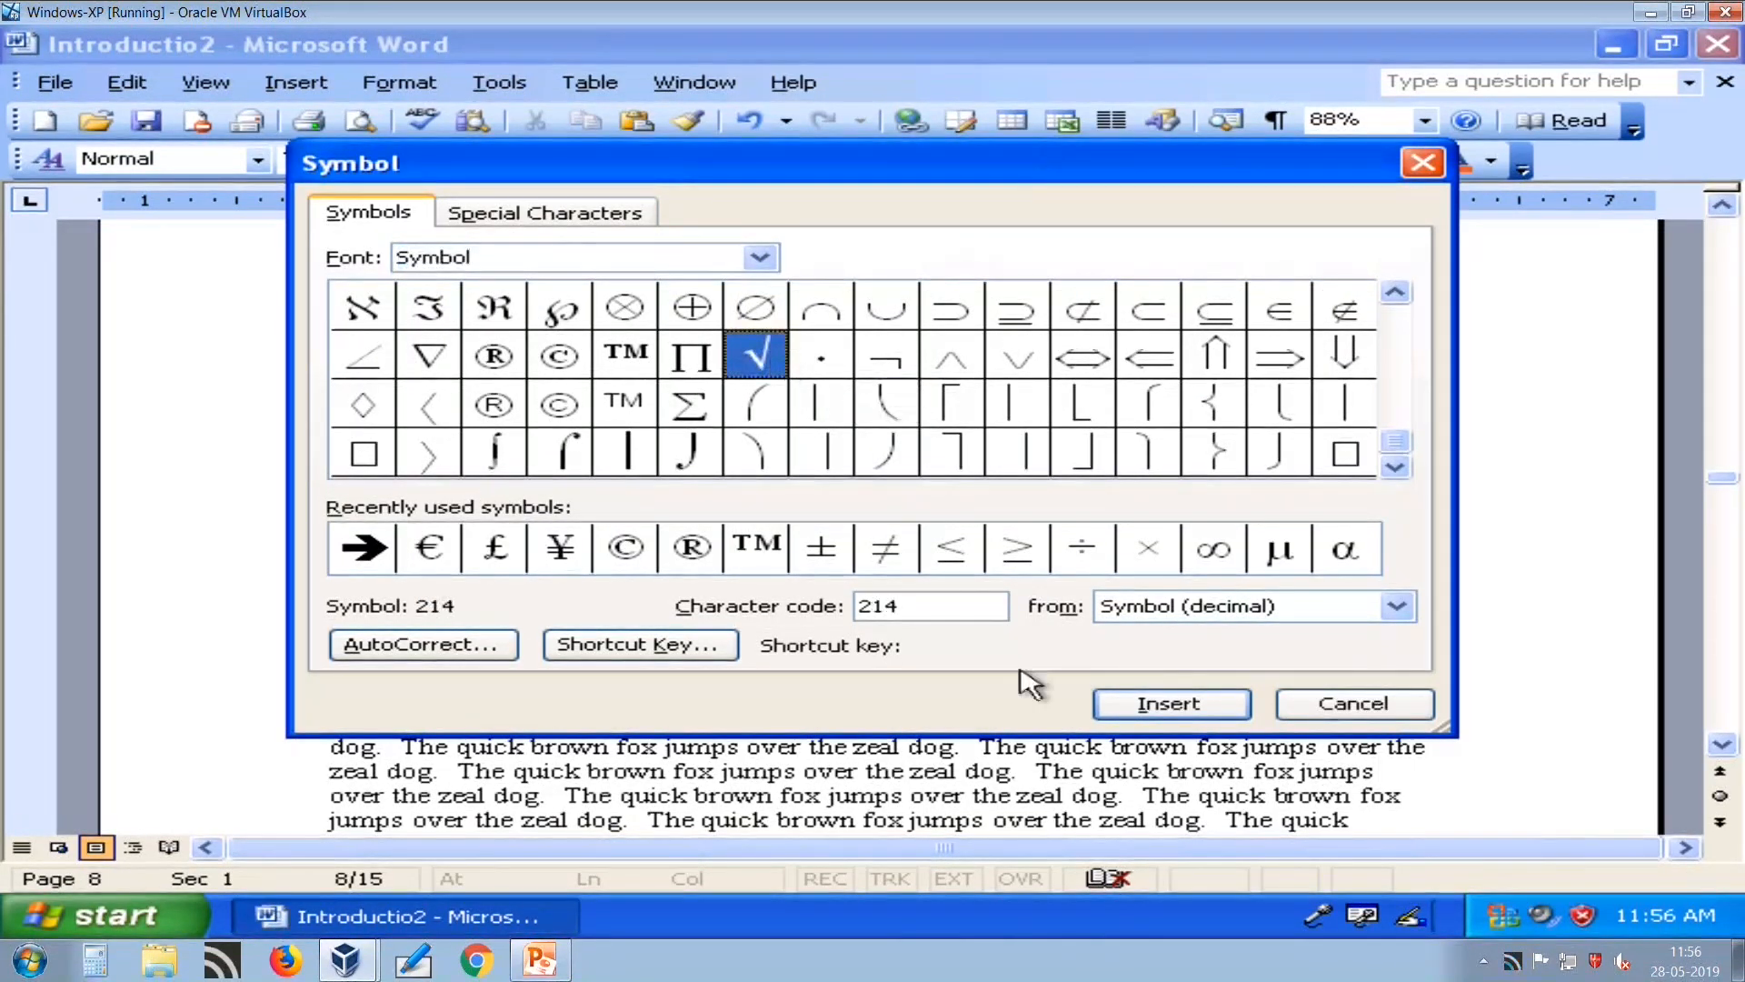
{"action": "left_click", "coordinate": [1129, 709]}
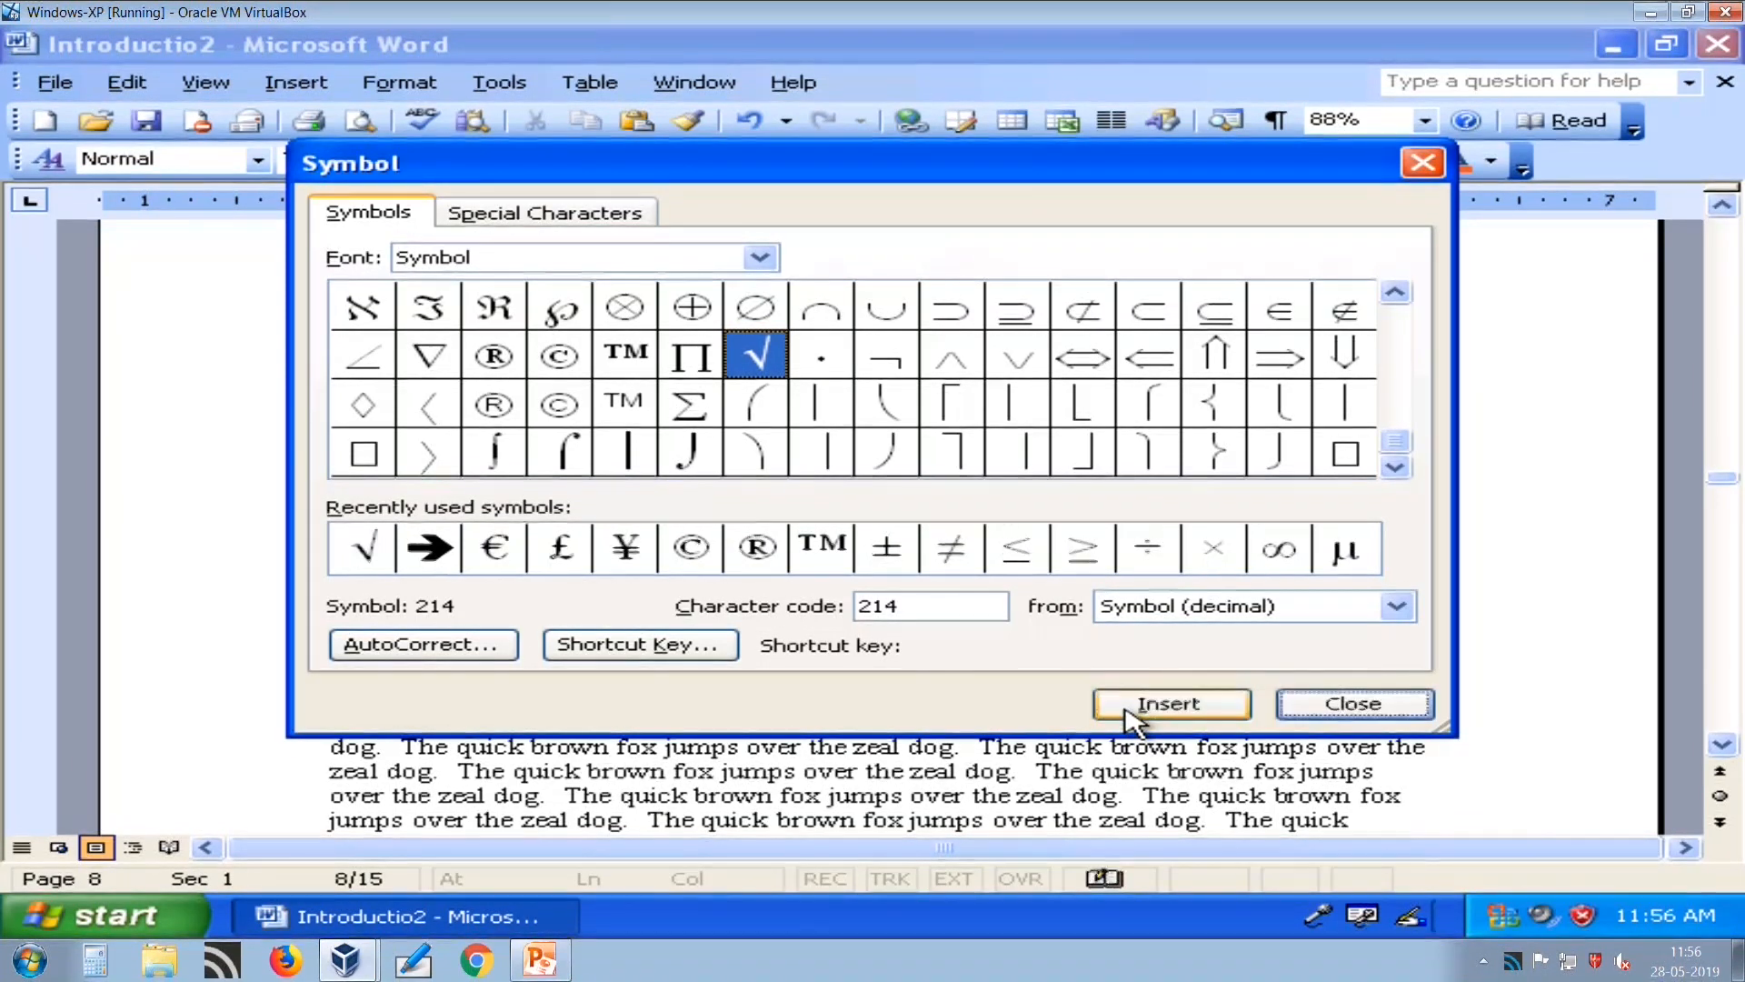
{"action": "left_click", "coordinate": [1324, 705]}
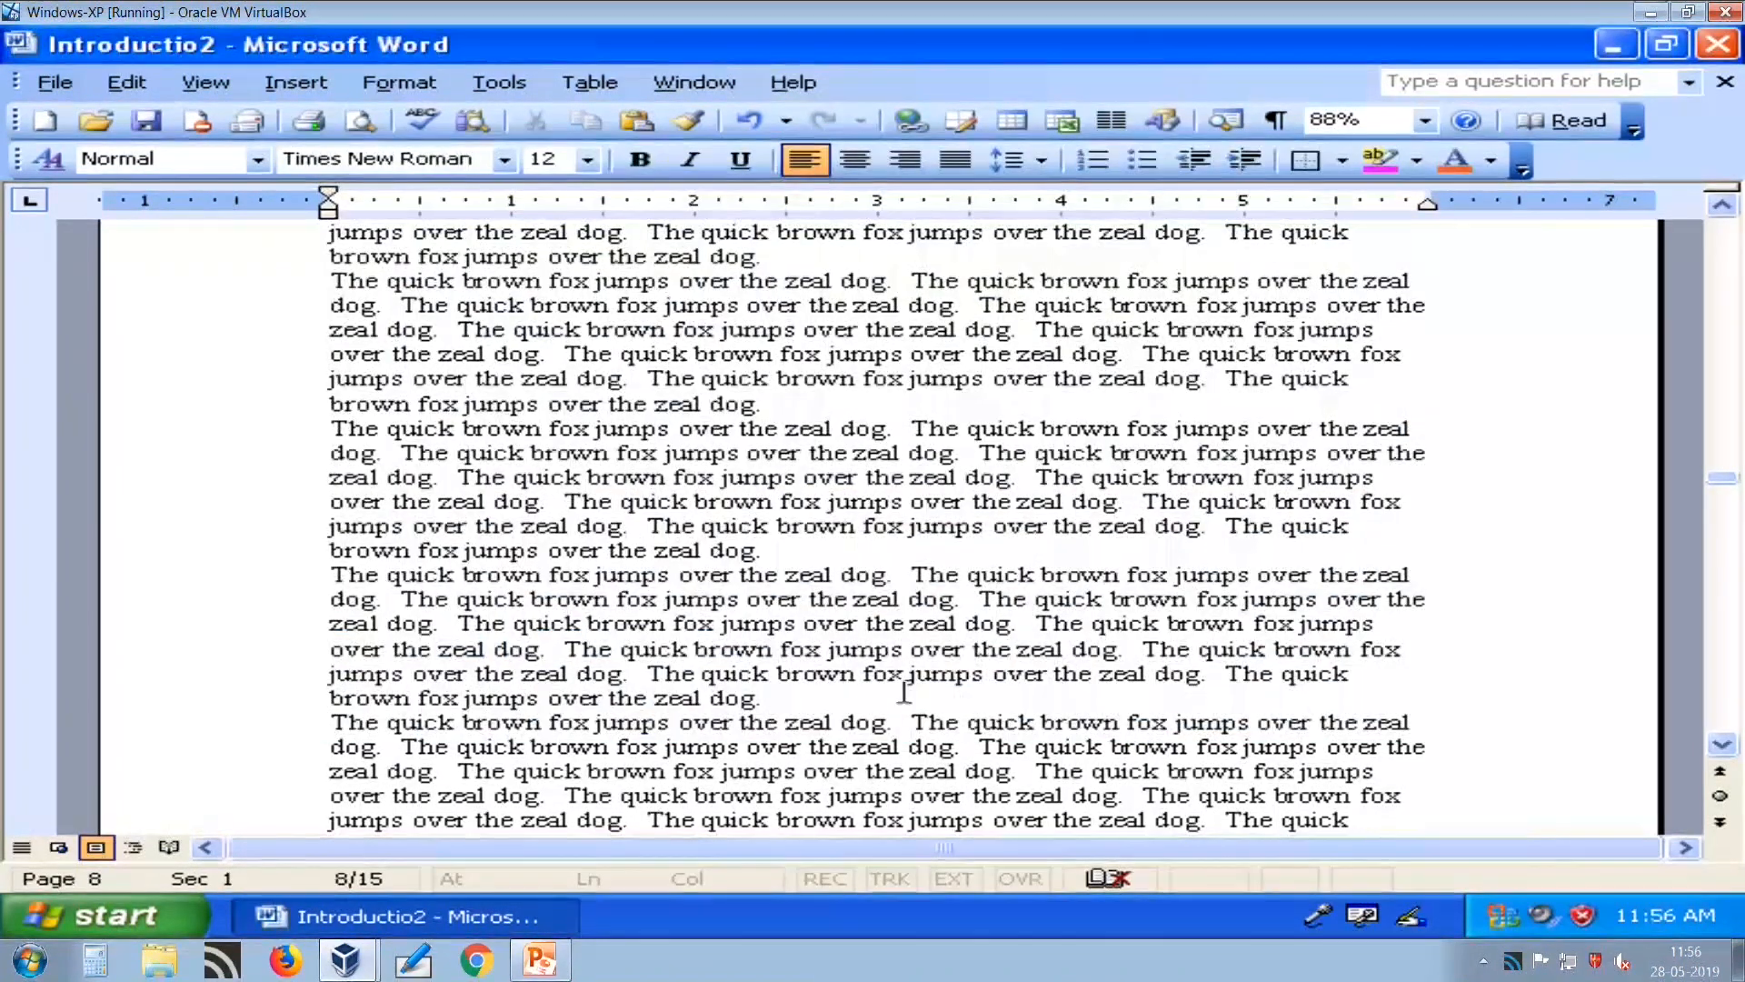
{"action": "scroll", "coordinate": [1113, 734], "scroll_direction": "down", "scroll_amount": 5}
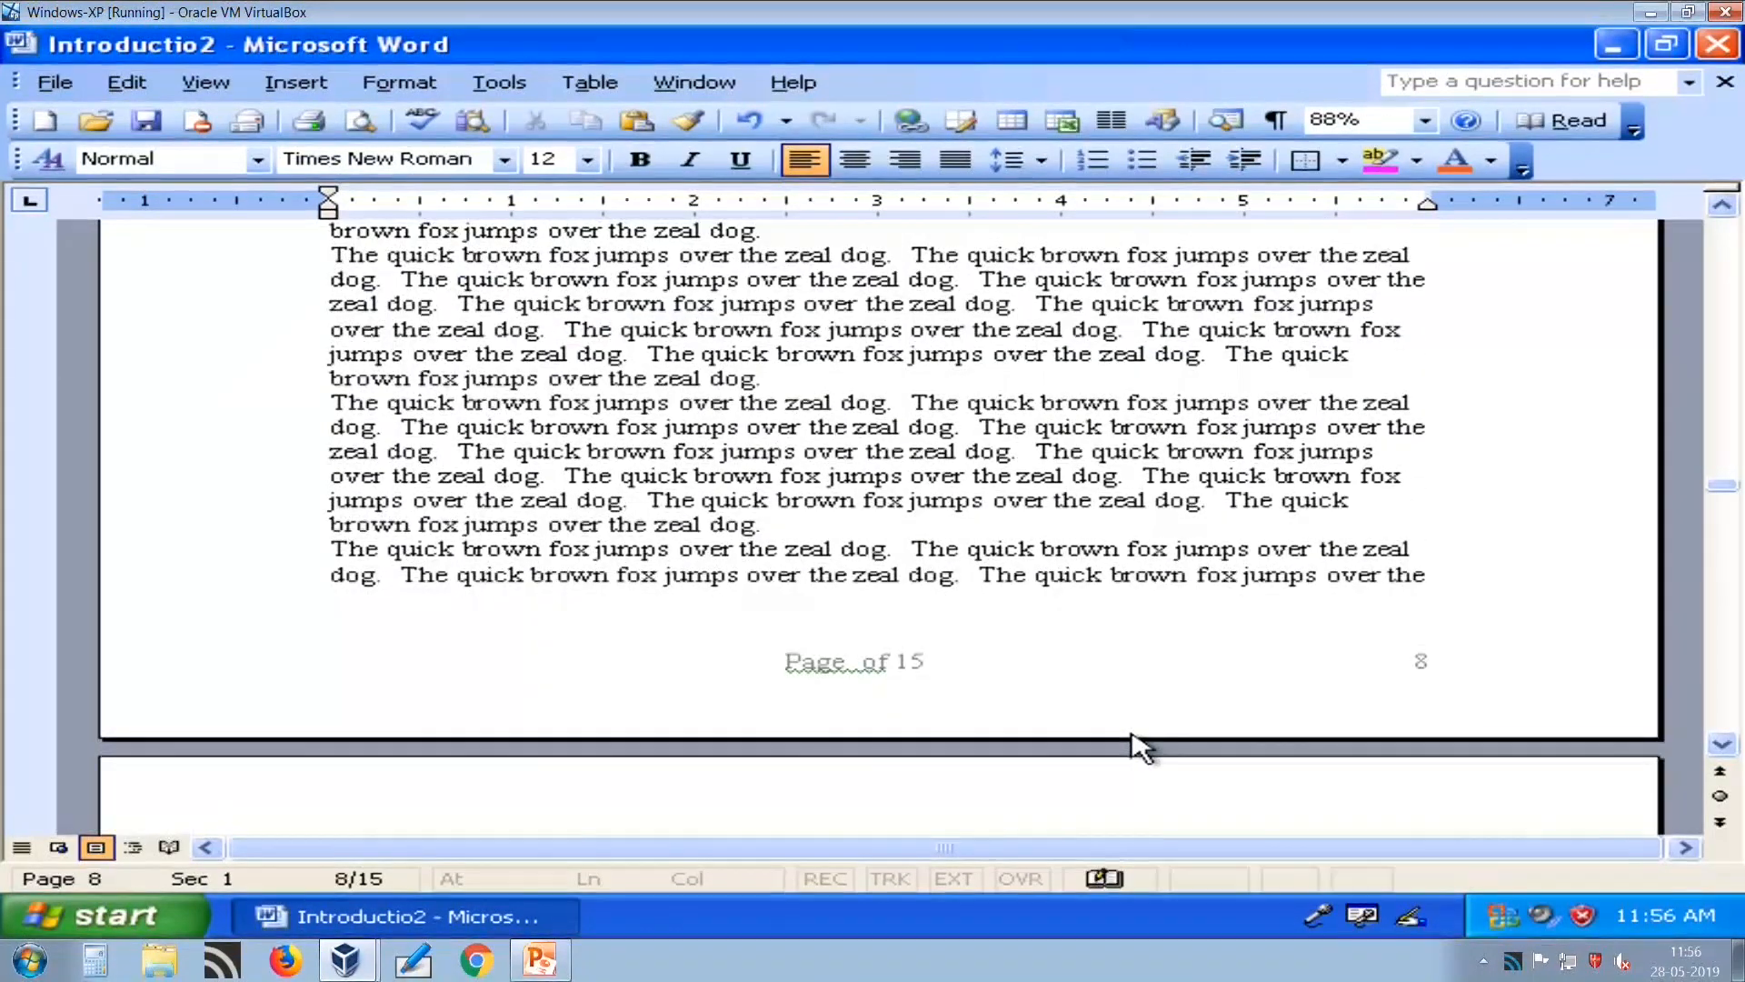
{"action": "key", "text": "Return"}
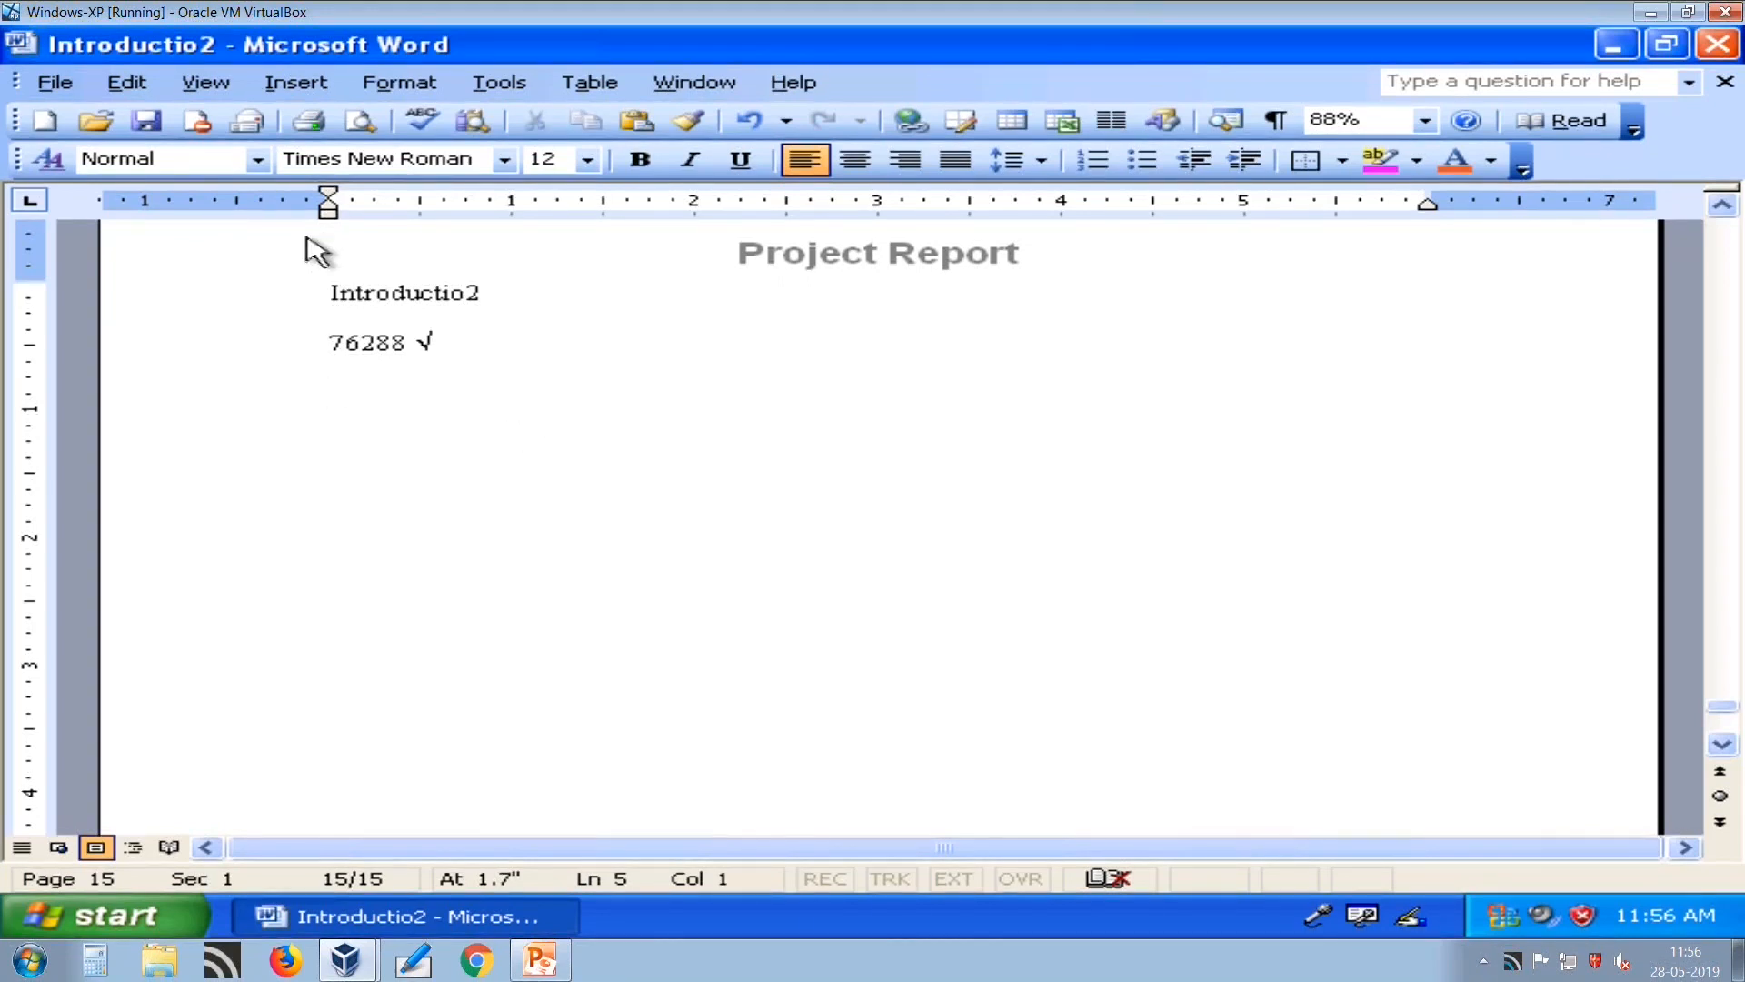
{"action": "left_click", "coordinate": [296, 82]}
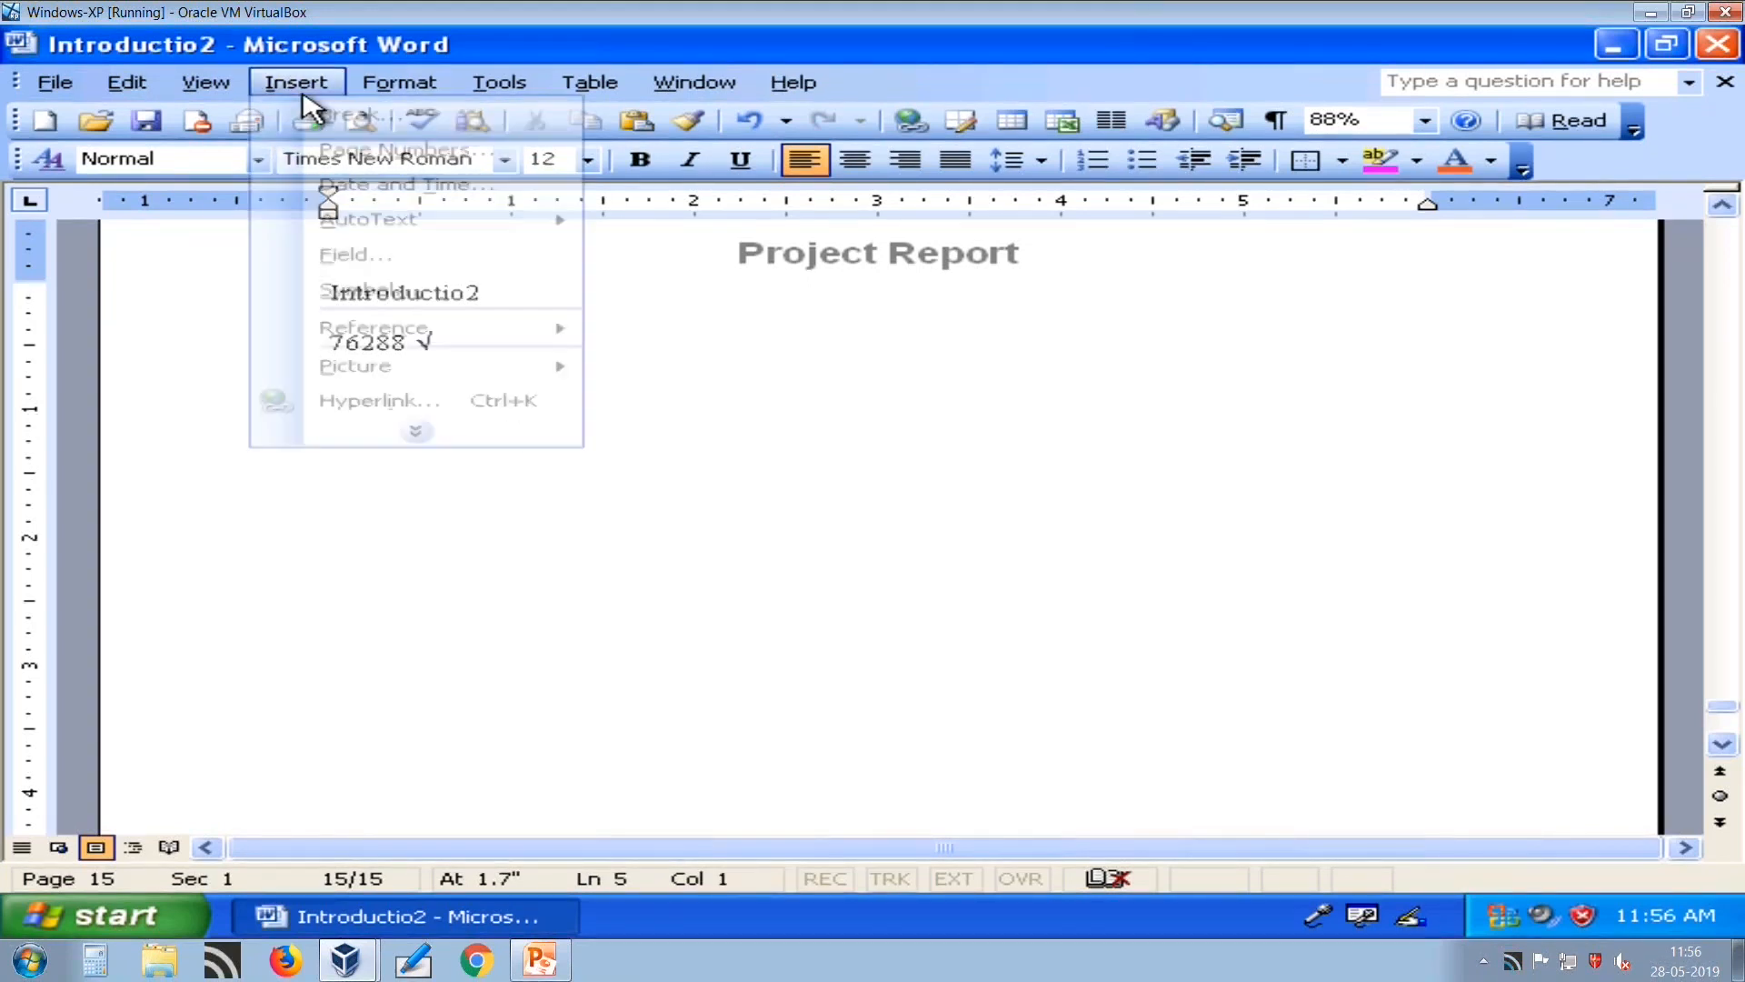
{"action": "left_click", "coordinate": [414, 430]}
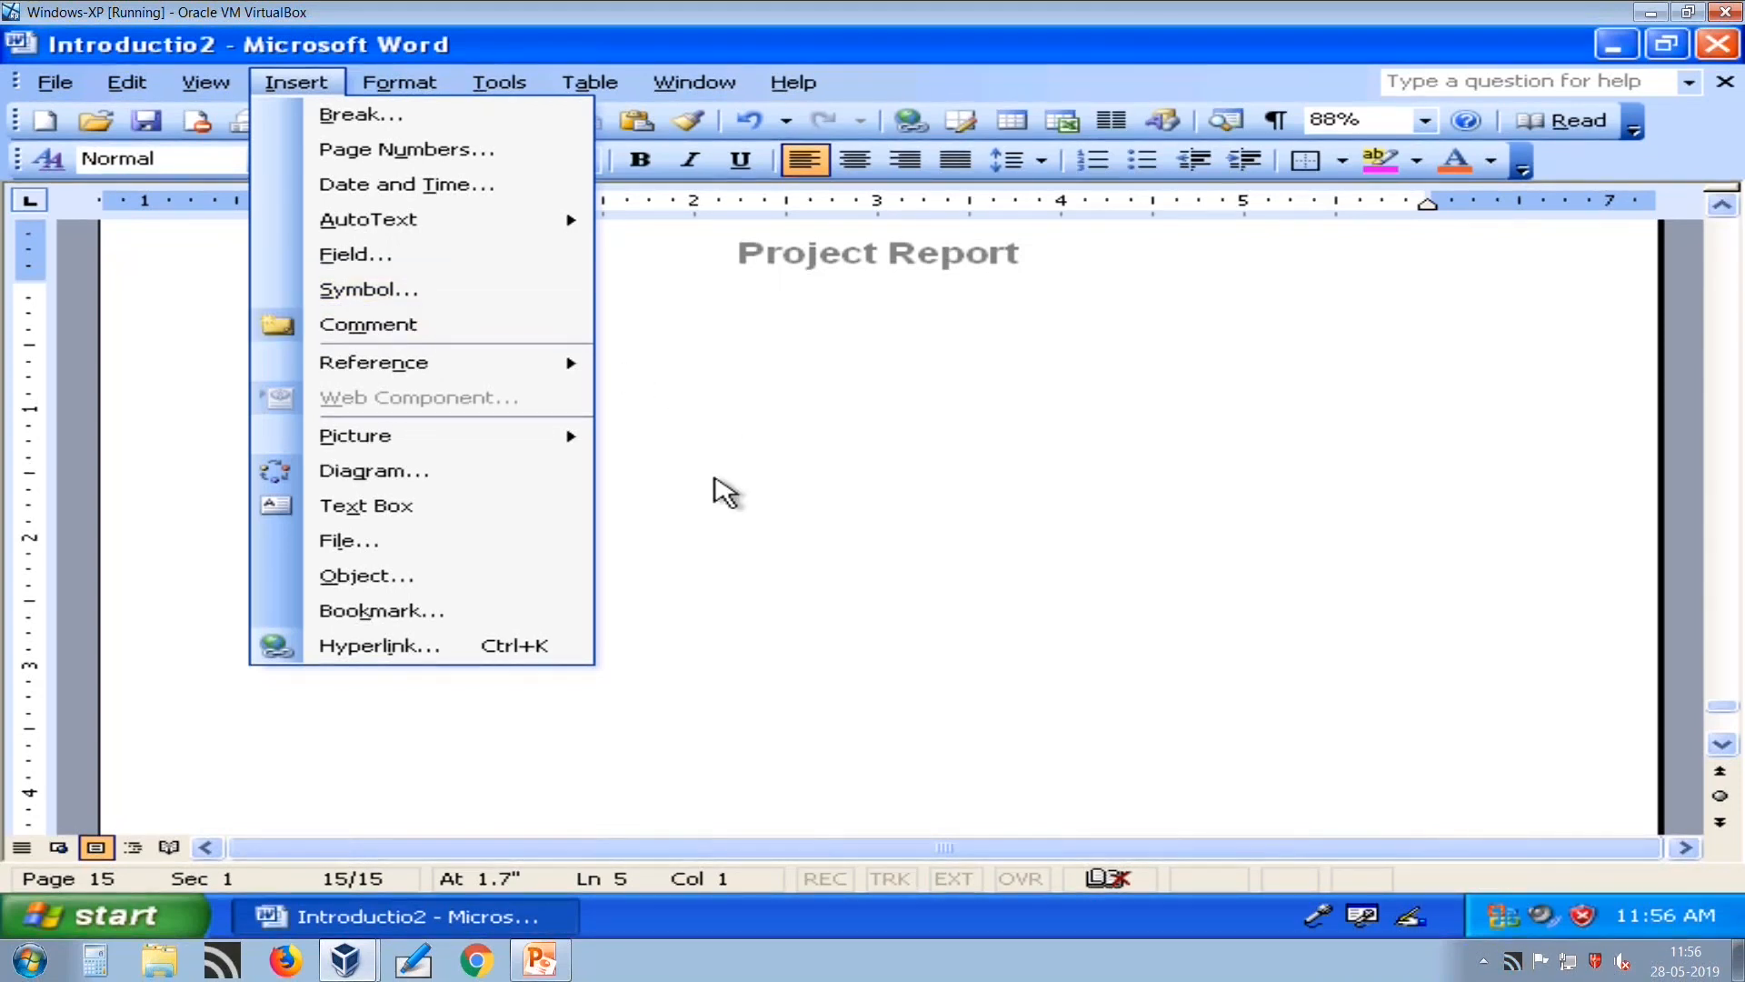
{"action": "scroll", "coordinate": [725, 506], "scroll_direction": "up", "scroll_amount": 10}
{"action": "left_click", "coordinate": [966, 454]}
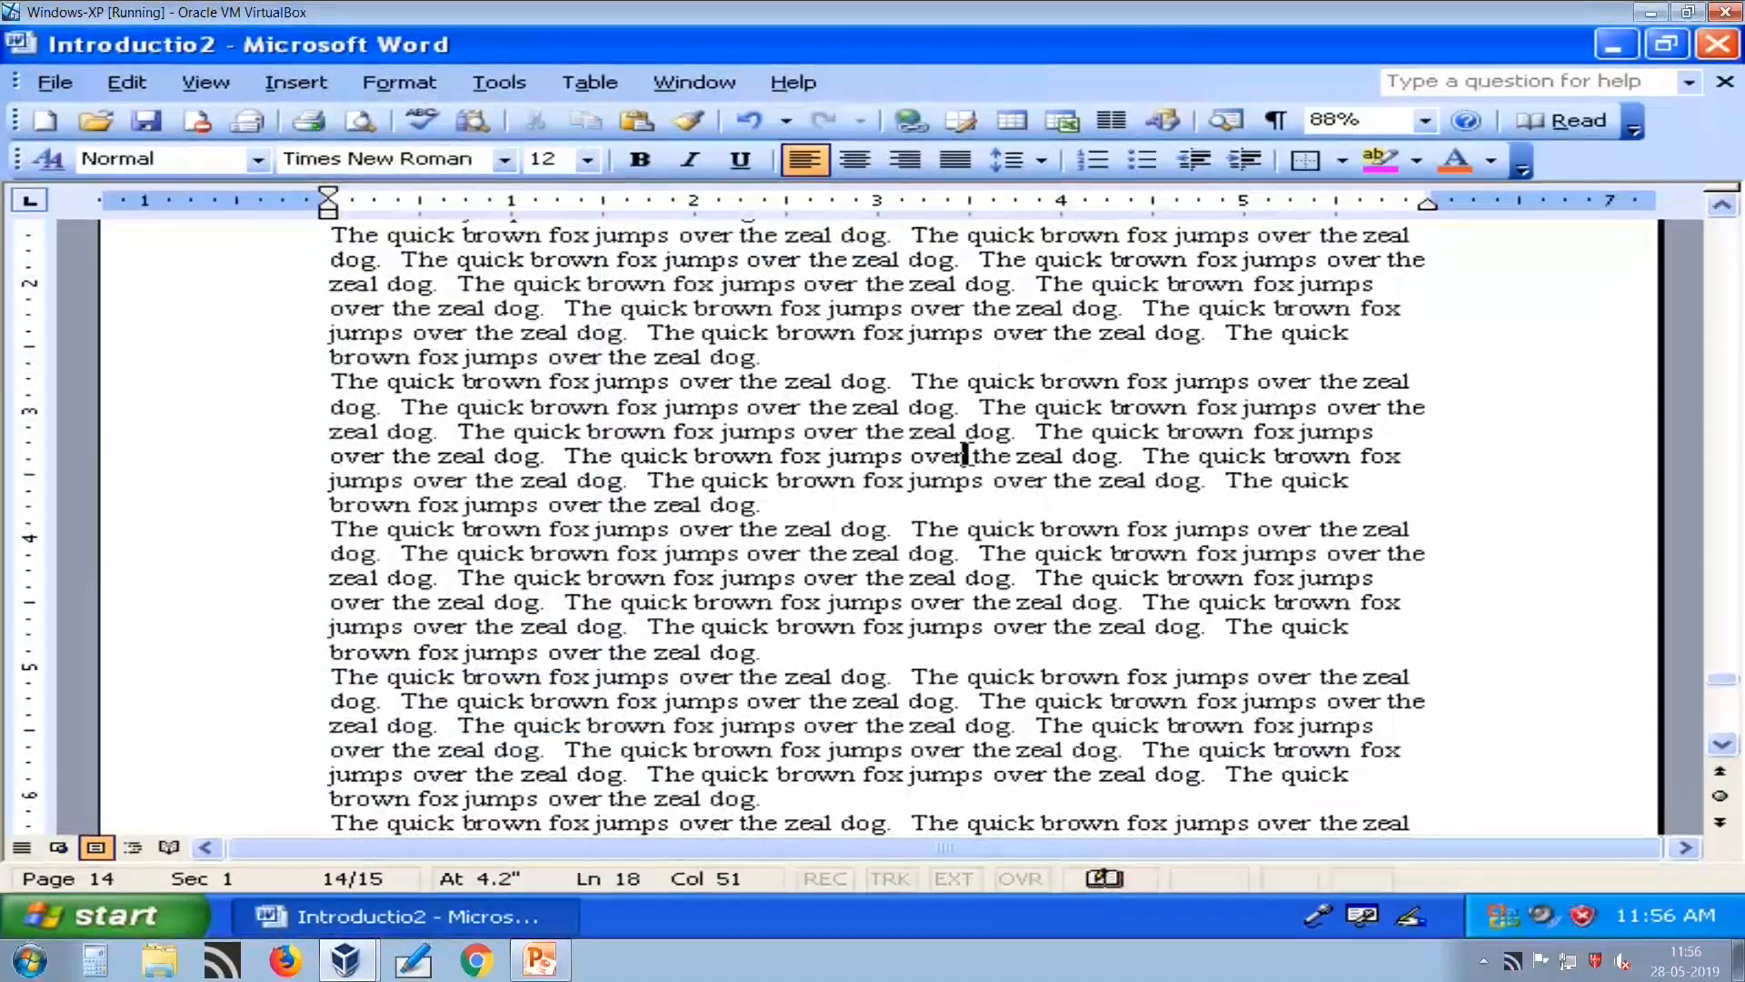
Add a comment reading "Use appropriate tiee" to the Introduction heading on page 1.
{"action": "scroll", "coordinate": [965, 455], "scroll_direction": "up", "scroll_amount": 20}
{"action": "scroll", "coordinate": [975, 463], "scroll_direction": "up", "scroll_amount": 20}
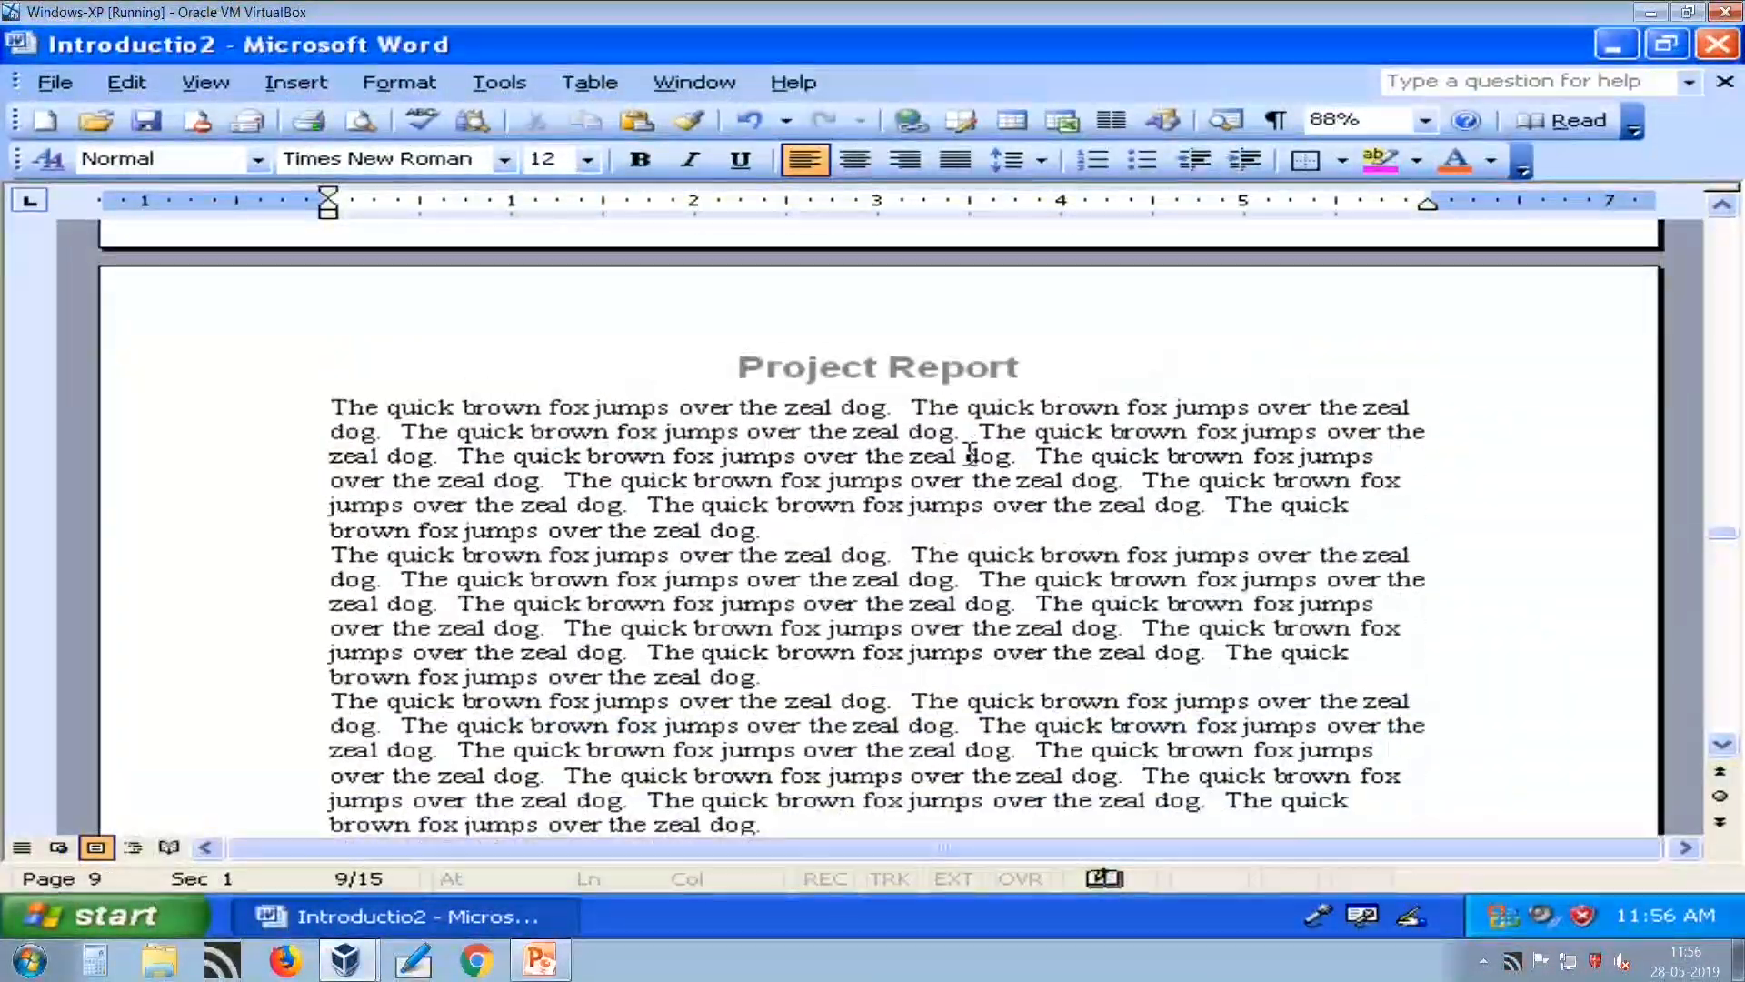
{"action": "scroll", "coordinate": [971, 452], "scroll_direction": "up", "scroll_amount": 8}
{"action": "key", "text": "Page_Up"}
{"action": "key", "text": "Page_Up"}
{"action": "key", "text": "Page_Up"}
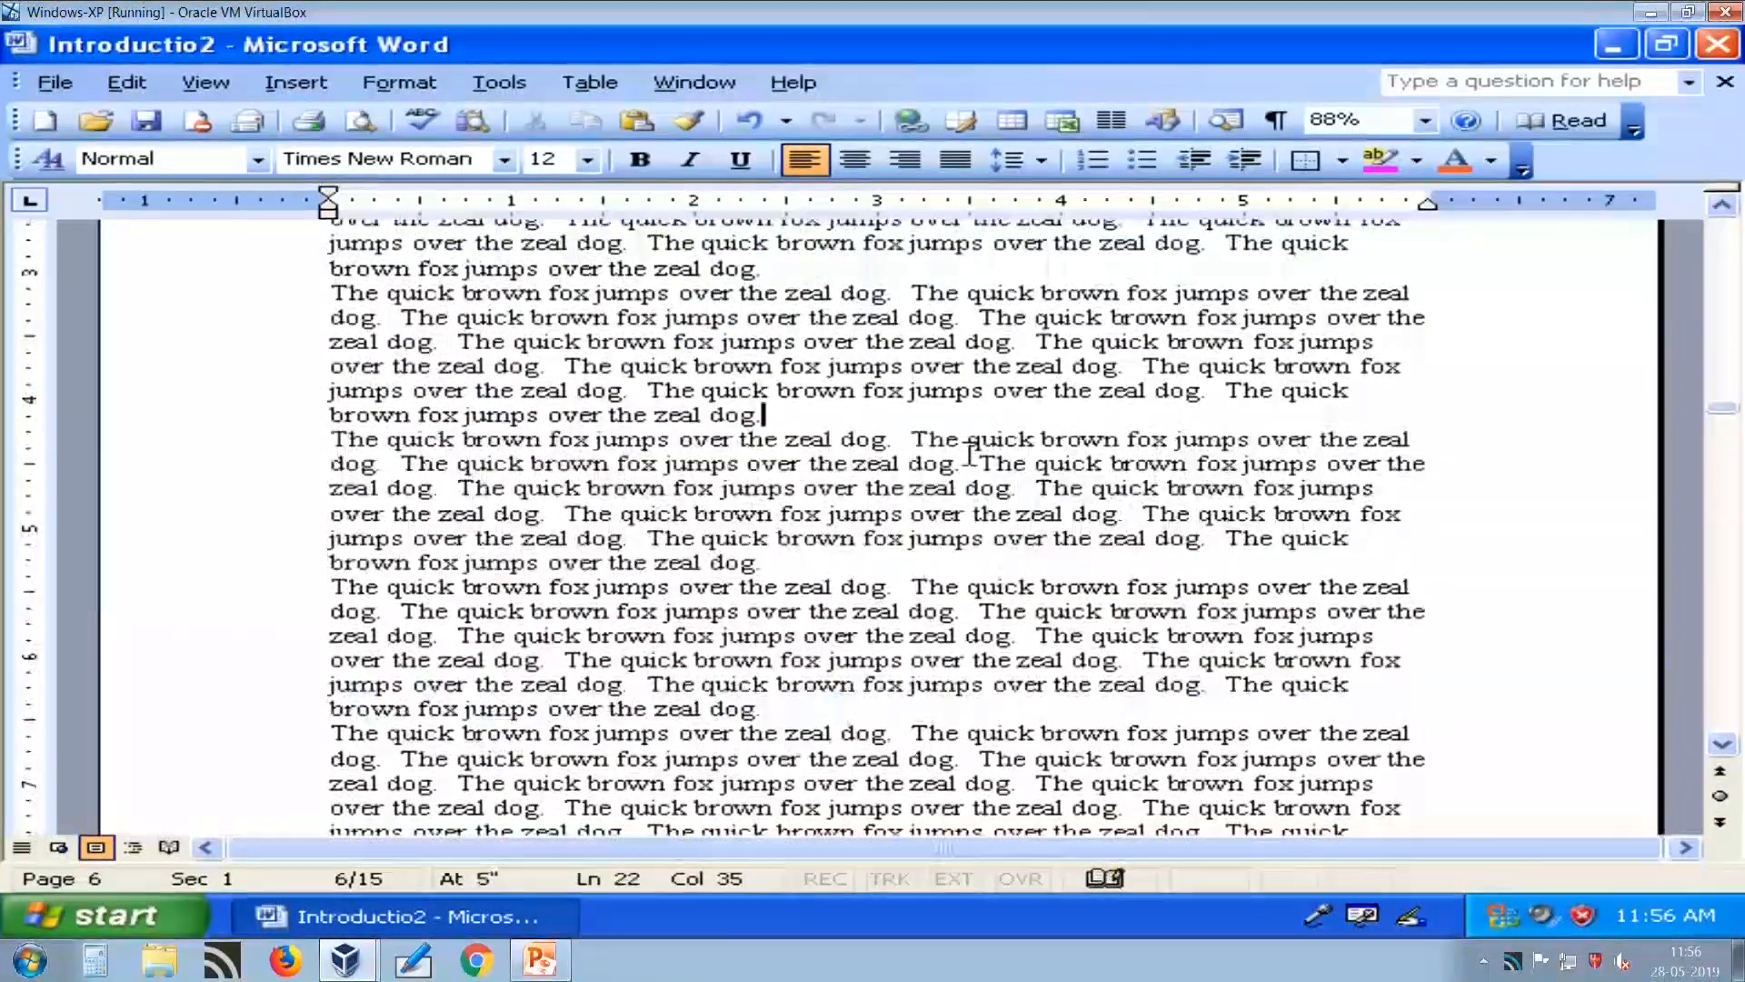
{"action": "key", "text": "ctrl+Home"}
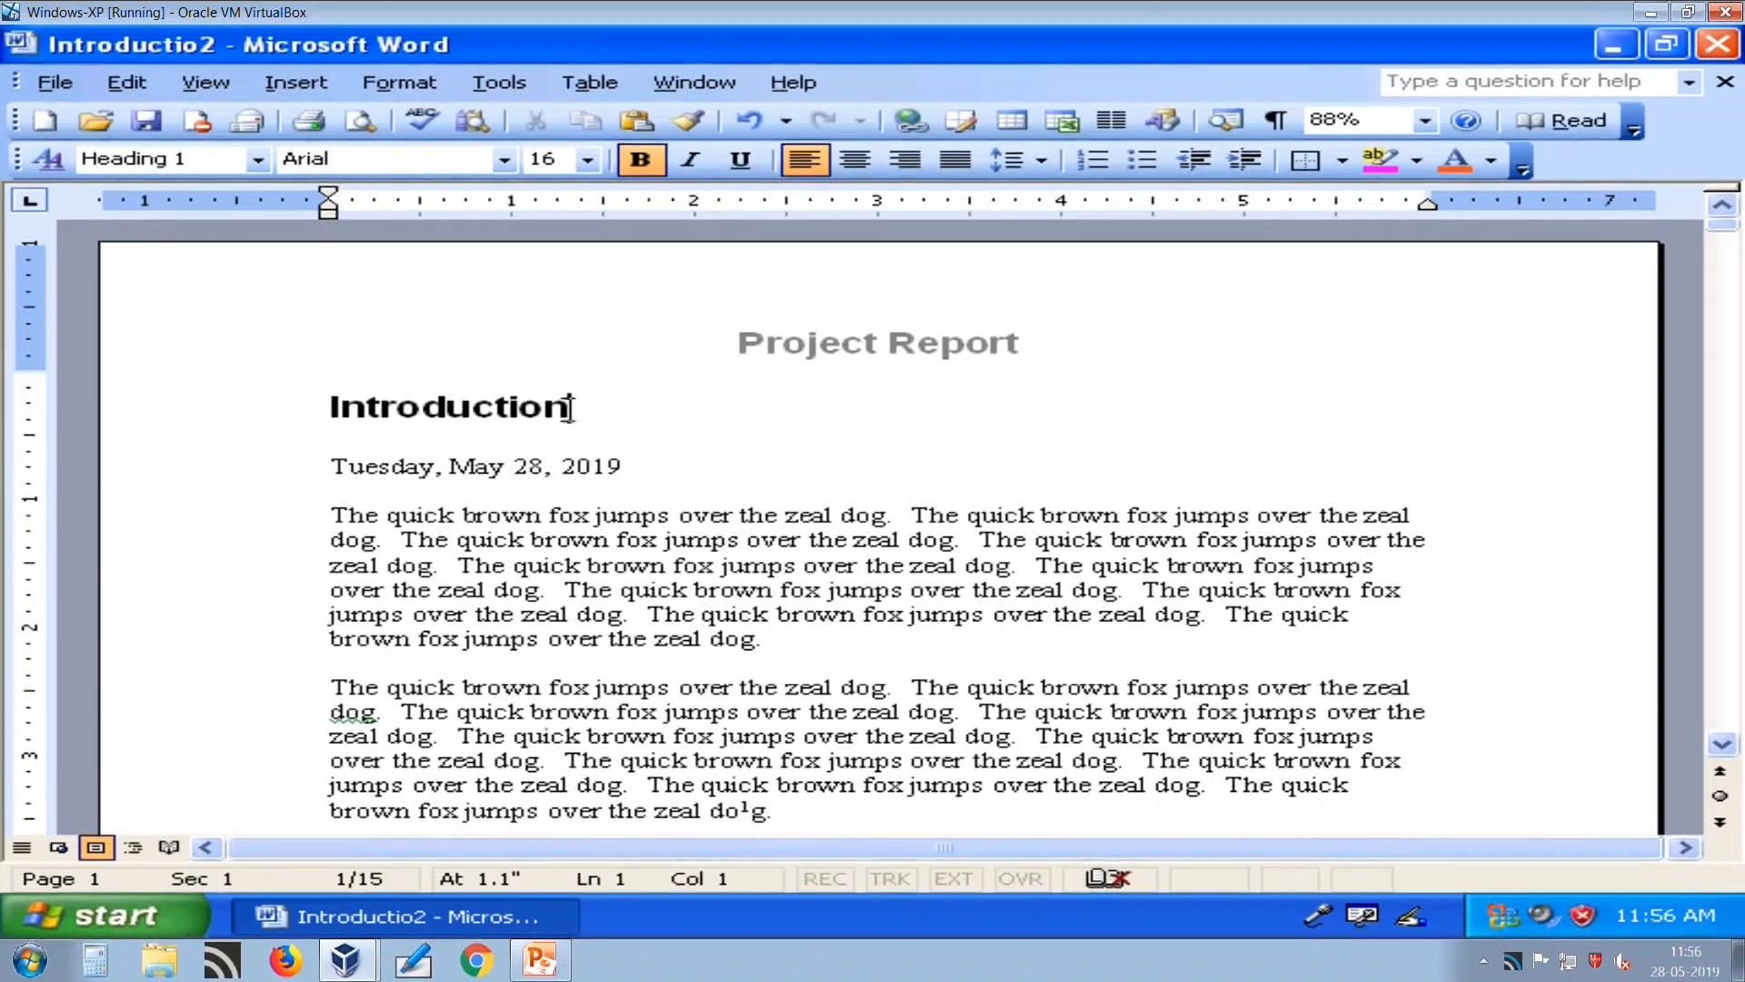
{"action": "left_click_drag", "start_coordinate": [569, 406], "coordinate": [264, 405]}
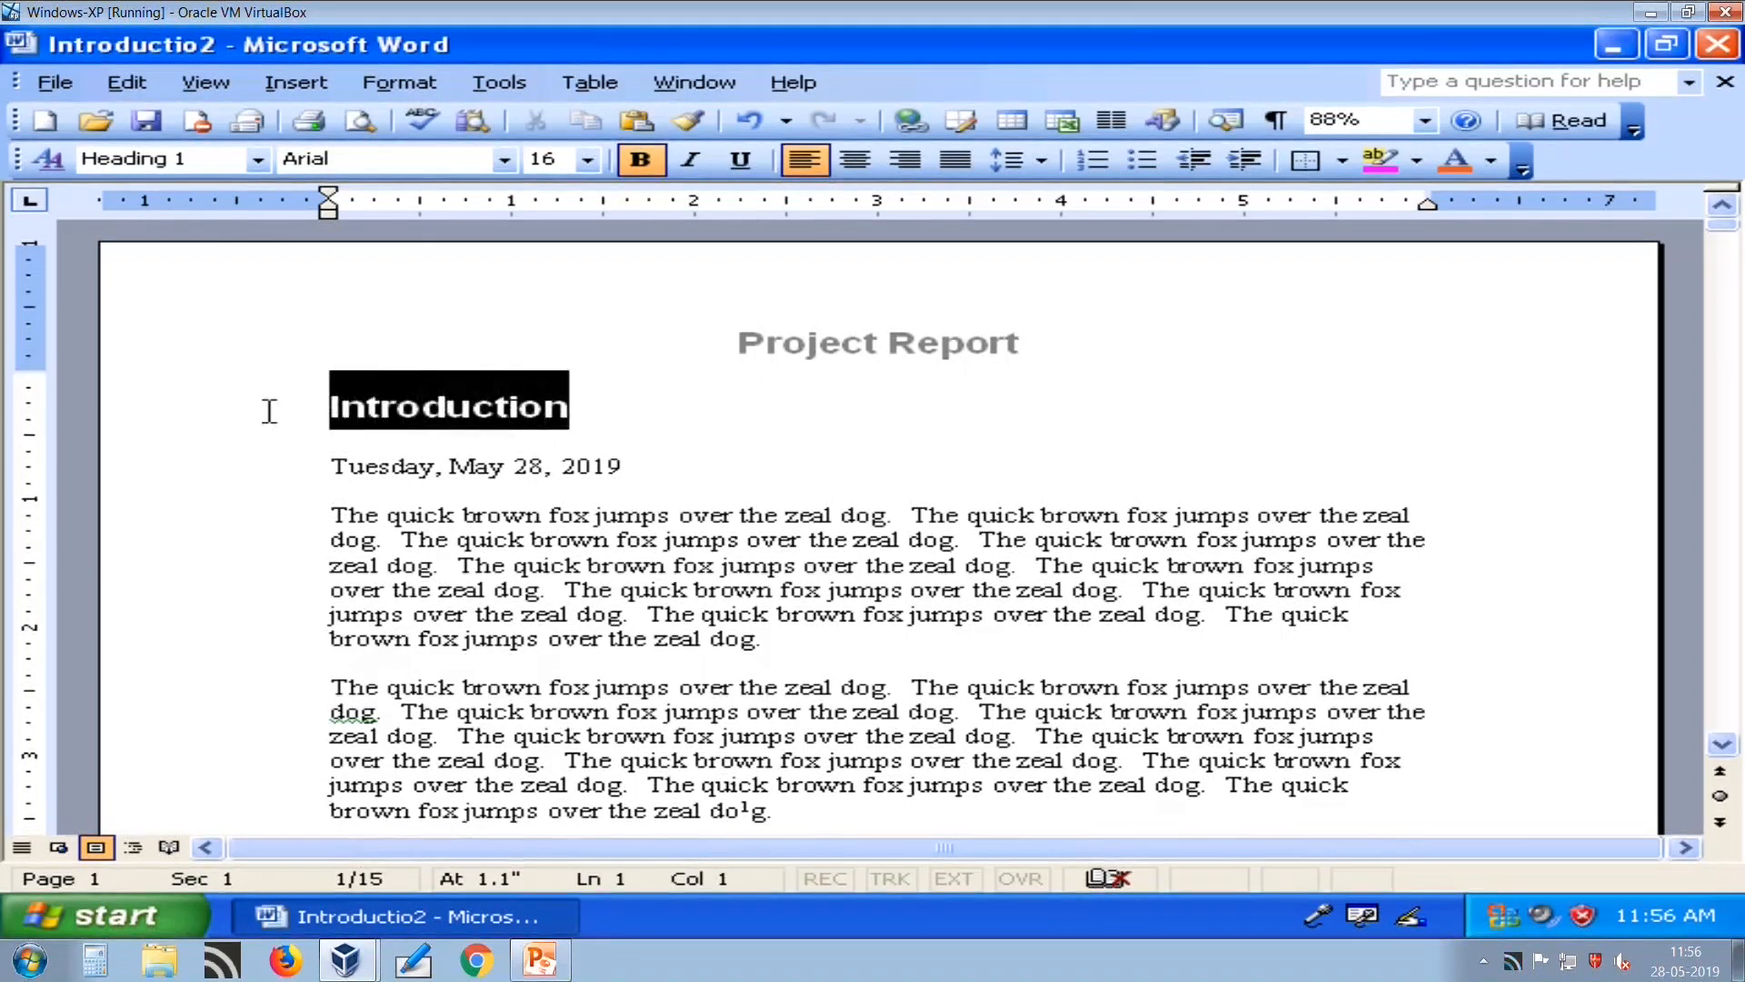
{"action": "left_click", "coordinate": [288, 86]}
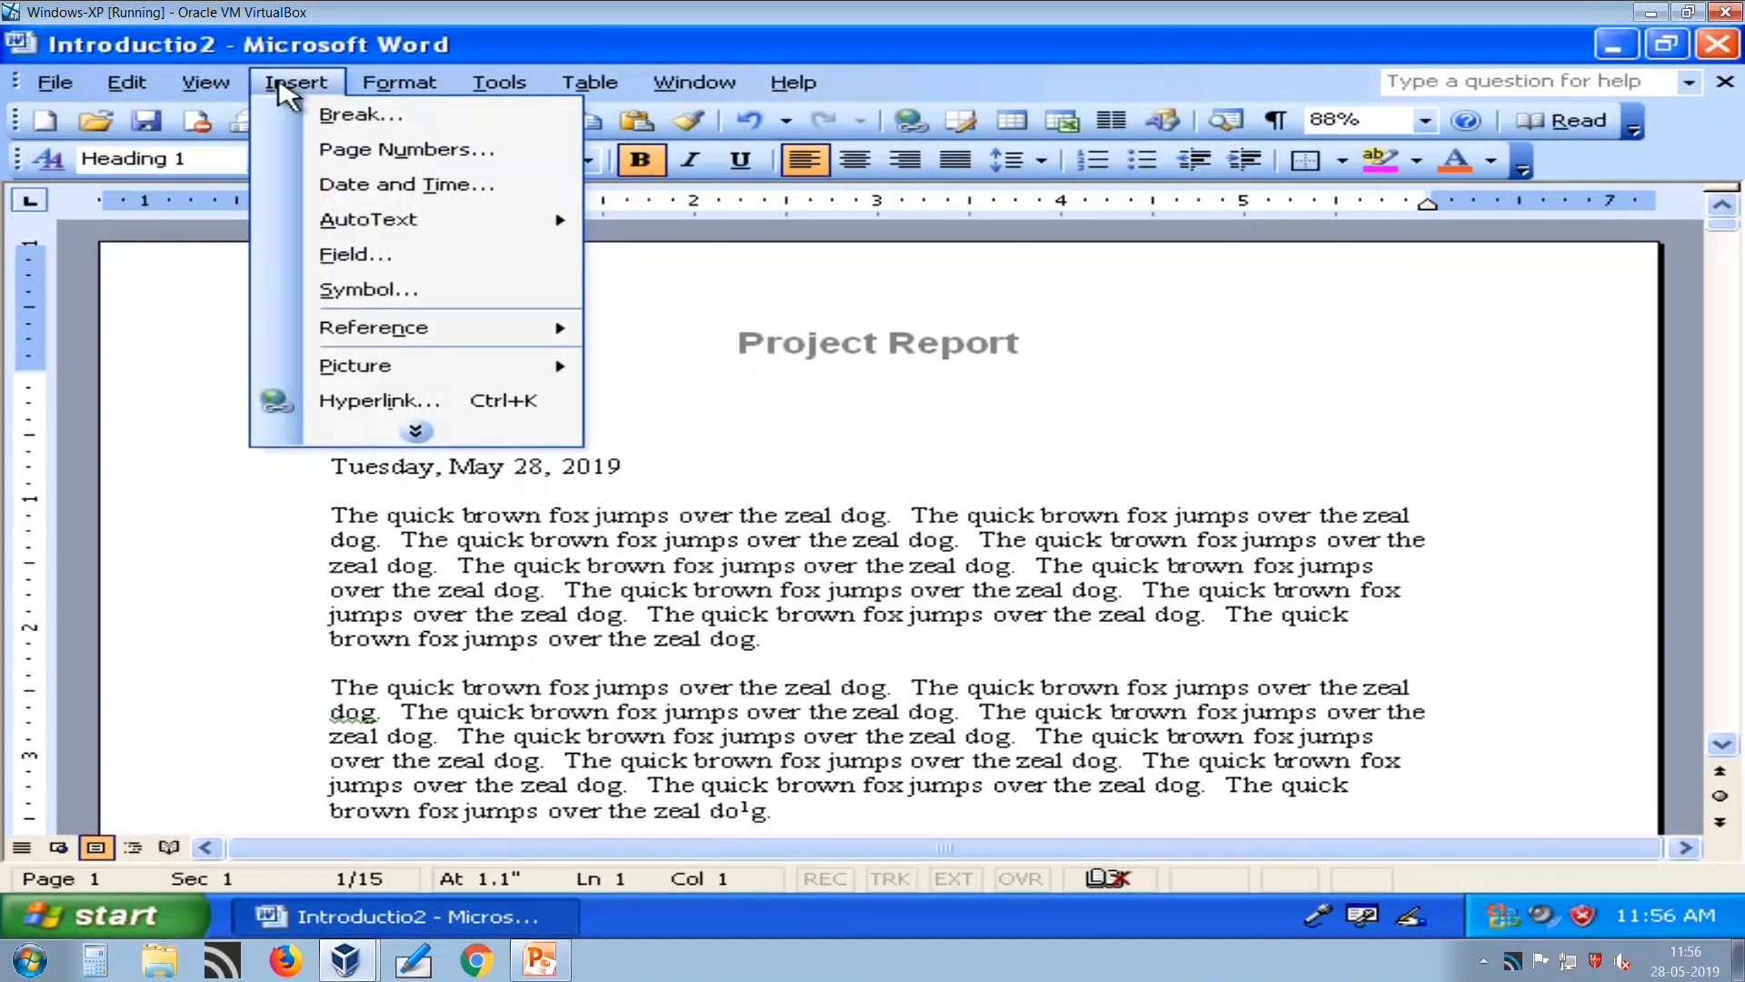
{"action": "left_click", "coordinate": [415, 431]}
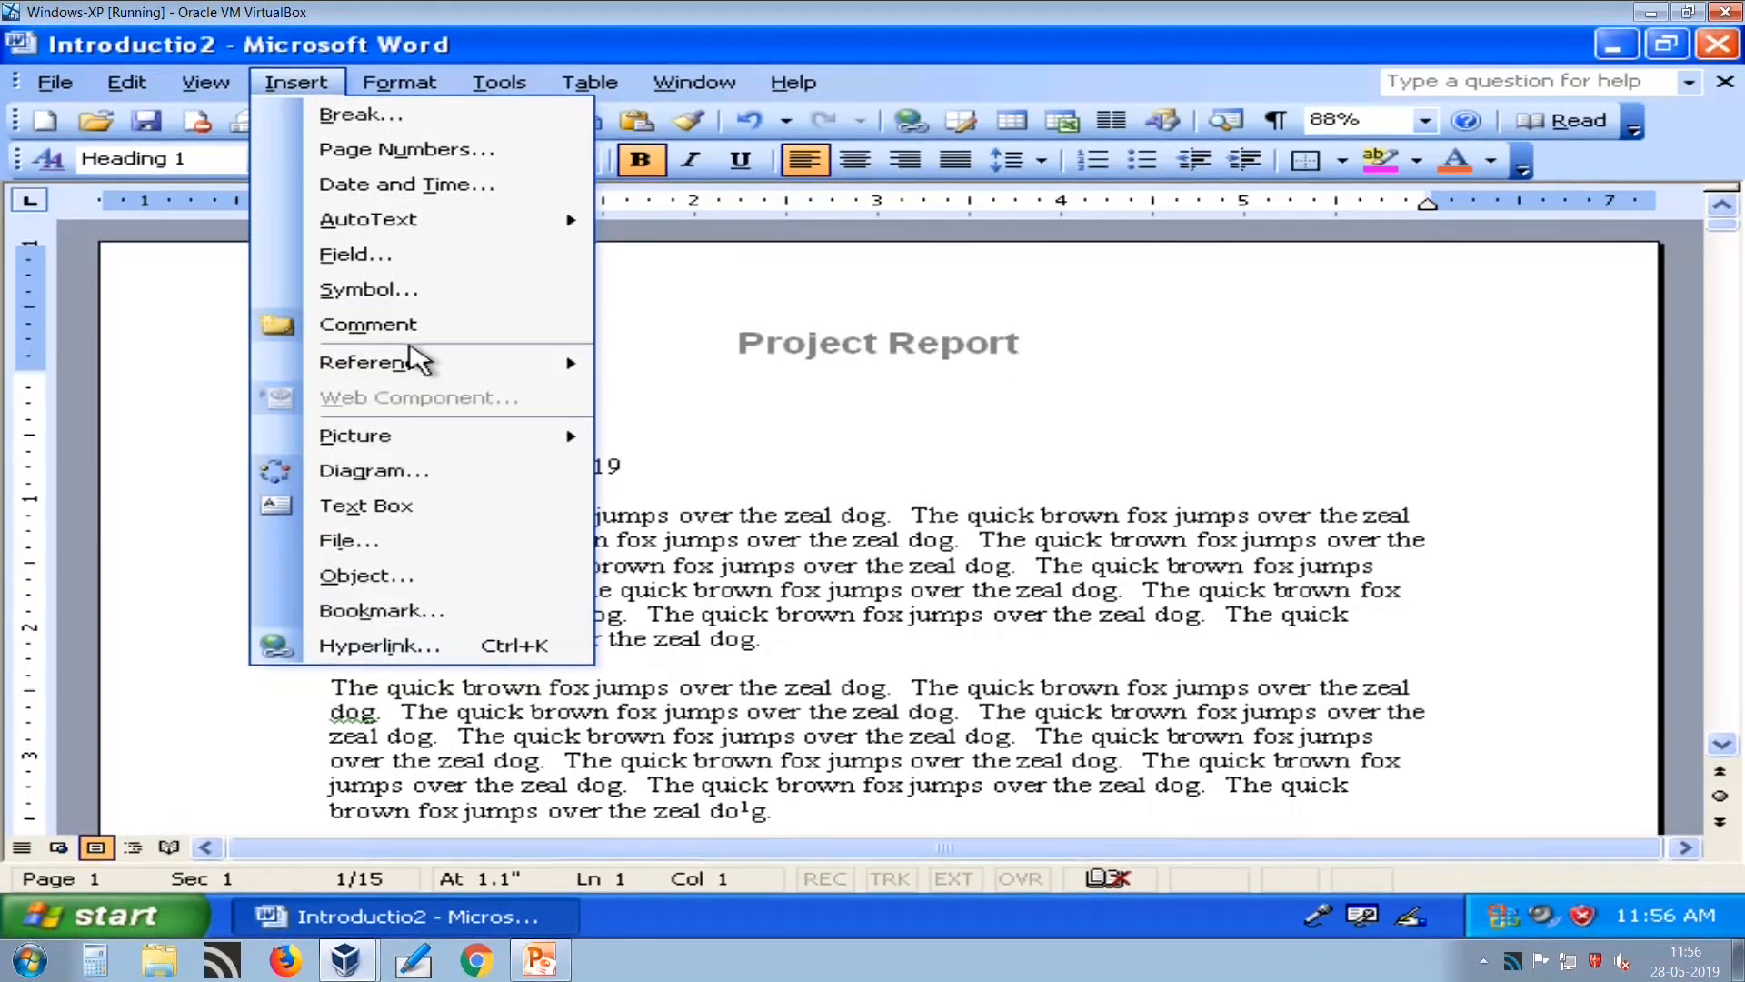
{"action": "left_click", "coordinate": [414, 327]}
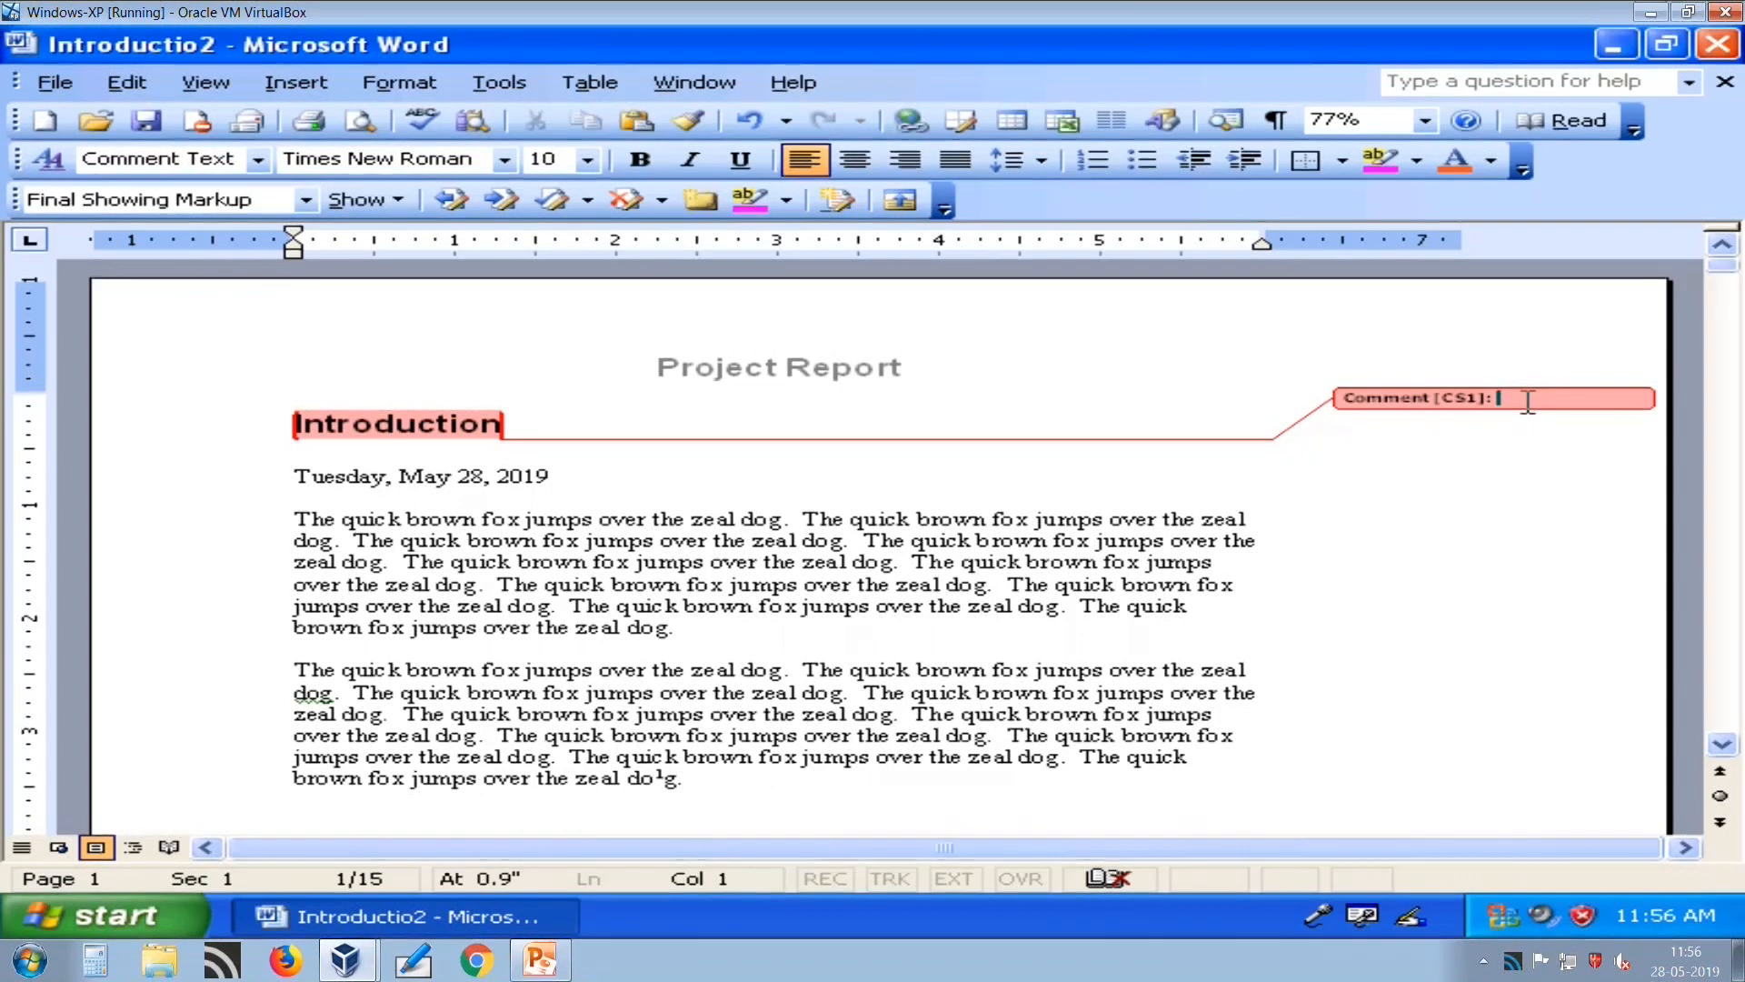
{"action": "type", "text": "The "}
{"action": "type", "text": "appropriate to "}
{"action": "type", "text": "l"}
{"action": "left_click", "coordinate": [1027, 561]}
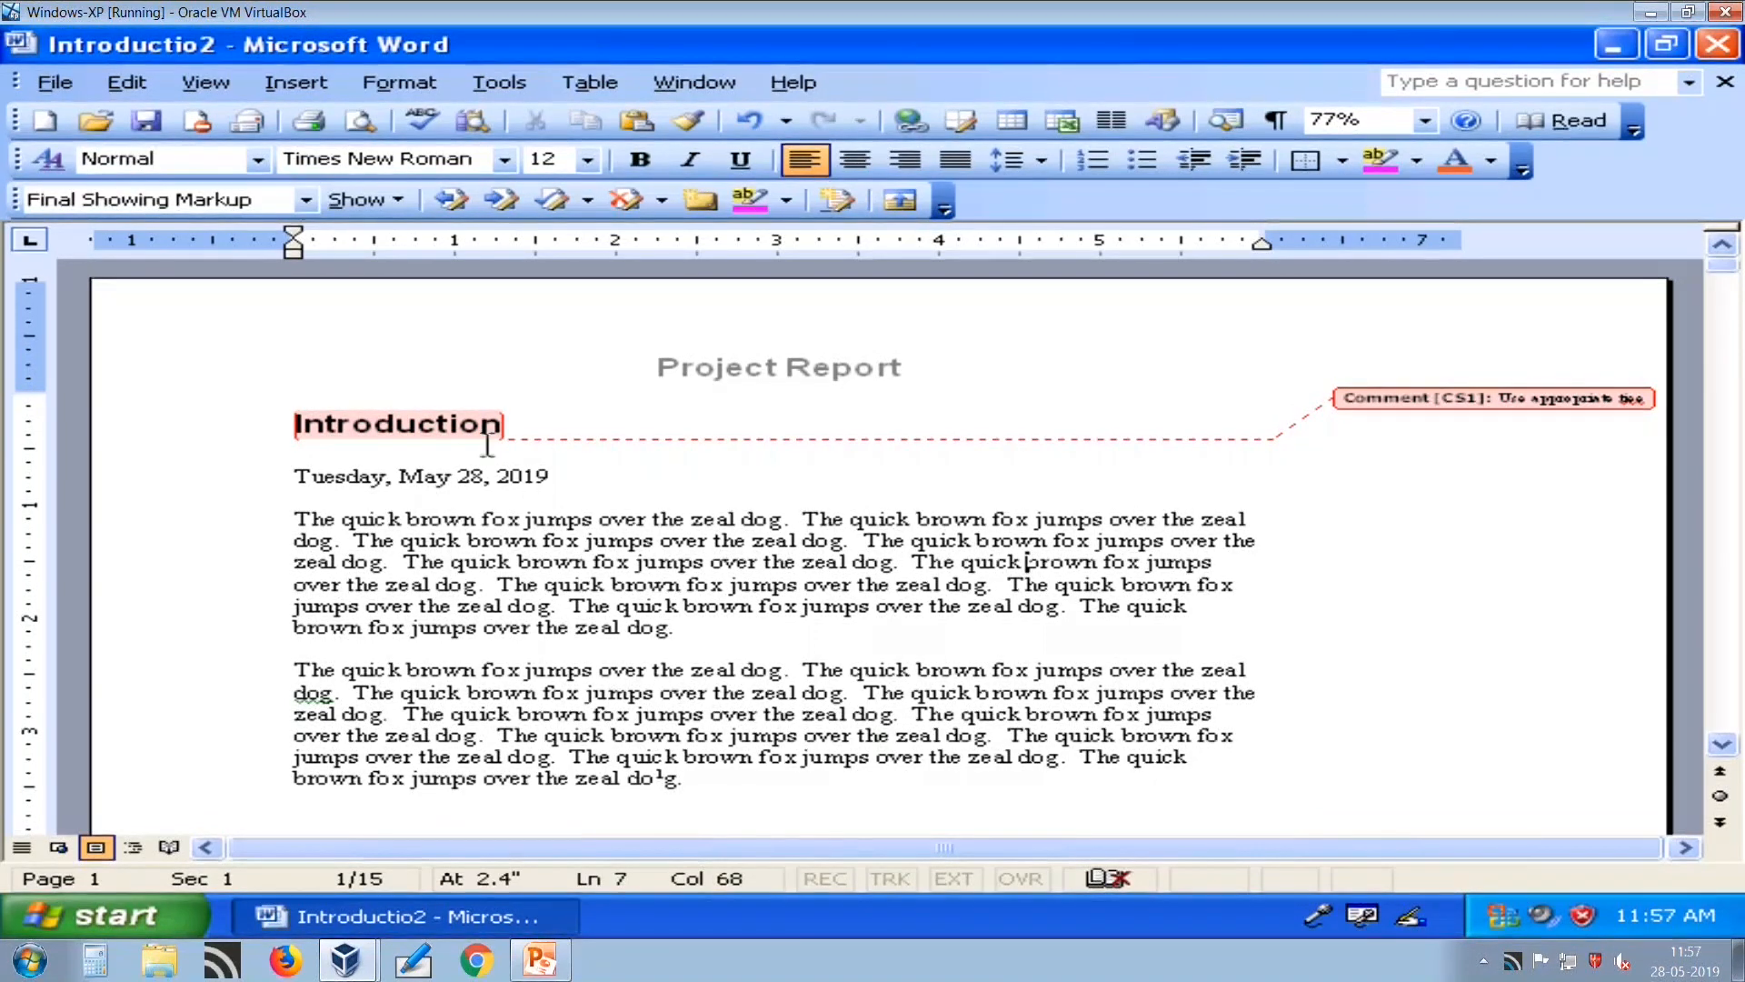
{"action": "mouse_move", "coordinate": [465, 421]}
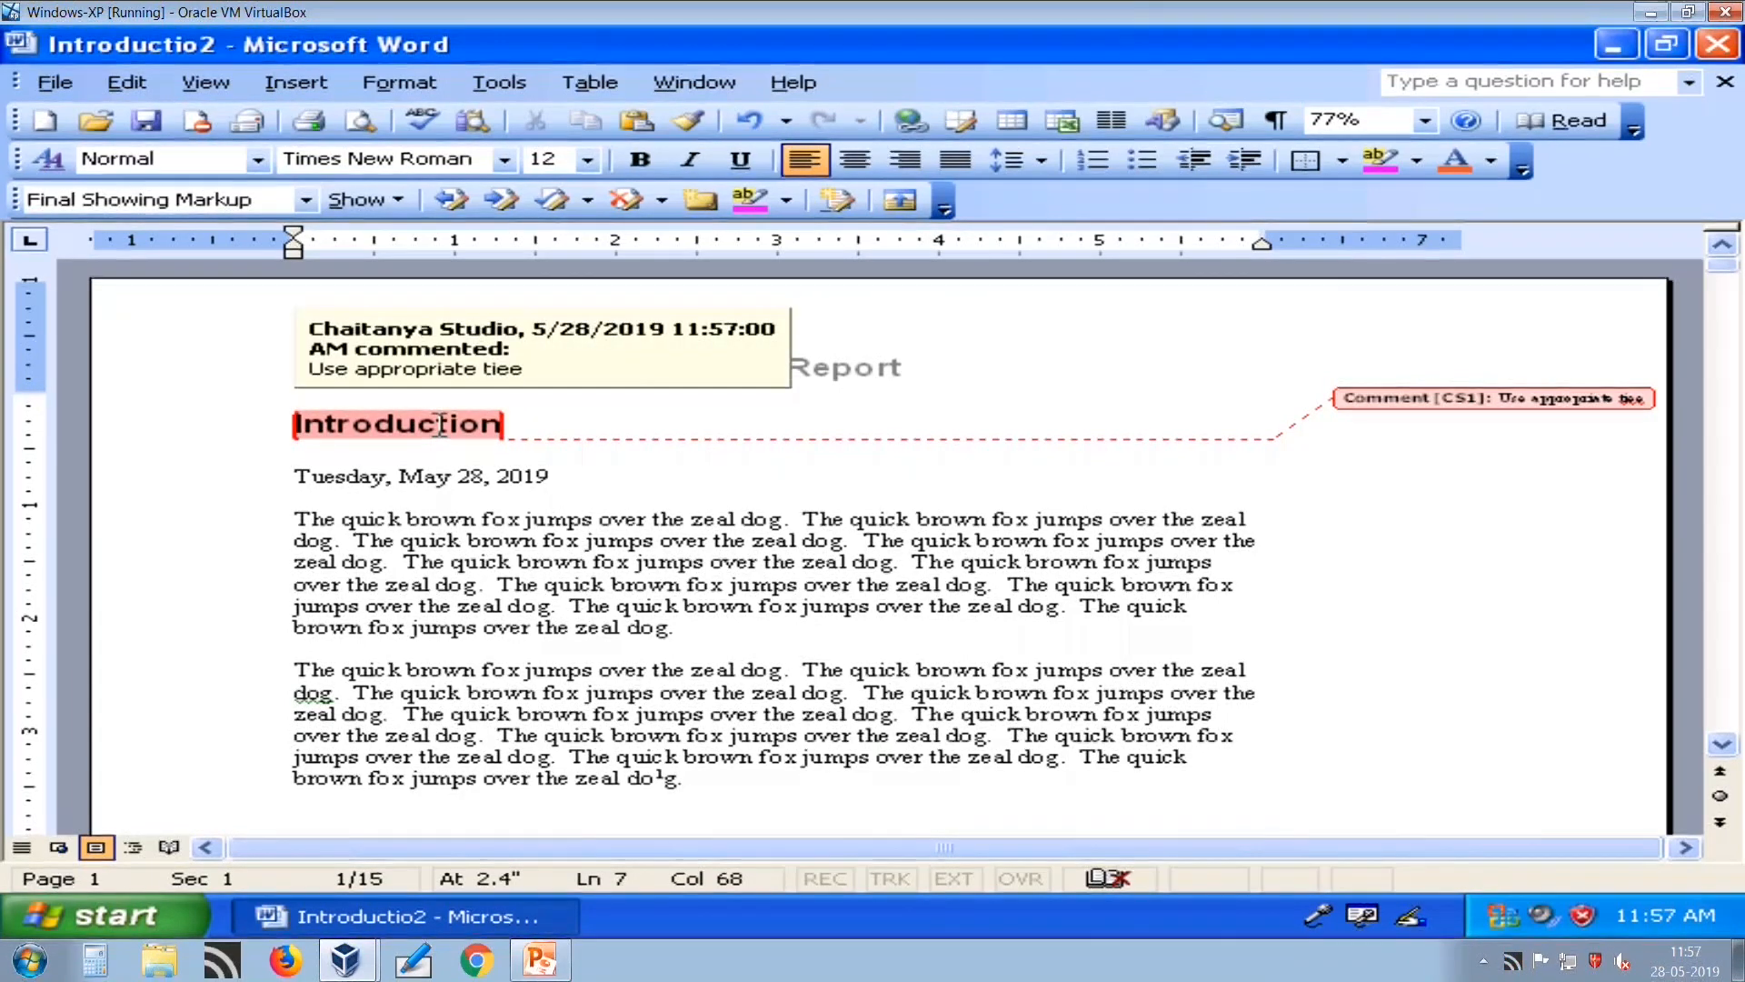
{"action": "scroll", "coordinate": [483, 675], "scroll_direction": "down", "scroll_amount": 10}
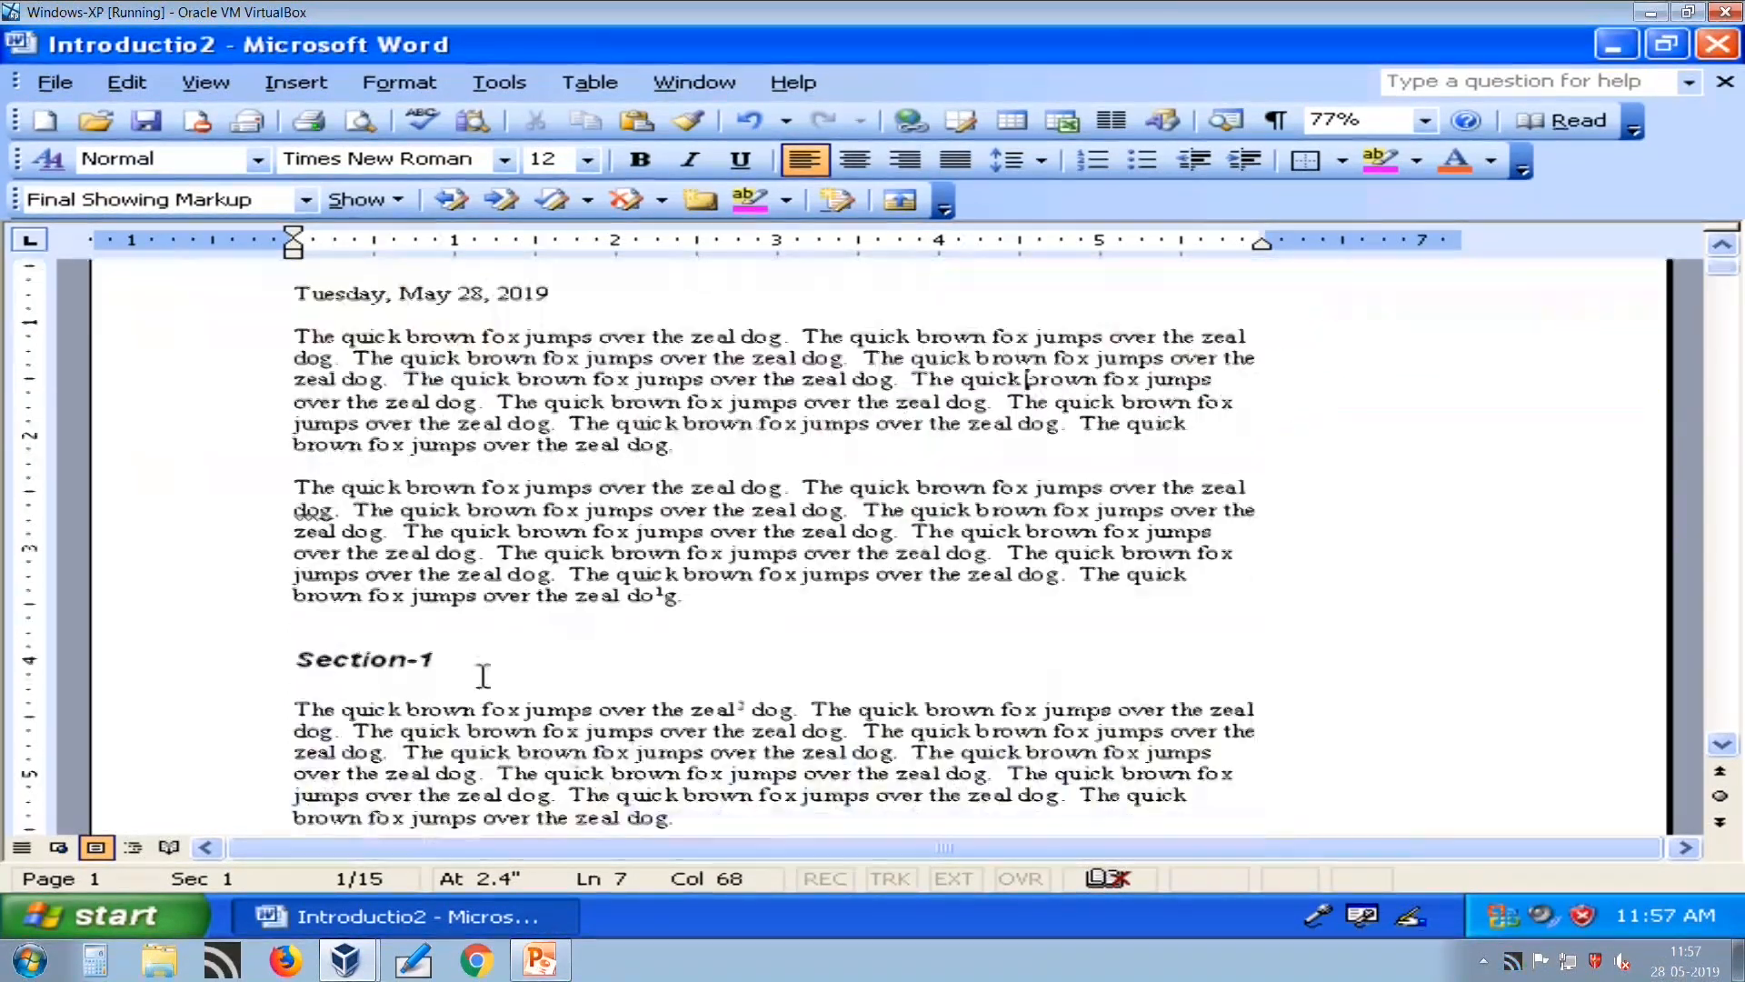
{"action": "scroll", "coordinate": [482, 674], "scroll_direction": "down", "scroll_amount": 20}
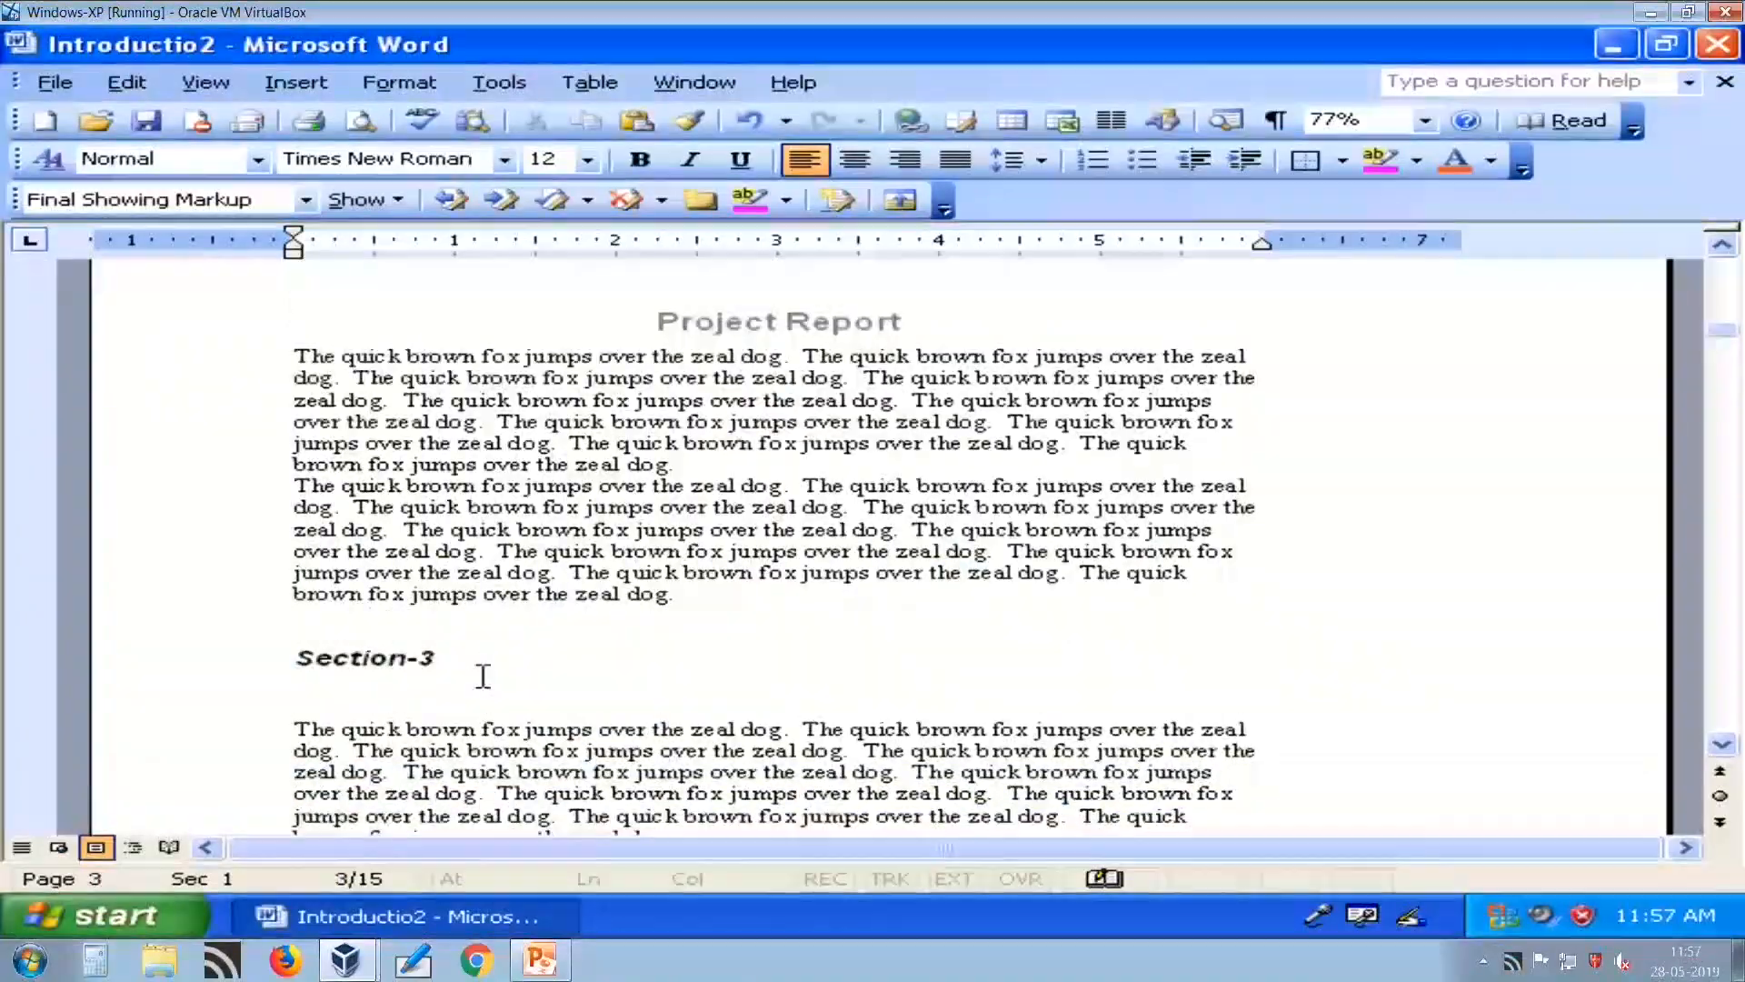
{"action": "scroll", "coordinate": [483, 674], "scroll_direction": "up", "scroll_amount": 10}
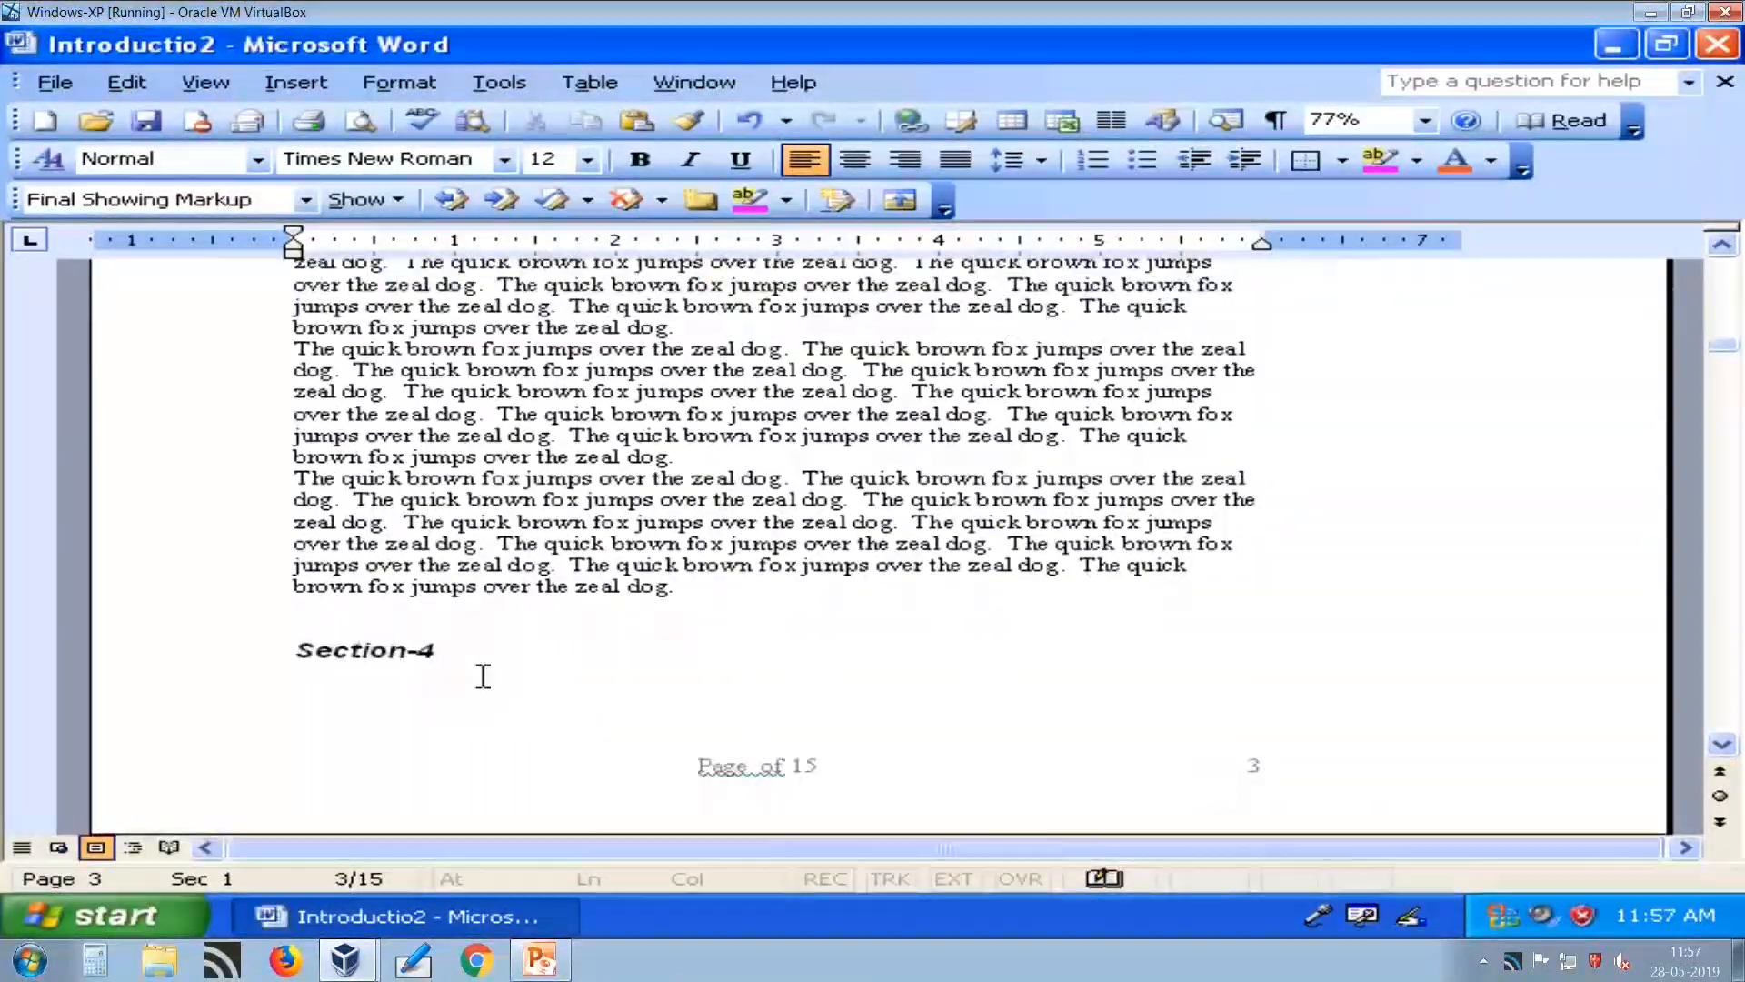
{"action": "scroll", "coordinate": [483, 675], "scroll_direction": "up", "scroll_amount": 10}
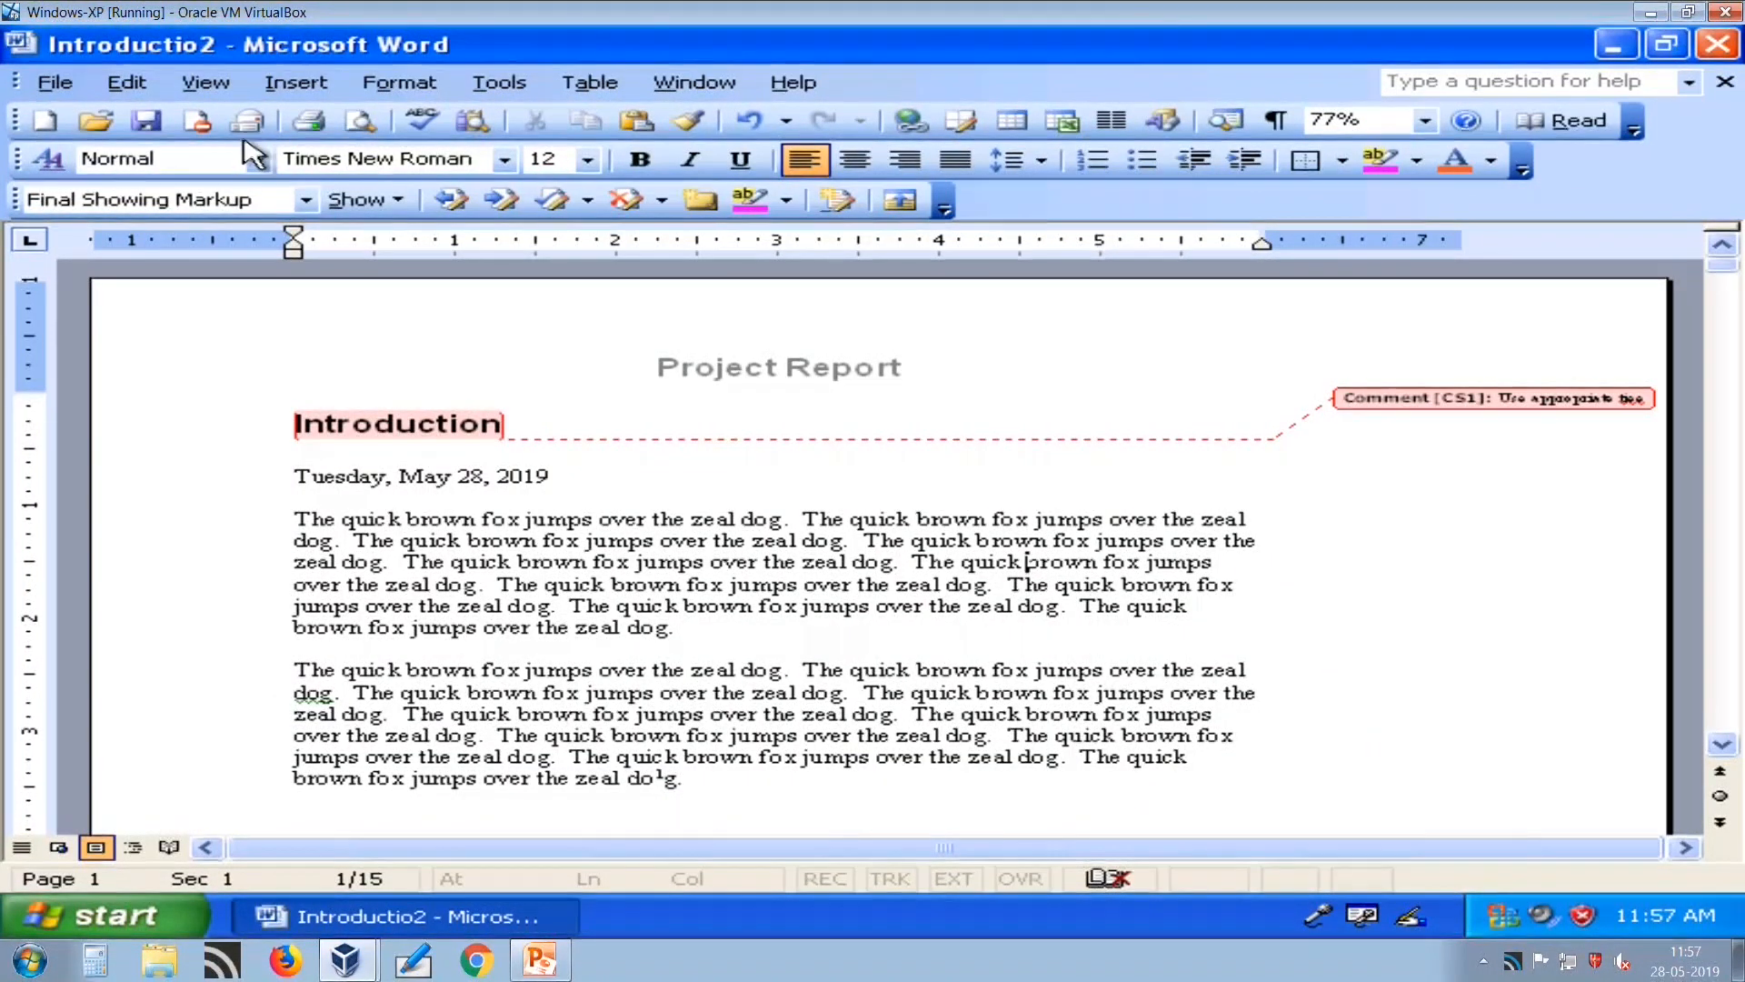
{"action": "left_click", "coordinate": [297, 82]}
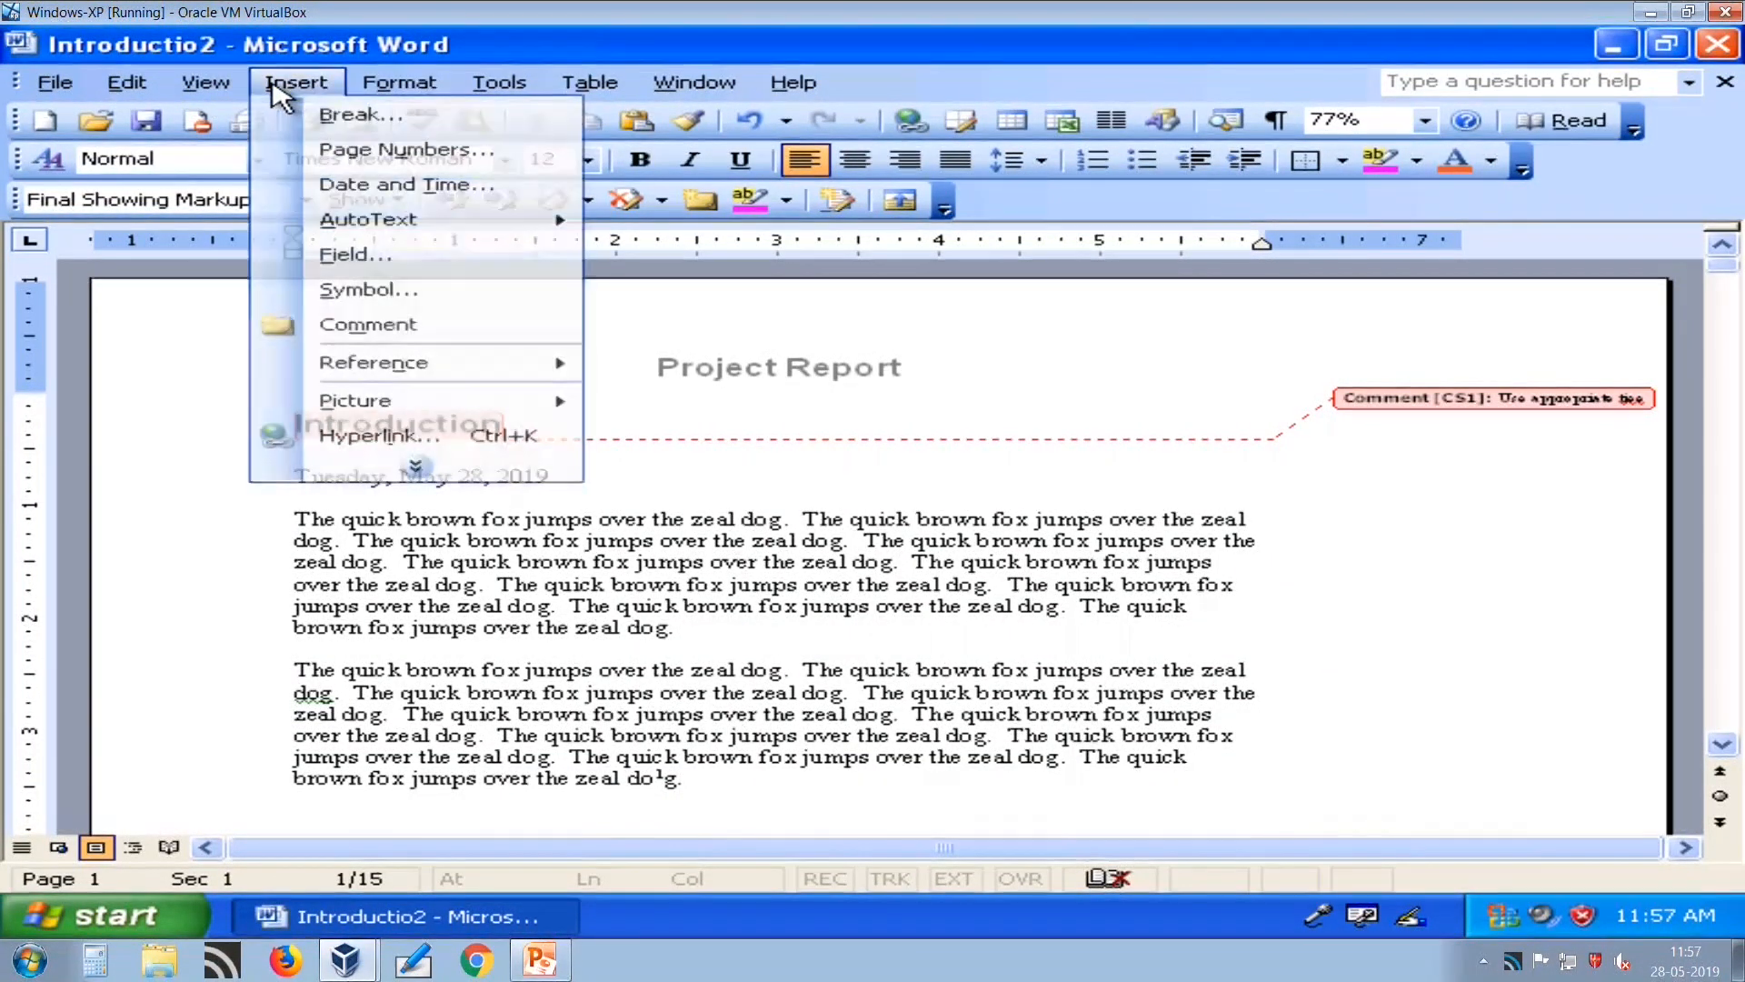
{"action": "left_click", "coordinate": [377, 465]}
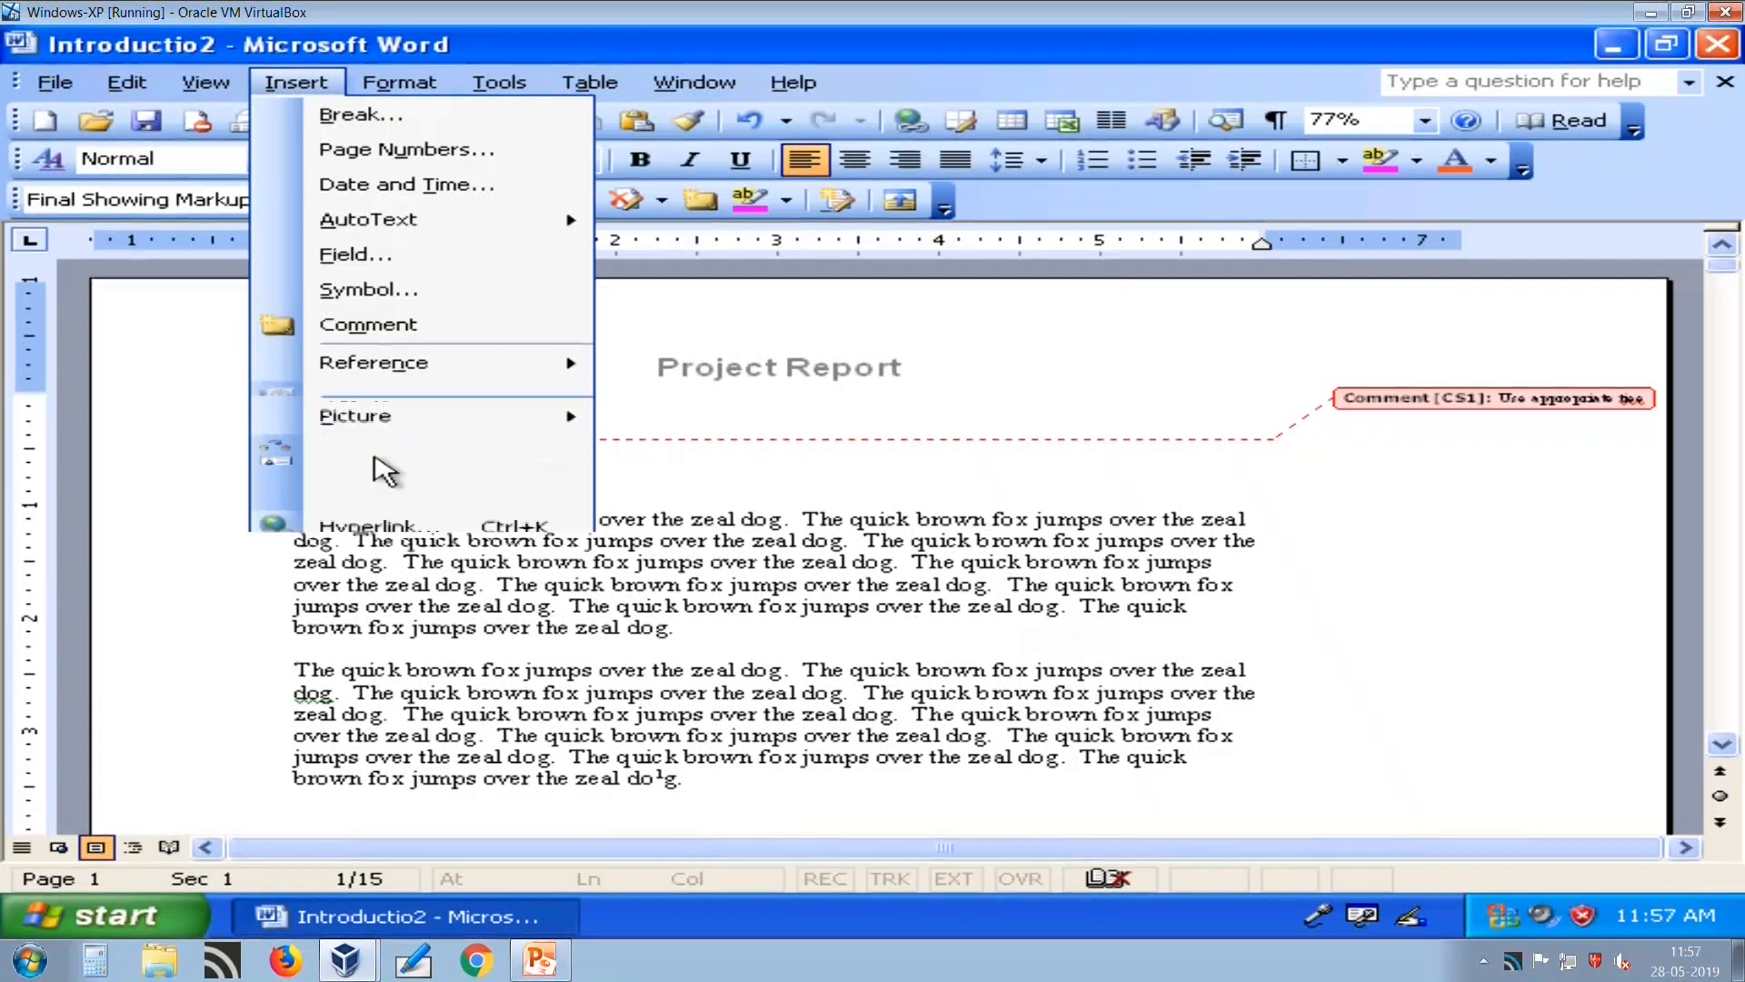
{"action": "mouse_move", "coordinate": [420, 366]}
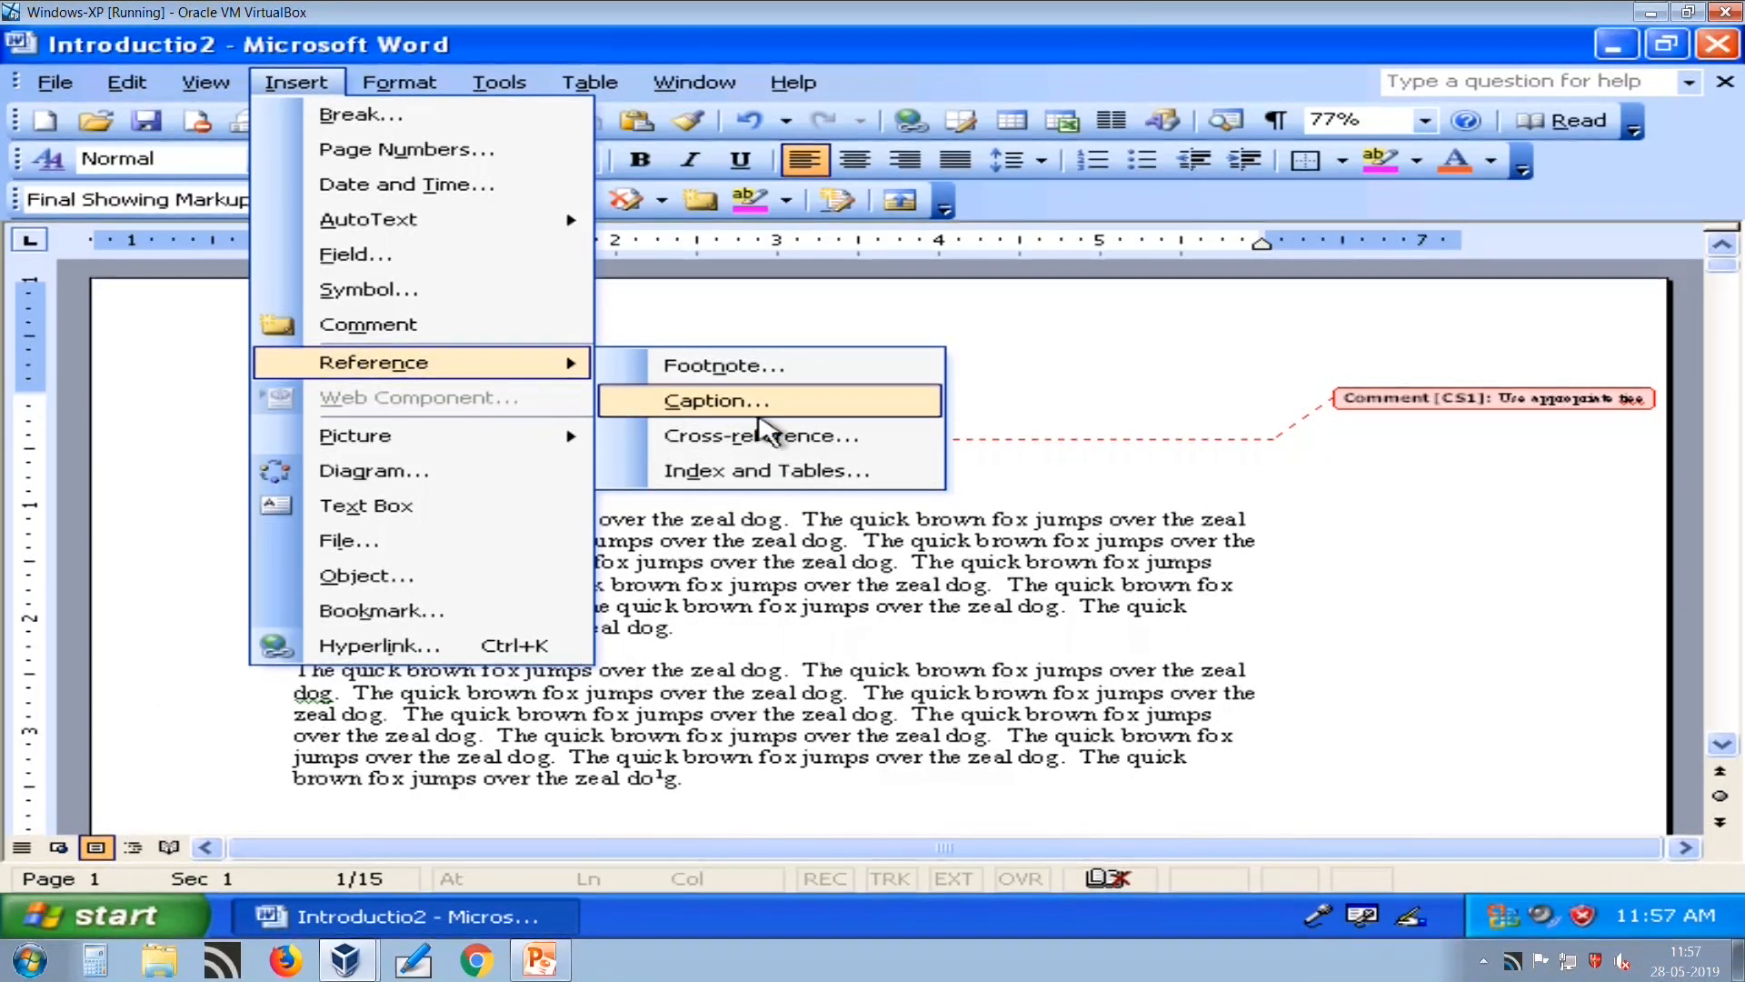
{"action": "left_click", "coordinate": [840, 718]}
Place the insertion point at the end of the document, on the empty line below the file size on page 15.
{"action": "scroll", "coordinate": [936, 740], "scroll_direction": "down", "scroll_amount": 10}
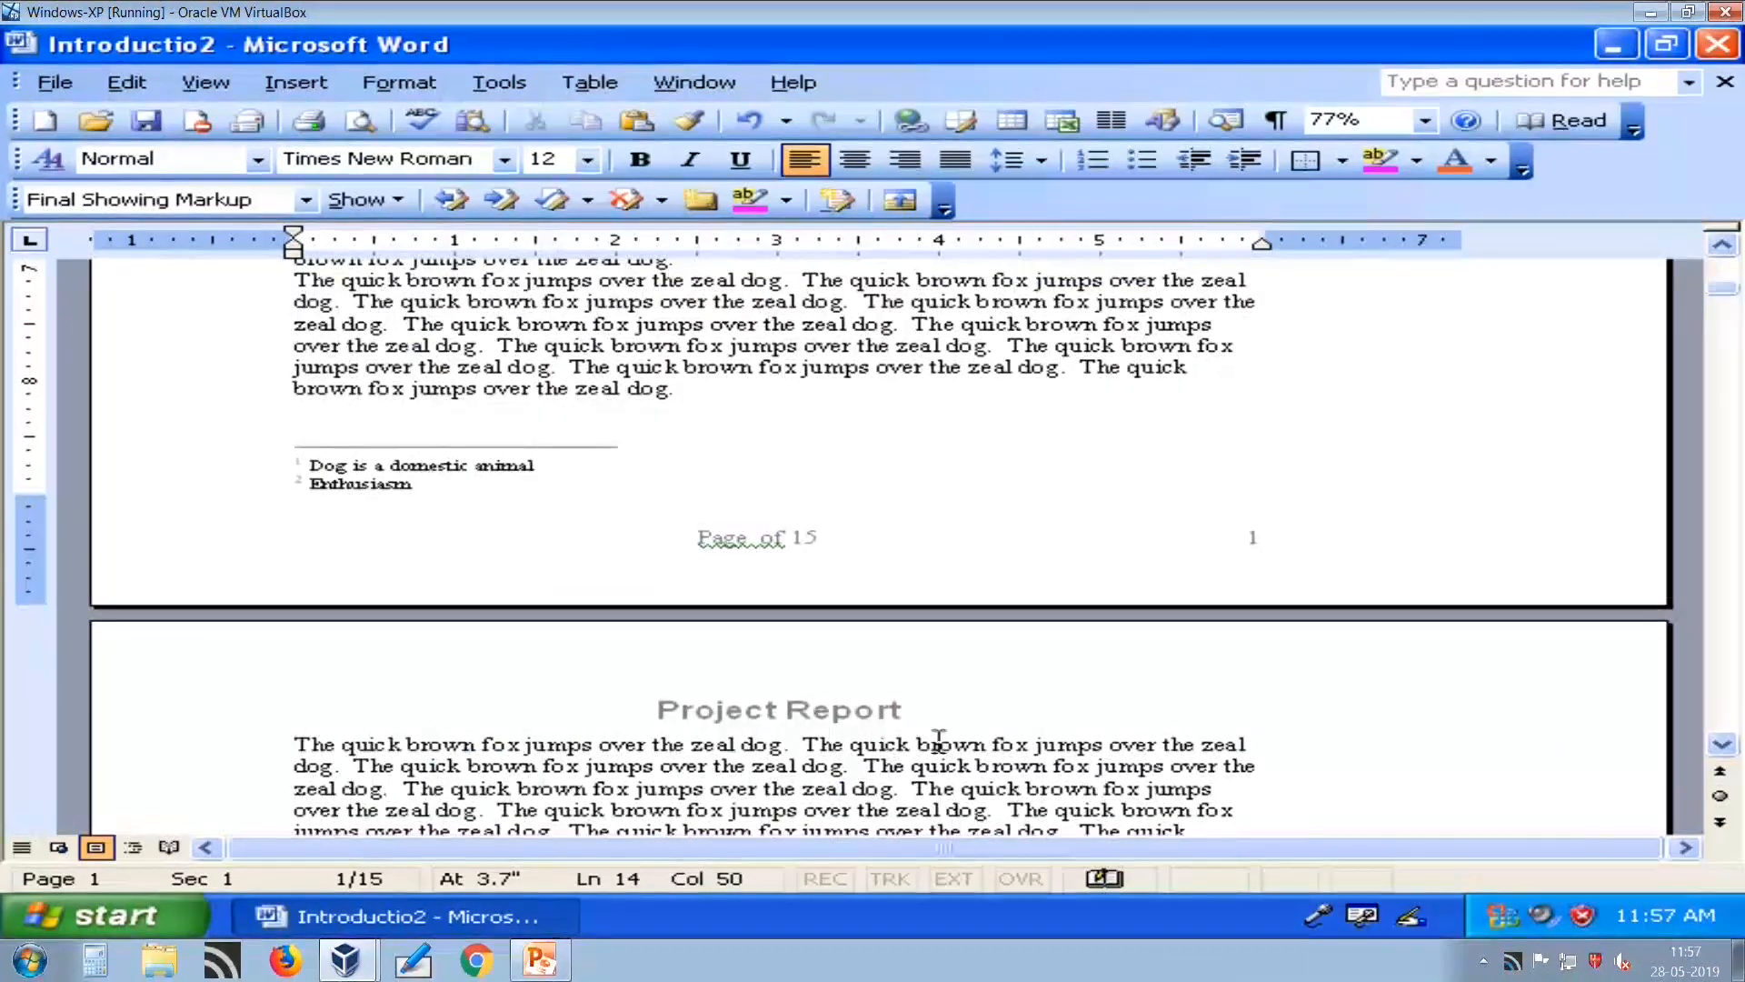
{"action": "scroll", "coordinate": [827, 718], "scroll_direction": "down", "scroll_amount": 15}
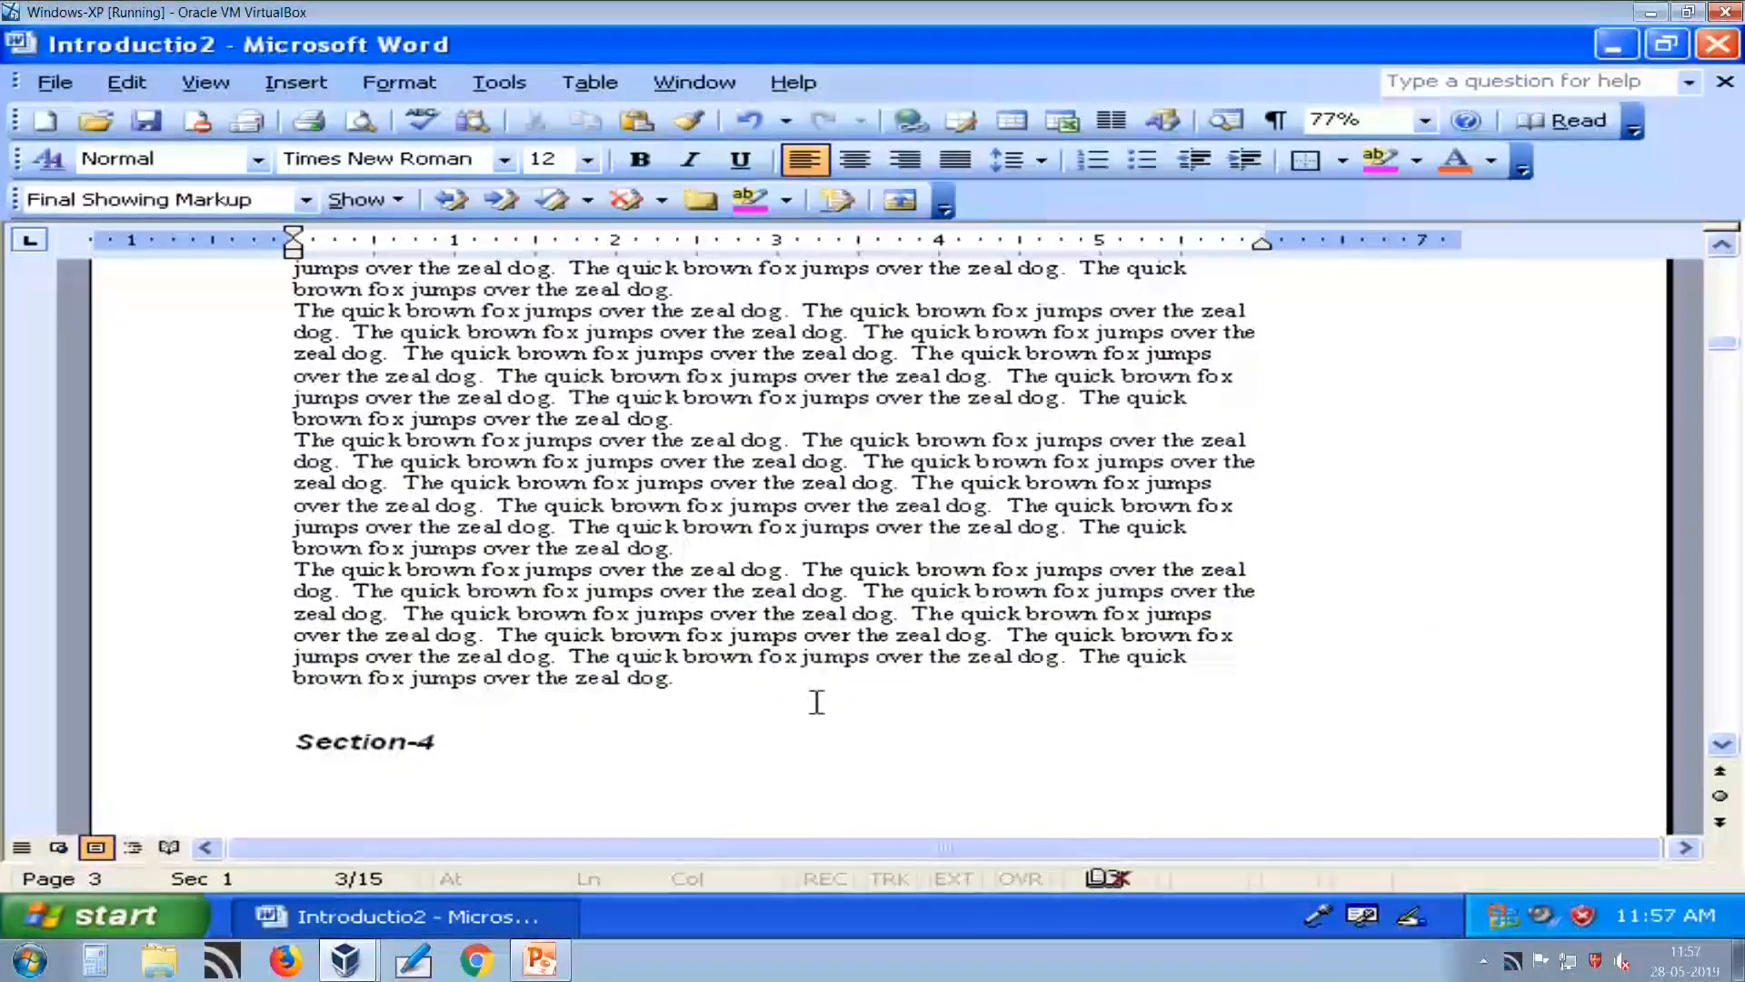
{"action": "key", "text": "ctrl+End"}
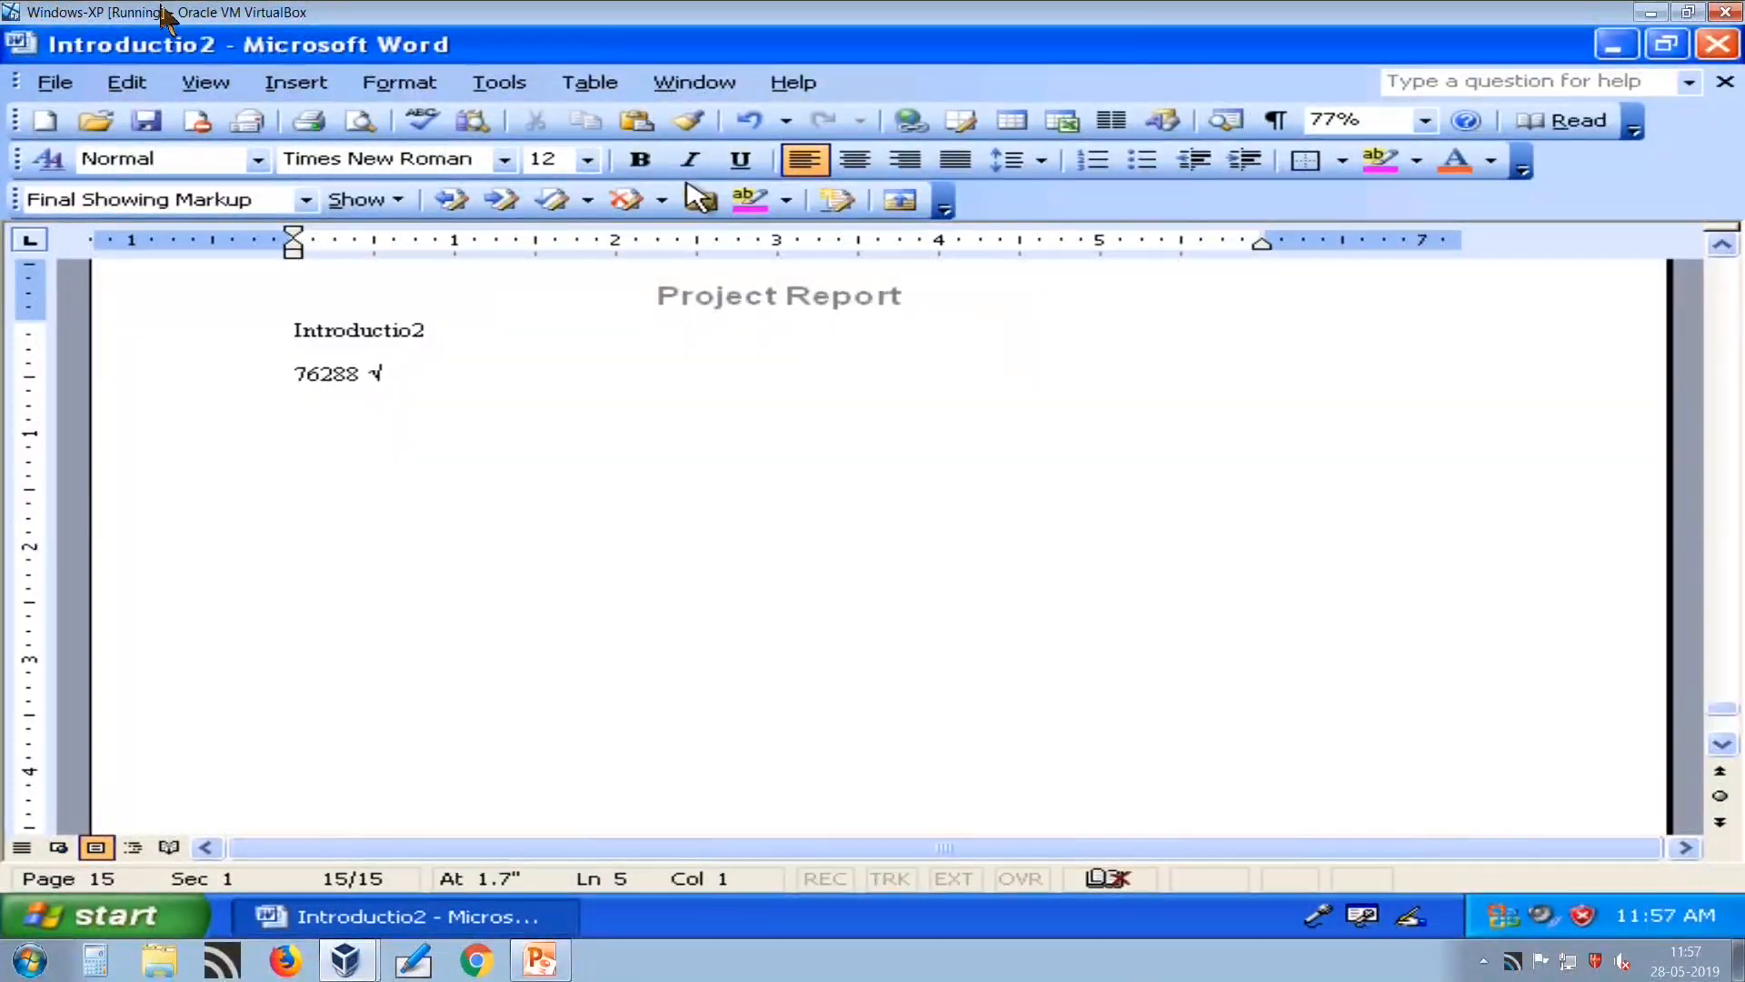
{"action": "left_click", "coordinate": [266, 91]}
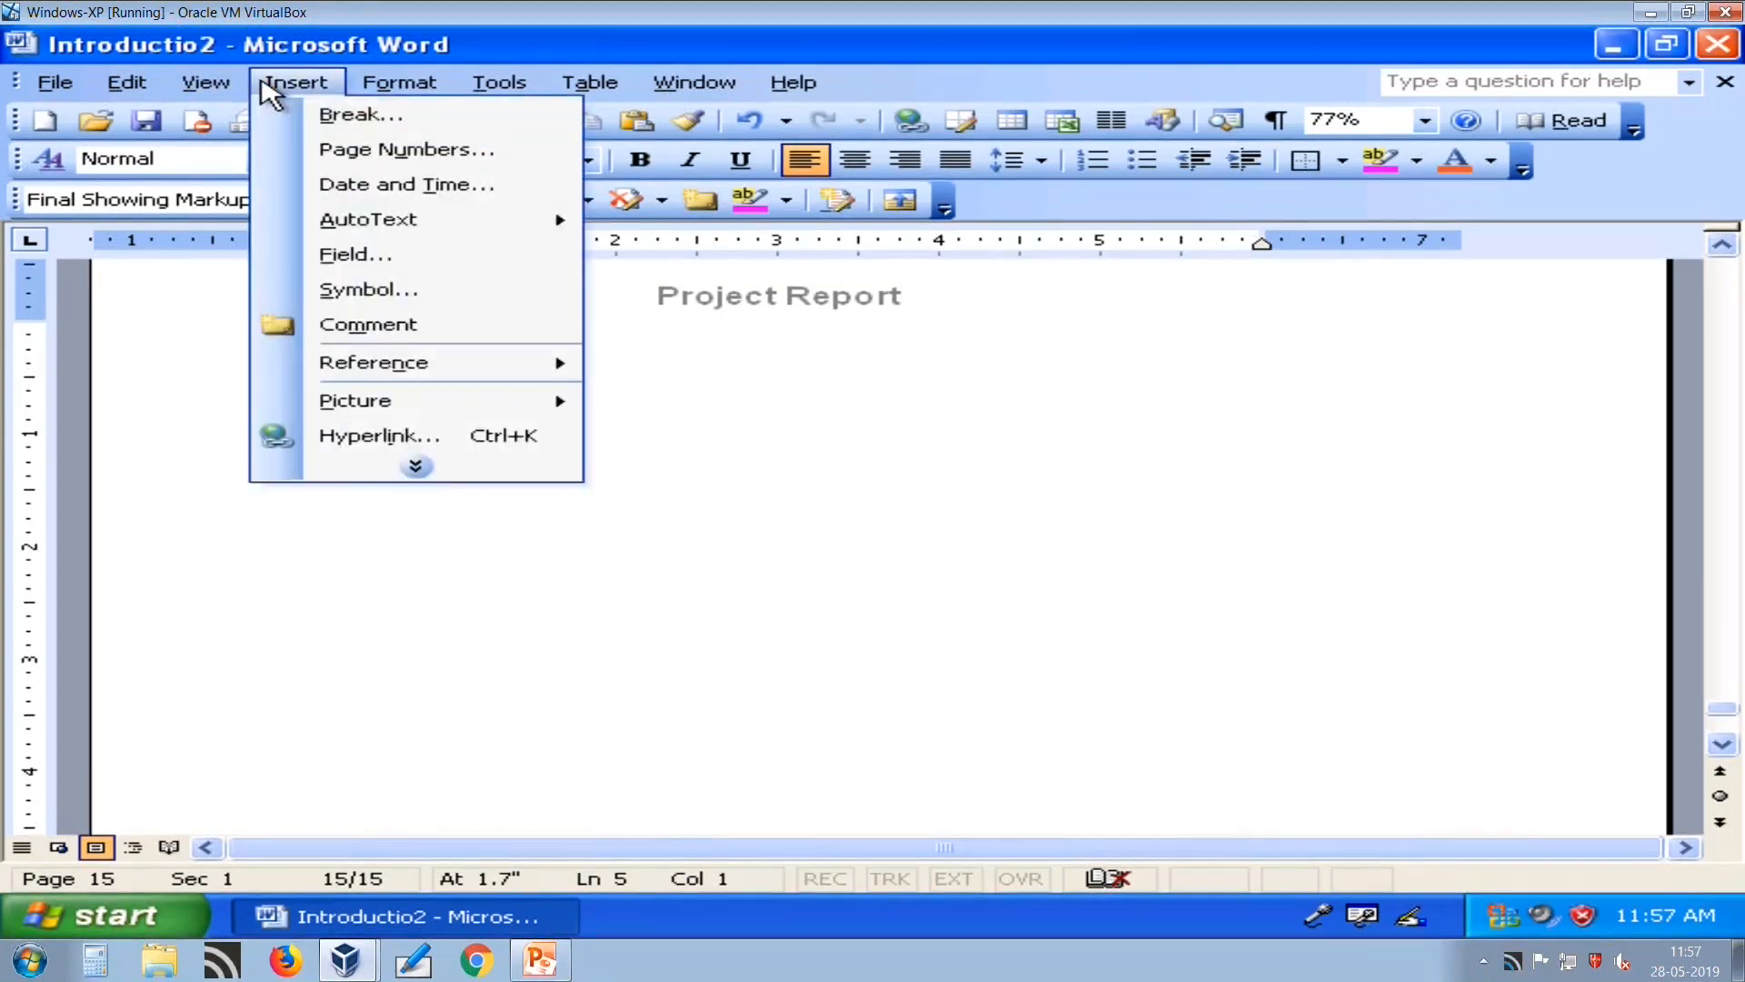
{"action": "left_click", "coordinate": [415, 467]}
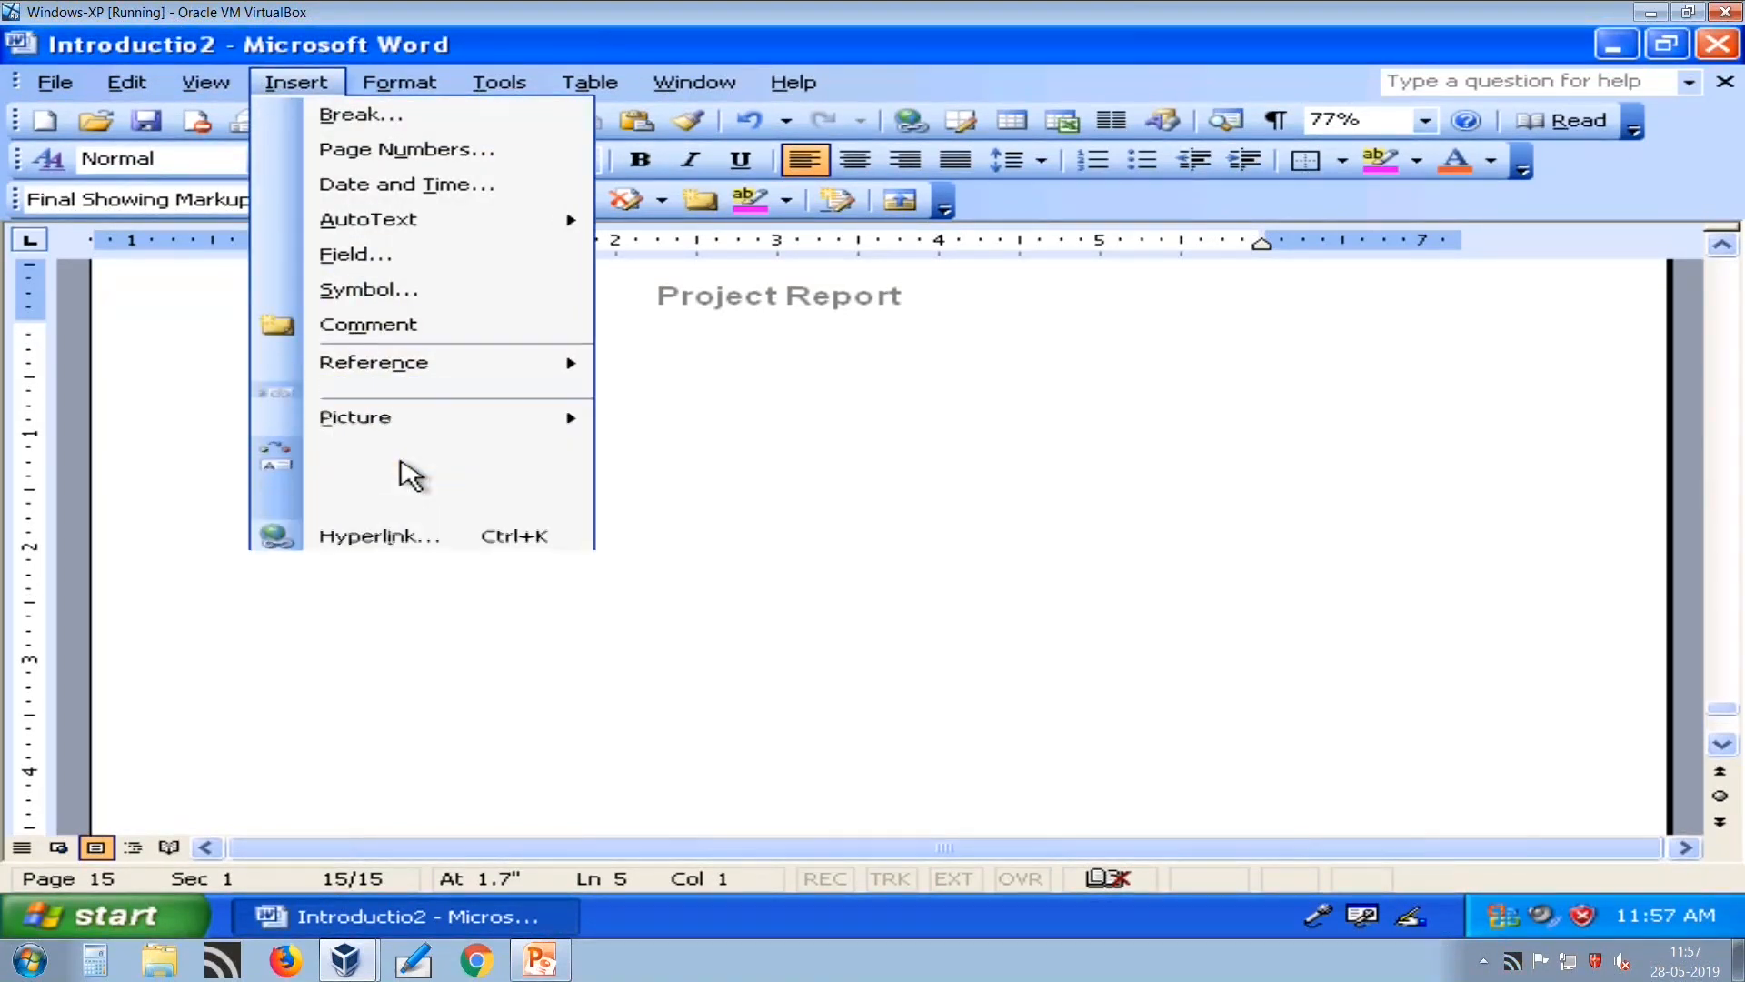
{"action": "left_click", "coordinate": [745, 500]}
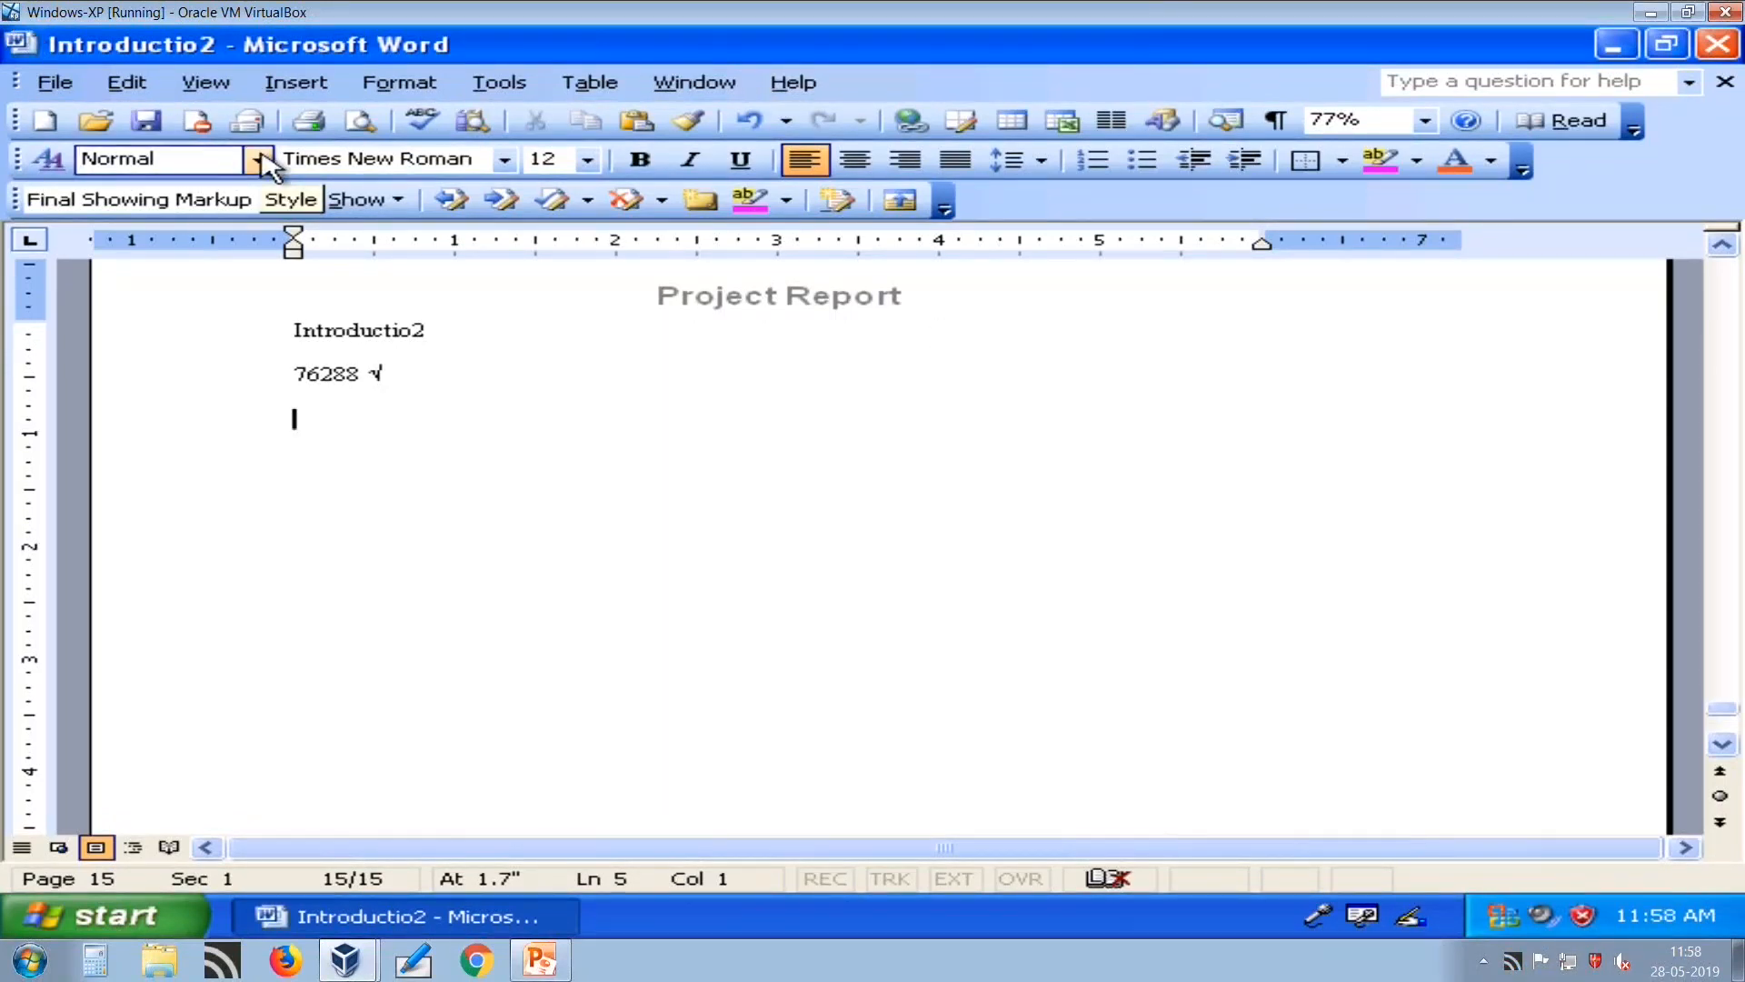
Search all clip art collections and all media file types for "computer".
{"action": "left_click", "coordinate": [320, 84]}
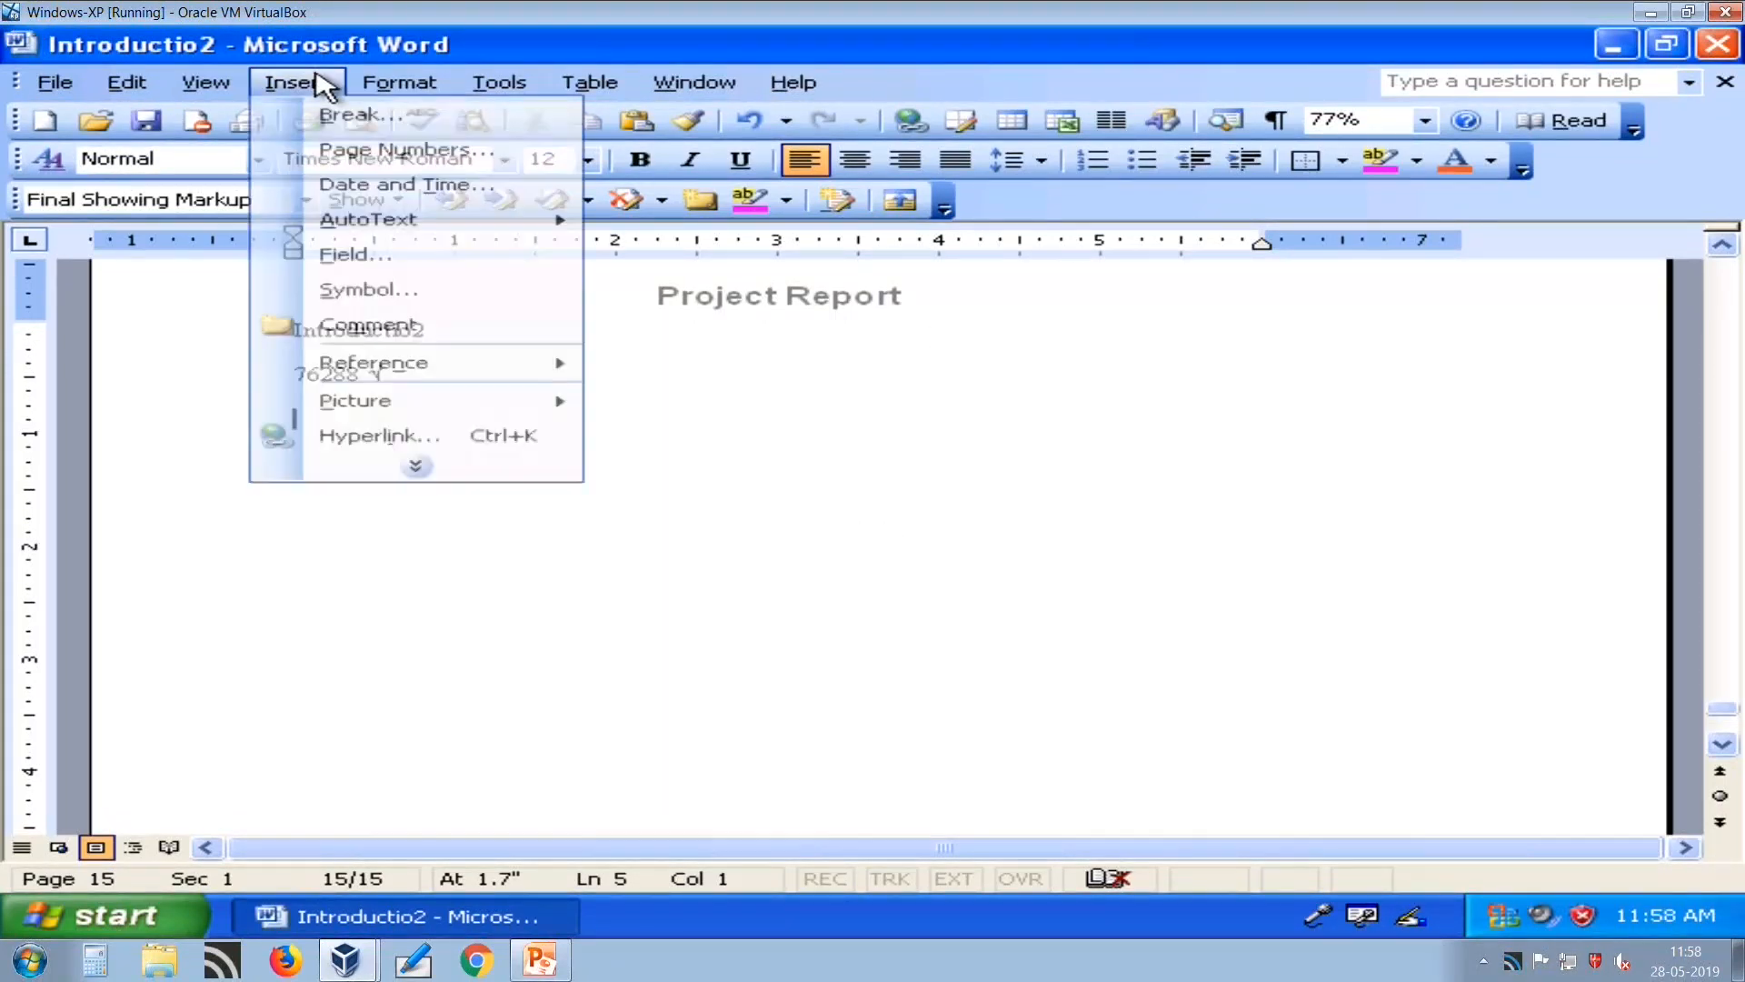
{"action": "left_click", "coordinate": [417, 467]}
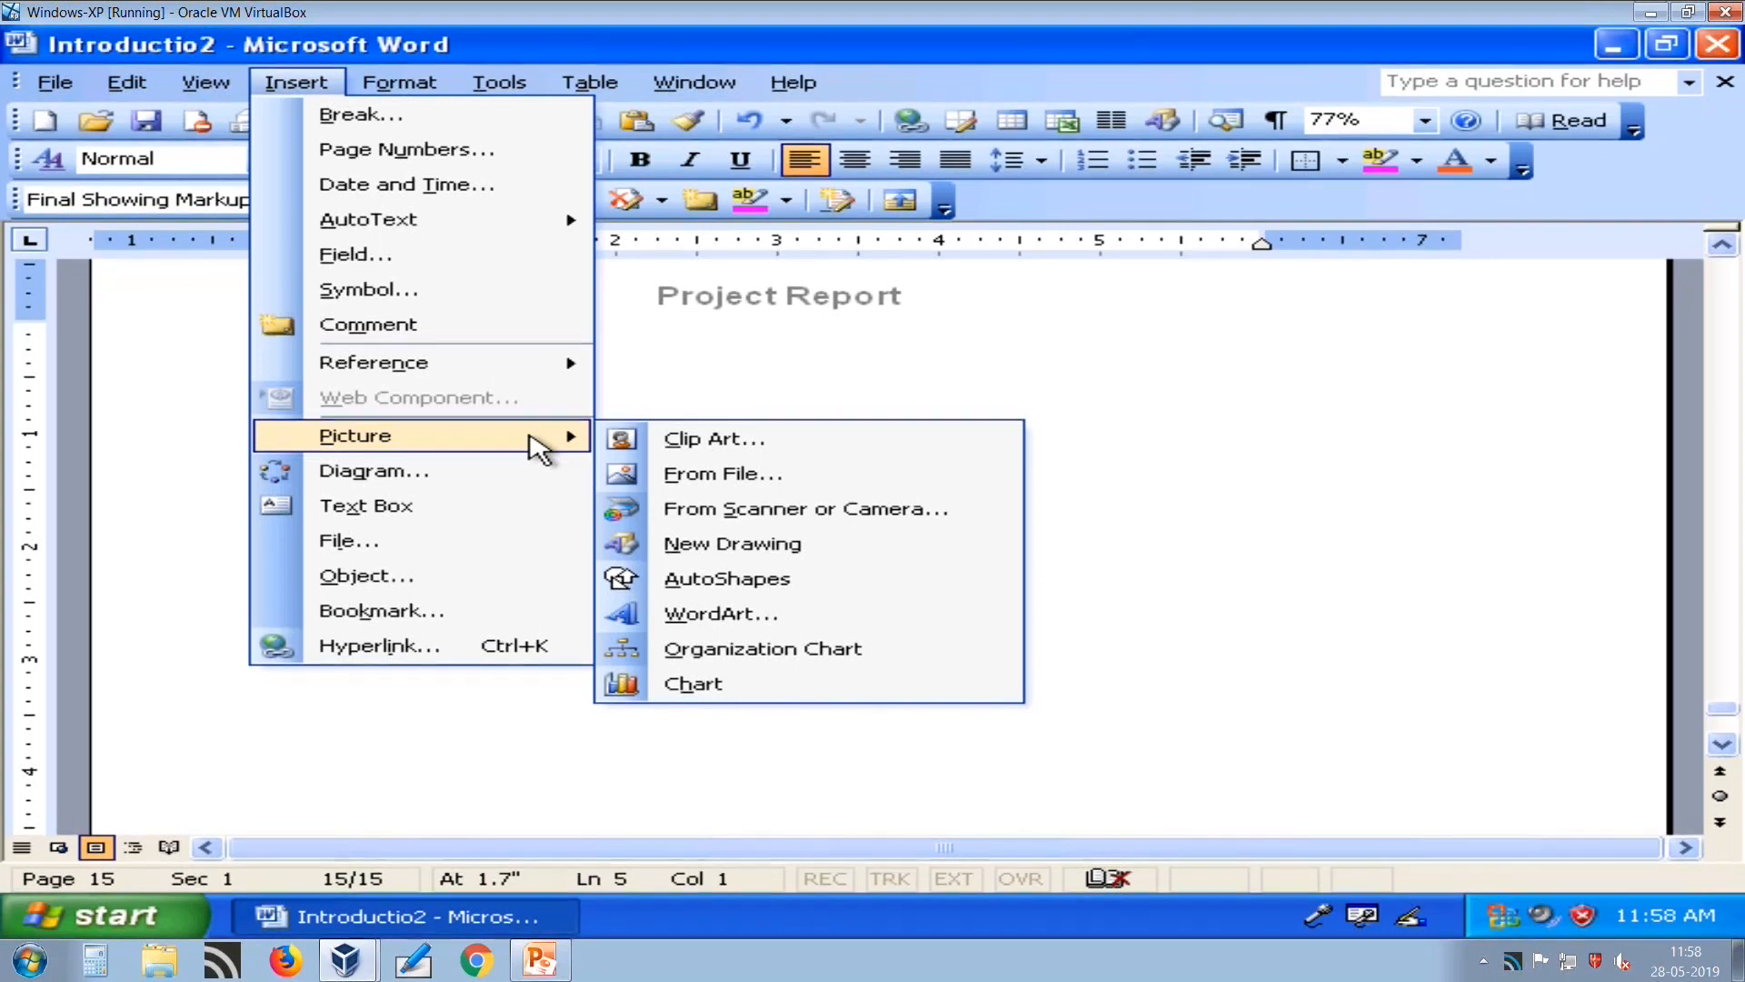
{"action": "left_click", "coordinate": [668, 438]}
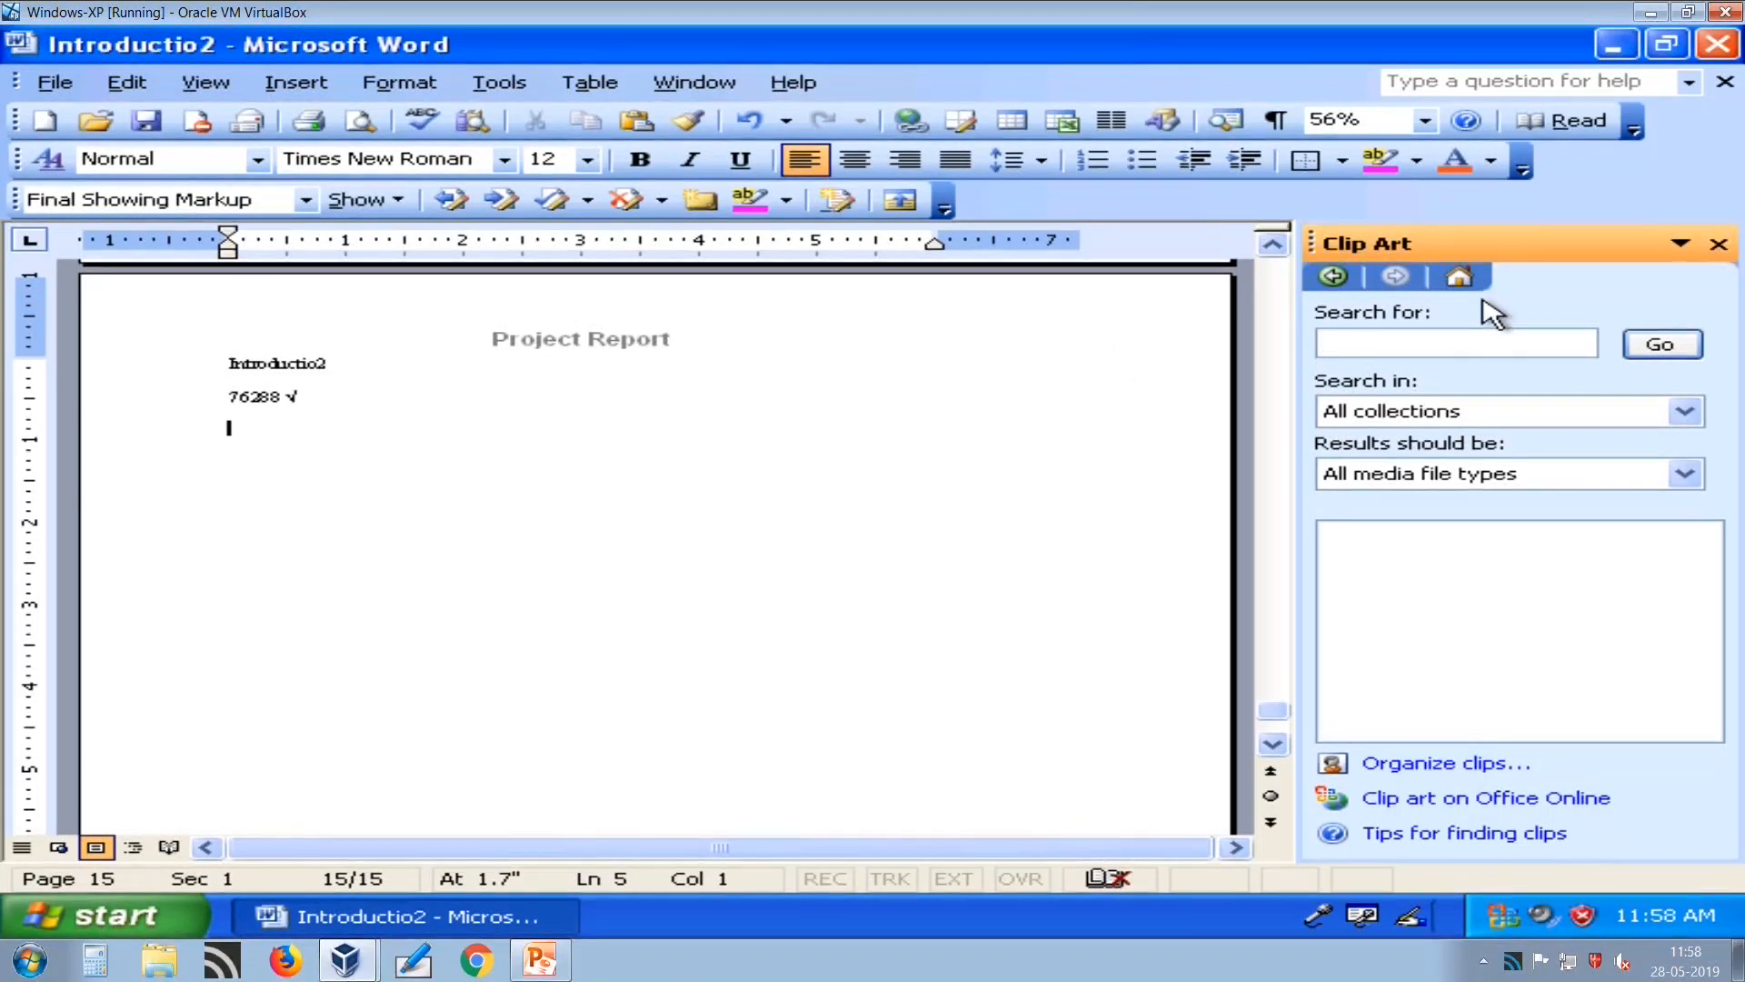
{"action": "type", "text": "computer"}
{"action": "left_click", "coordinate": [1665, 346]}
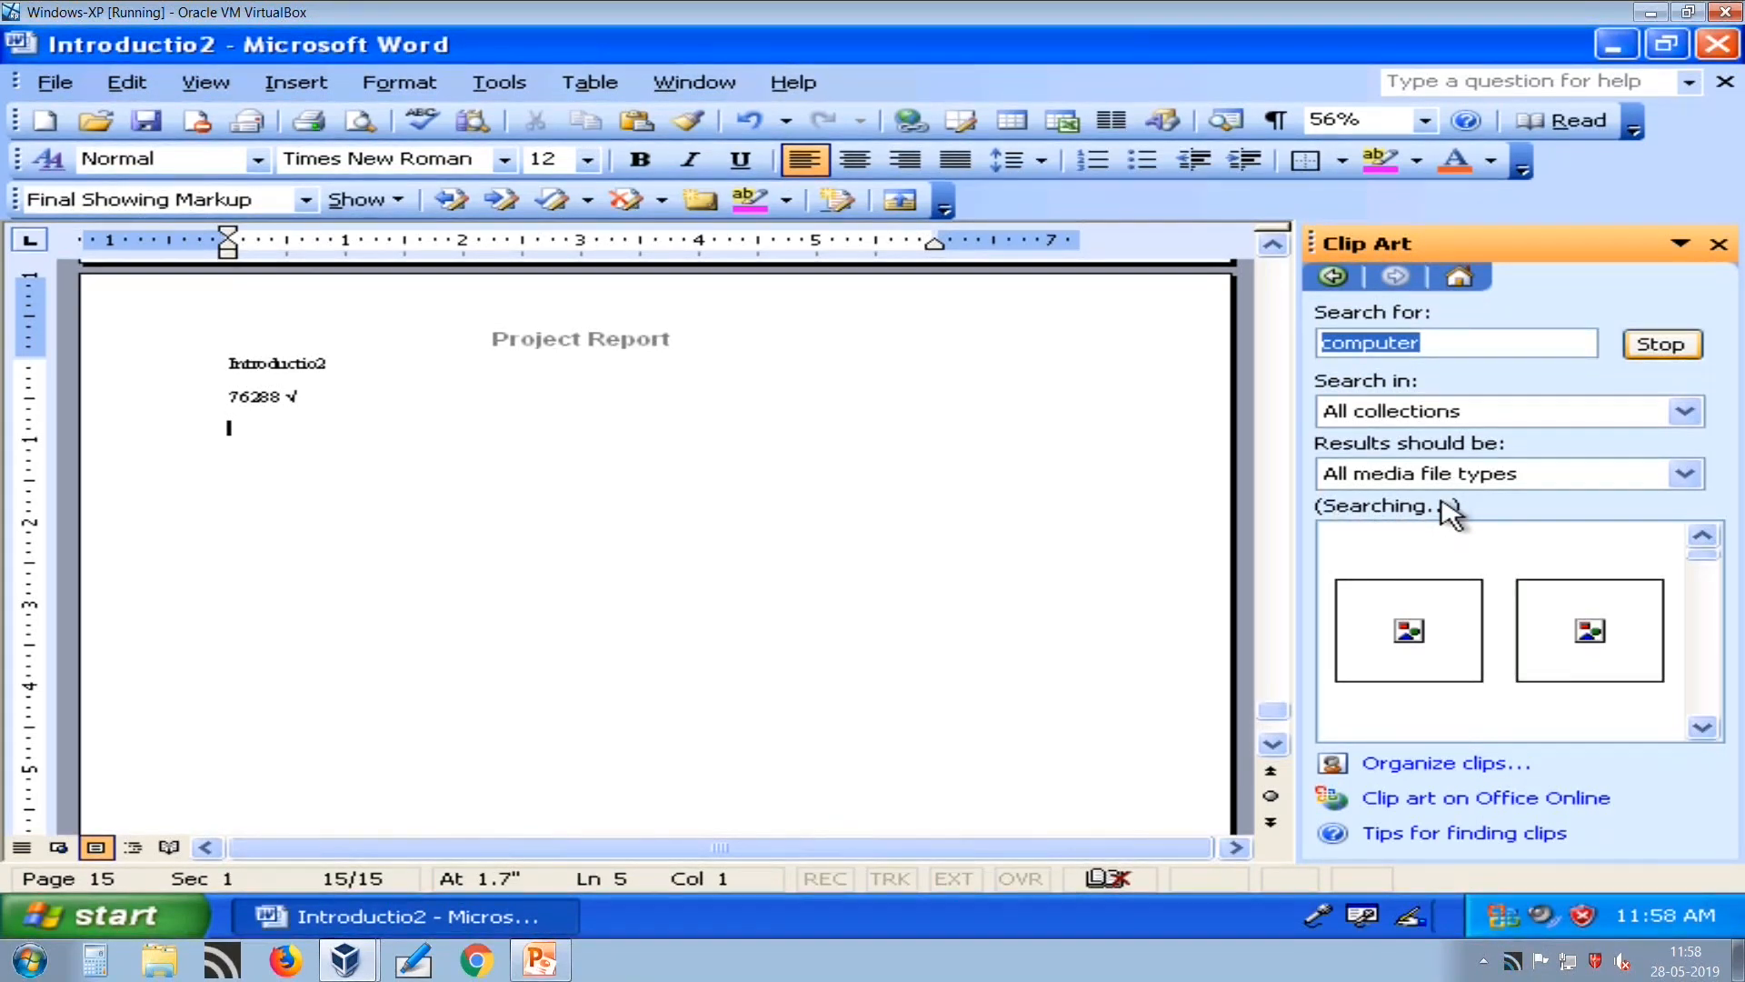
Insert the blue circuit clip and the clip of a woman at a computer side by side on page 15.
{"action": "left_click", "coordinate": [1441, 652]}
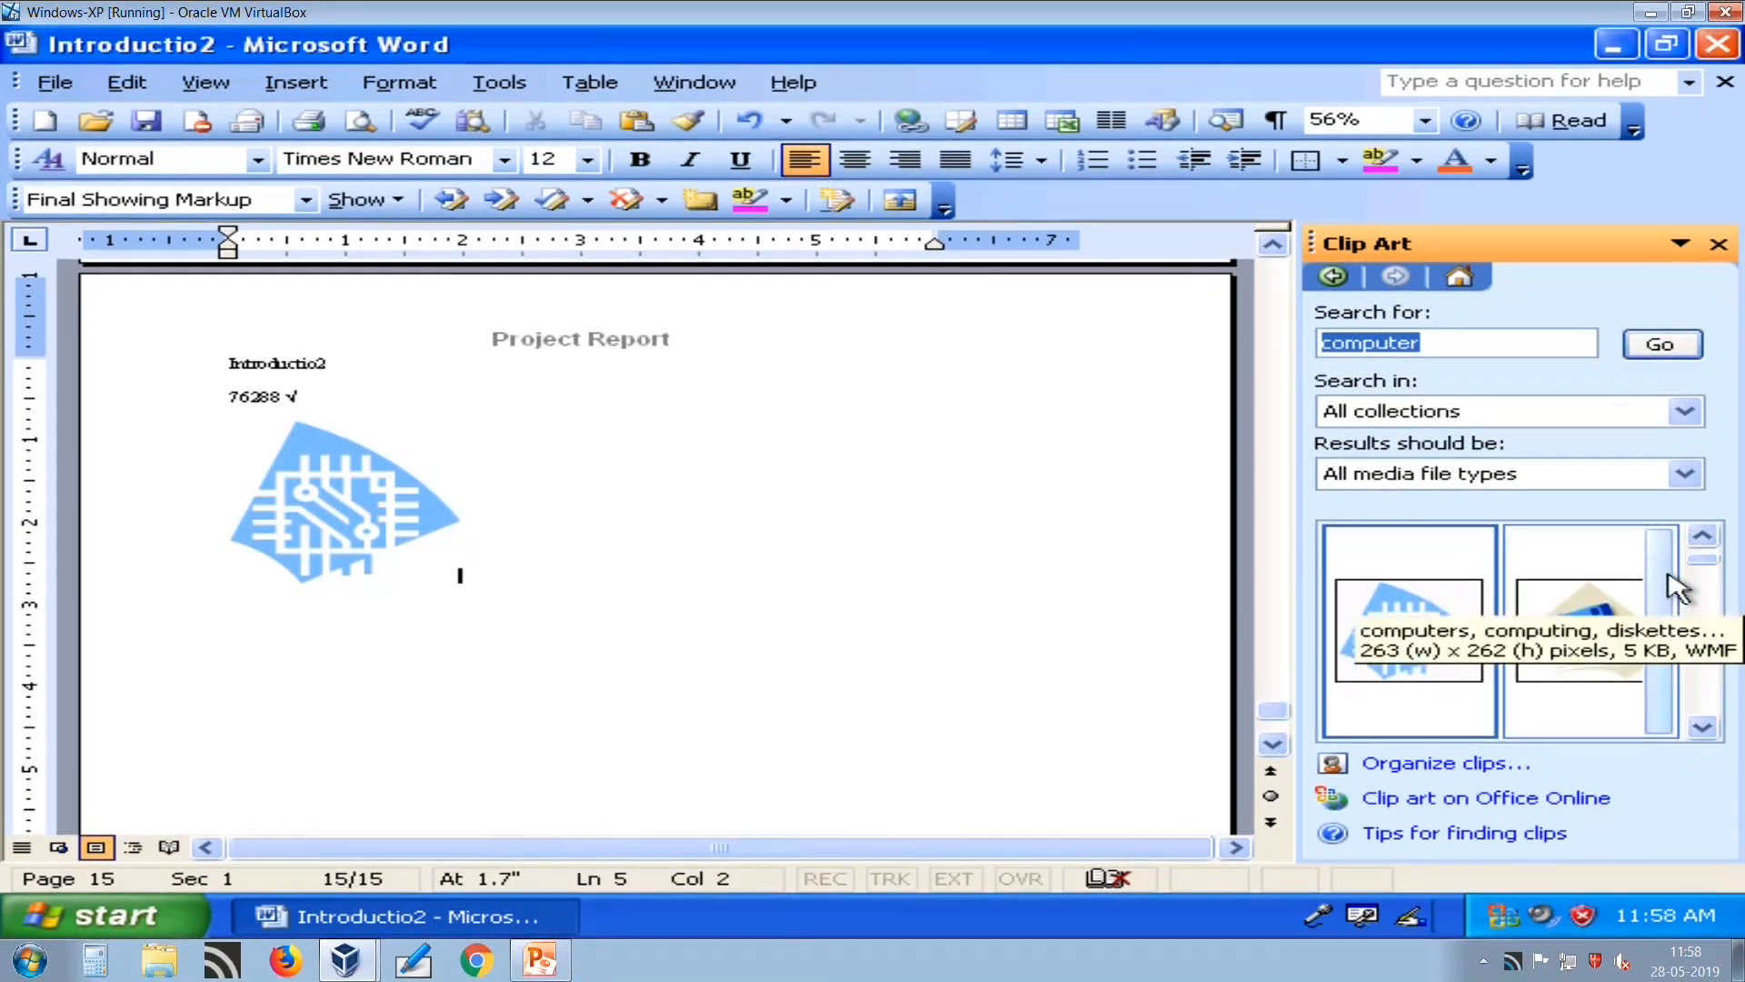
{"action": "scroll", "coordinate": [1701, 563], "scroll_direction": "down", "scroll_amount": 2}
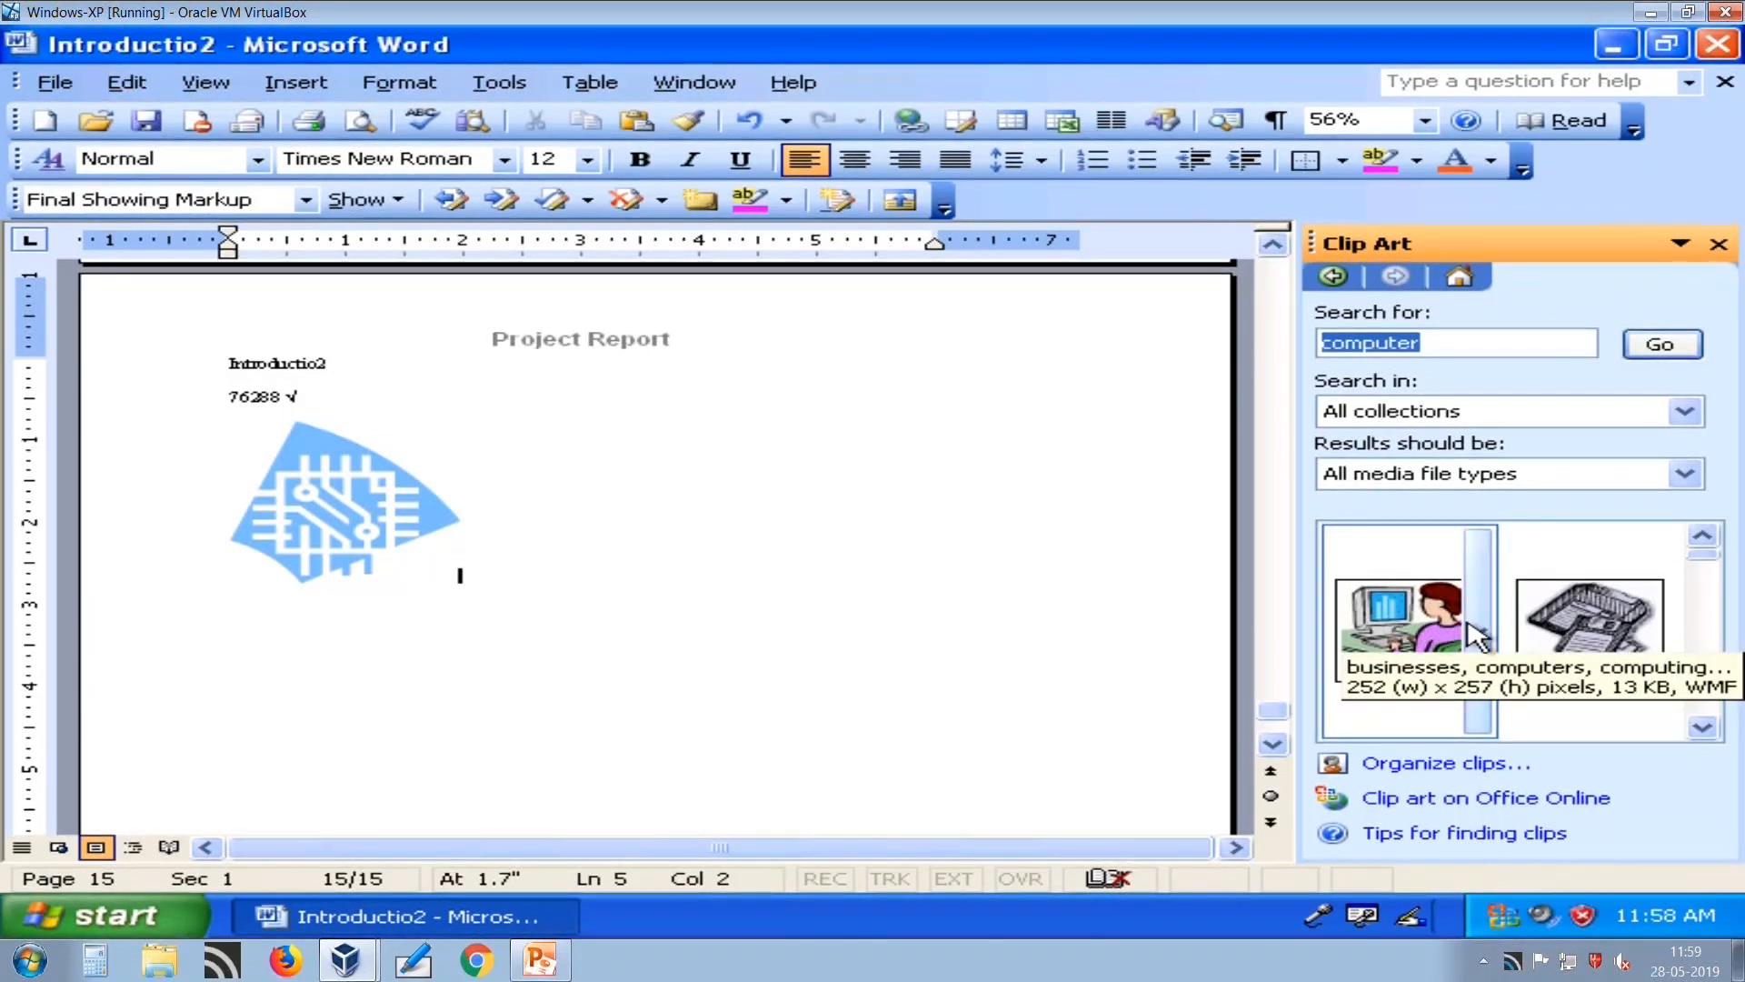
{"action": "left_click", "coordinate": [1404, 639]}
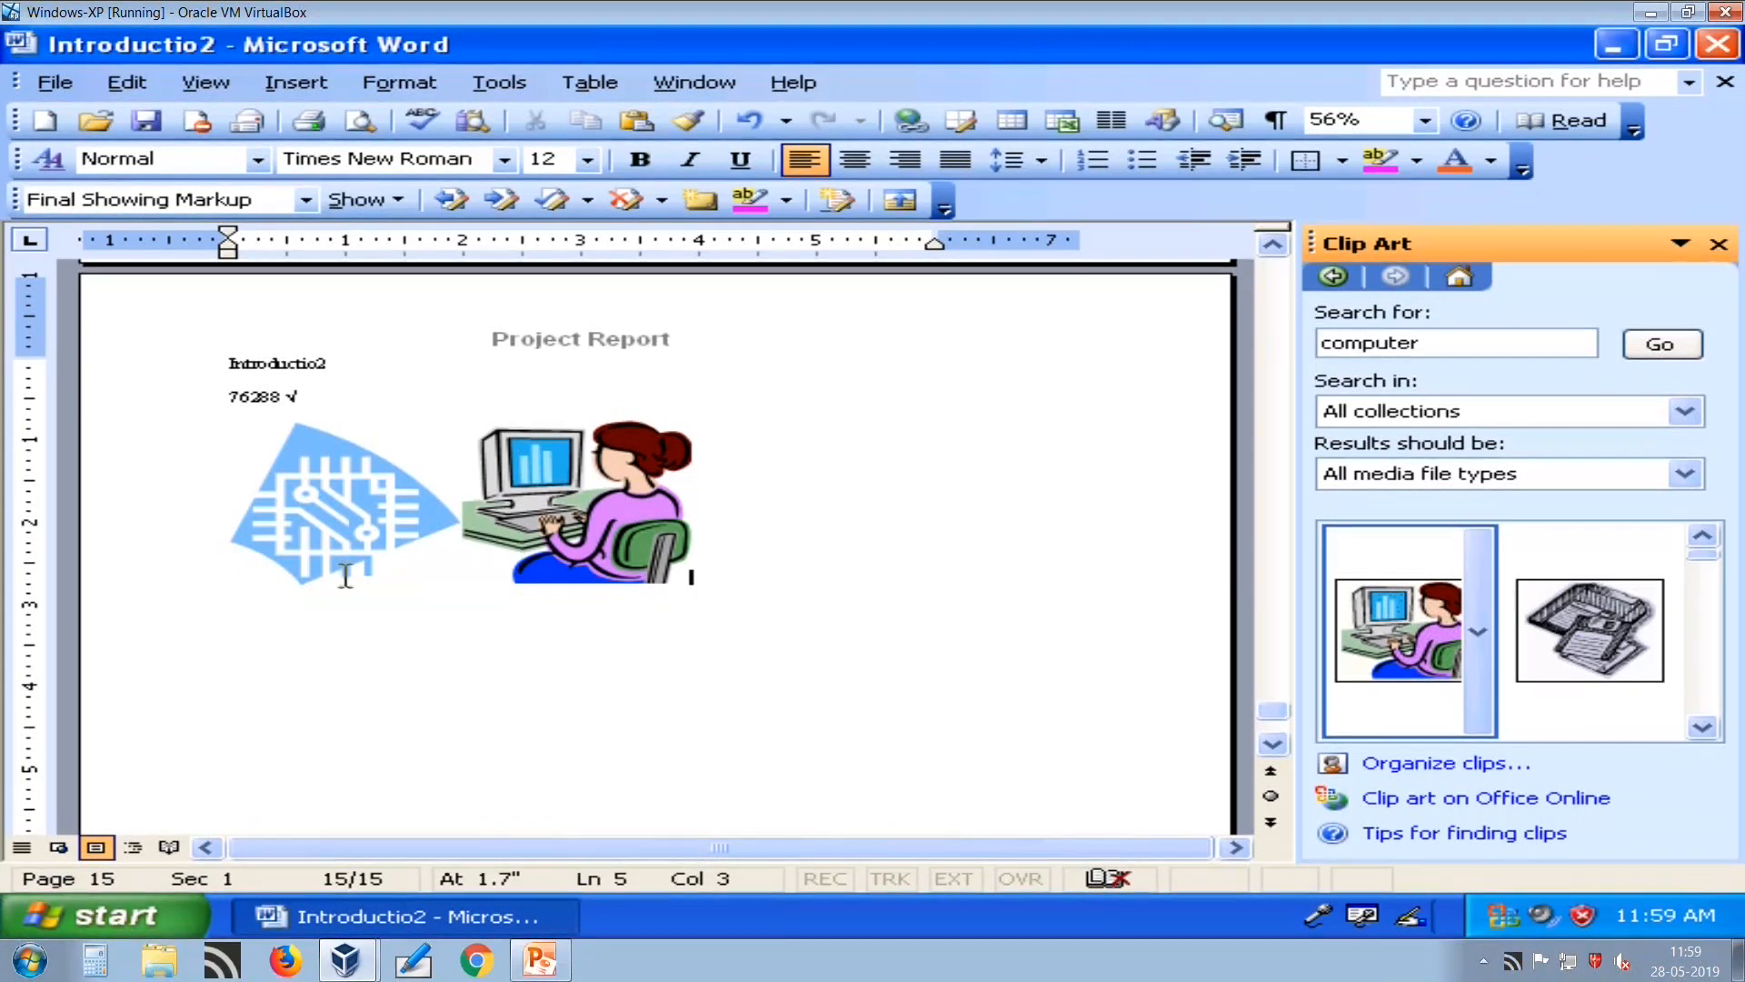
Delete the blue circuit clip and start a new line below the clip of the woman at a computer.
{"action": "left_click", "coordinate": [413, 555]}
{"action": "key", "text": "Delete"}
{"action": "key", "text": "End"}
{"action": "key", "text": "Return"}
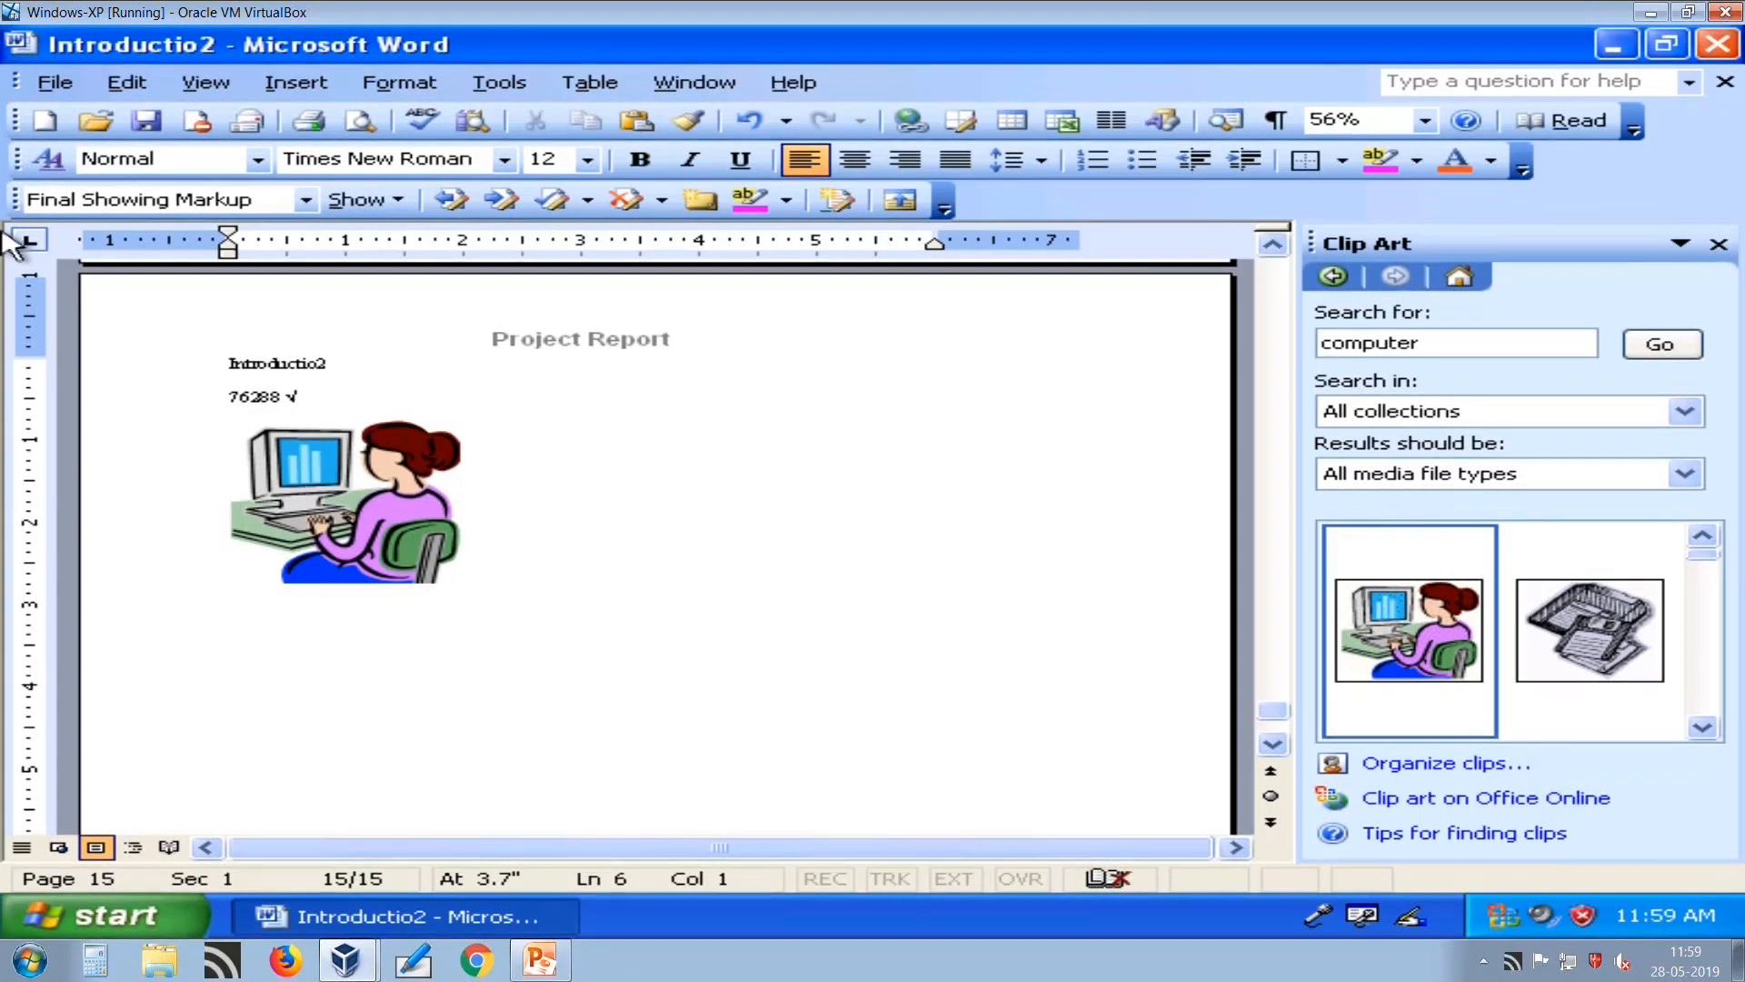
Start a caption for the clip art with the text "Figure 1 Introduction to Computer".
{"action": "left_click", "coordinate": [300, 86]}
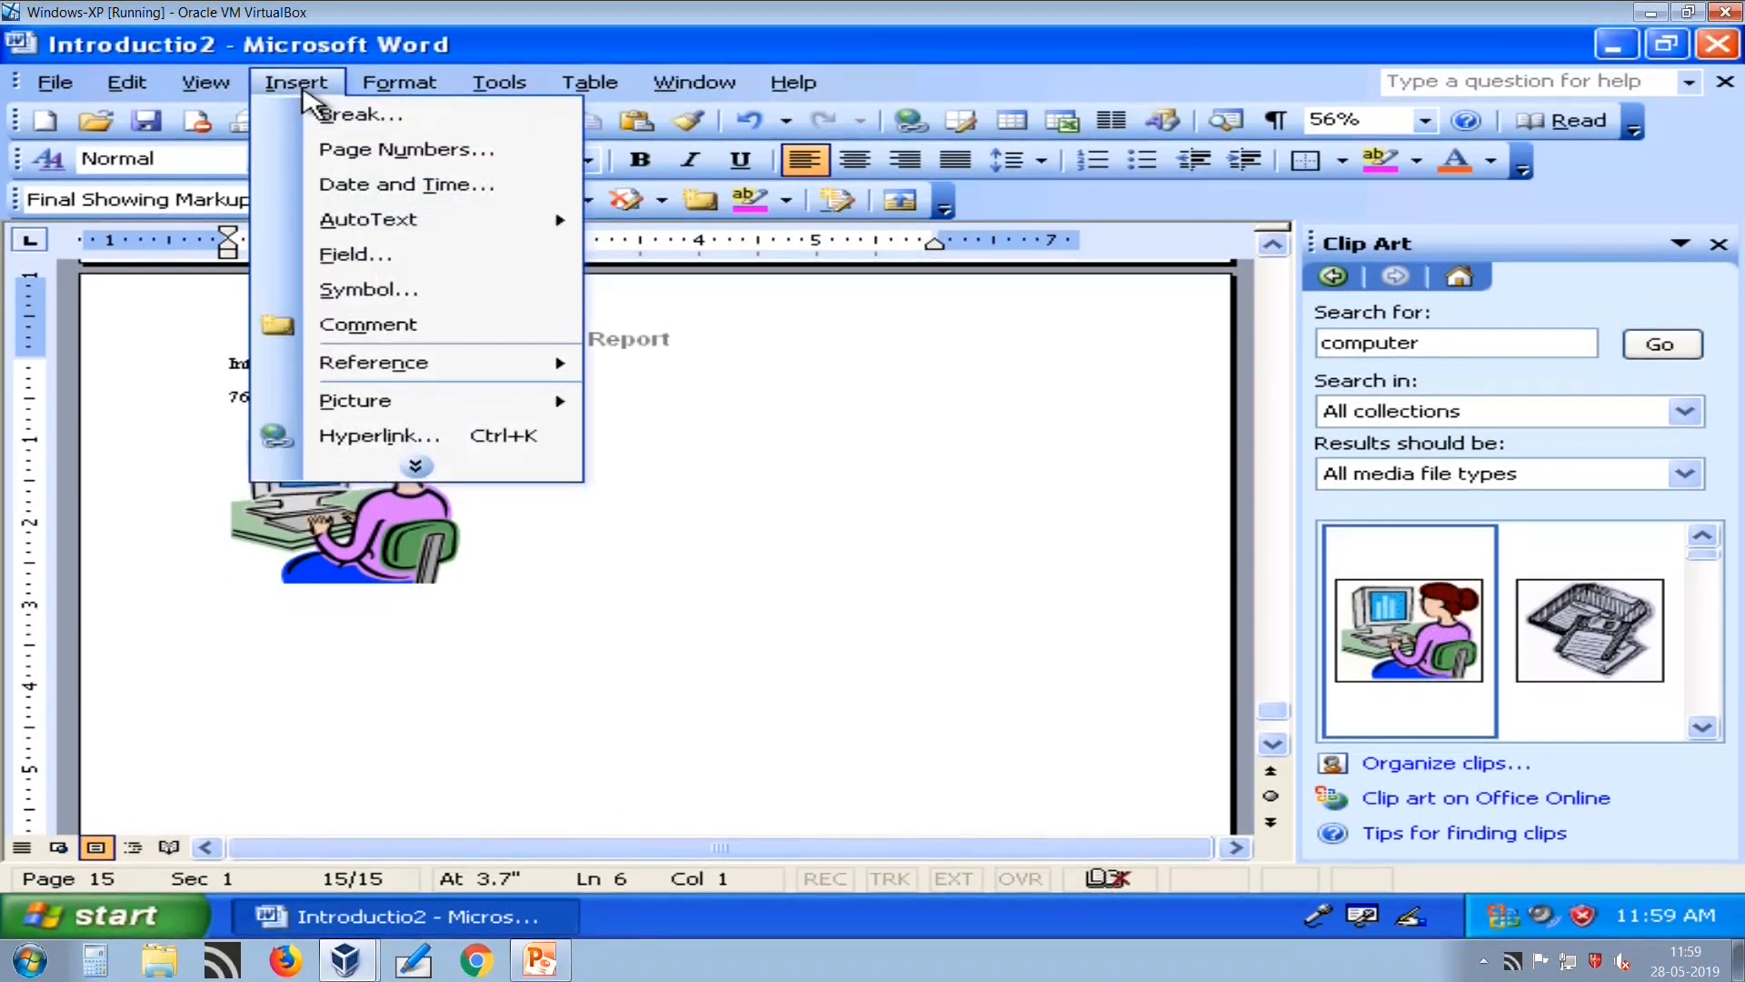
{"action": "mouse_move", "coordinate": [555, 364]}
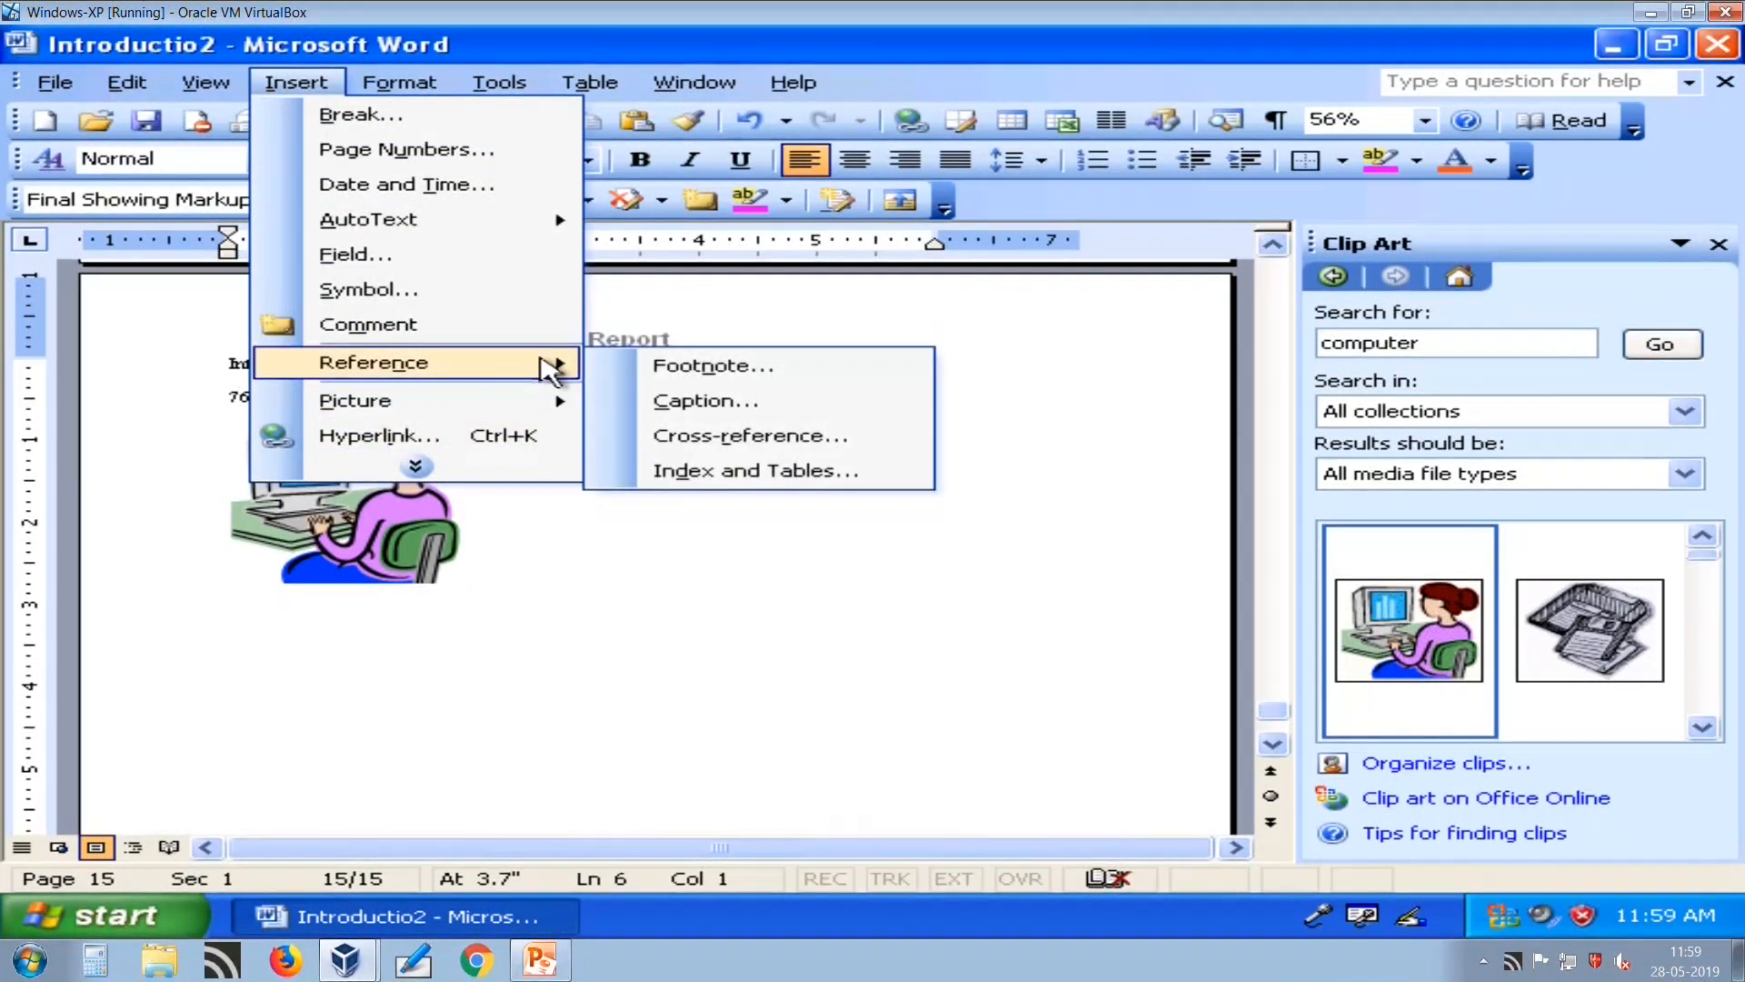
{"action": "left_click", "coordinate": [686, 401]}
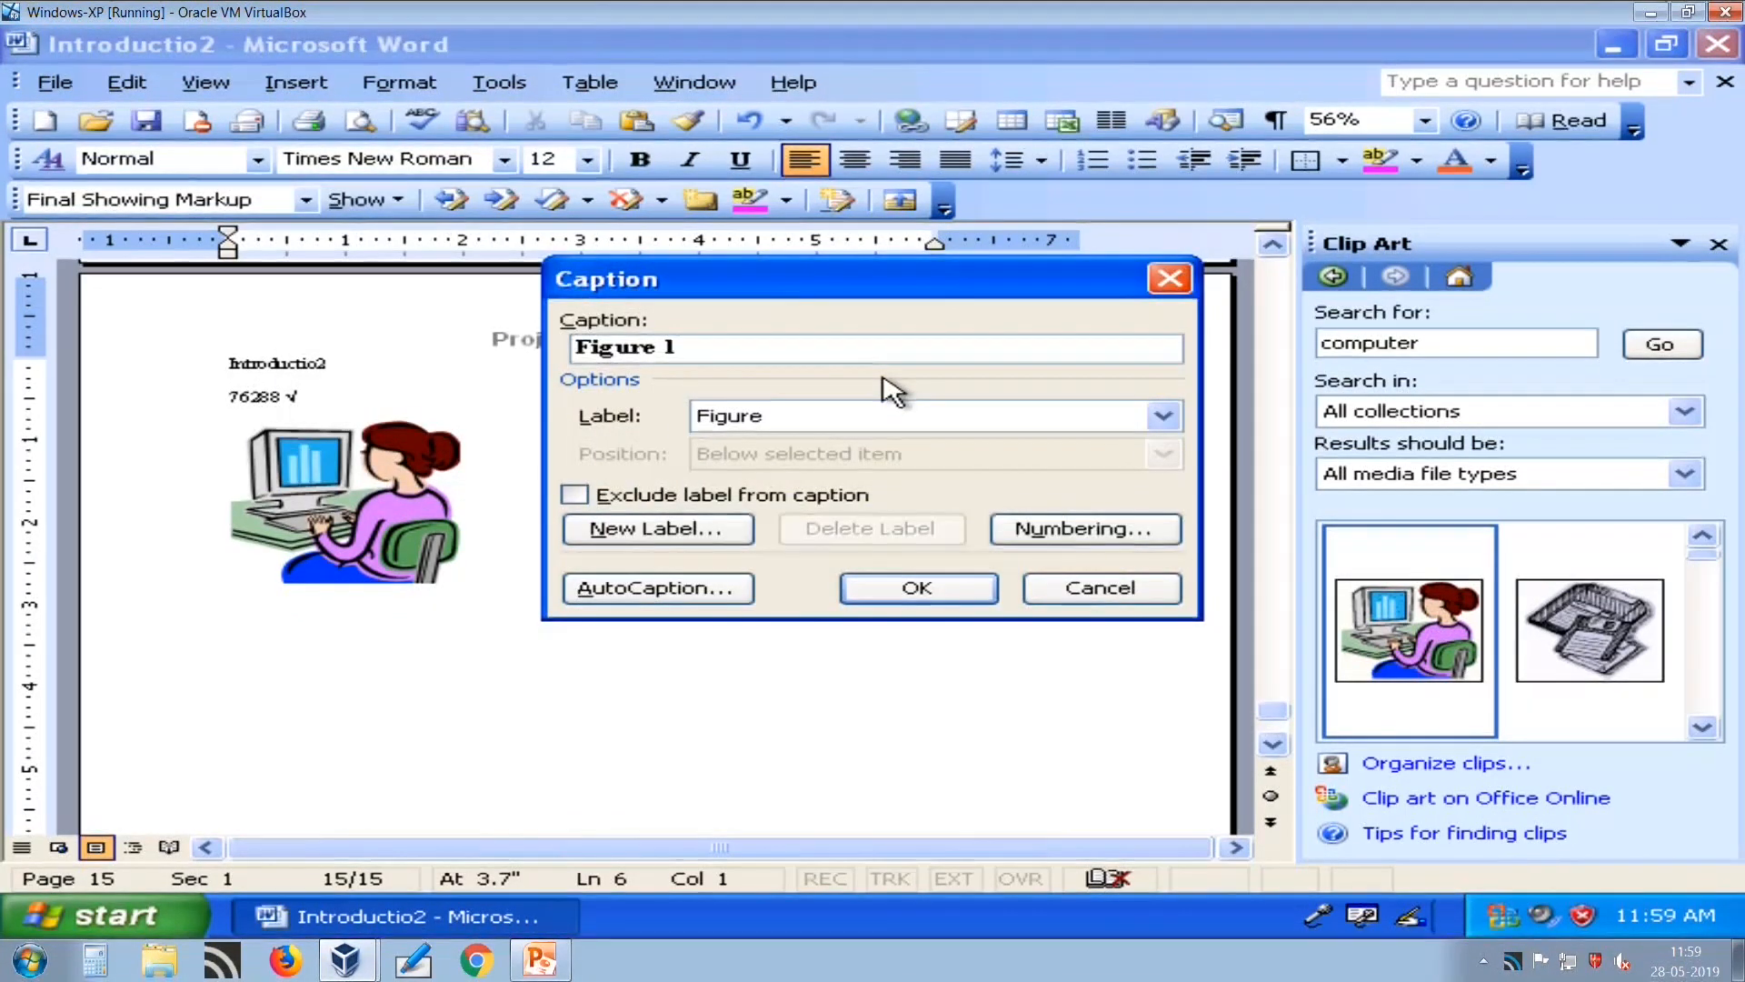
{"action": "type", "text": "1"}
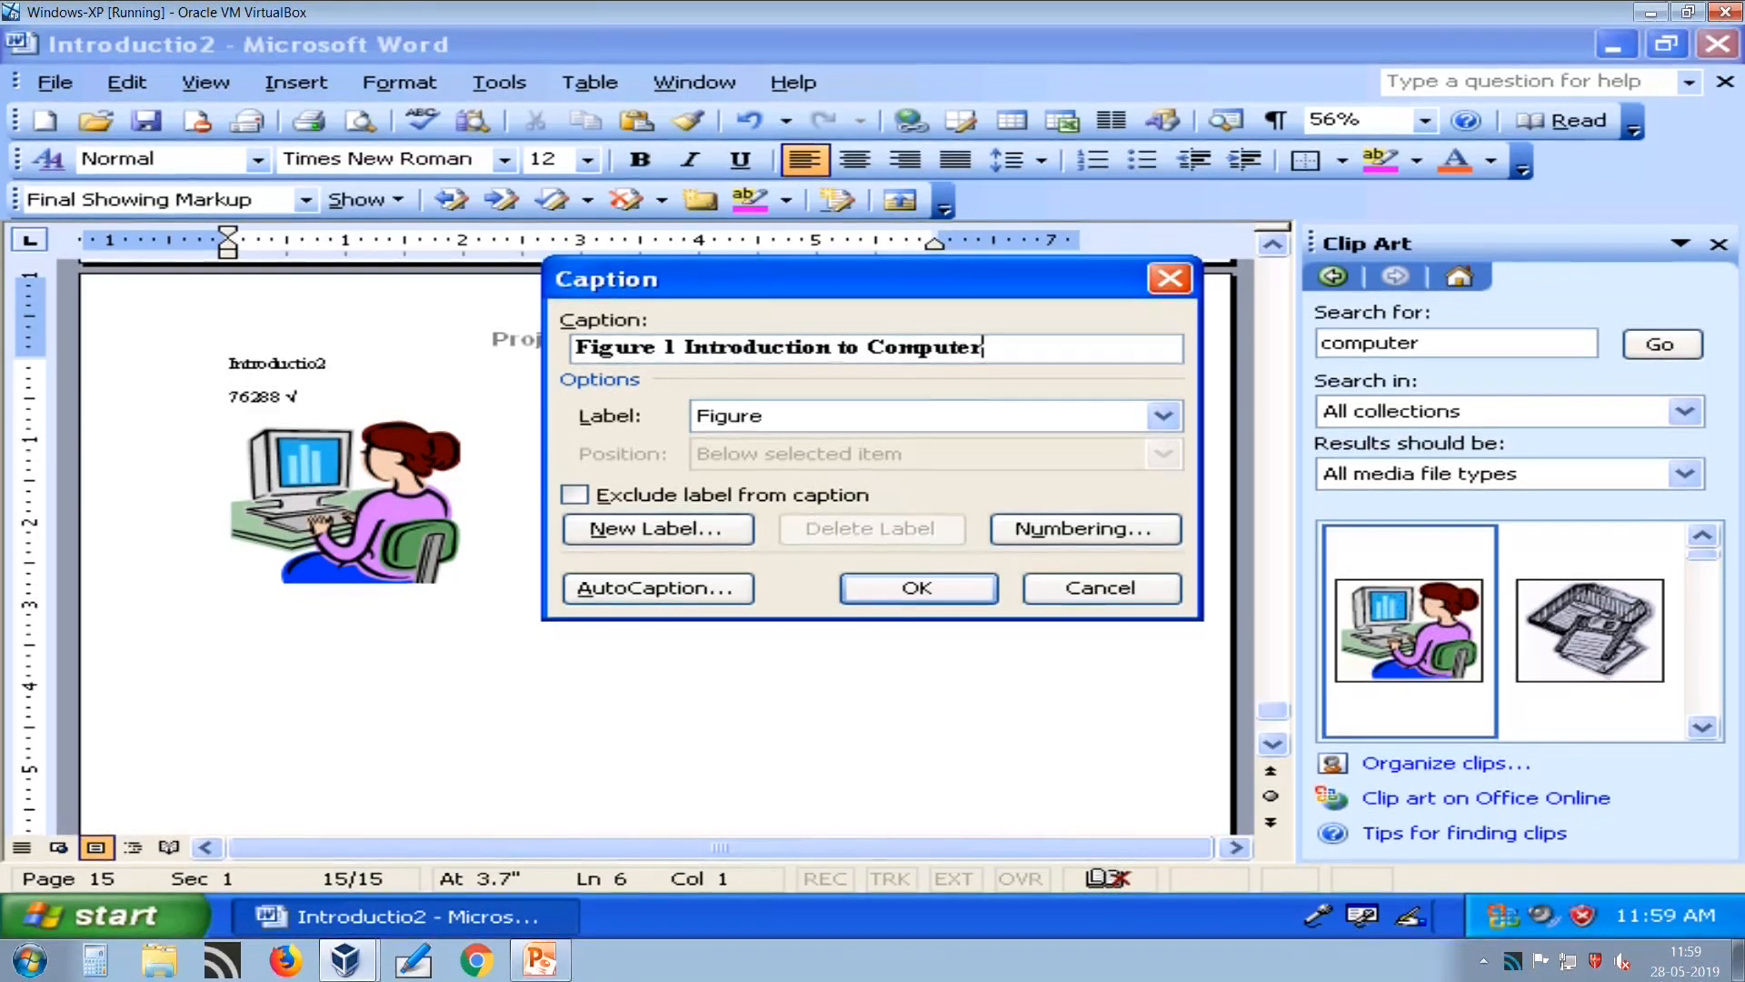
Try the Table and Equation caption labels, return the label to Figure and insert the caption below the clip art.
{"action": "left_click", "coordinate": [1160, 424]}
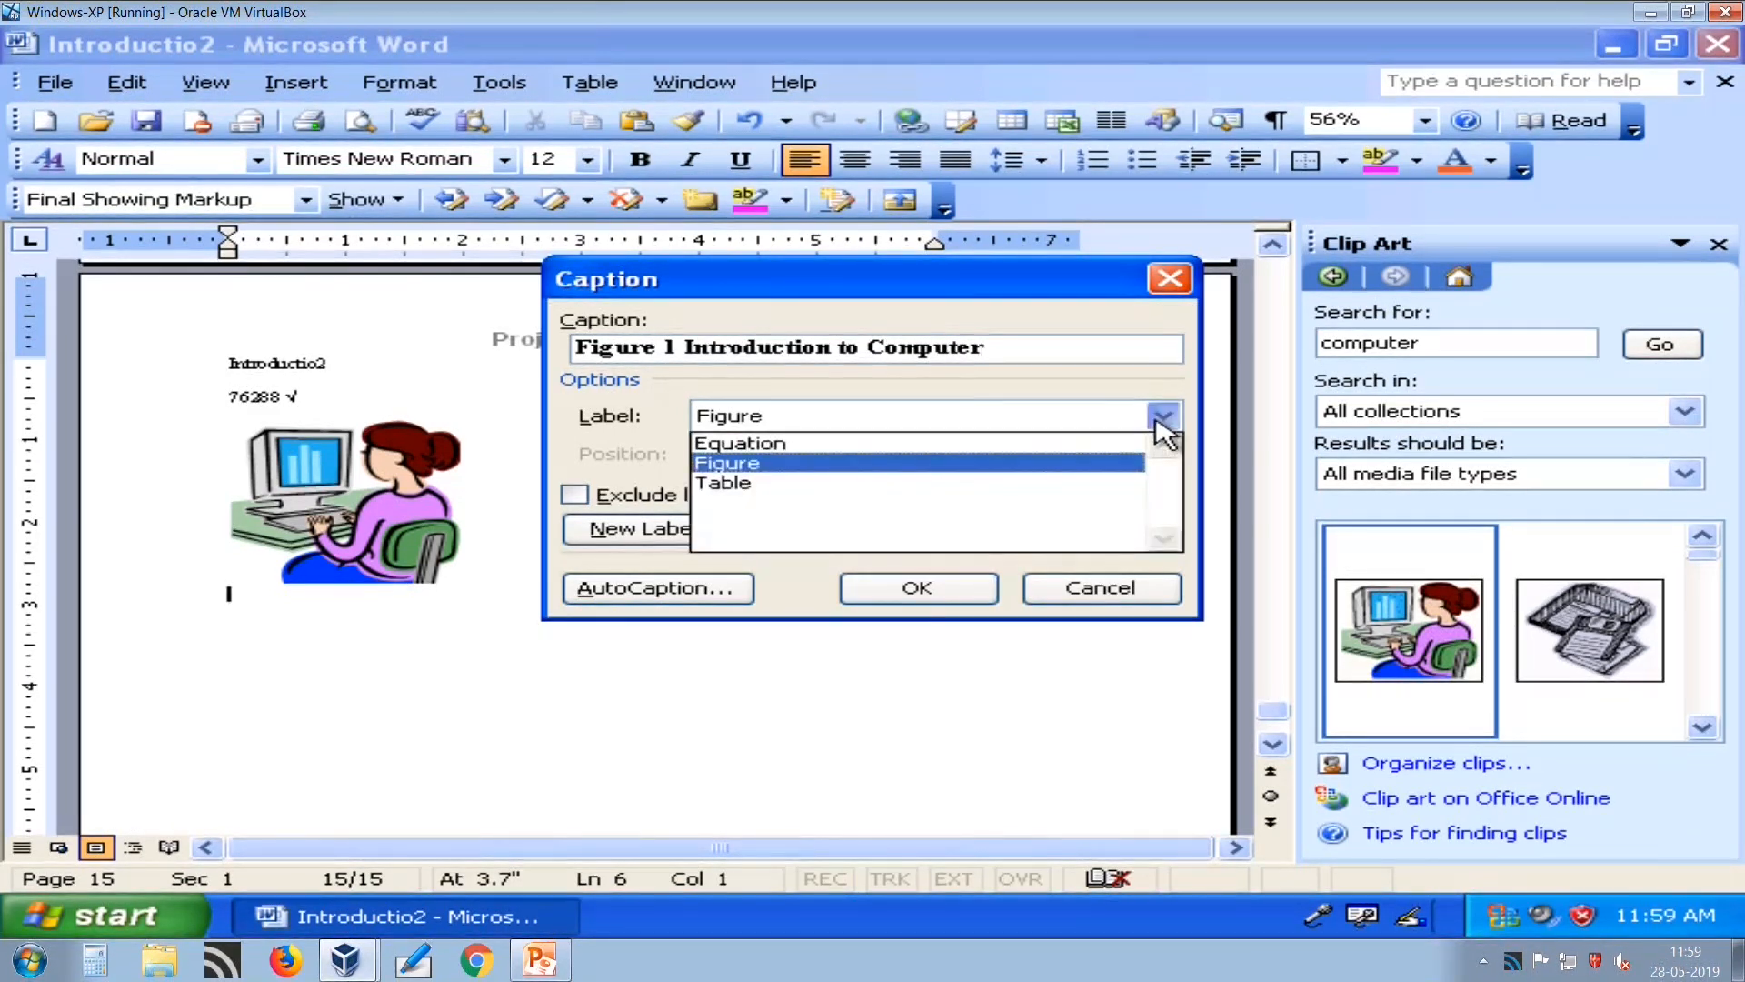
{"action": "left_click", "coordinate": [1011, 491]}
{"action": "left_click", "coordinate": [1032, 416]}
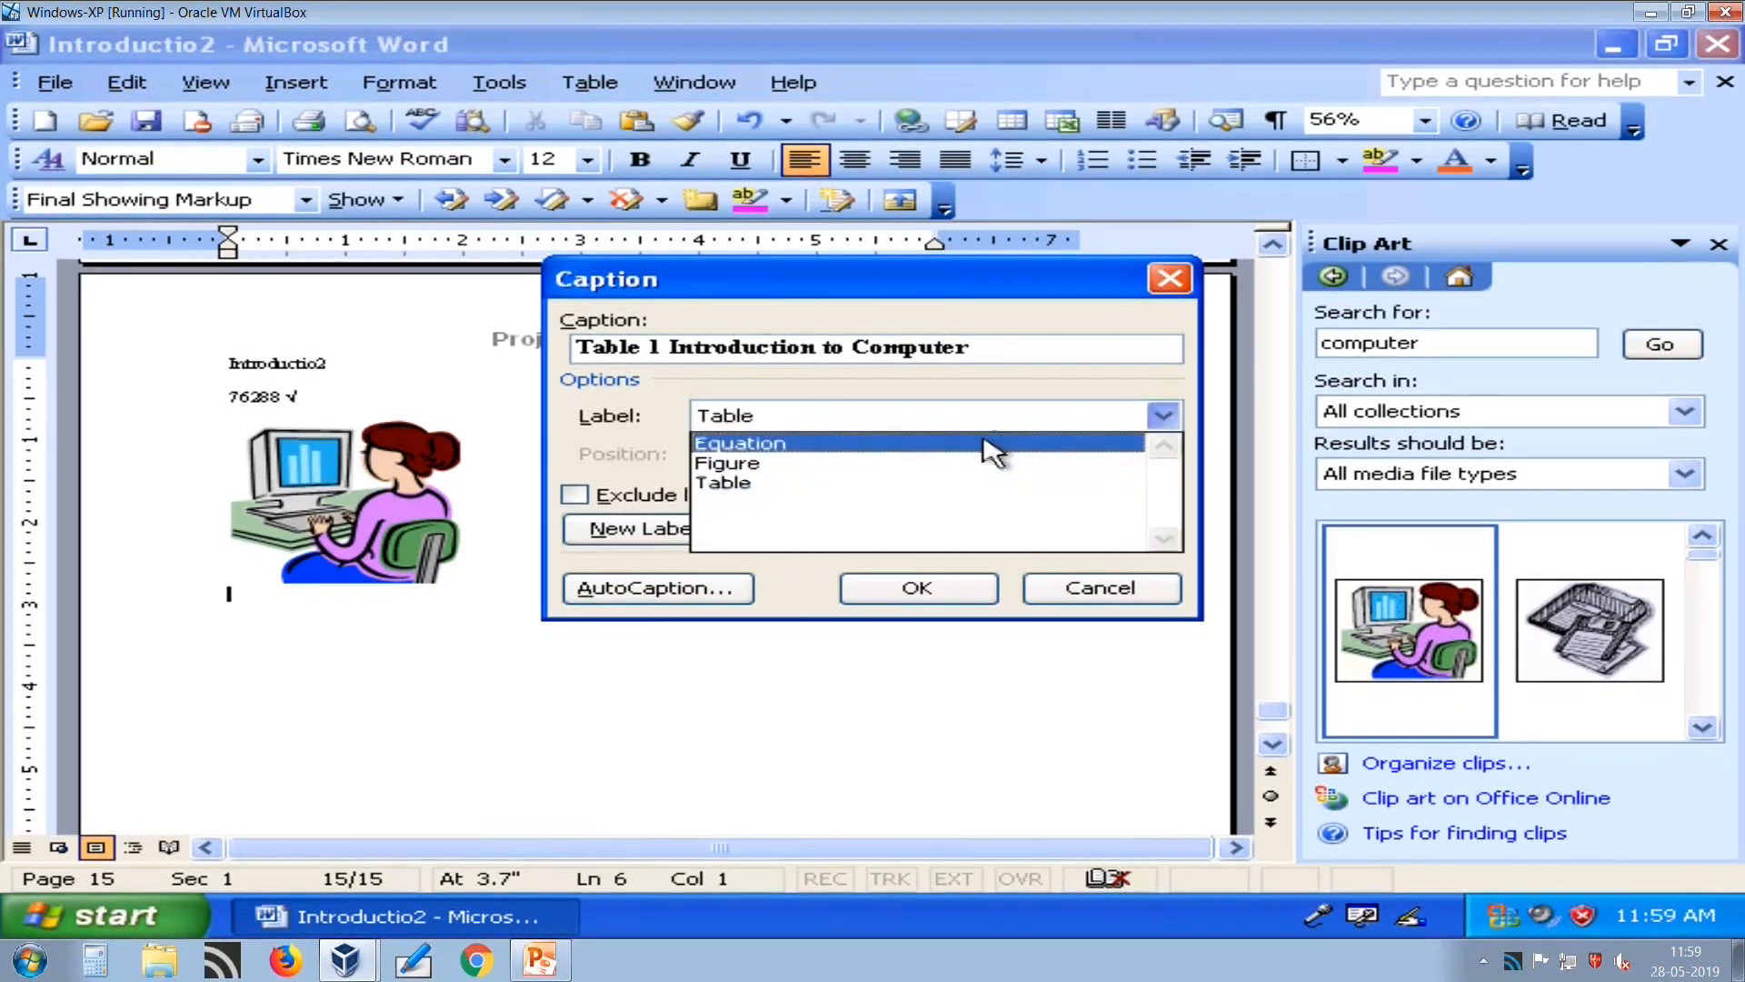
{"action": "left_click", "coordinate": [960, 445]}
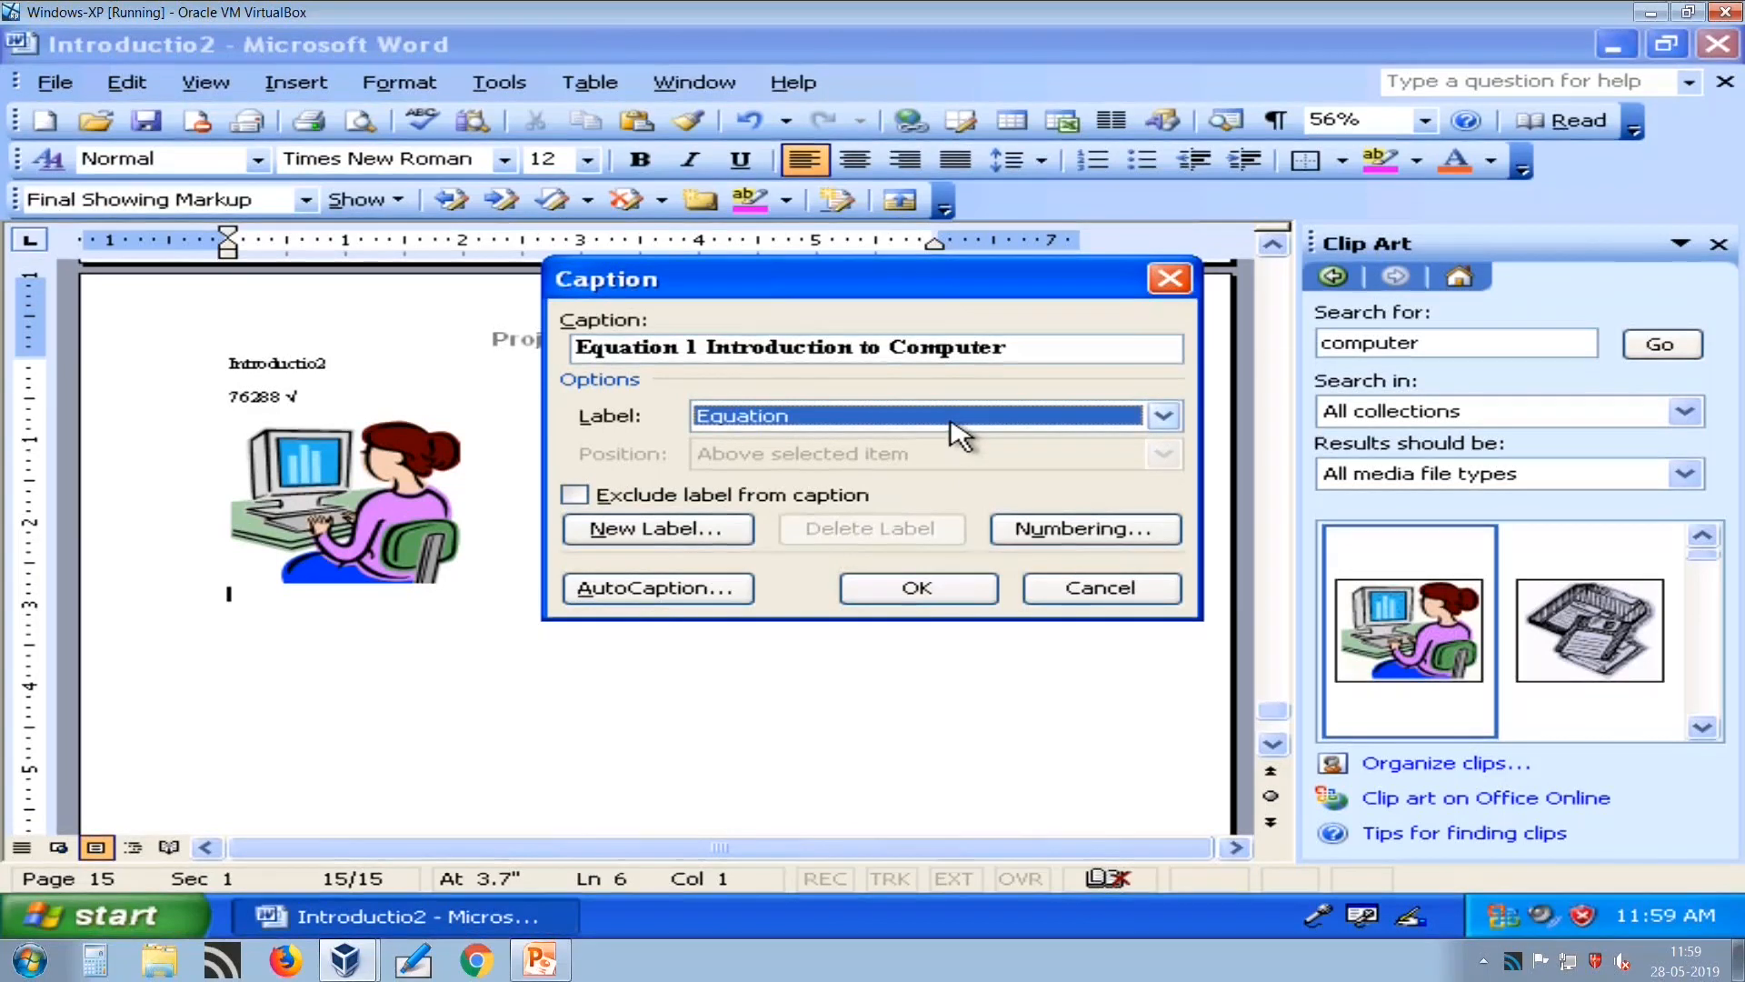
{"action": "left_click", "coordinate": [950, 422]}
{"action": "left_click", "coordinate": [916, 464]}
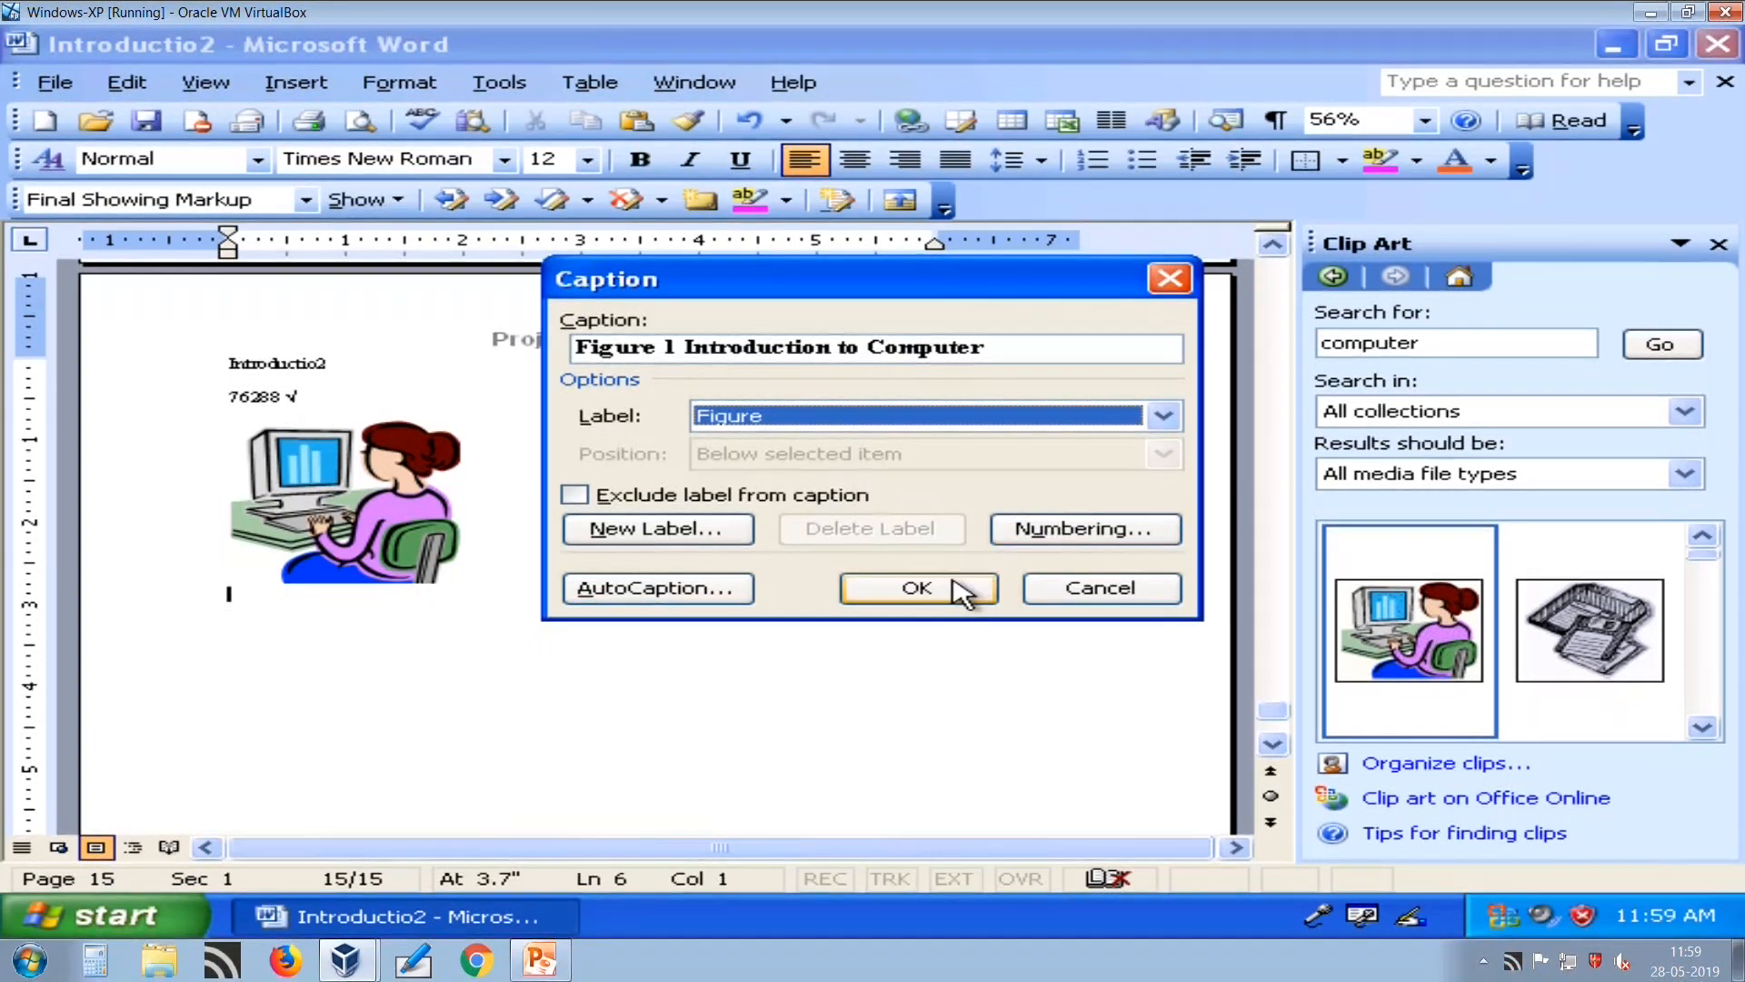
{"action": "left_click", "coordinate": [918, 588]}
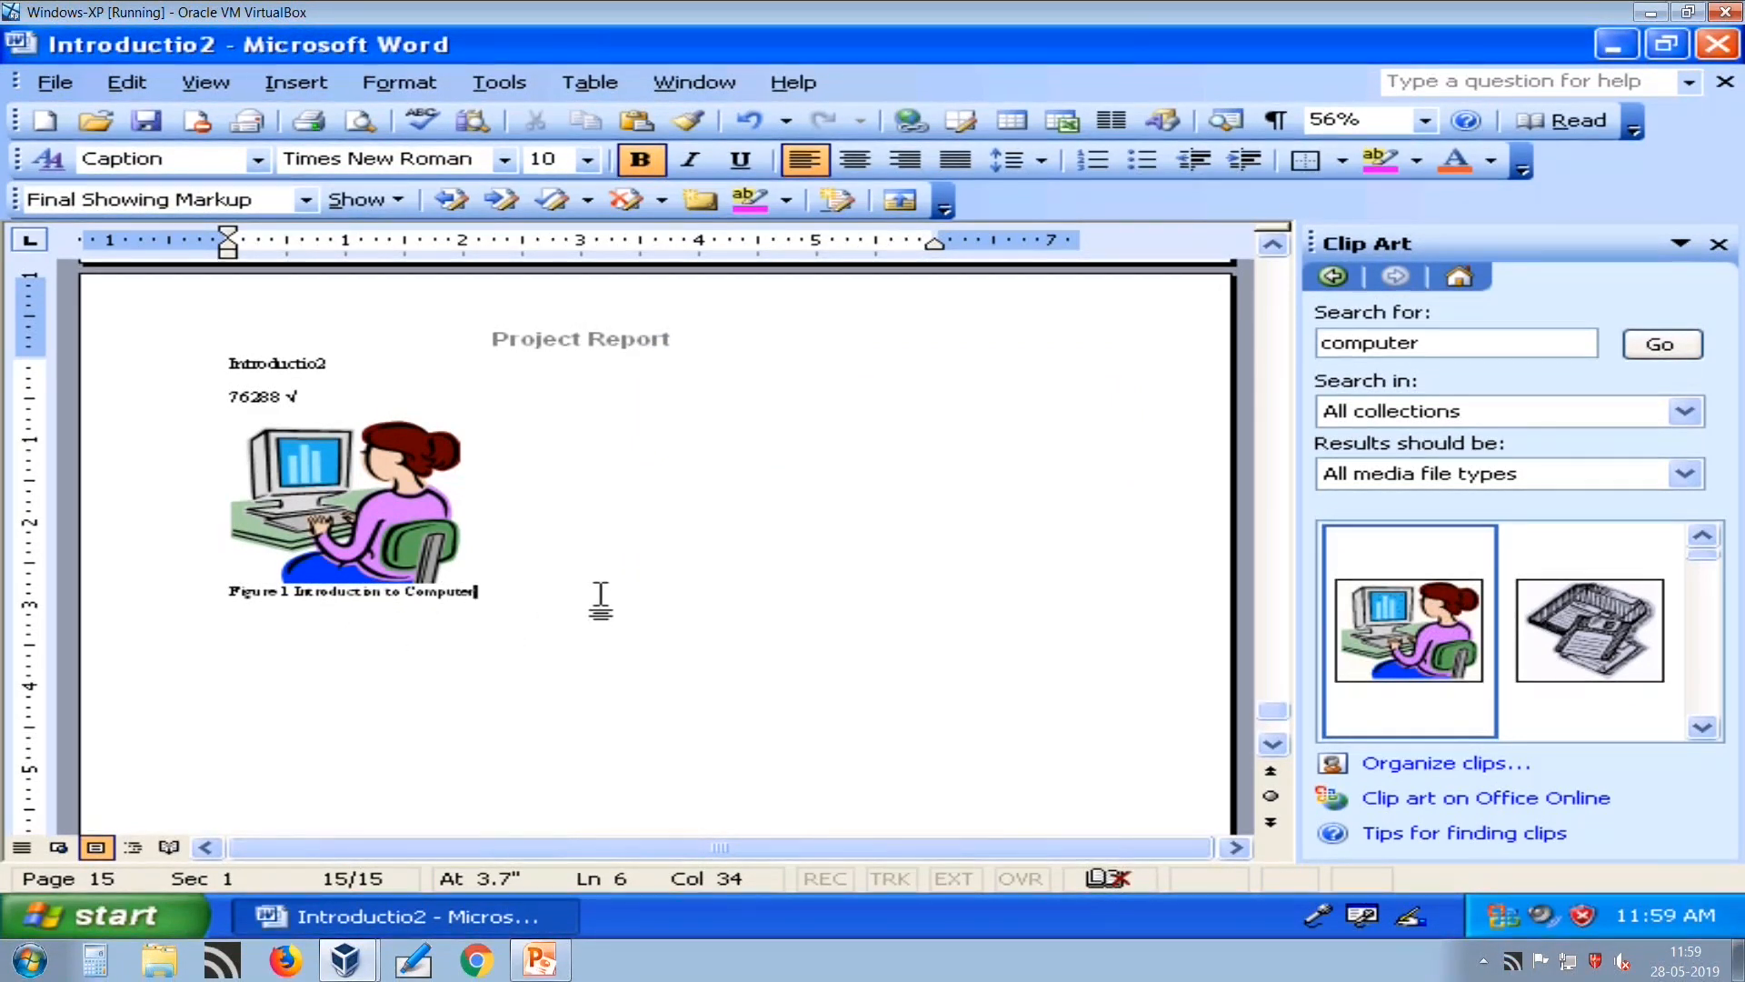
{"action": "scroll", "coordinate": [601, 597], "scroll_direction": "up", "scroll_amount": 3}
{"action": "scroll", "coordinate": [601, 596], "scroll_direction": "down", "scroll_amount": 3}
{"action": "scroll", "coordinate": [601, 596], "scroll_direction": "up", "scroll_amount": 8}
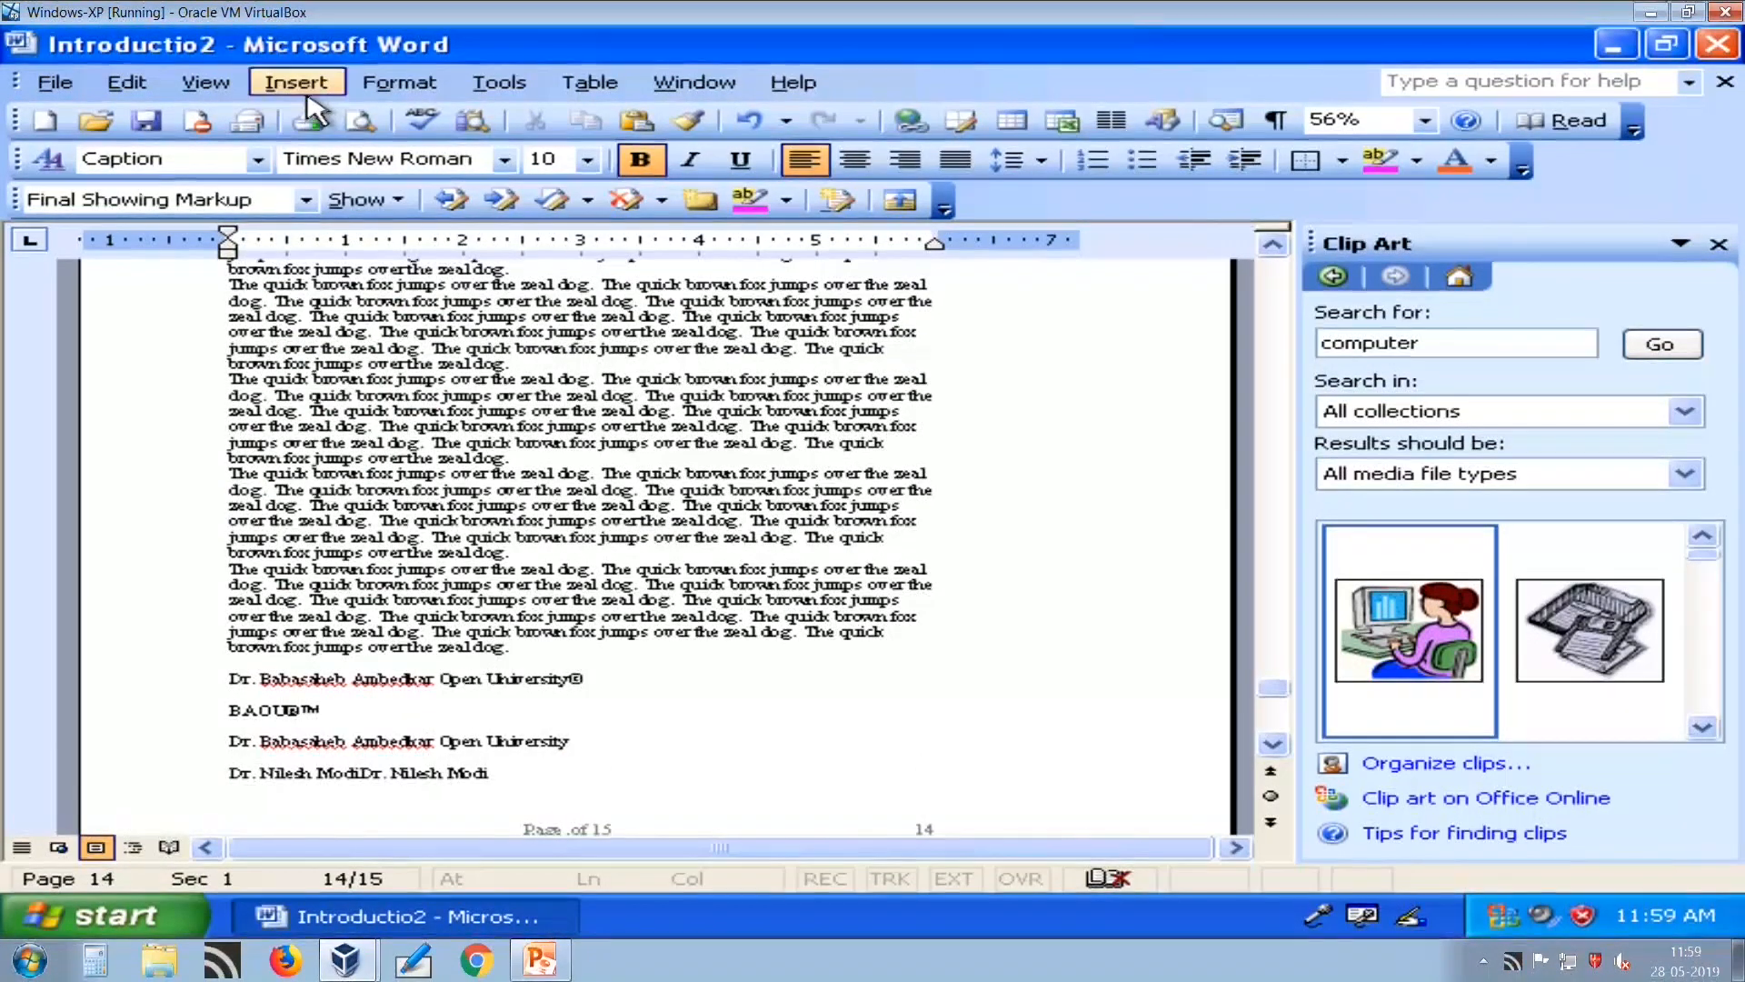
{"action": "left_click", "coordinate": [308, 95]}
{"action": "mouse_move", "coordinate": [402, 372]}
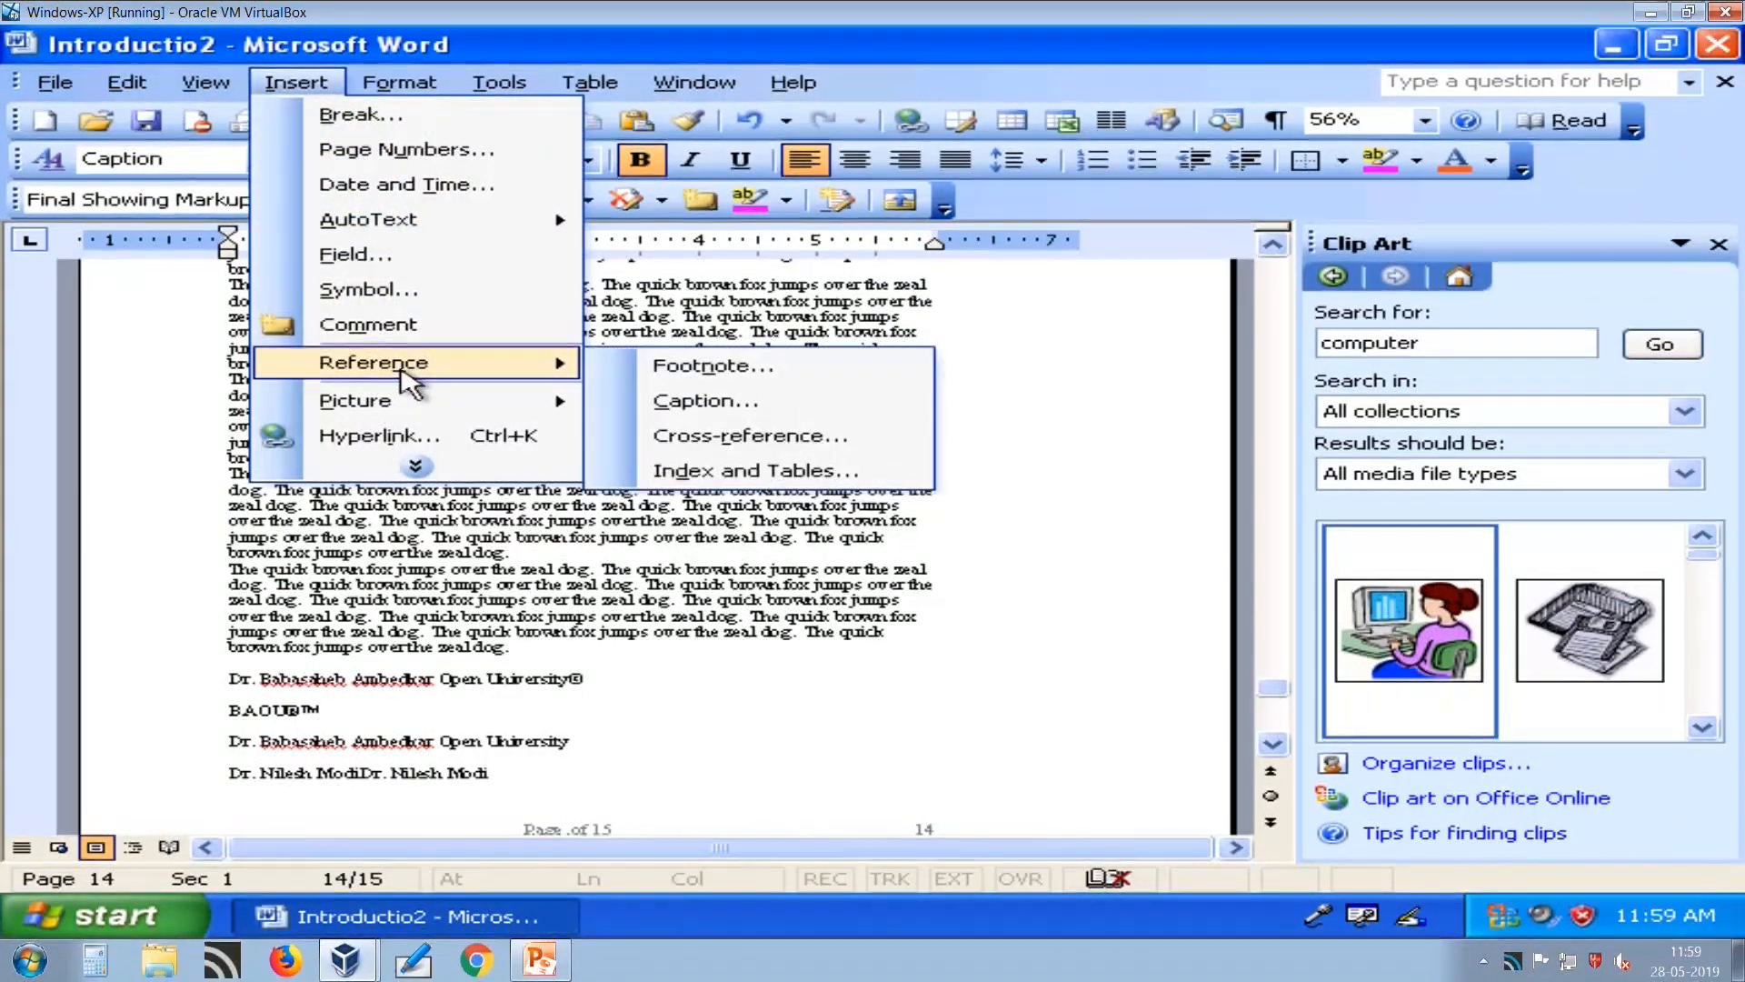
{"action": "left_click", "coordinate": [416, 466]}
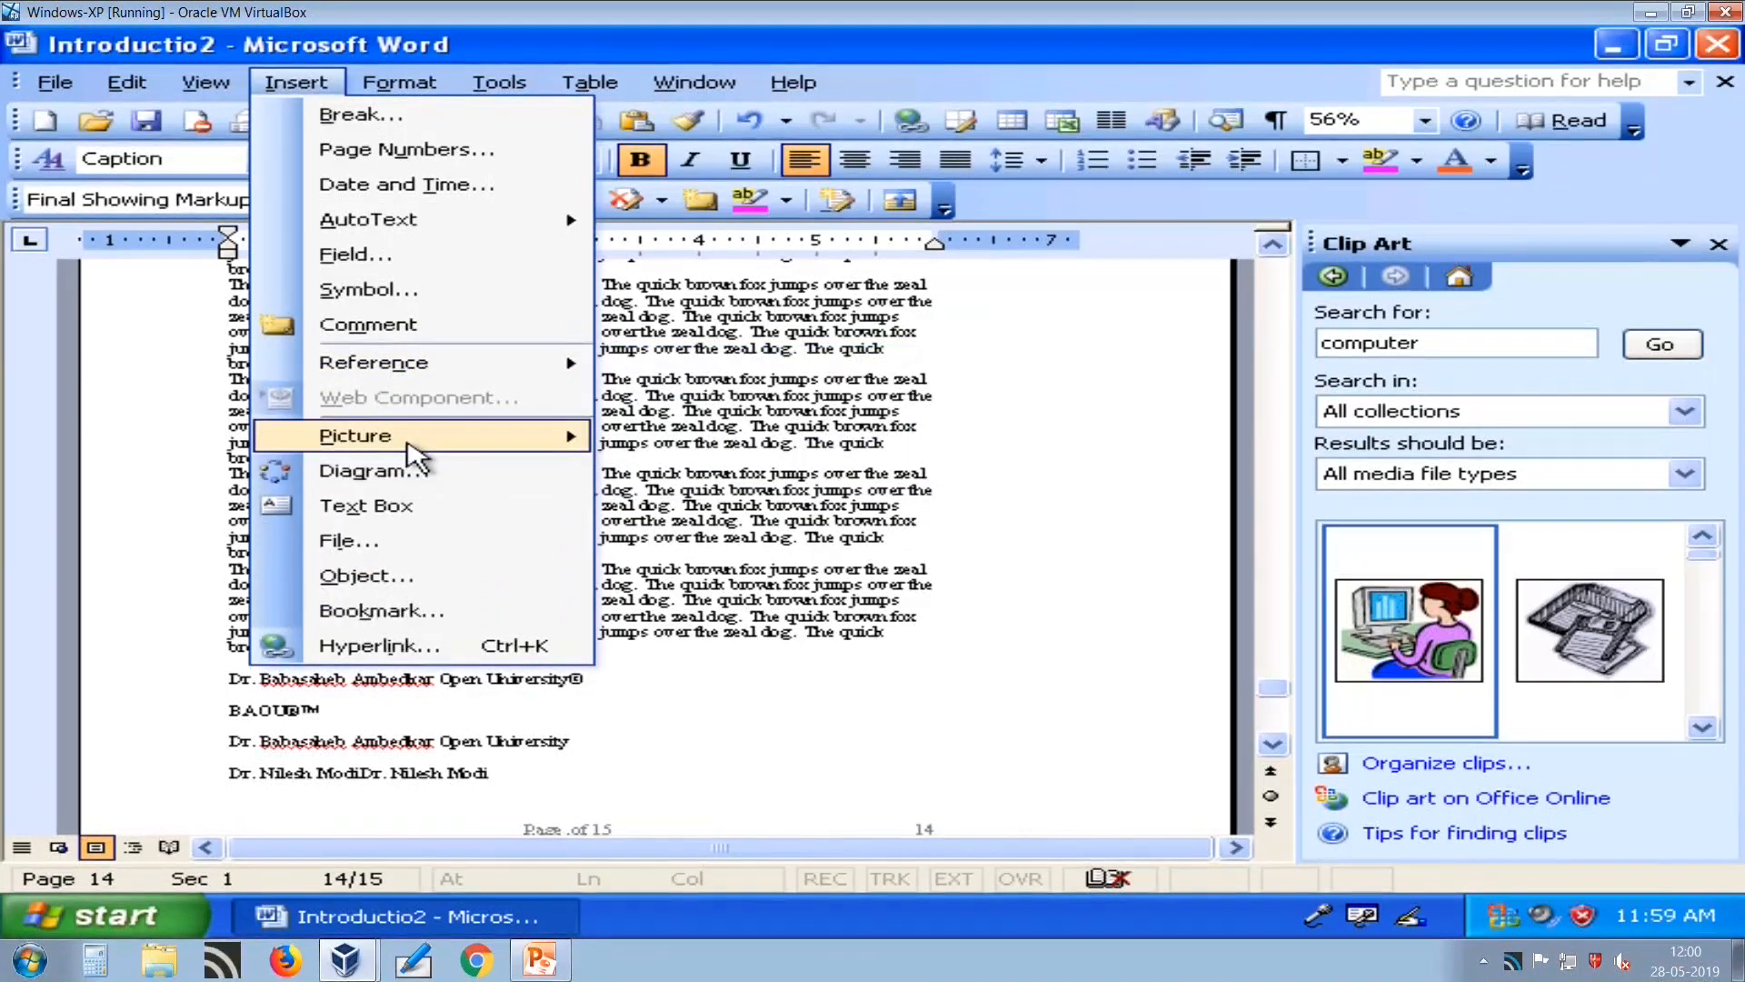
{"action": "mouse_move", "coordinate": [408, 444]}
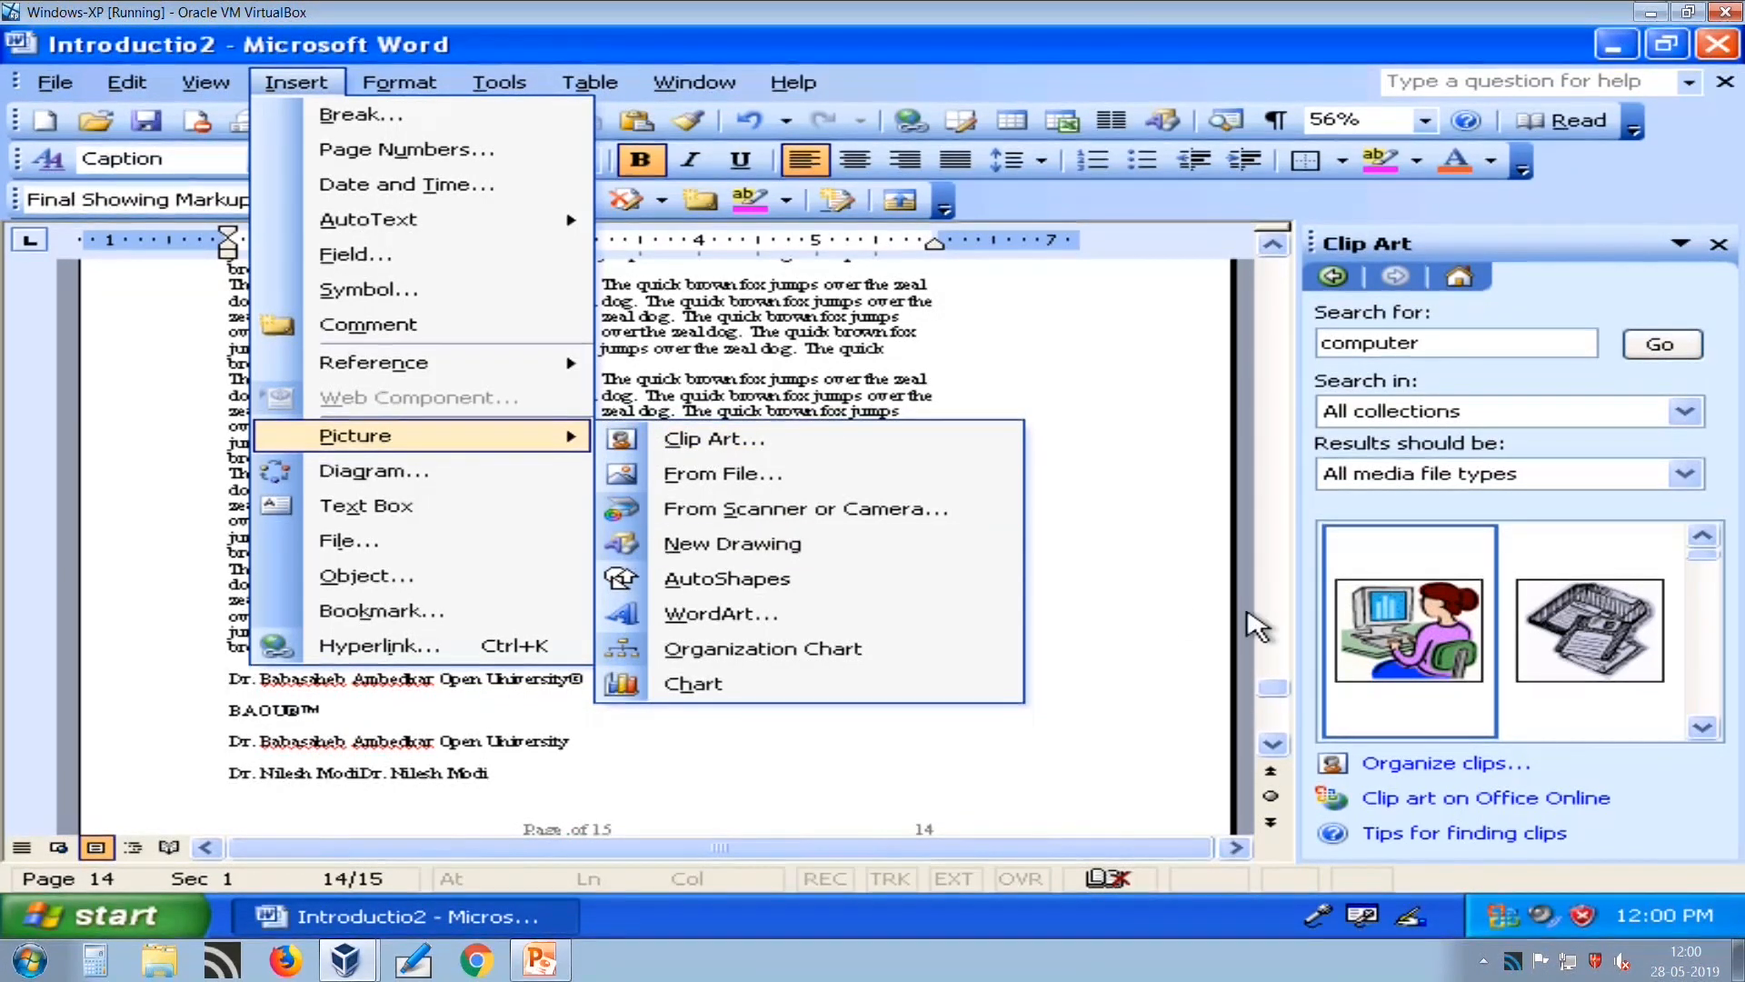
{"action": "left_click", "coordinate": [1182, 627]}
Select the clip of the woman at a computer above the Figure 1 caption on page 15.
{"action": "scroll", "coordinate": [710, 690], "scroll_direction": "down", "scroll_amount": 5}
{"action": "scroll", "coordinate": [710, 690], "scroll_direction": "down", "scroll_amount": 2}
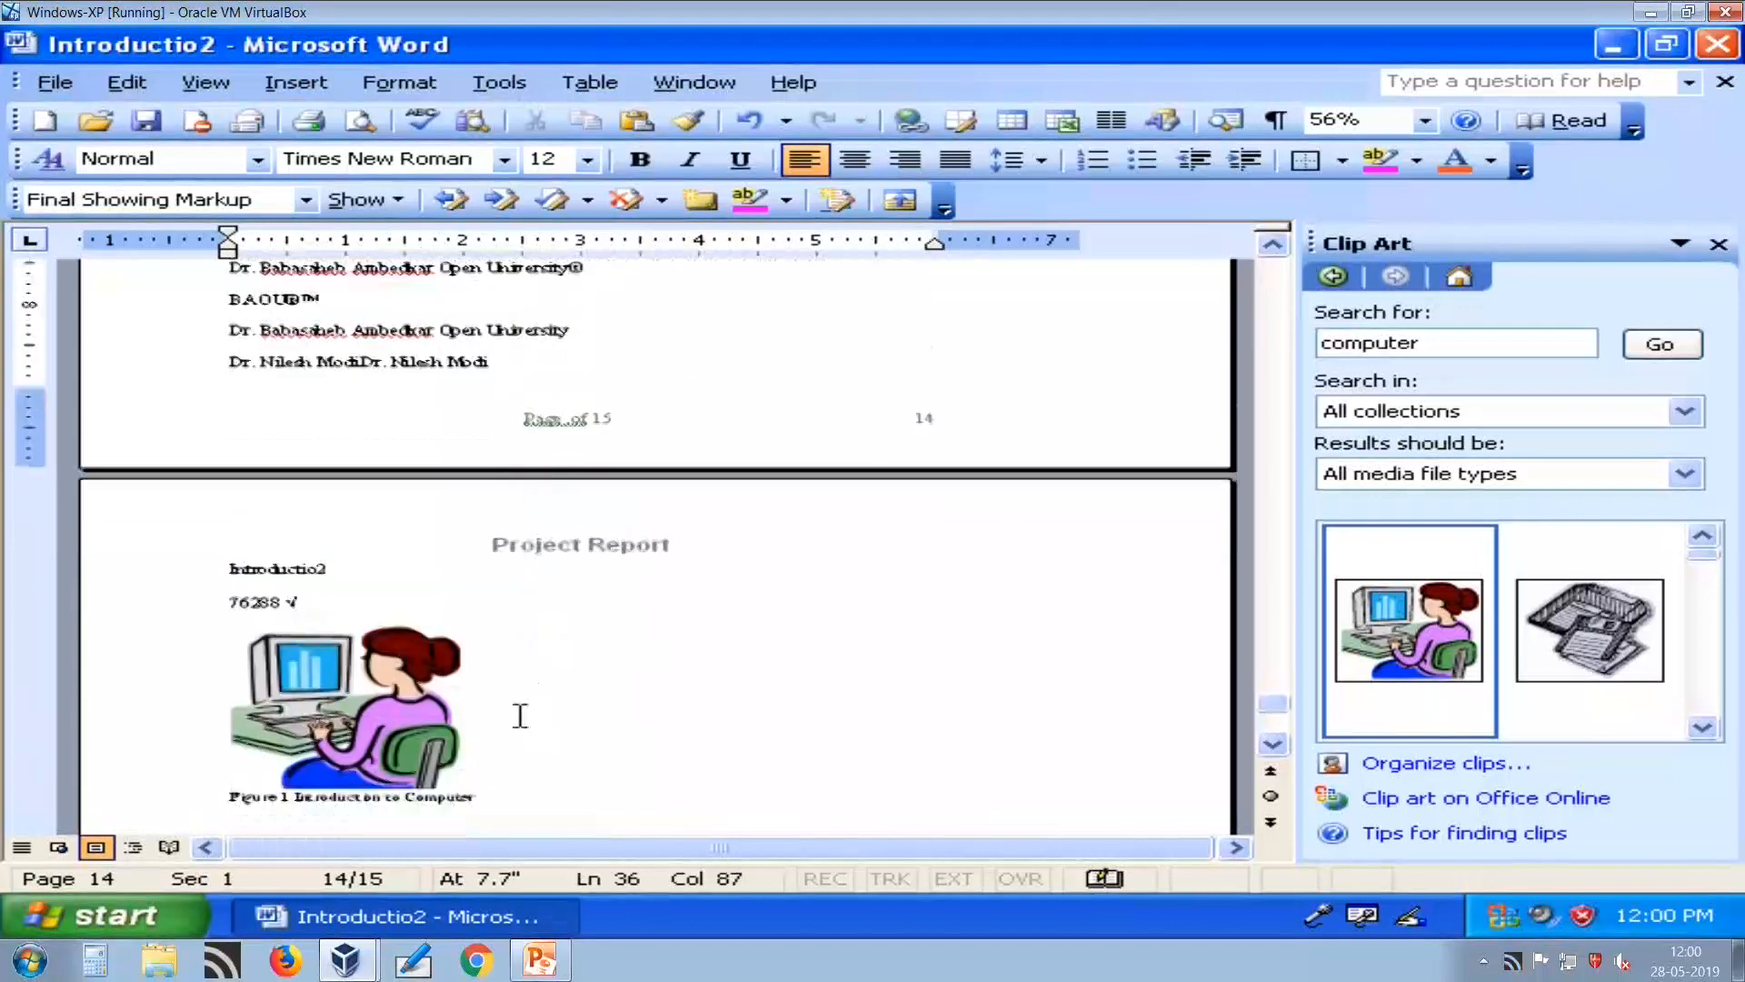
{"action": "left_click", "coordinate": [368, 631]}
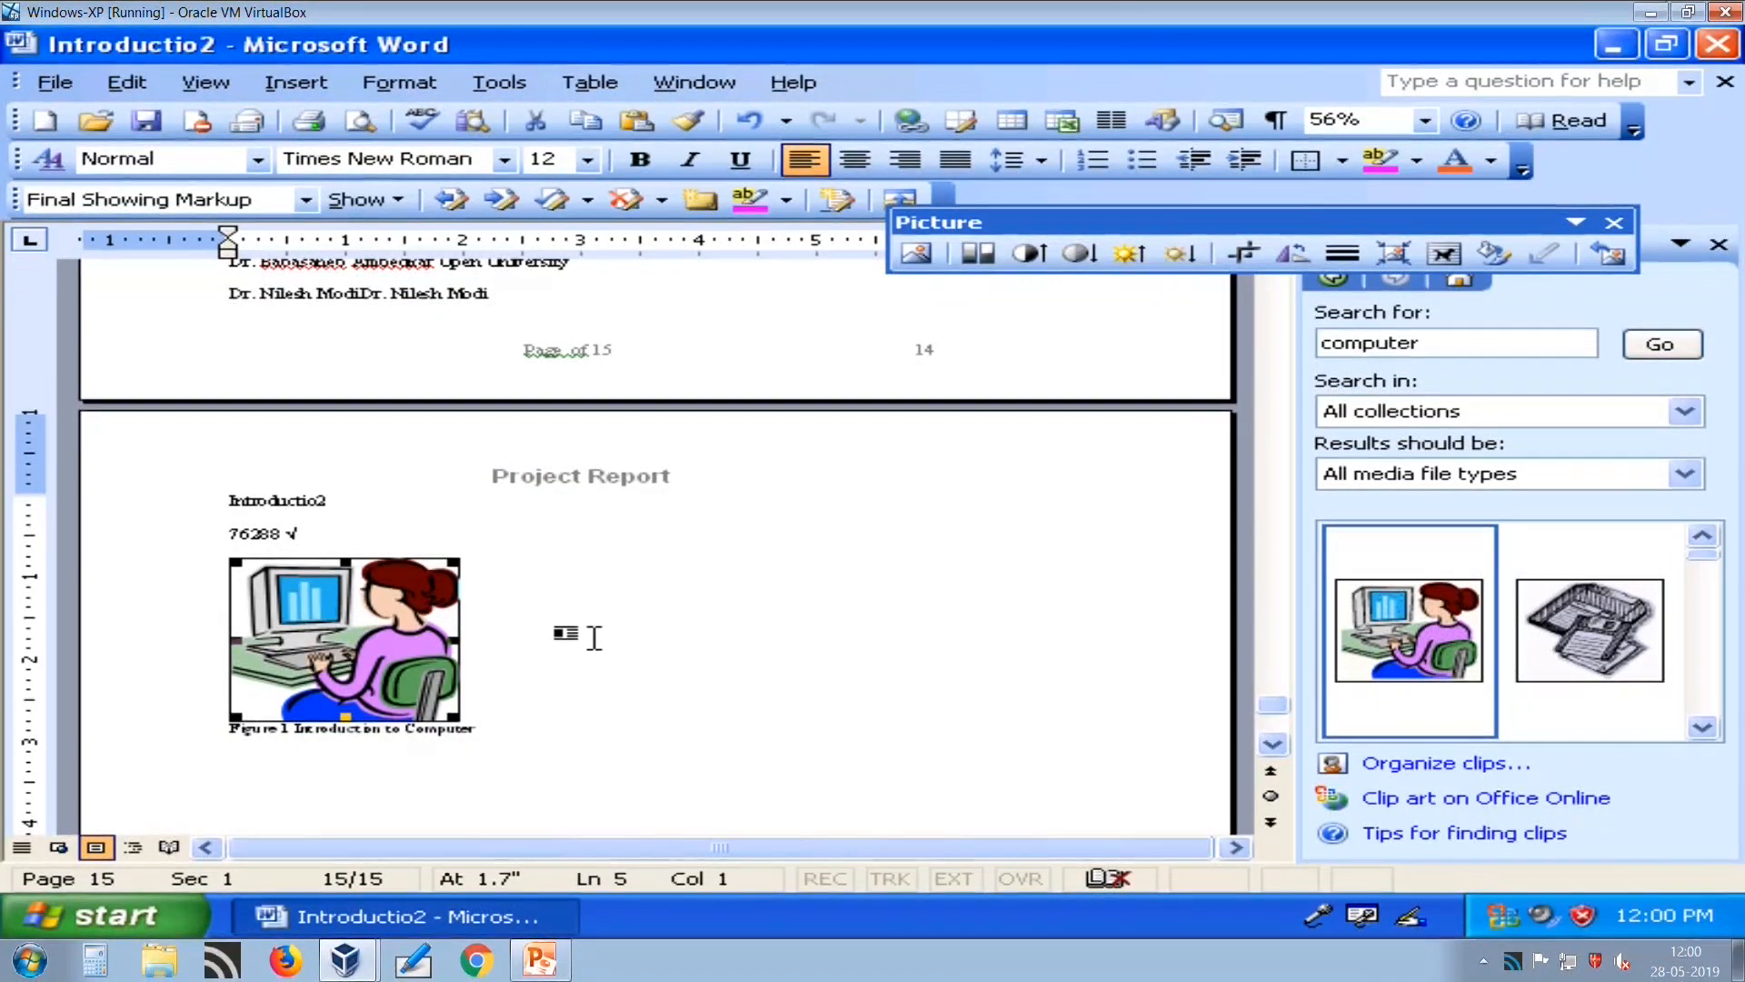
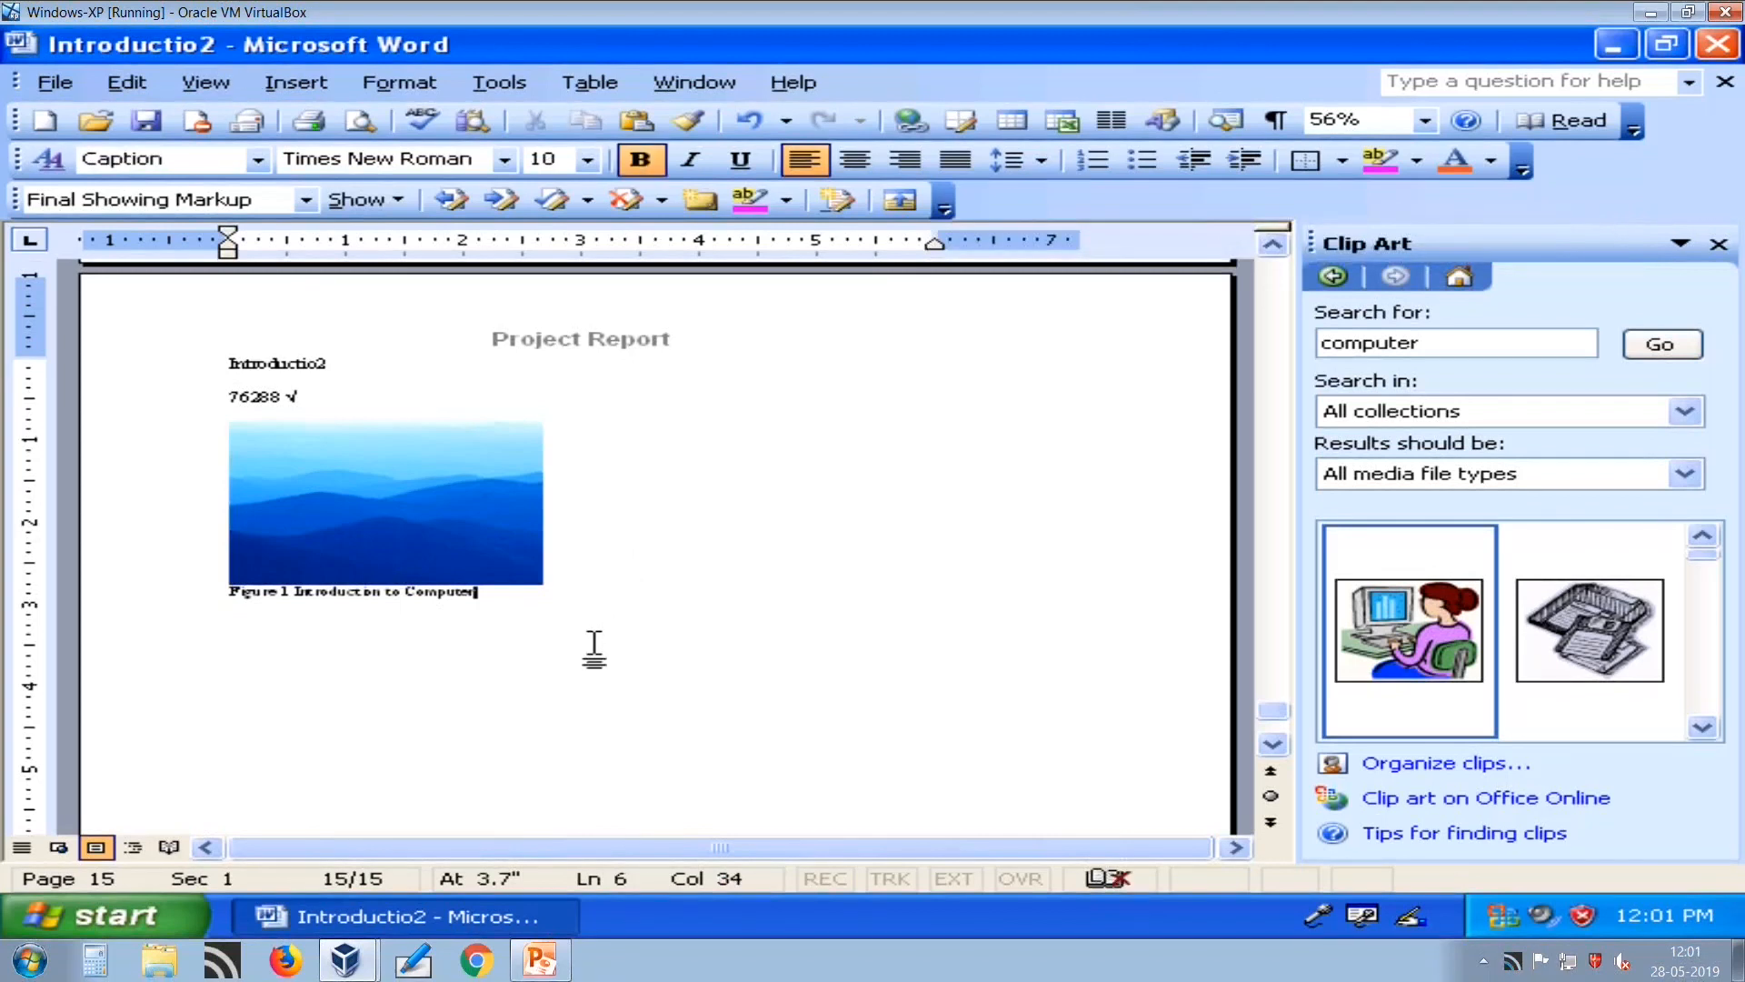
Insert the Sunset picture from the Sample Pictures folder on a new line below the Figure 1 caption.
{"action": "key", "text": "Return"}
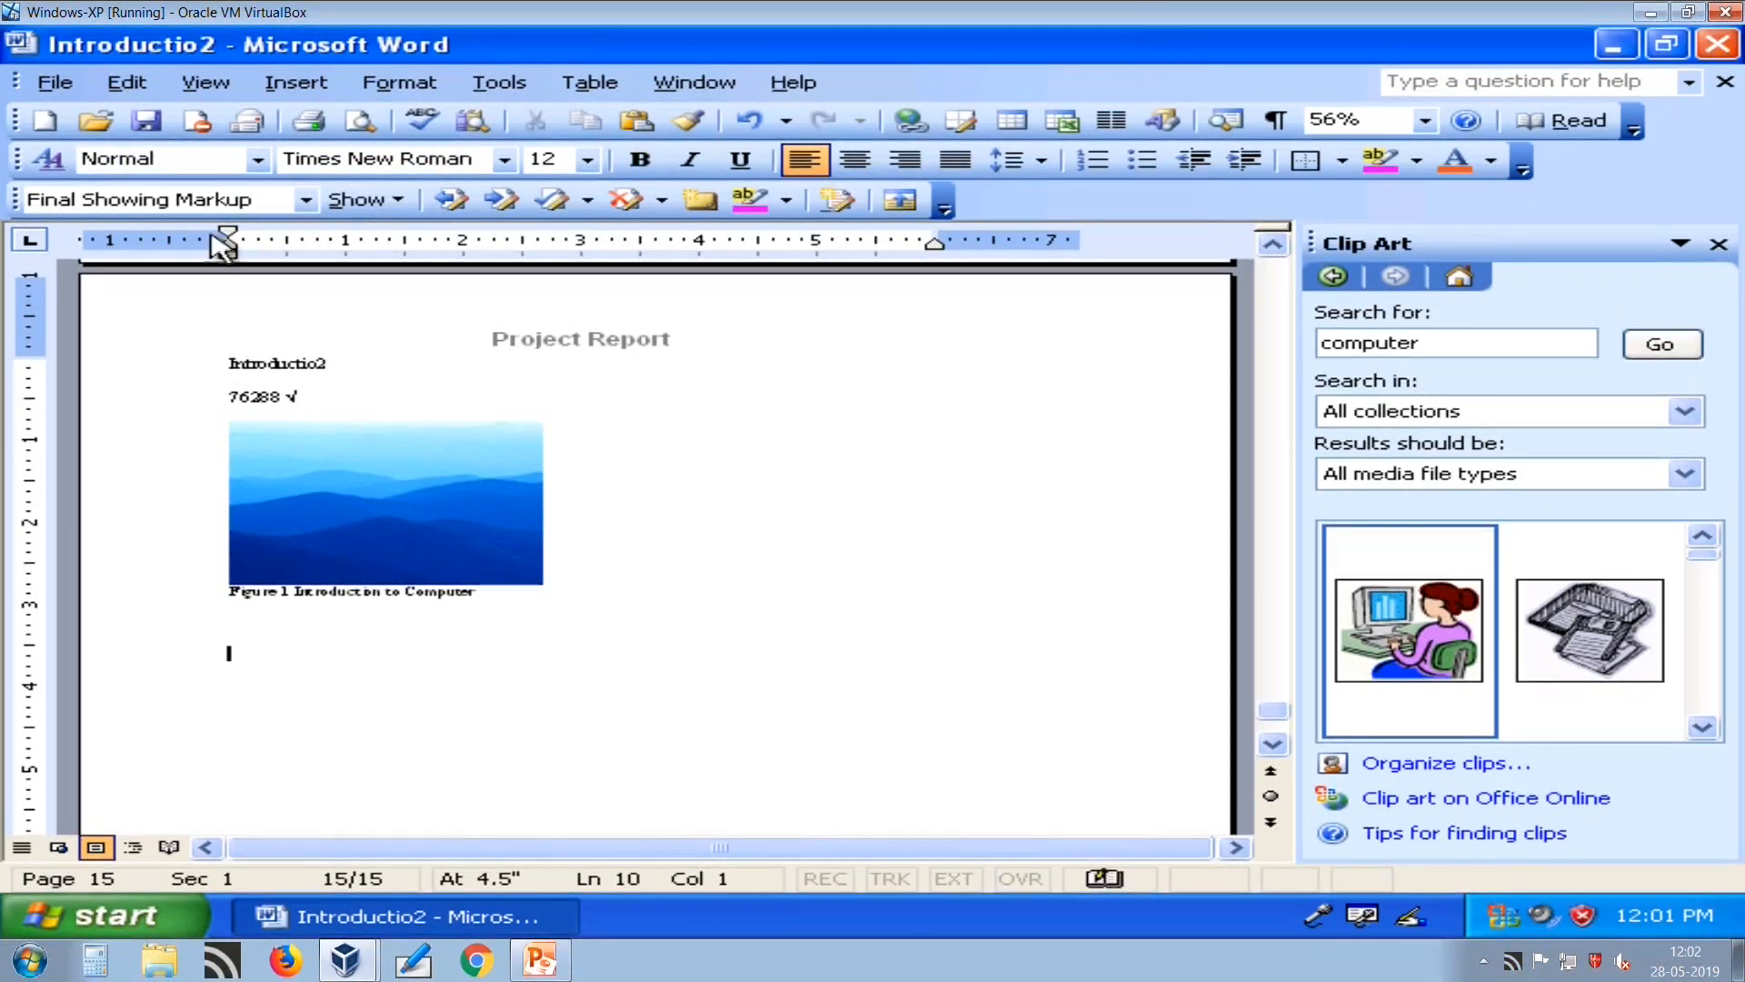
{"action": "left_click", "coordinate": [303, 88]}
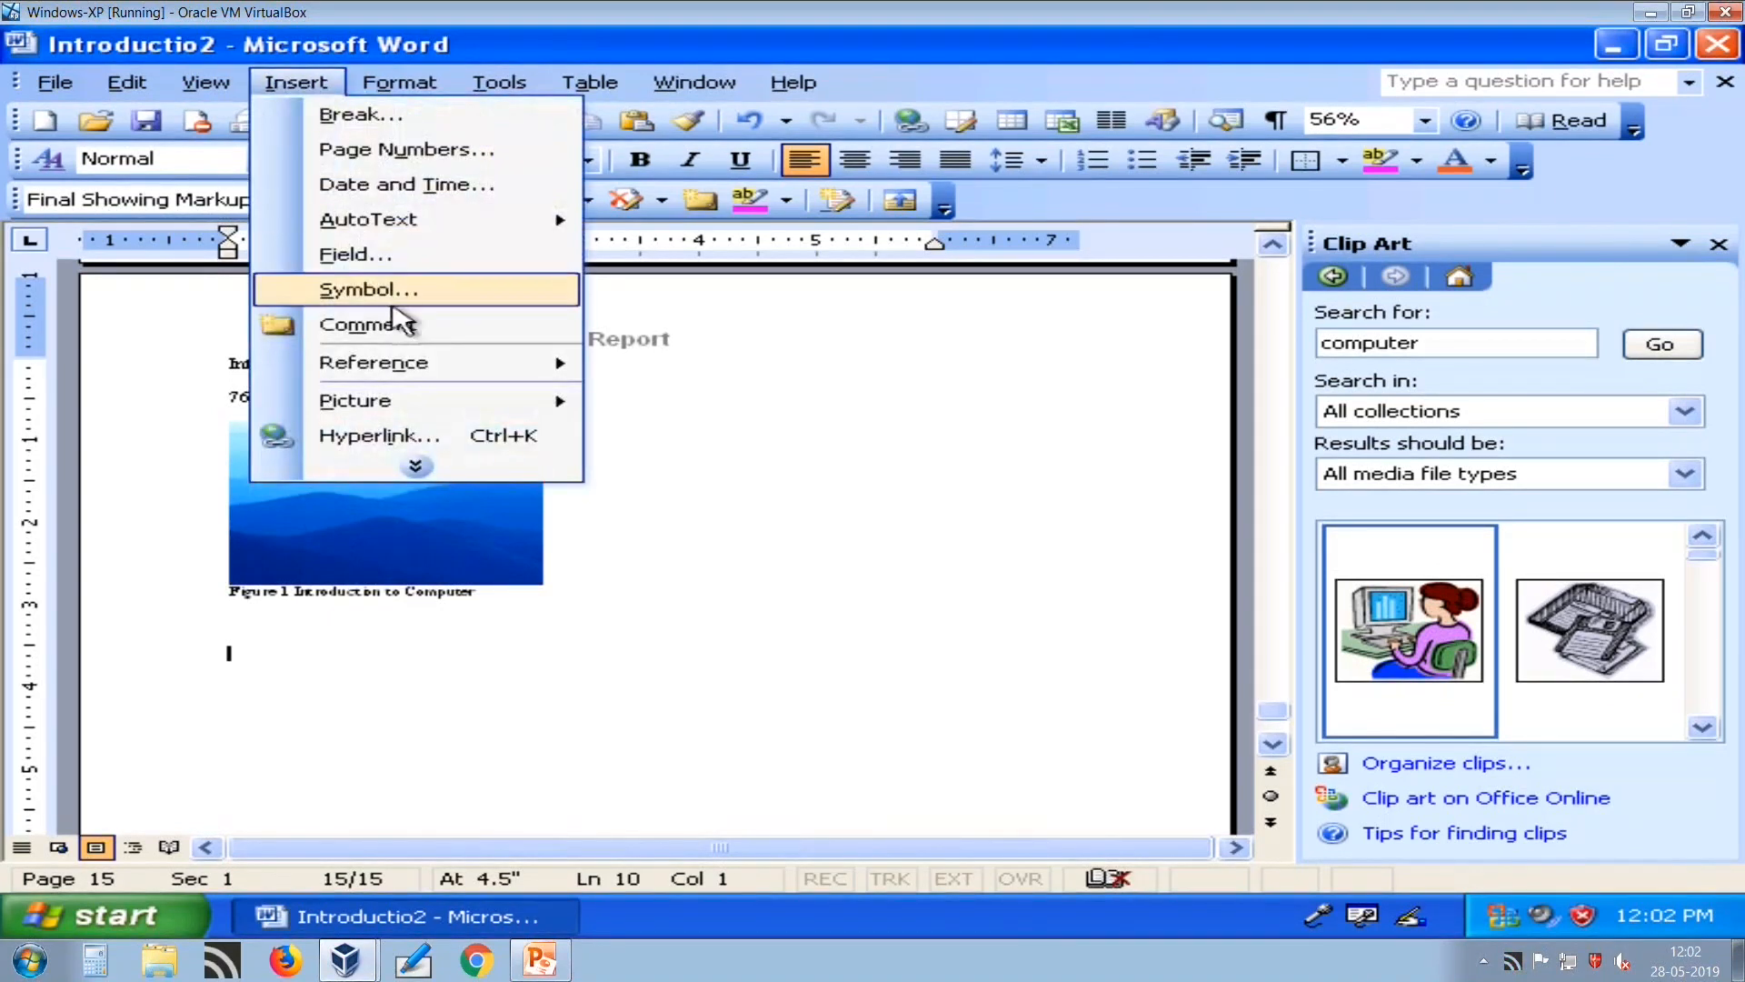
{"action": "mouse_move", "coordinate": [440, 405]}
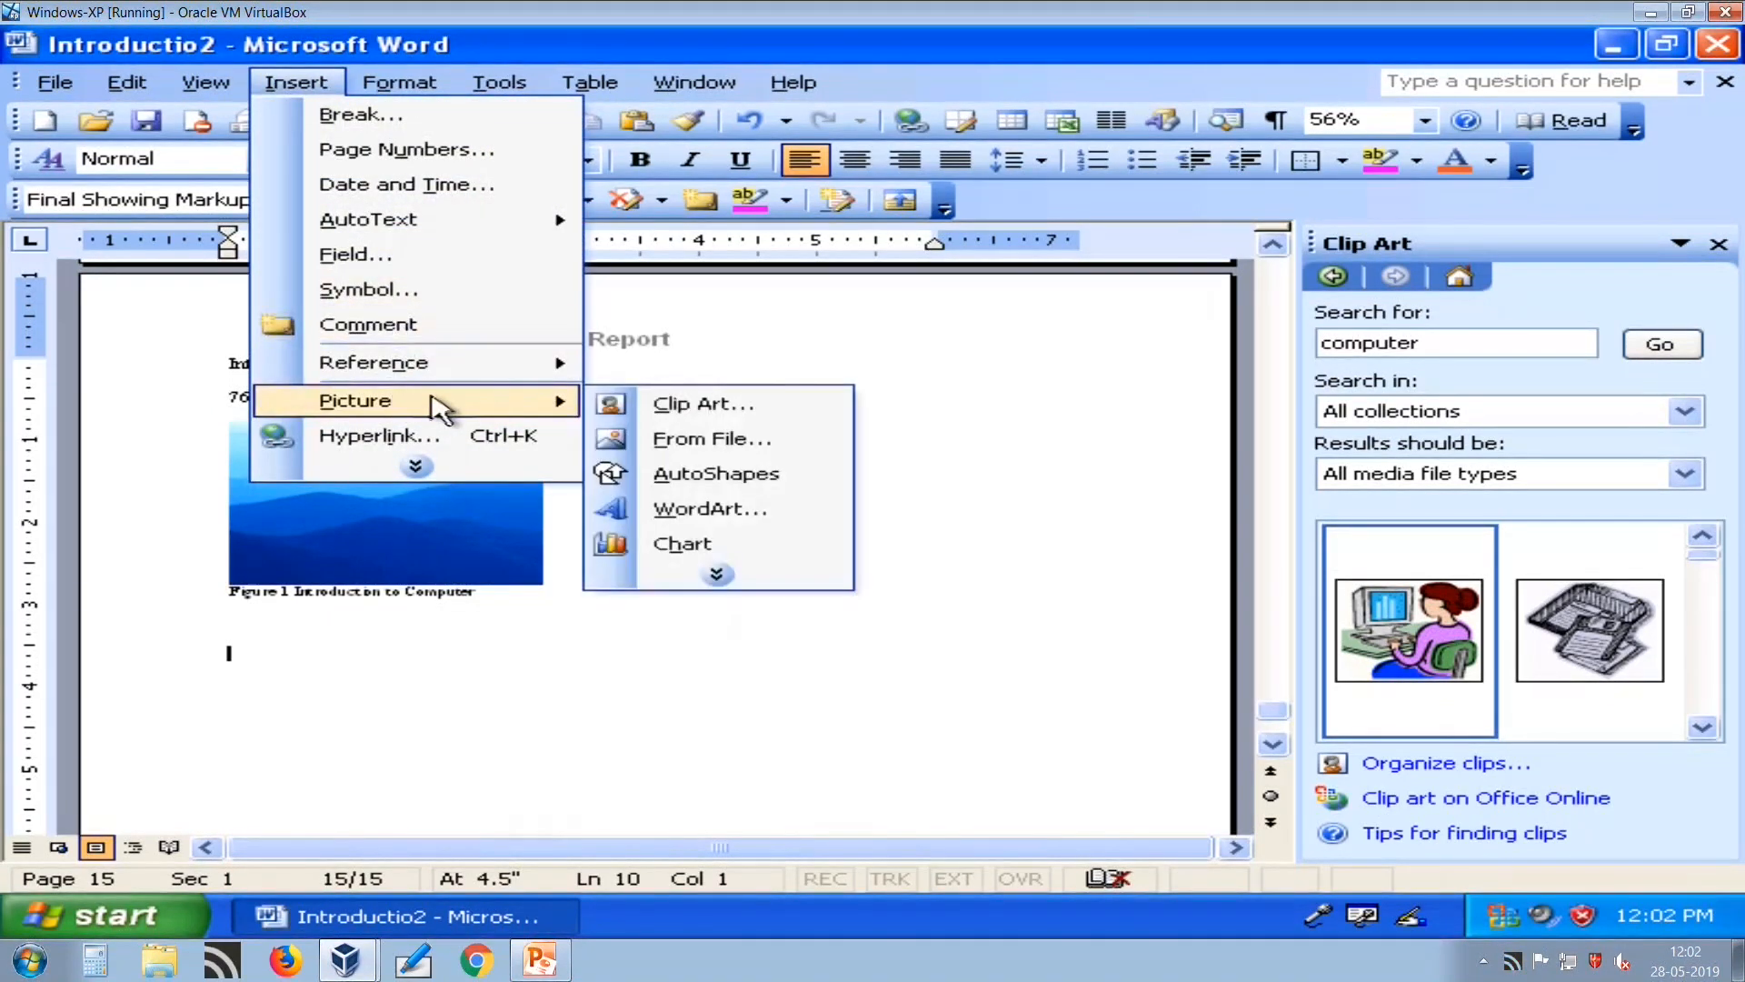
{"action": "left_click", "coordinate": [691, 441]}
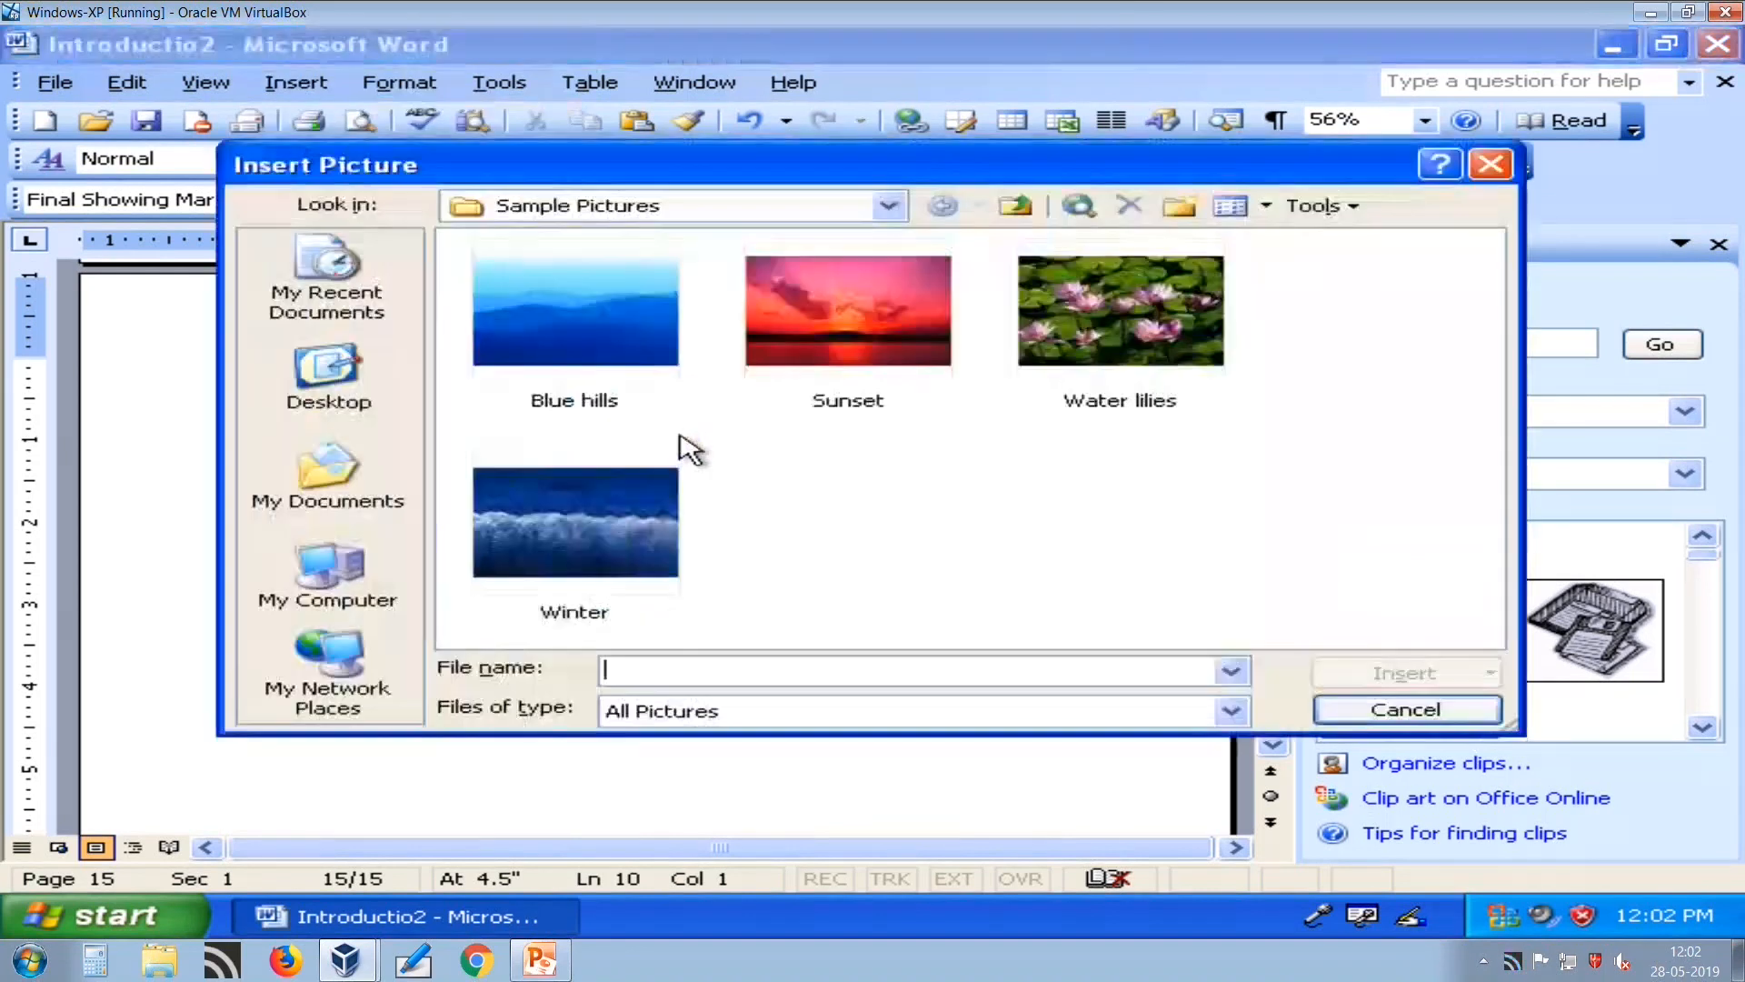
{"action": "left_click", "coordinate": [827, 359]}
{"action": "left_click", "coordinate": [1418, 672]}
{"action": "scroll", "coordinate": [908, 691], "scroll_direction": "down", "scroll_amount": 3}
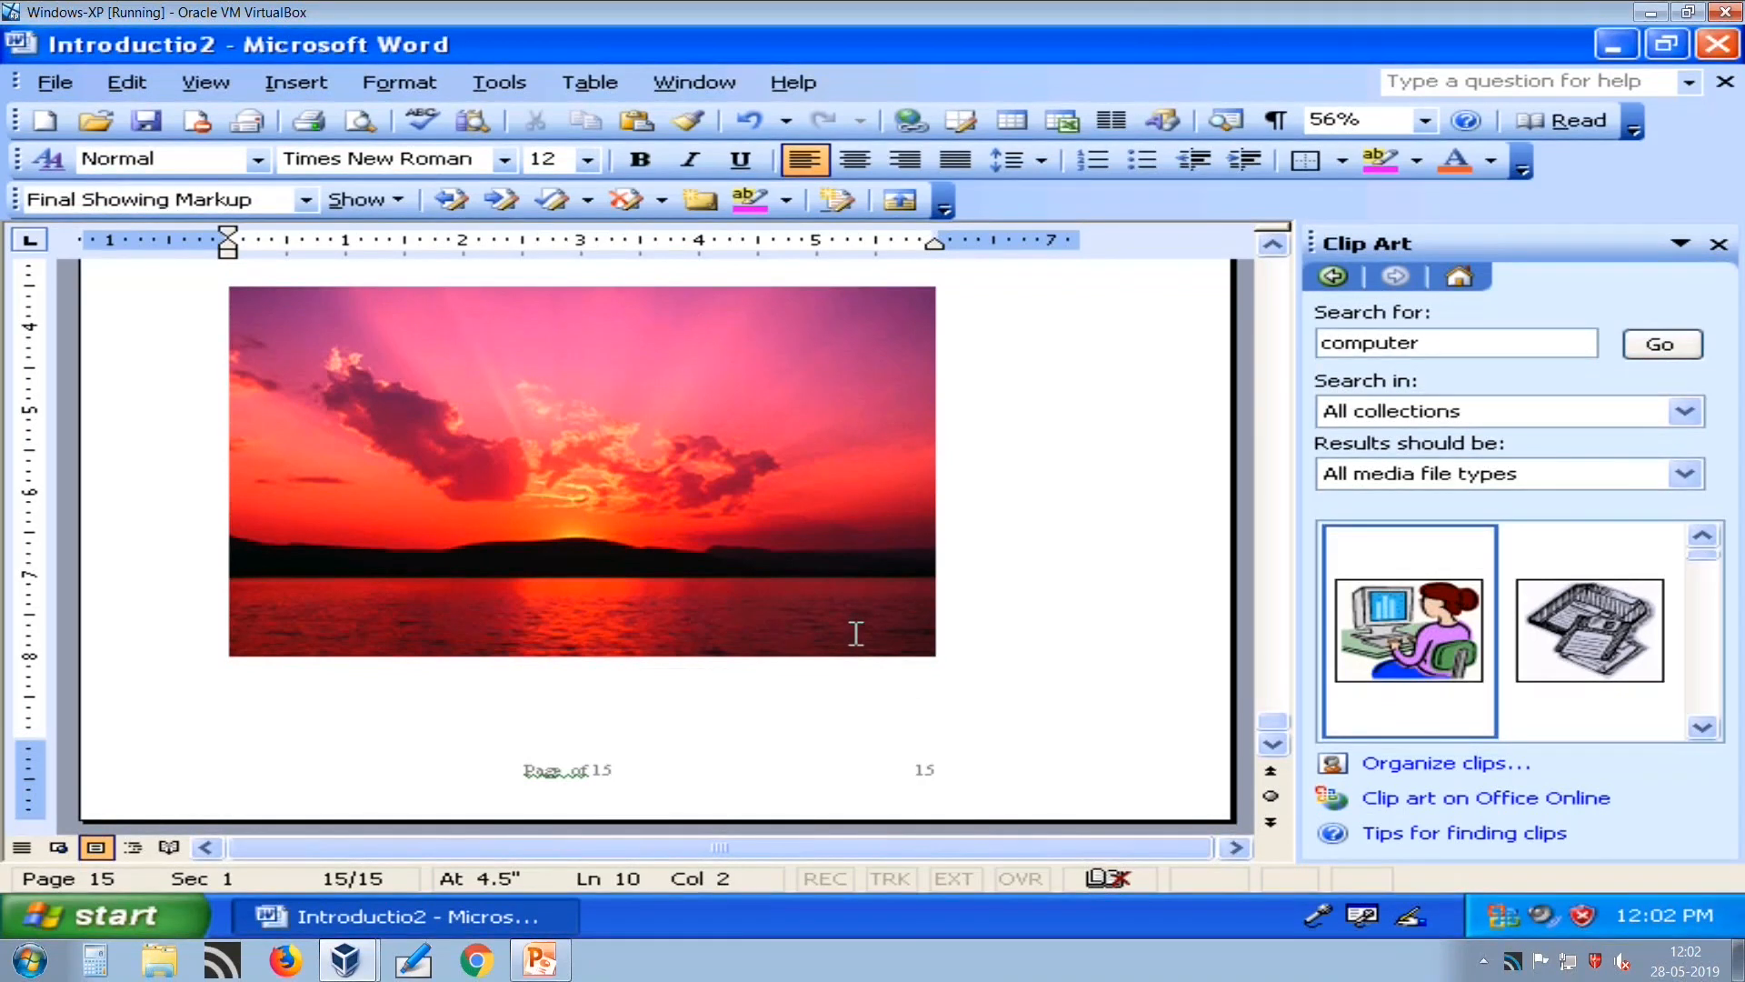
{"action": "scroll", "coordinate": [875, 467], "scroll_direction": "up", "scroll_amount": 4}
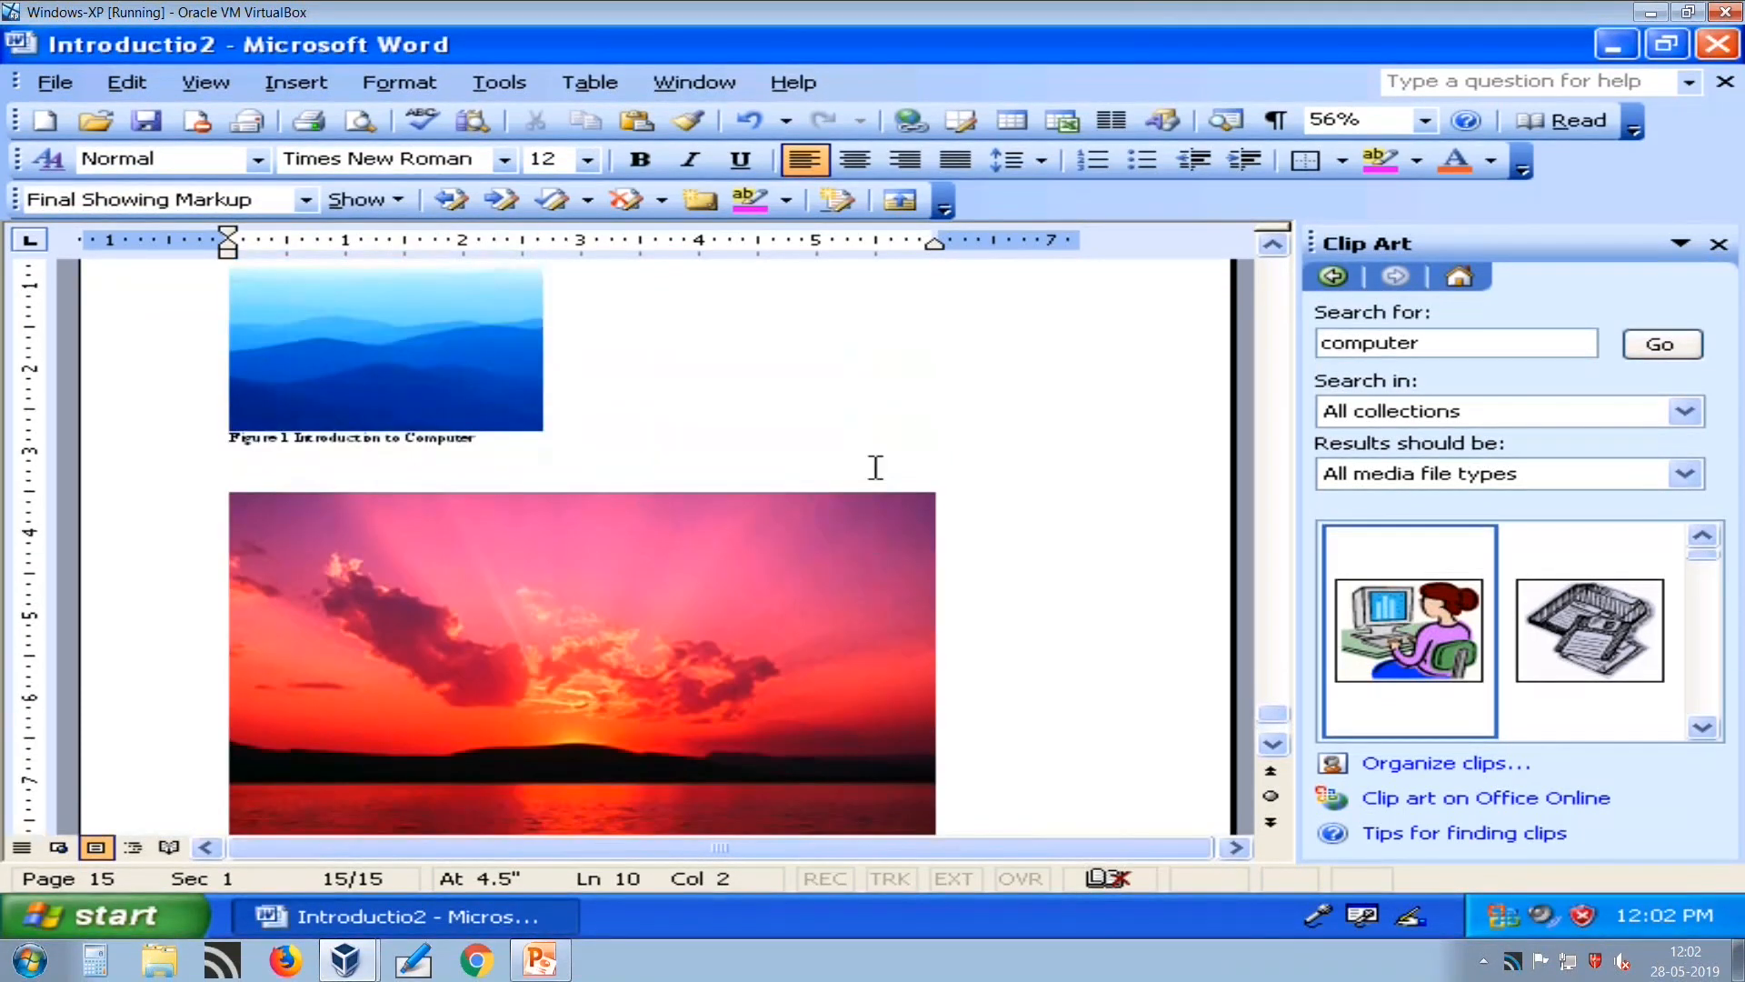
Try the Grayscale and Black & White colour modes on the sunset picture and return it to Automatic.
{"action": "left_click", "coordinate": [840, 615]}
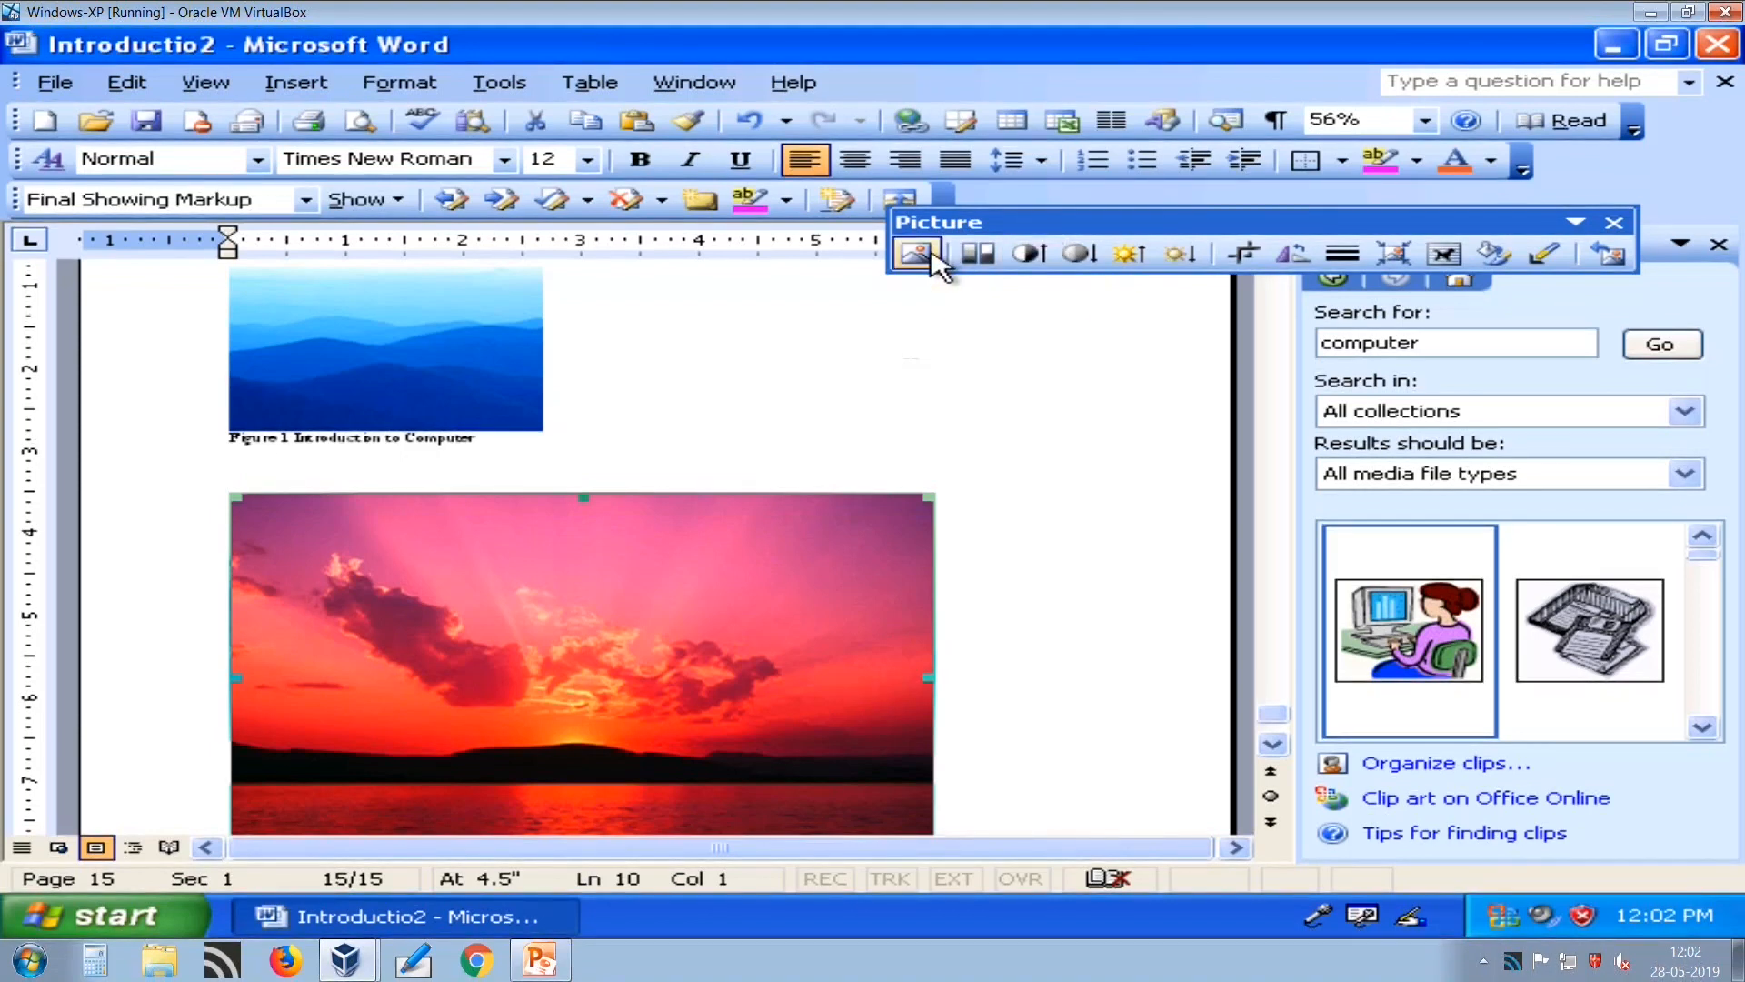
{"action": "left_click", "coordinate": [979, 255]}
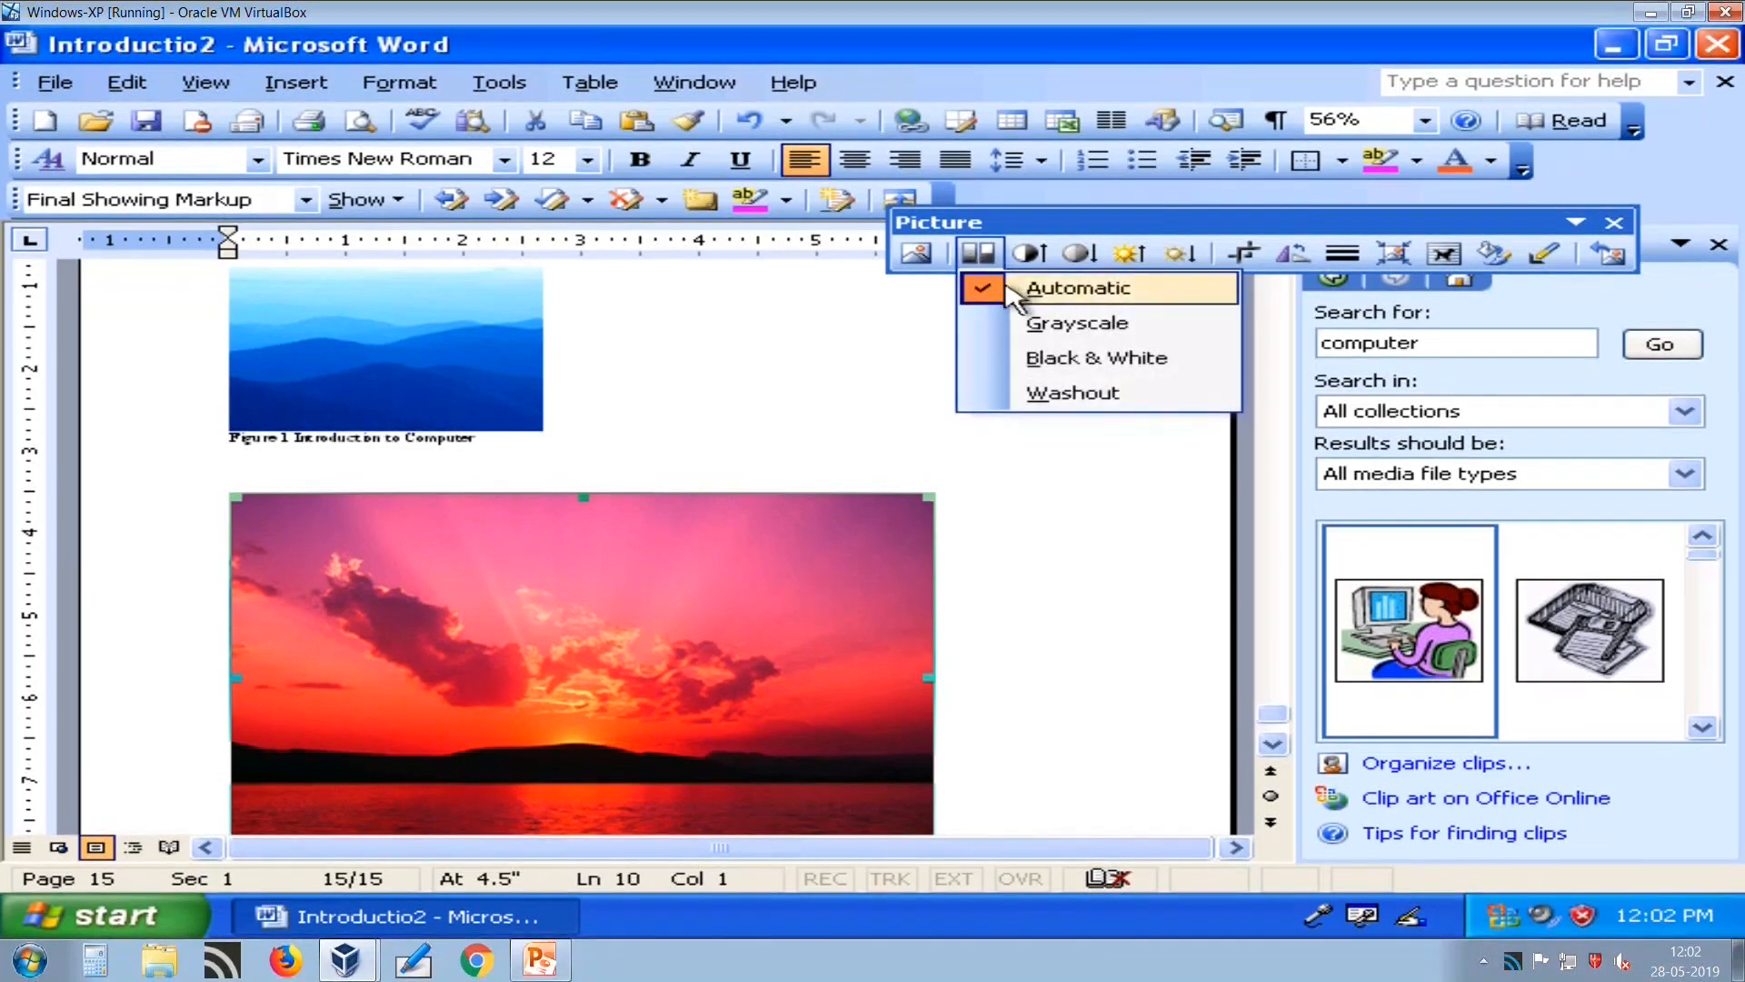
{"action": "left_click", "coordinate": [1045, 327]}
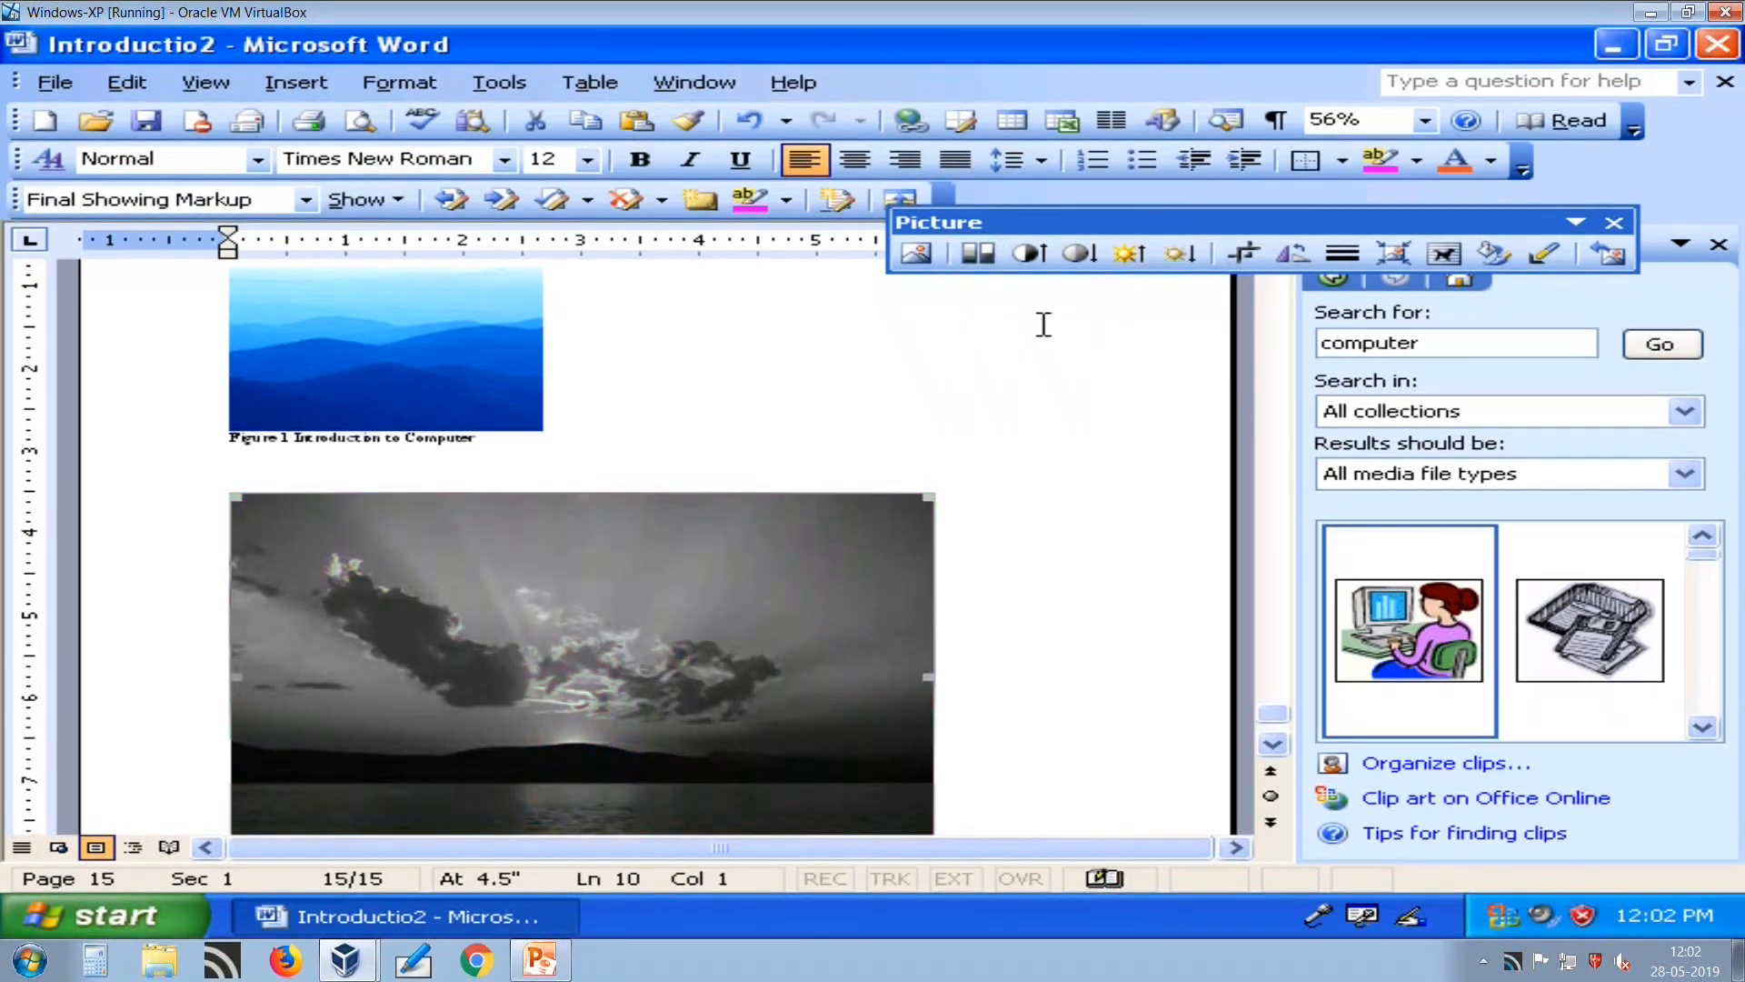
{"action": "scroll", "coordinate": [944, 442], "scroll_direction": "down", "scroll_amount": 3}
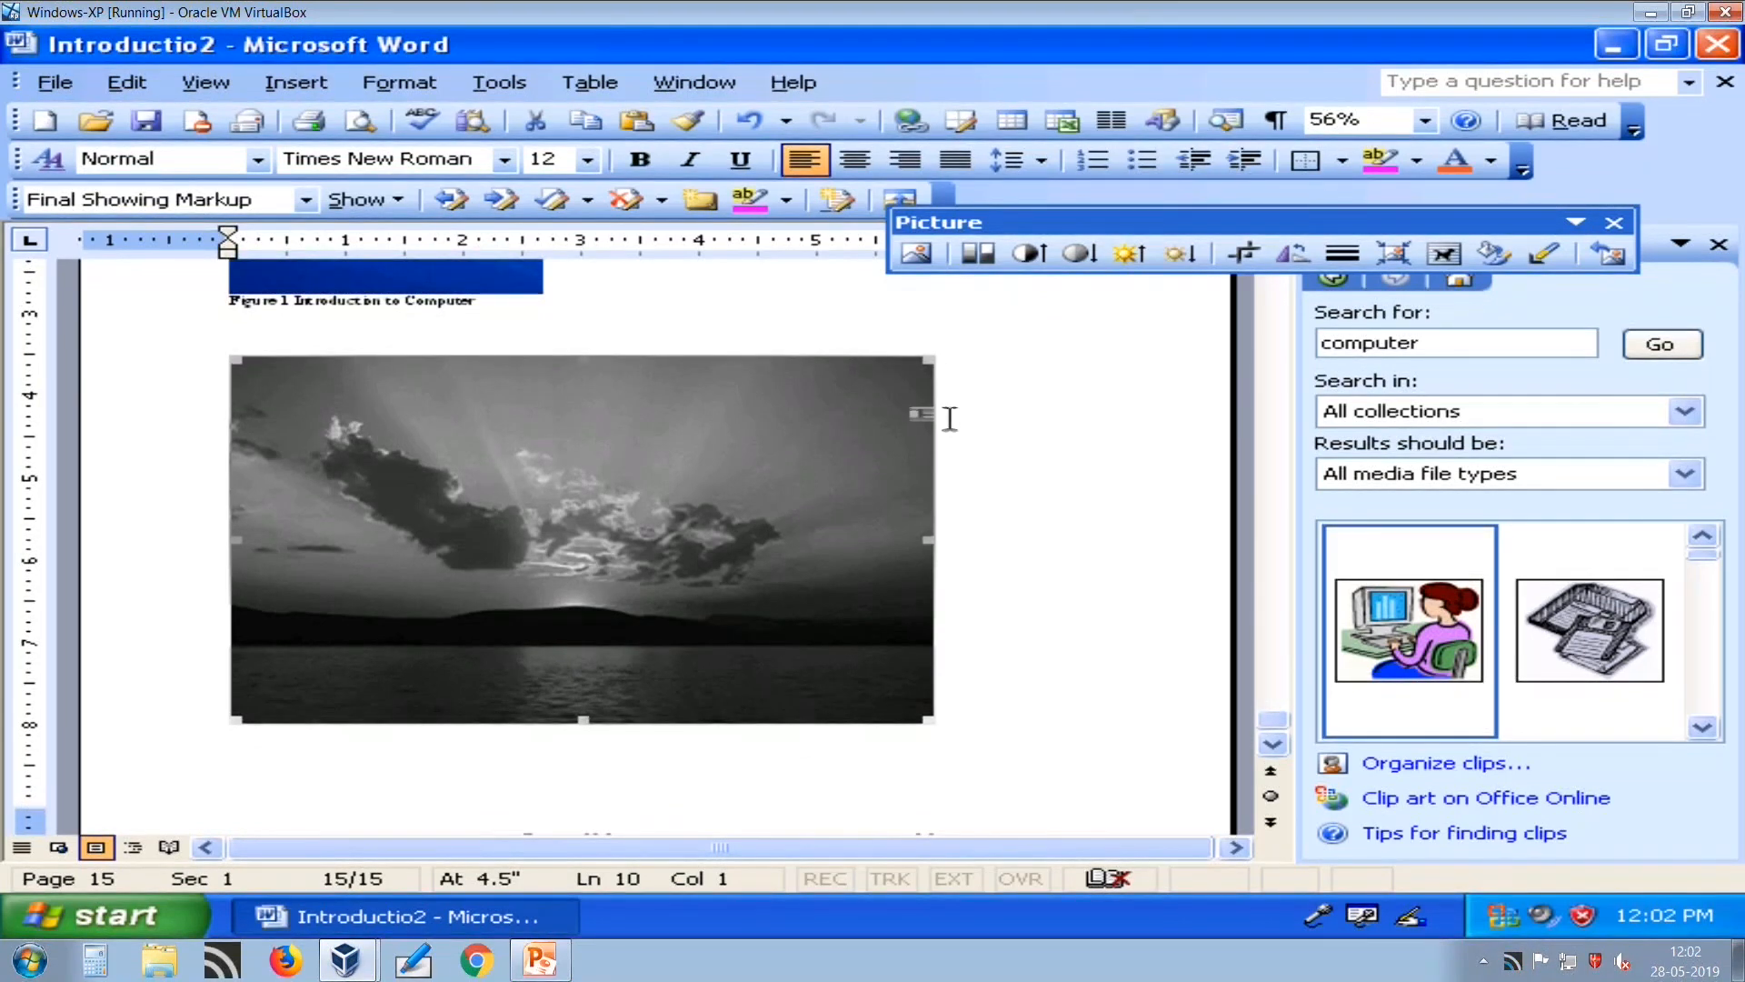
{"action": "left_click", "coordinate": [978, 254]}
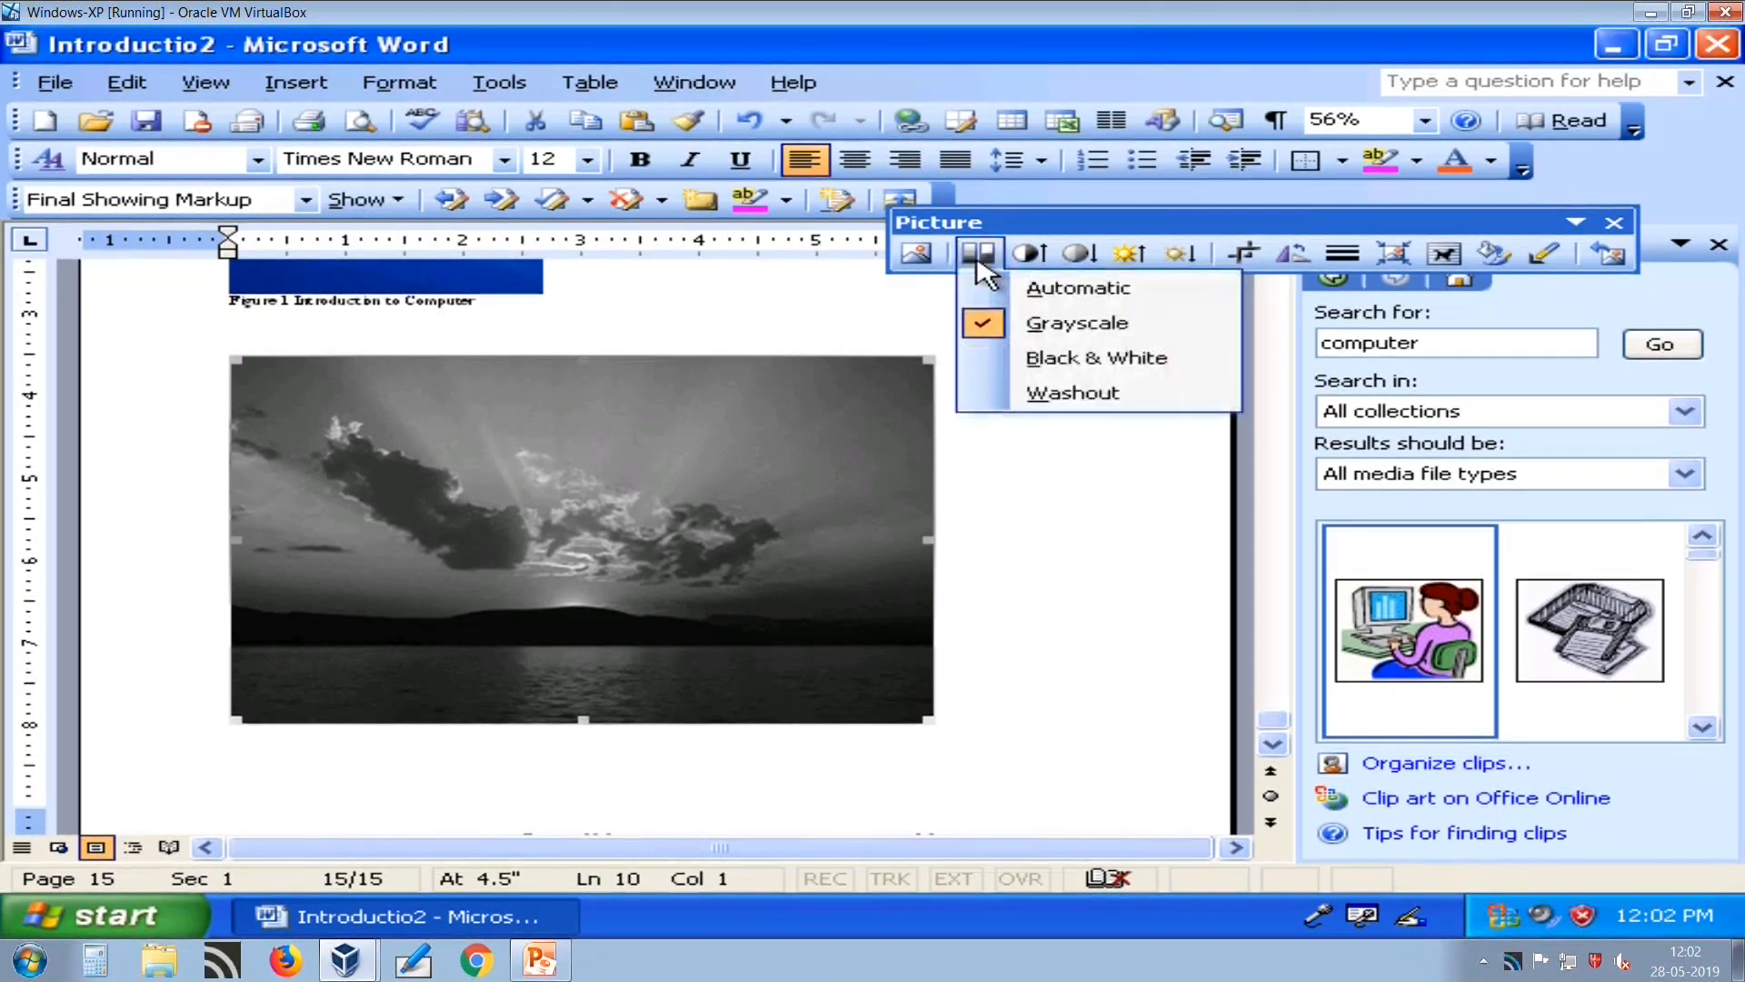
{"action": "left_click", "coordinate": [1054, 360]}
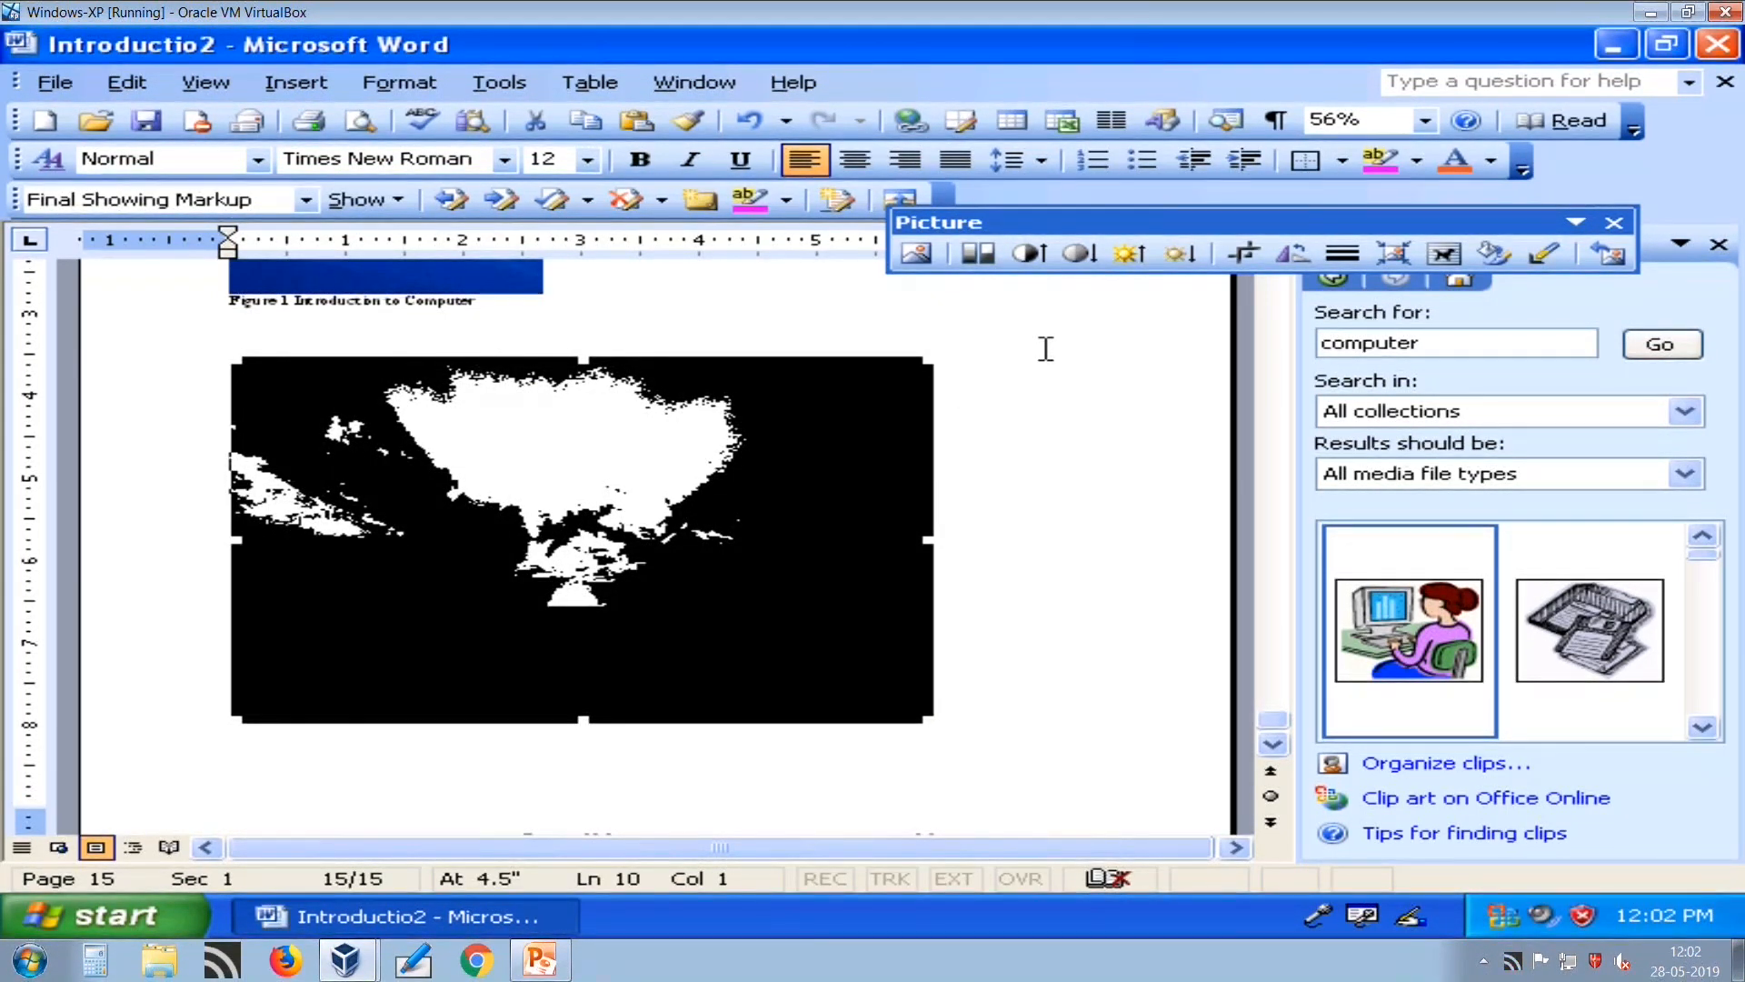
{"action": "left_click", "coordinate": [978, 254]}
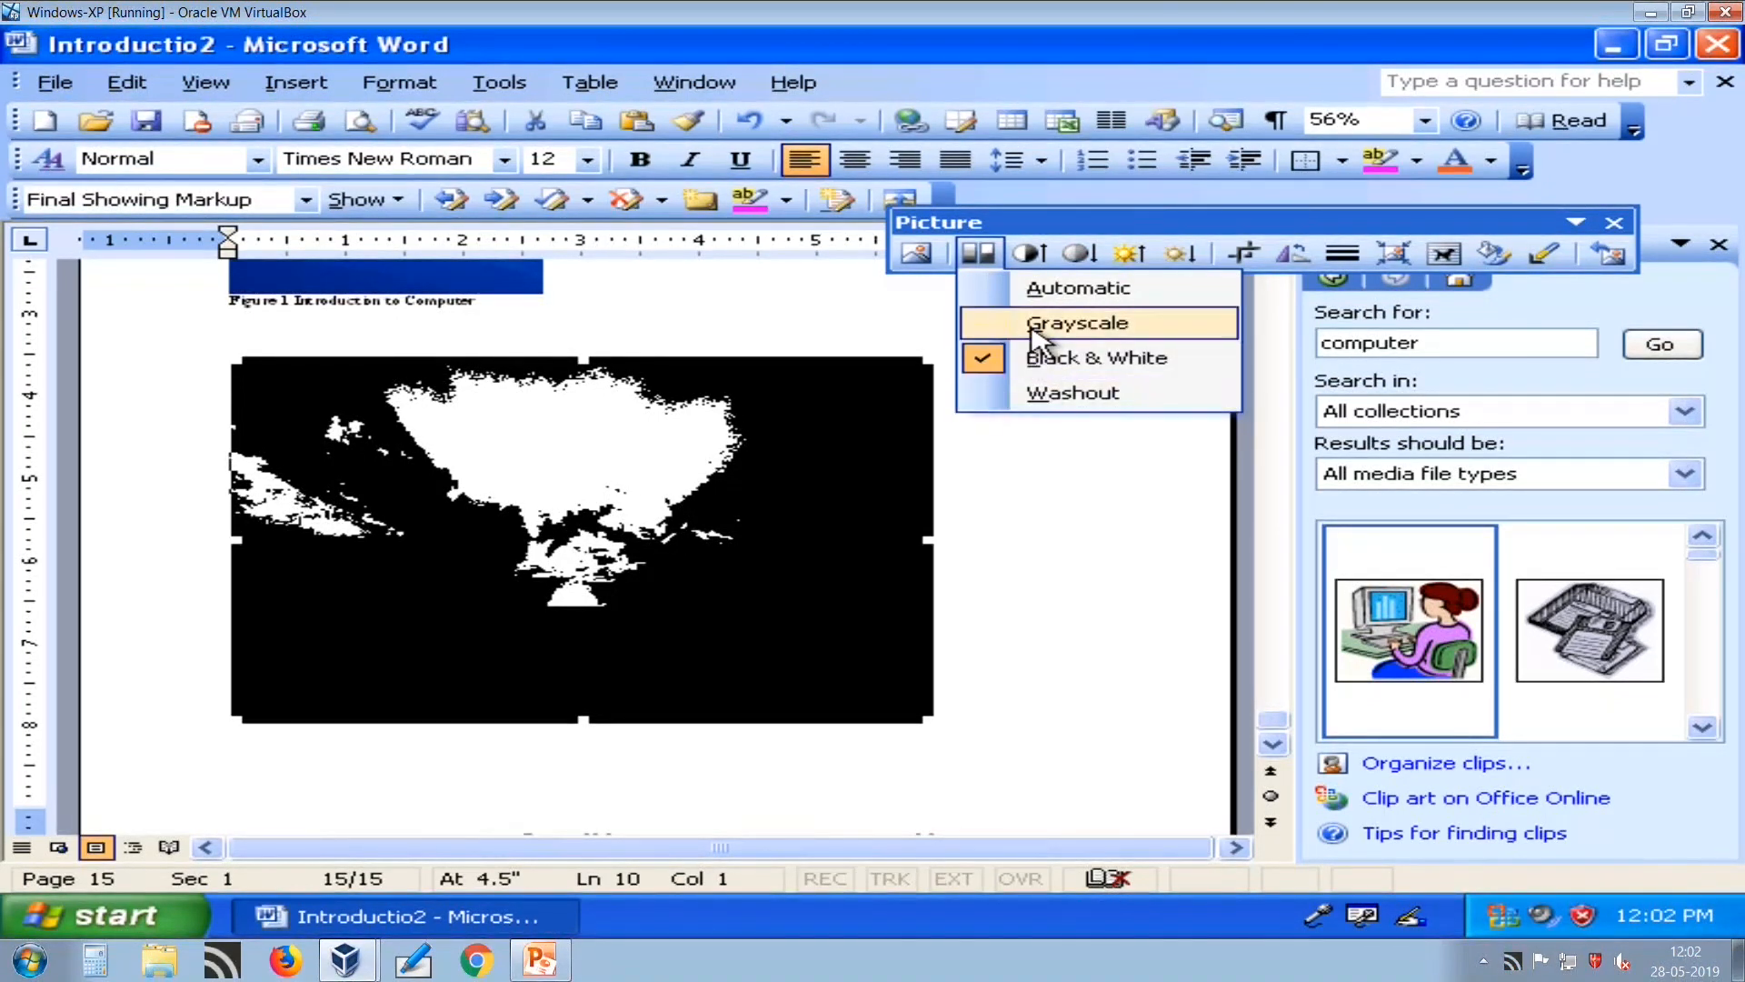
{"action": "left_click", "coordinate": [1034, 289]}
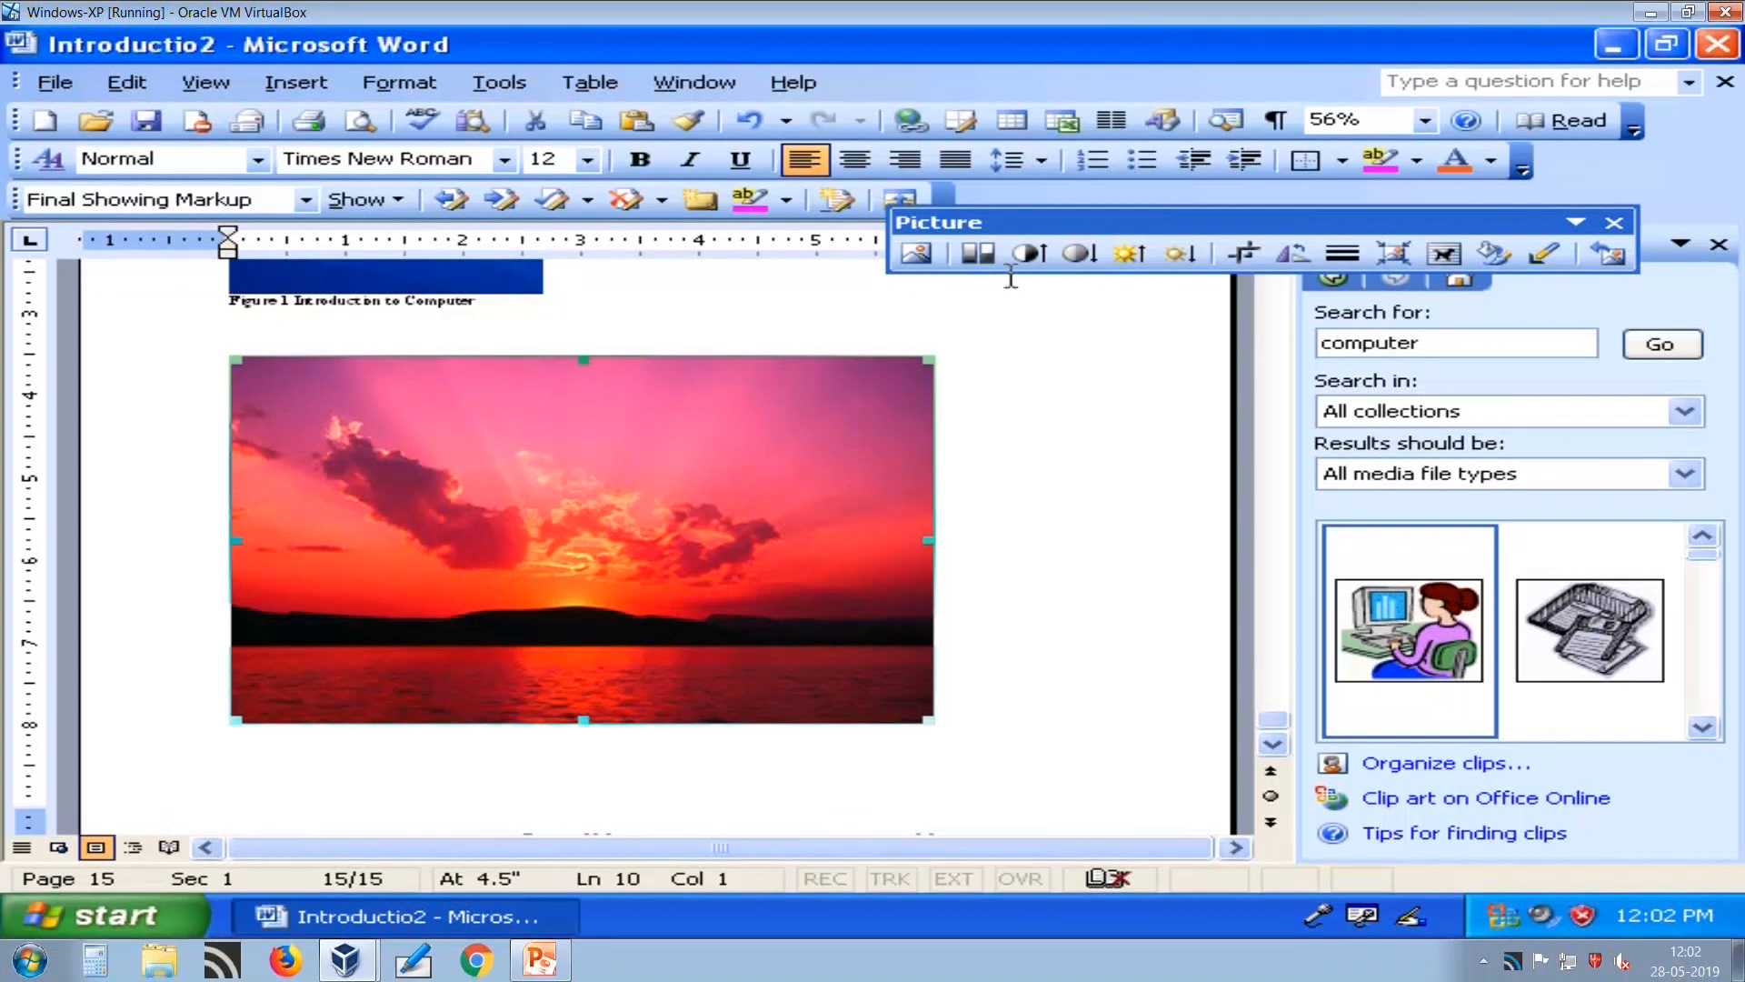
Try the Washout colour mode on the sunset picture and restore Automatic.
{"action": "left_click", "coordinate": [983, 258]}
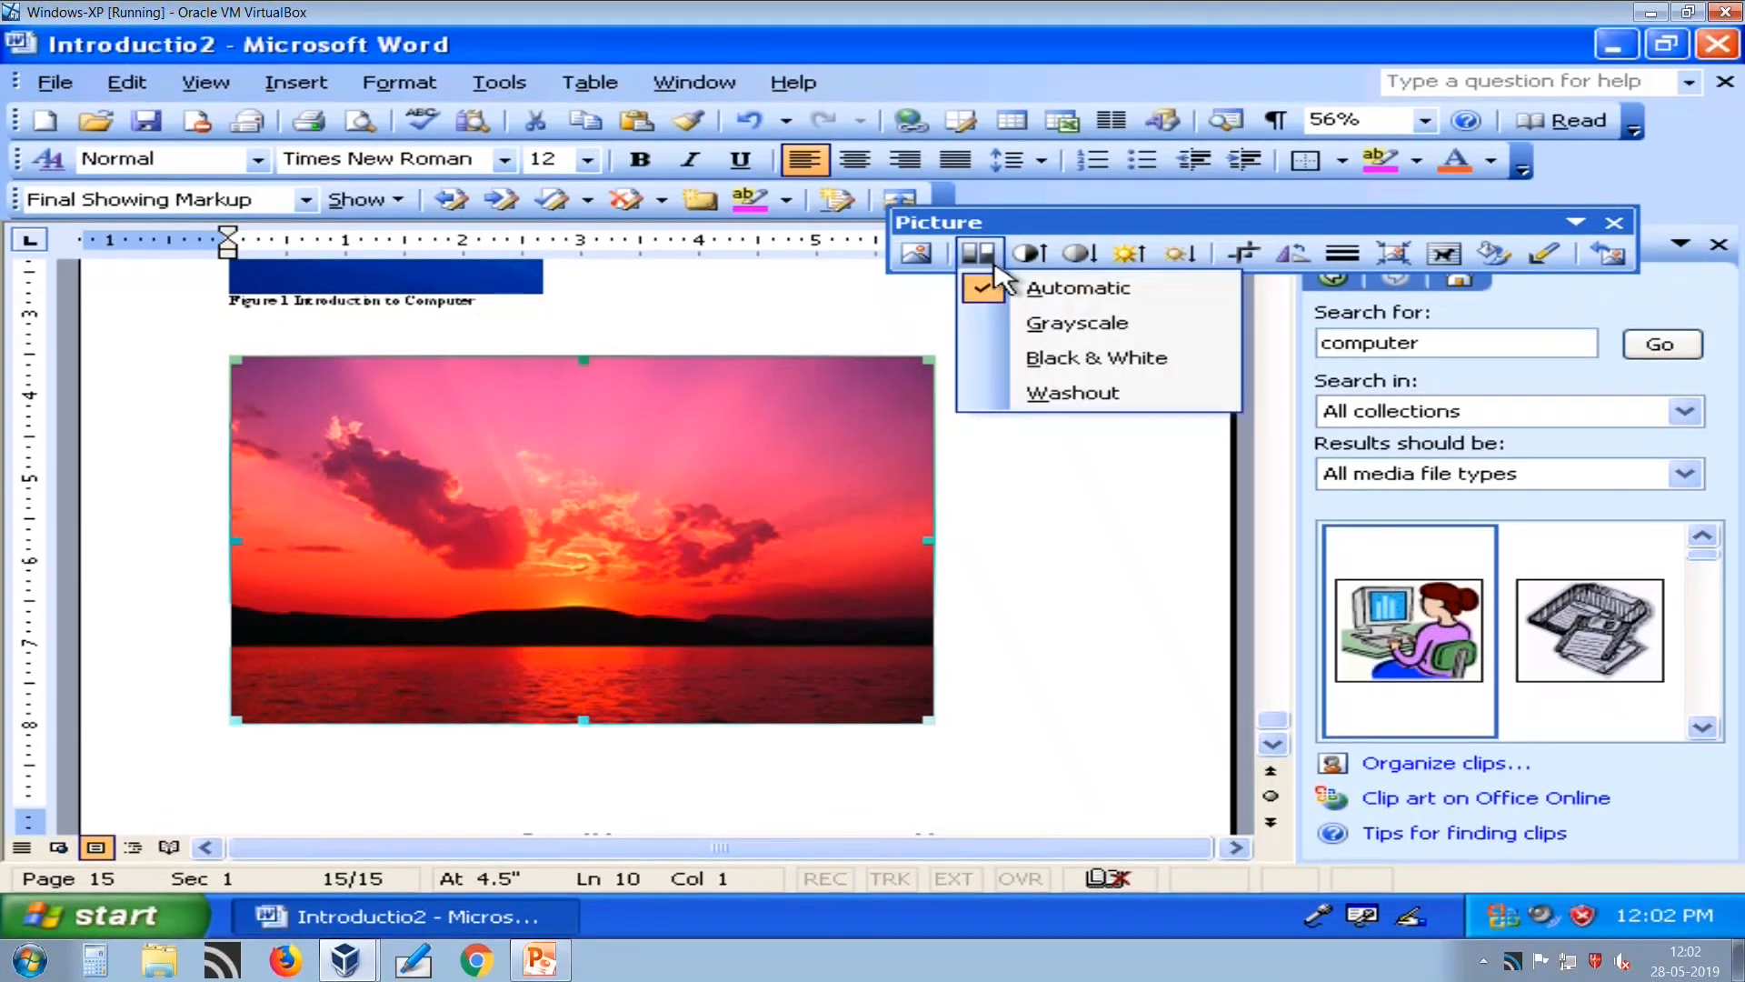
{"action": "left_click", "coordinate": [1057, 397]}
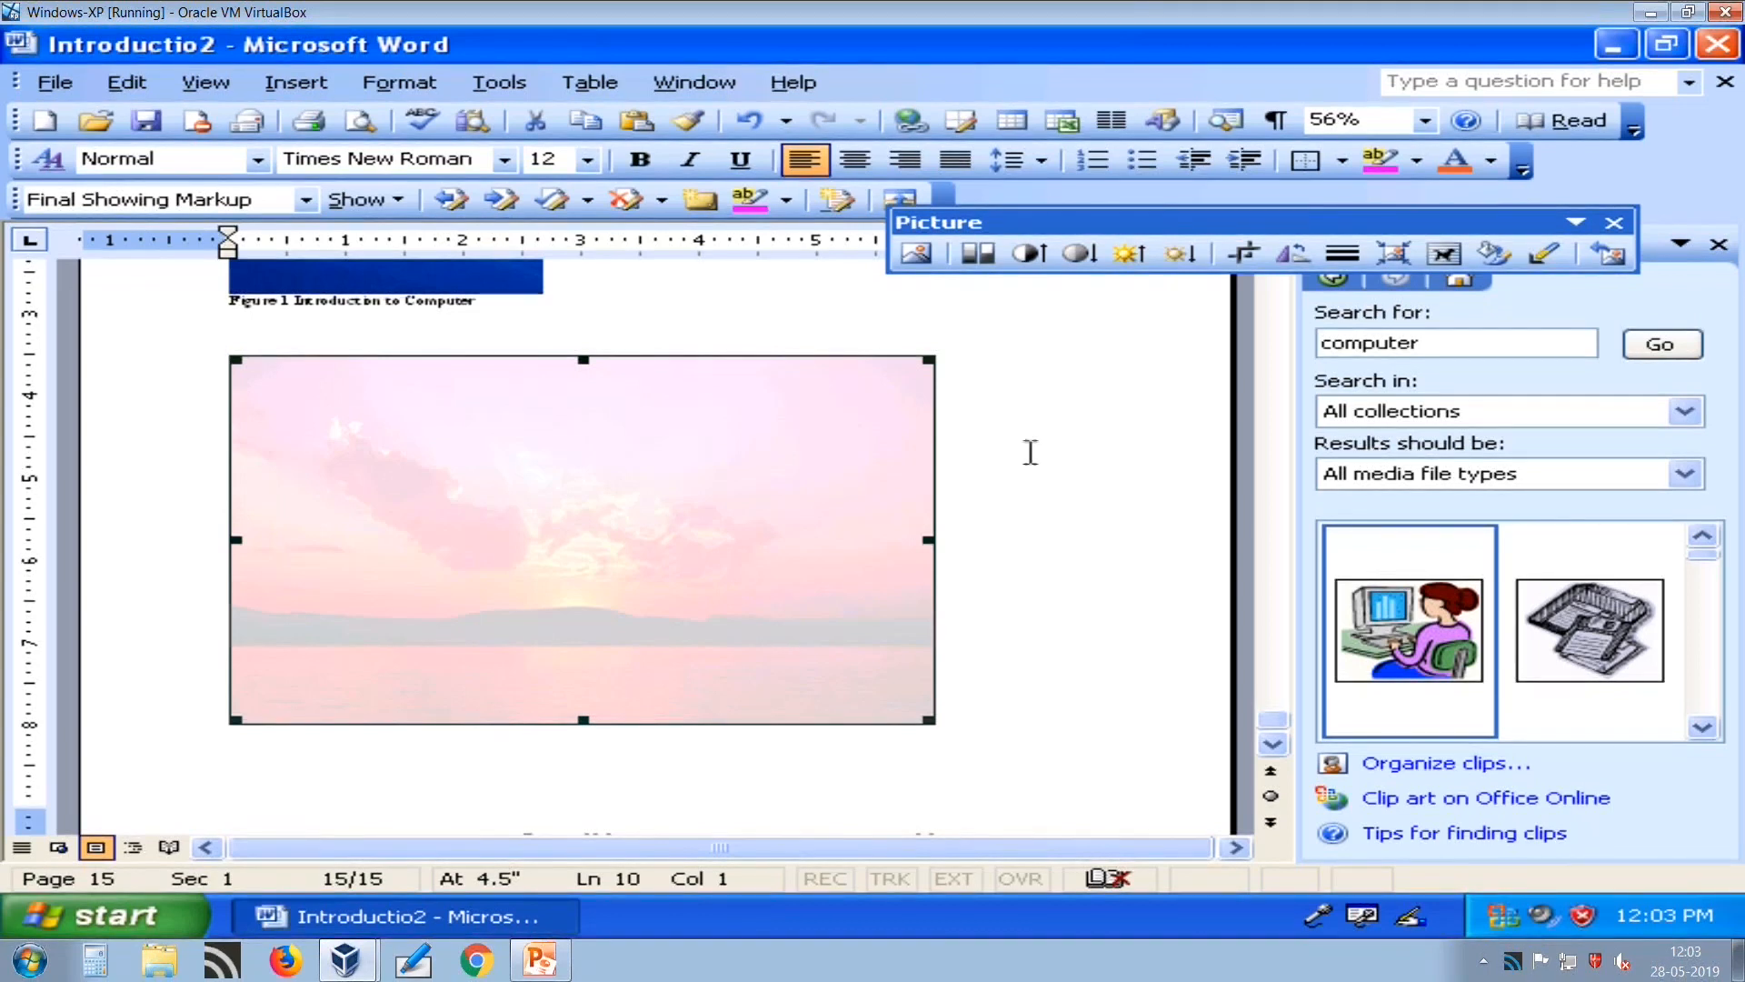
{"action": "left_click", "coordinate": [976, 258]}
{"action": "left_click", "coordinate": [1005, 287]}
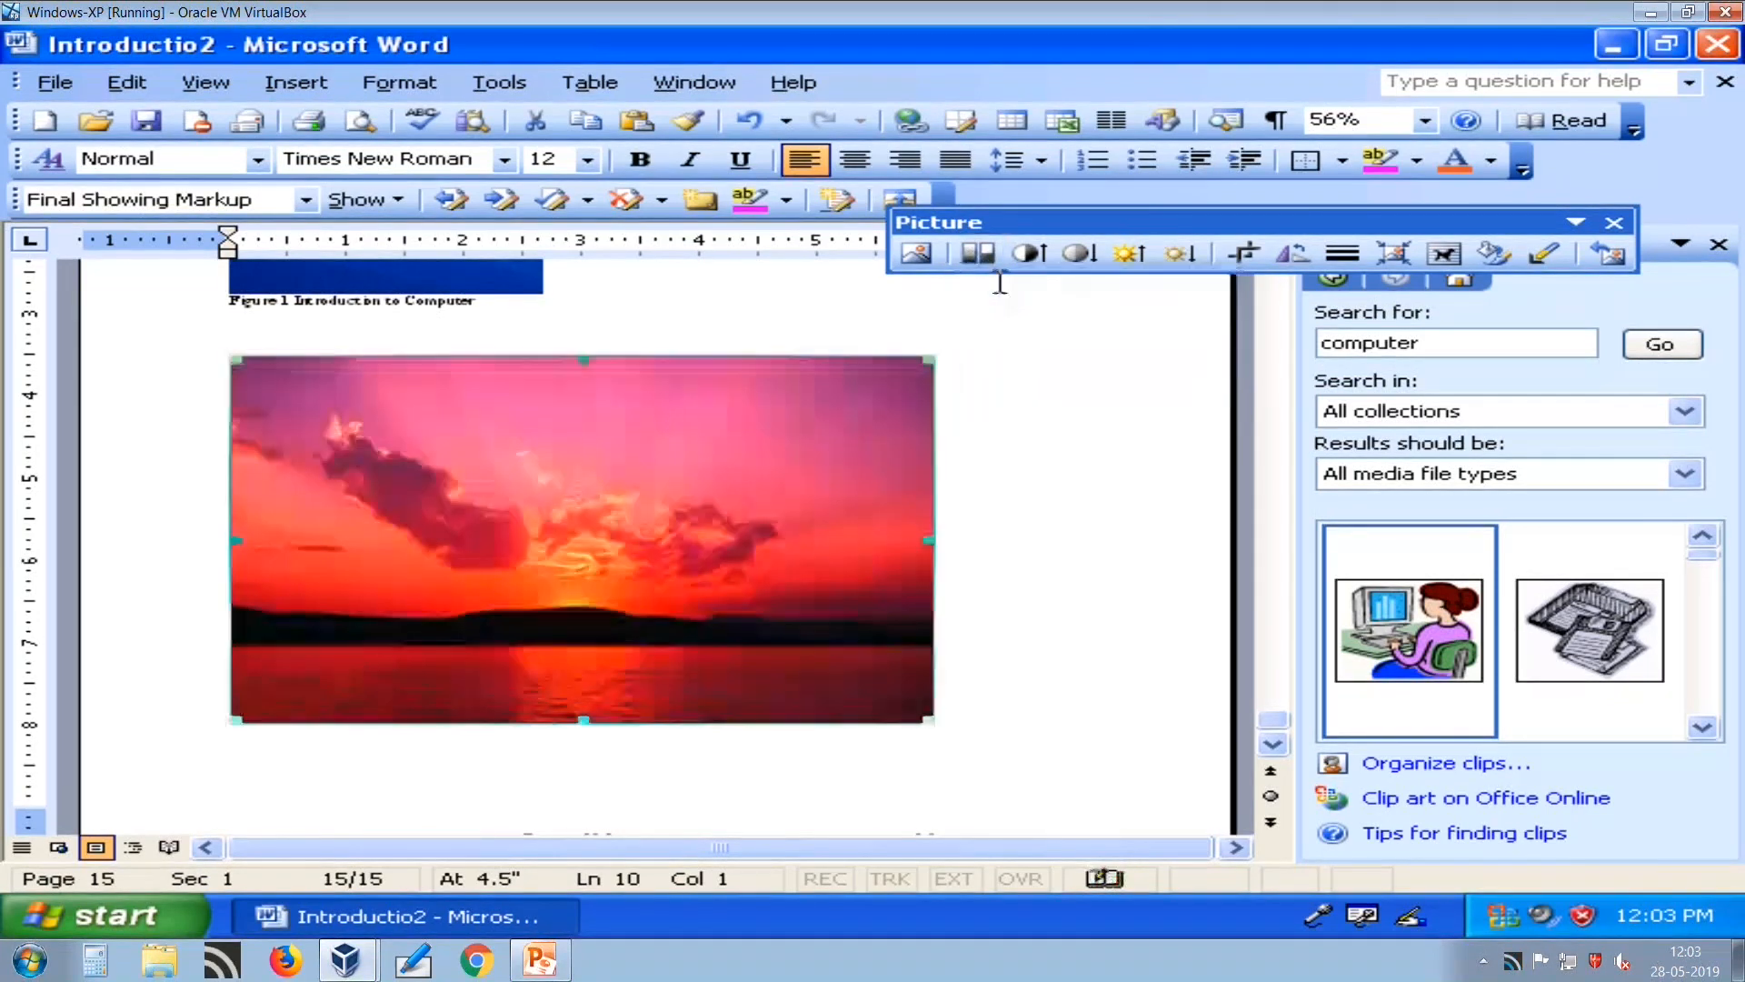
Raise the sunset picture's contrast to the maximum and lower it again until the colours look slightly muted.
{"action": "left_click", "coordinate": [1028, 258]}
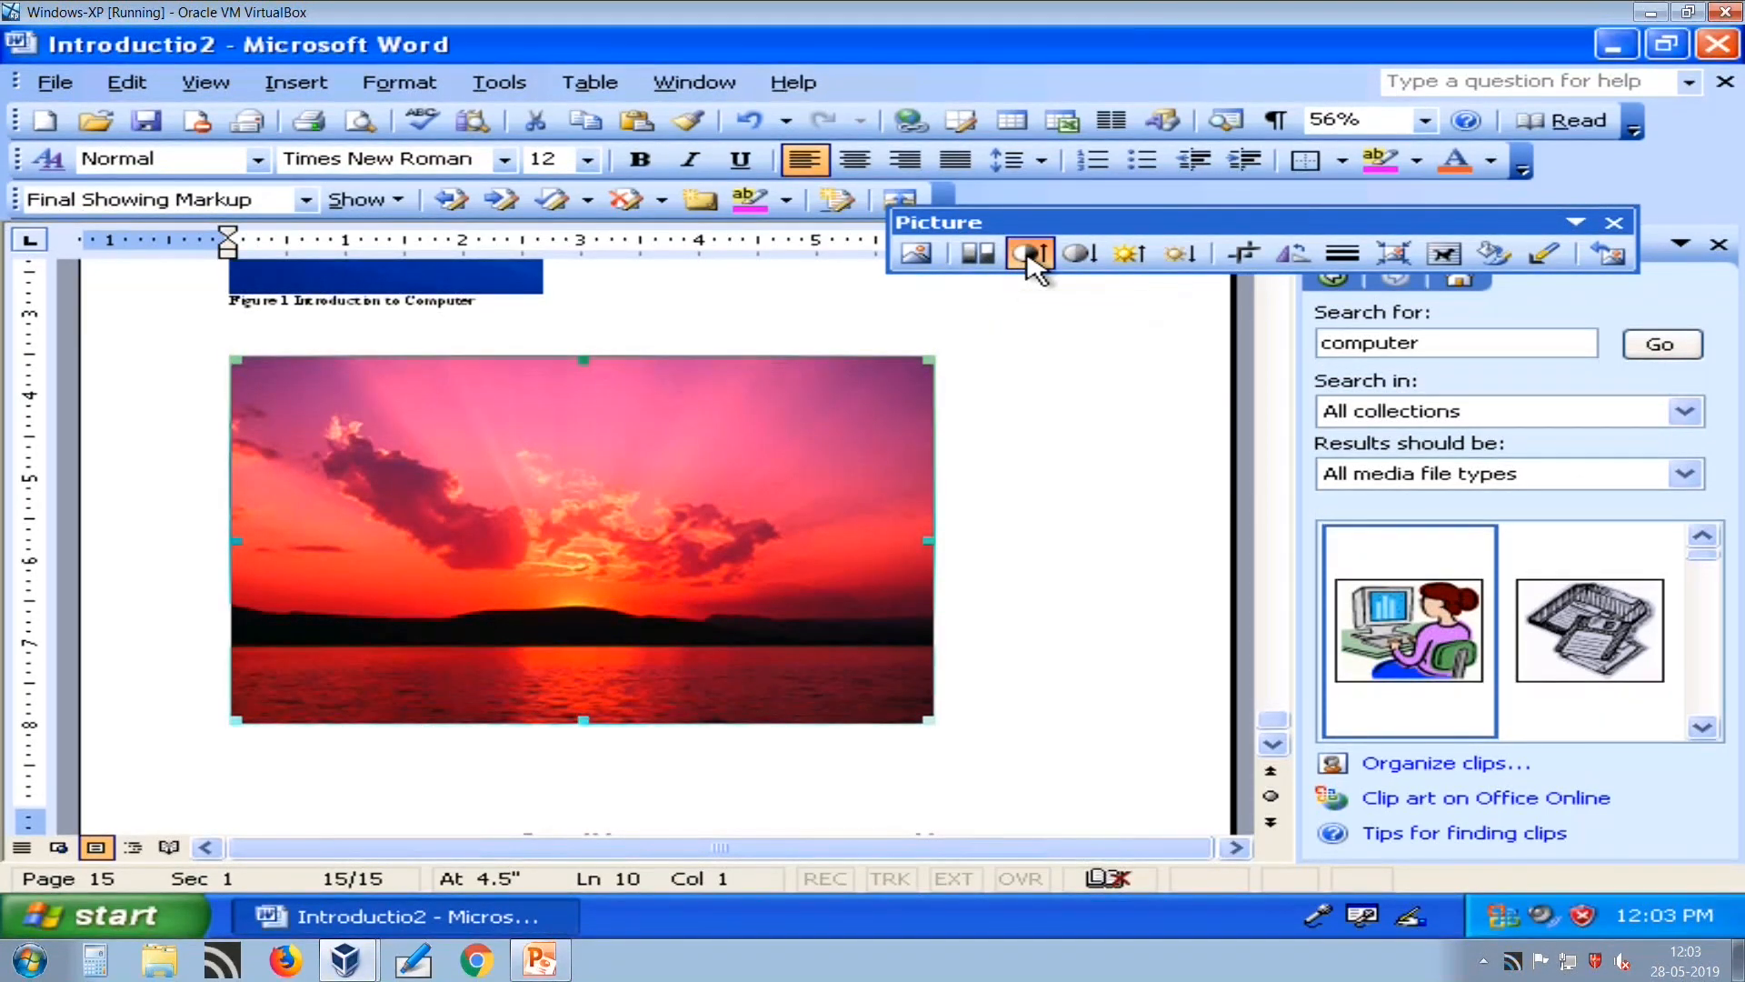
{"action": "left_click", "coordinate": [1033, 258]}
{"action": "left_click", "coordinate": [1033, 258]}
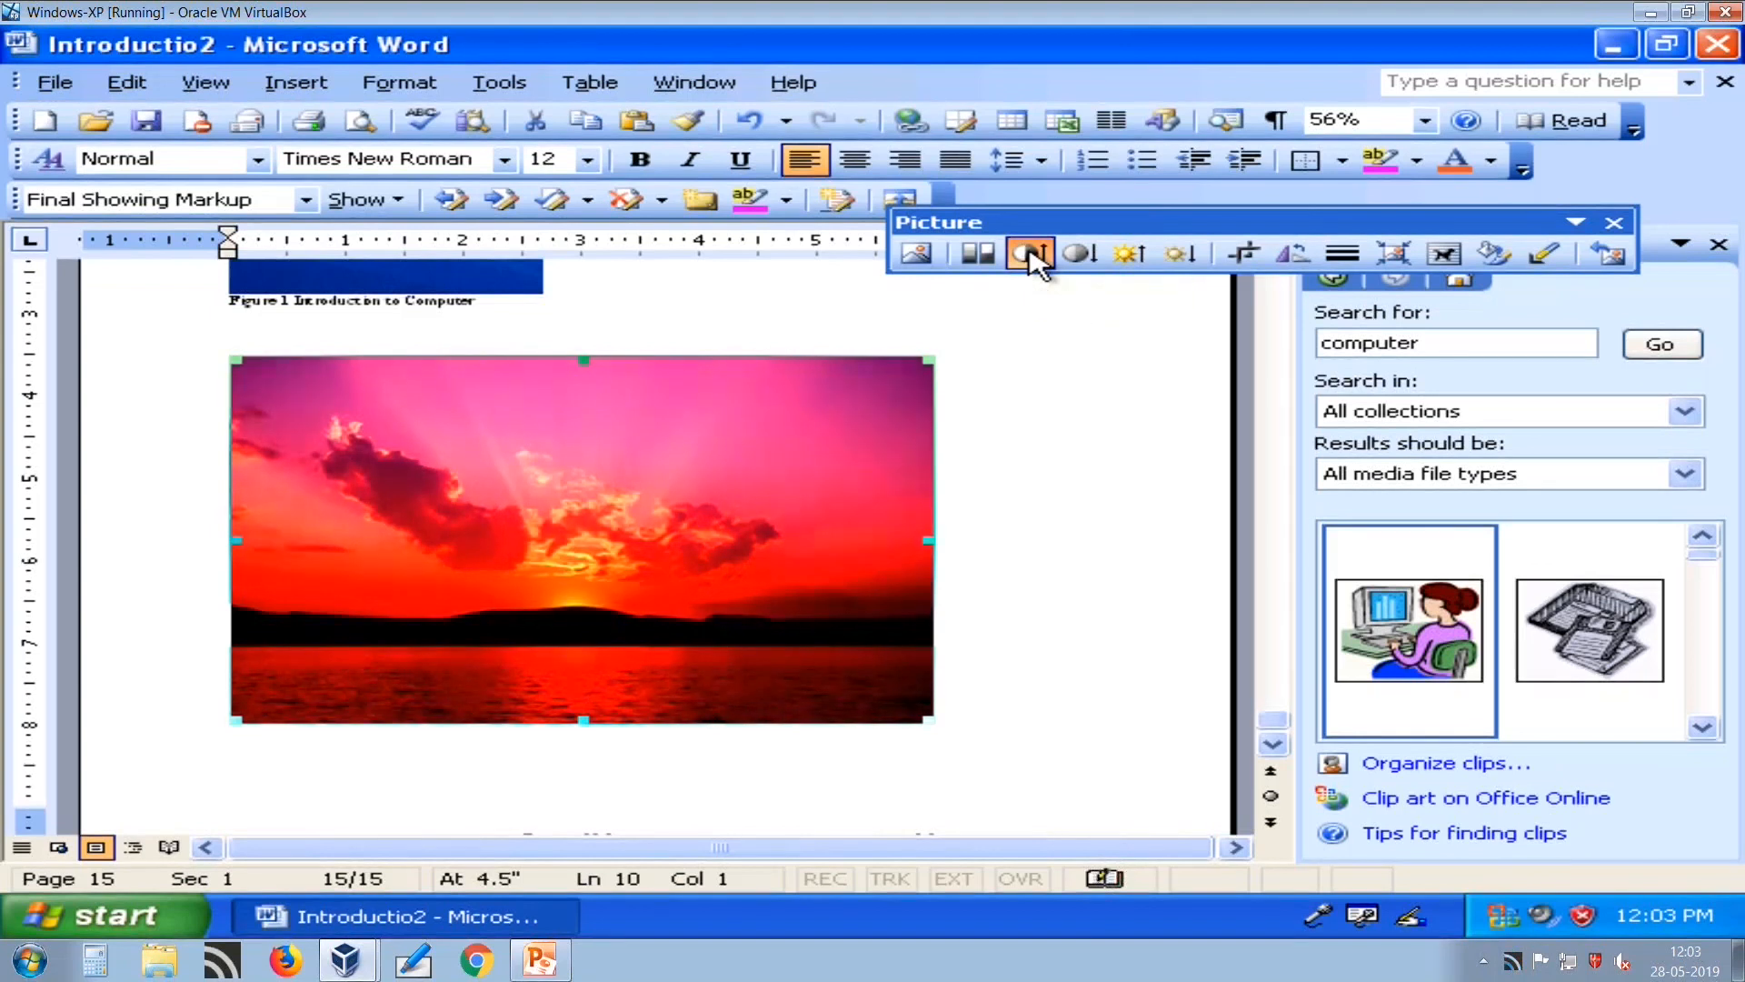
{"action": "left_click", "coordinate": [1033, 258]}
{"action": "left_click", "coordinate": [1032, 258]}
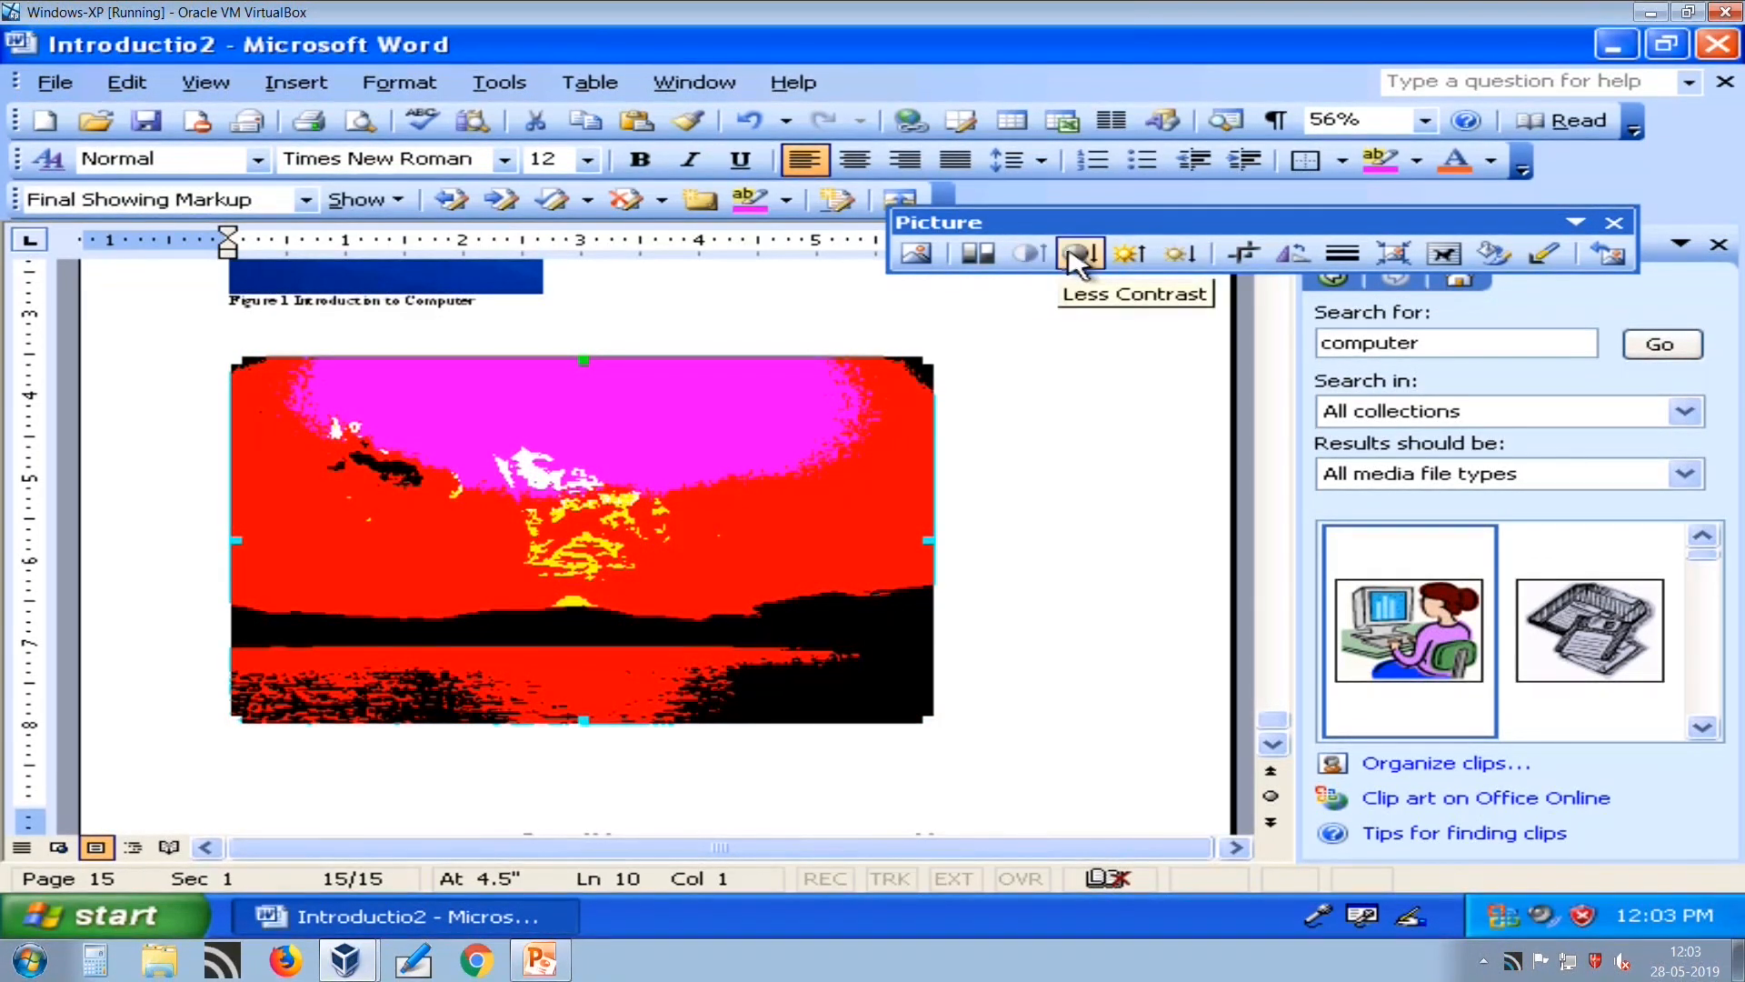
{"action": "left_click", "coordinate": [1078, 257]}
{"action": "left_click", "coordinate": [1079, 257]}
{"action": "left_click", "coordinate": [1079, 257]}
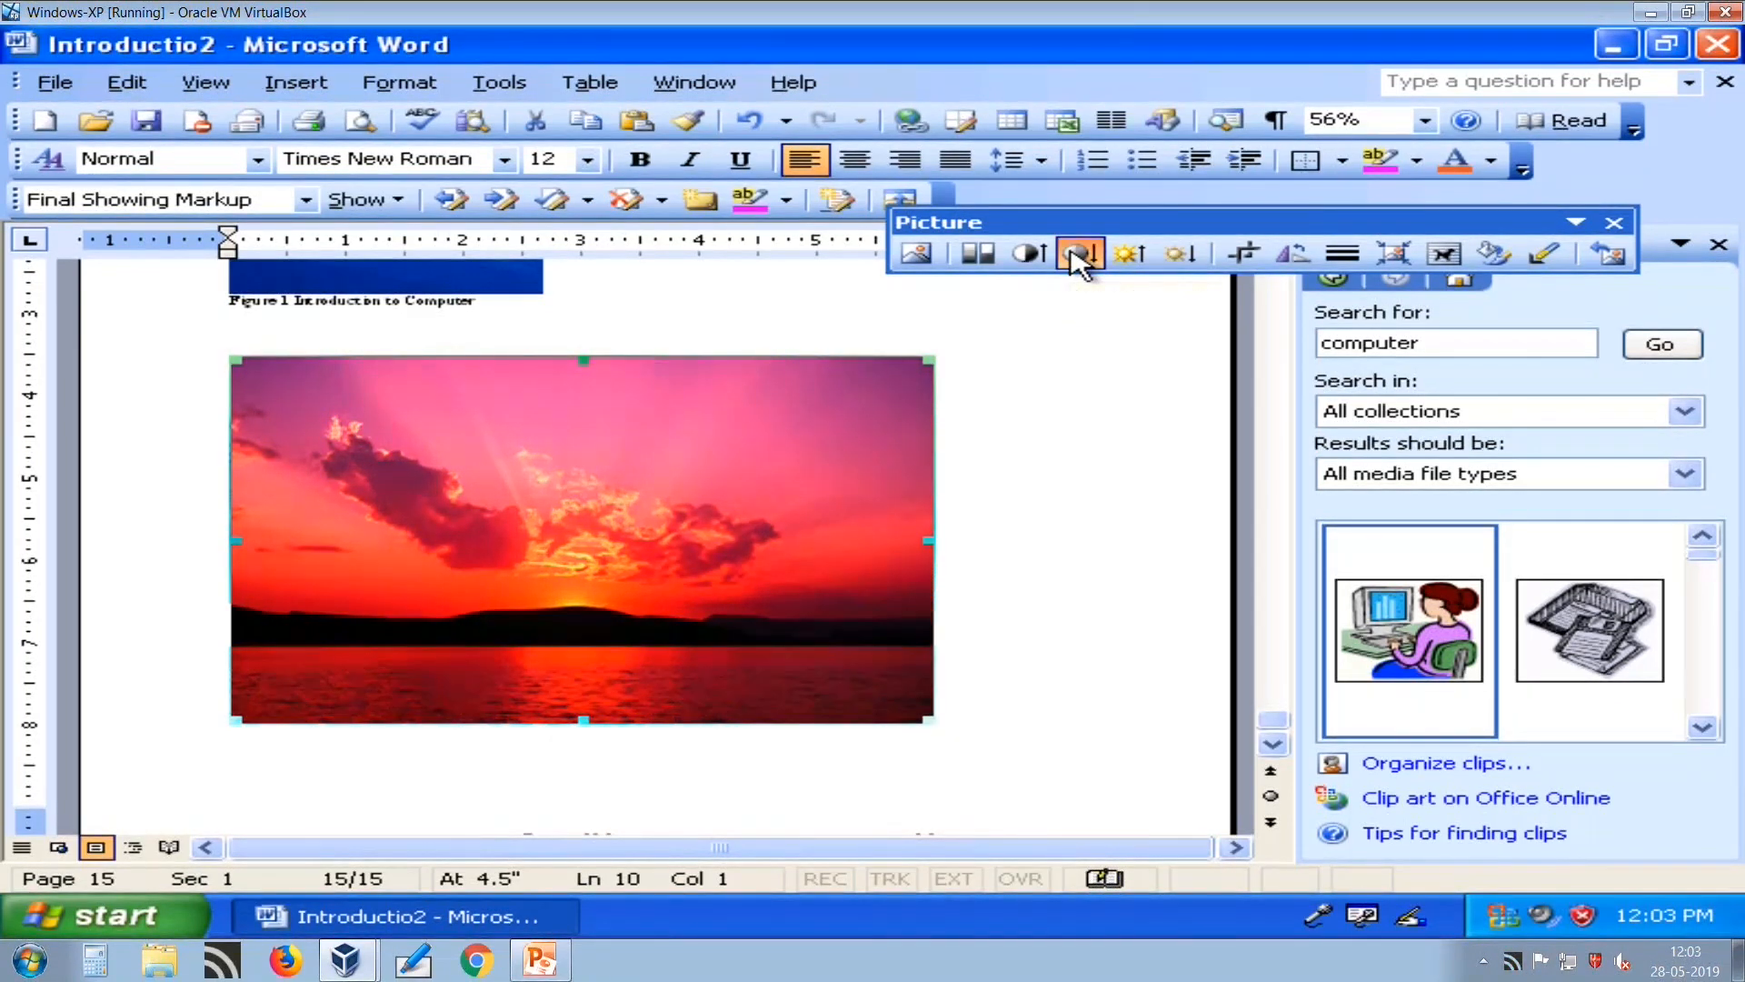
{"action": "left_click", "coordinate": [1079, 257]}
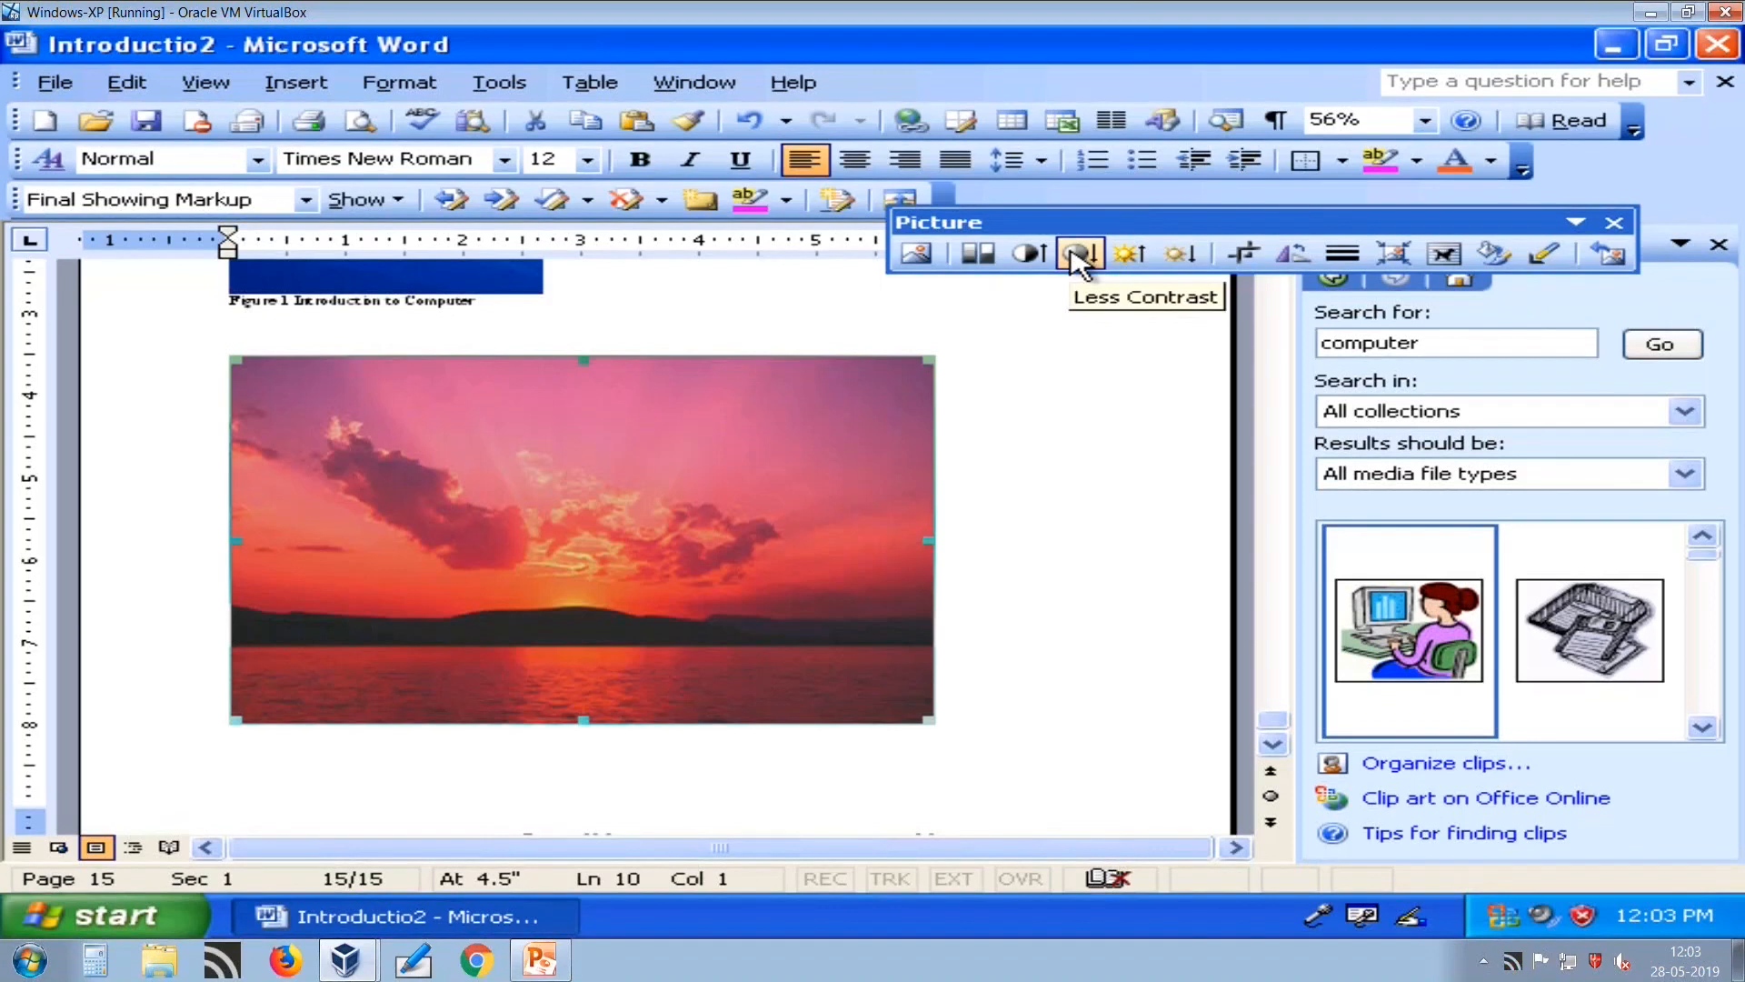
Increase the sunset picture's brightness by several levels and reduce it again to near the original brightness.
{"action": "left_click", "coordinate": [1131, 255]}
{"action": "left_click", "coordinate": [1131, 256]}
{"action": "left_click", "coordinate": [1130, 255]}
{"action": "left_click", "coordinate": [1133, 255]}
{"action": "left_click", "coordinate": [1180, 255]}
{"action": "left_click", "coordinate": [1180, 255]}
{"action": "left_click", "coordinate": [1180, 255]}
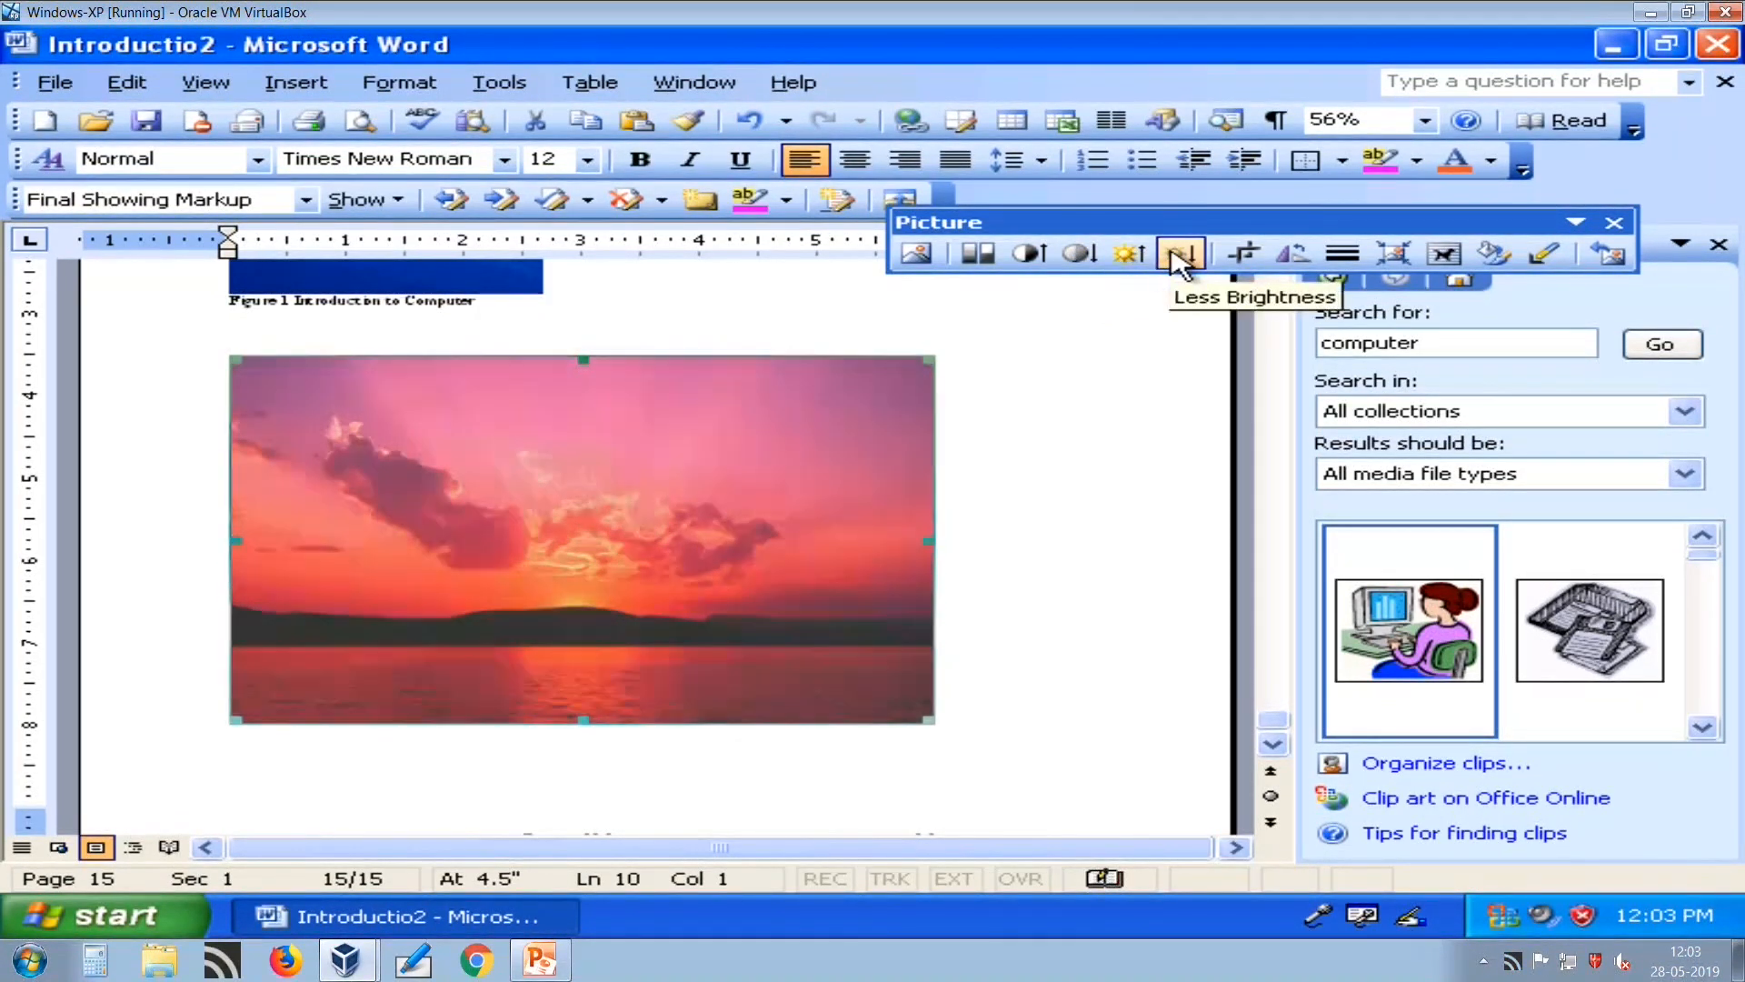
Crop the sunset picture from its right, left and top edges to about 2 inches wide, keeping the hills and water.
{"action": "left_click", "coordinate": [1242, 255]}
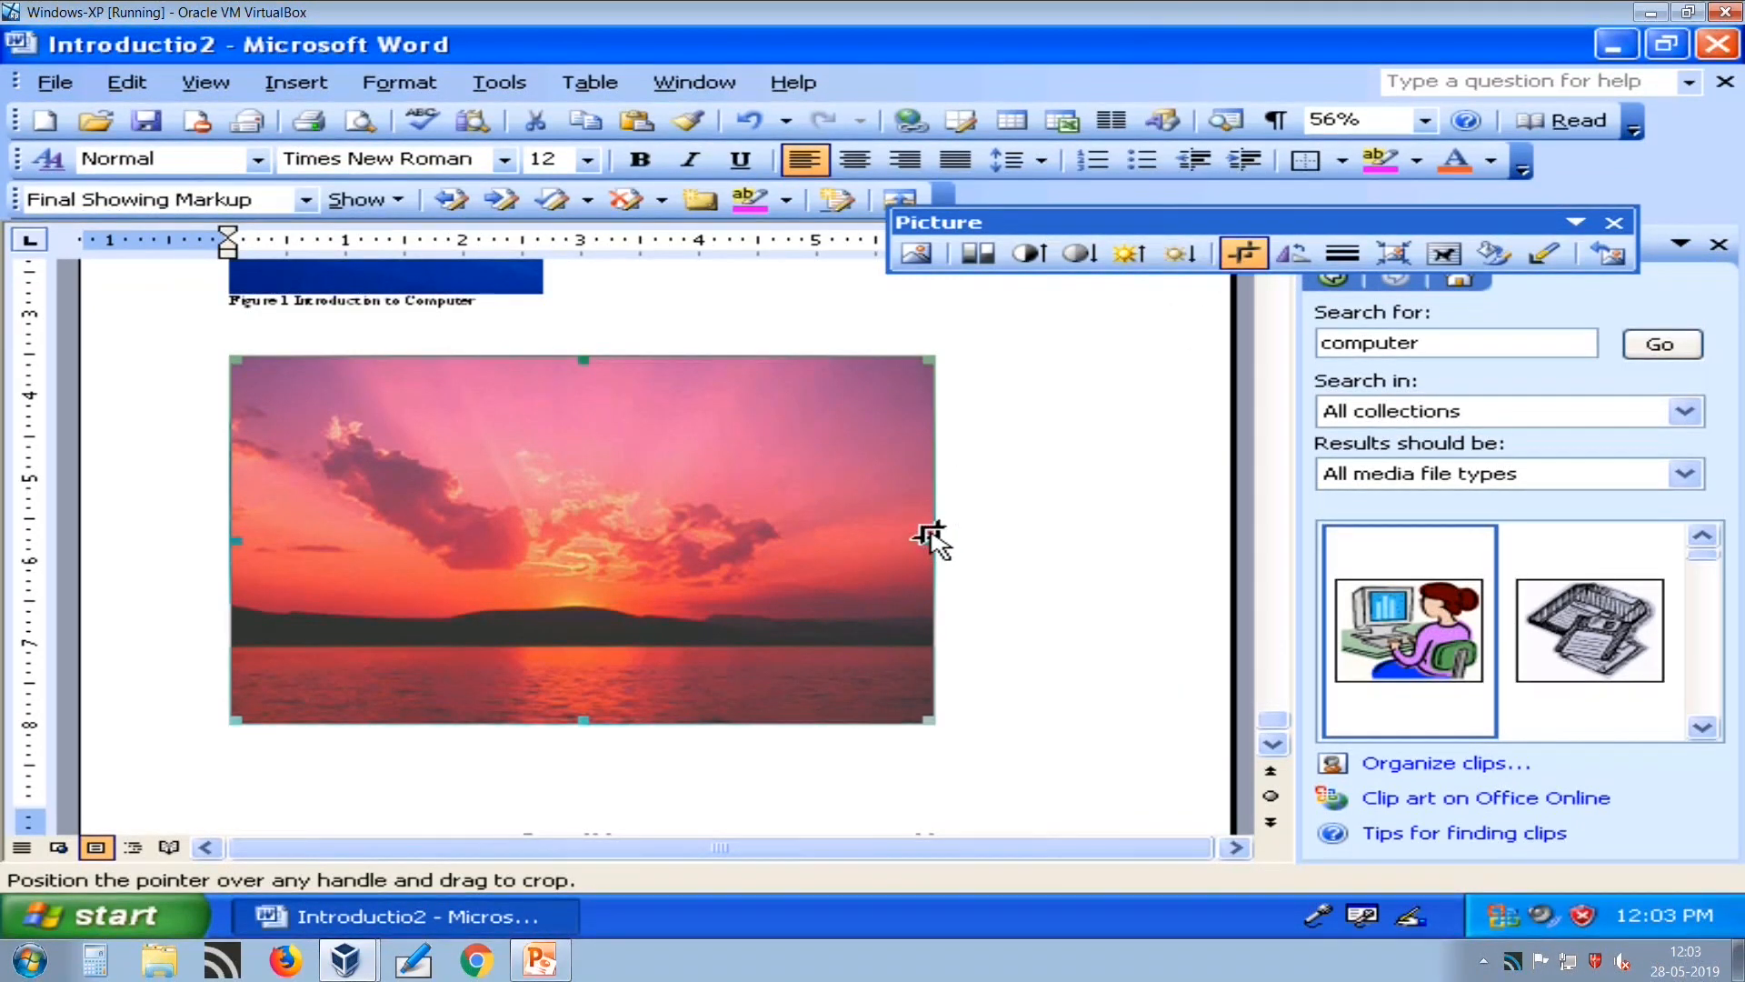
{"action": "left_click_drag", "start_coordinate": [920, 541], "coordinate": [671, 556]}
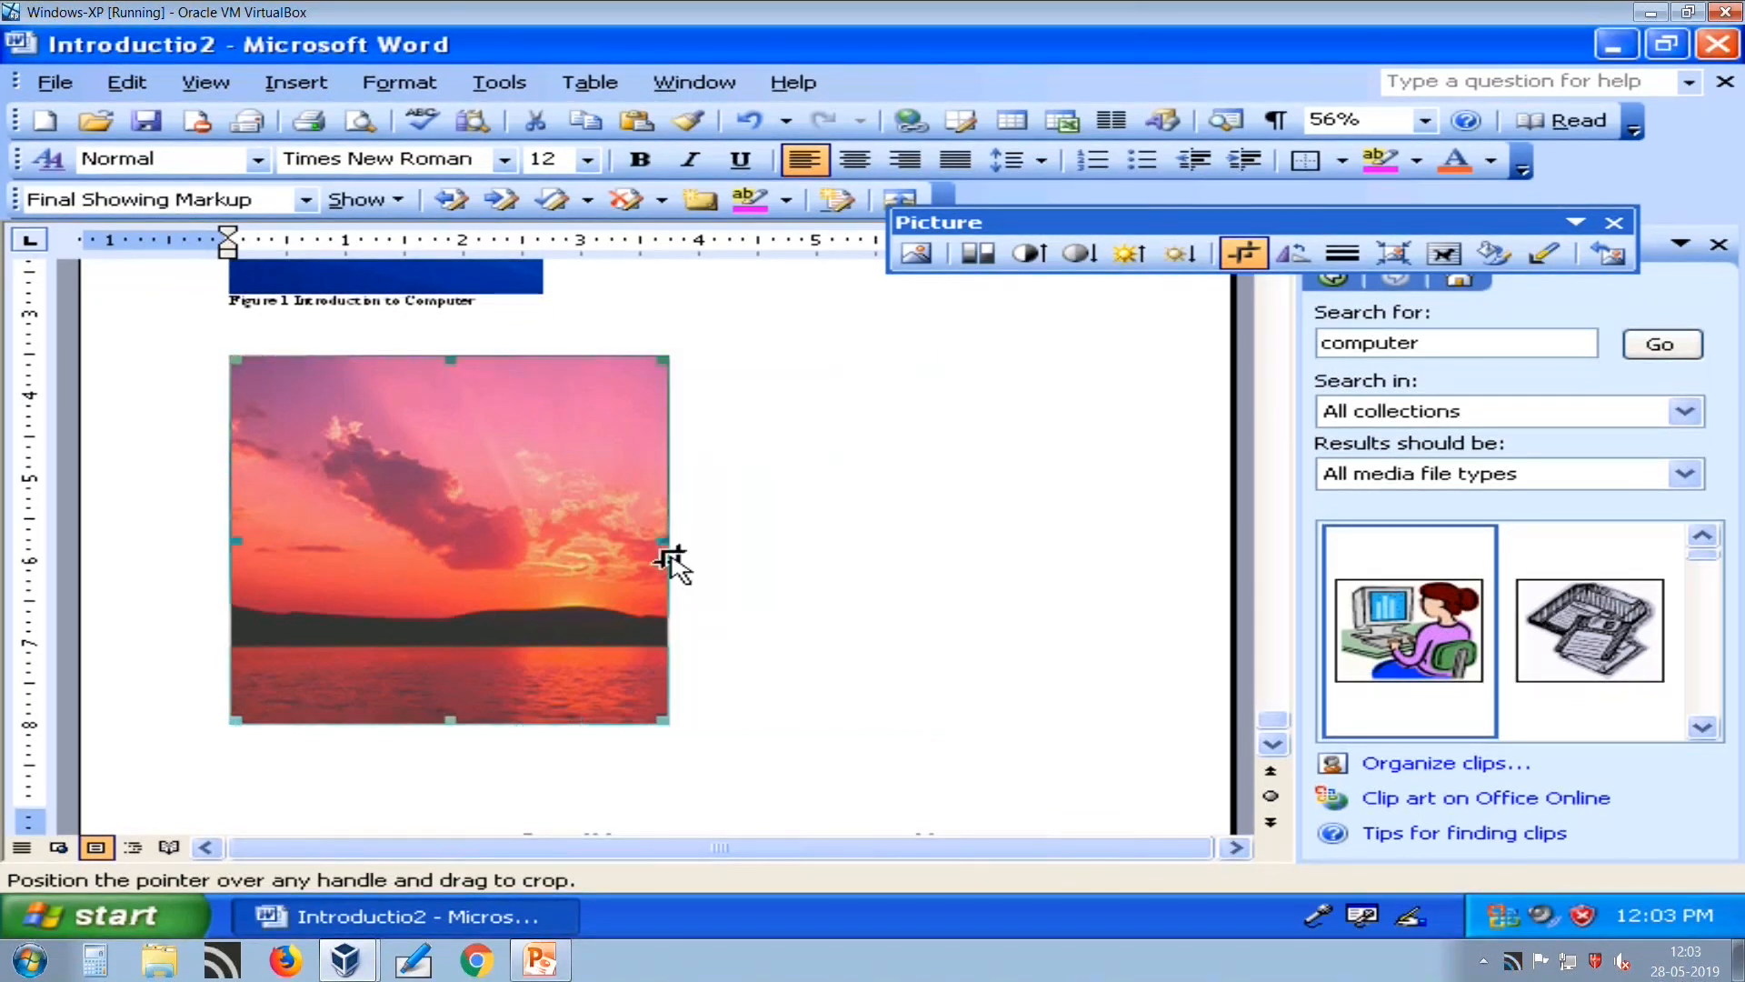
{"action": "left_click_drag", "start_coordinate": [231, 538], "coordinate": [452, 540]}
{"action": "left_click_drag", "start_coordinate": [348, 358], "coordinate": [344, 517]}
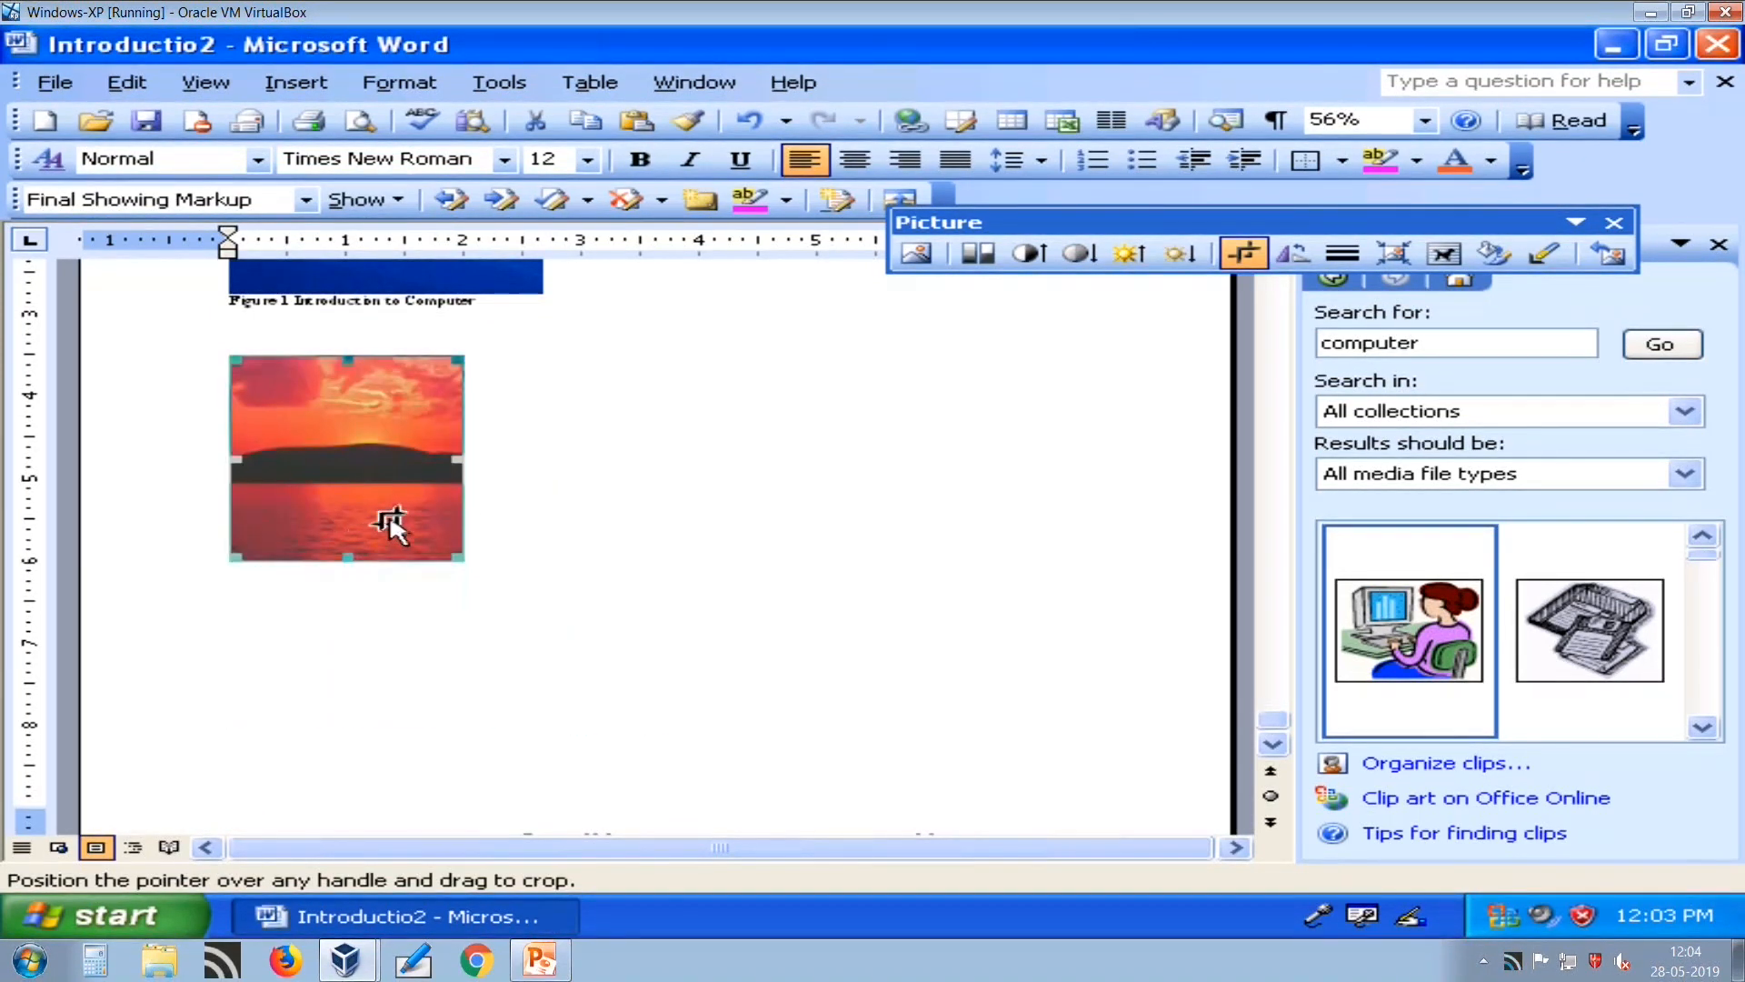
{"action": "left_click", "coordinate": [579, 516]}
Rotate the cropped sunset picture left in 90° increments through a full turn back to upright.
{"action": "left_click", "coordinate": [411, 463]}
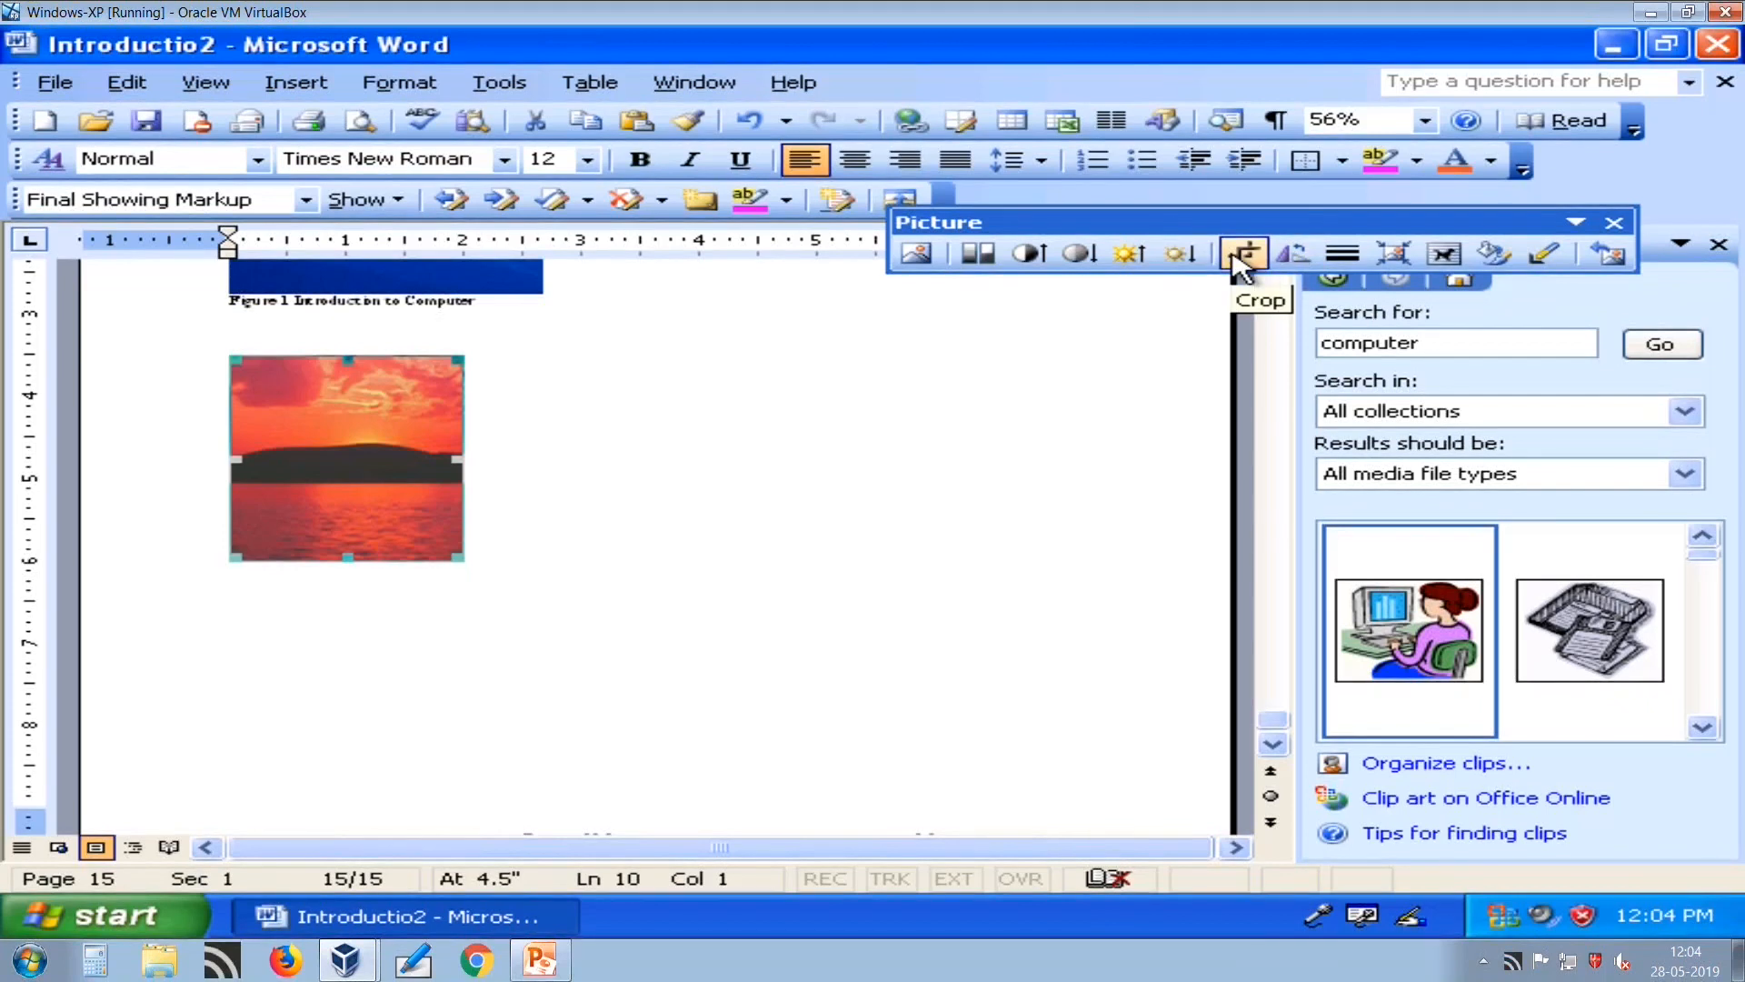
{"action": "left_click", "coordinate": [1298, 257]}
{"action": "left_click", "coordinate": [1298, 257]}
{"action": "left_click", "coordinate": [1298, 257]}
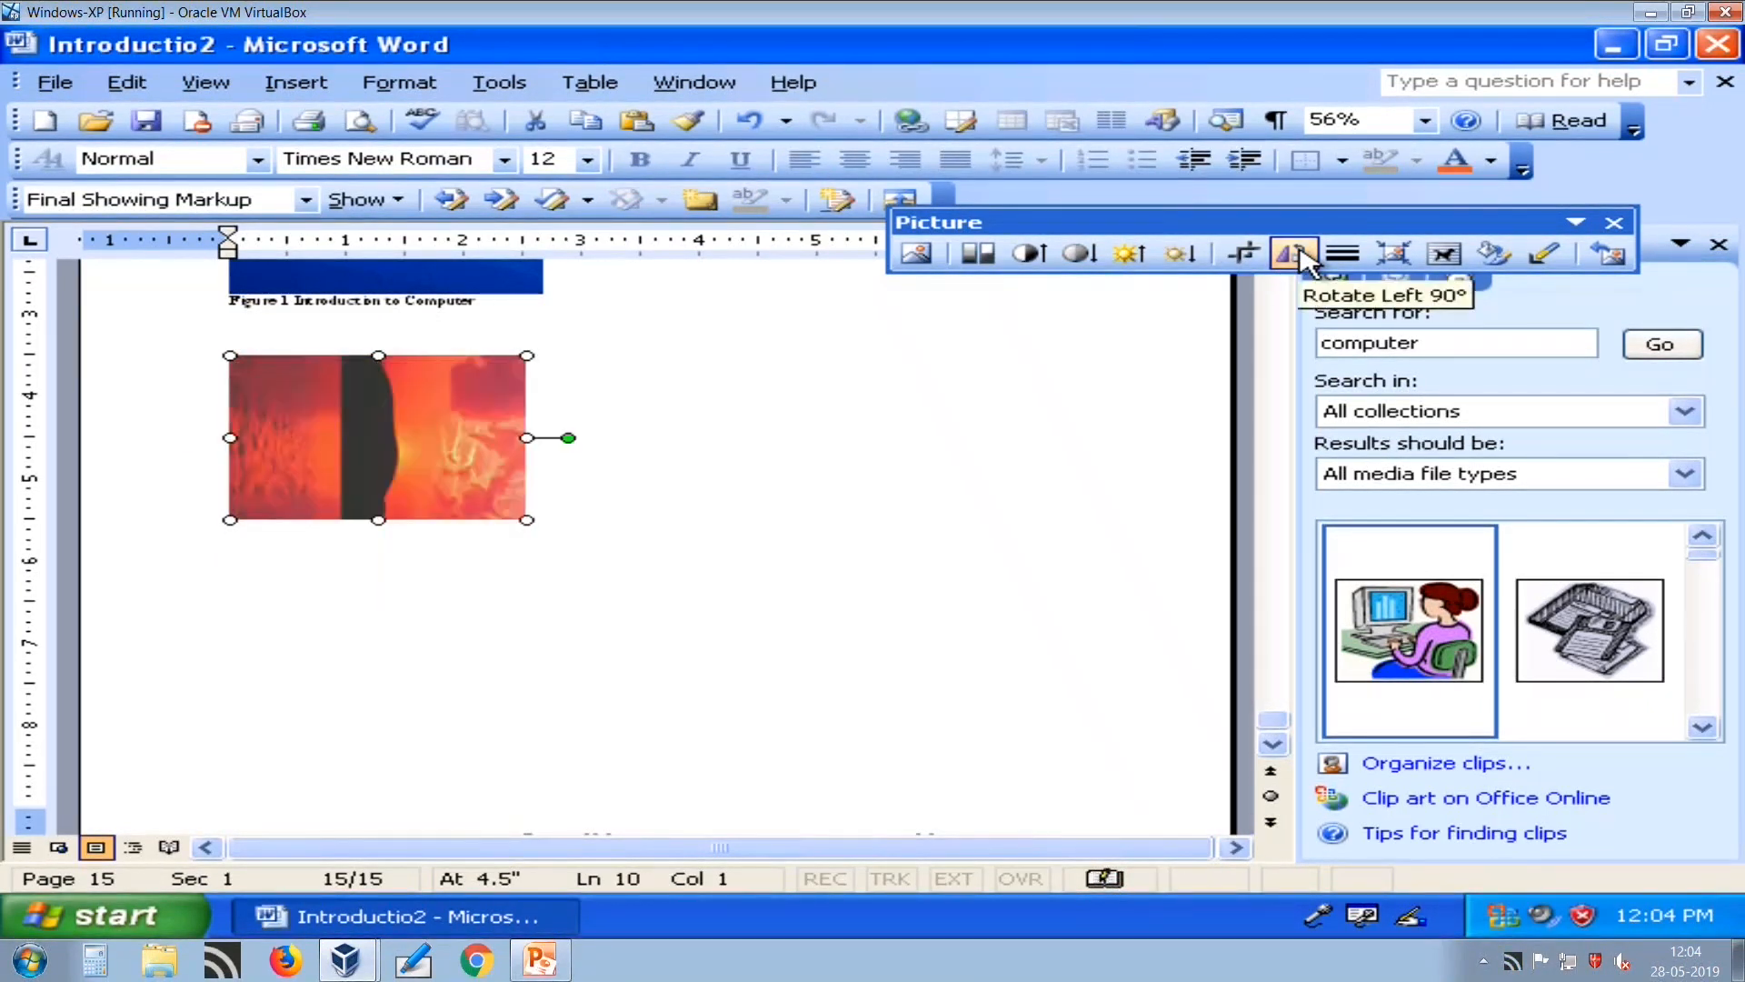
{"action": "left_click", "coordinate": [1297, 257]}
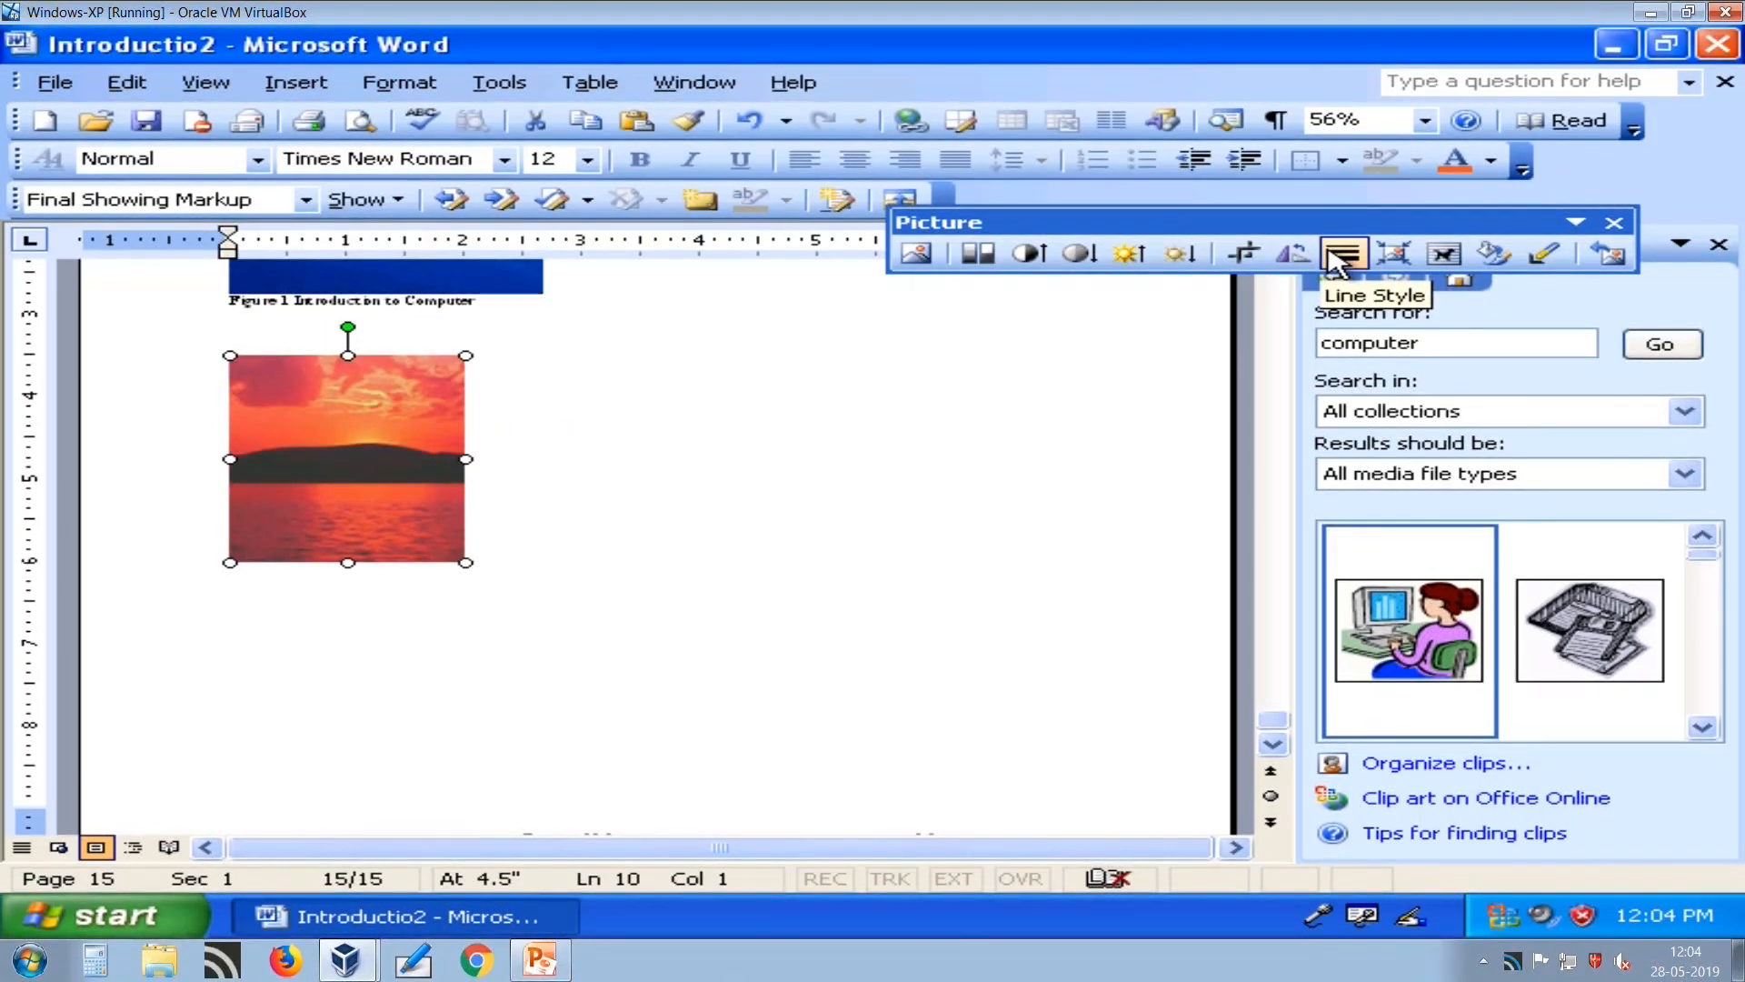
Add a solid 3 pt border line around the cropped sunset picture.
{"action": "left_click", "coordinate": [1340, 257]}
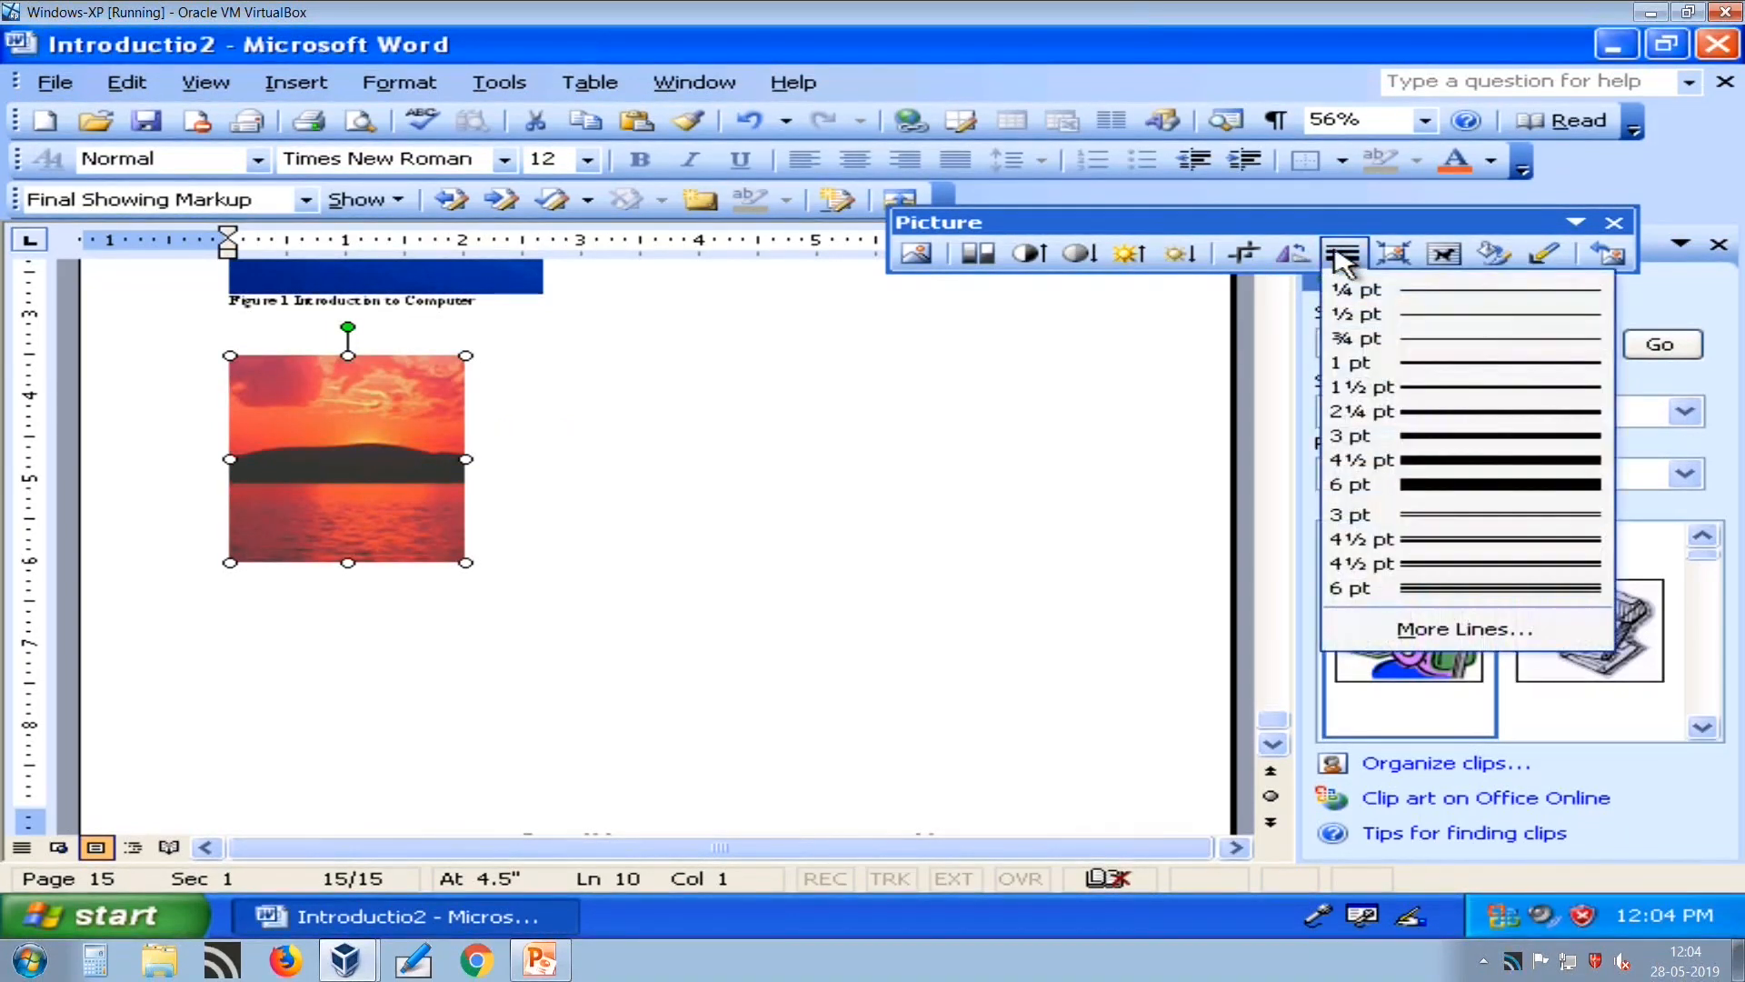
{"action": "left_click", "coordinate": [1493, 442]}
{"action": "left_click", "coordinate": [578, 579]}
Compare the Web/Screen, Print and No Change resolution options in the sunset picture's compression settings, leaving without compressing it.
{"action": "left_click", "coordinate": [406, 487]}
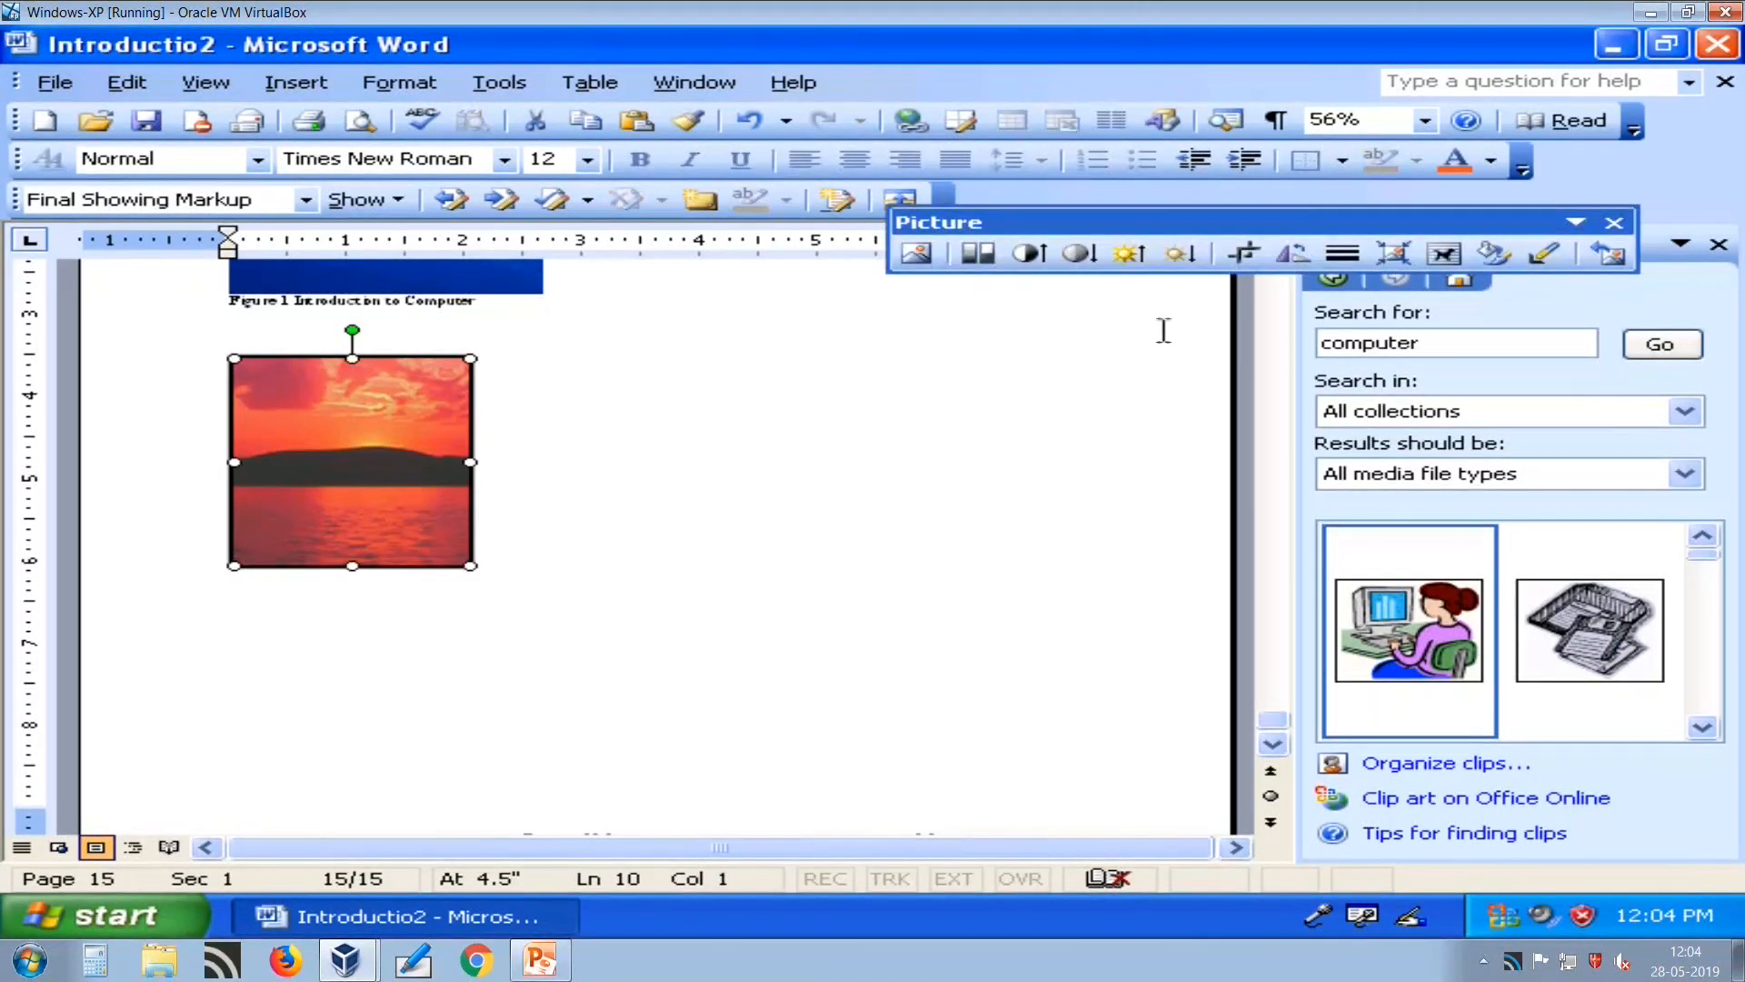
{"action": "left_click", "coordinate": [1391, 257]}
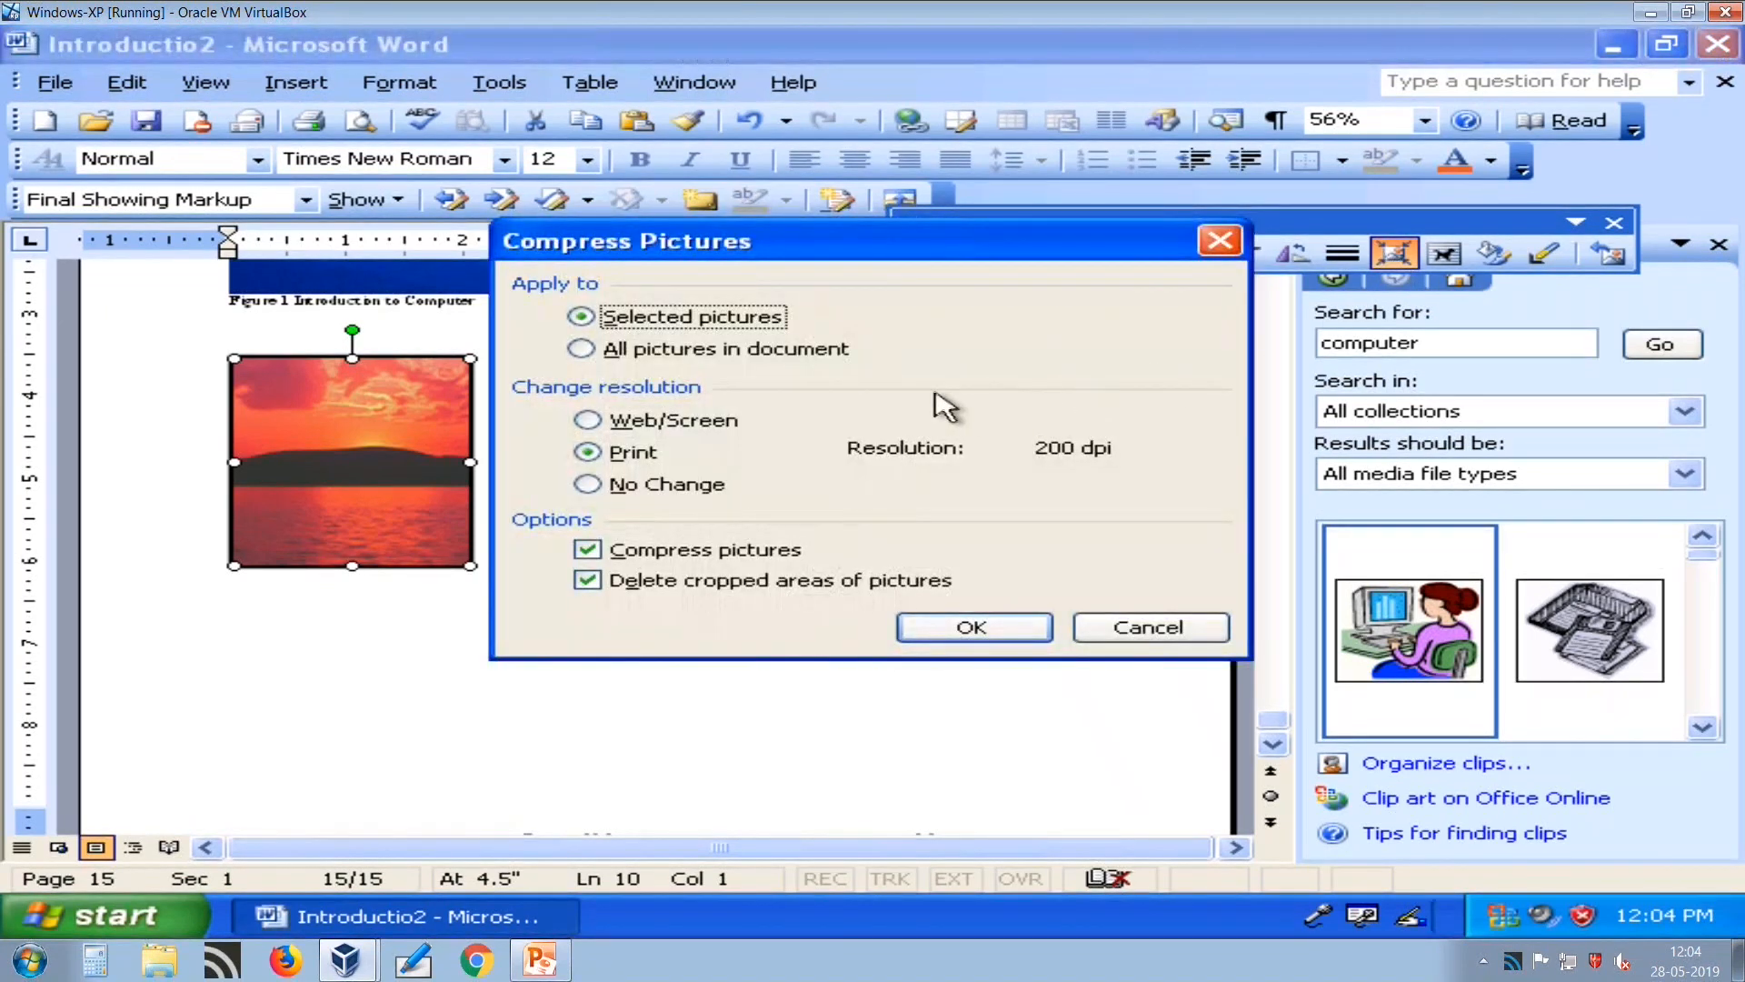
{"action": "left_click", "coordinate": [647, 354]}
{"action": "left_click", "coordinate": [661, 325]}
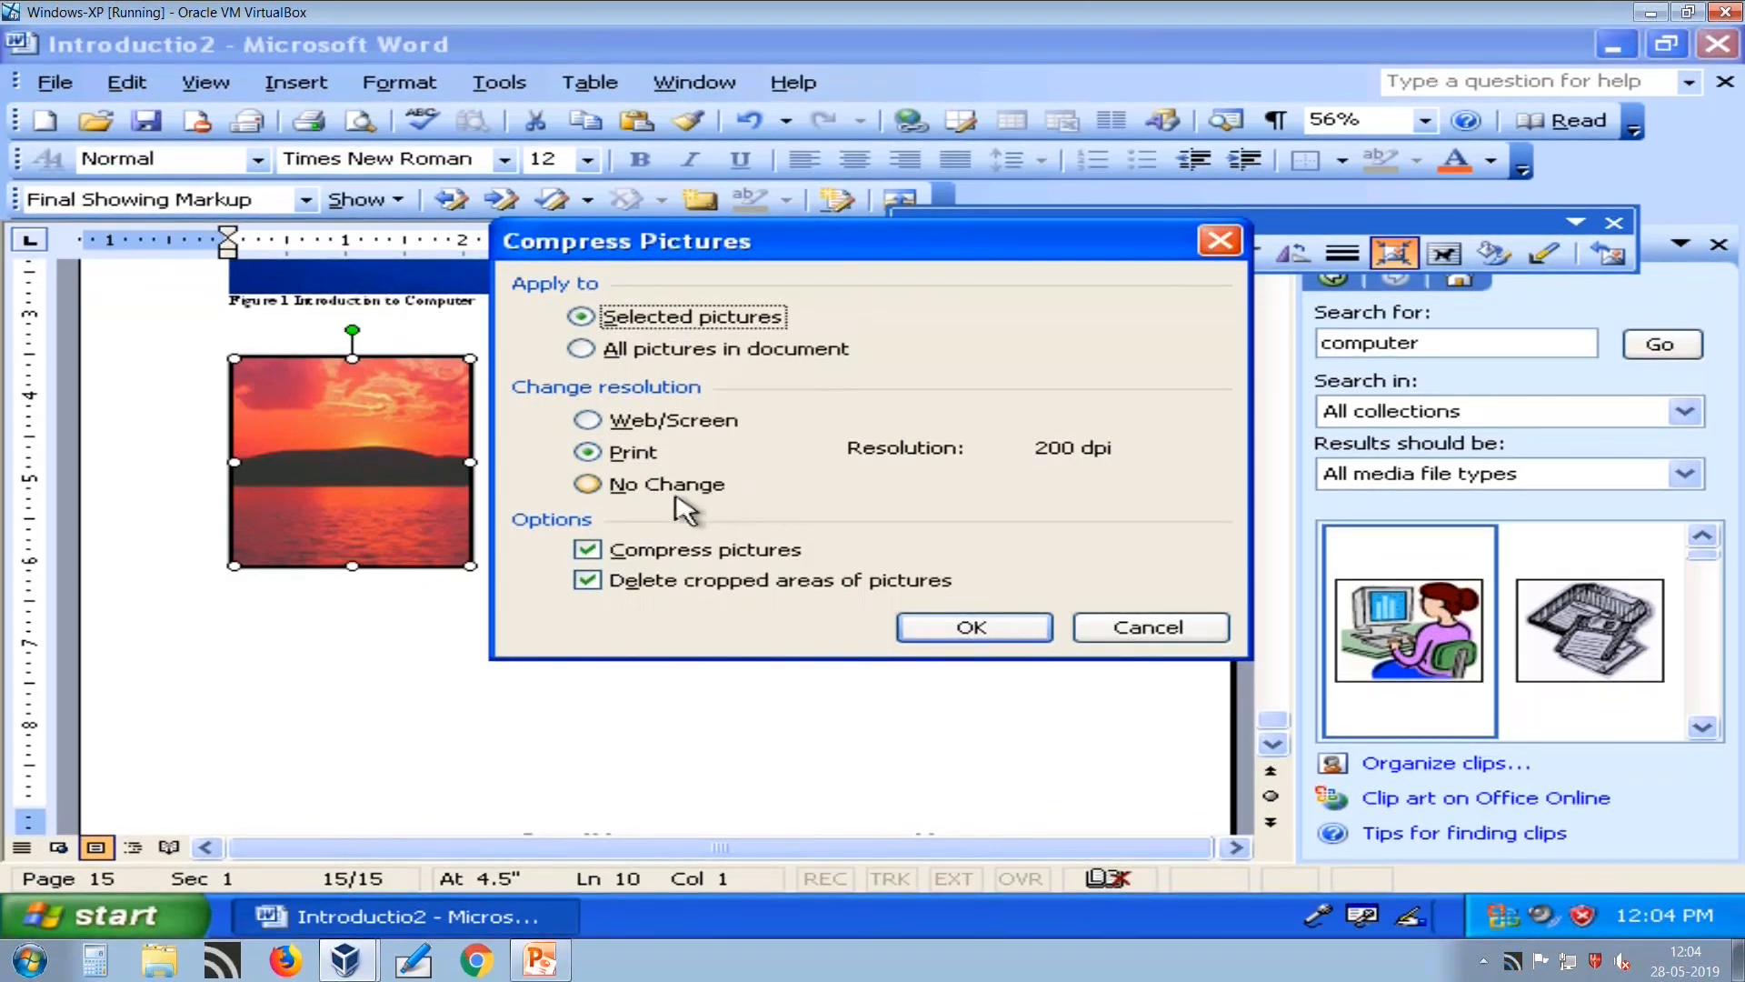
{"action": "left_click", "coordinate": [661, 427]}
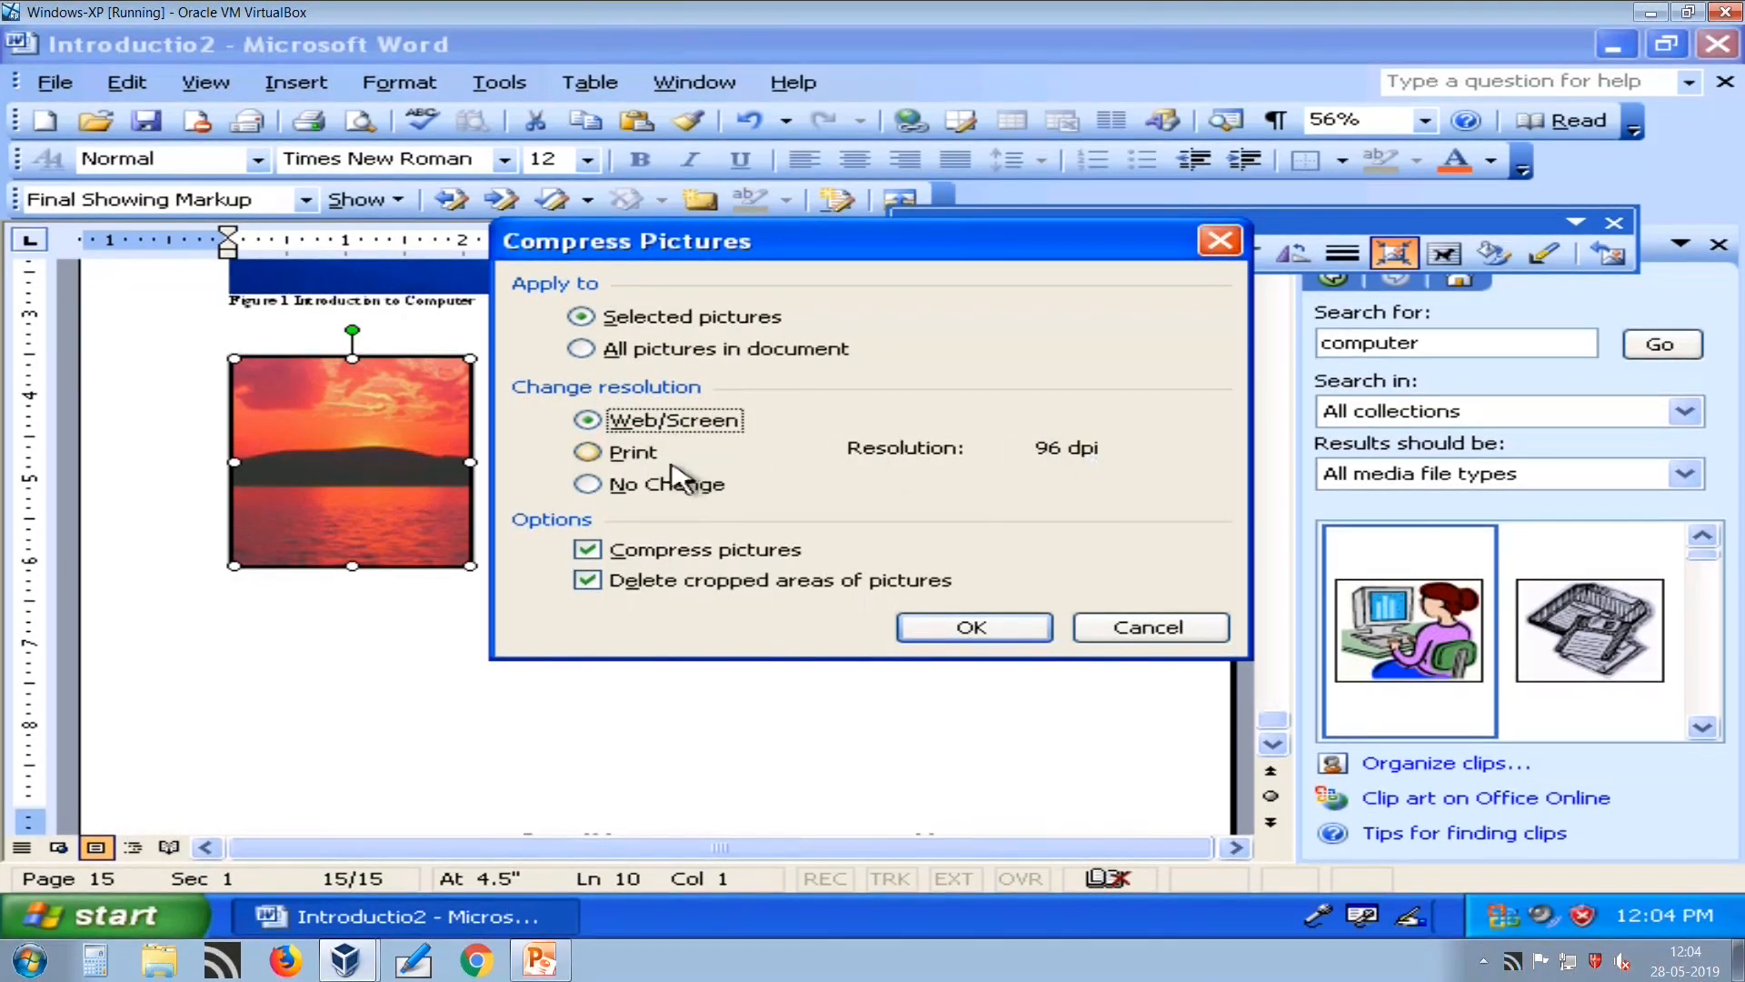
{"action": "left_click", "coordinate": [642, 457]}
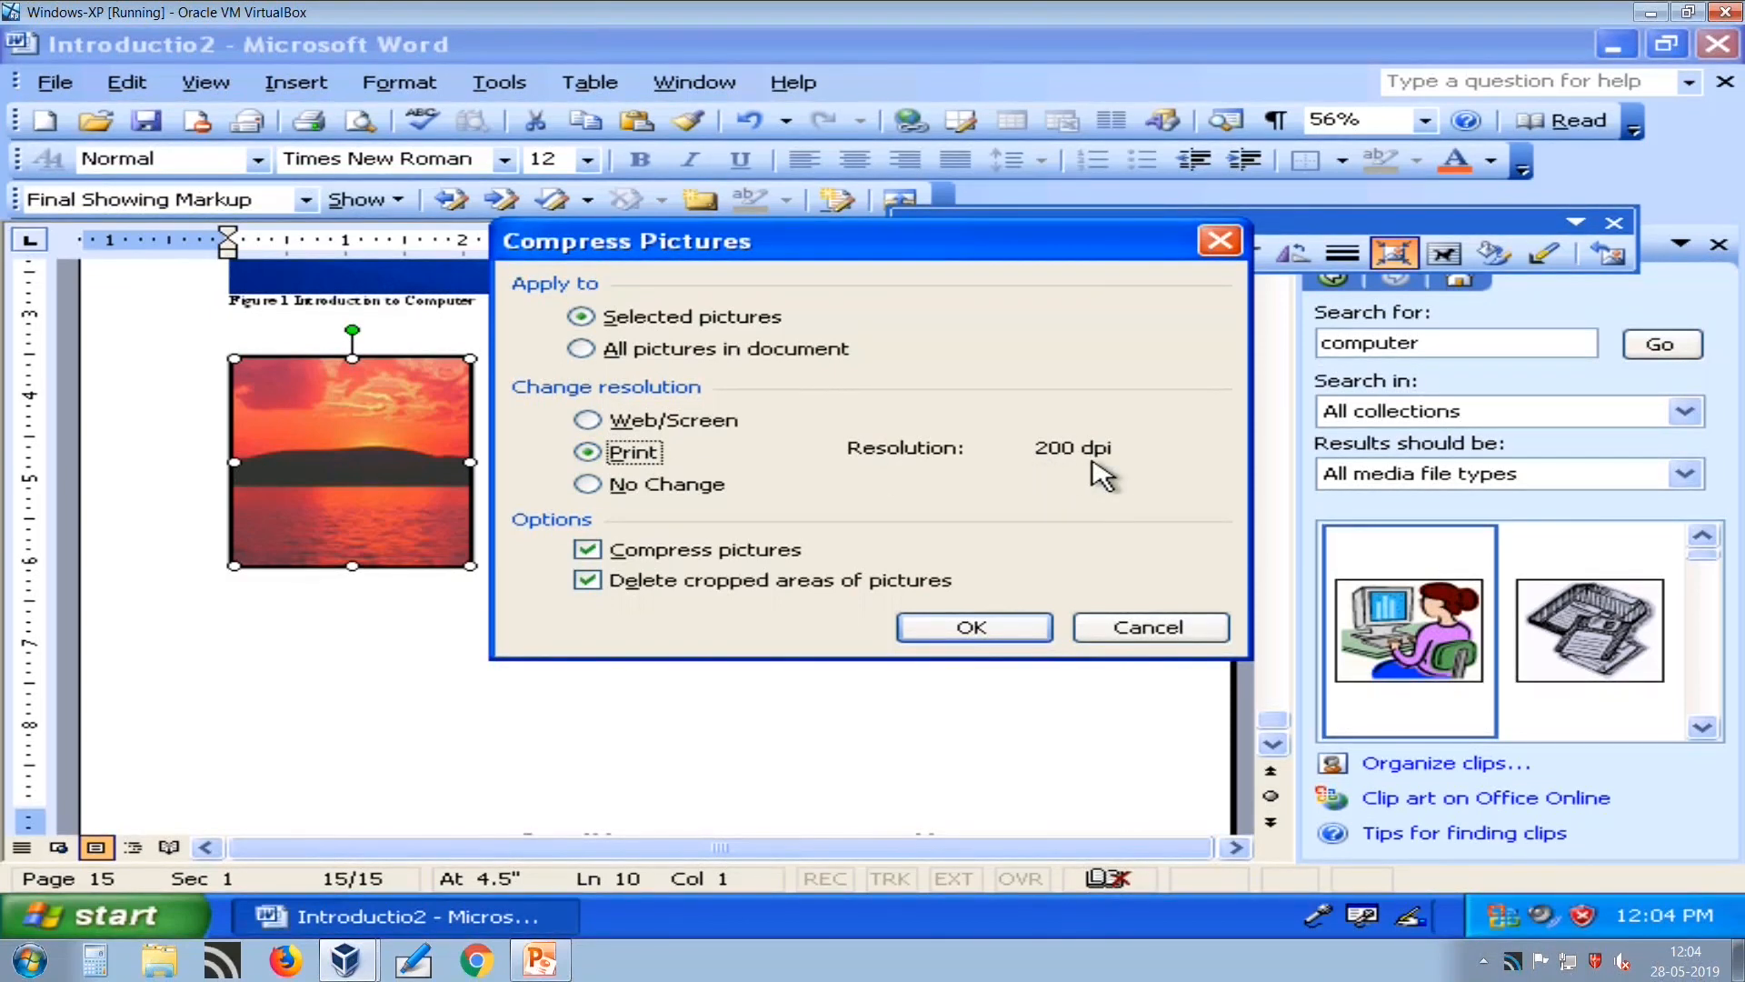
{"action": "left_click", "coordinate": [702, 425]}
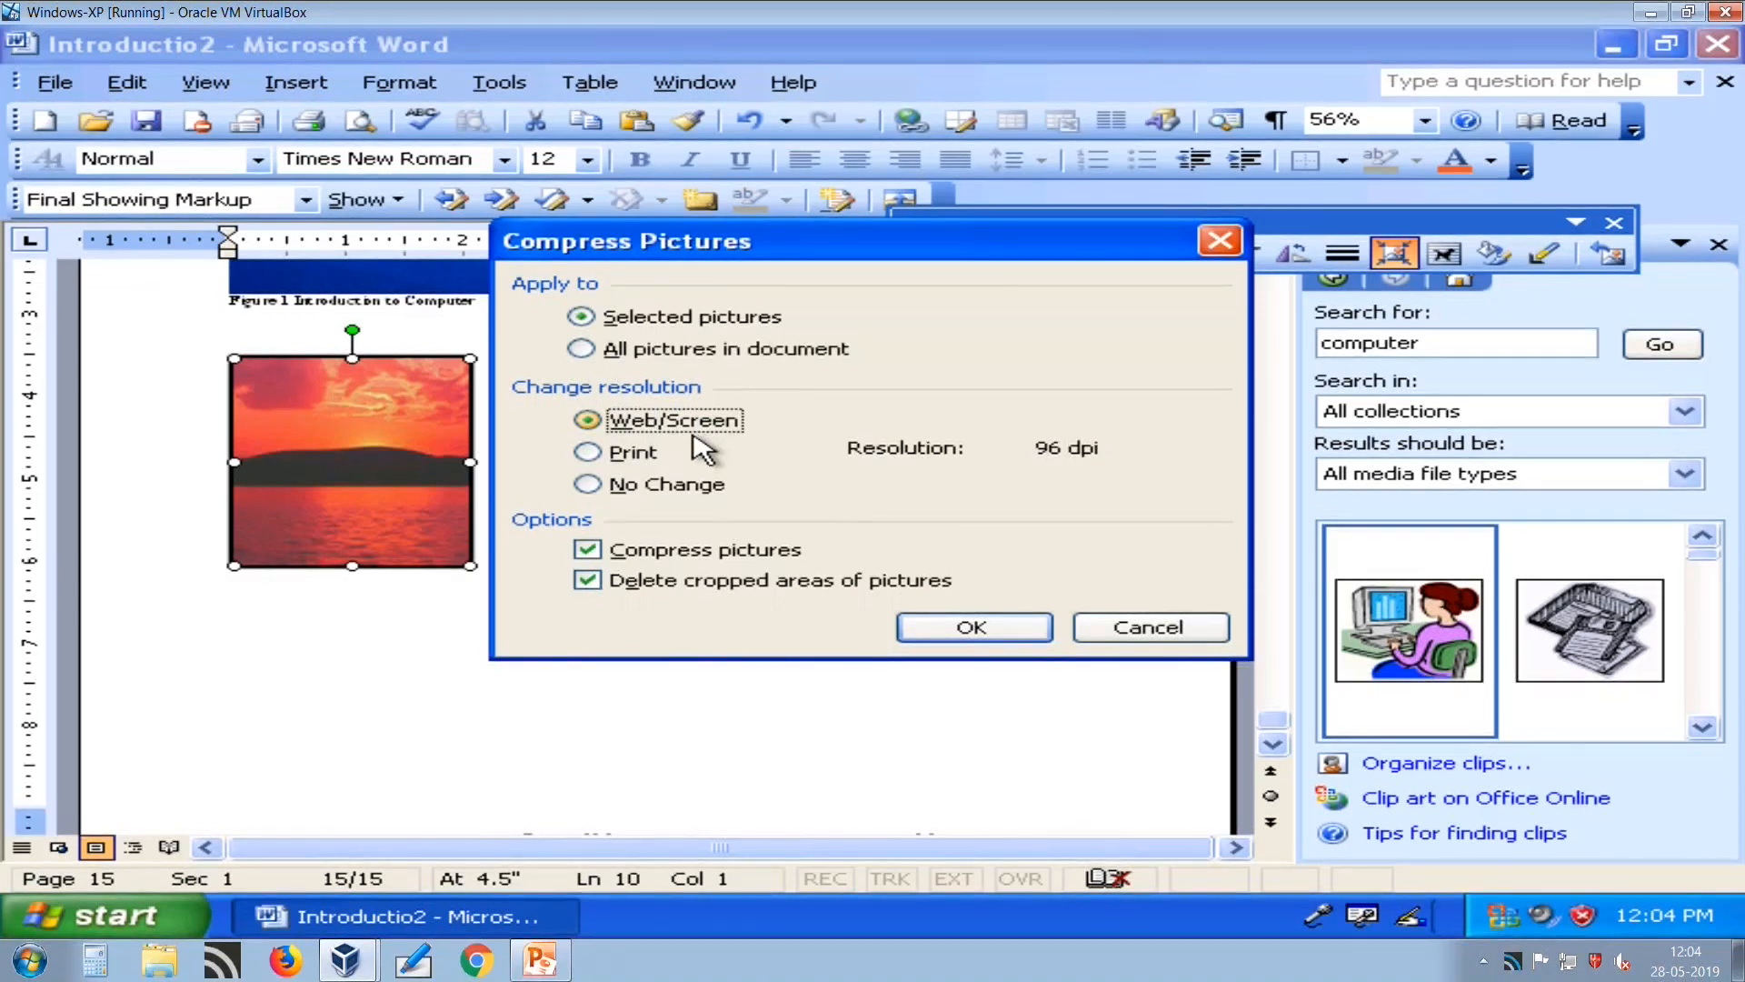
{"action": "left_click", "coordinate": [680, 491]}
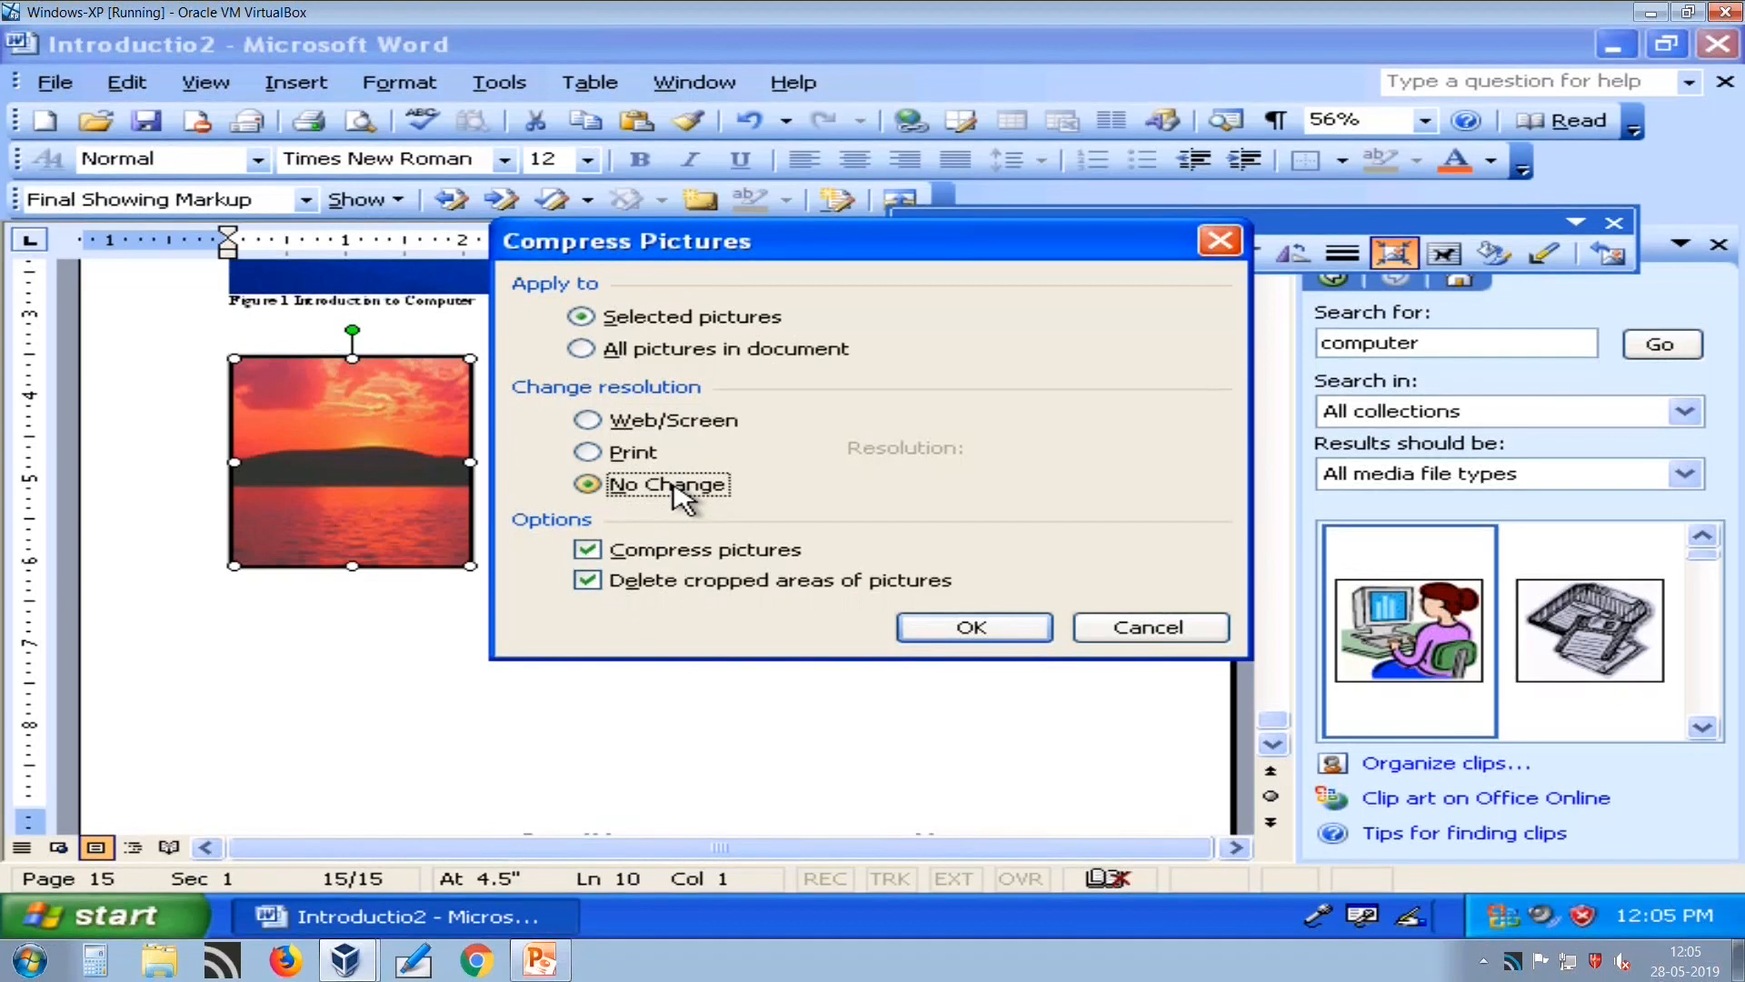
{"action": "left_click", "coordinate": [1119, 628]}
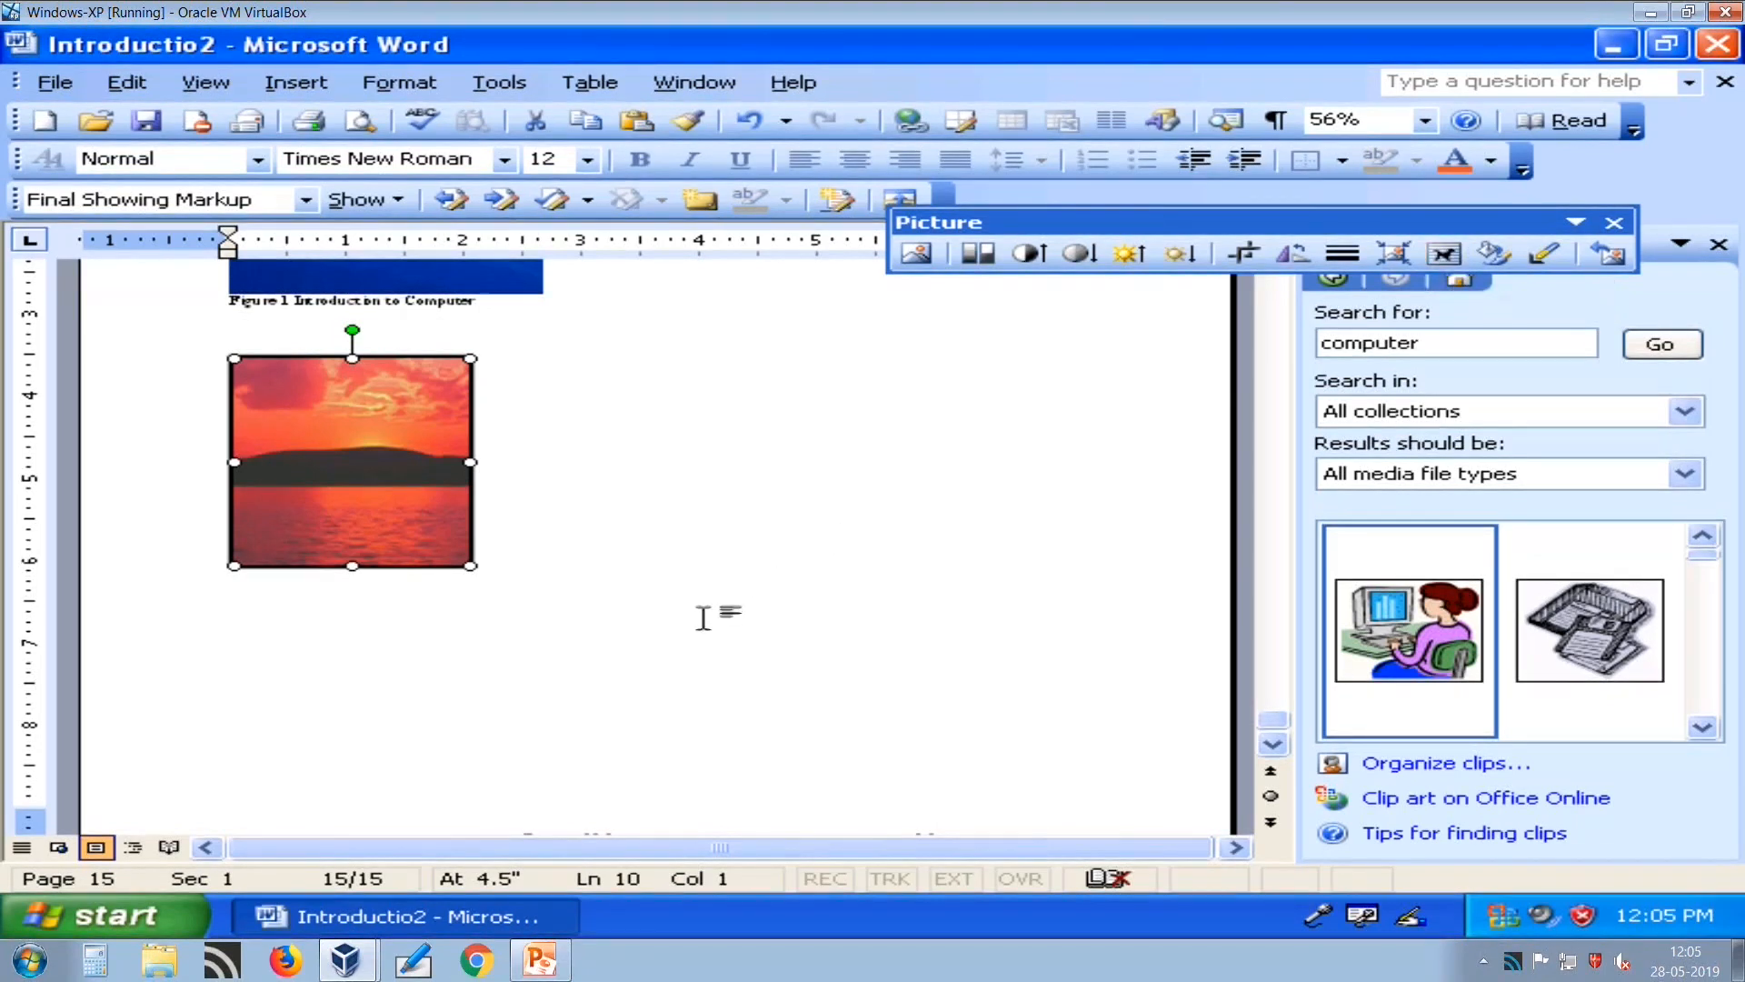
Move the bordered sunset picture from page 15 into the body paragraphs on page 14.
{"action": "left_click", "coordinate": [1445, 254]}
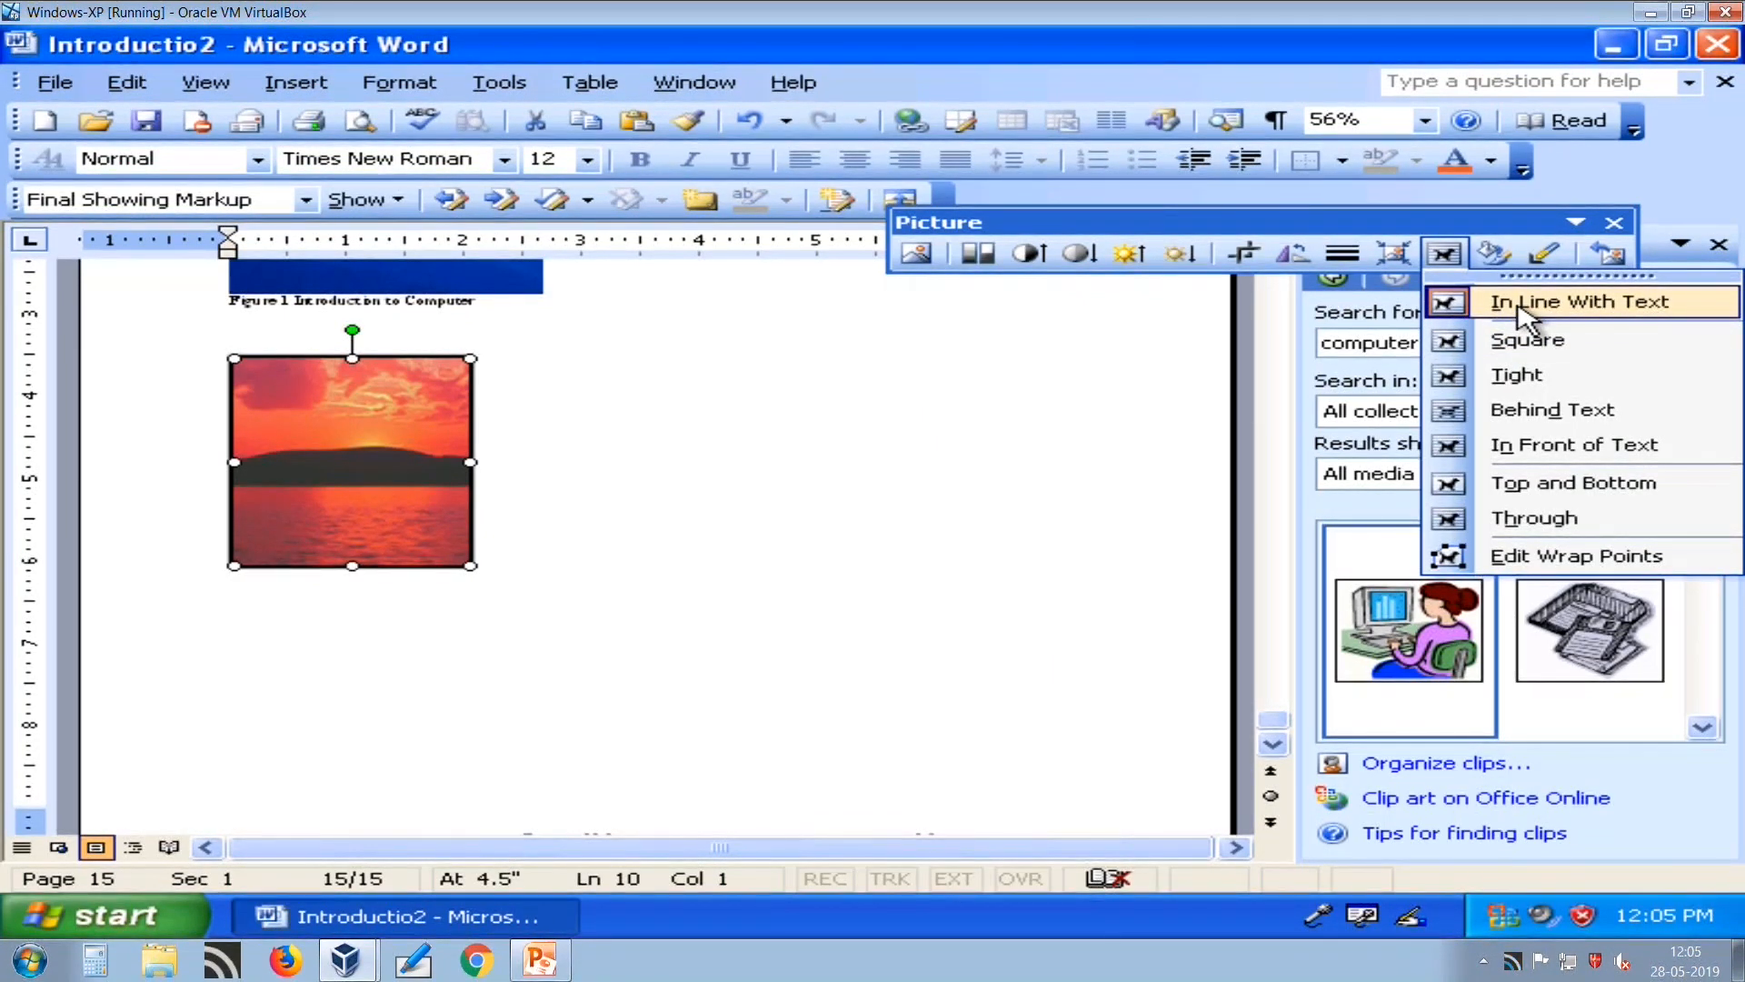
{"action": "left_click", "coordinate": [495, 666]}
{"action": "scroll", "coordinate": [491, 681], "scroll_direction": "up", "scroll_amount": 3}
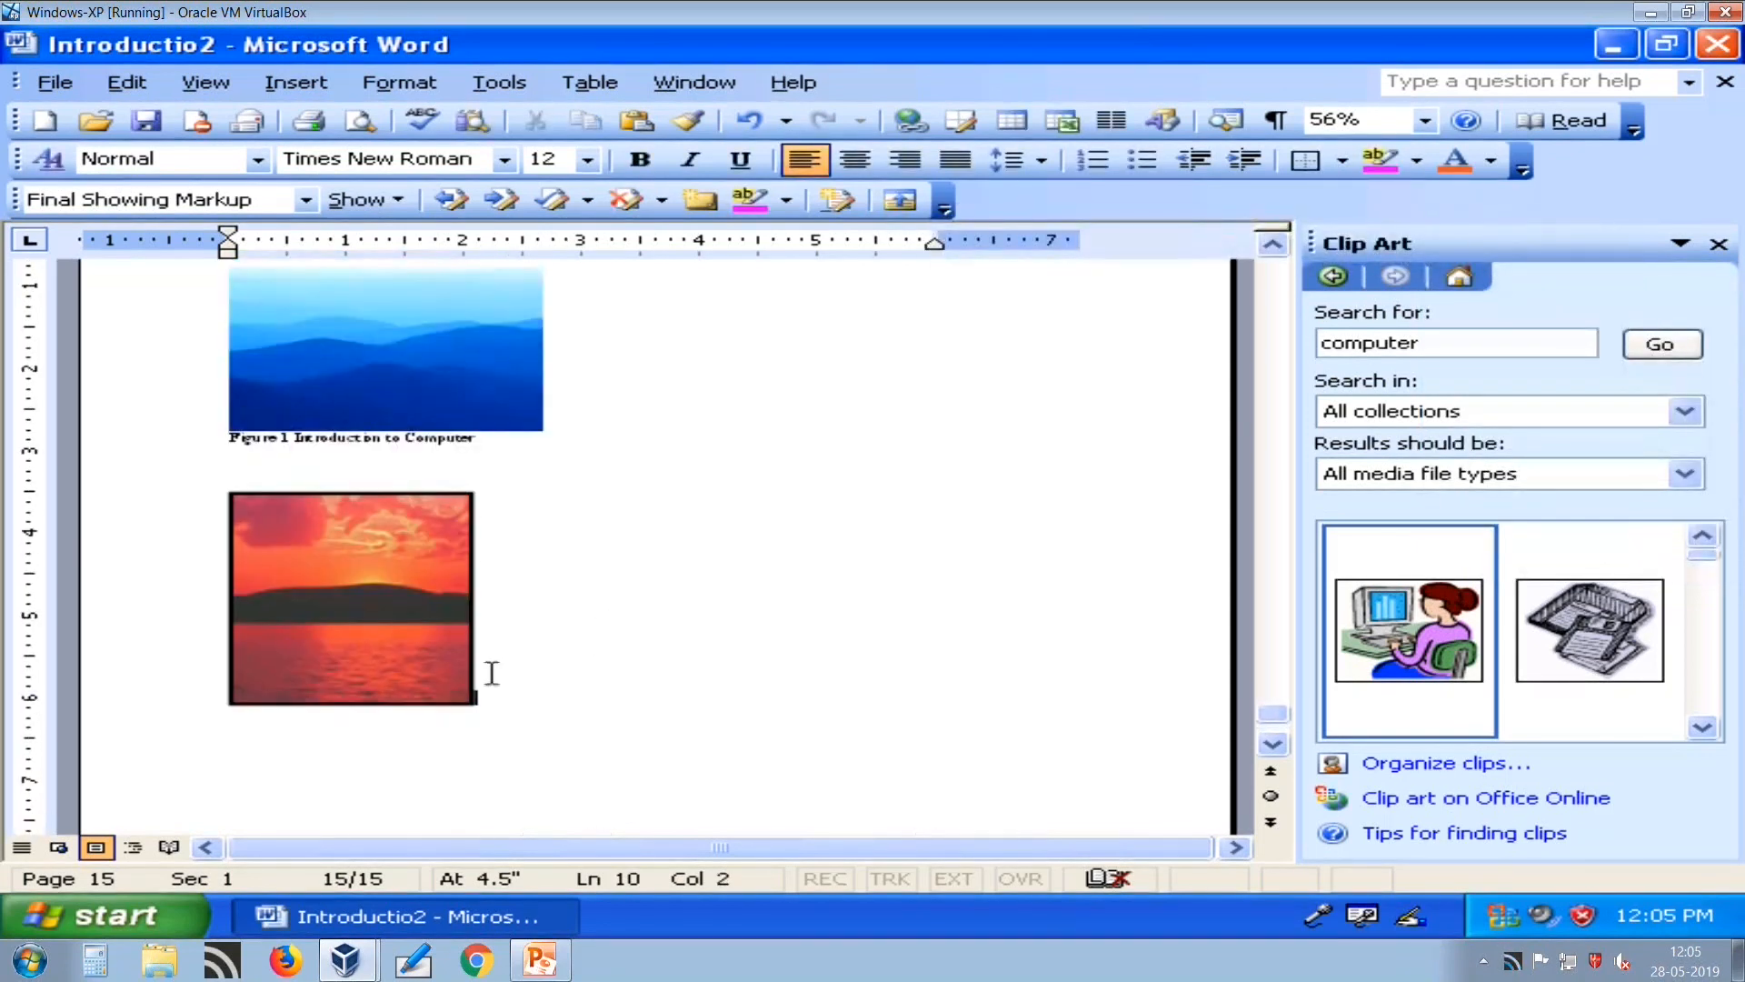
{"action": "left_click_drag", "start_coordinate": [382, 806], "coordinate": [233, 397]}
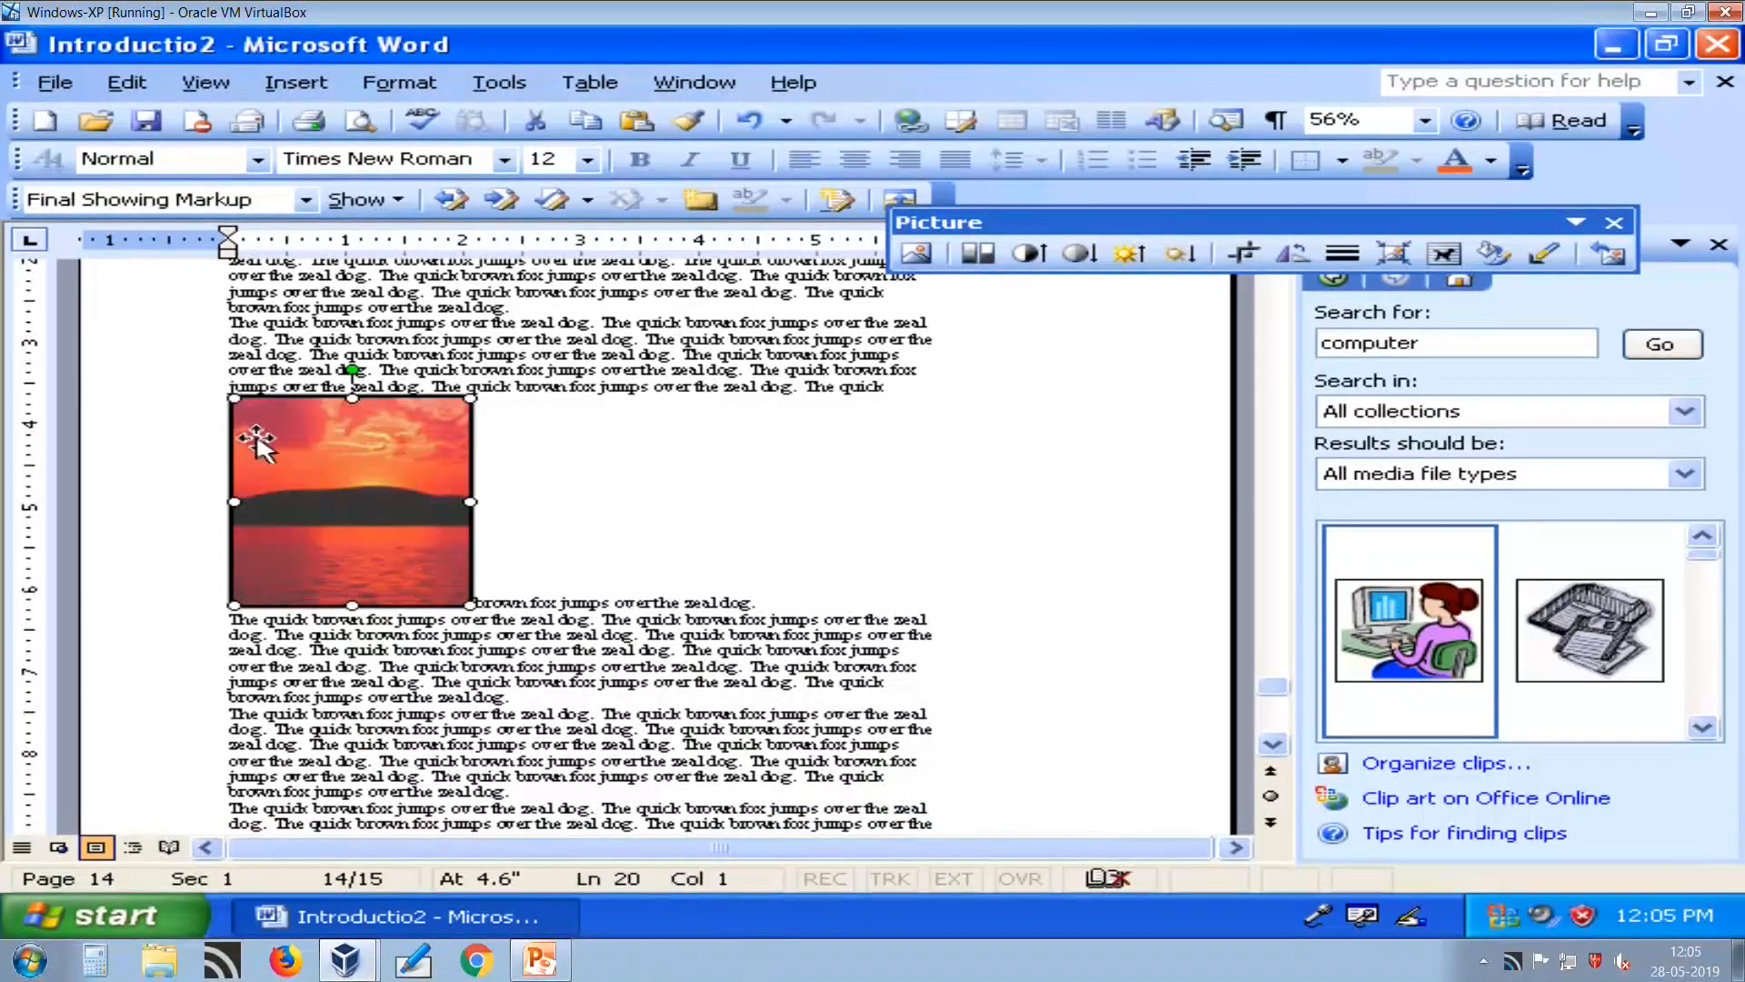
Apply Square text wrapping to the sunset picture and move it to the middle of the paragraphs.
{"action": "left_click", "coordinate": [1445, 255]}
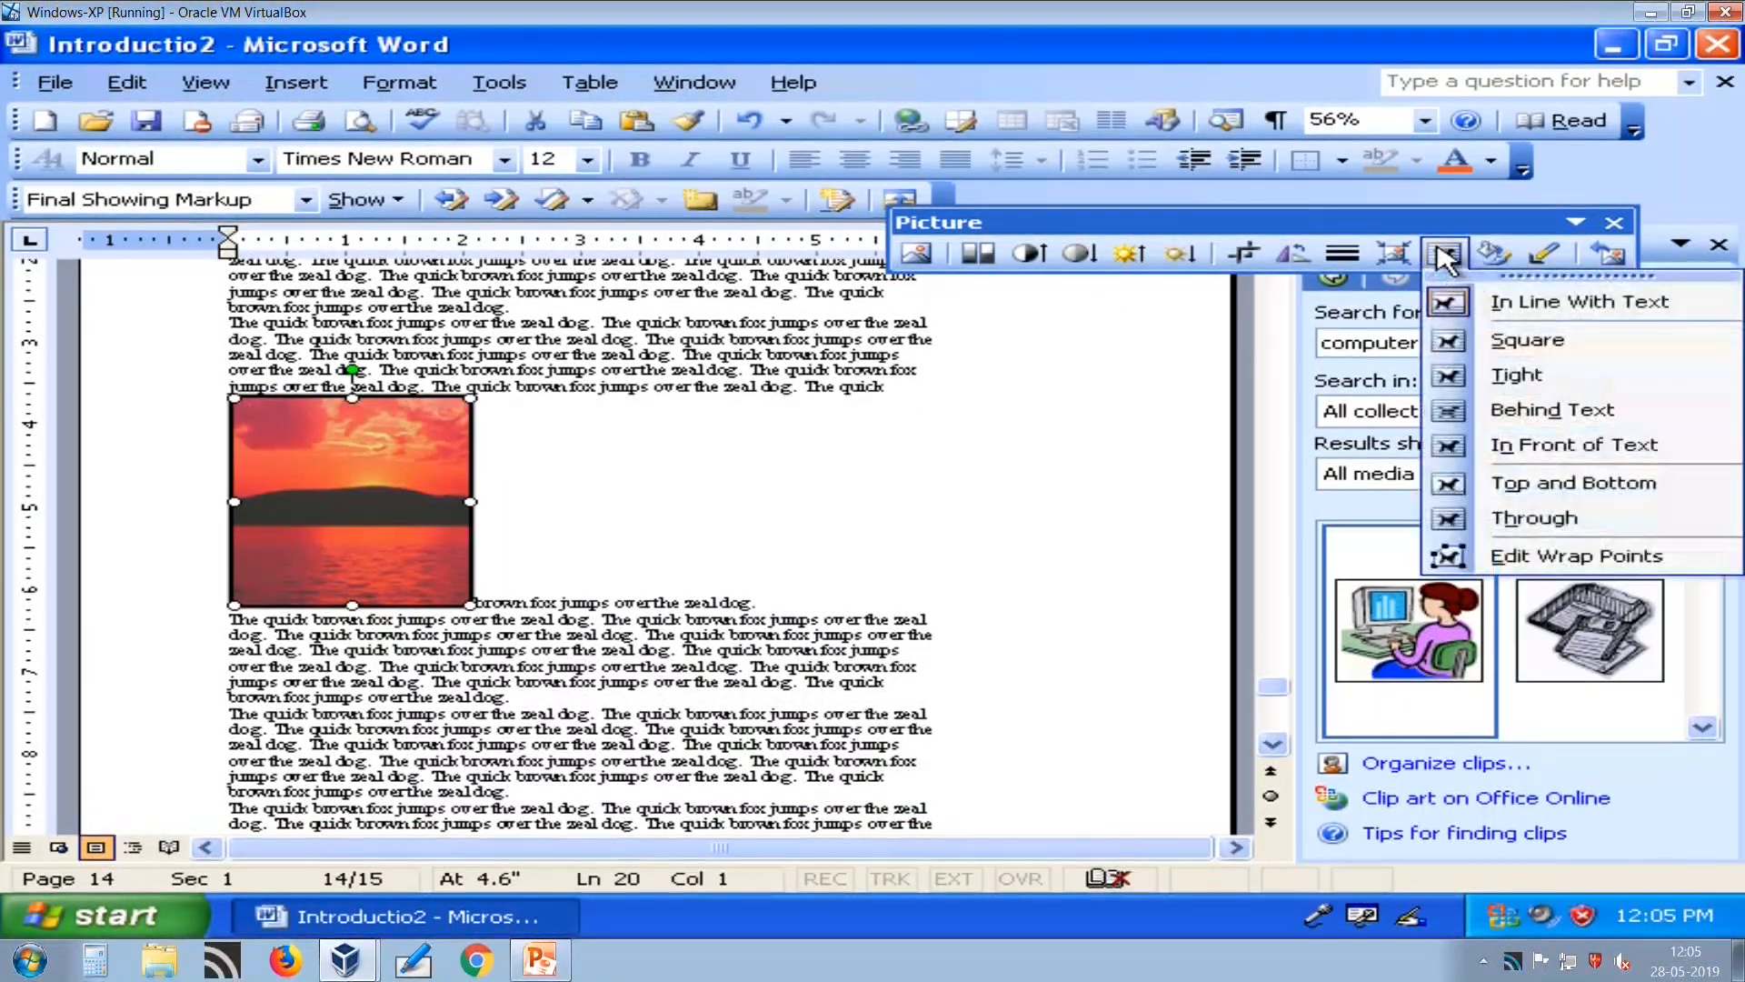
{"action": "left_click", "coordinate": [1496, 349]}
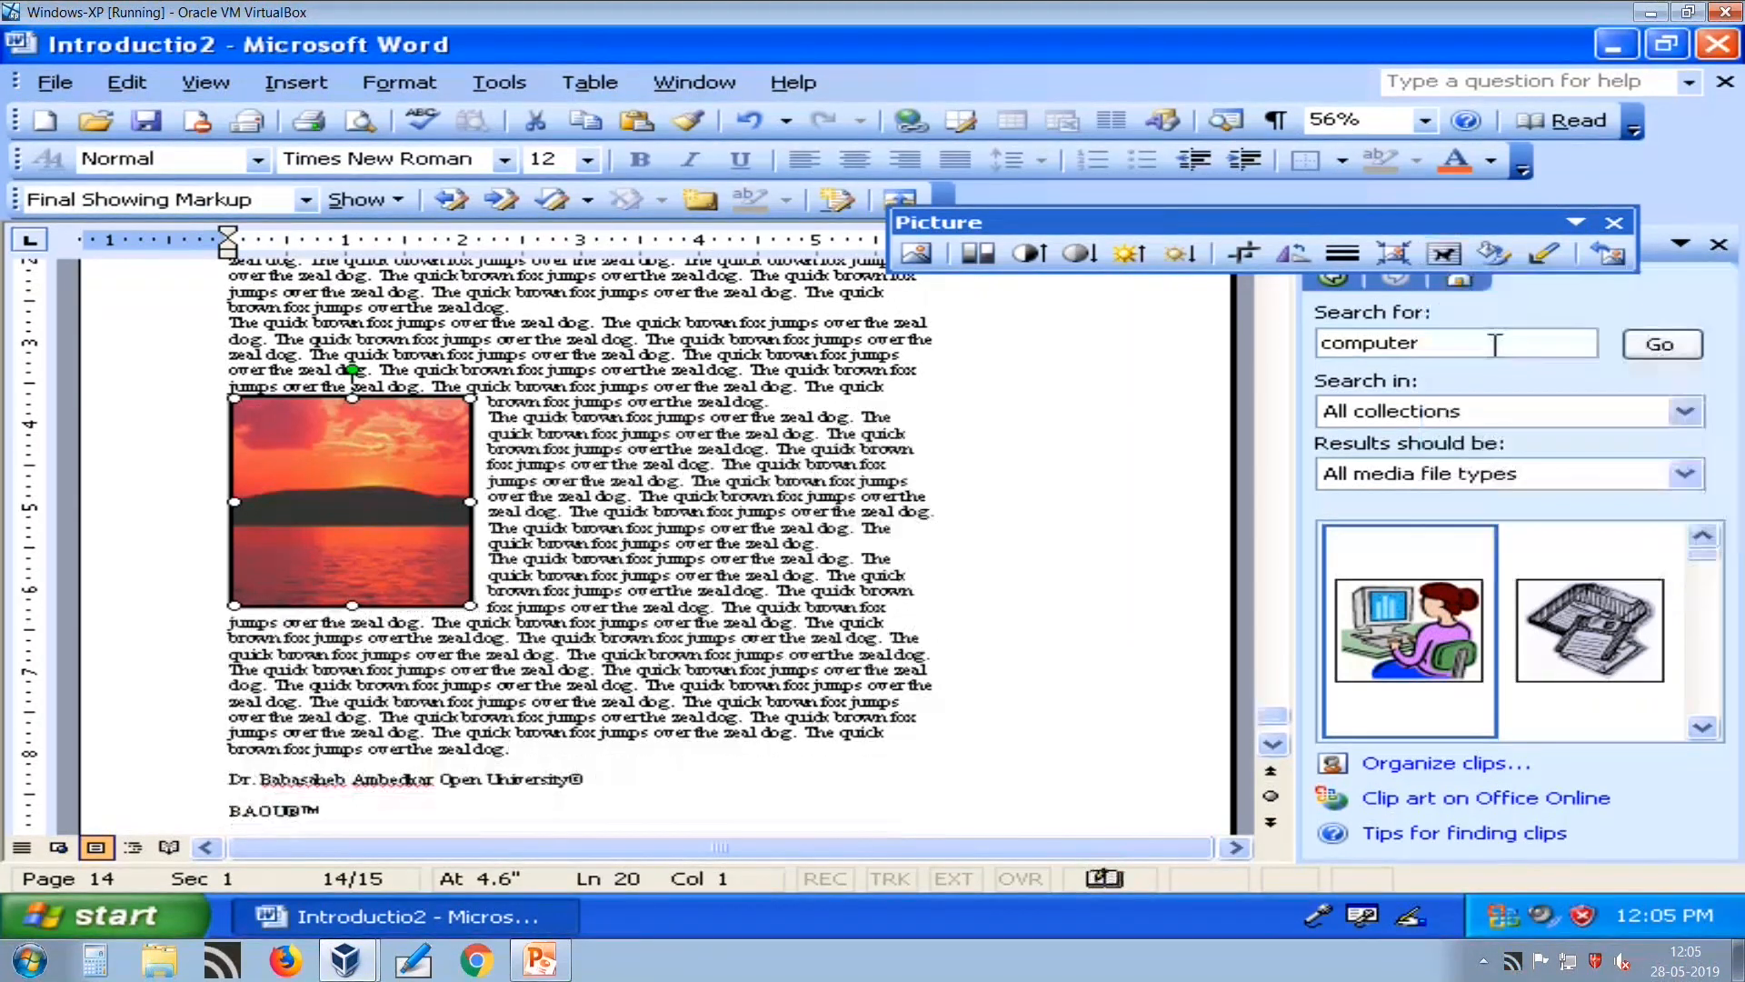
{"action": "left_click_drag", "start_coordinate": [604, 477], "coordinate": [609, 479]}
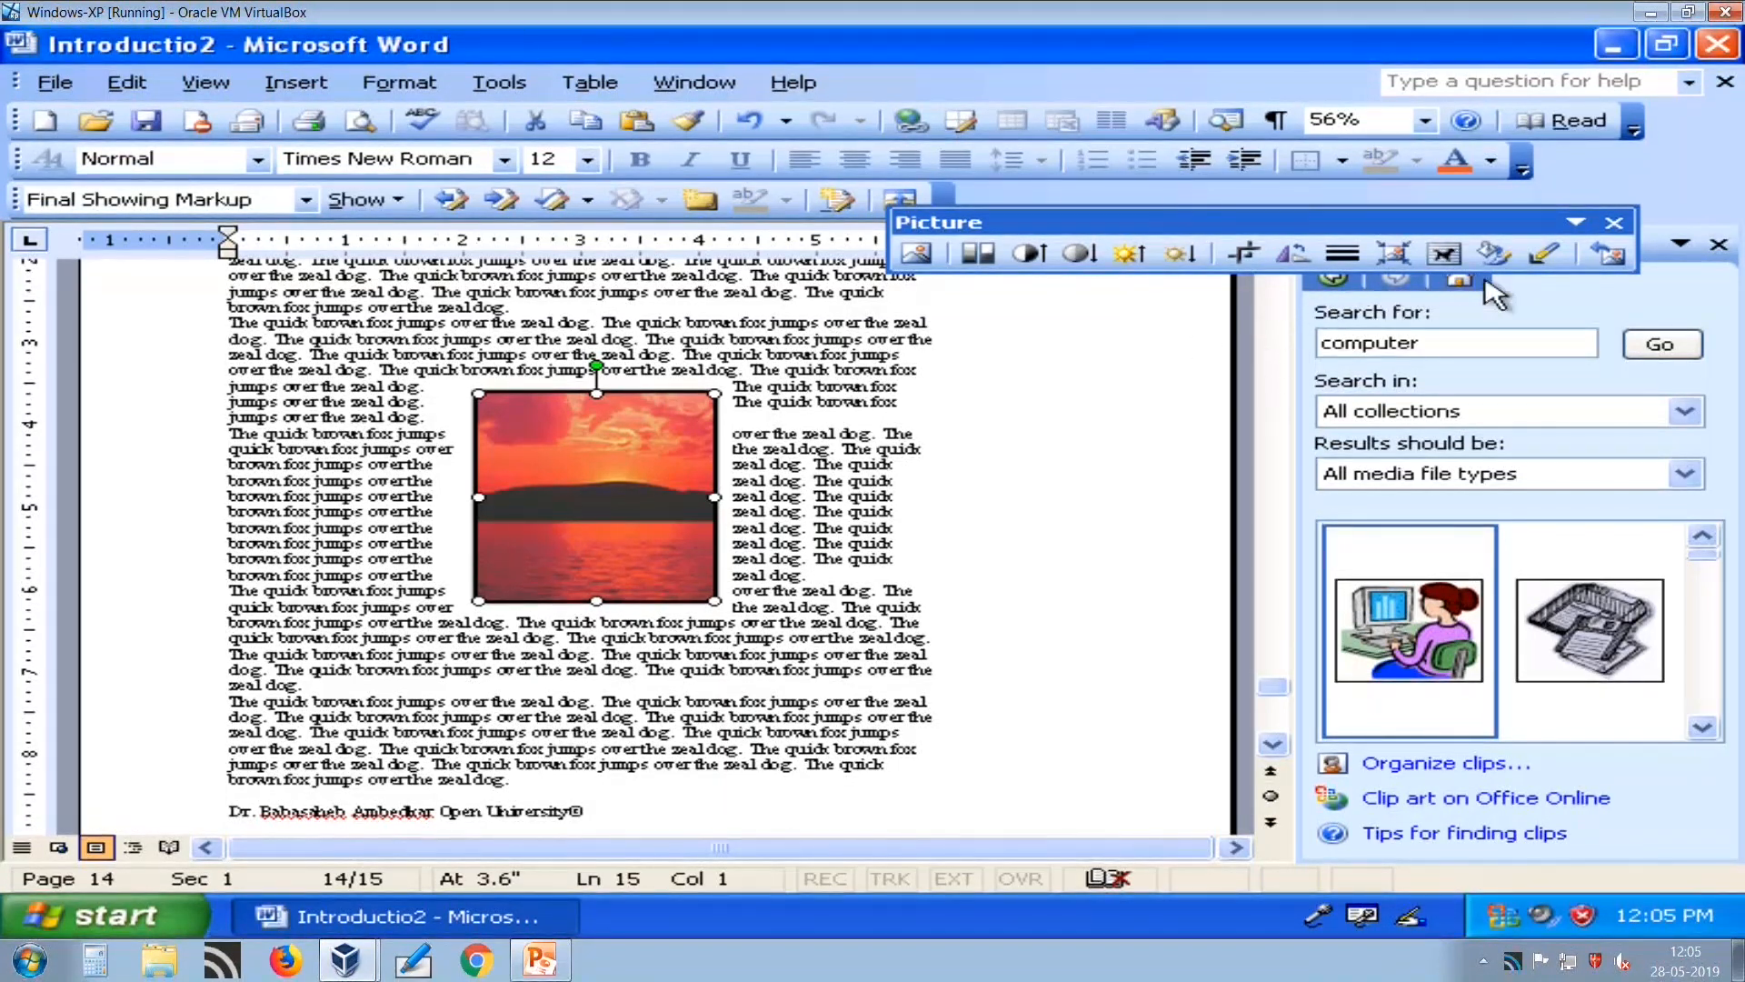
Change the sunset picture's text wrapping to Tight and move it slightly up and left within the paragraphs.
{"action": "left_click", "coordinate": [1445, 255]}
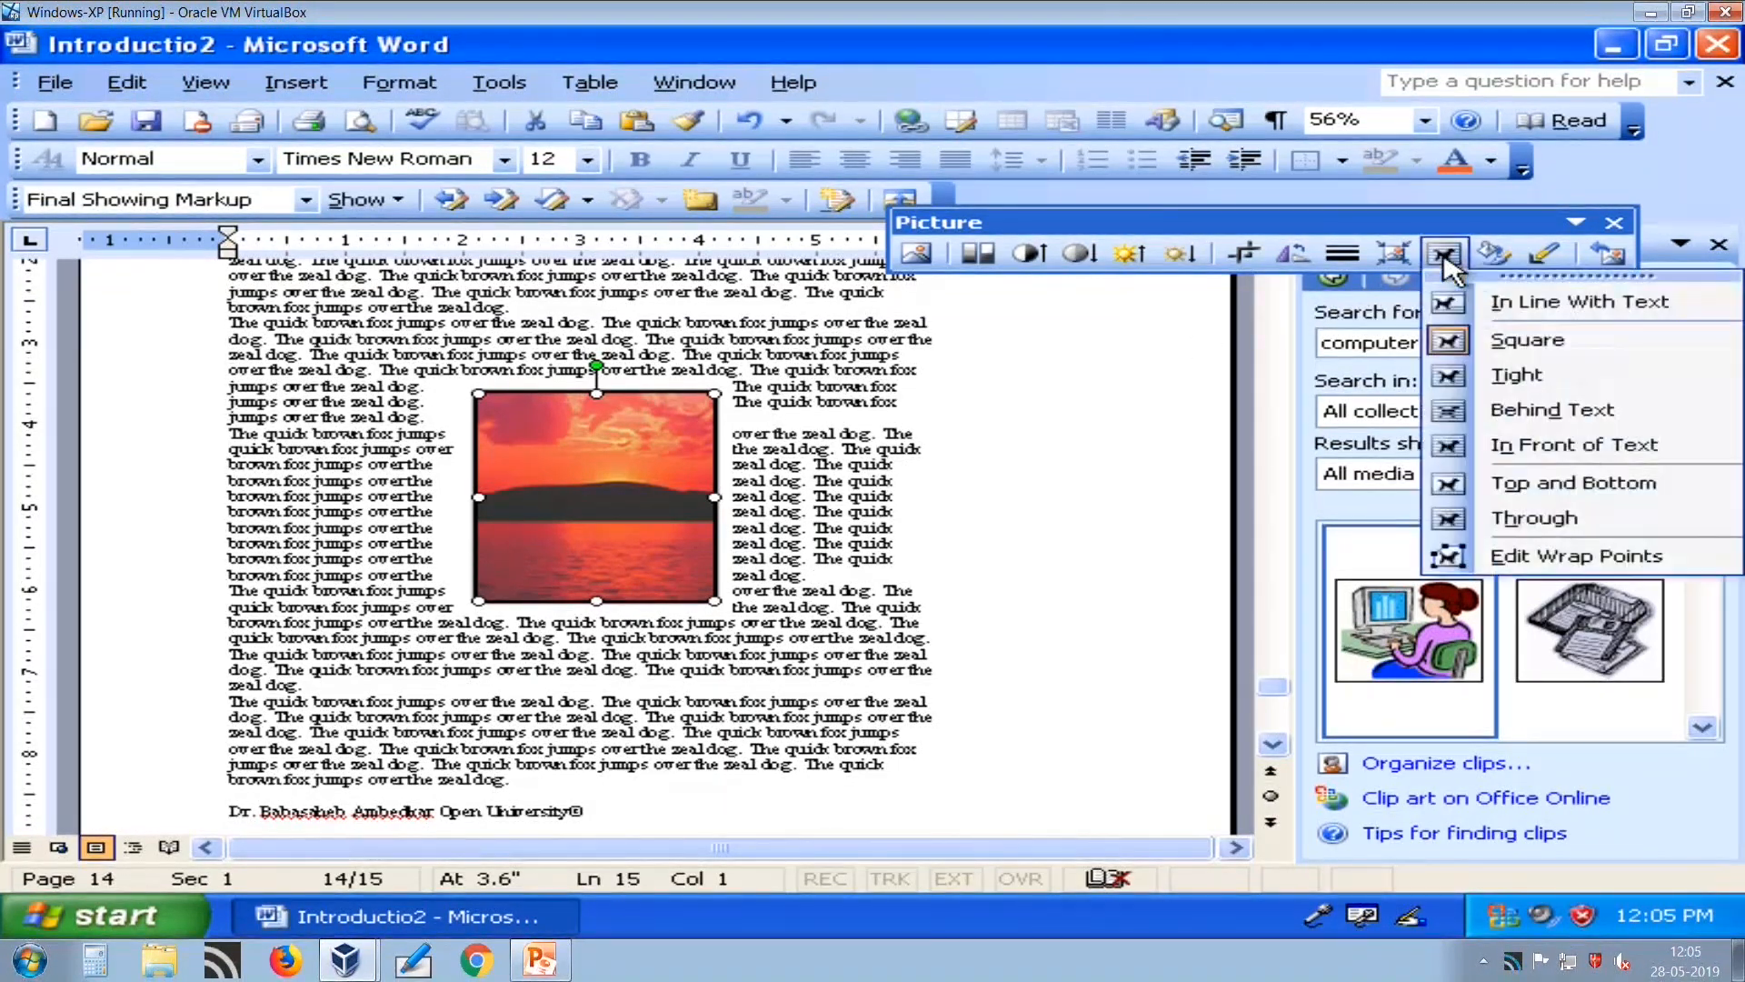
{"action": "left_click", "coordinate": [1500, 376]}
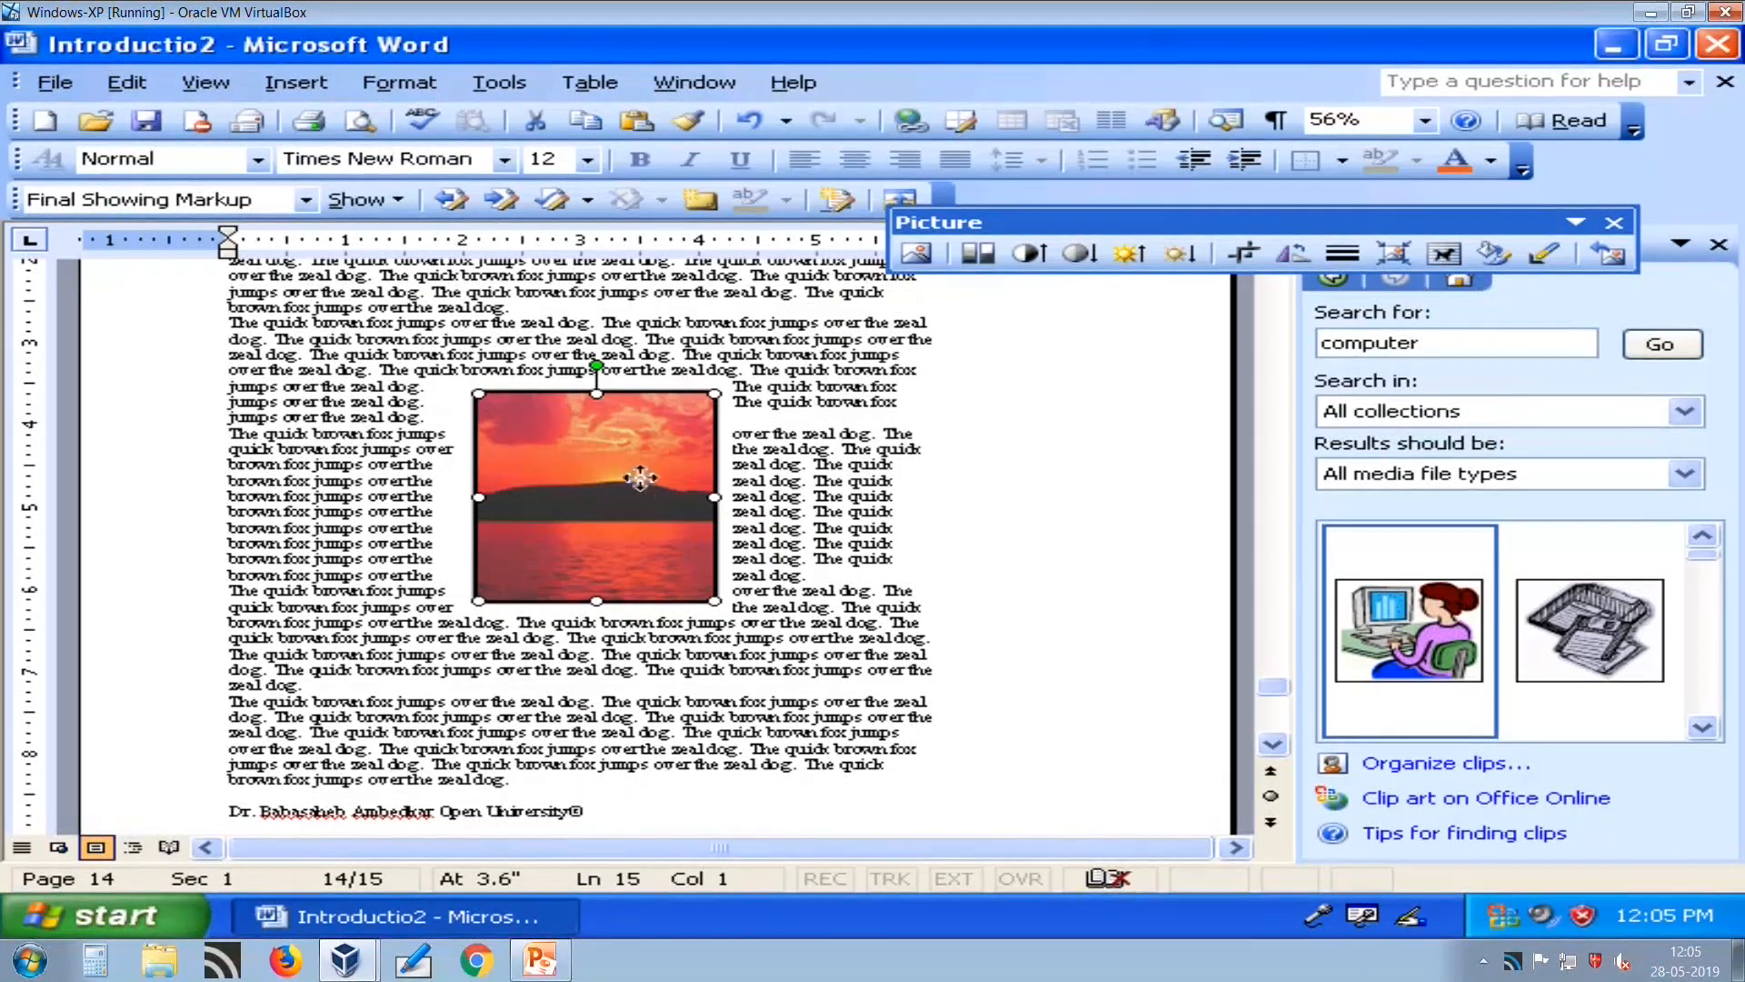
{"action": "left_click_drag", "start_coordinate": [644, 506], "coordinate": [603, 436]}
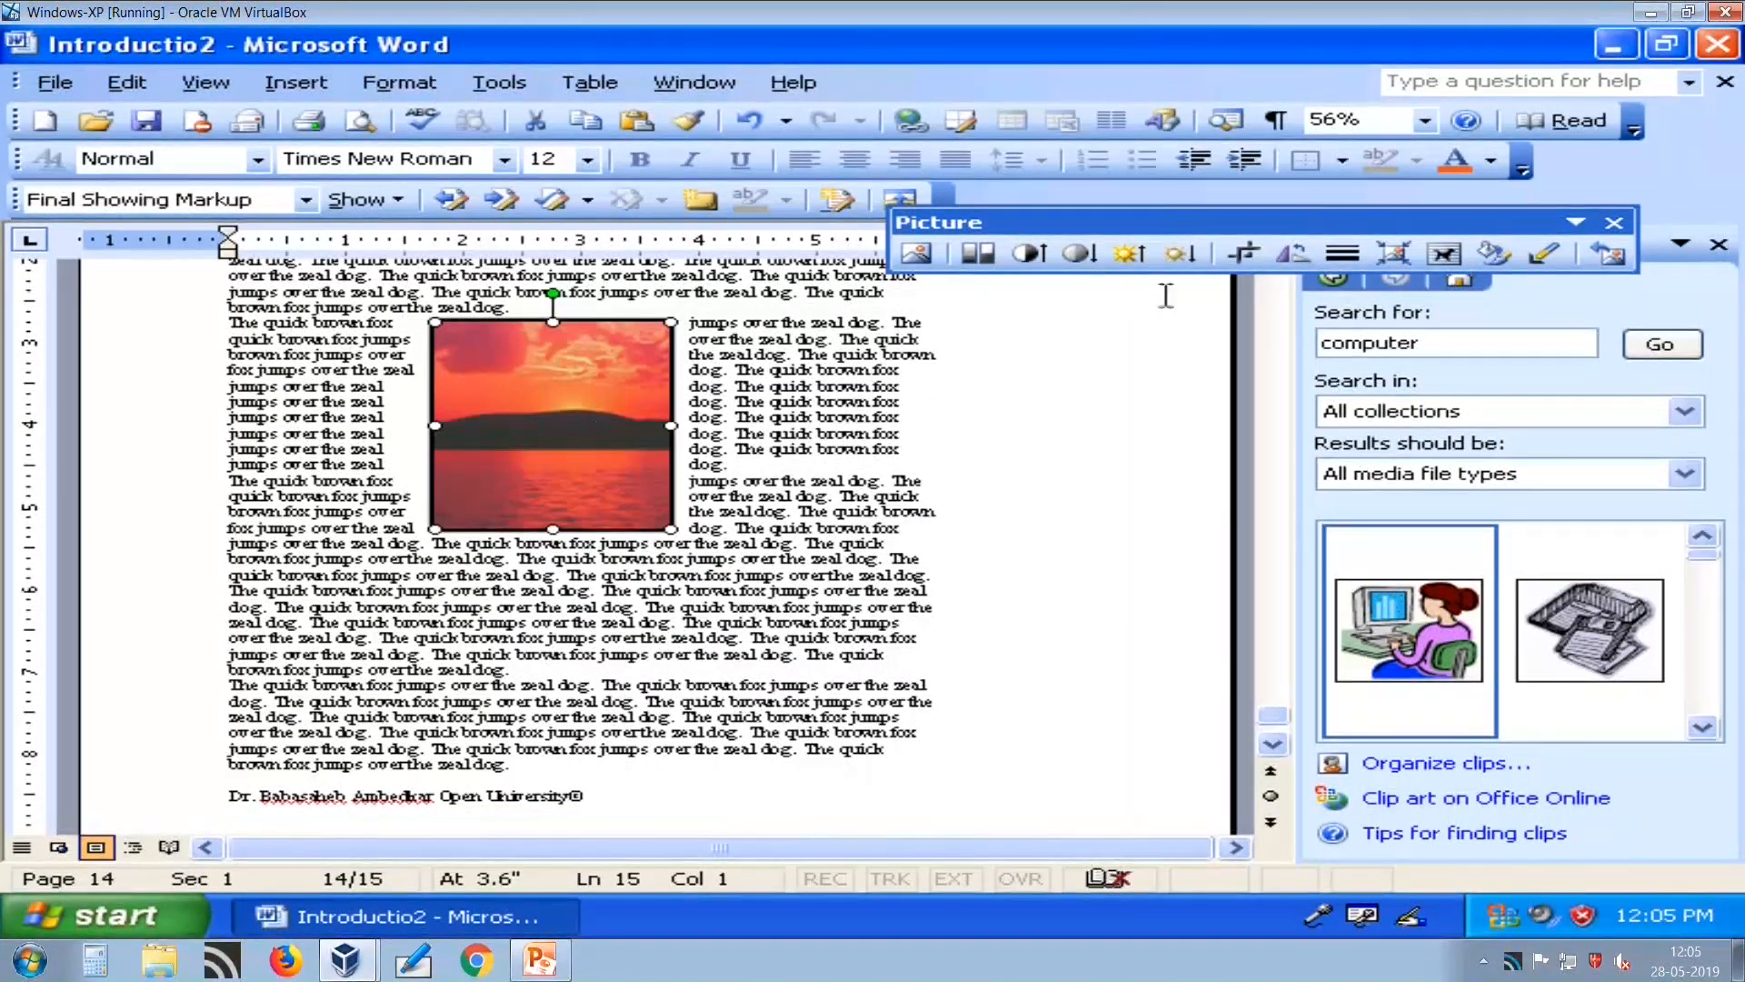
Place the sunset picture behind the text and recolour it as Washout.
{"action": "left_click", "coordinate": [1445, 255]}
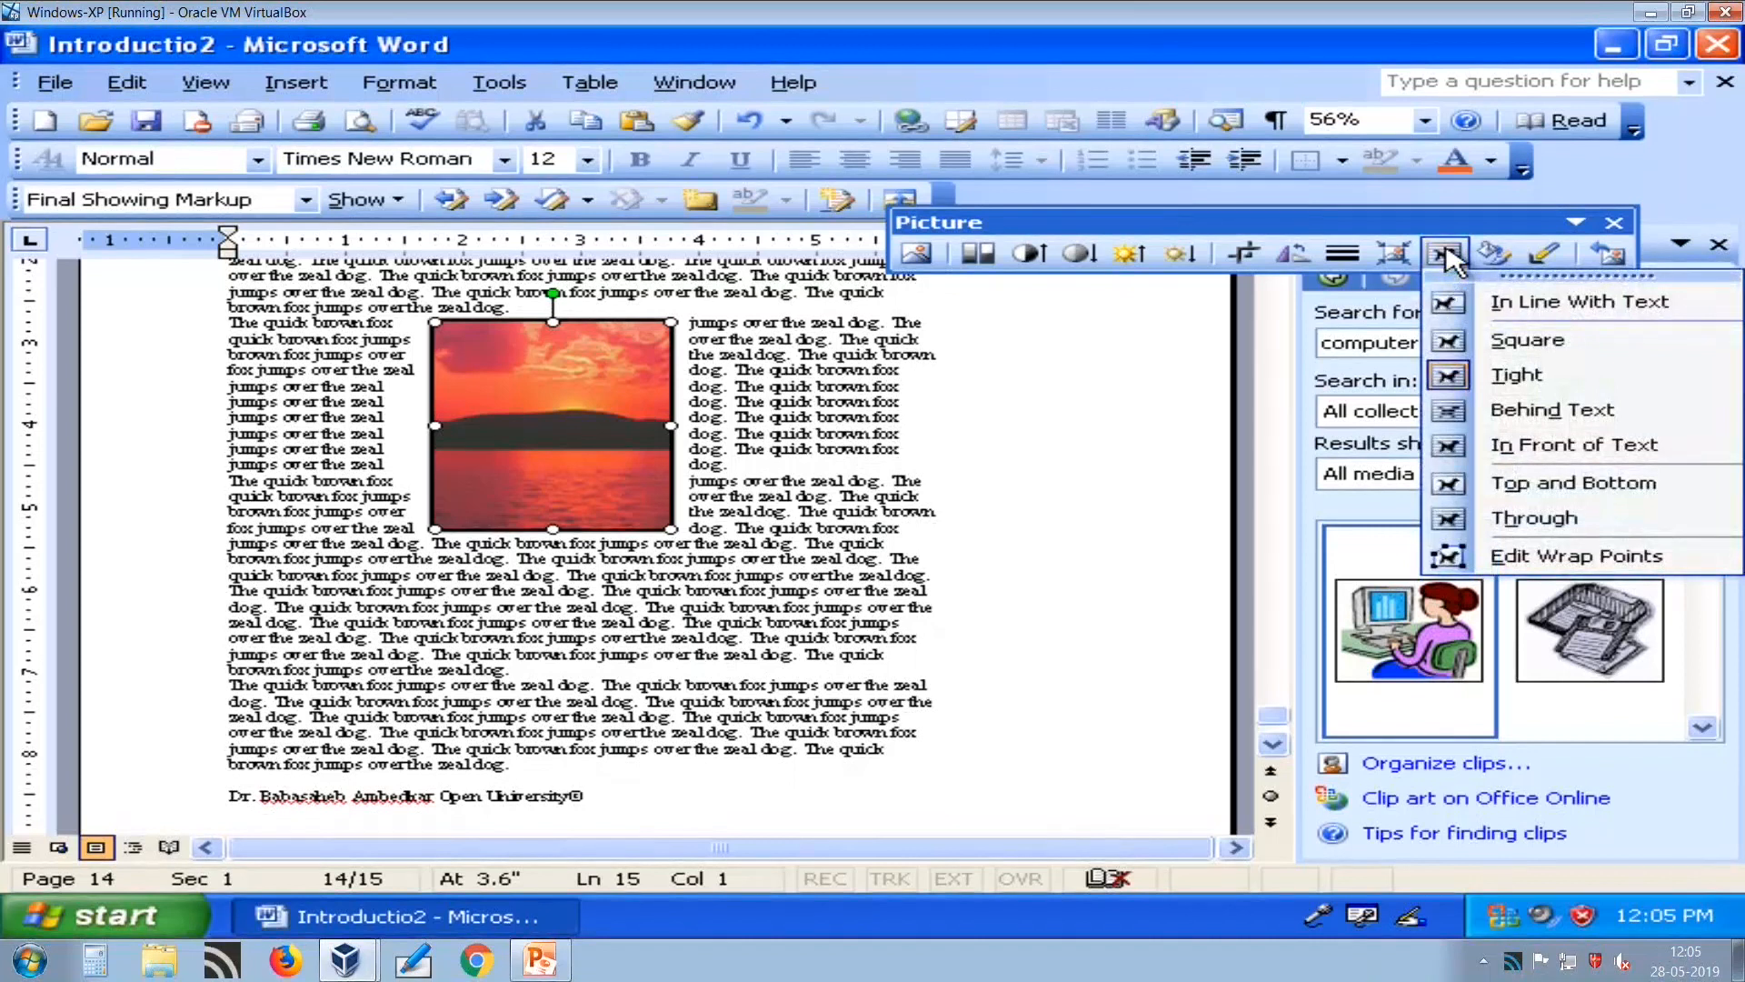
{"action": "left_click", "coordinate": [1473, 411]}
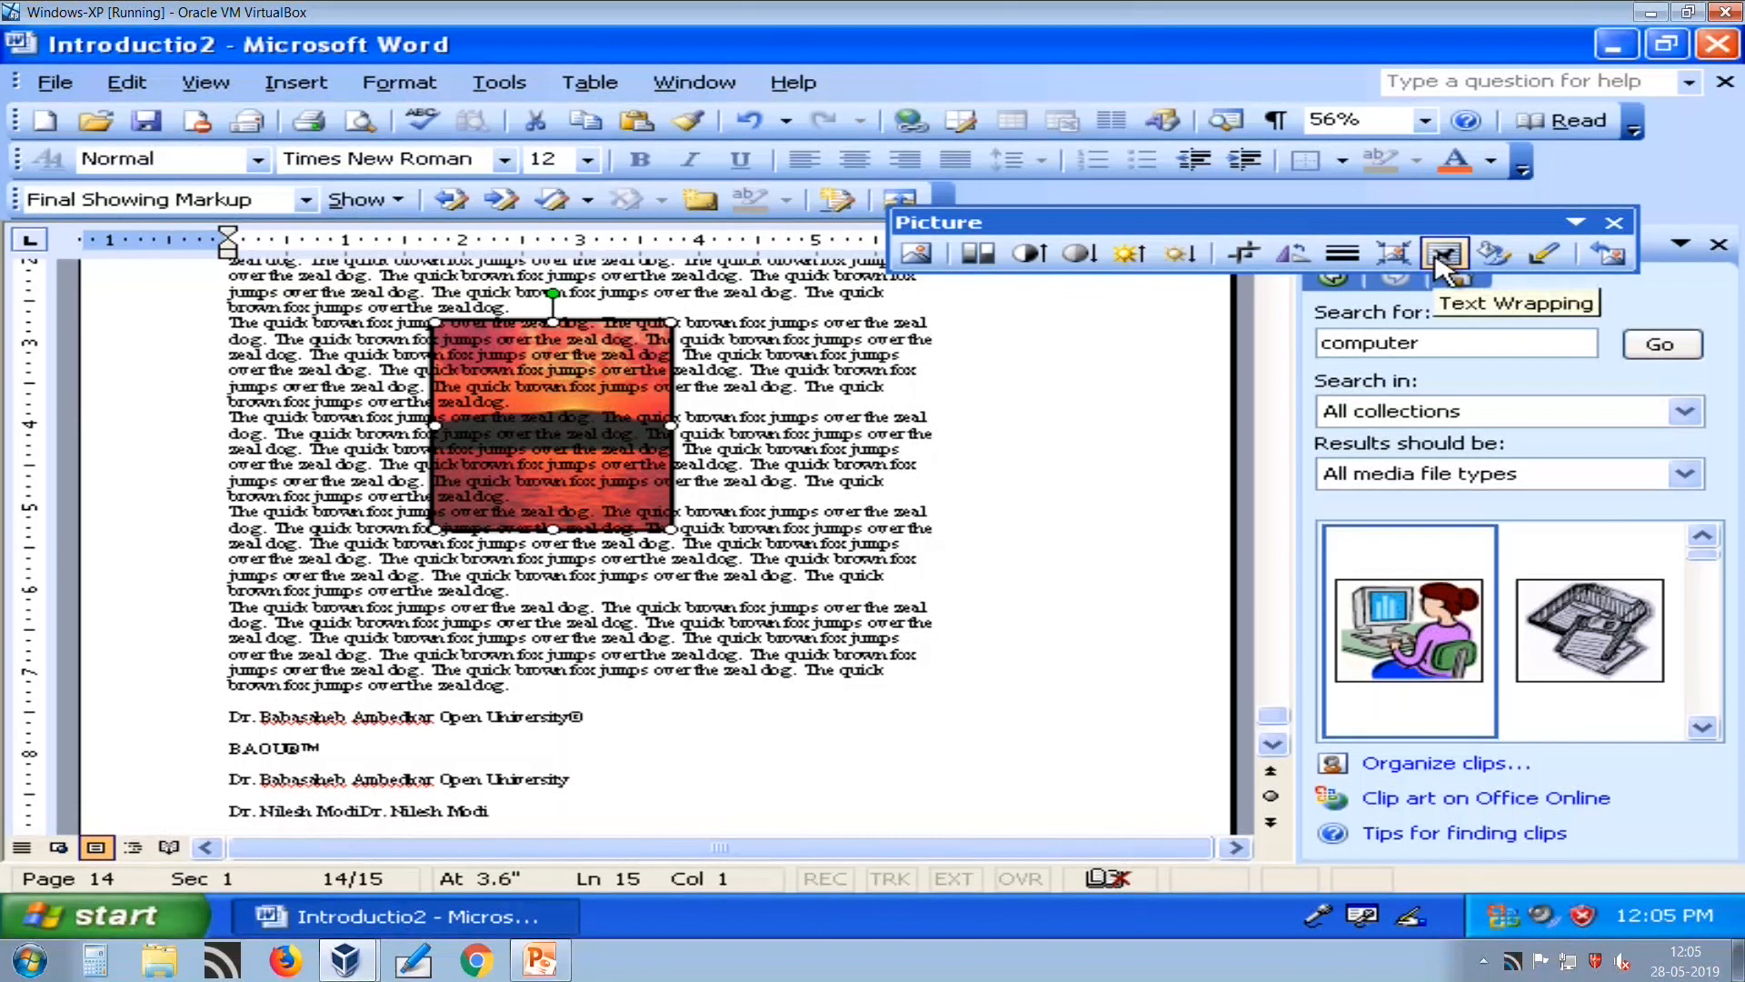
{"action": "left_click", "coordinate": [989, 254]}
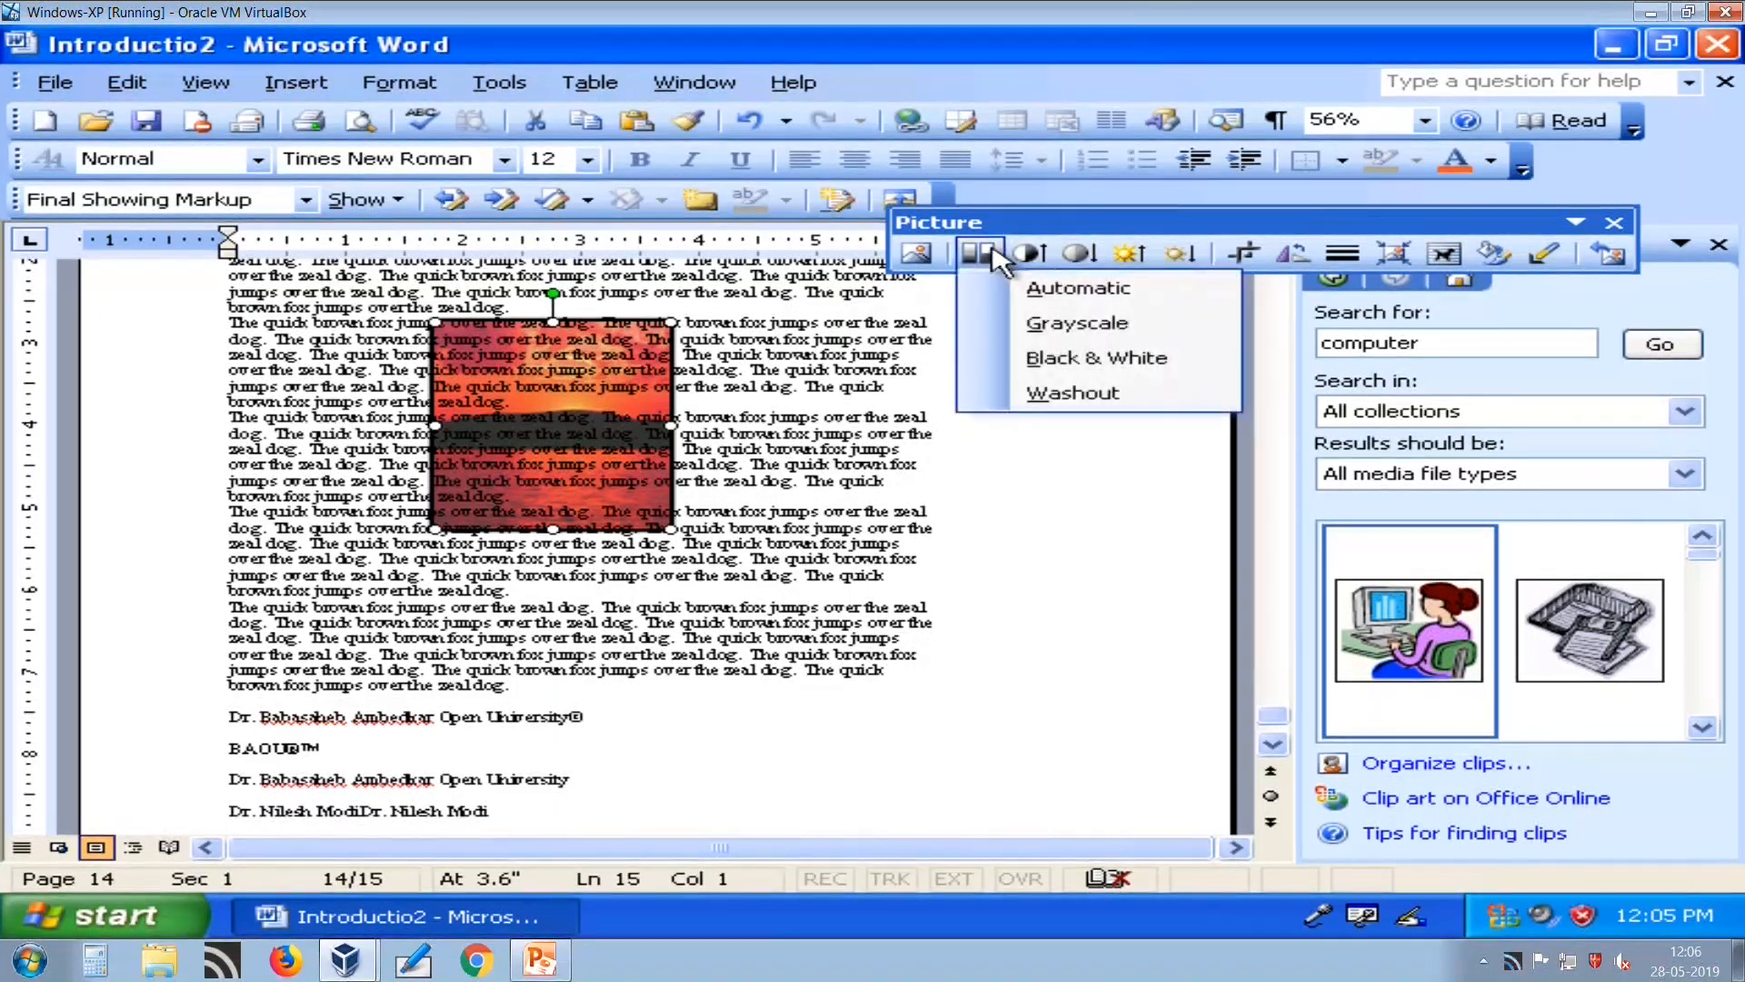
{"action": "left_click", "coordinate": [1045, 391]}
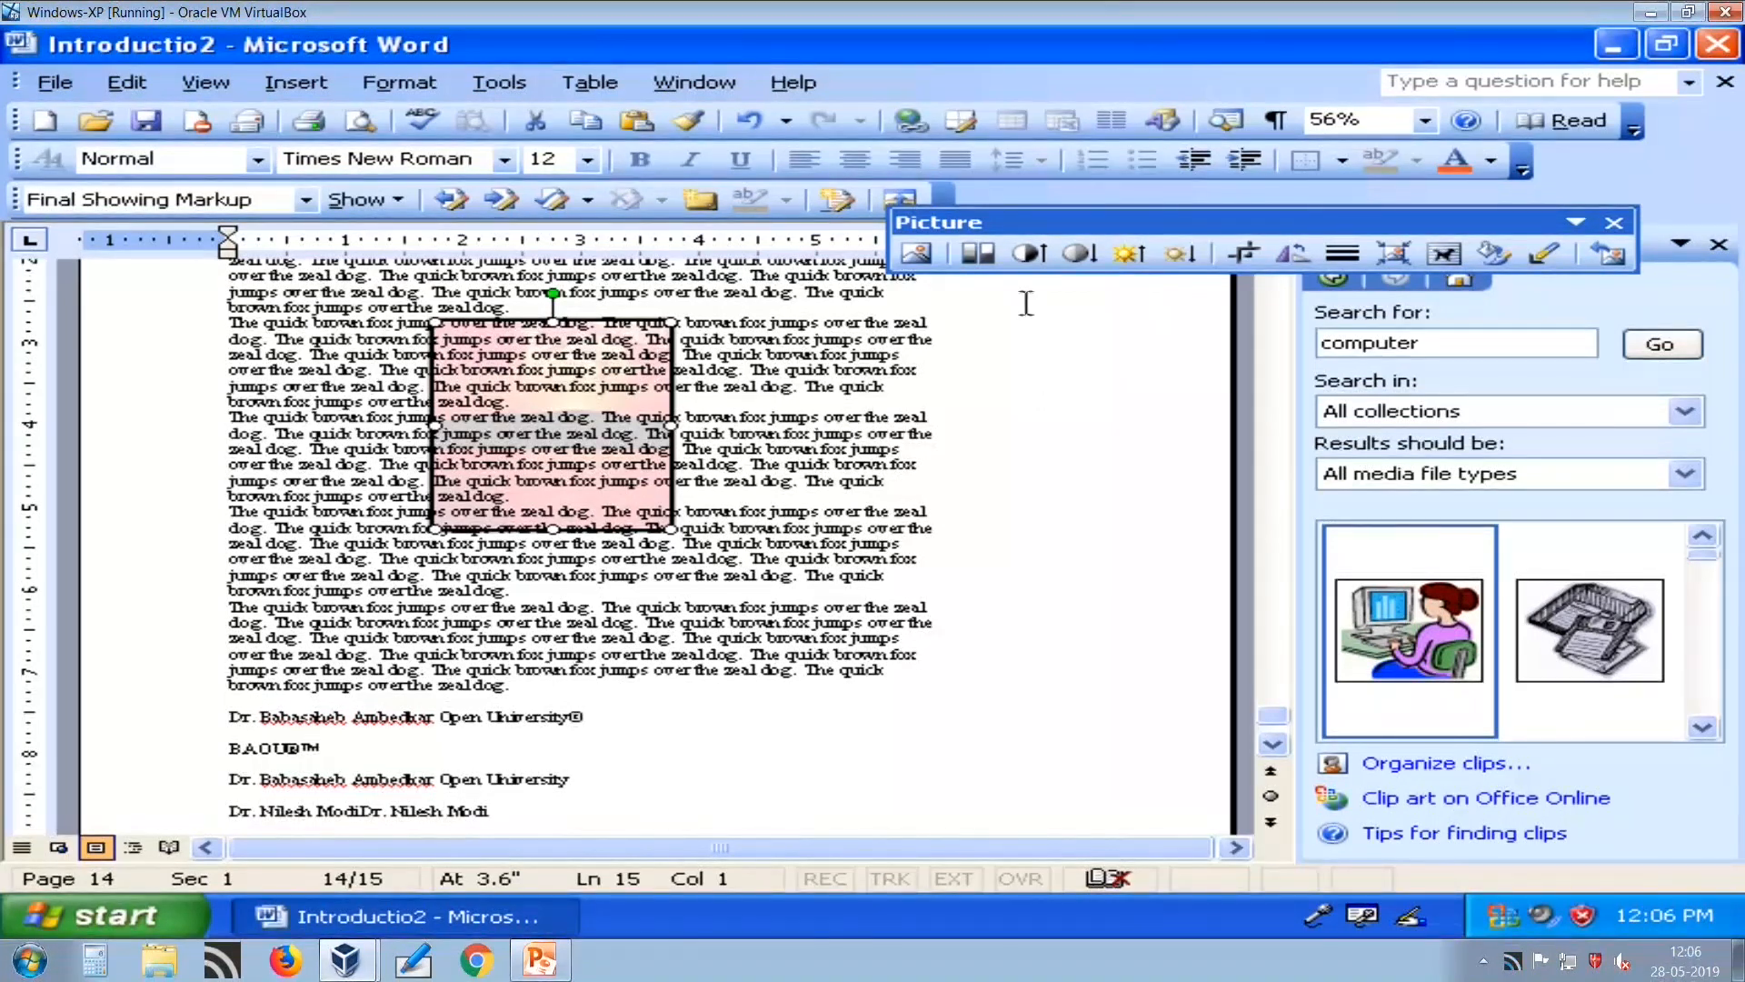
Try Grayscale colouring on the sunset picture and set its colour mode back to Automatic.
{"action": "left_click", "coordinate": [978, 254]}
{"action": "left_click", "coordinate": [1001, 320]}
{"action": "left_click", "coordinate": [987, 254]}
{"action": "left_click", "coordinate": [1036, 288]}
Try the In Front of Text and the Top and Bottom wrapping styles on the sunset picture.
{"action": "left_click", "coordinate": [1444, 255]}
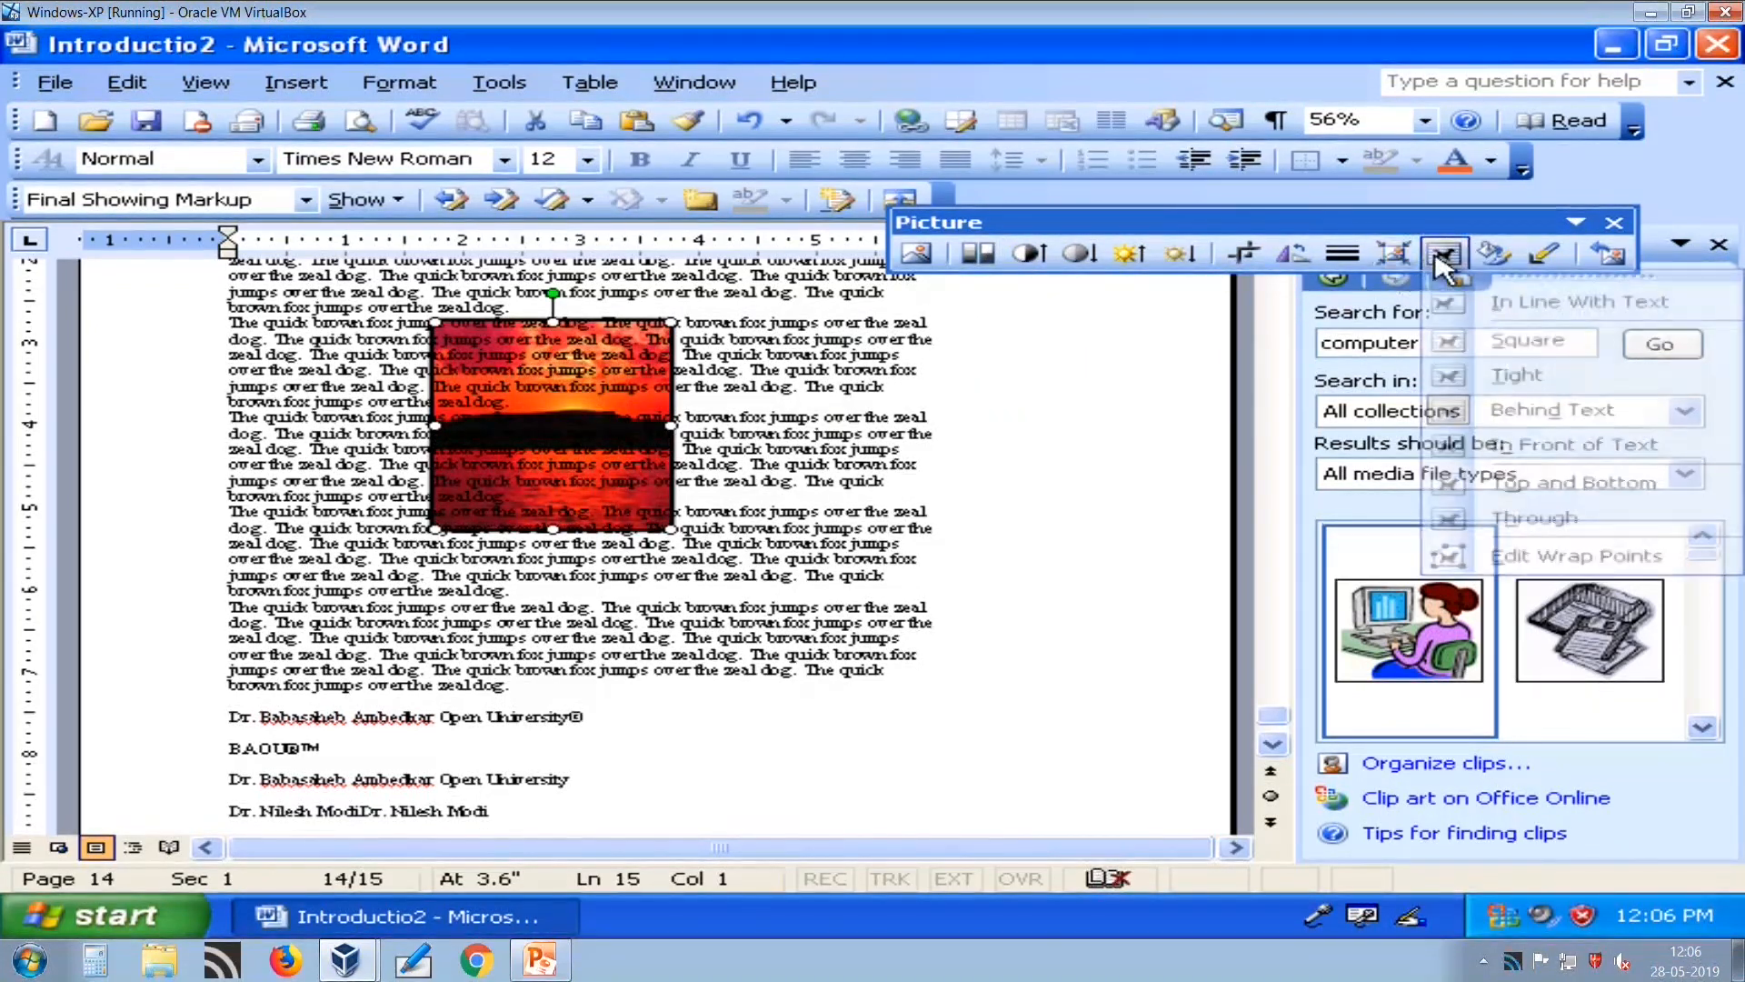
{"action": "left_click", "coordinate": [1532, 449]}
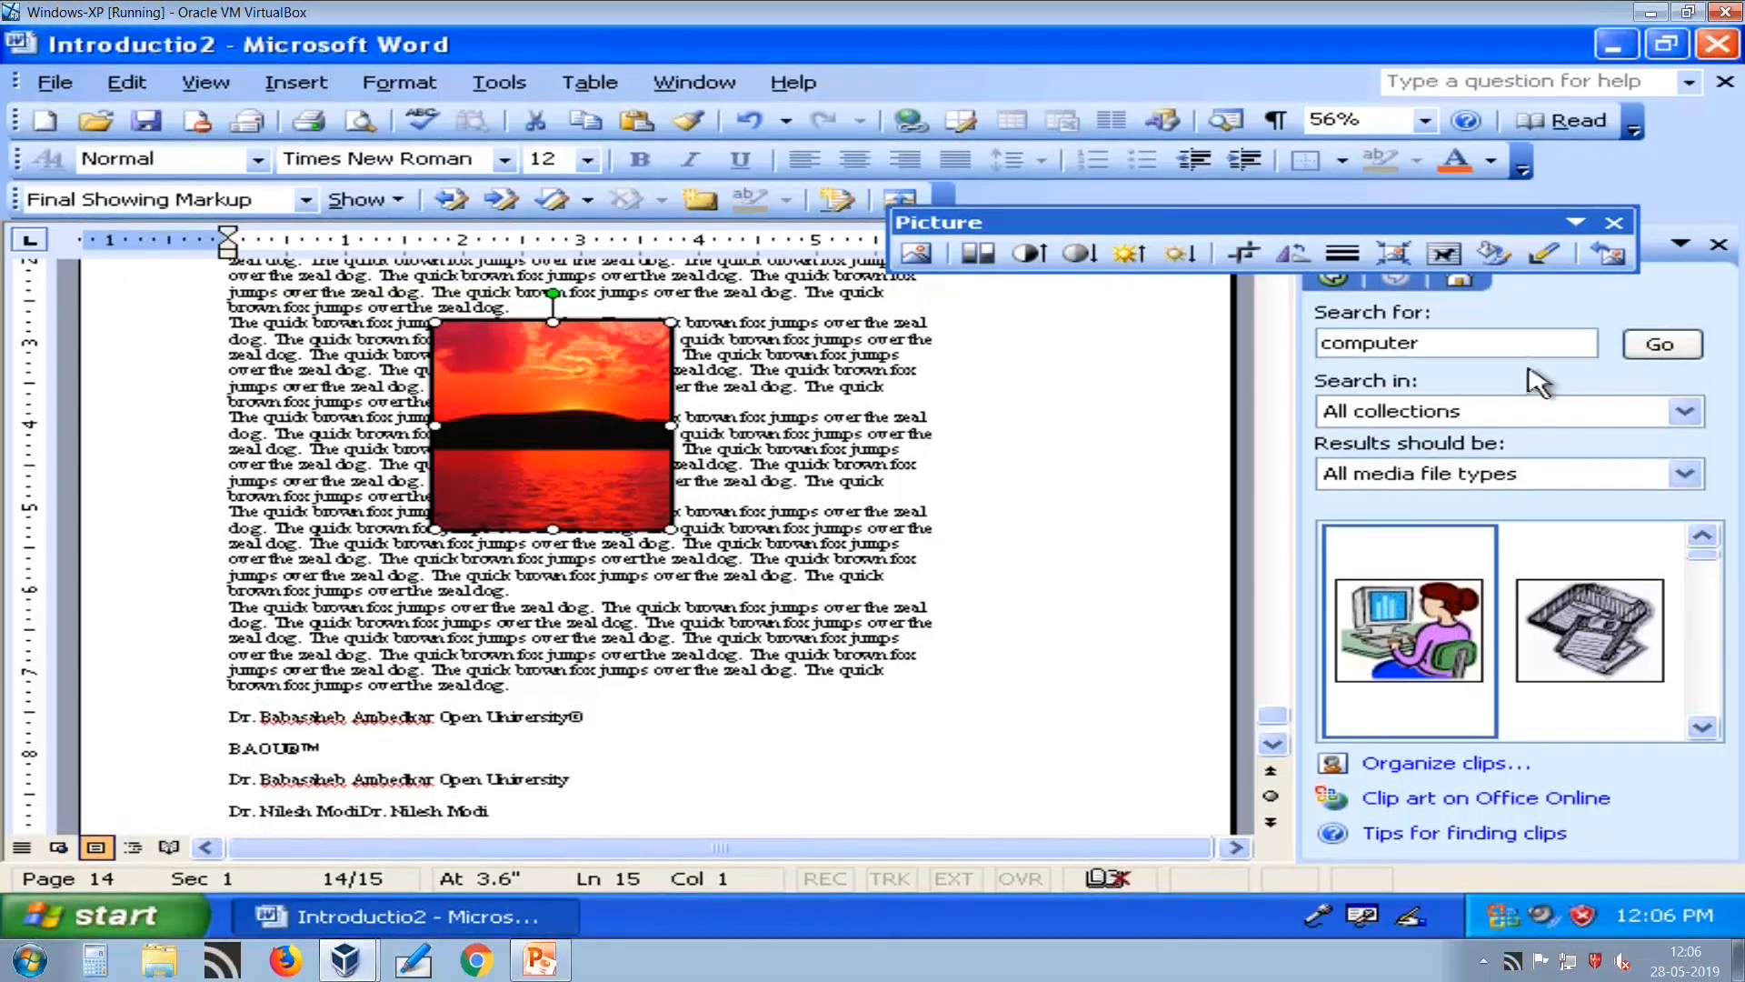
{"action": "left_click", "coordinate": [1446, 254]}
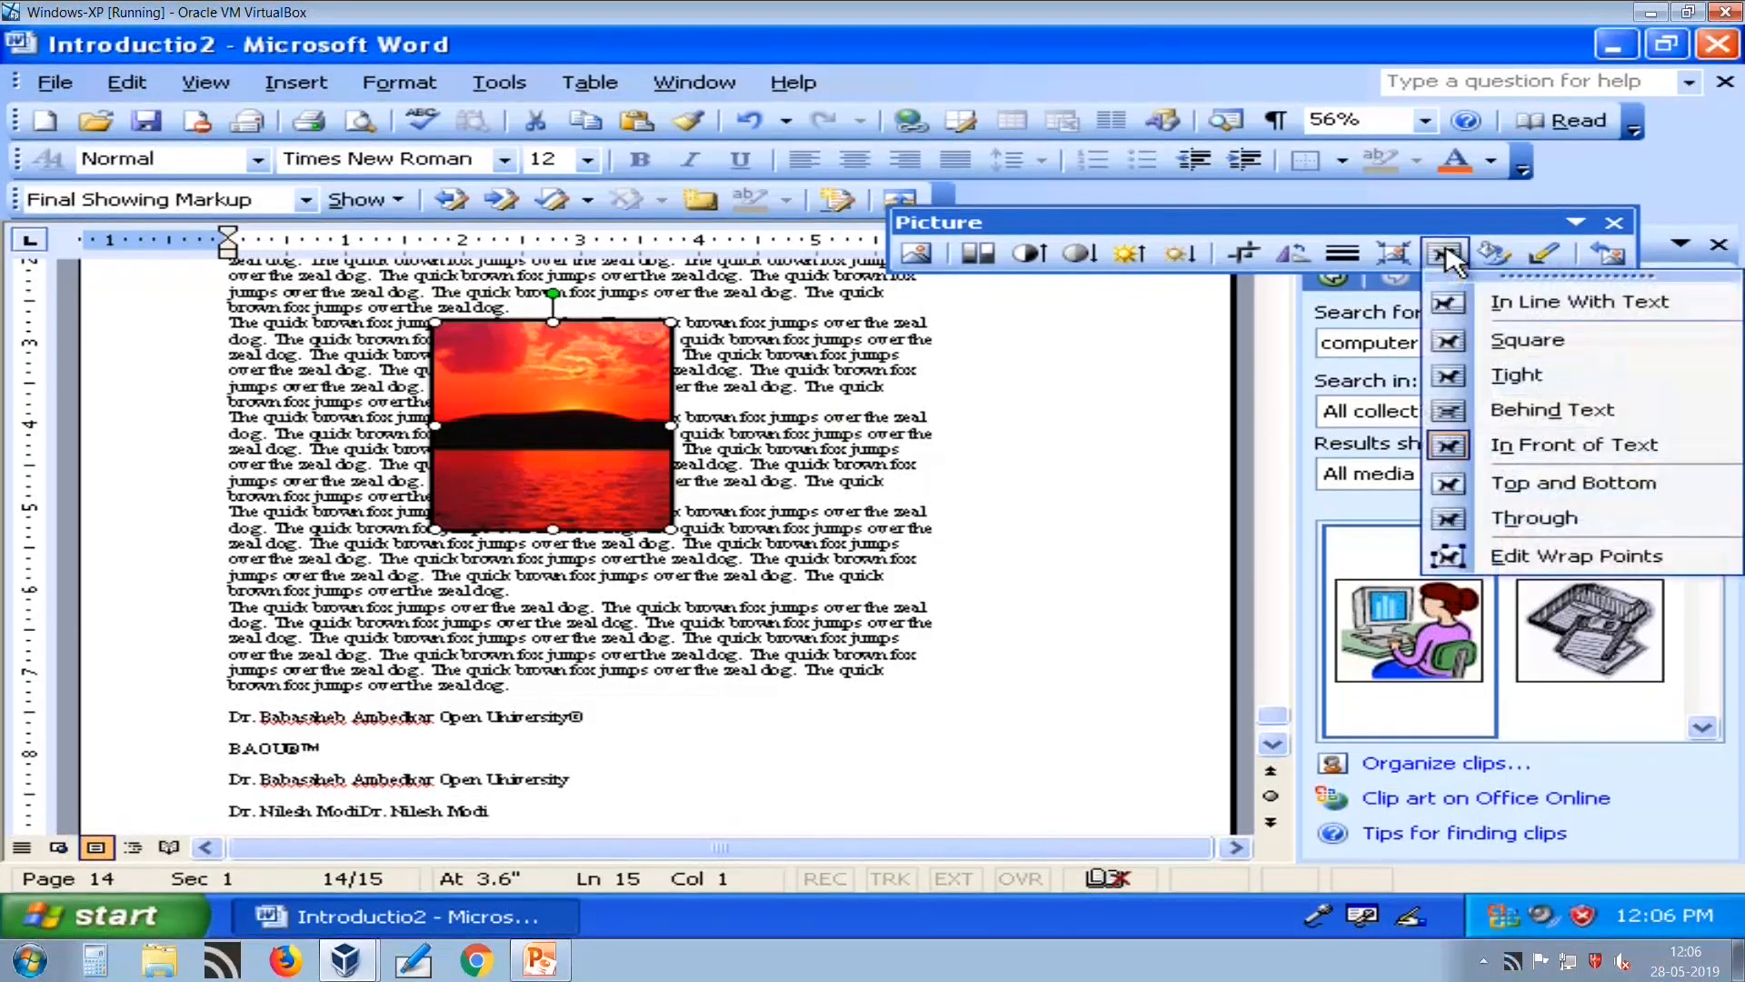
{"action": "left_click", "coordinate": [1511, 483]}
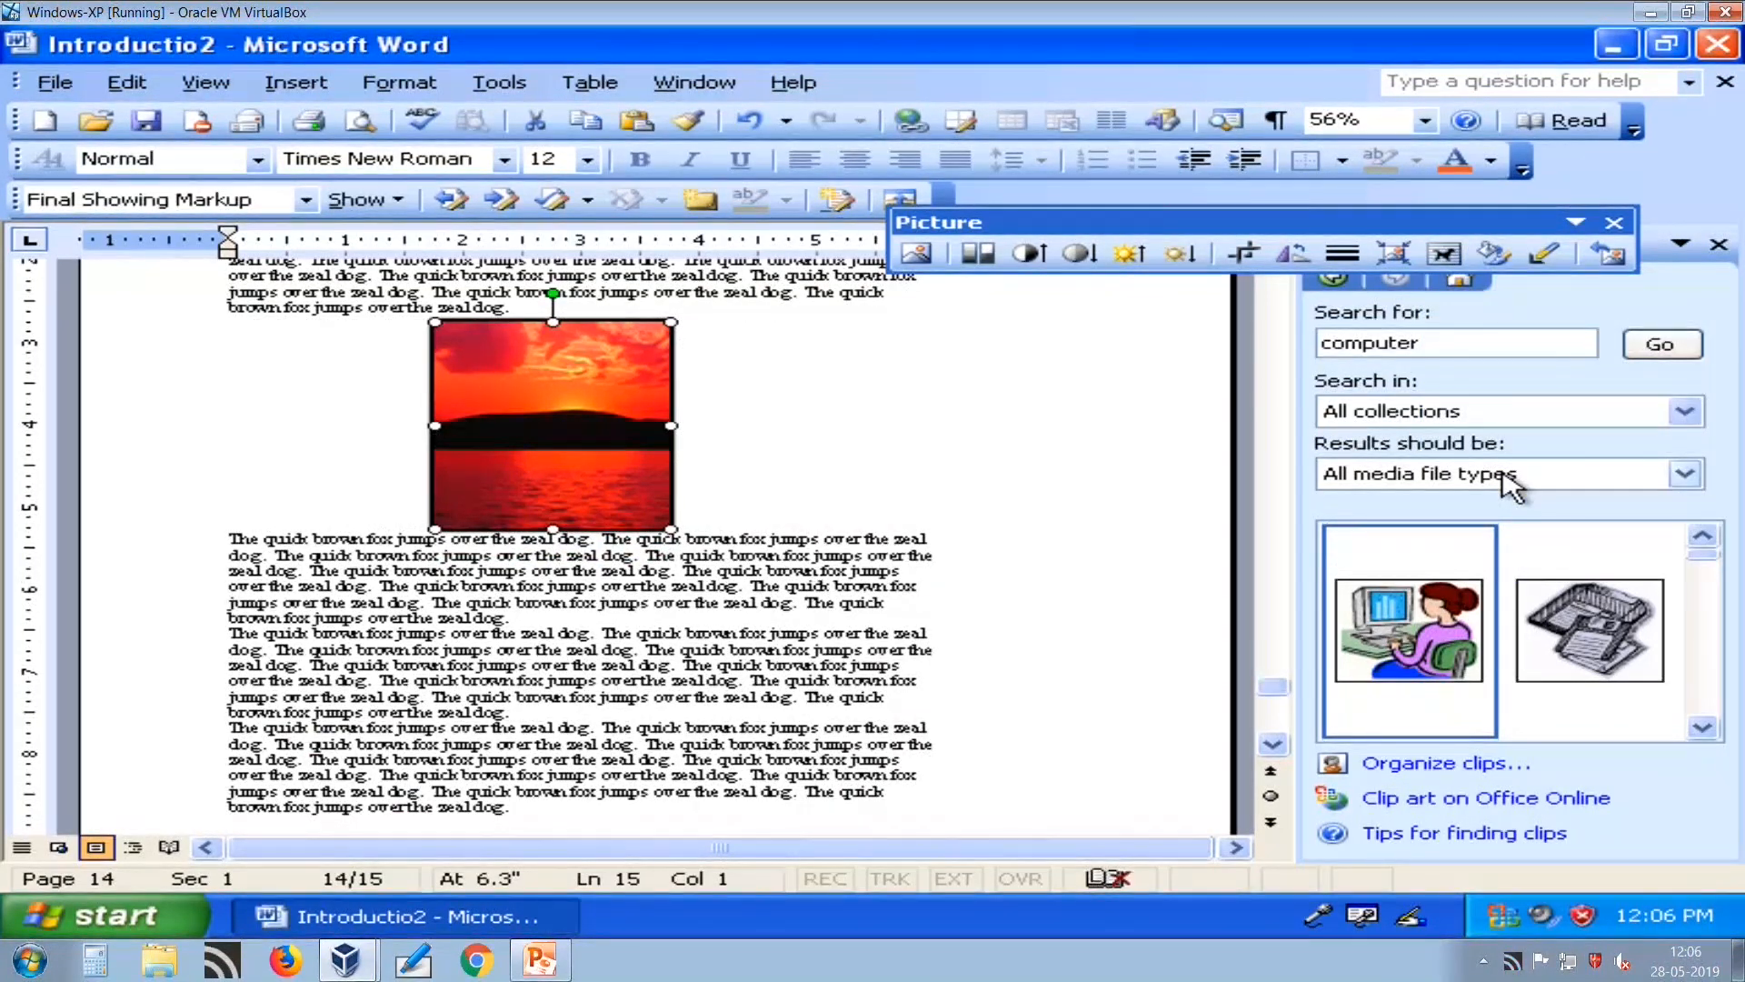
Set the sunset picture's text wrapping to Through, enter wrap point editing and deselect the picture.
{"action": "left_click", "coordinate": [1446, 254]}
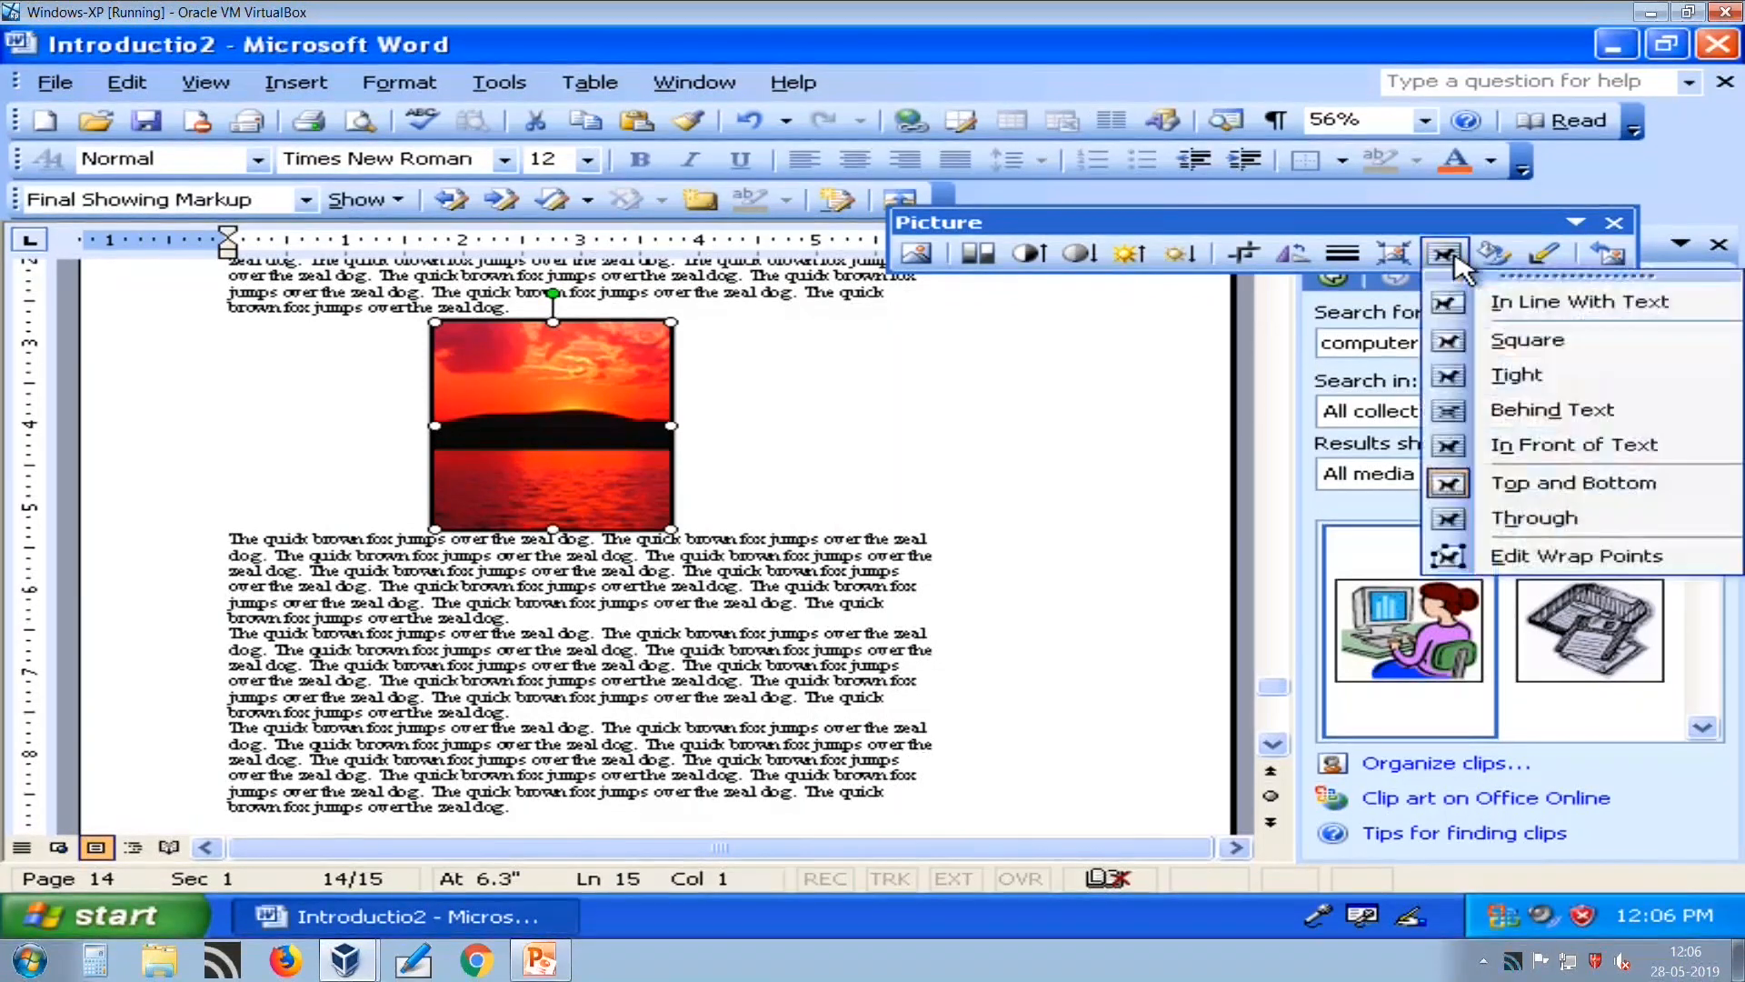
{"action": "left_click", "coordinate": [1497, 520]}
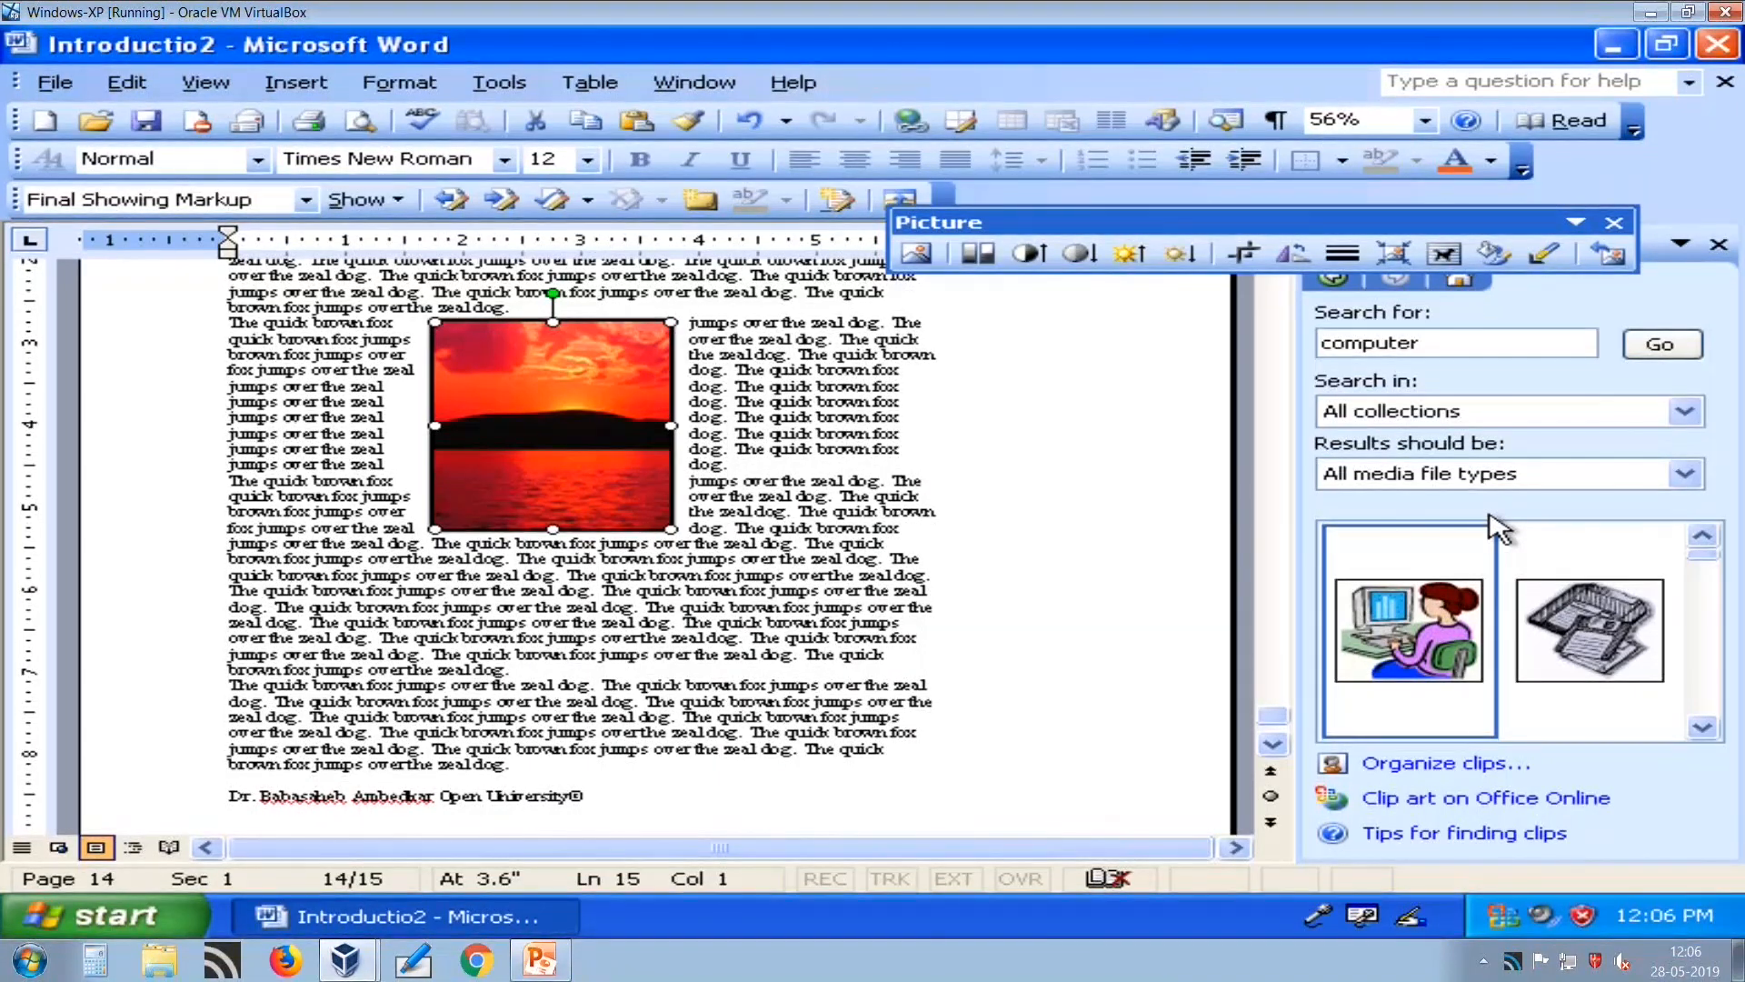
{"action": "left_click", "coordinate": [1445, 253]}
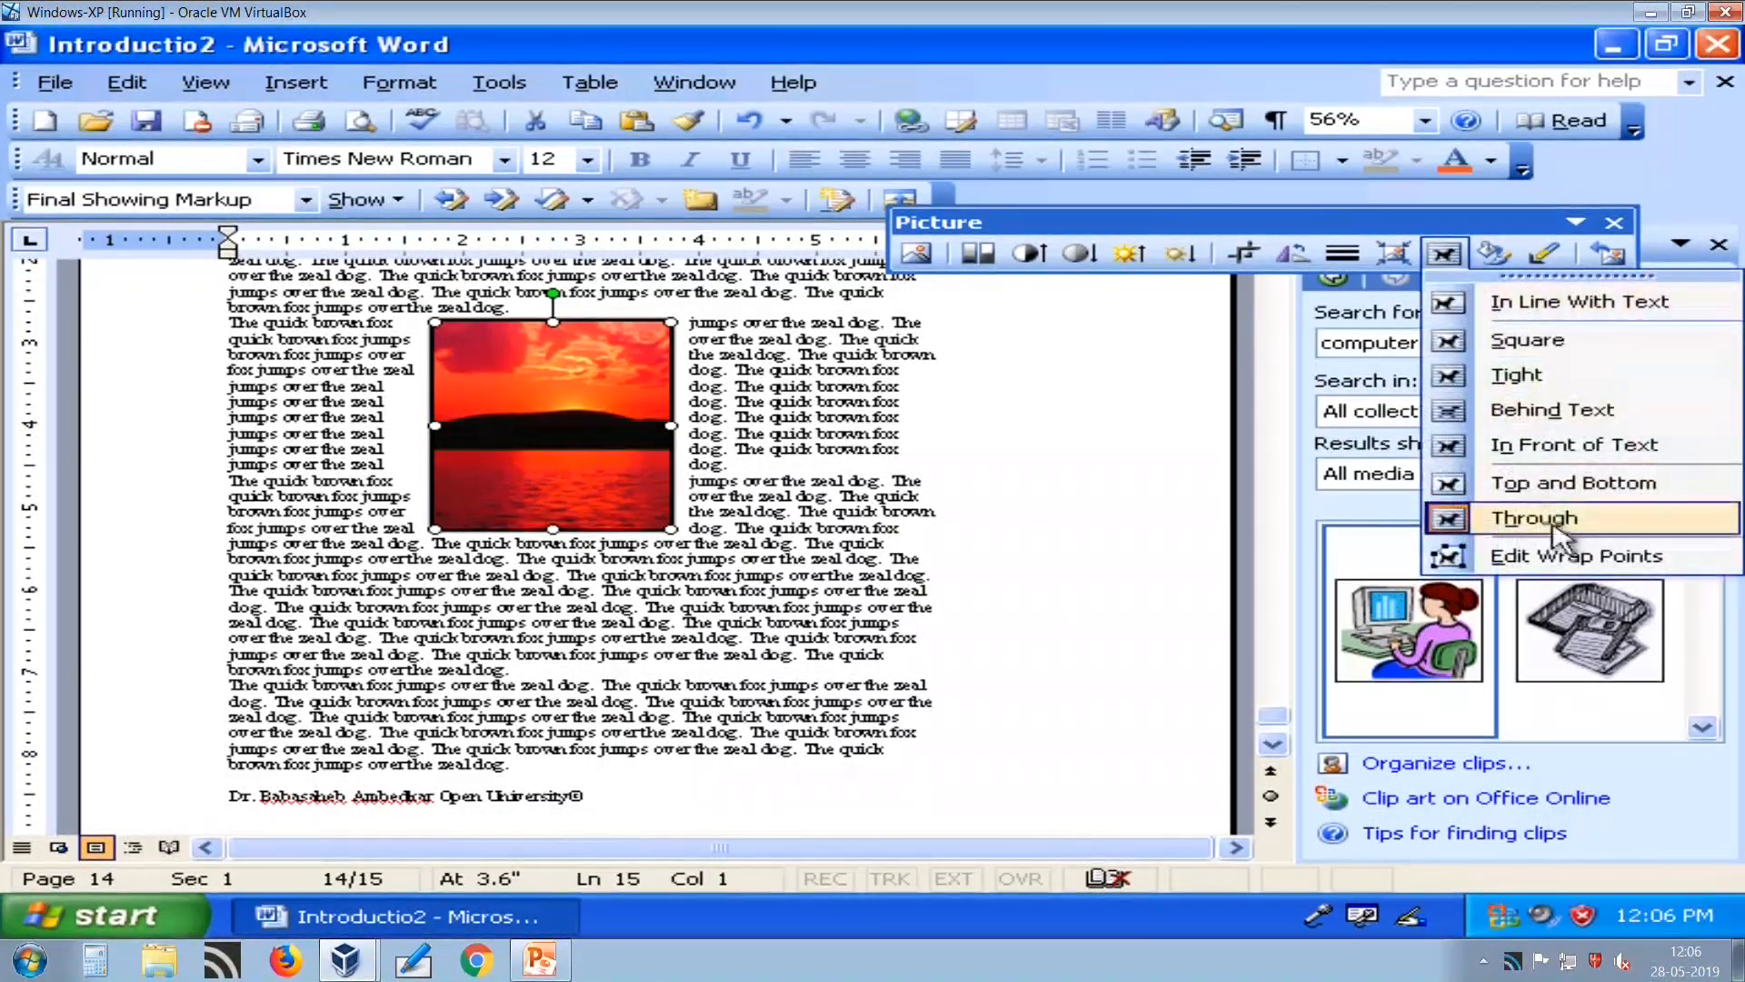
{"action": "left_click", "coordinate": [1581, 557]}
{"action": "left_click", "coordinate": [895, 481]}
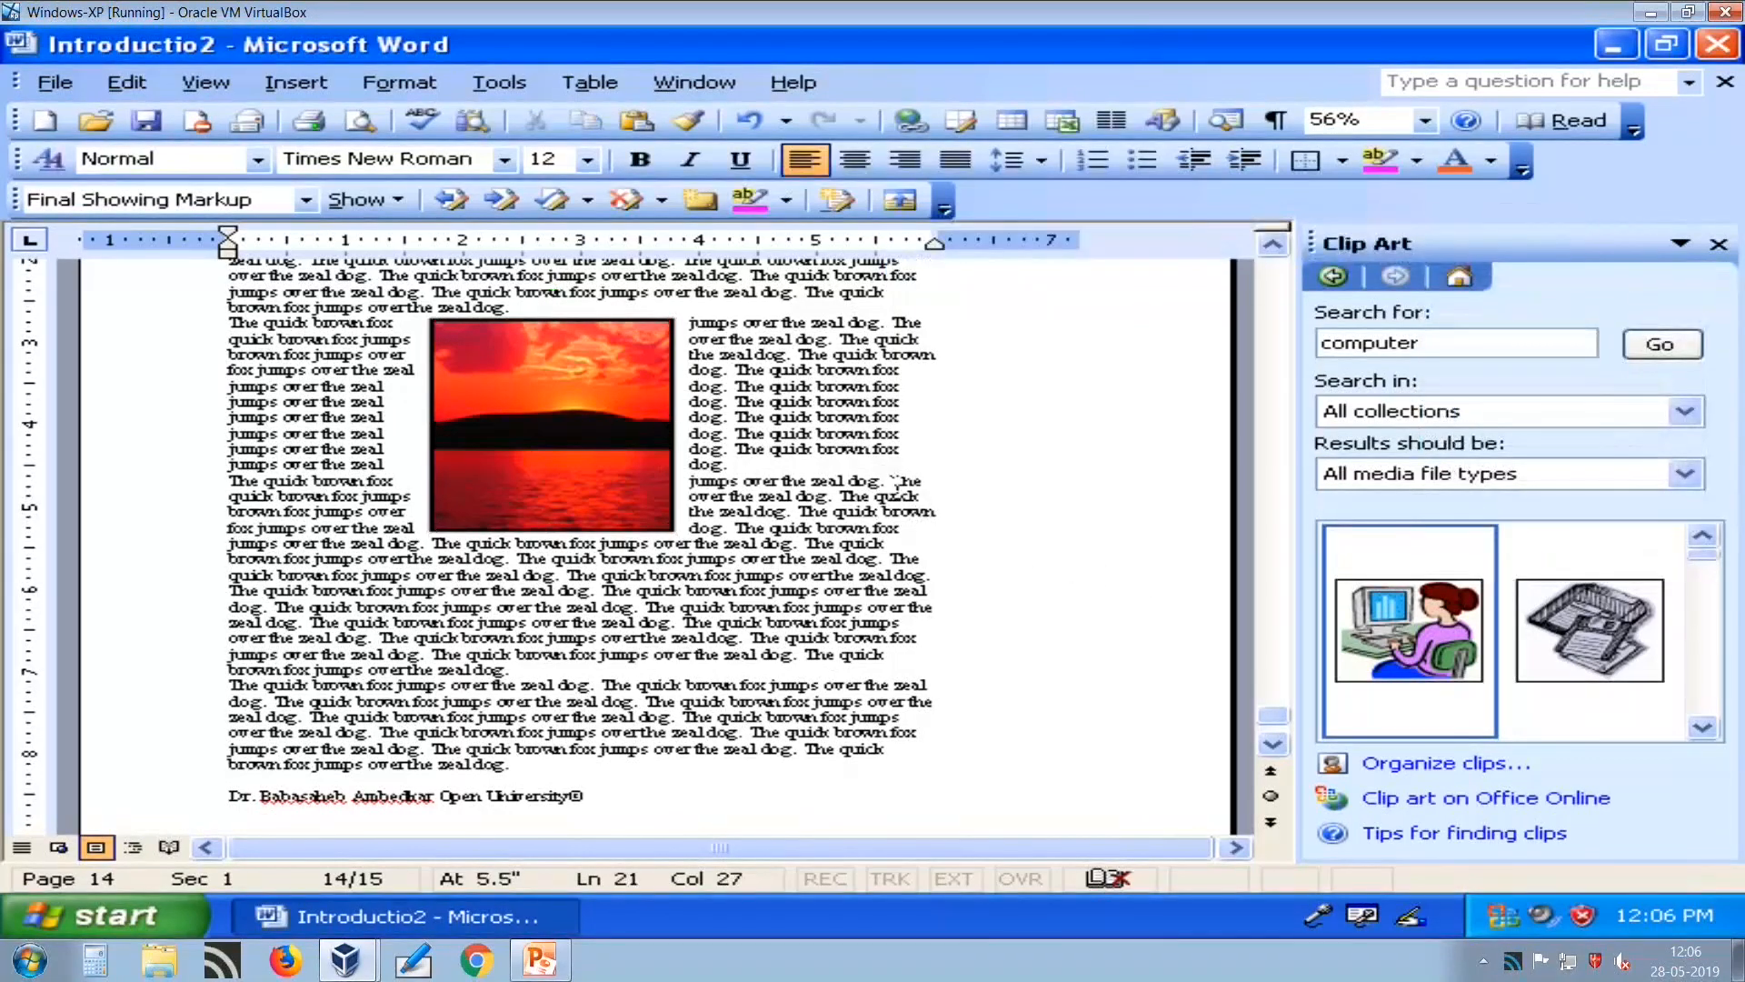
Display the AutoShapes palette for drawing shapes in the report.
{"action": "scroll", "coordinate": [896, 481], "scroll_direction": "up", "scroll_amount": 10}
{"action": "scroll", "coordinate": [897, 488], "scroll_direction": "down", "scroll_amount": 3}
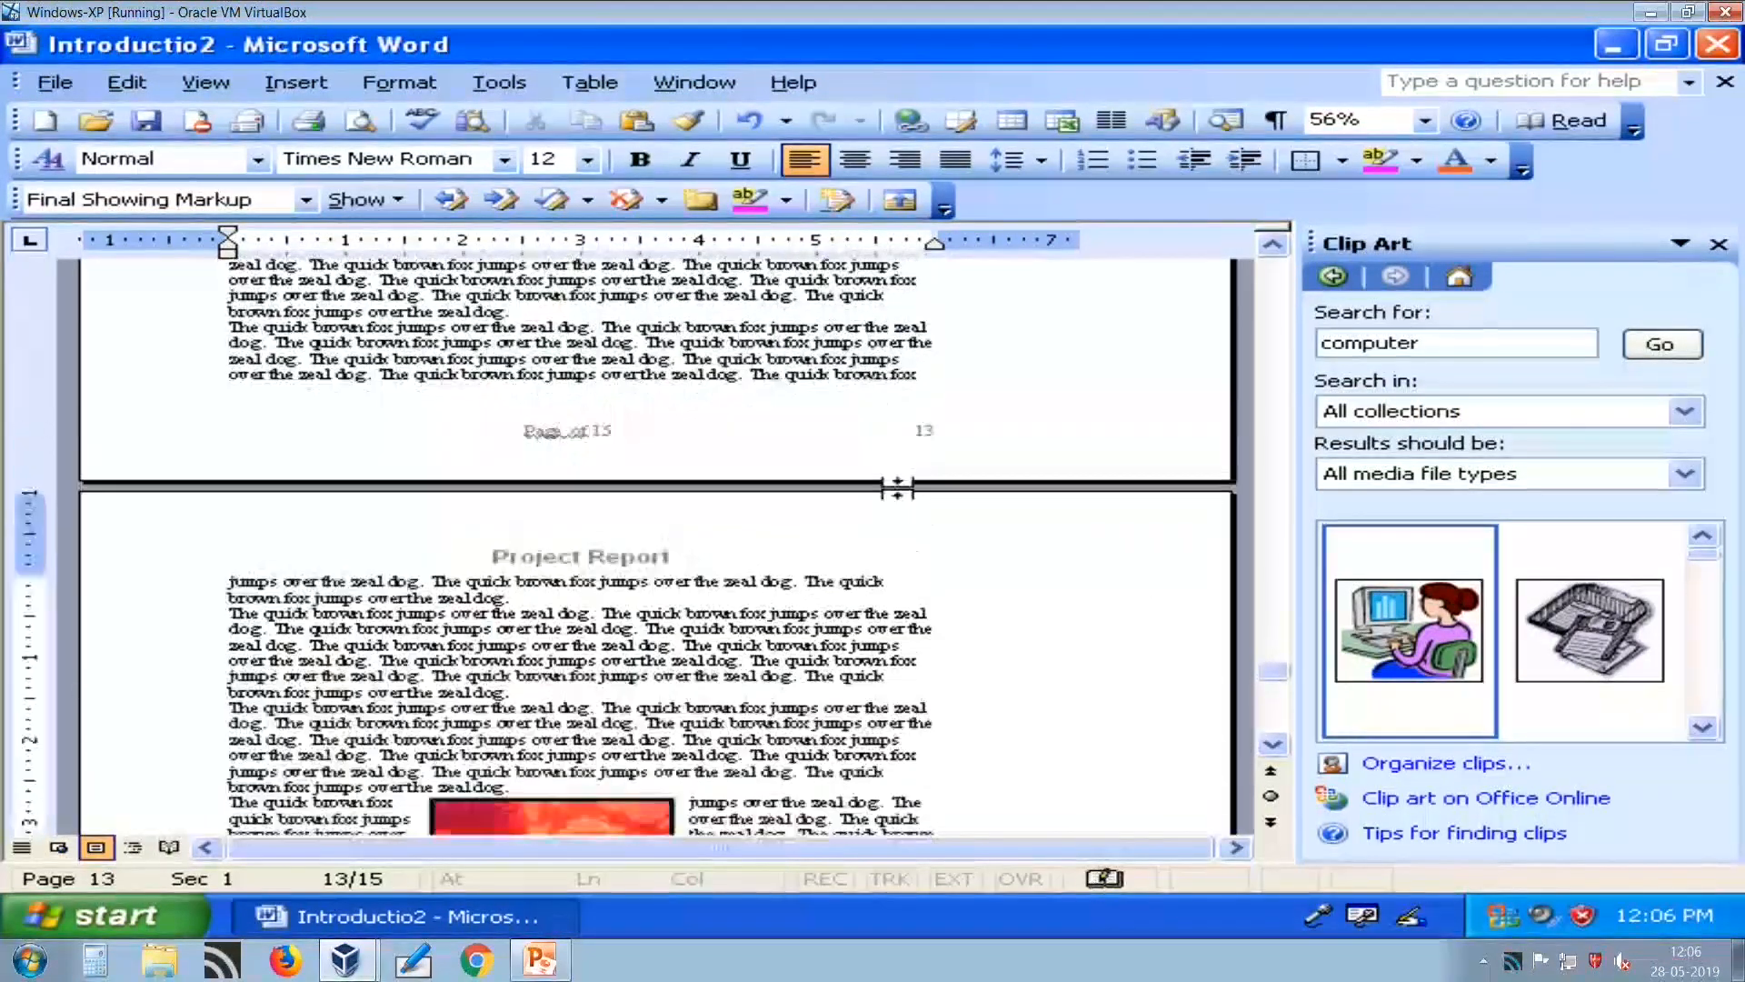
{"action": "left_click", "coordinate": [295, 82]}
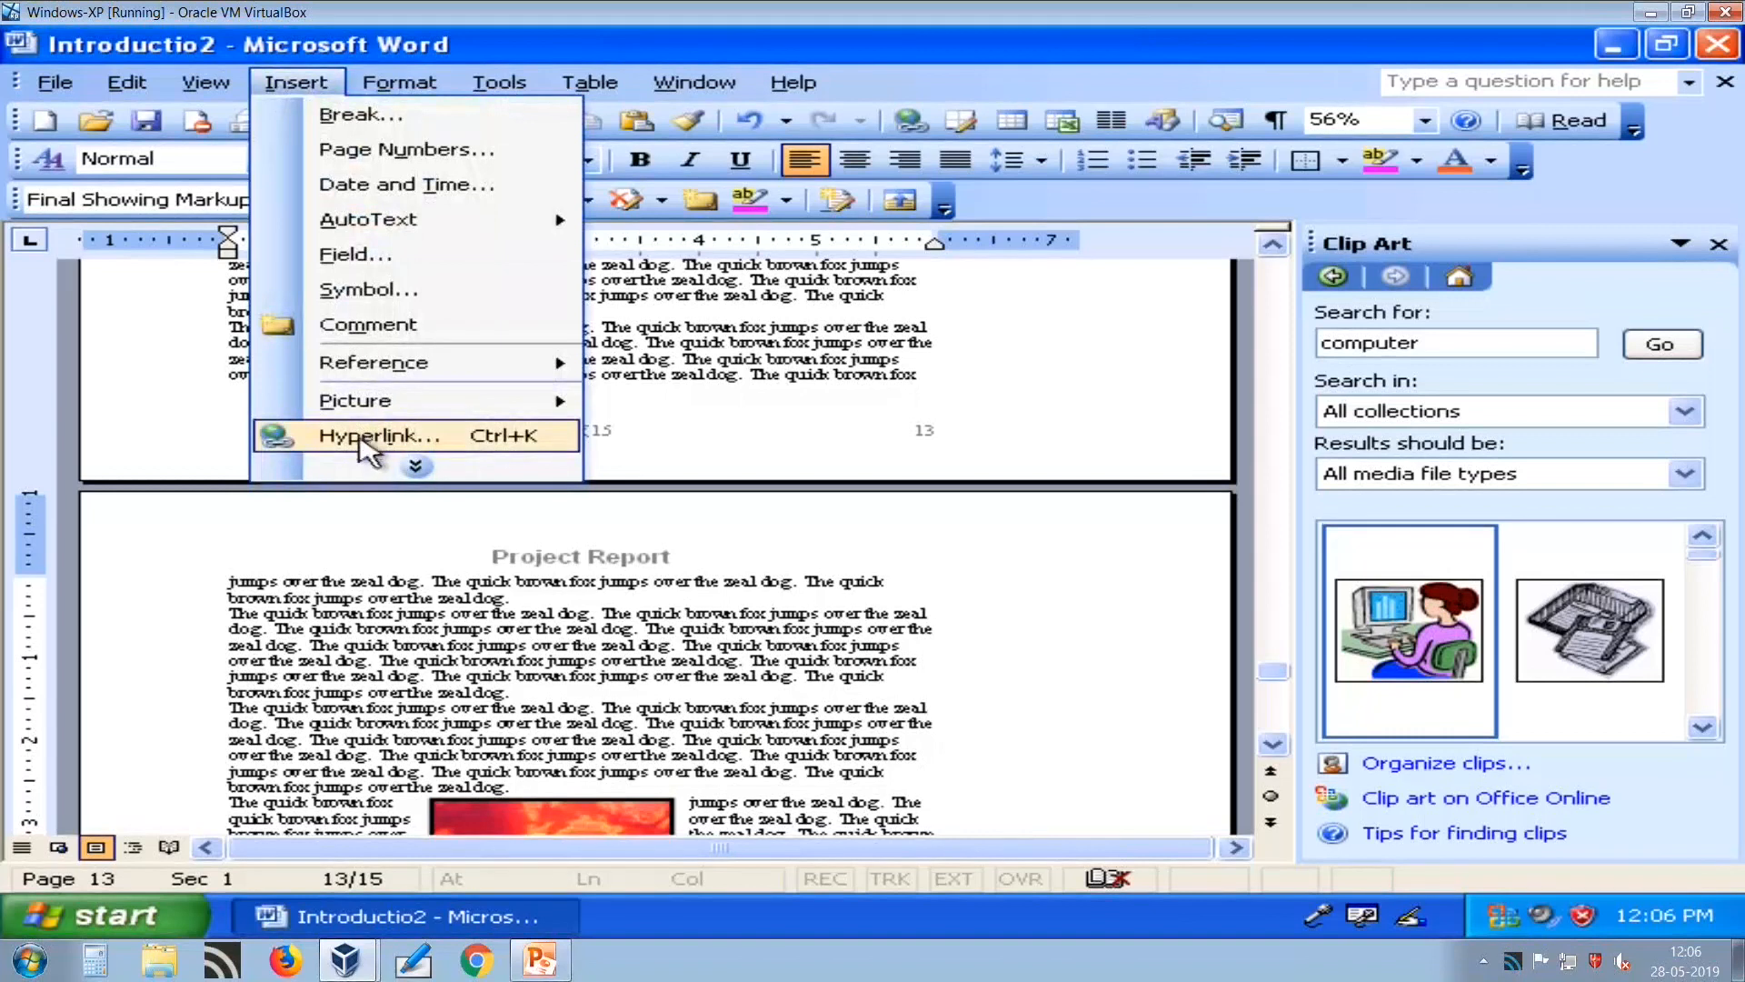
{"action": "left_click", "coordinate": [415, 466]}
{"action": "mouse_move", "coordinate": [504, 444]}
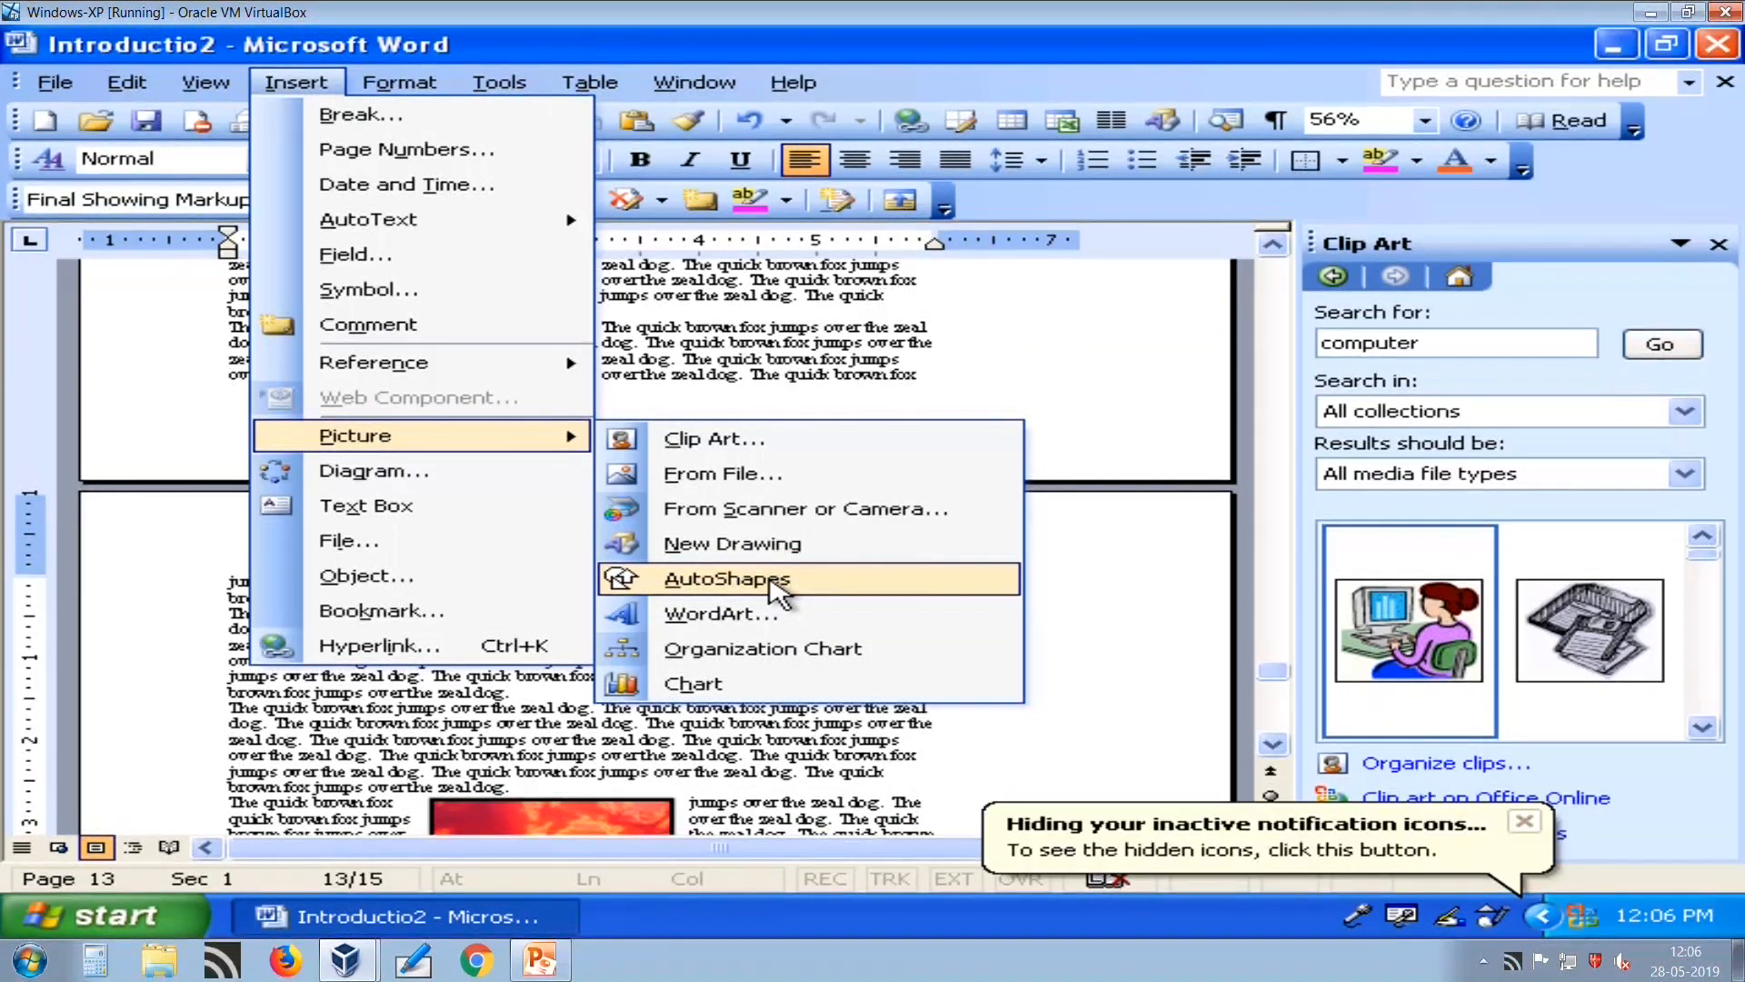
{"action": "left_click", "coordinate": [723, 578]}
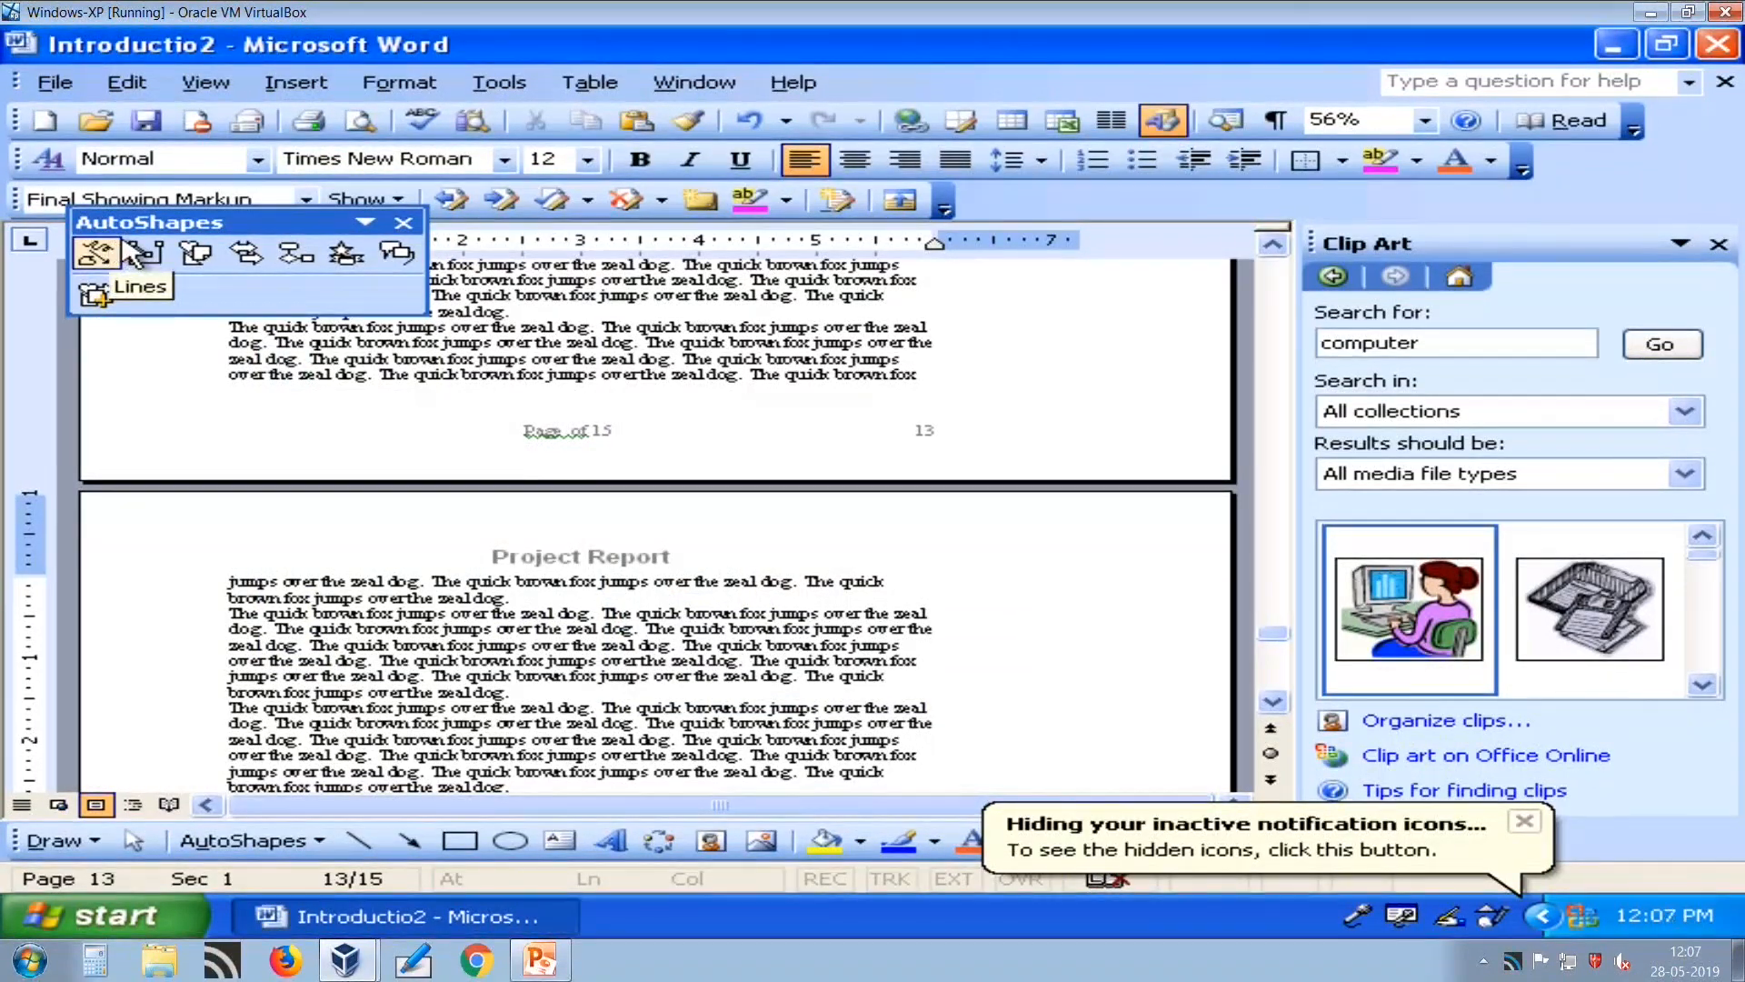
Try a Smiley Face AutoShape in a drawing canvas at the start of a body-text page, and delete the canvas.
{"action": "left_click", "coordinate": [199, 257]}
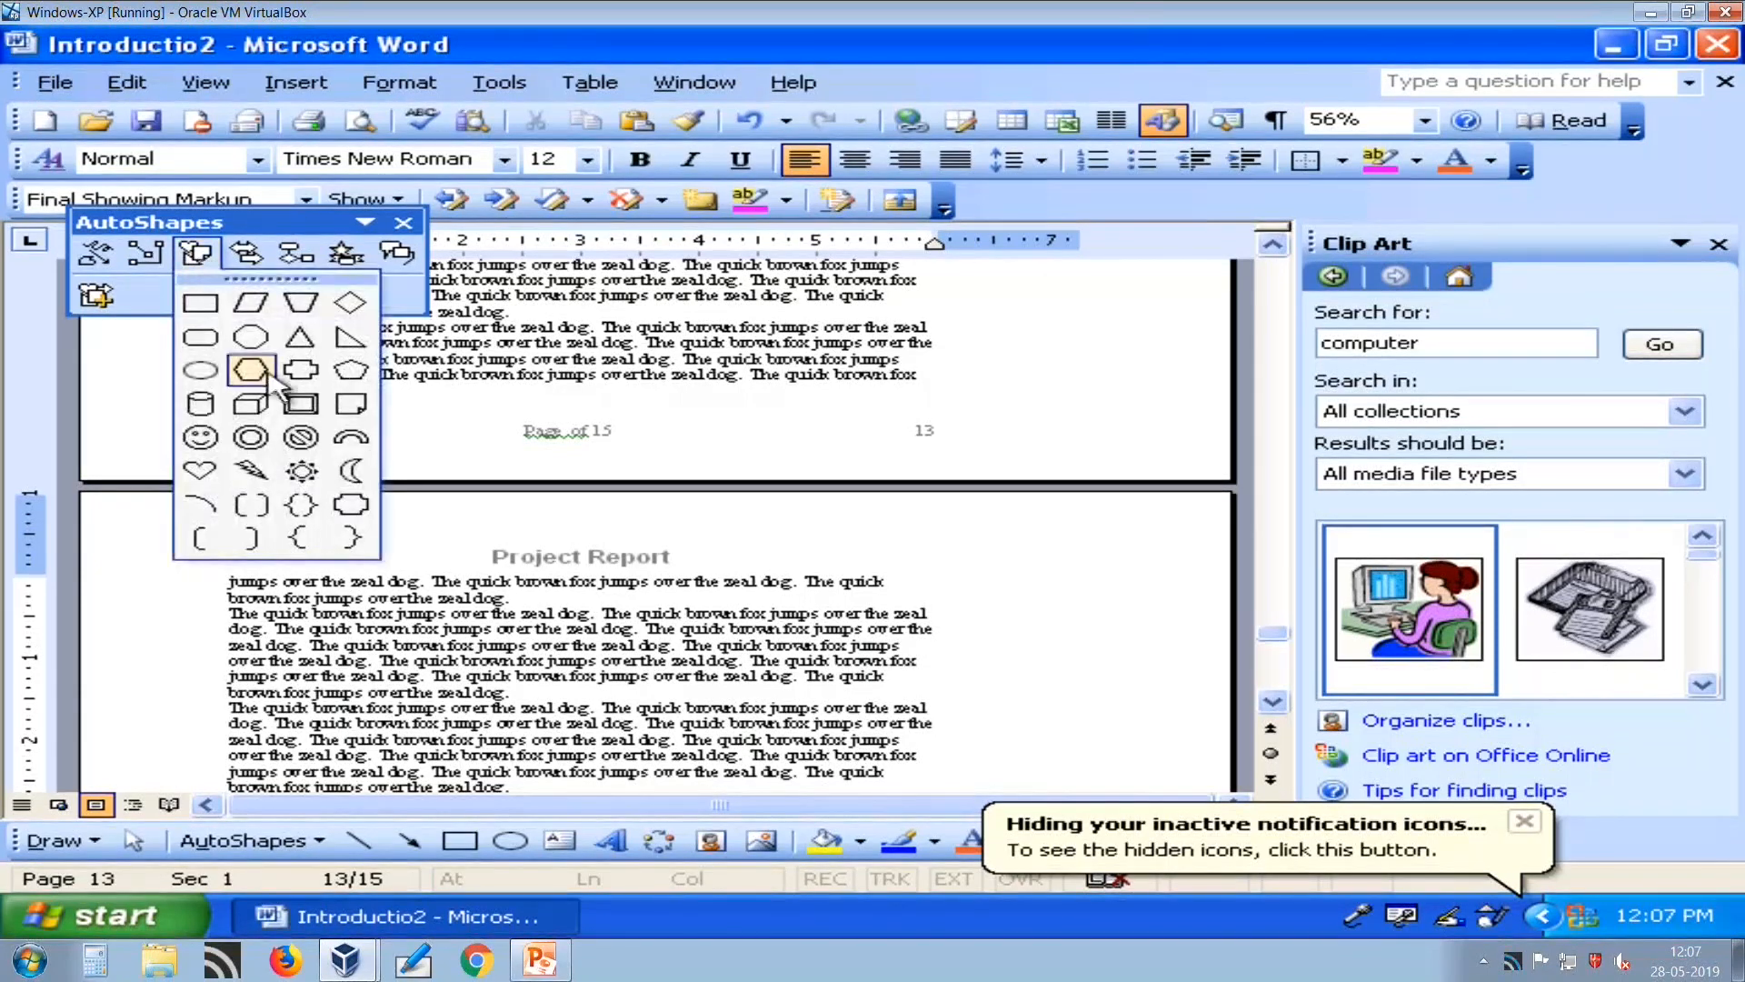
{"action": "left_click", "coordinate": [202, 440]}
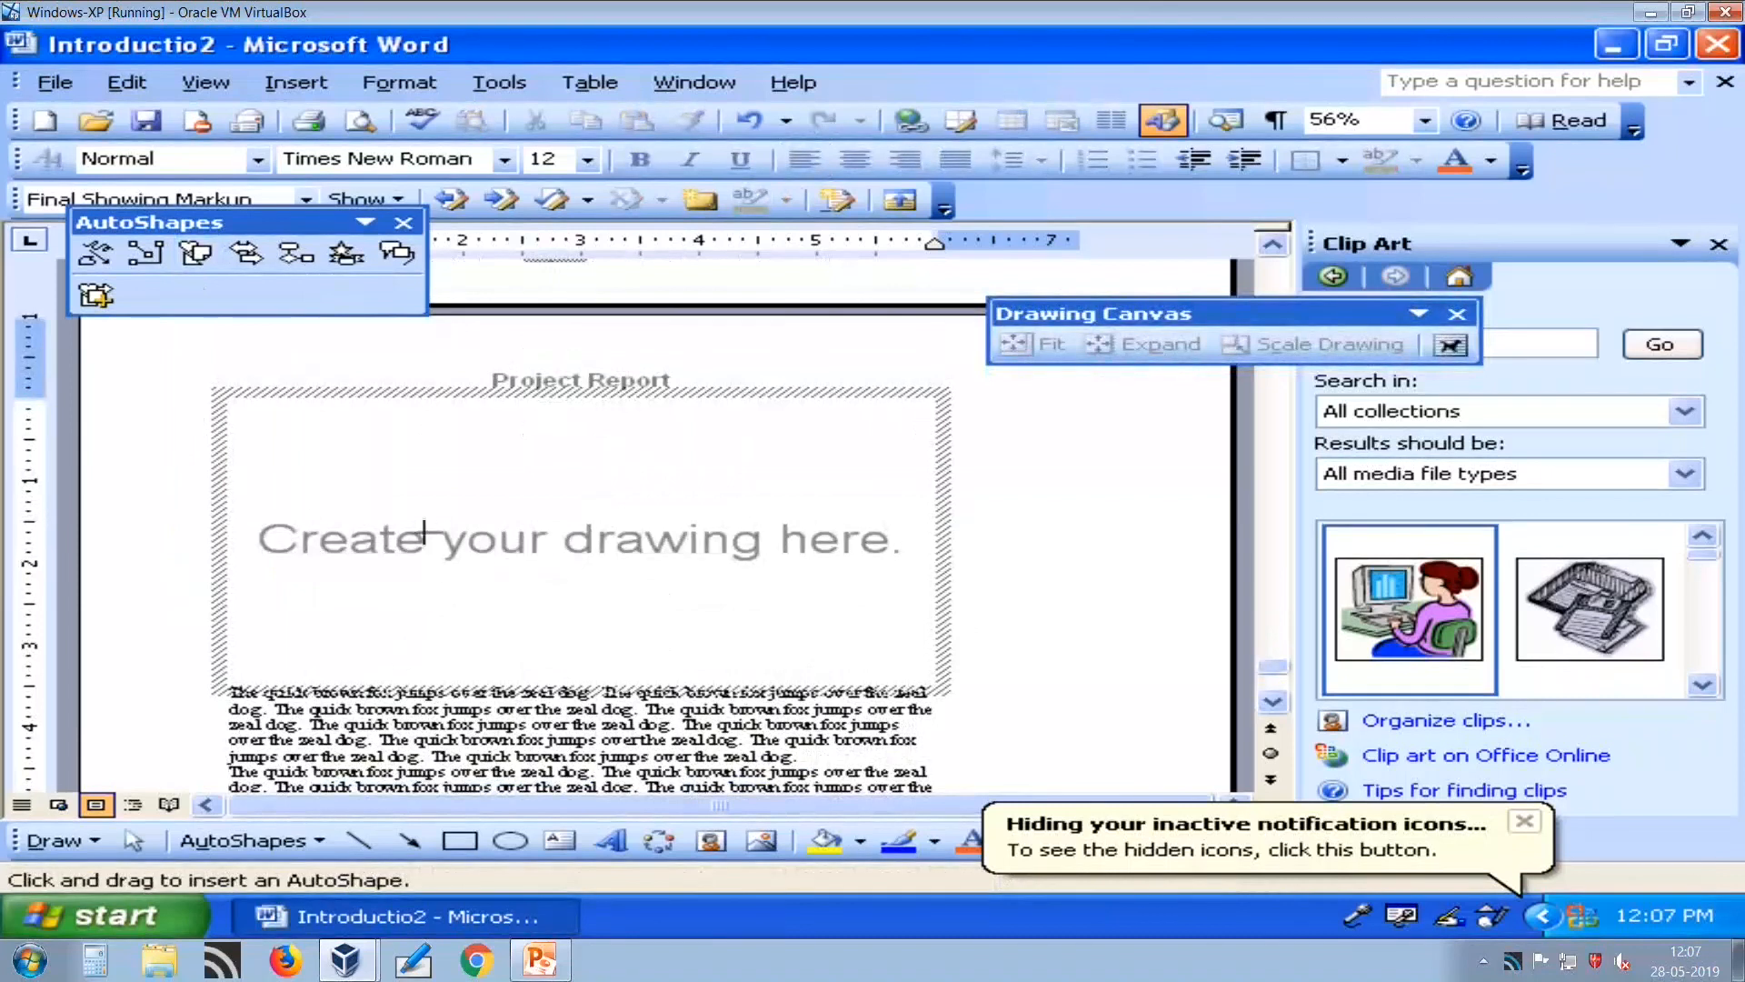
{"action": "mouse_move", "coordinate": [374, 451]}
{"action": "left_mouse_down"}
{"action": "mouse_move", "coordinate": [818, 654]}
{"action": "mouse_move", "coordinate": [743, 682]}
{"action": "left_mouse_up"}
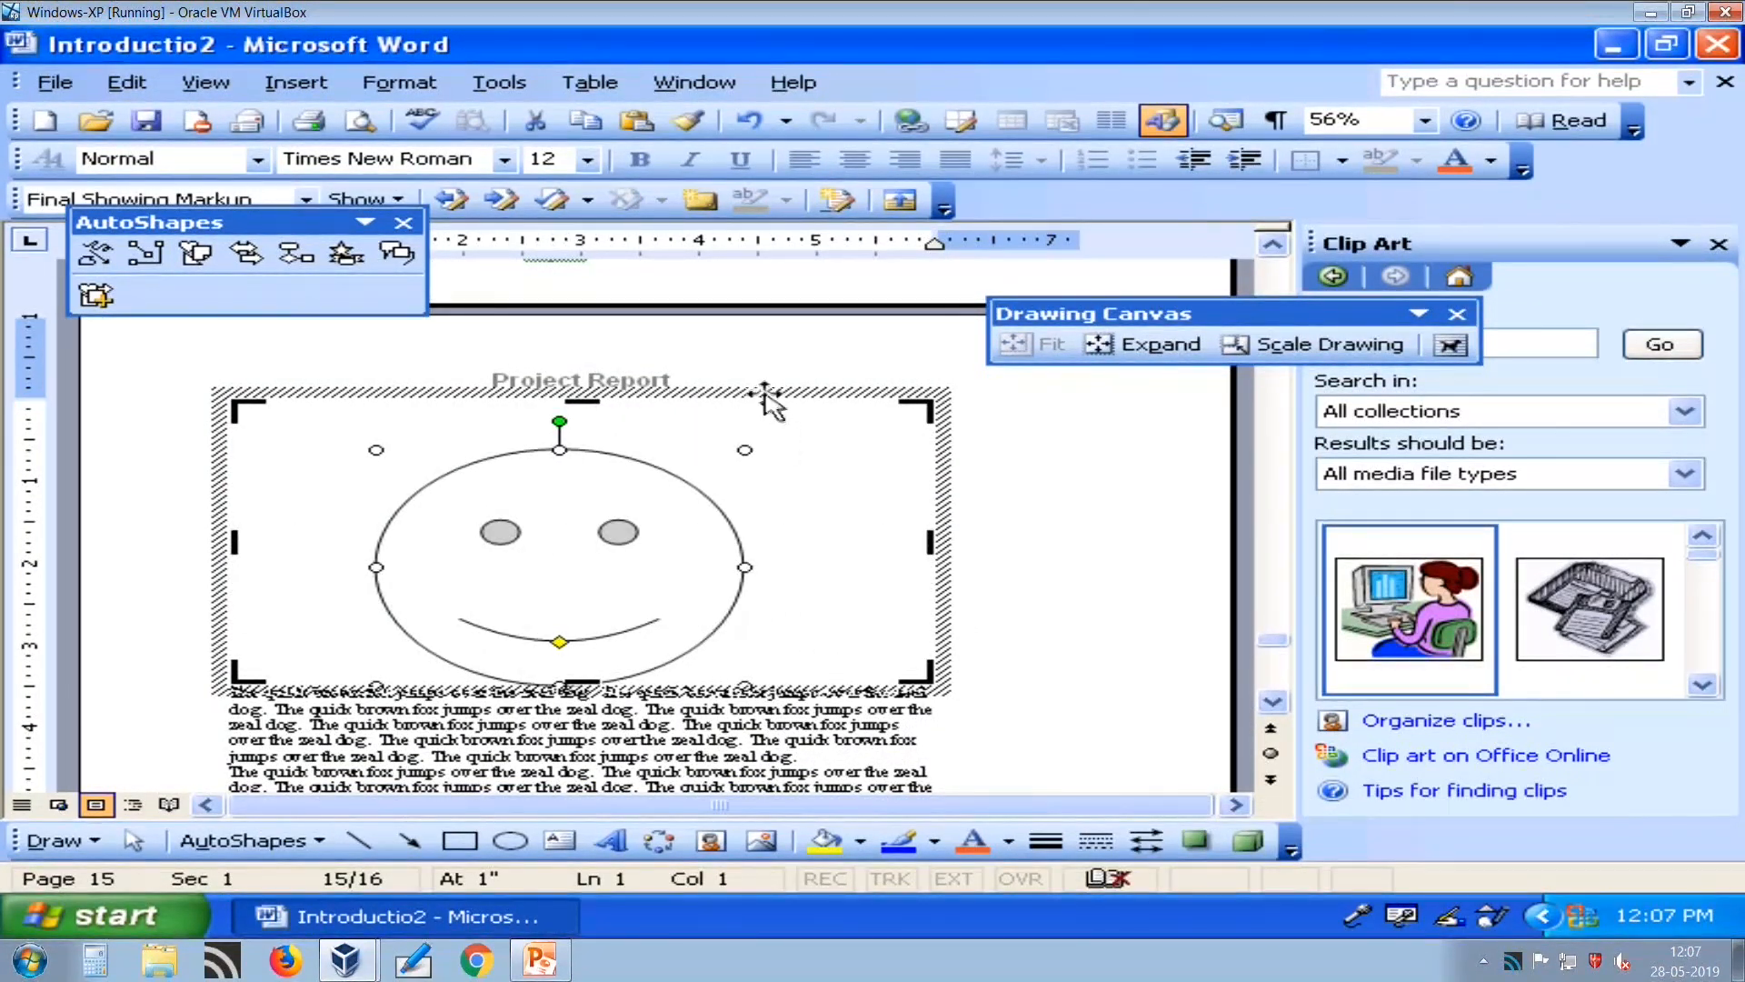
{"action": "mouse_move", "coordinate": [760, 390]}
{"action": "left_mouse_down"}
{"action": "mouse_move", "coordinate": [854, 745]}
{"action": "mouse_move", "coordinate": [794, 927]}
{"action": "mouse_move", "coordinate": [859, 702]}
{"action": "mouse_move", "coordinate": [847, 822]}
{"action": "mouse_move", "coordinate": [860, 639]}
{"action": "left_mouse_up"}
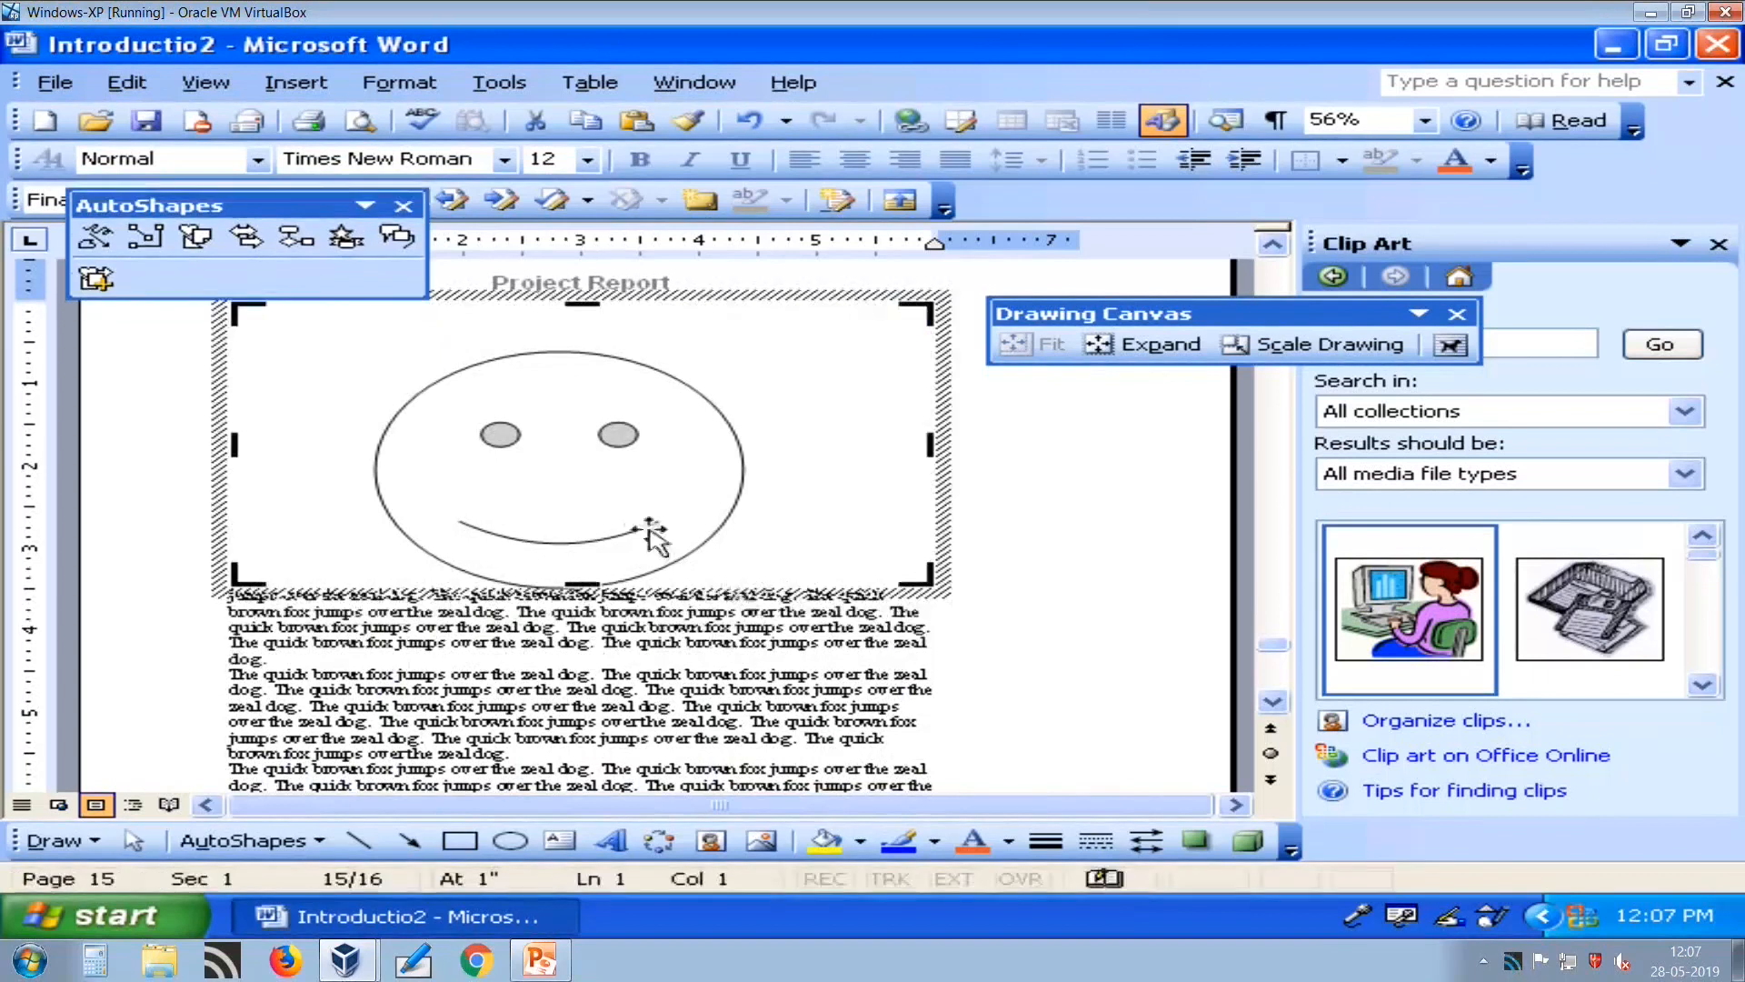
{"action": "left_click", "coordinate": [603, 483]}
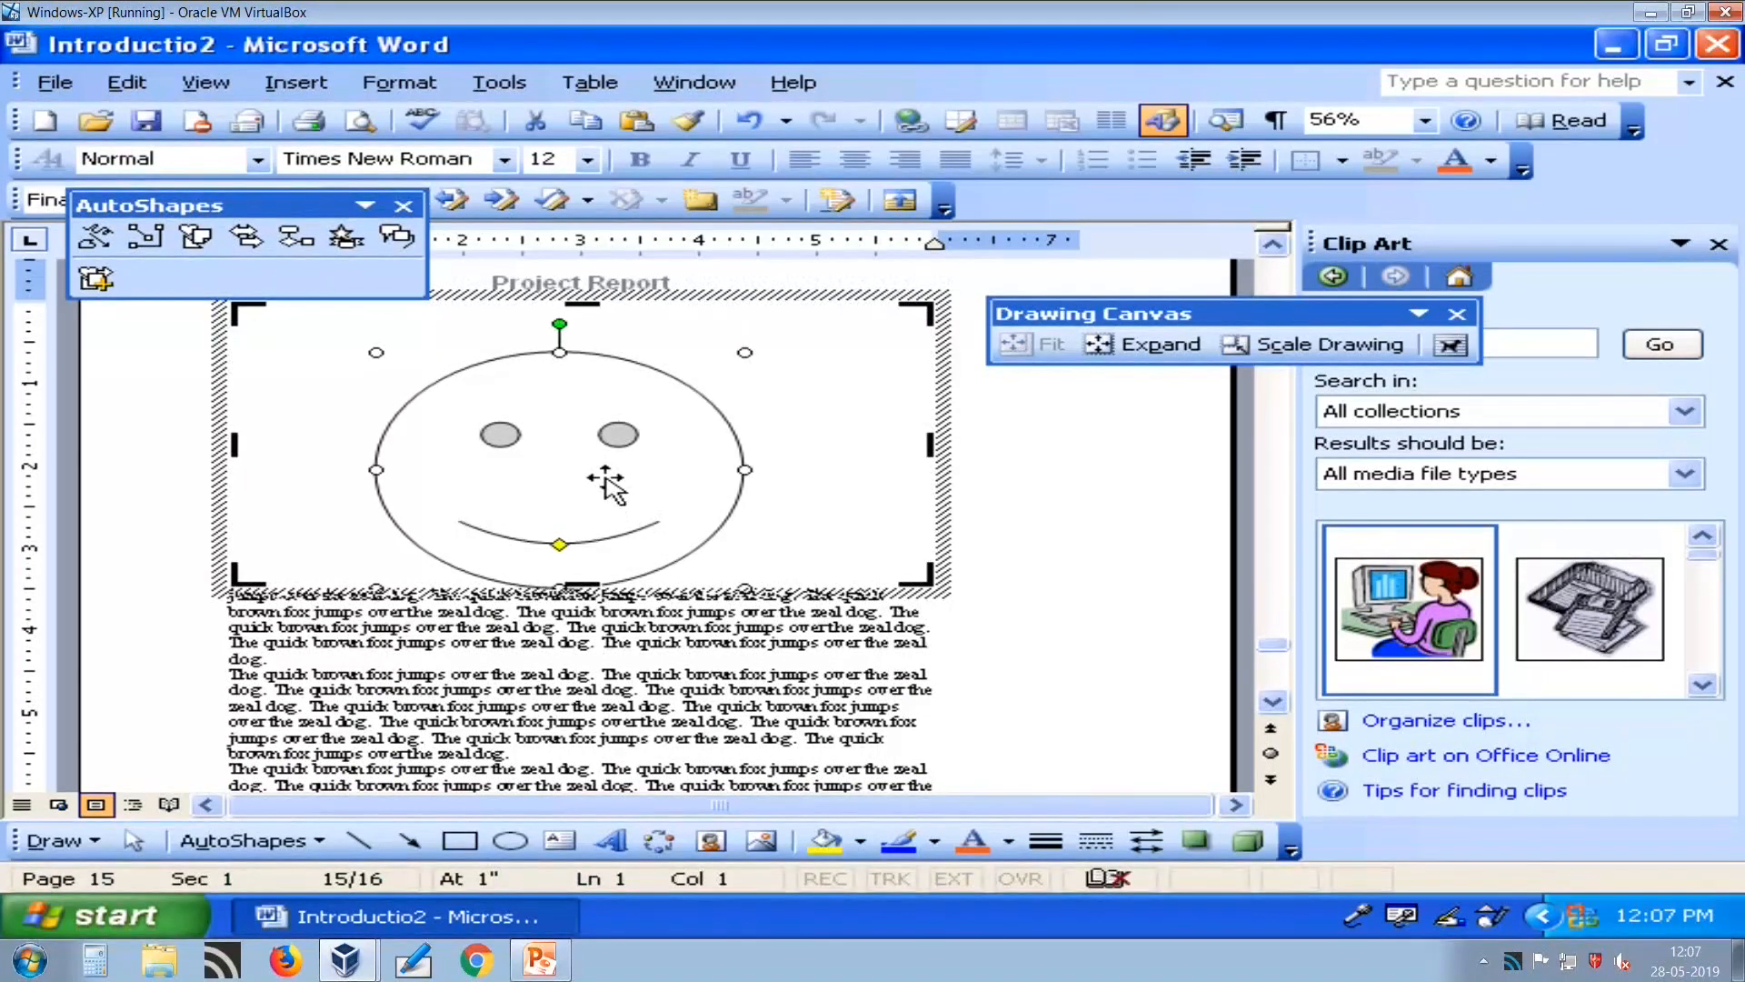
{"action": "left_click", "coordinate": [814, 297]}
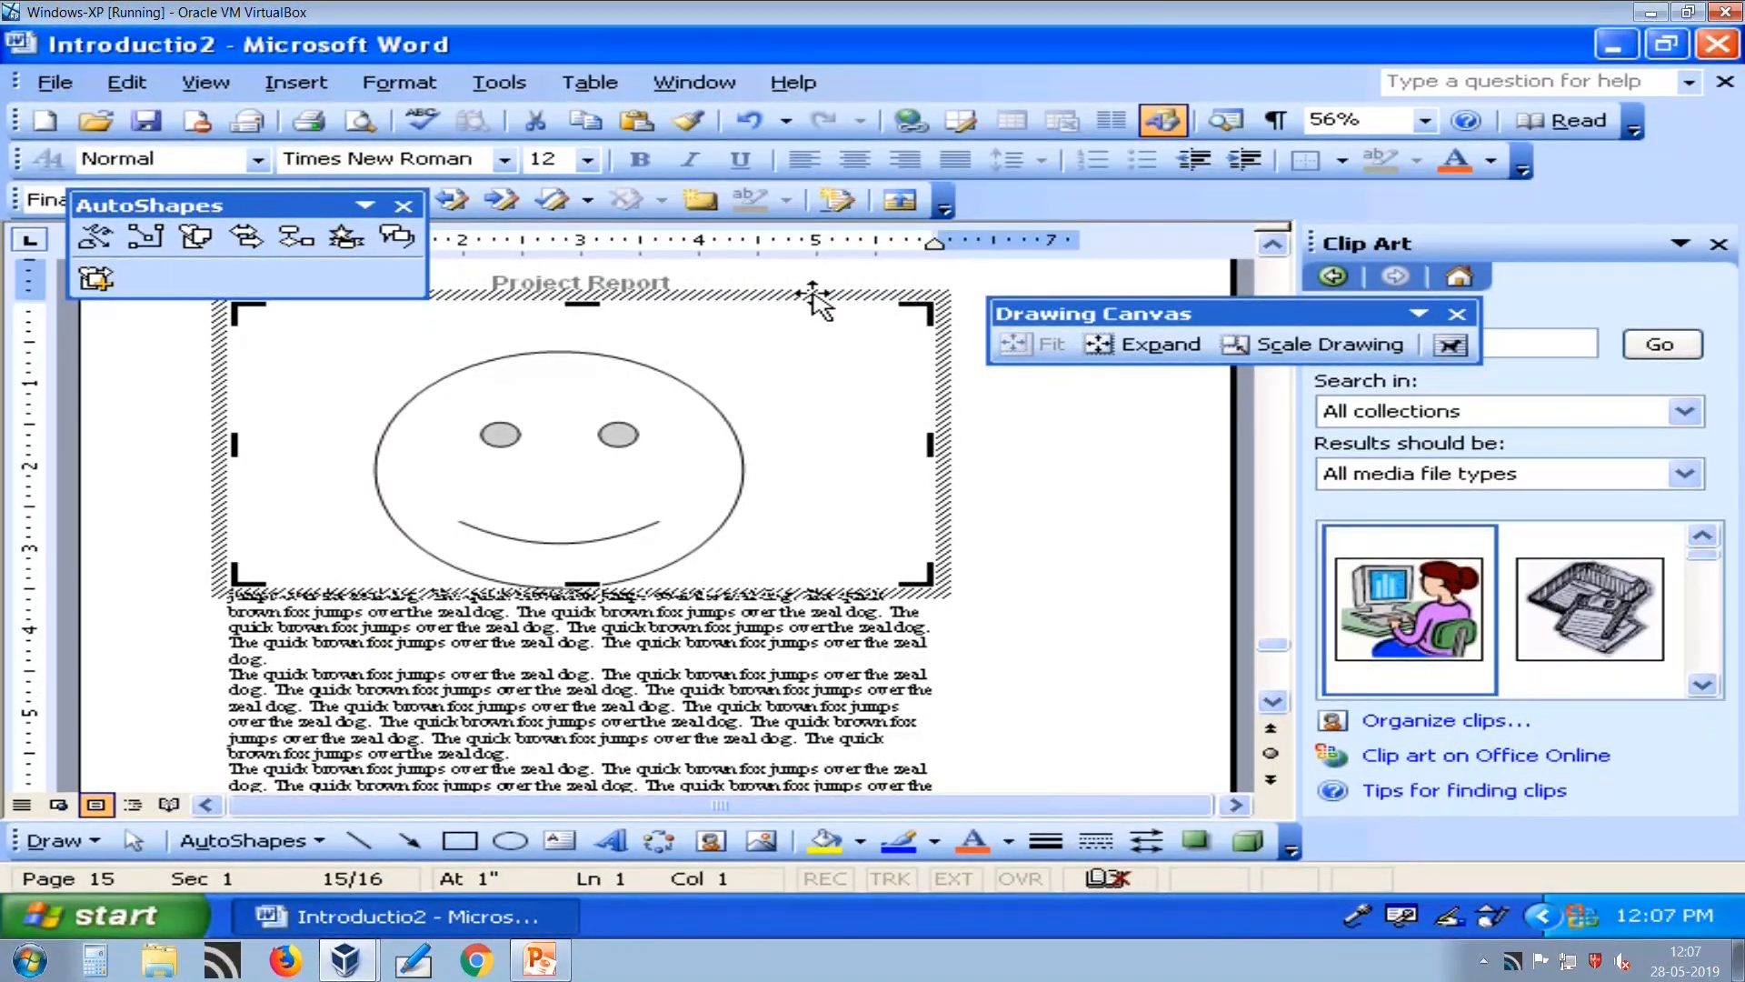
{"action": "key", "text": "Delete"}
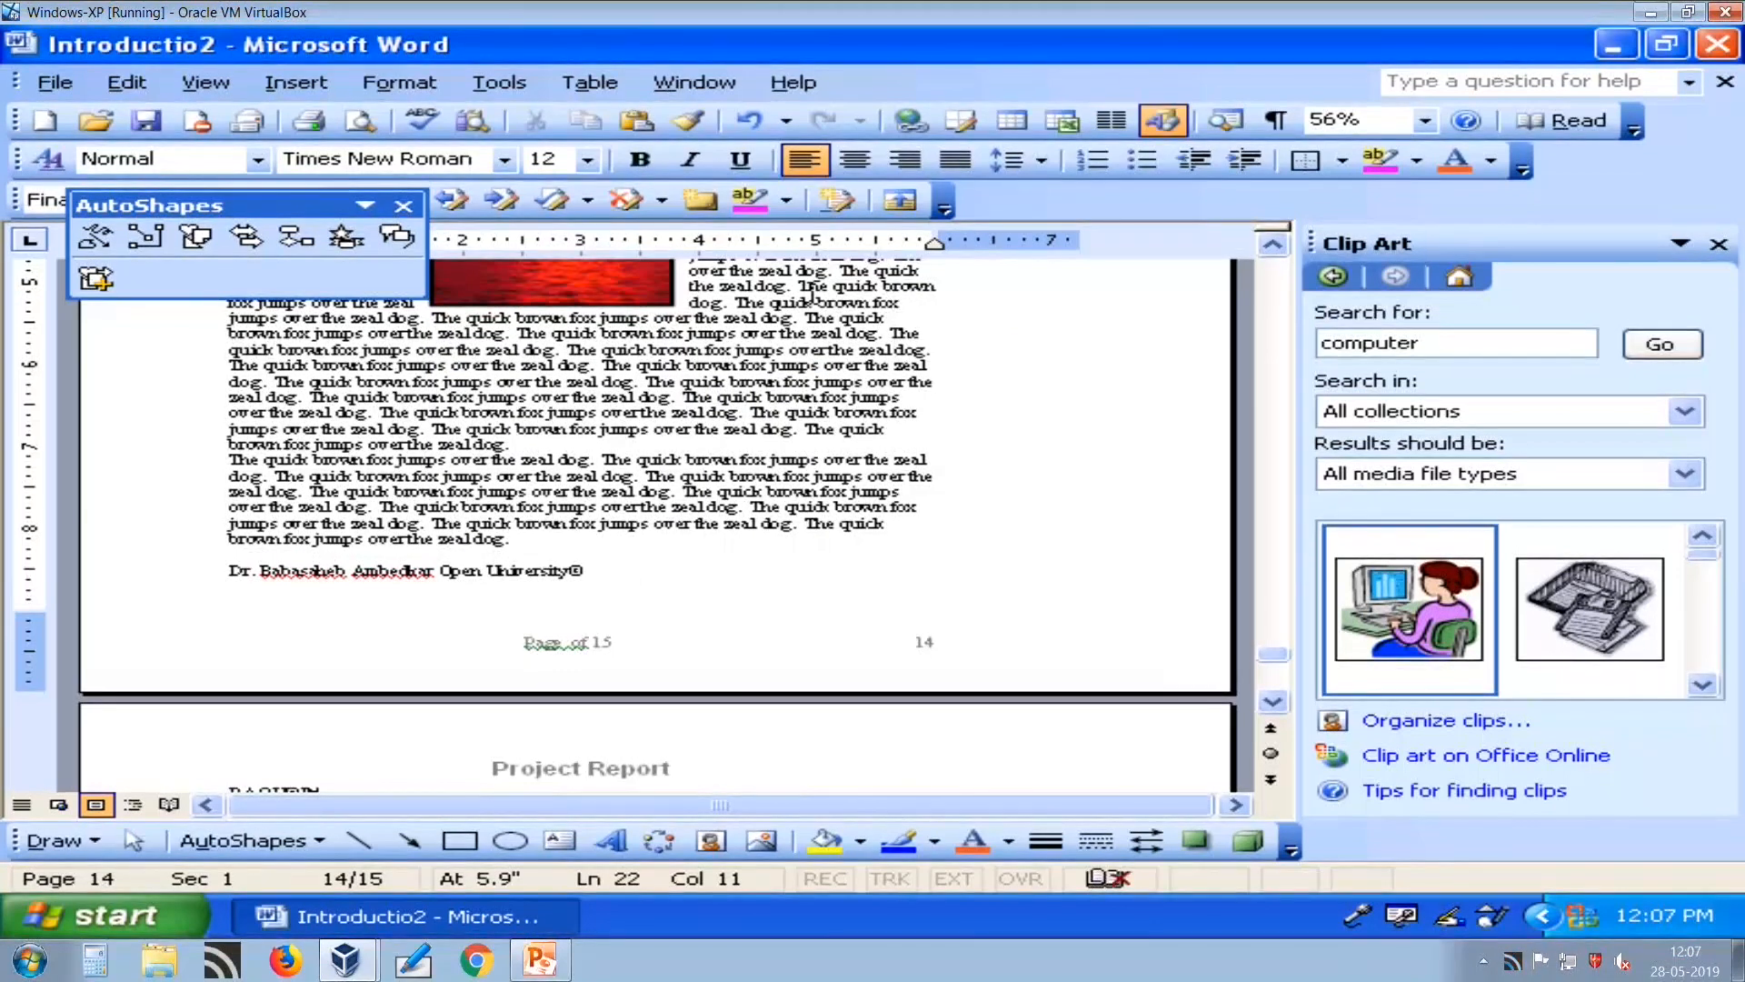
Draw a Smiley Face AutoShape in a drawing canvas at the end of the document, below the Figure 1 caption.
{"action": "key", "text": "ctrl+End"}
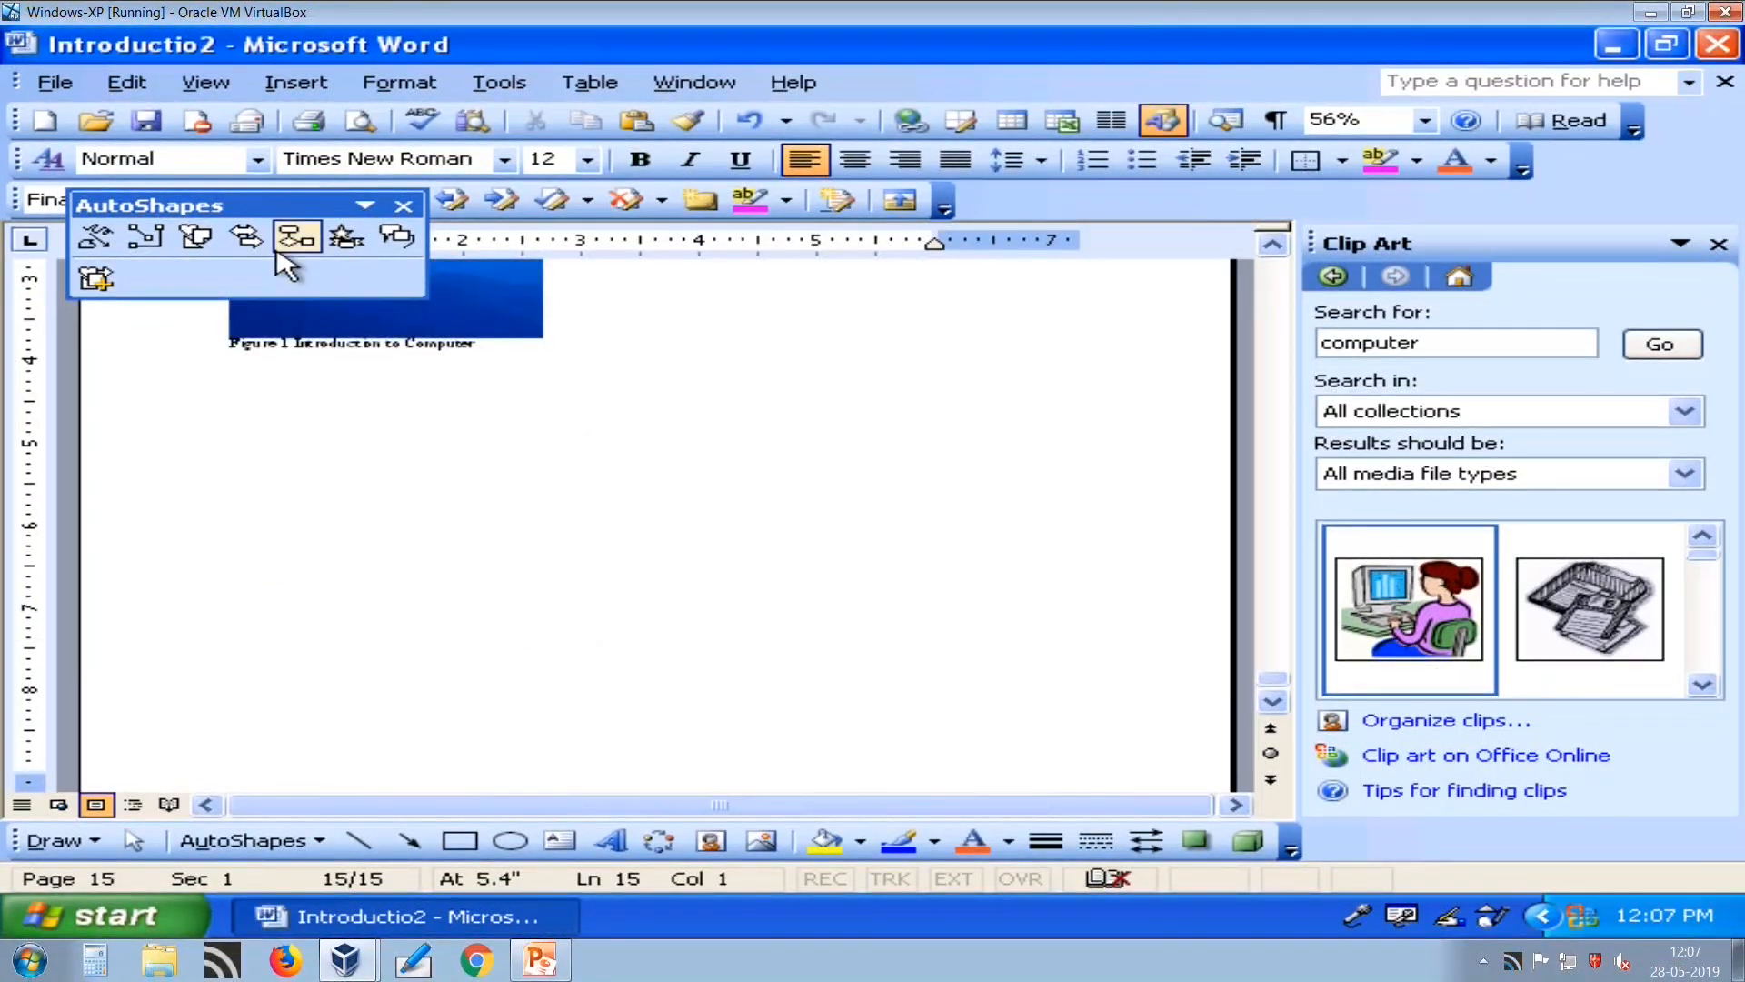
{"action": "left_click", "coordinate": [195, 237]}
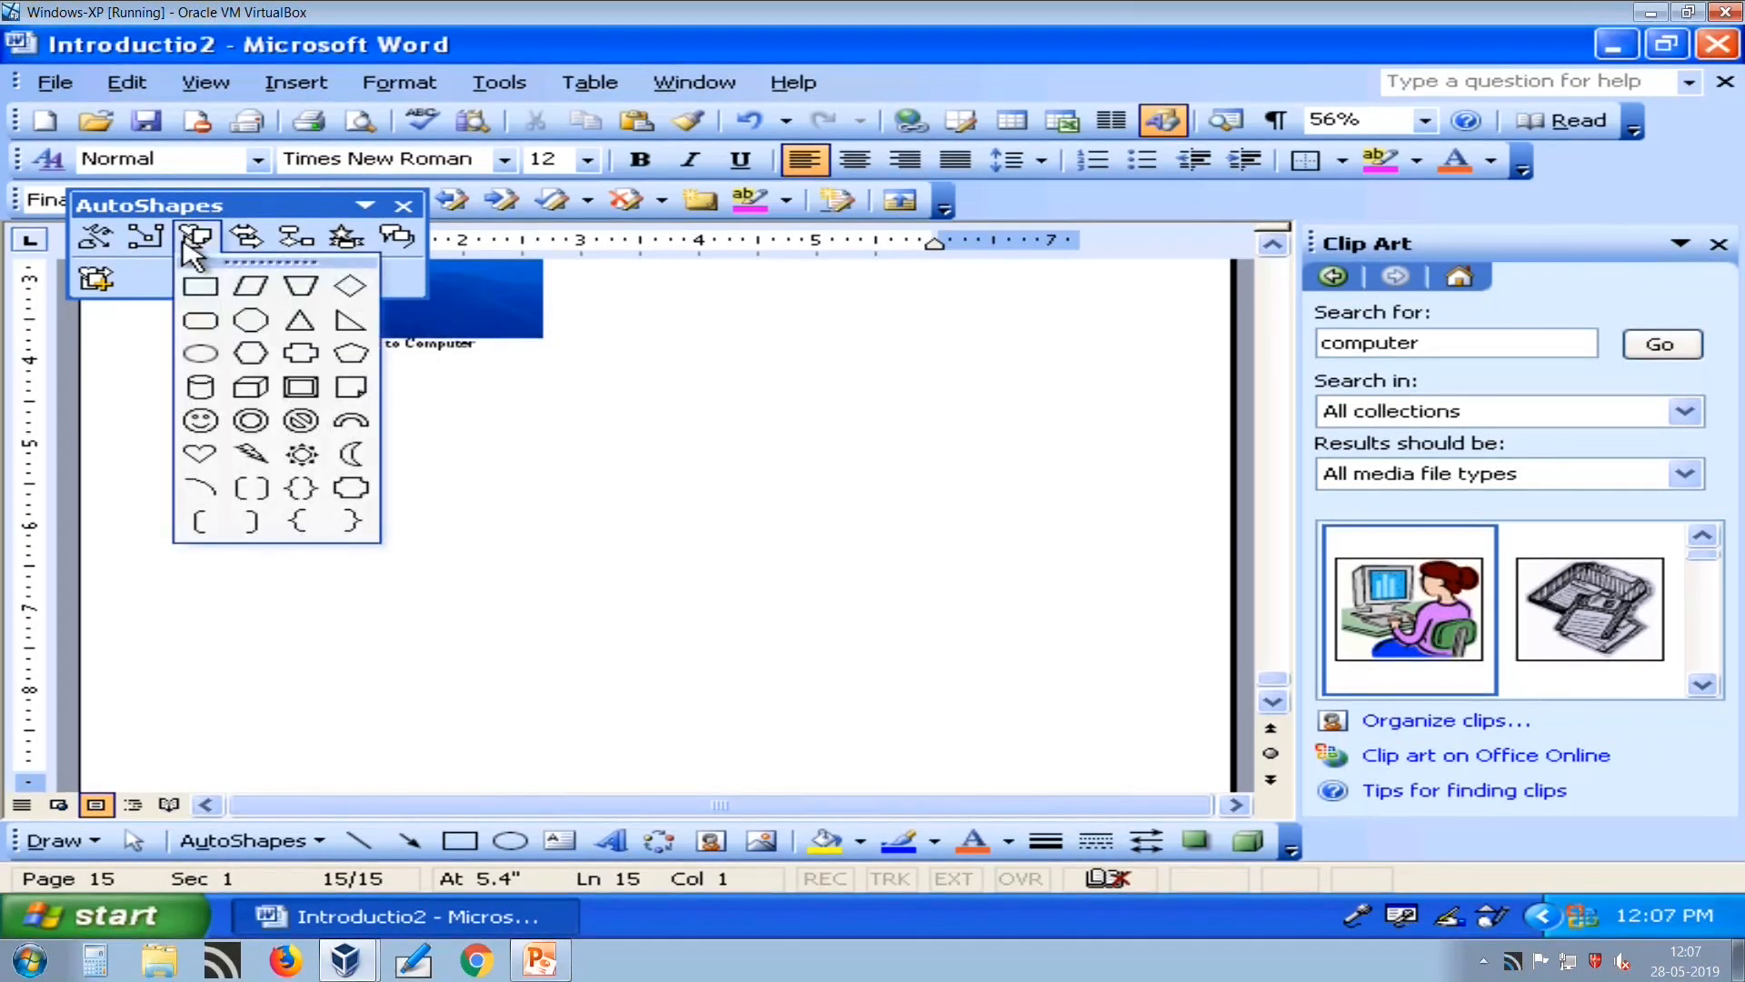
{"action": "left_click", "coordinate": [198, 425]}
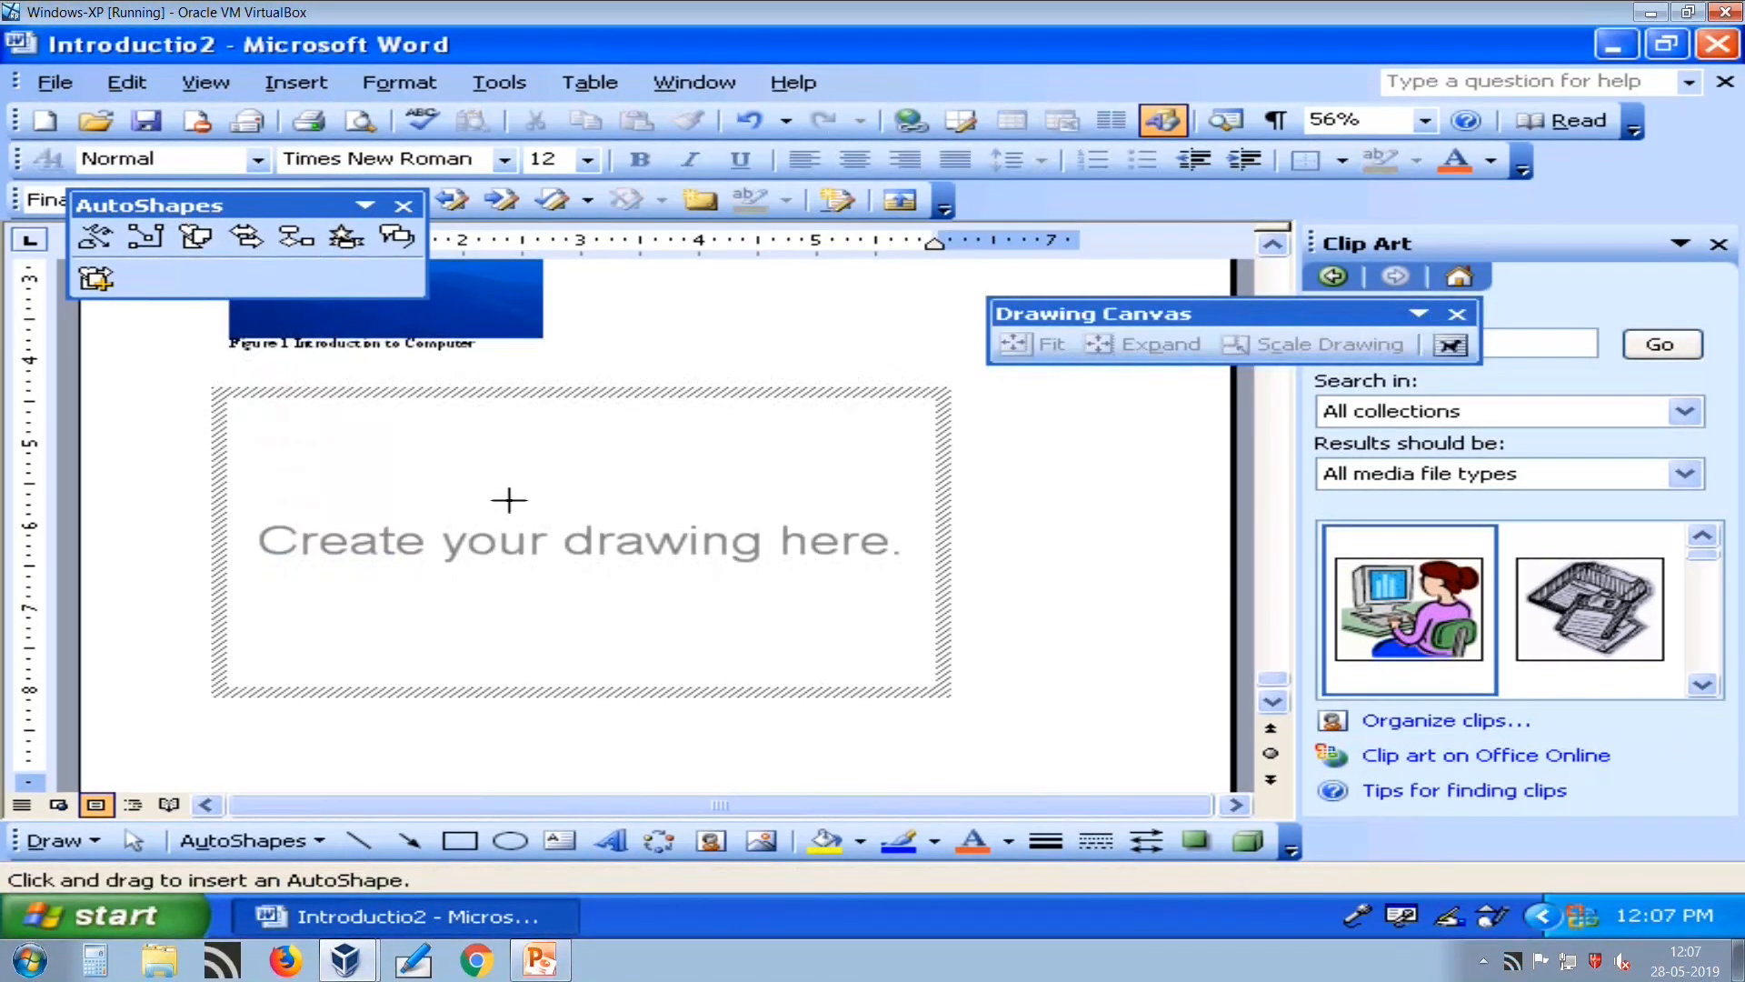
{"action": "mouse_move", "coordinate": [389, 407]}
{"action": "left_mouse_down"}
{"action": "mouse_move", "coordinate": [655, 612]}
{"action": "mouse_move", "coordinate": [698, 688]}
{"action": "left_mouse_up"}
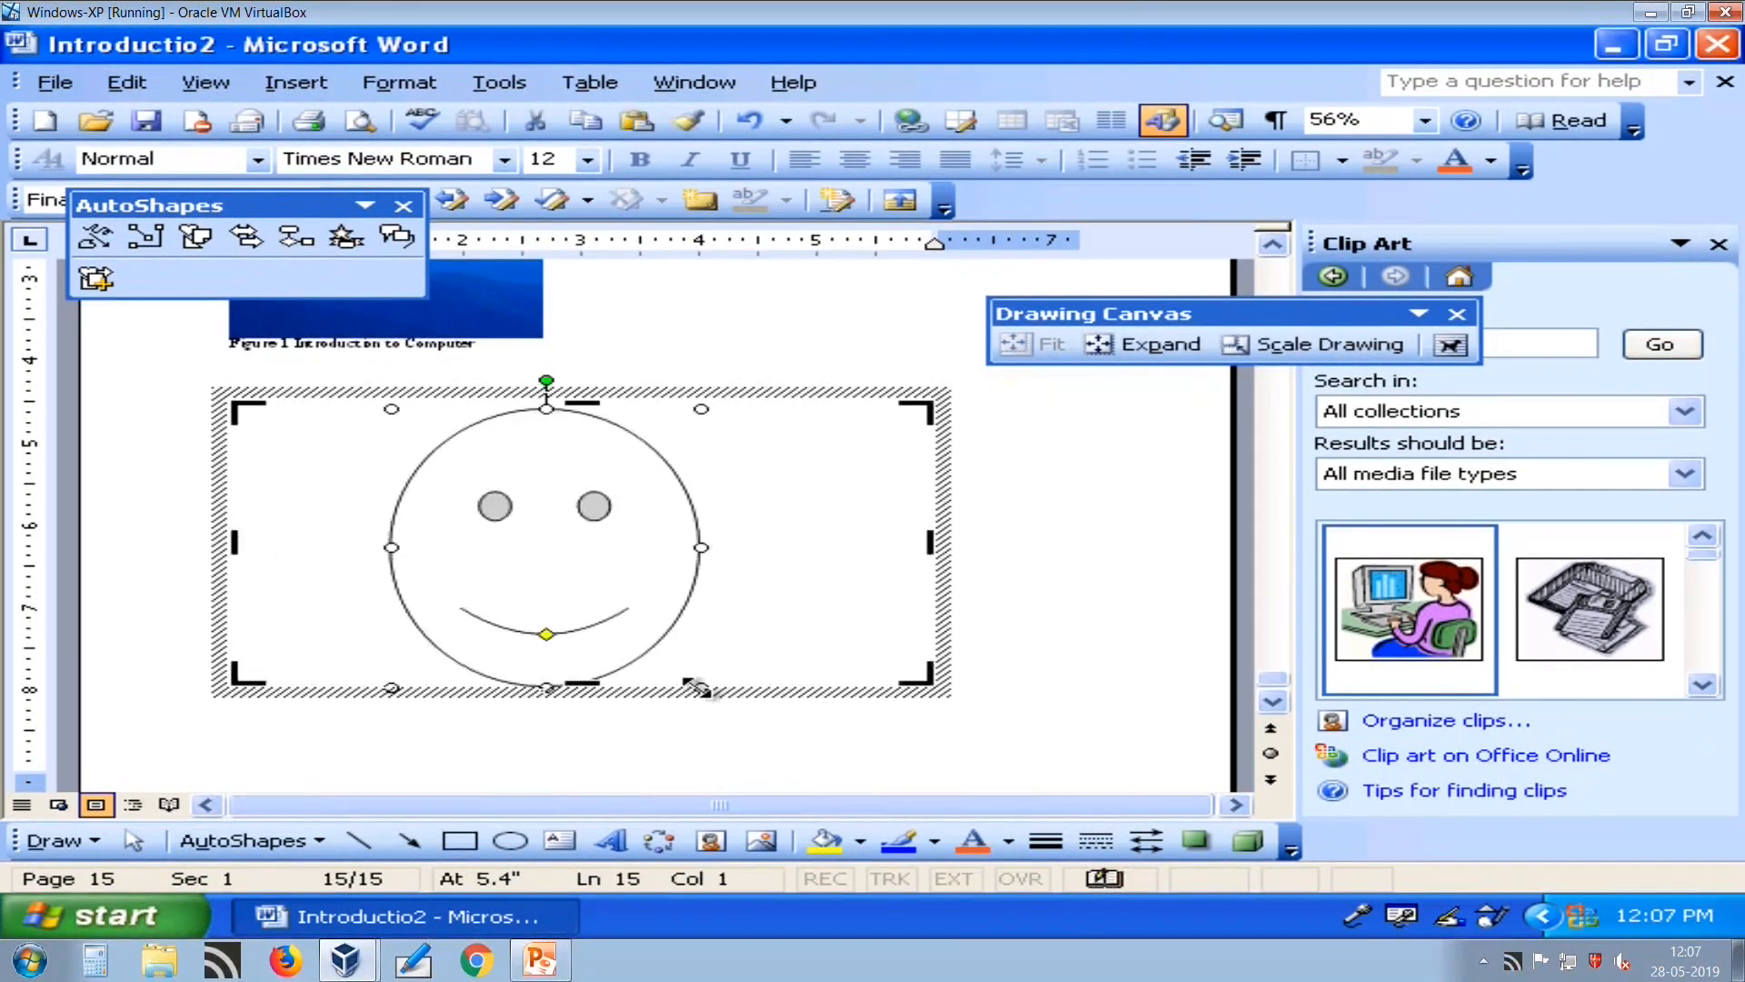
{"action": "left_click", "coordinate": [1020, 633]}
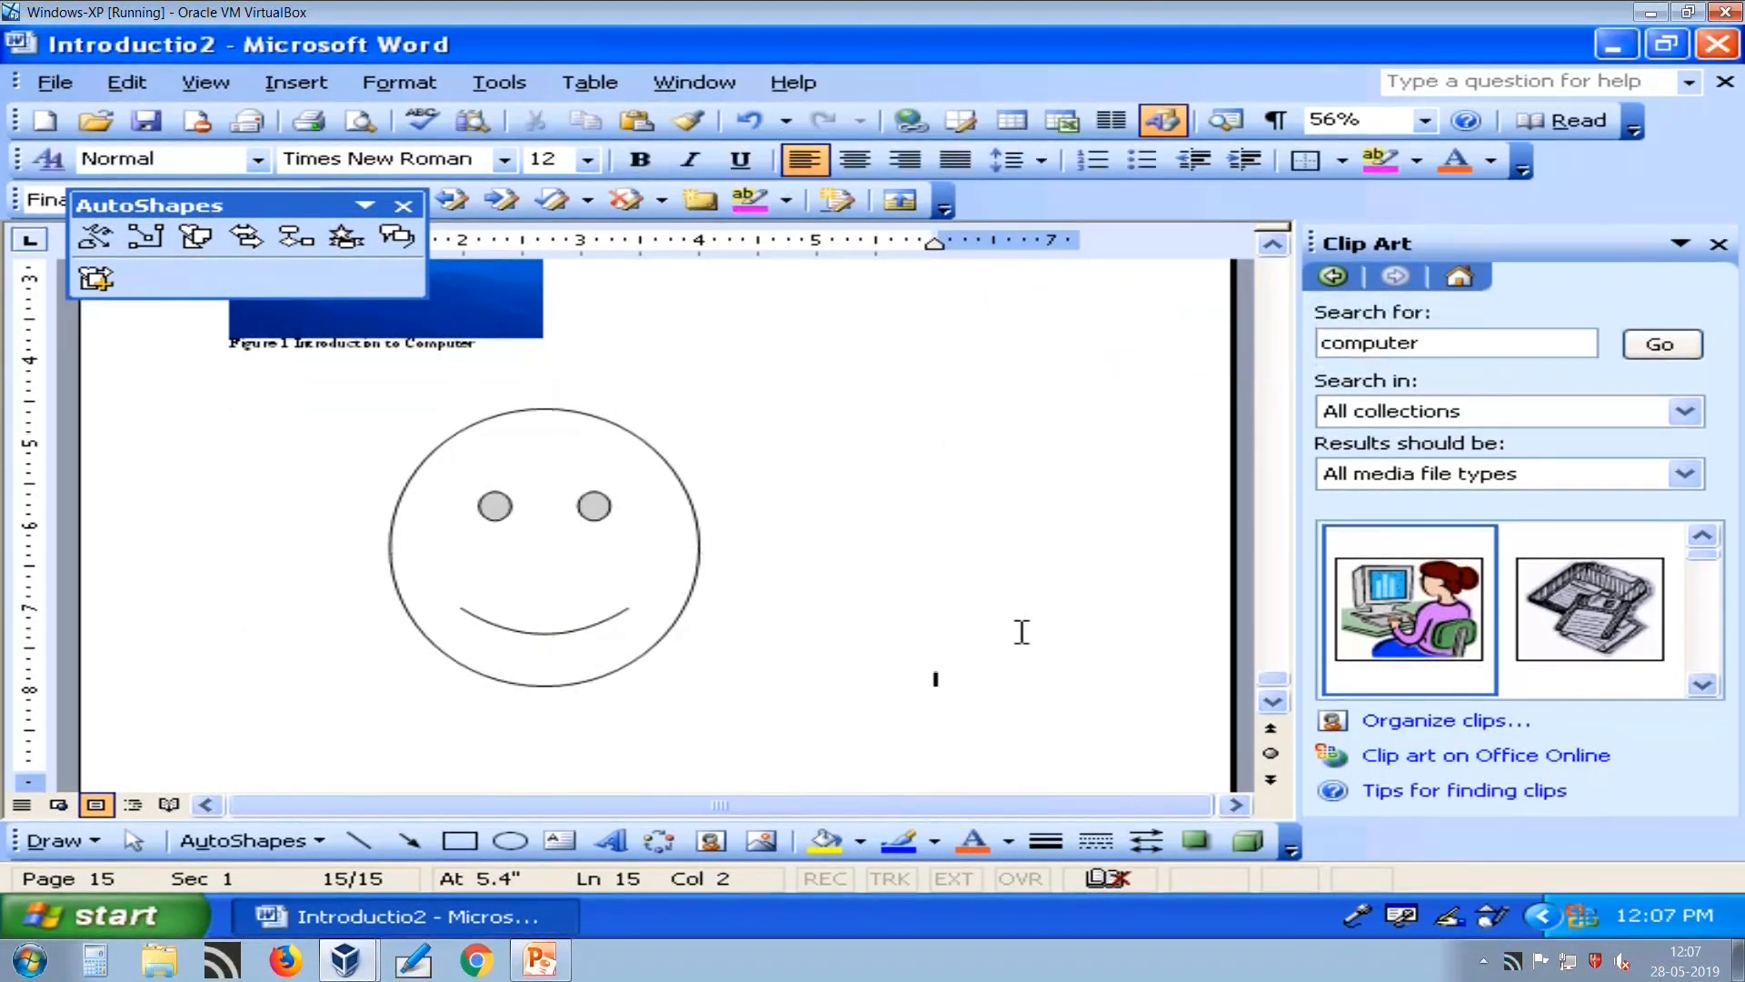
Add a new line below the smiley, draw a Heart AutoShape in a new drawing canvas and close the AutoShapes palette.
{"action": "key", "text": "Return"}
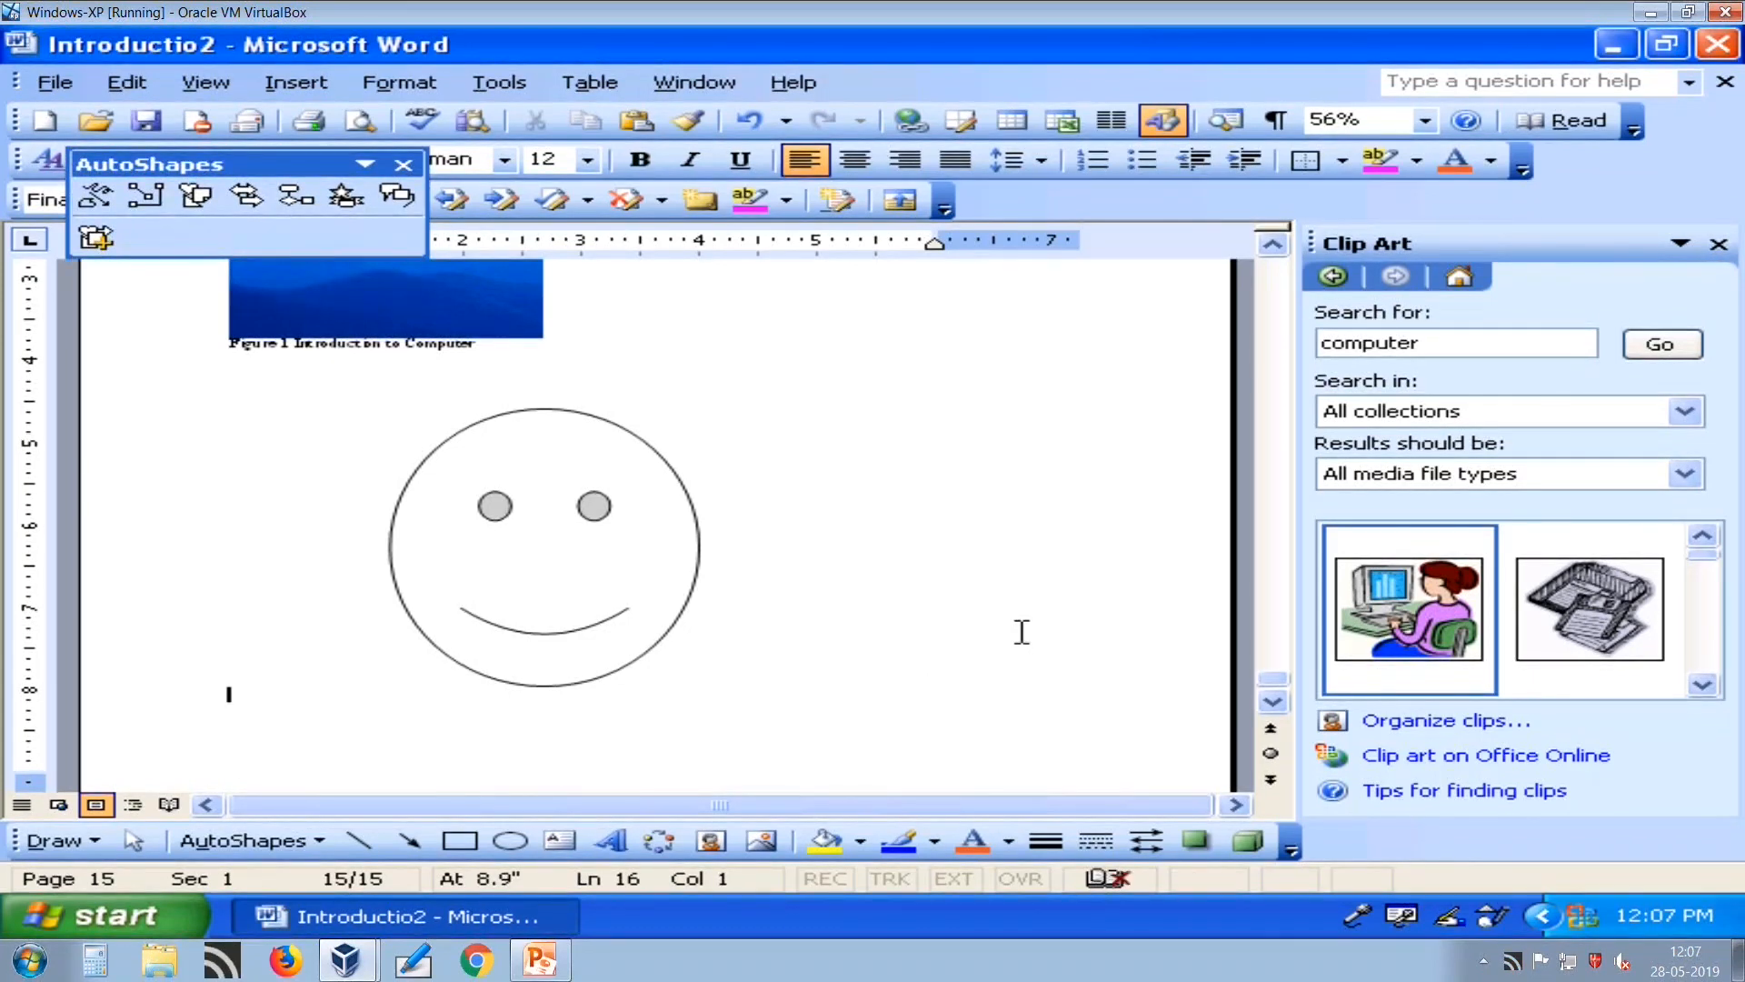
{"action": "left_click", "coordinate": [188, 203]}
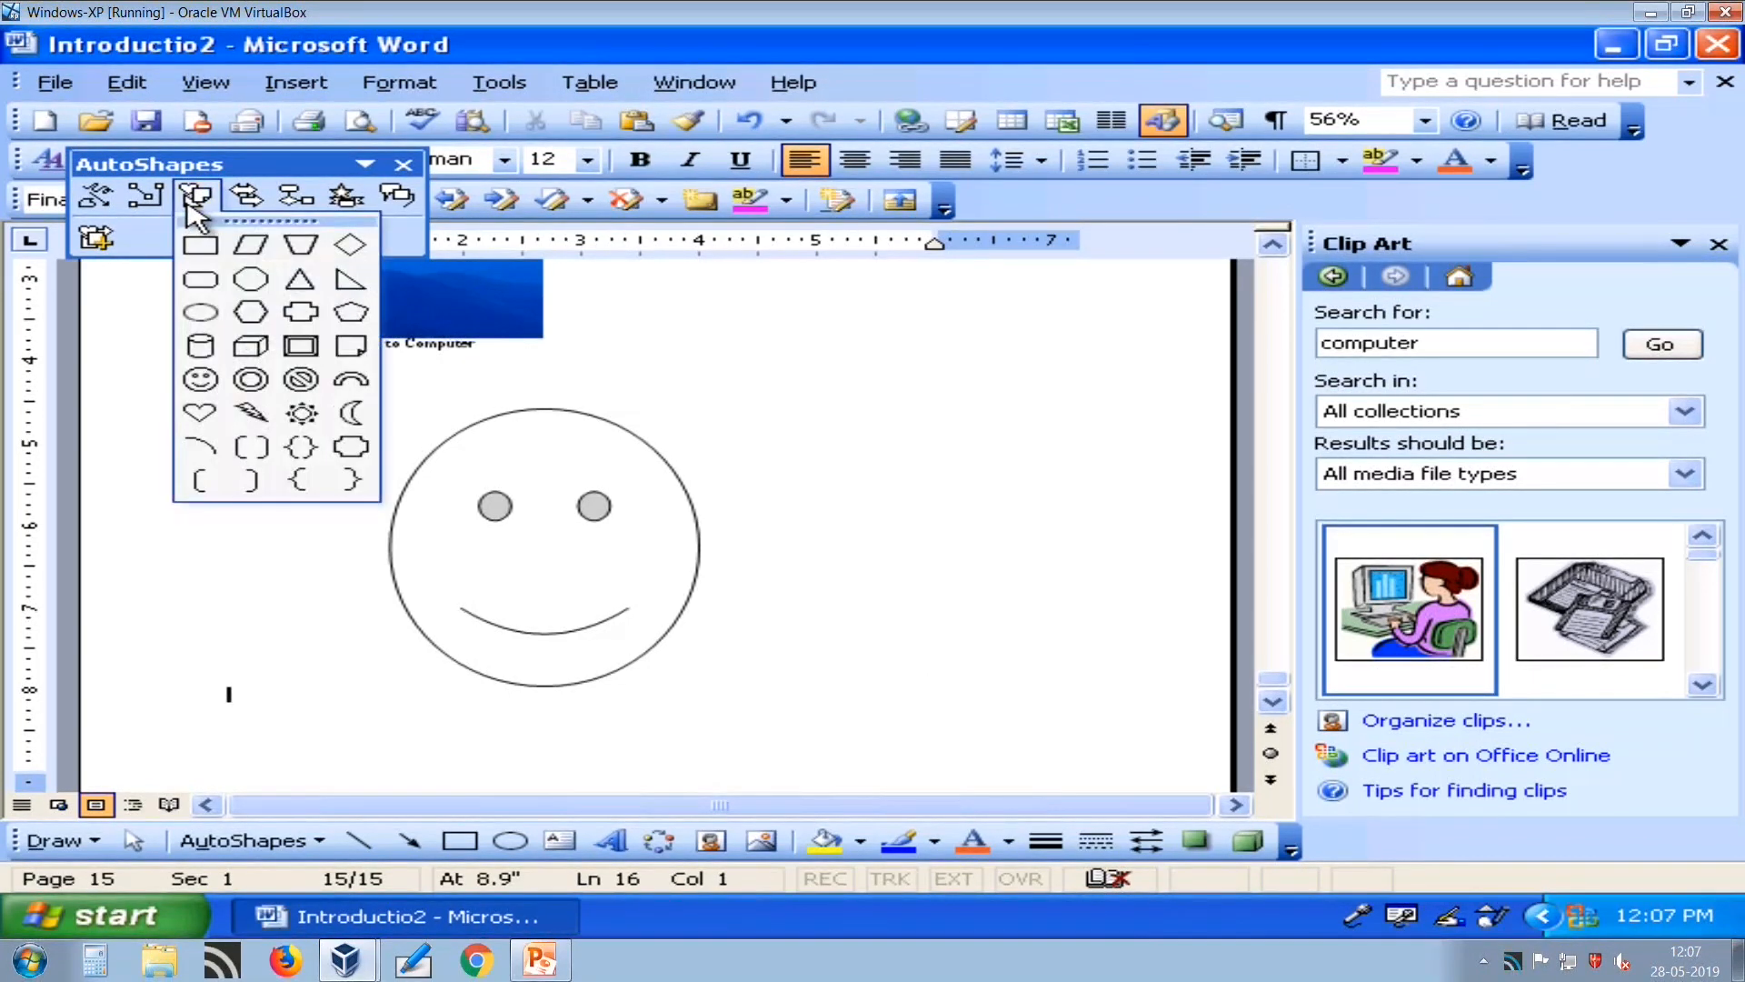
{"action": "left_click", "coordinate": [200, 420]}
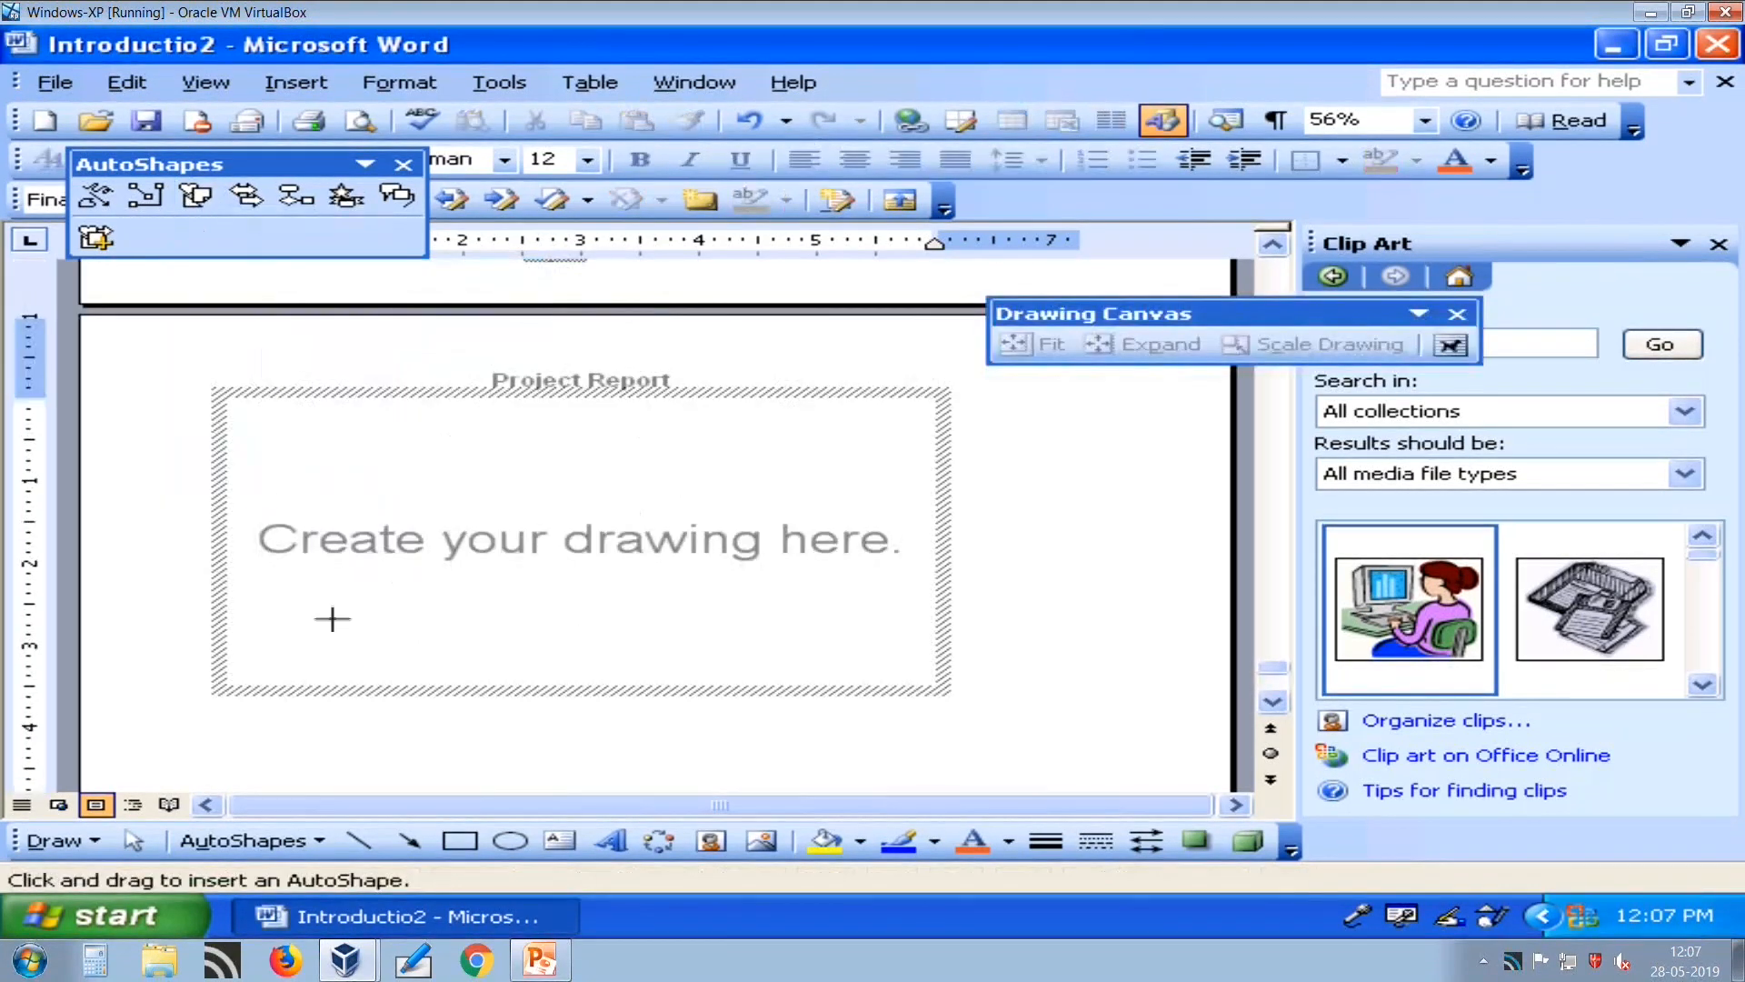
{"action": "left_click_drag", "start_coordinate": [392, 408], "coordinate": [729, 687]}
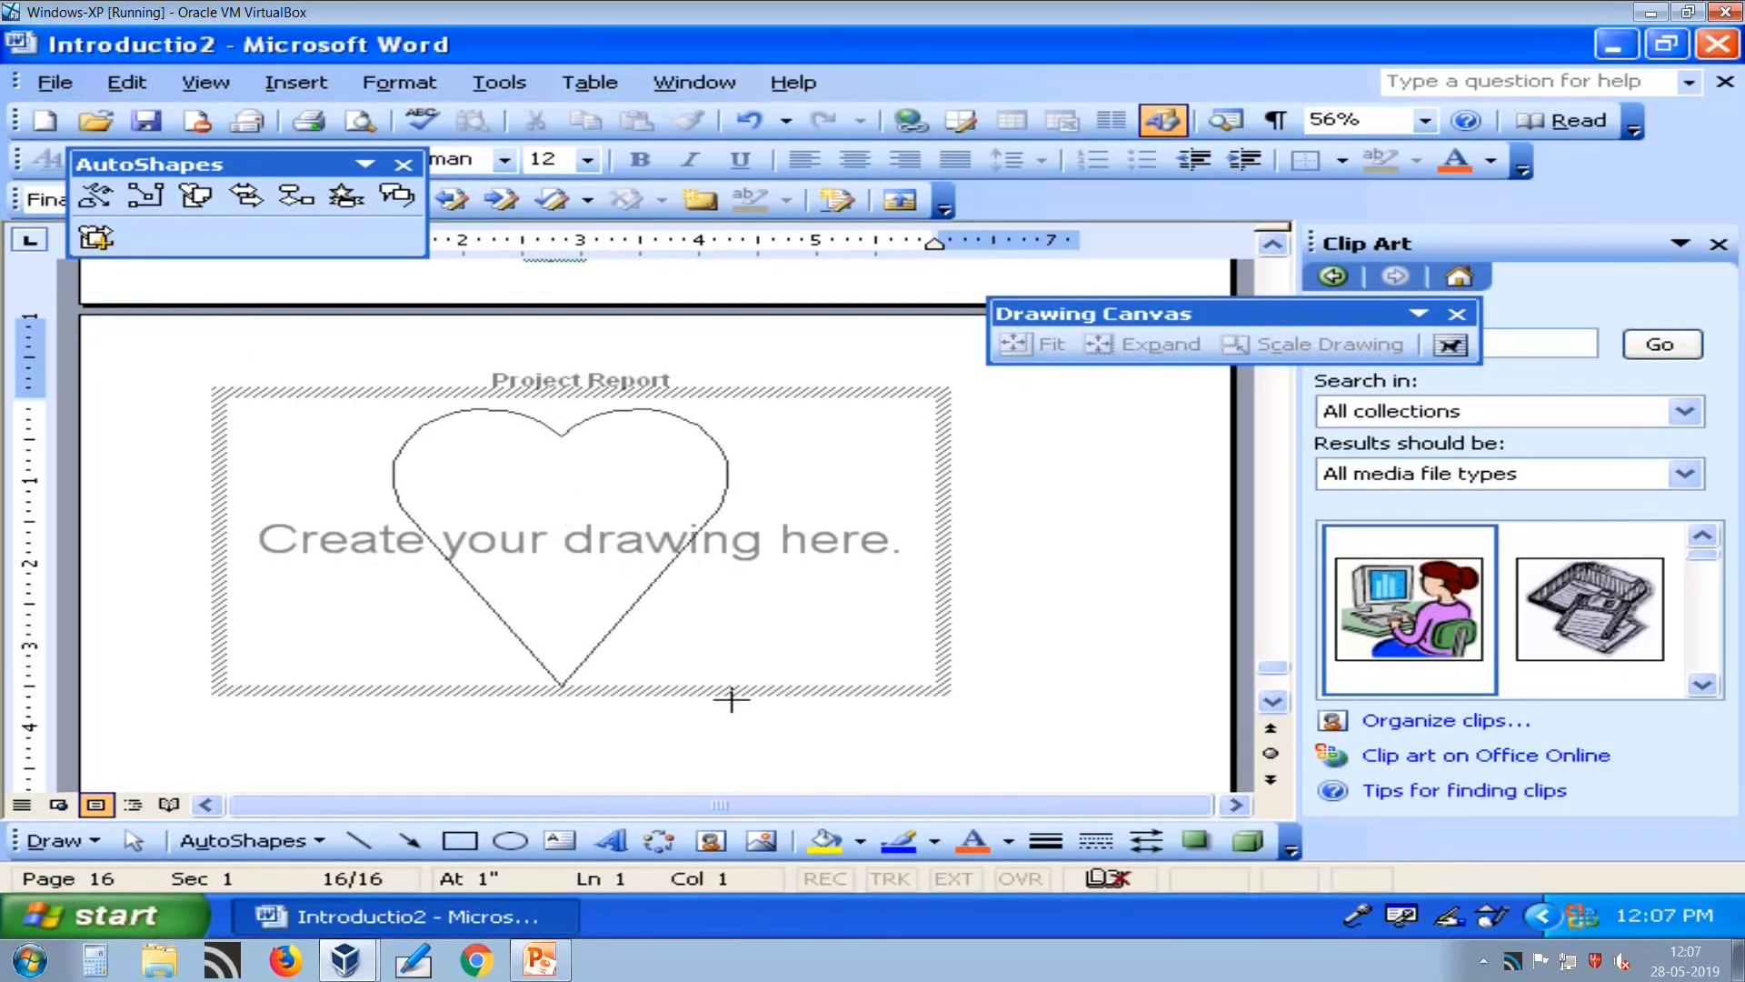
{"action": "left_click", "coordinate": [1079, 694]}
{"action": "scroll", "coordinate": [1080, 695], "scroll_direction": "up", "scroll_amount": 10}
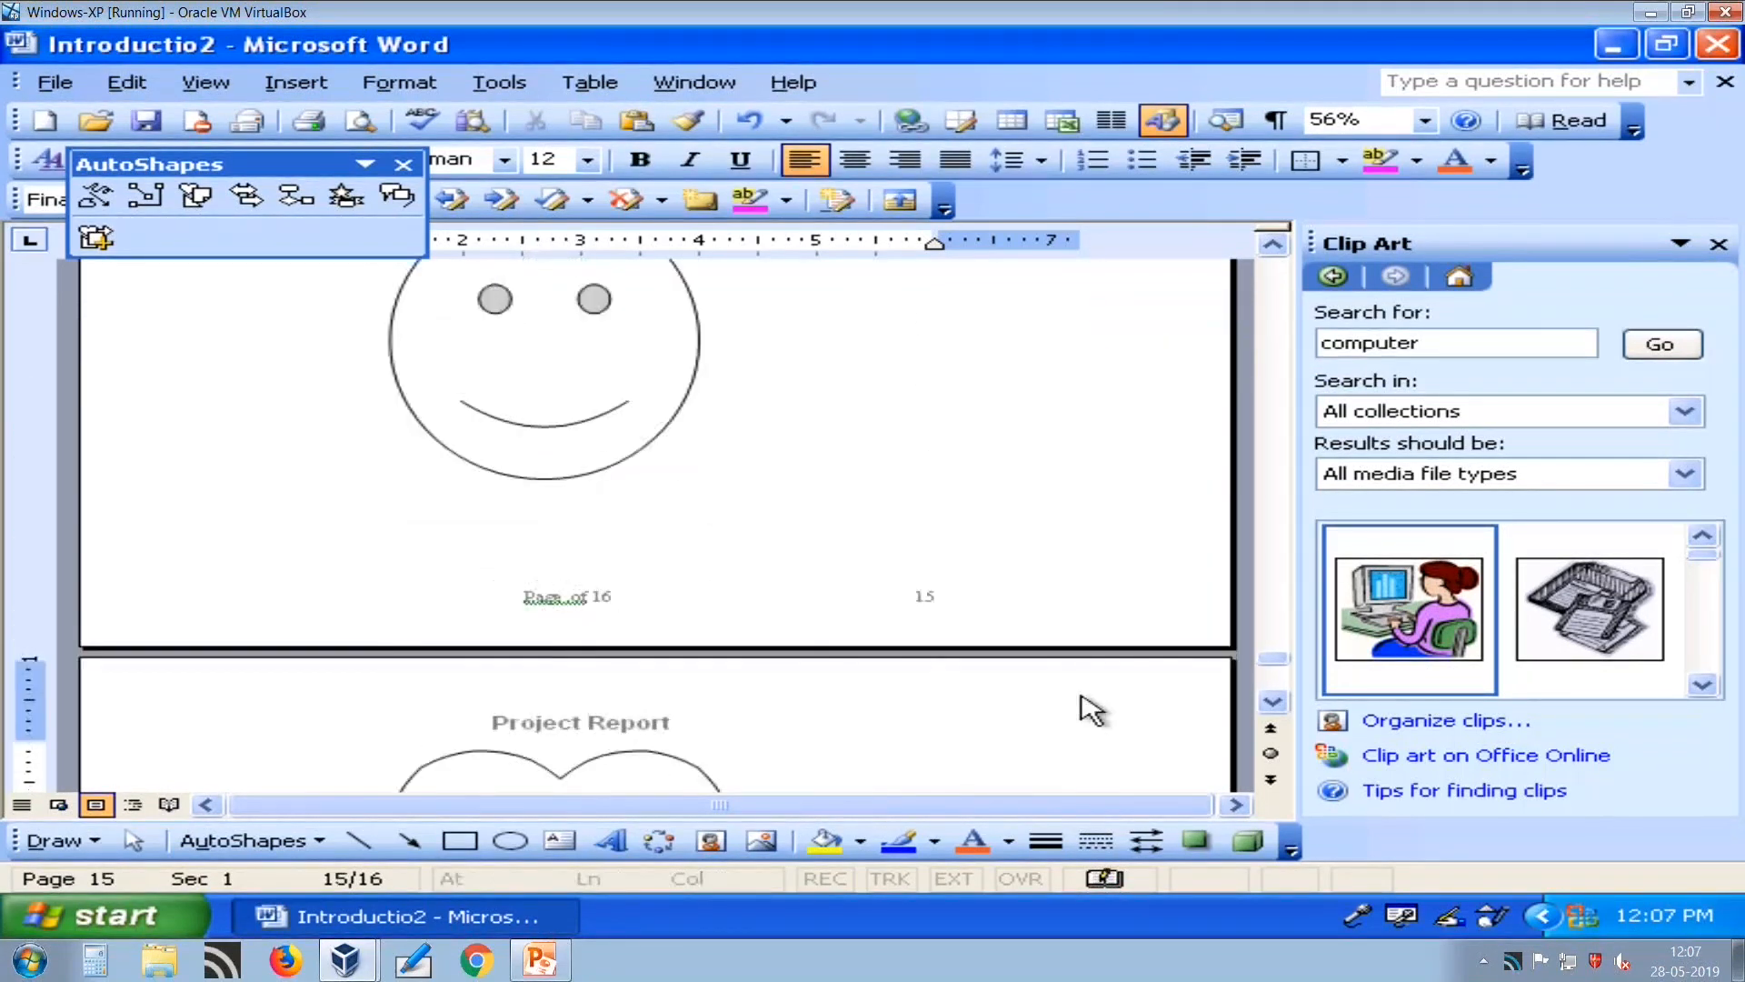
{"action": "scroll", "coordinate": [1081, 694], "scroll_direction": "down", "scroll_amount": 15}
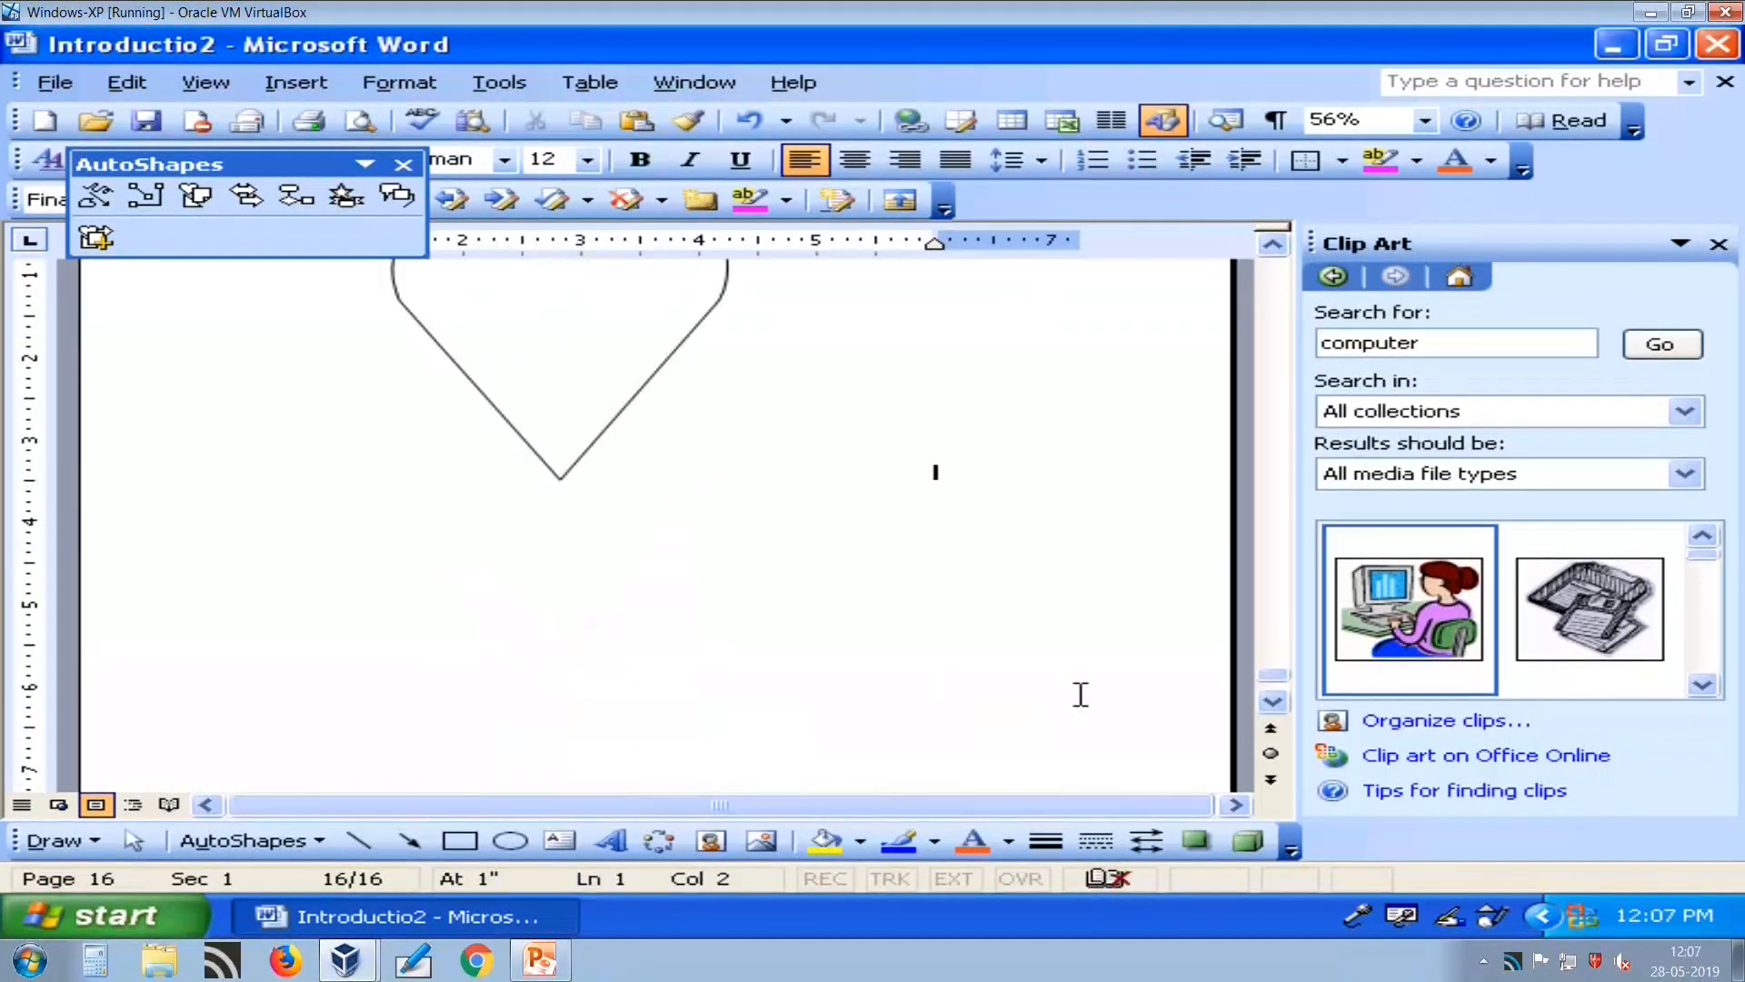
{"action": "scroll", "coordinate": [1081, 694], "scroll_direction": "up", "scroll_amount": 4}
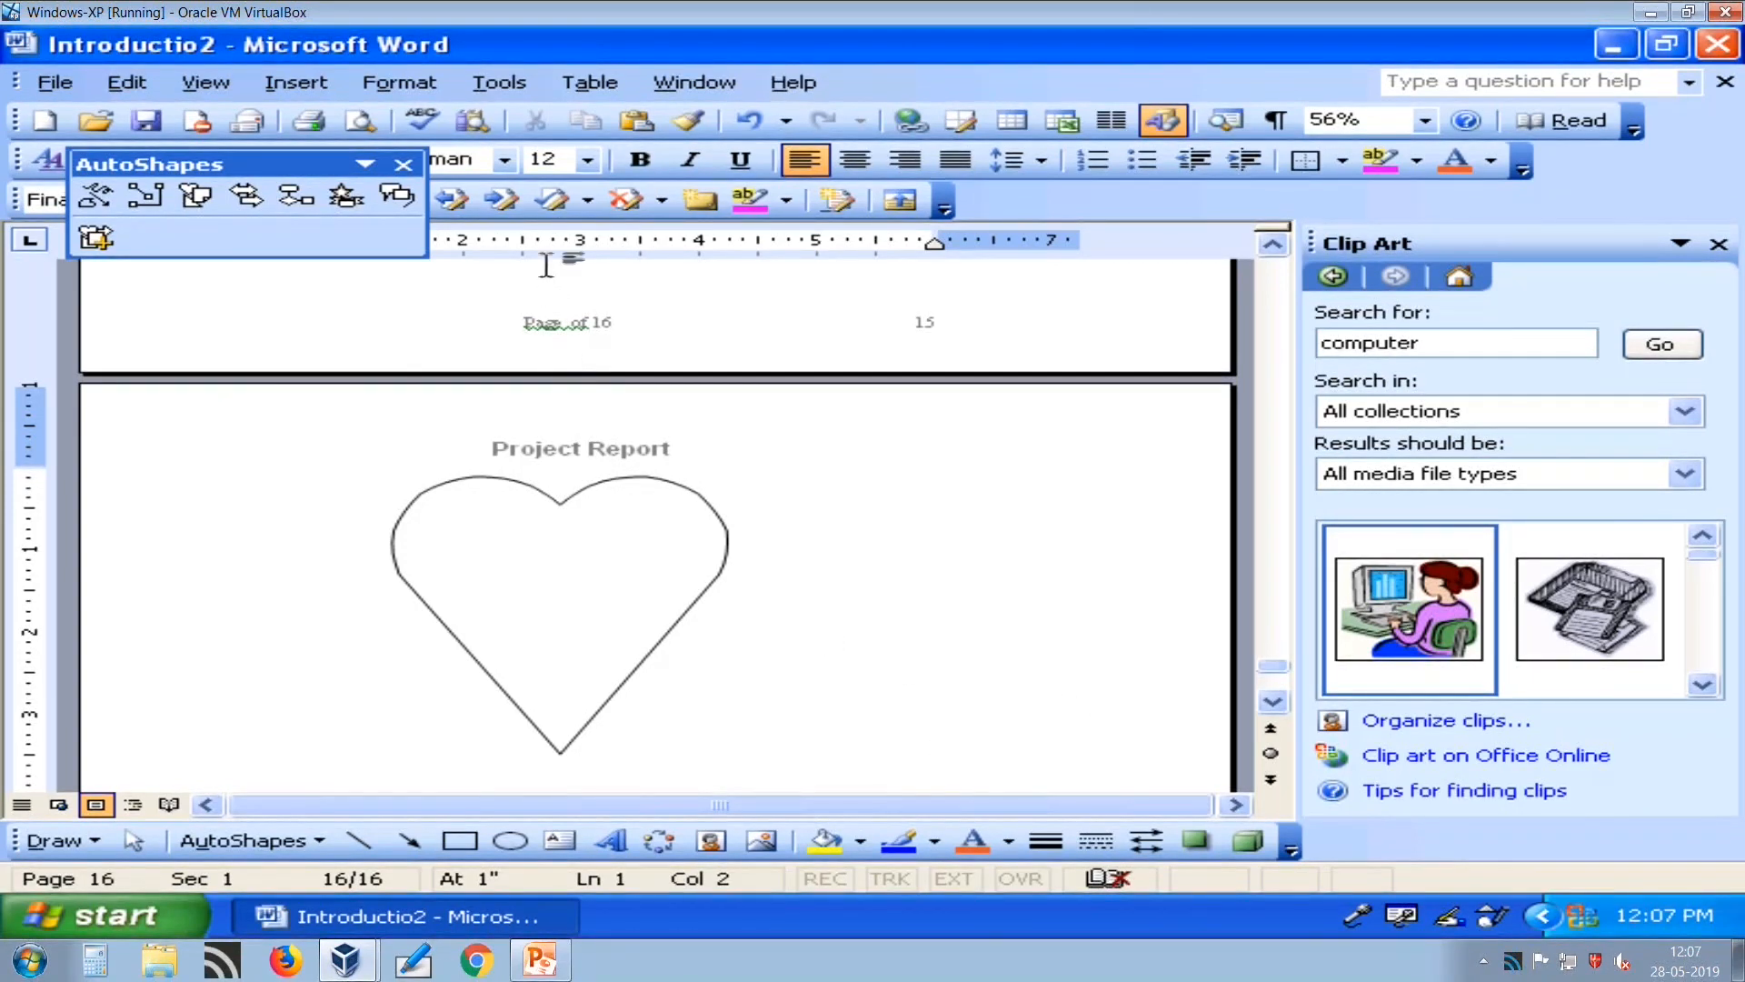
{"action": "left_click", "coordinate": [403, 165]}
{"action": "left_click", "coordinate": [295, 82]}
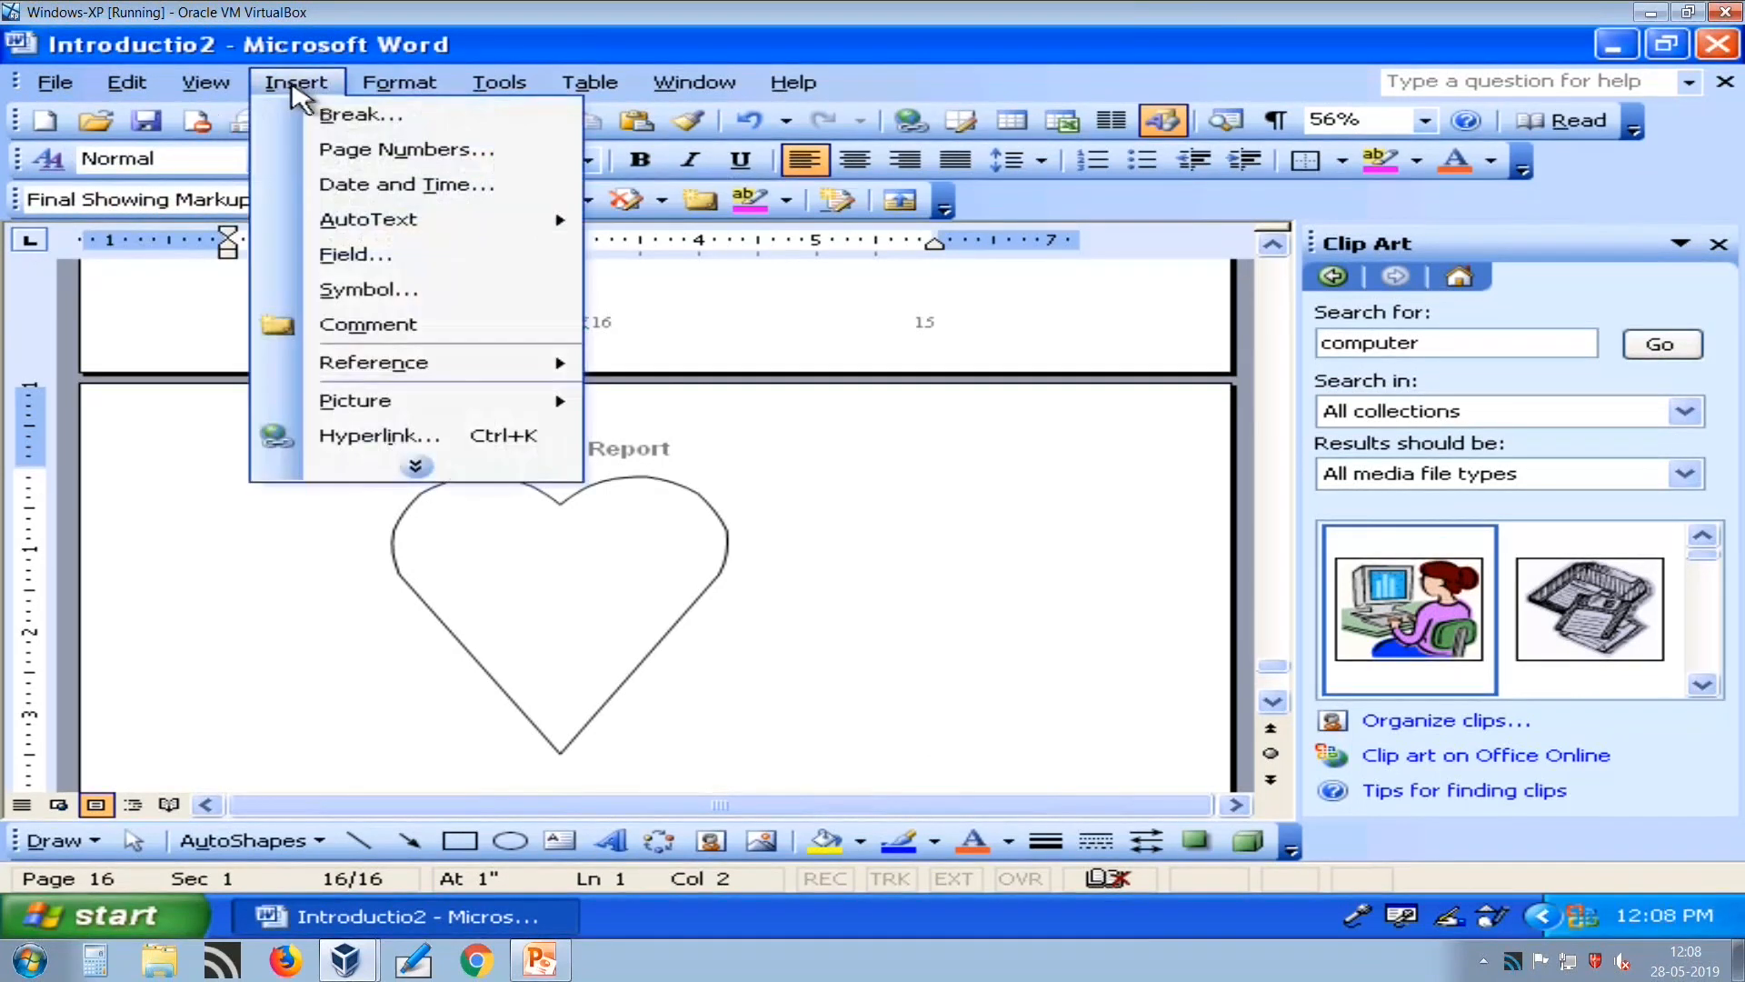
{"action": "mouse_move", "coordinate": [378, 400]}
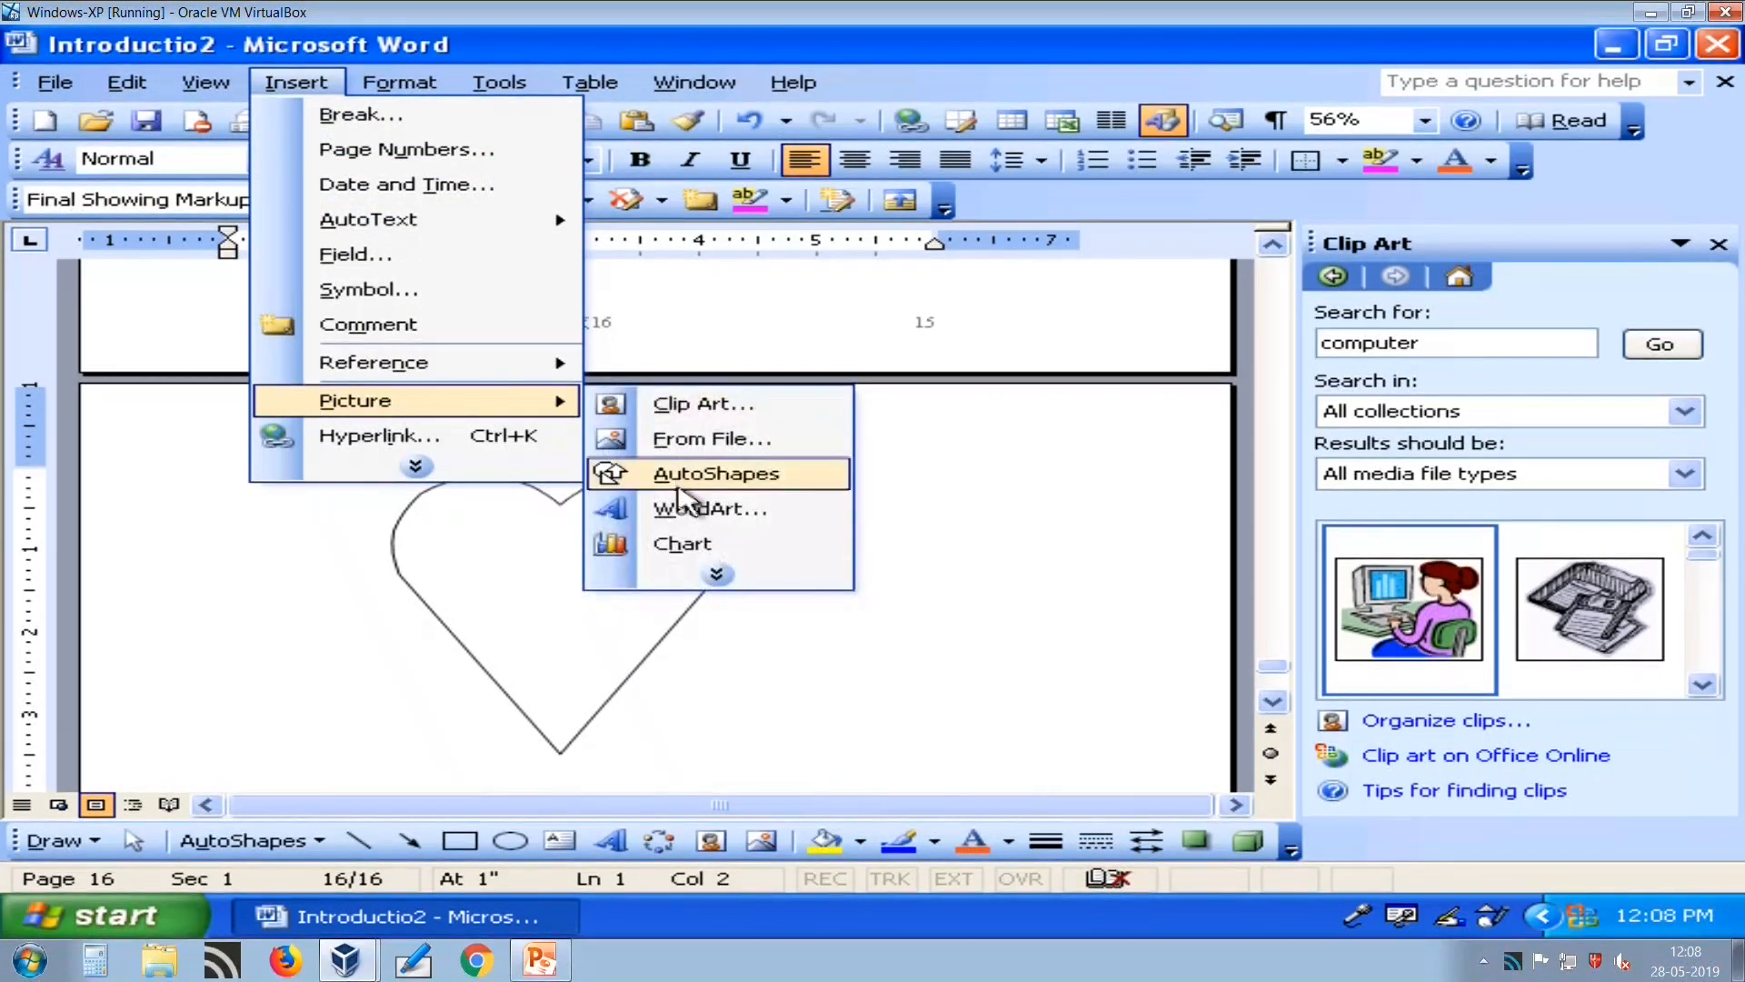
{"action": "left_click", "coordinate": [691, 578]}
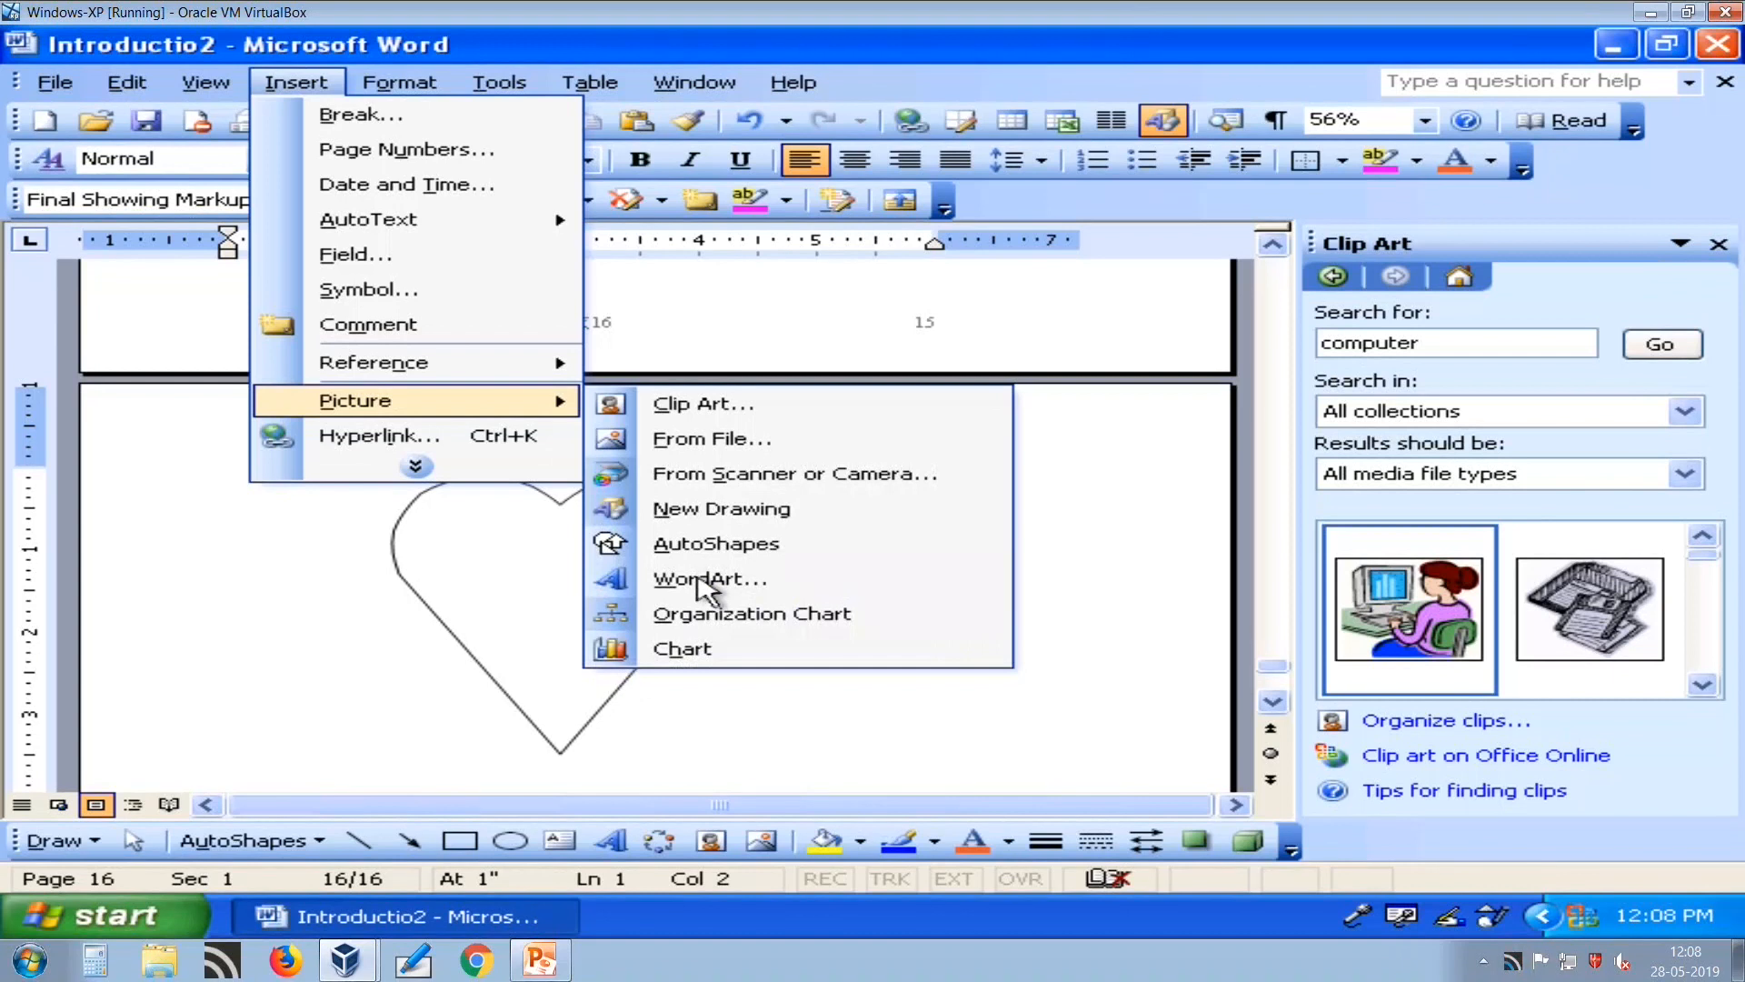
{"action": "left_click", "coordinate": [669, 771]}
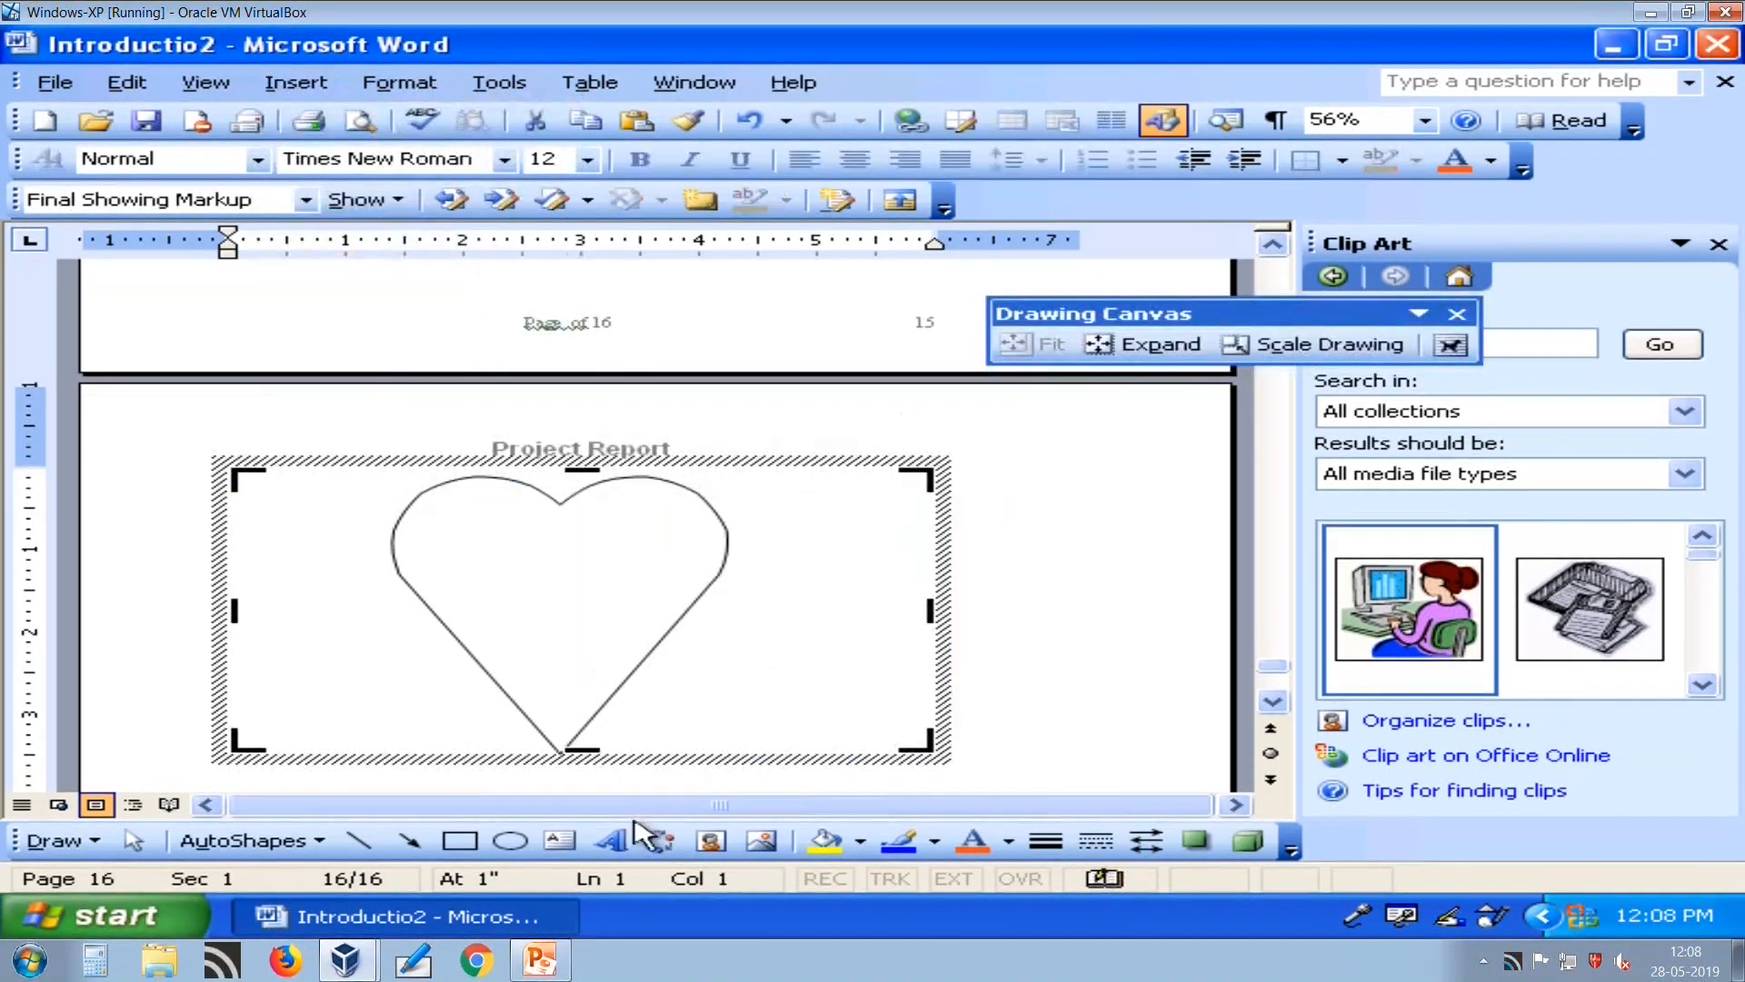
Add the line "This is example of word art" below the heart and start a new paragraph after it.
{"action": "scroll", "coordinate": [643, 721], "scroll_direction": "down", "scroll_amount": 7}
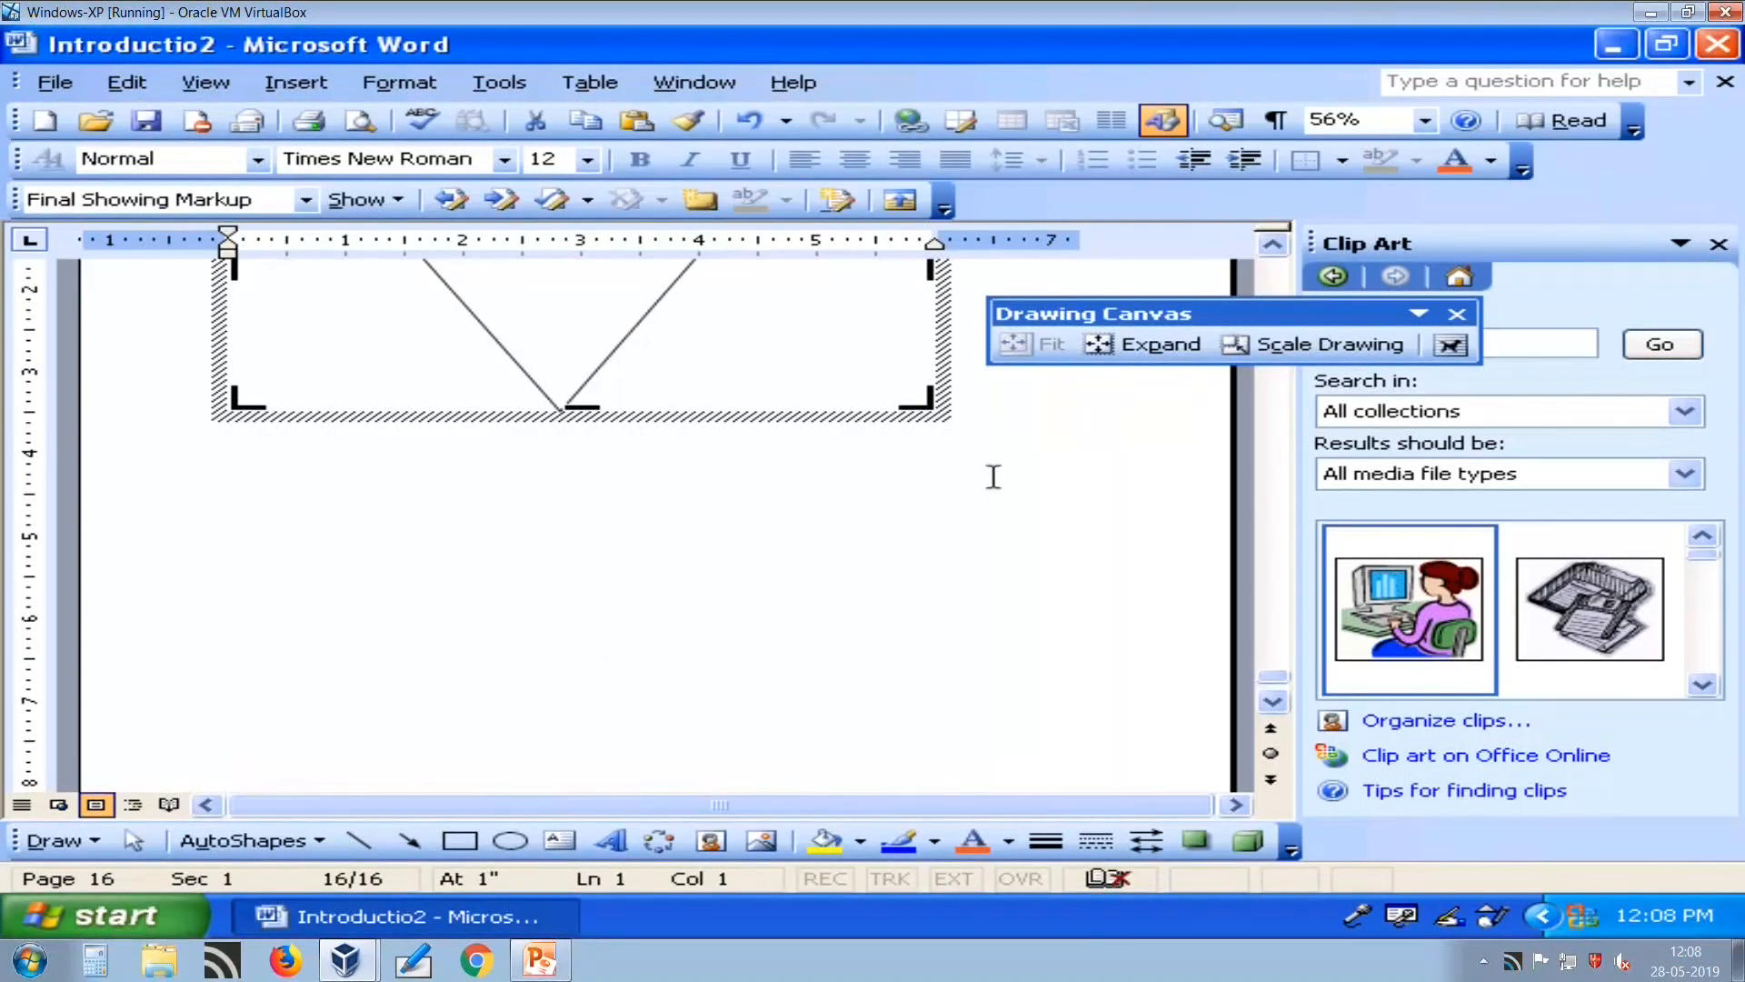
{"action": "left_click", "coordinate": [1010, 423]}
{"action": "key", "text": "Return"}
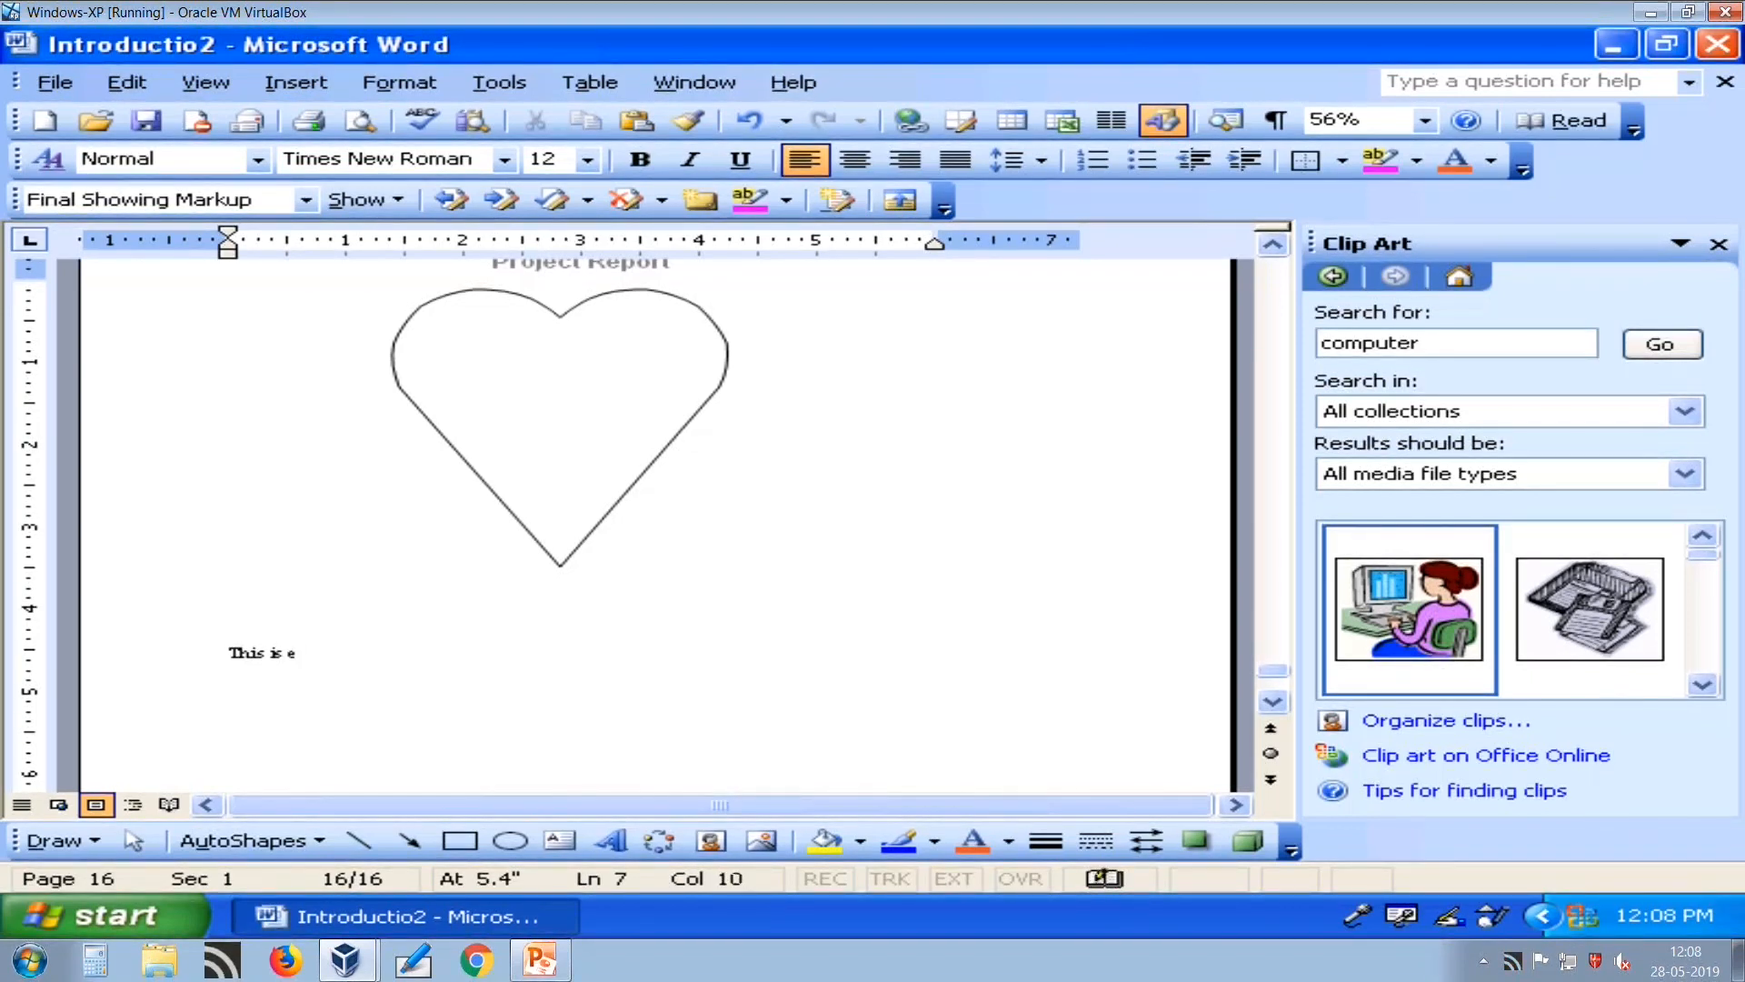
{"action": "type", "text": "le of word art"}
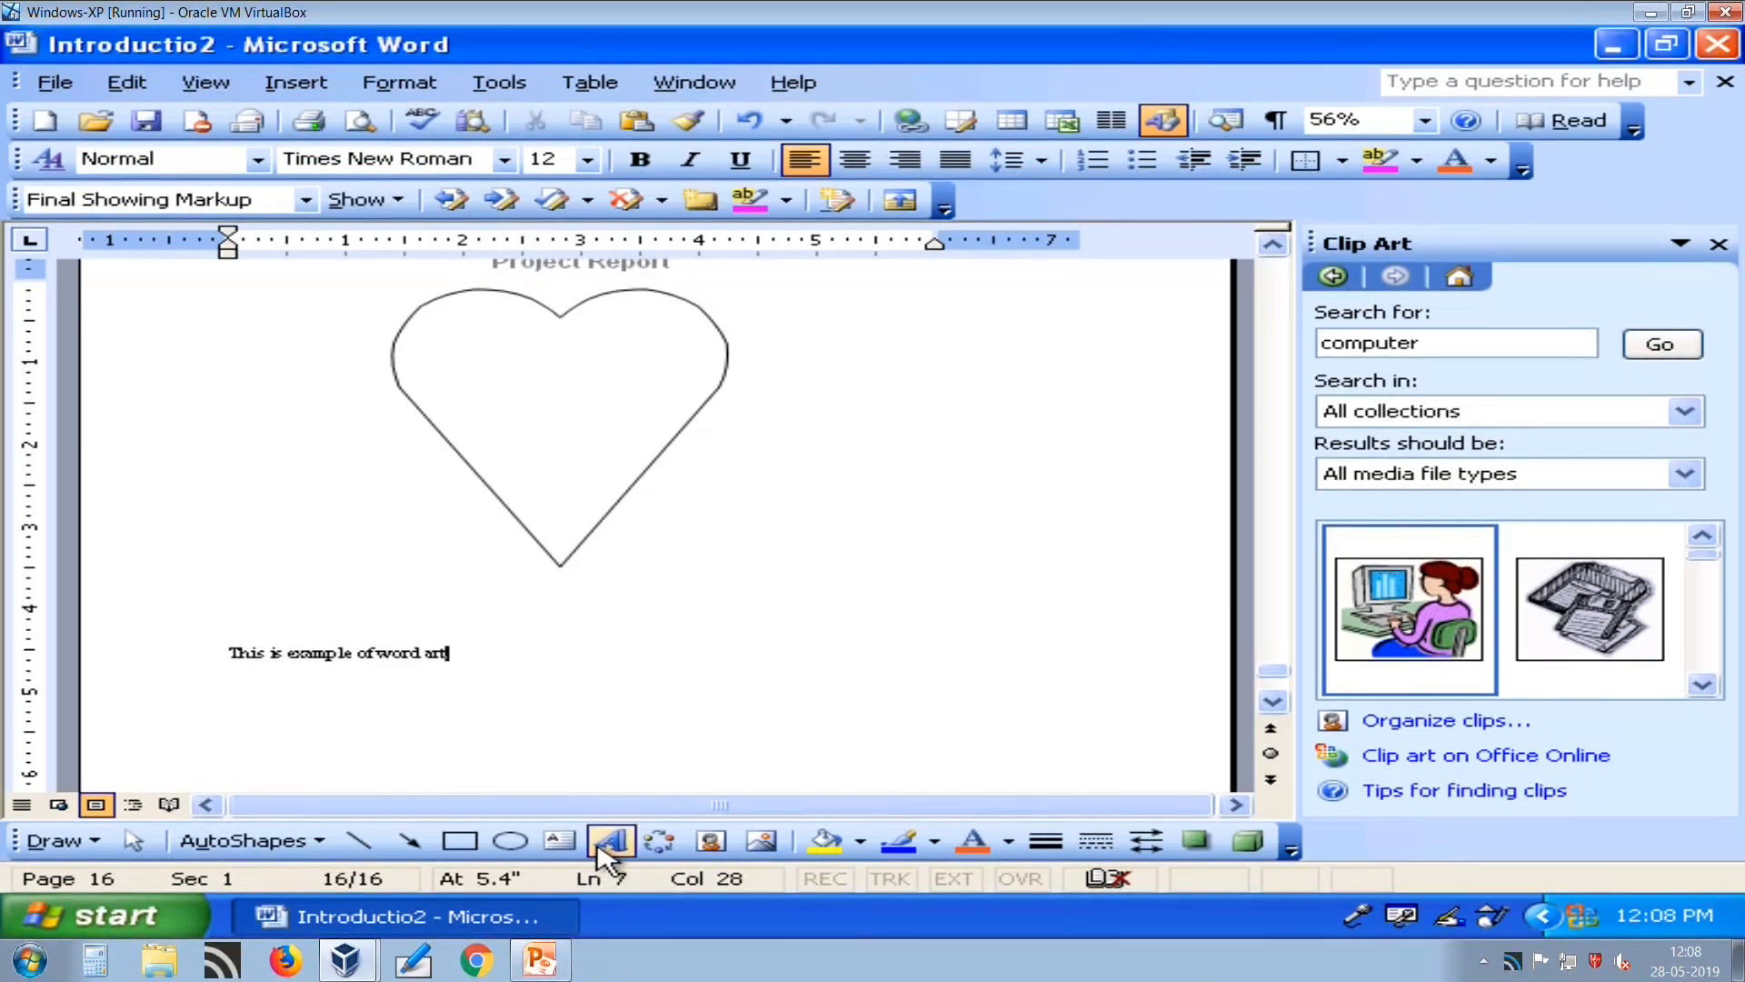
{"action": "key", "text": "Return"}
Start a WordArt object using the orange 3-D style in the fourth column of the gallery's last row.
{"action": "left_click", "coordinate": [611, 838]}
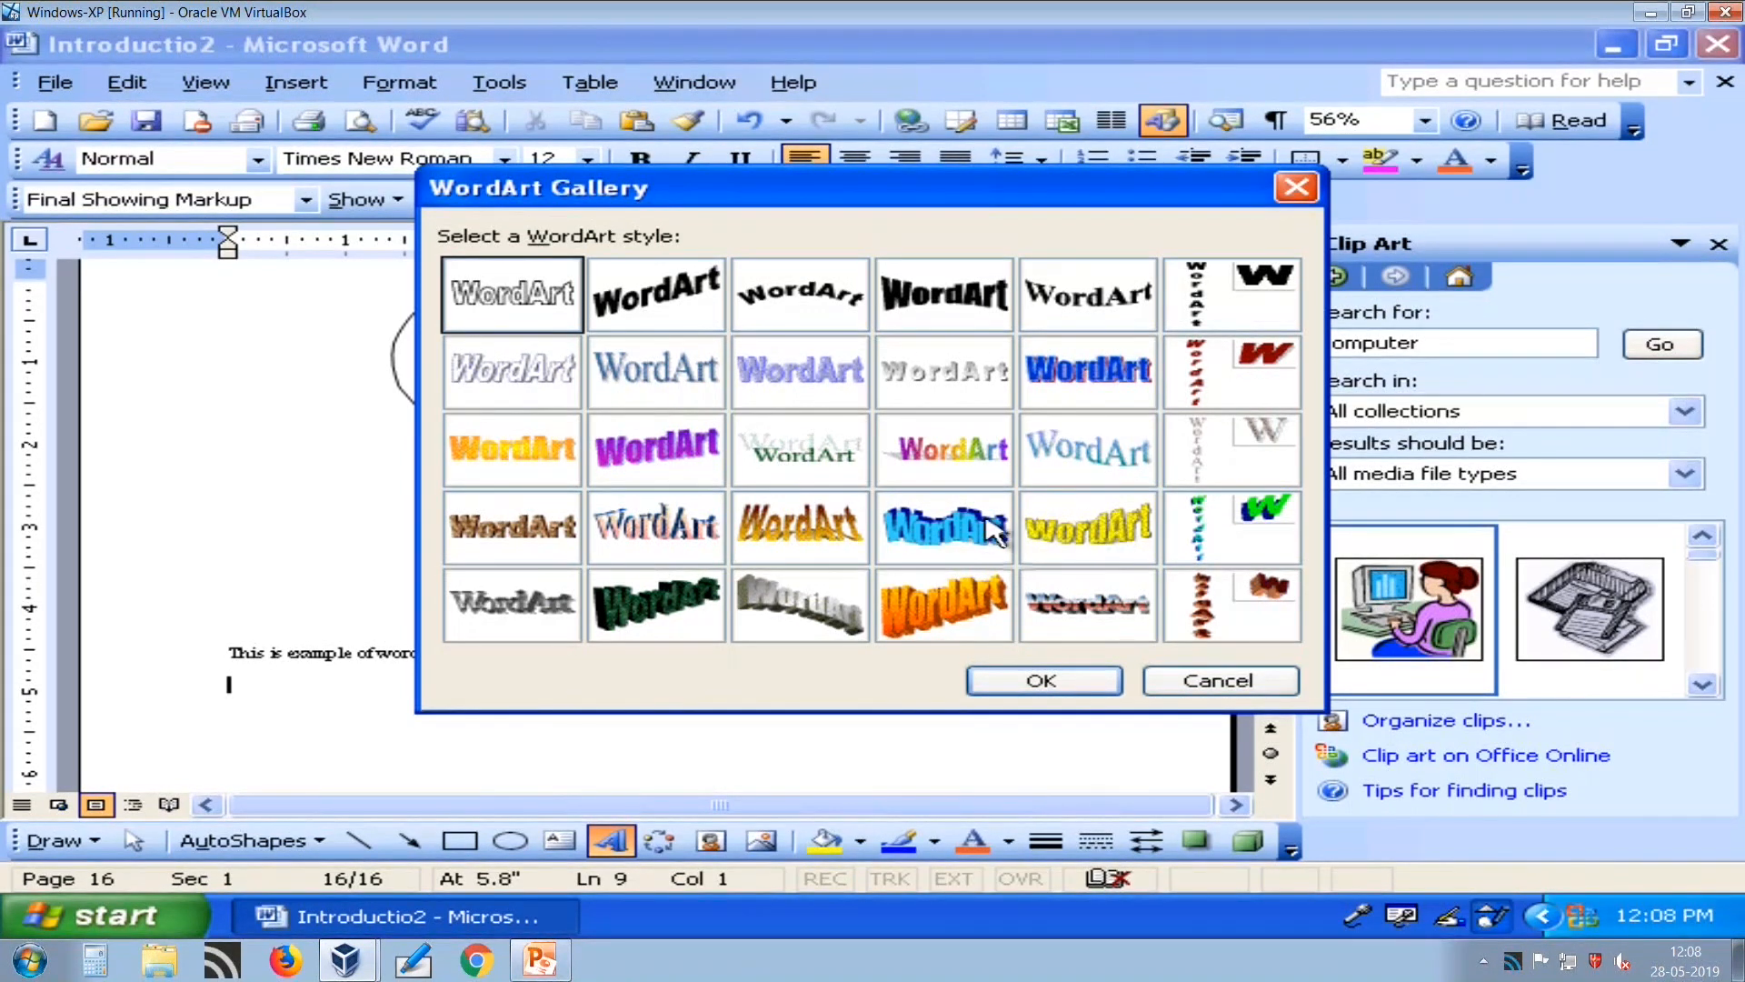
{"action": "left_click", "coordinate": [954, 605]}
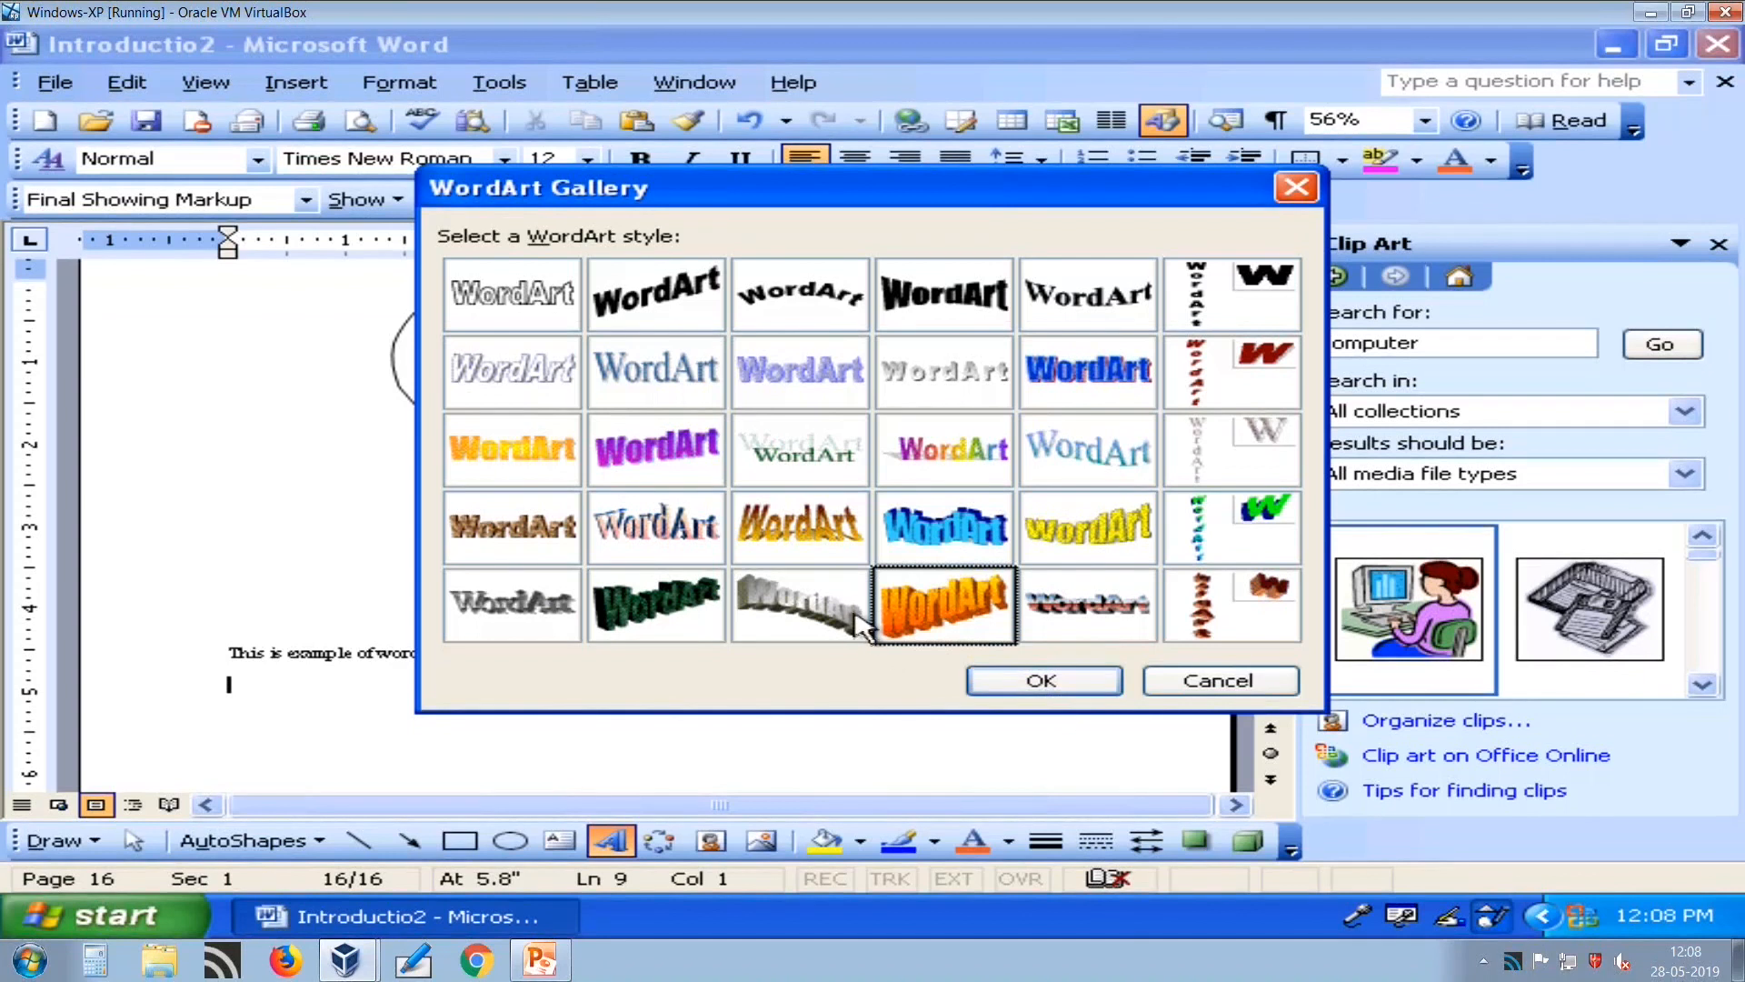
{"action": "left_click", "coordinate": [1025, 689]}
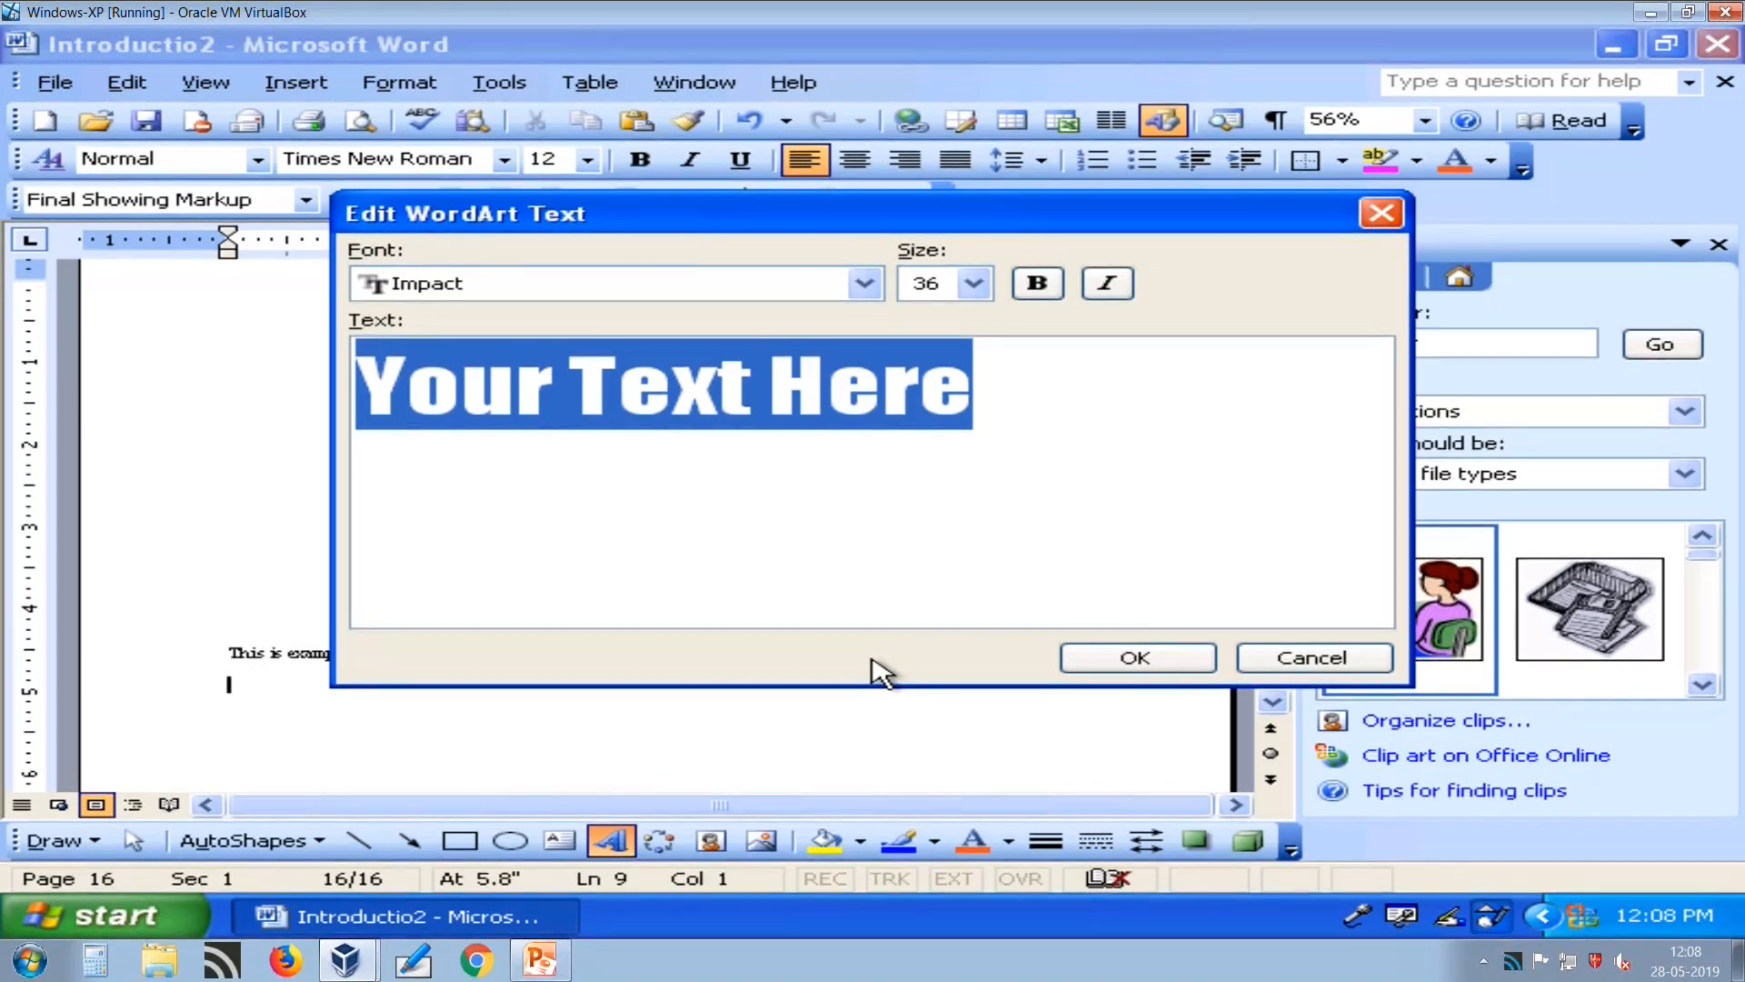
Enter "BAOU" as the WordArt text in Impact 36 and insert the object below the word art line.
{"action": "type", "text": "This"}
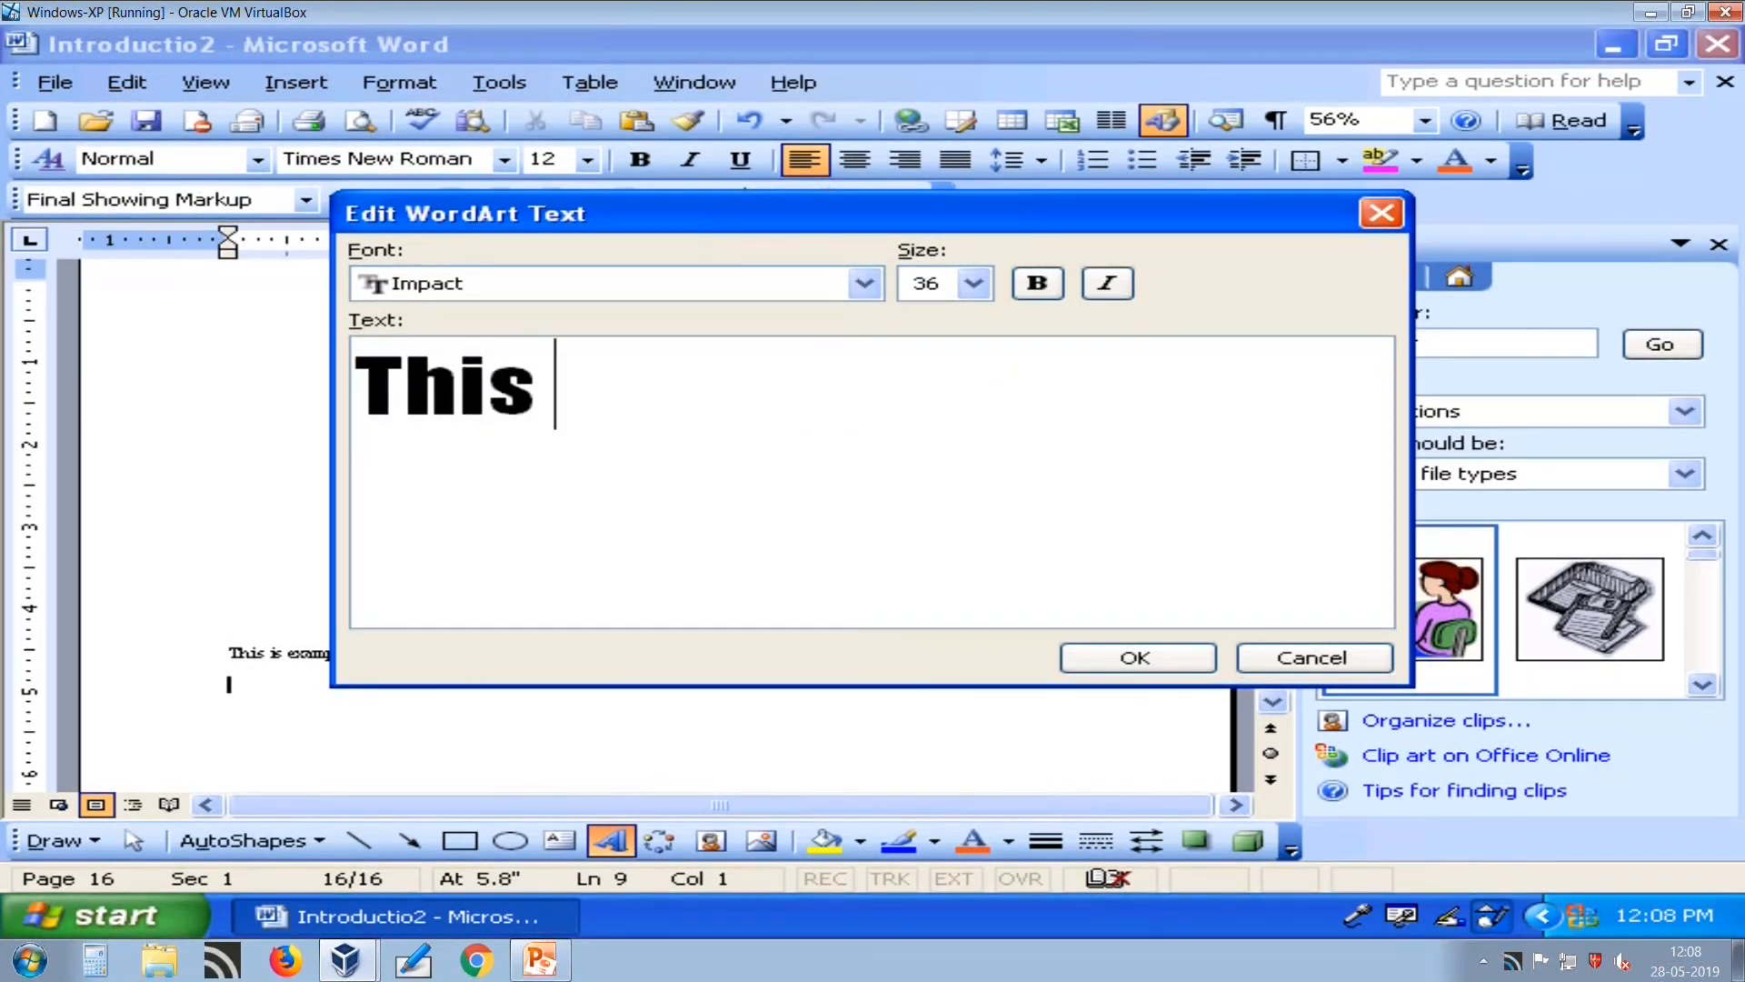
{"action": "key", "text": "BackSpace"}
{"action": "key", "text": "BackSpace"}
{"action": "key", "text": "BackSpace"}
{"action": "key", "text": "BackSpace"}
{"action": "key", "text": "BackSpace"}
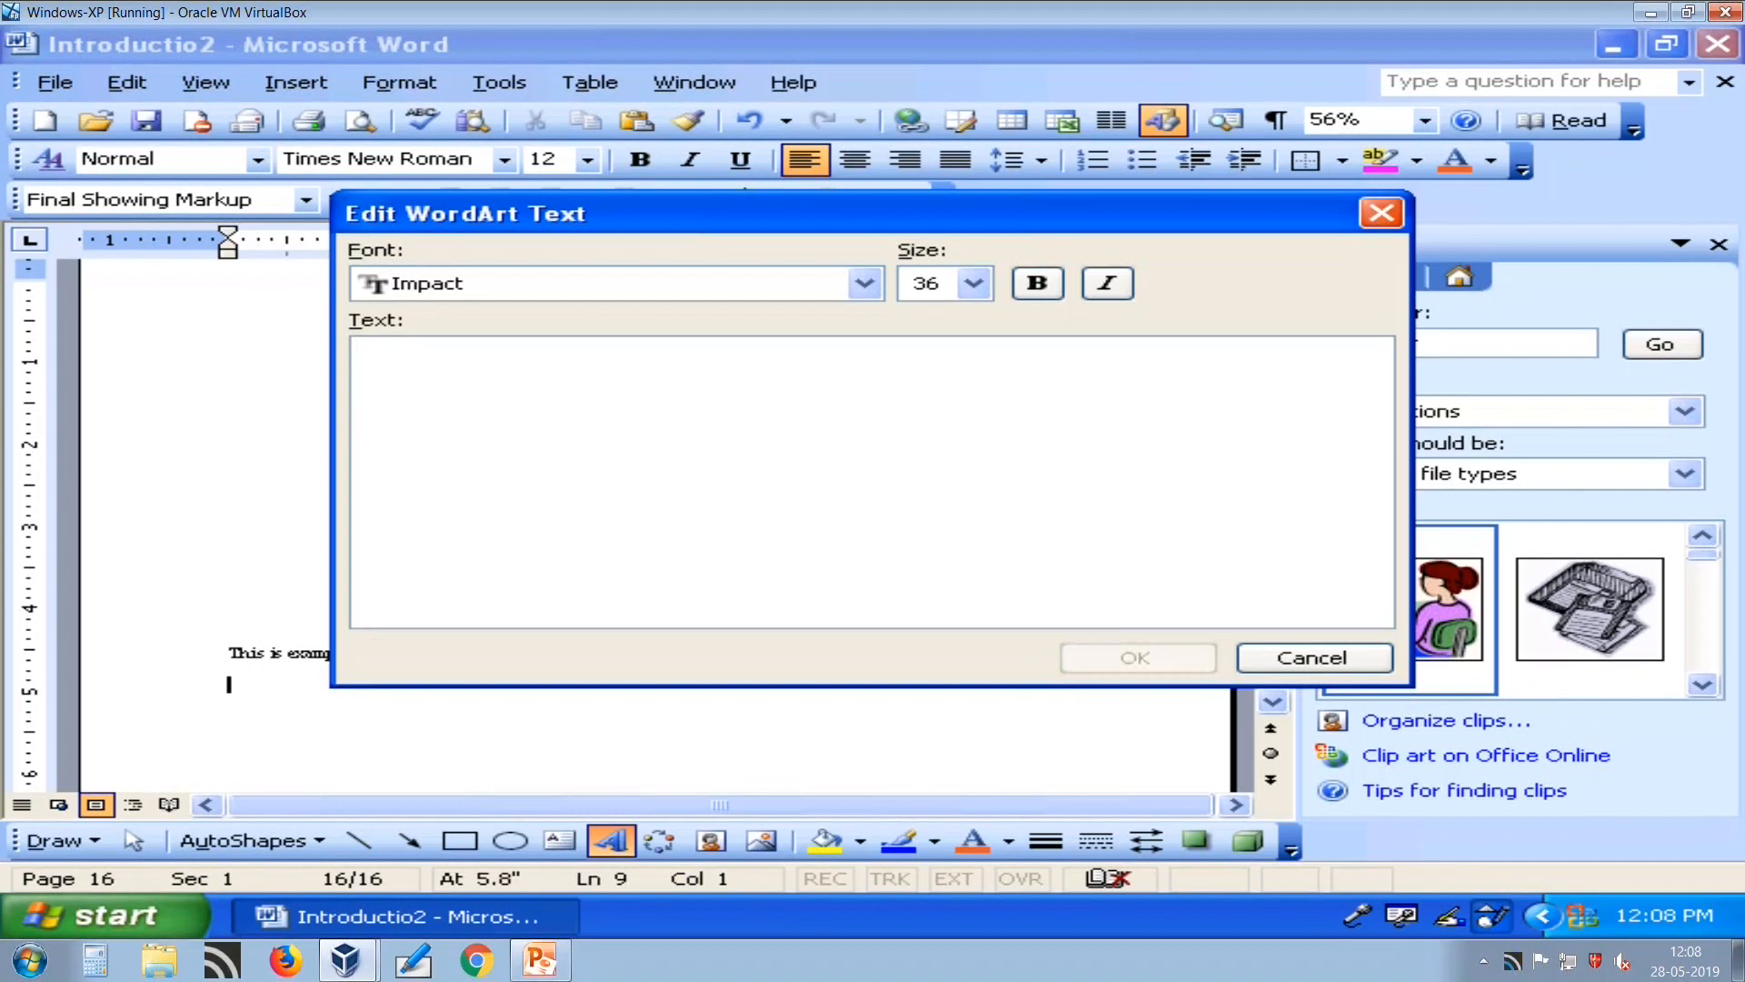
{"action": "type", "text": "BAOU"}
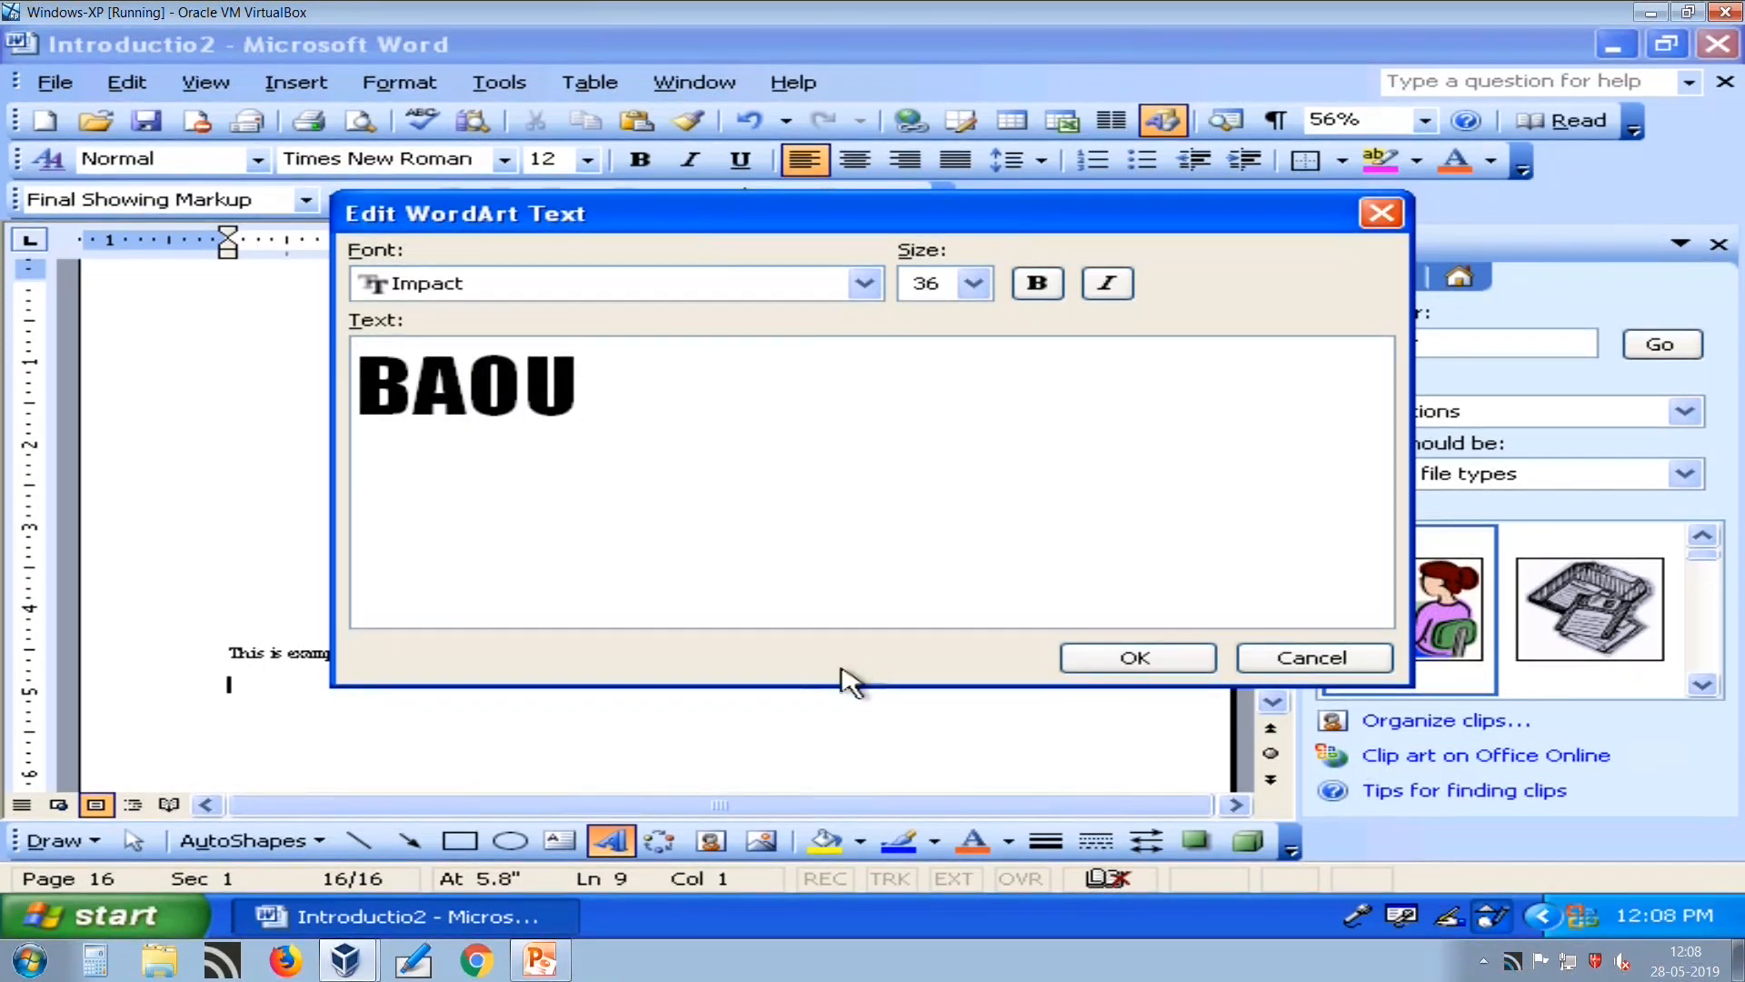
{"action": "left_click", "coordinate": [1136, 657]}
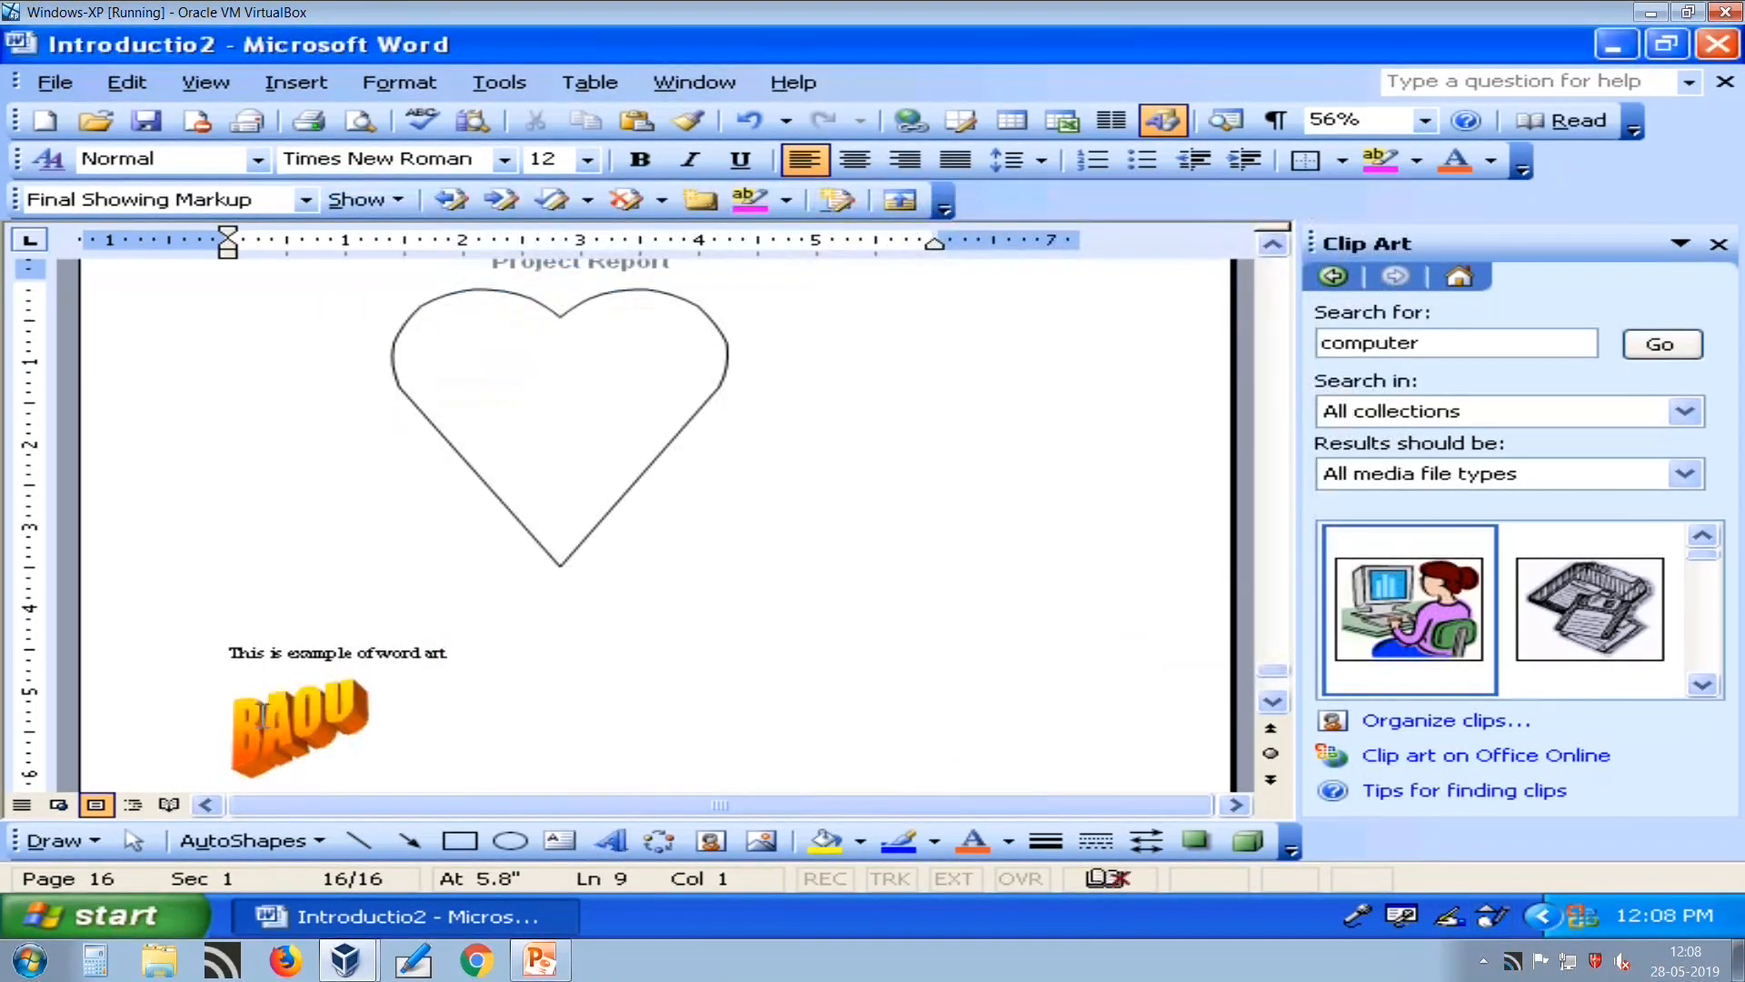
Replace the text of the orange BAOU WordArt with "Dr. Babasaheb Ambedkar Open University".
{"action": "triple_click", "coordinate": [244, 652]}
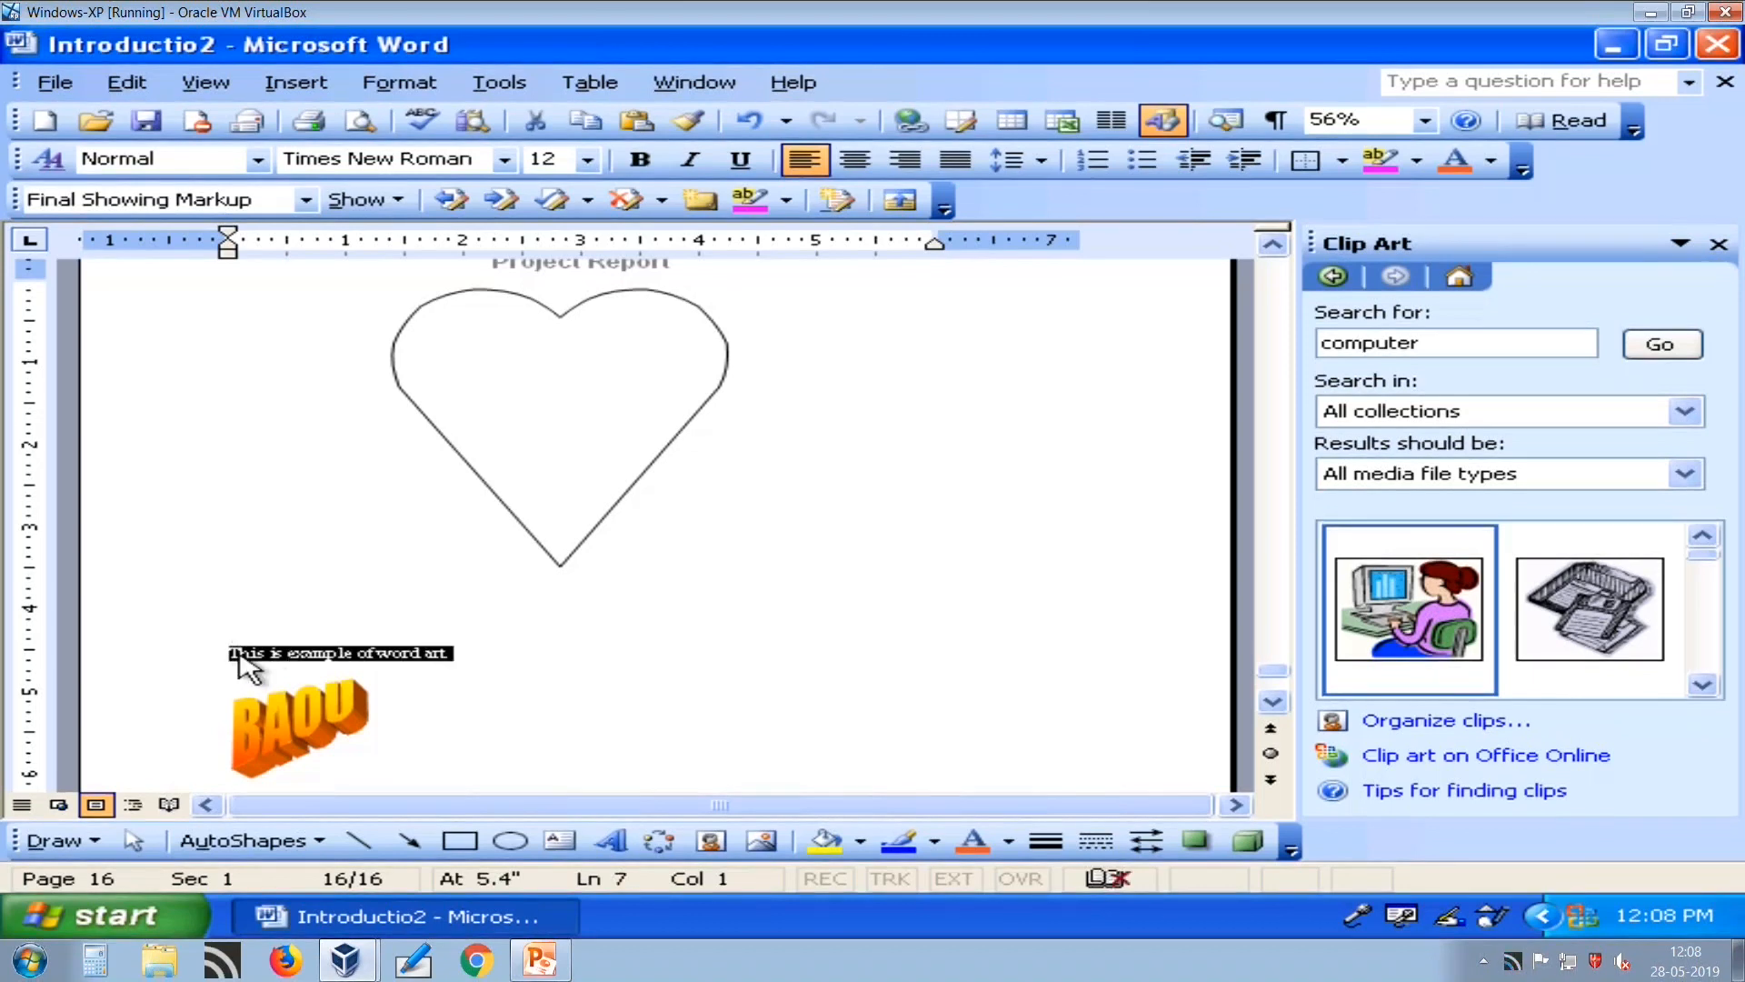
{"action": "scroll", "coordinate": [214, 702], "scroll_direction": "down", "scroll_amount": 1}
{"action": "scroll", "coordinate": [214, 703], "scroll_direction": "down", "scroll_amount": 1}
{"action": "left_click", "coordinate": [344, 583]}
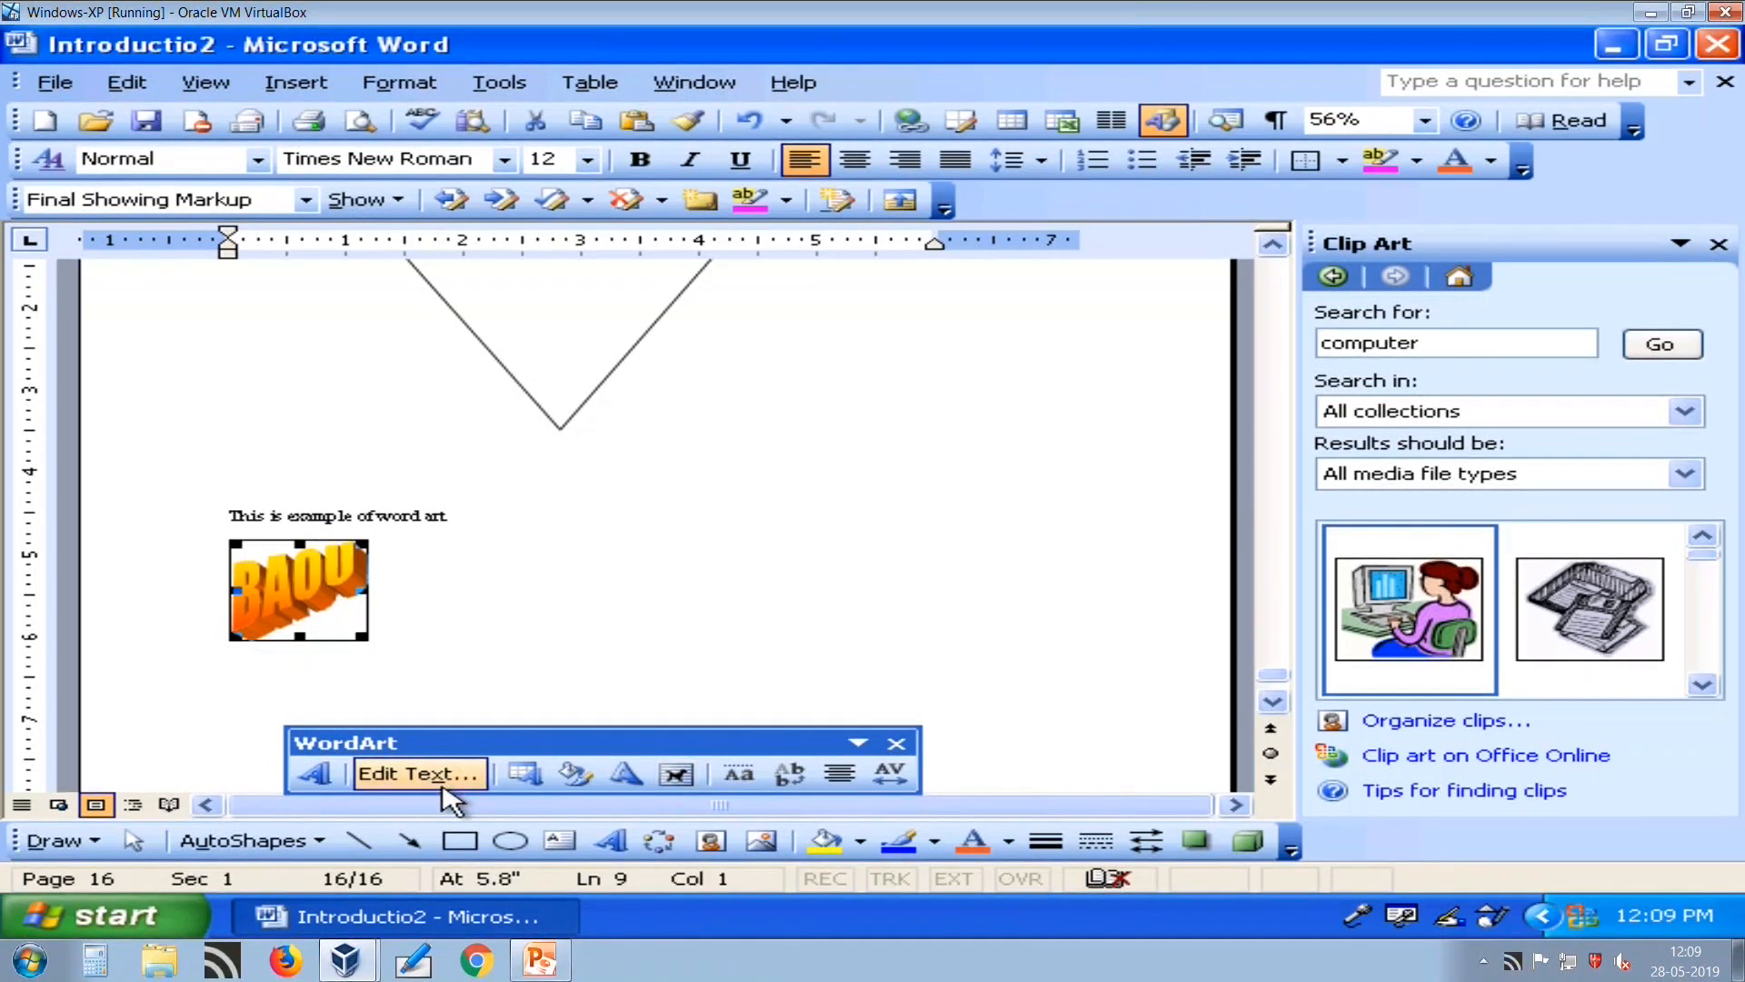
{"action": "left_click", "coordinate": [418, 773]}
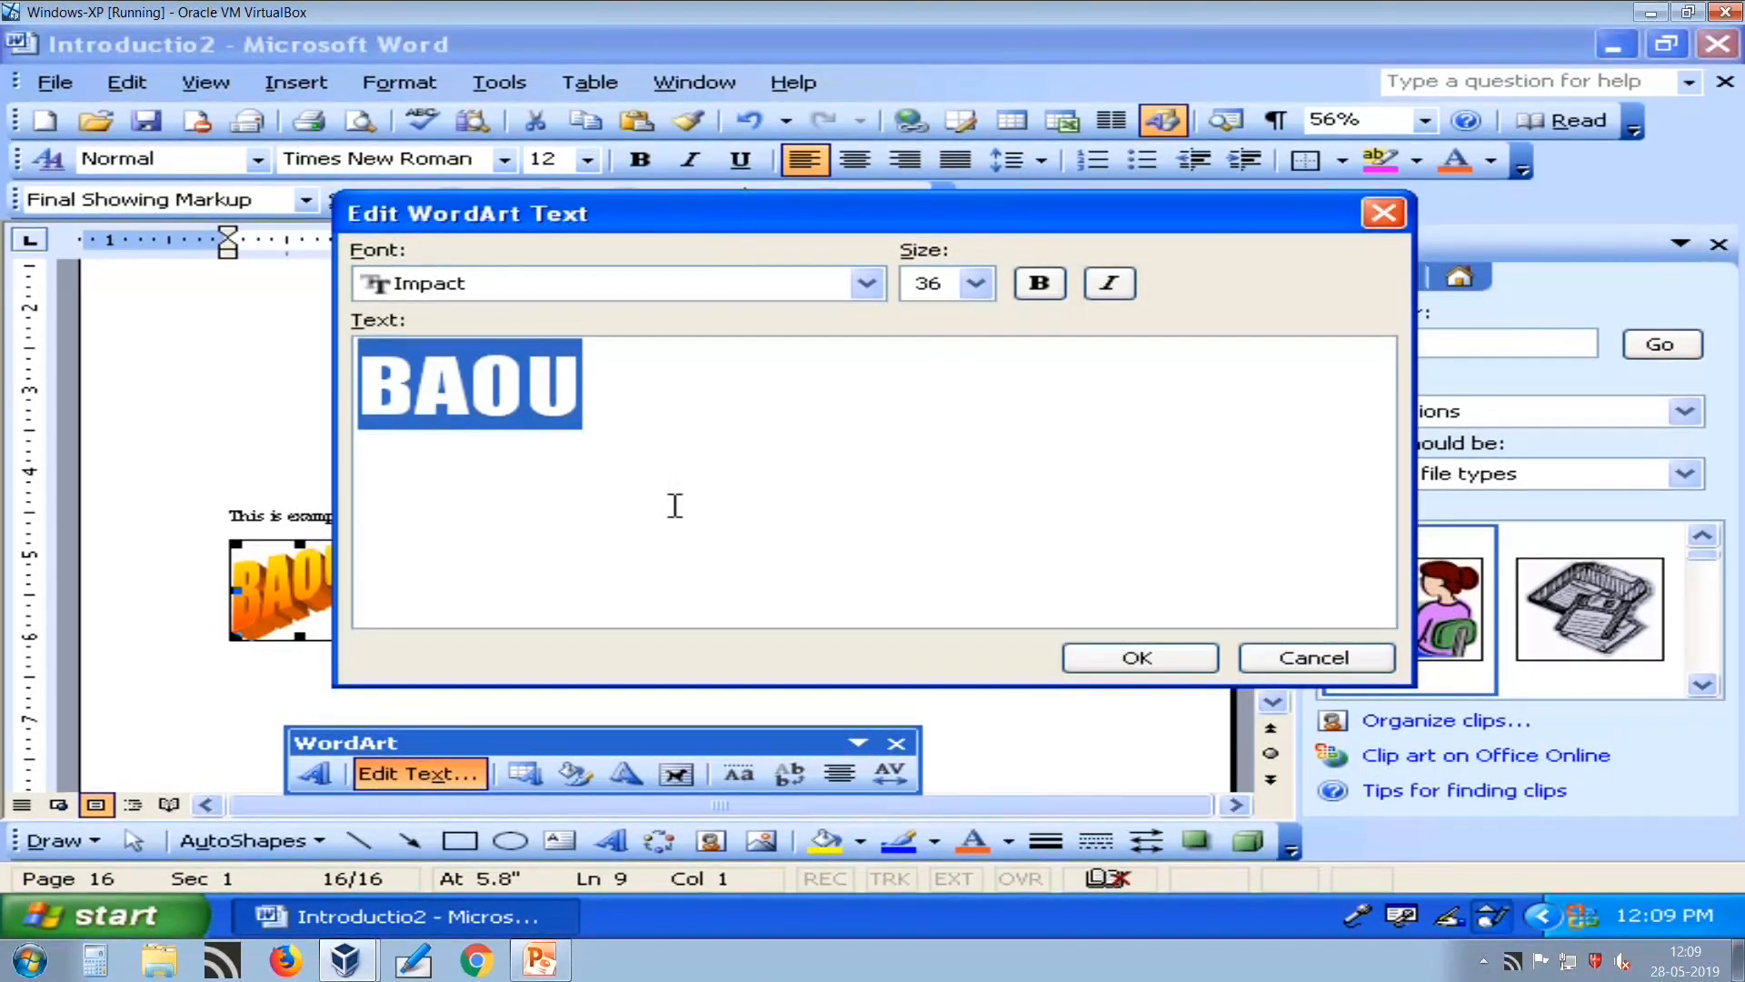
{"action": "type", "text": "Dr. "}
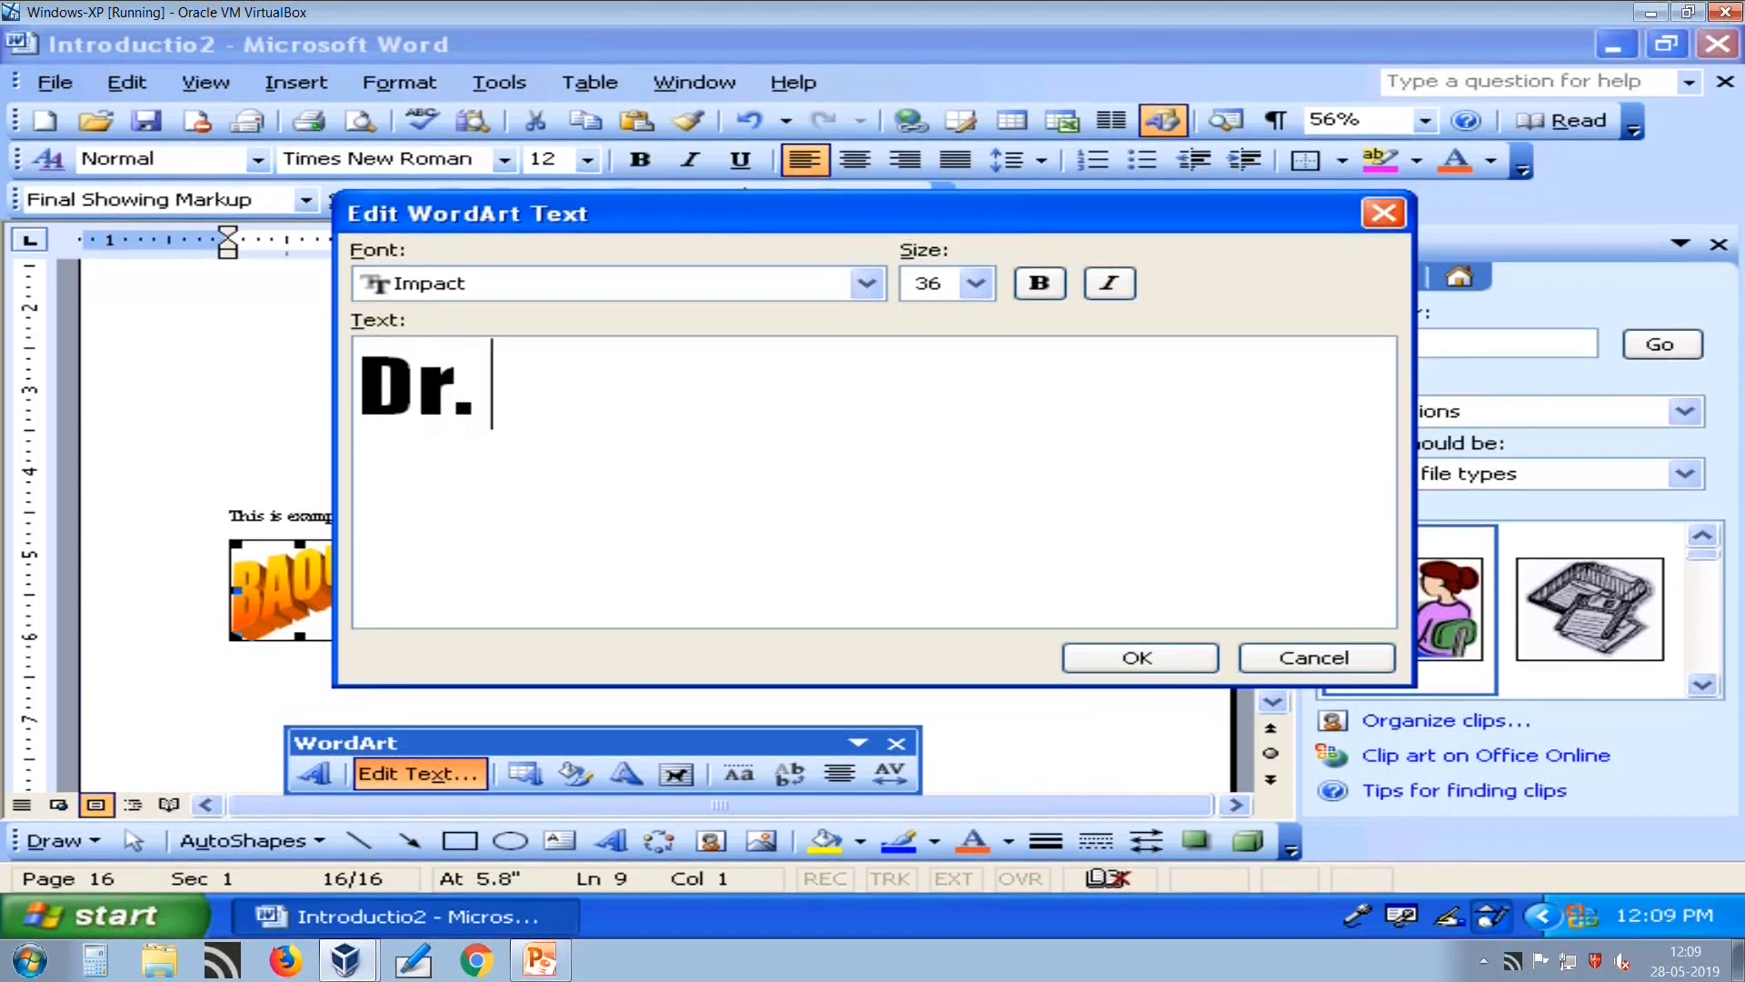
{"action": "type", "text": "Babasah"}
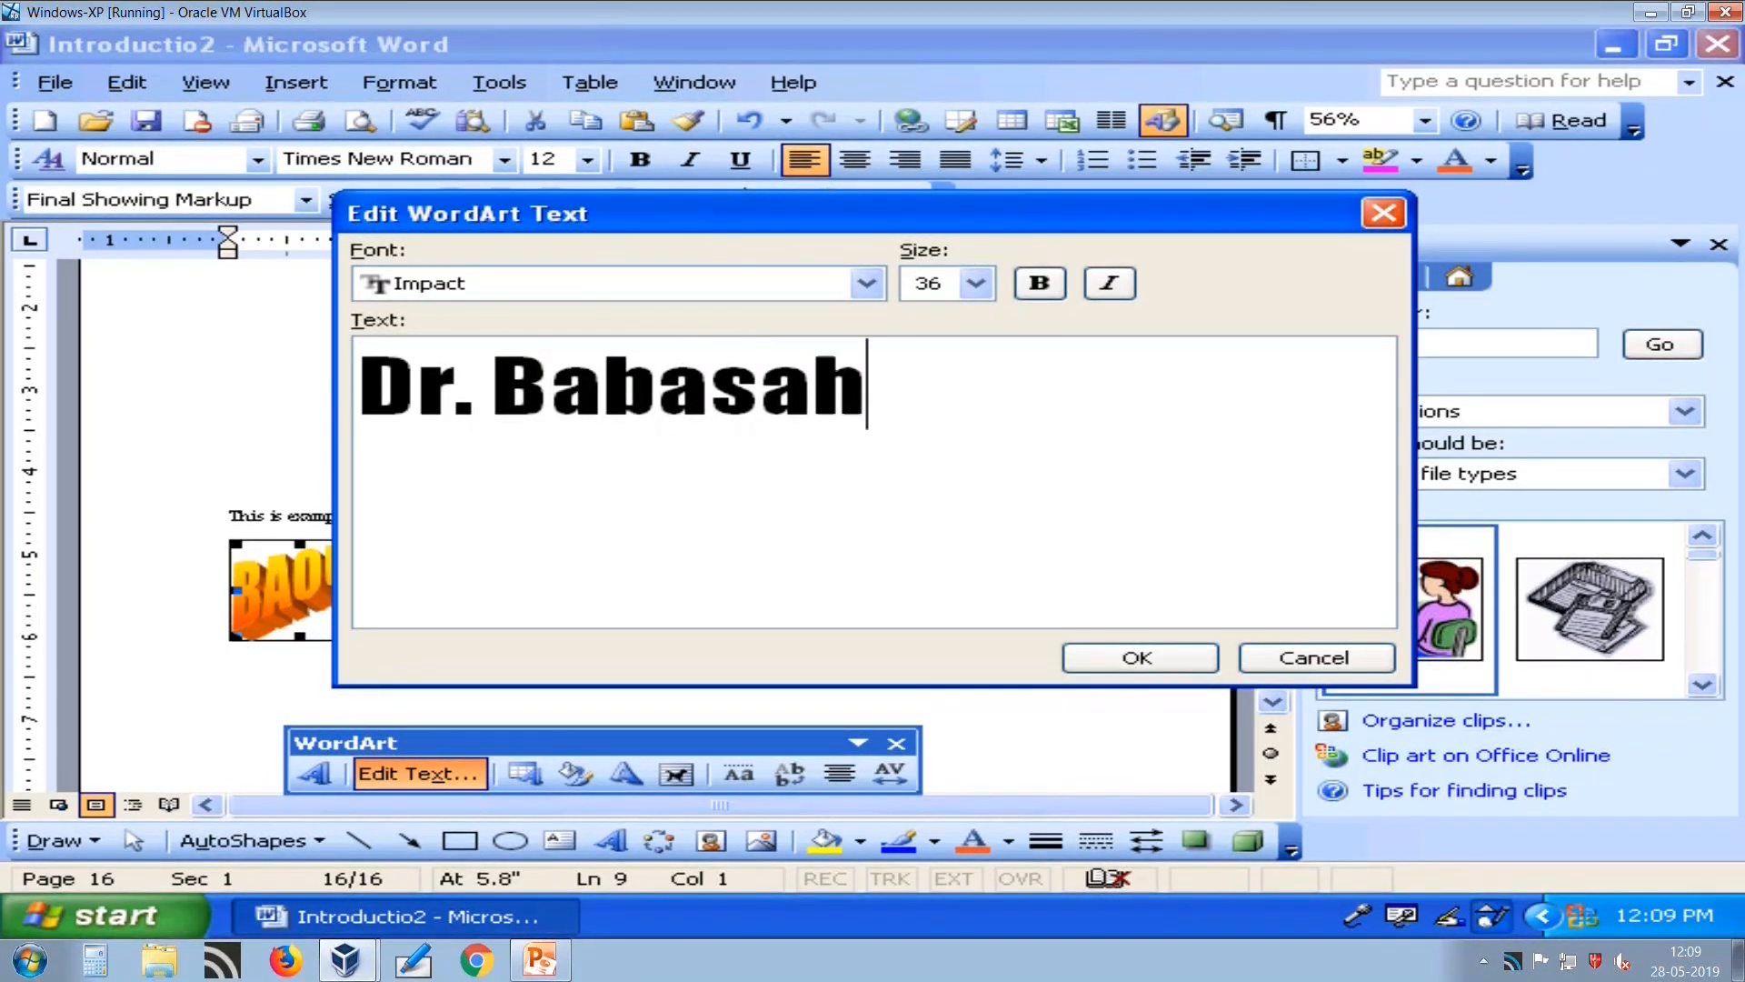
{"action": "type", "text": "eb Amv"}
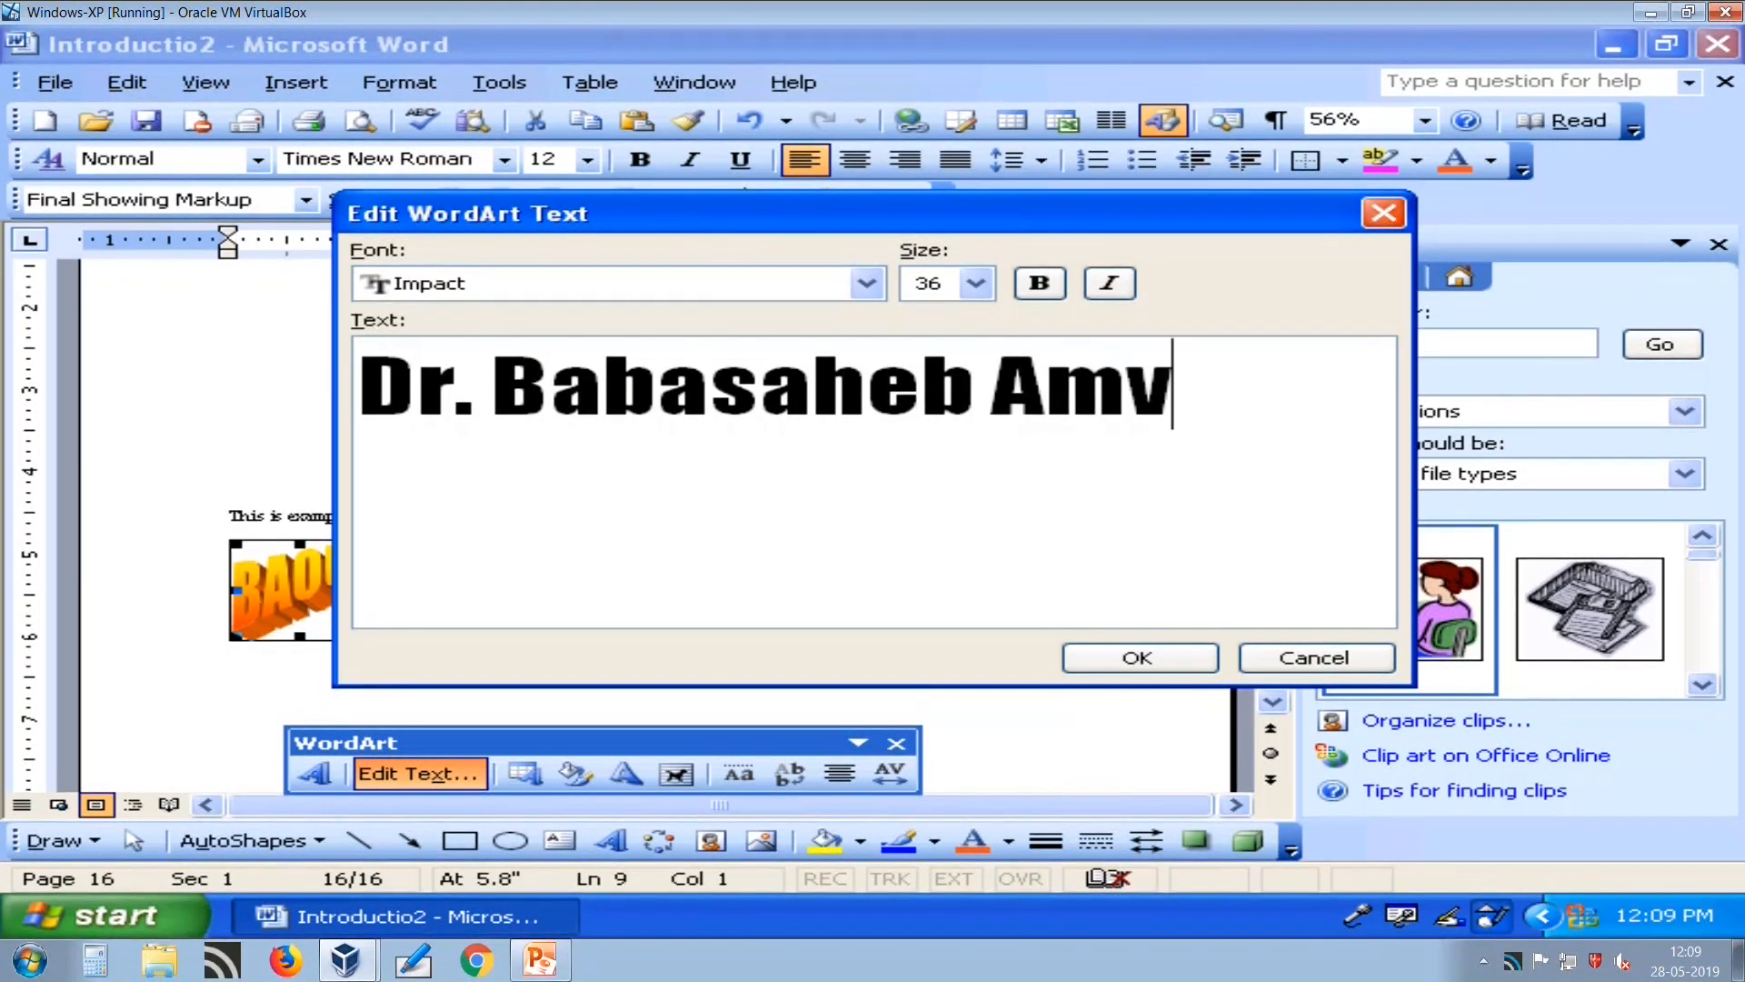
{"action": "key", "text": "BackSpace"}
{"action": "type", "text": "bedkar"}
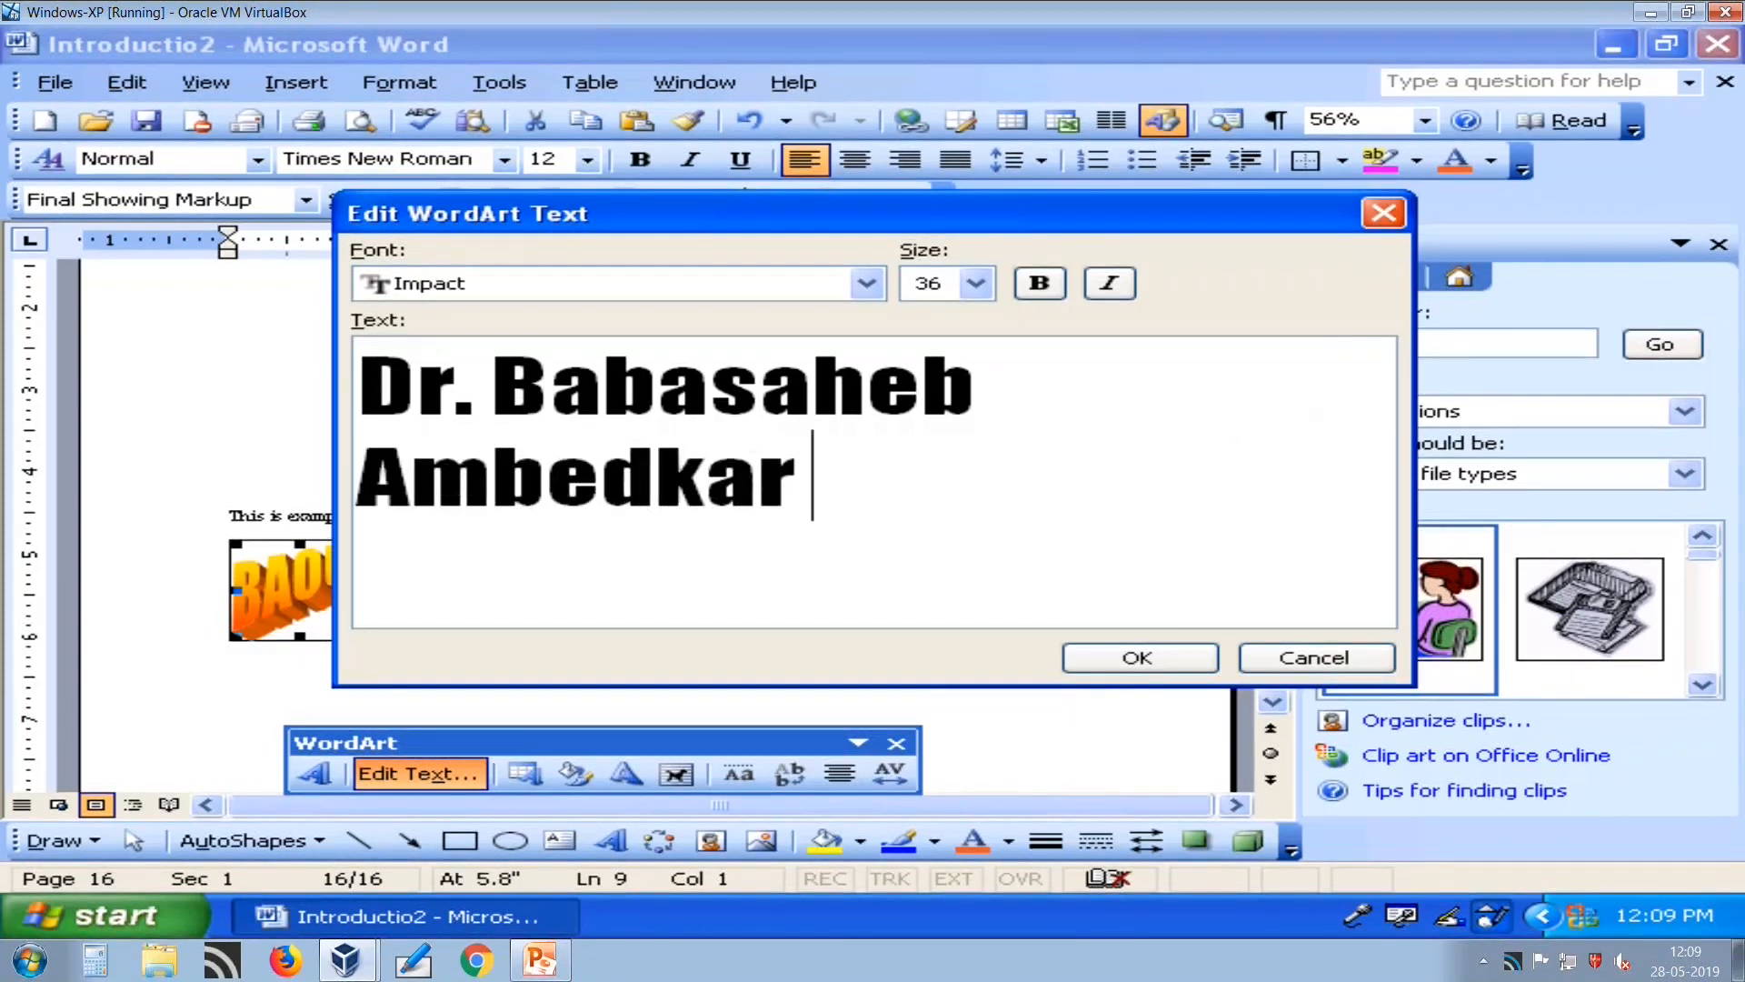
{"action": "type", "text": " Openb"}
{"action": "key", "text": "BackSpace"}
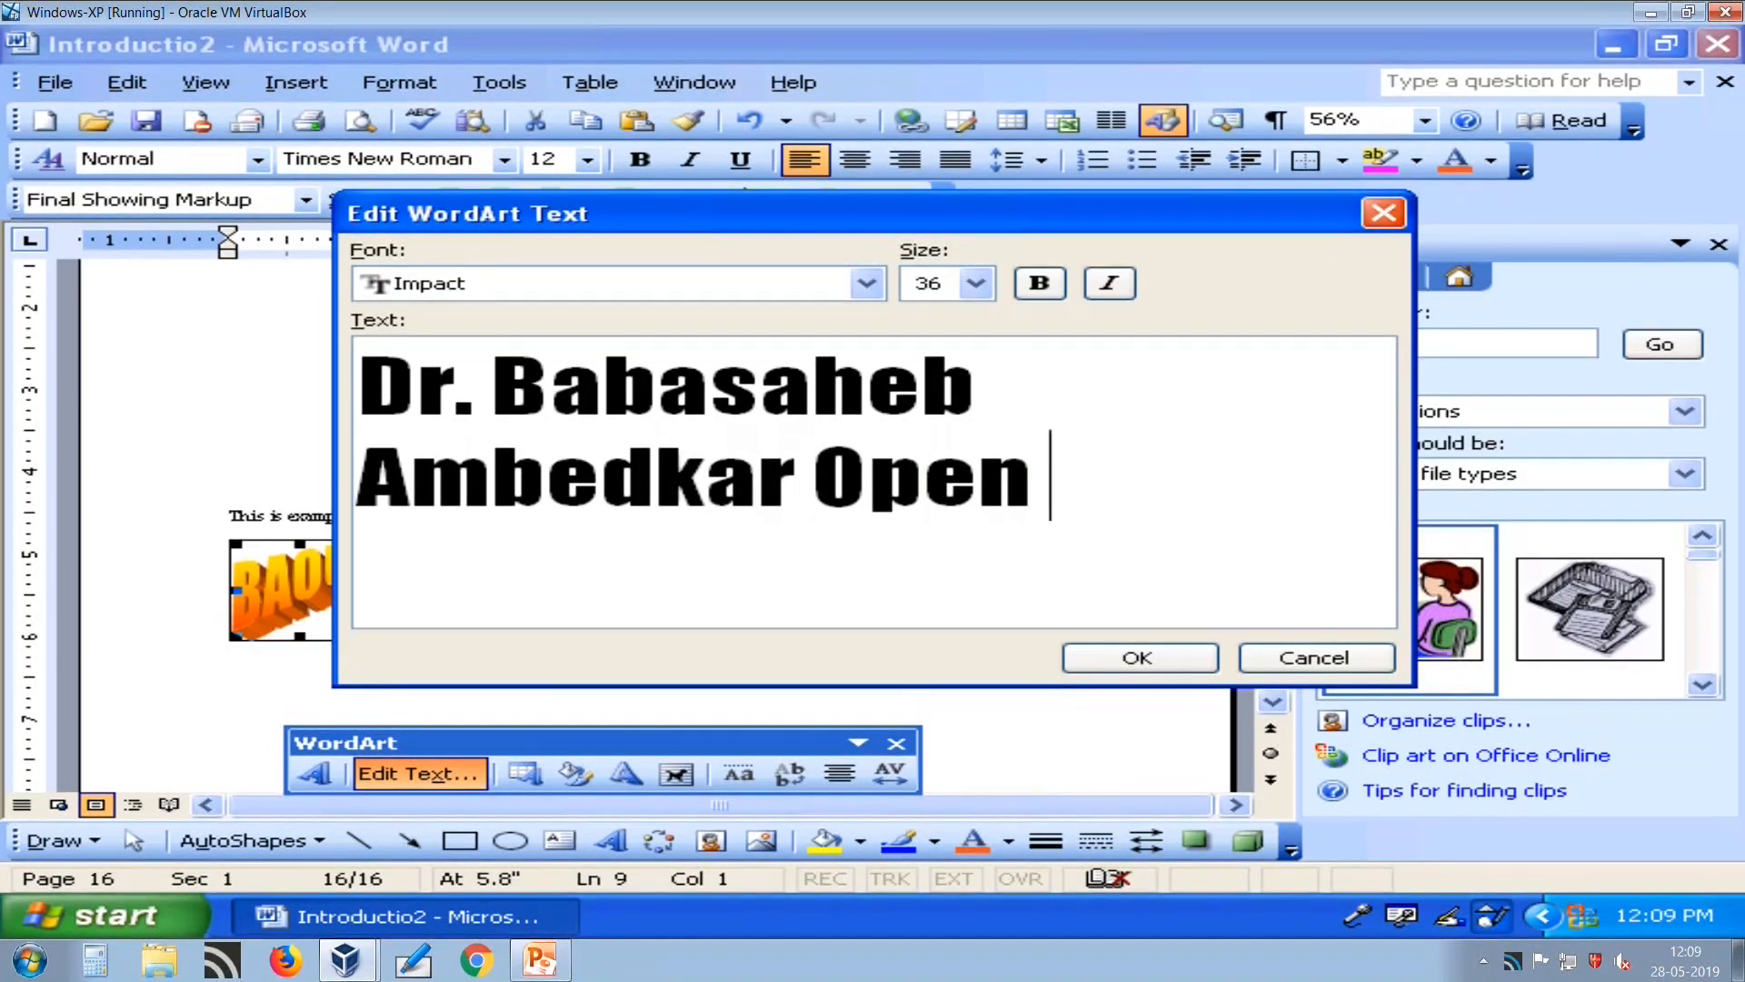
{"action": "type", "text": "Univers"}
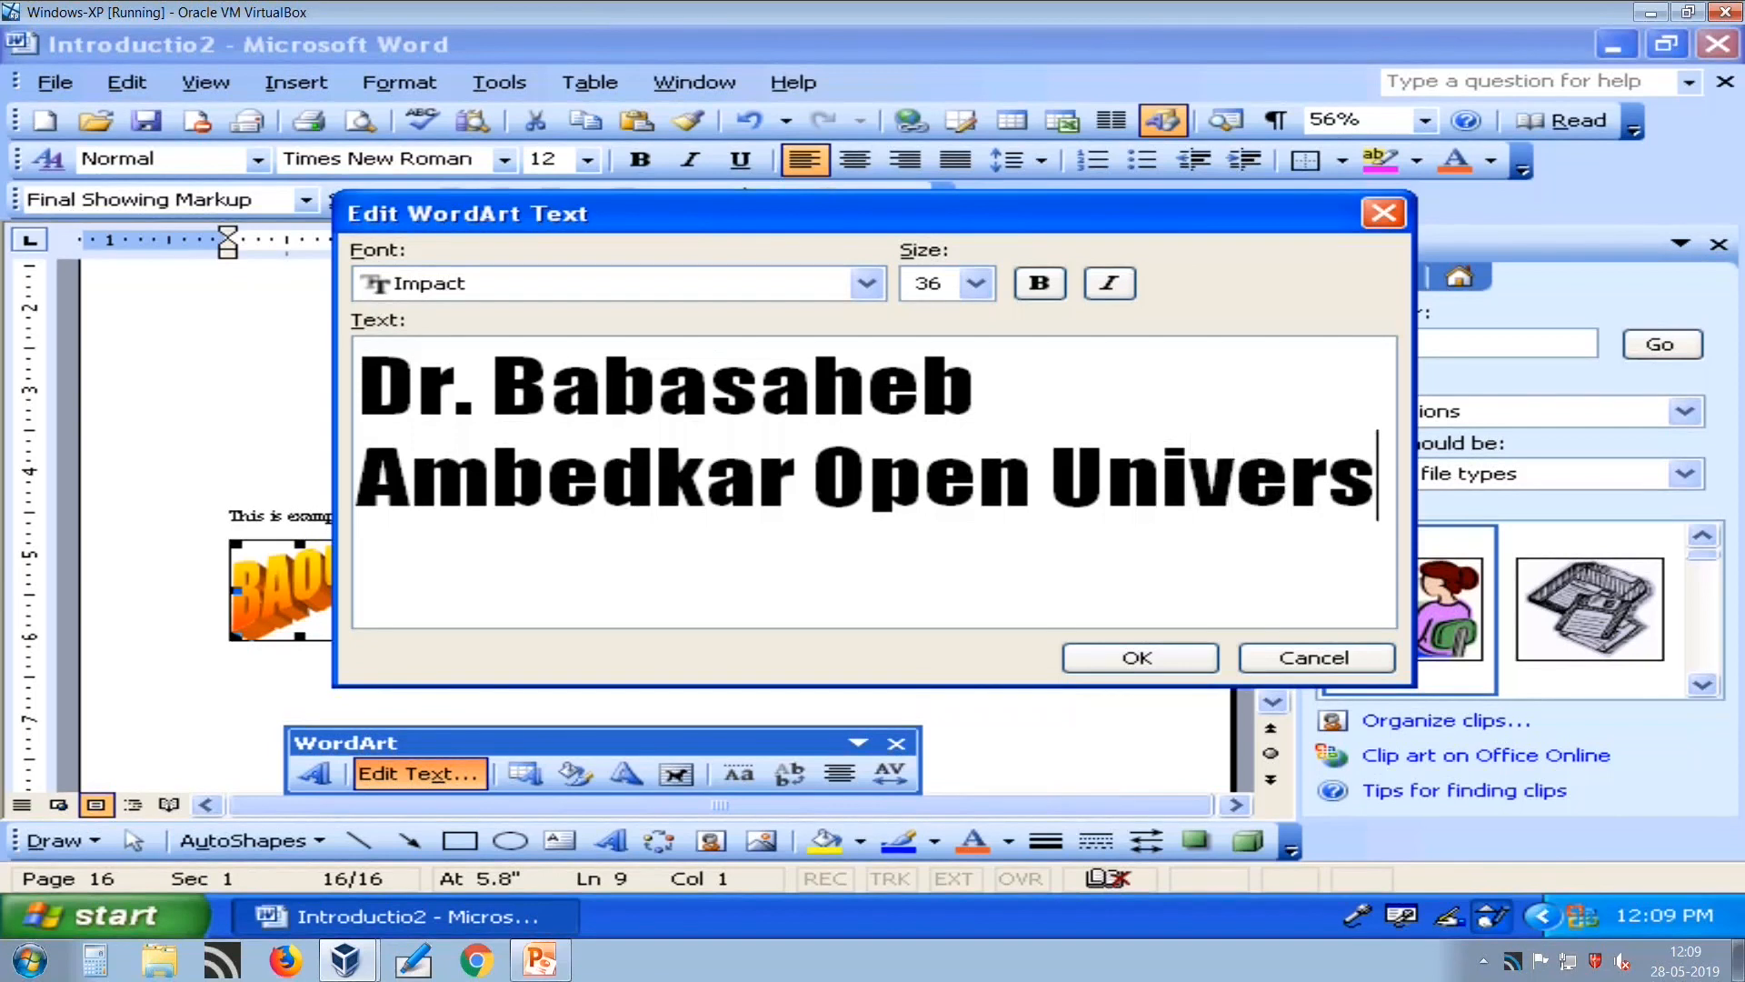
{"action": "type", "text": "ity"}
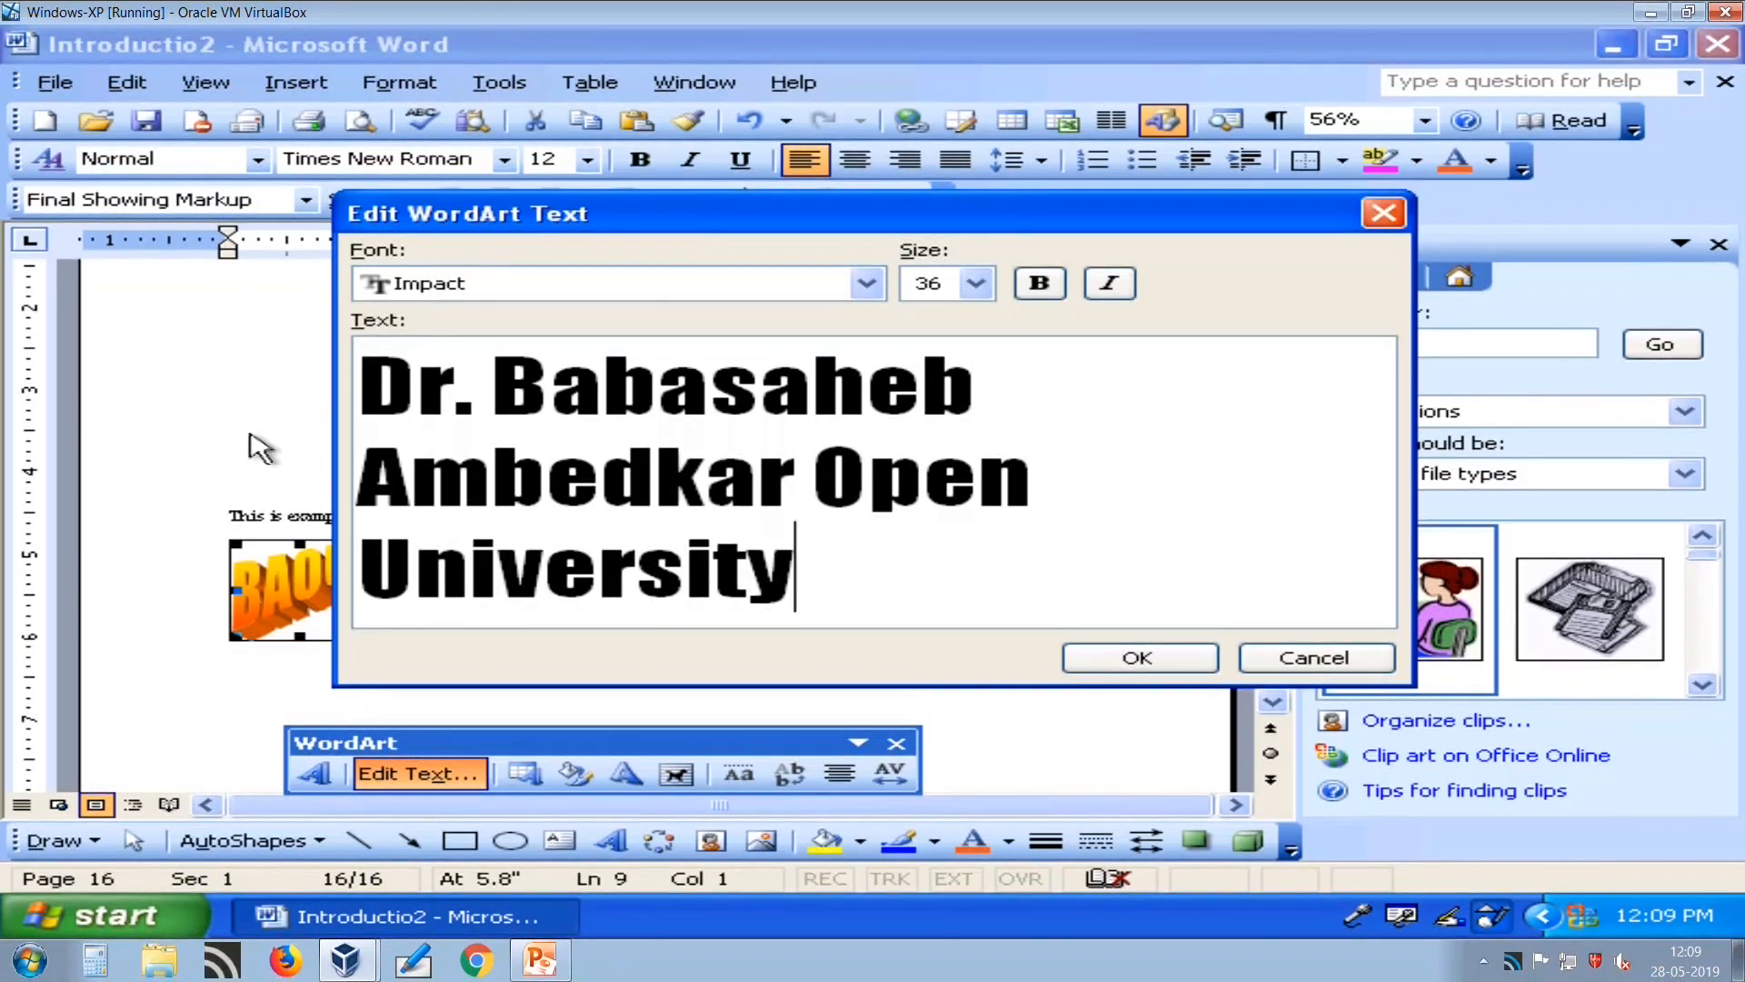
Set the WordArt's font size to 24 and apply the text changes.
{"action": "left_click", "coordinate": [976, 283]}
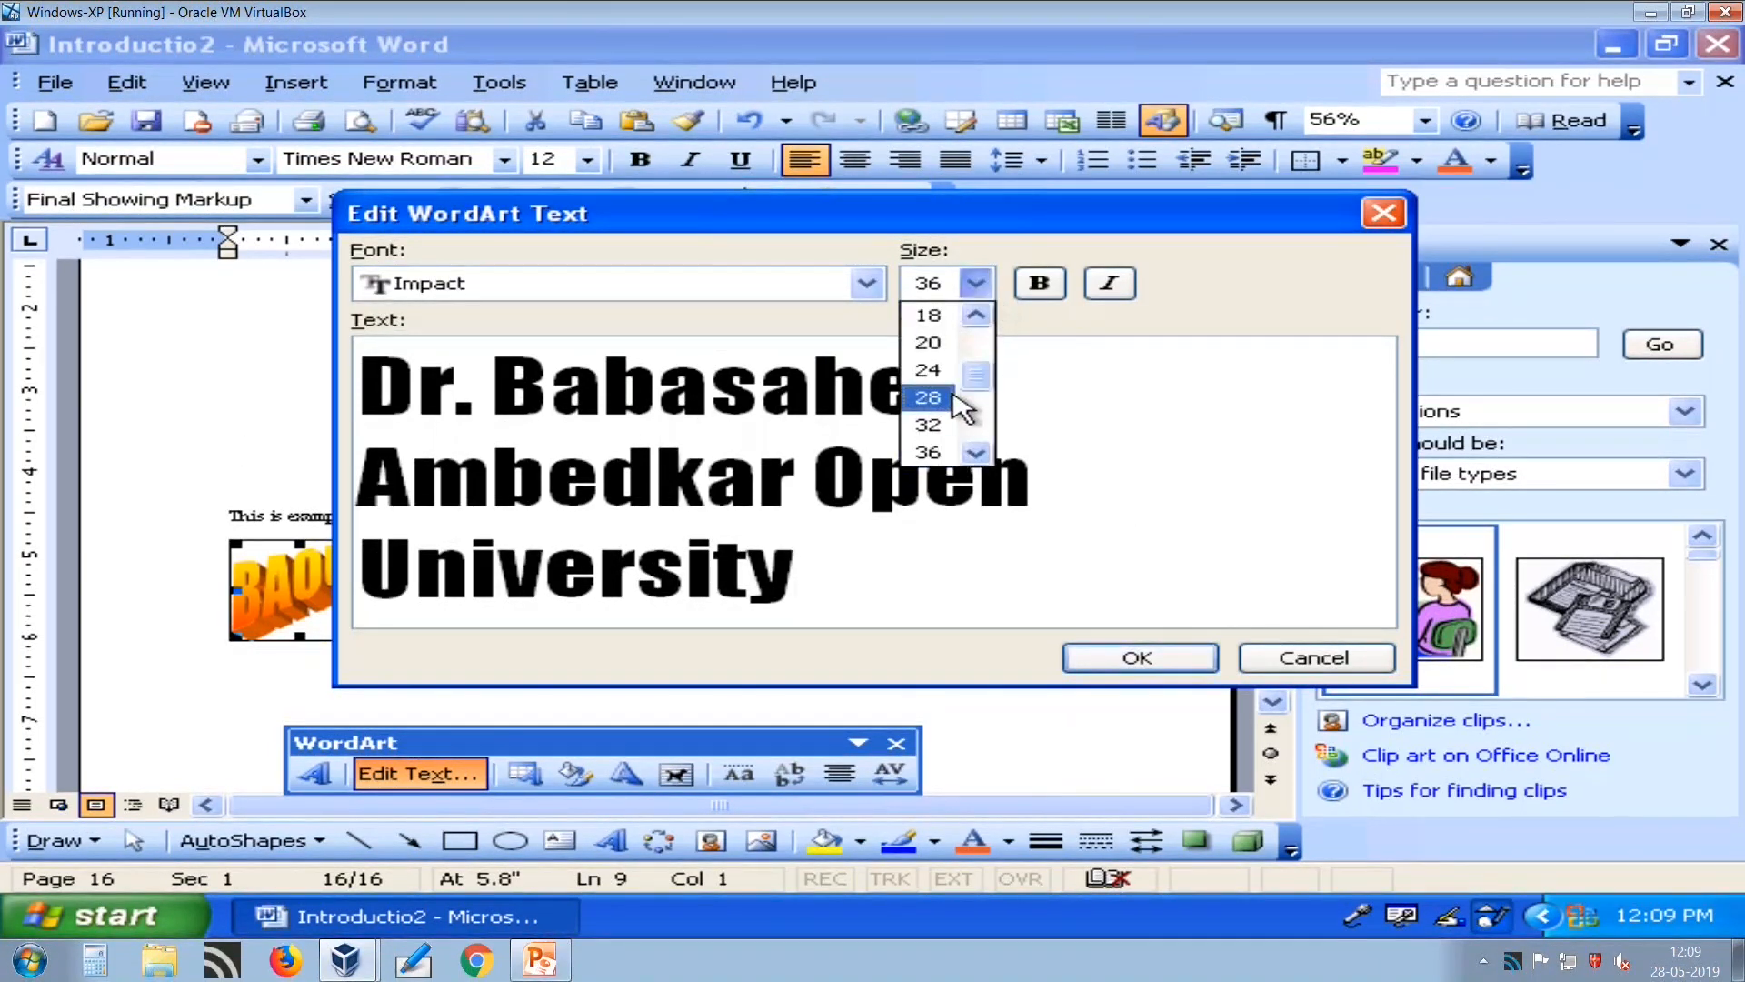
{"action": "left_click", "coordinate": [936, 370]}
{"action": "left_click", "coordinate": [1121, 659]}
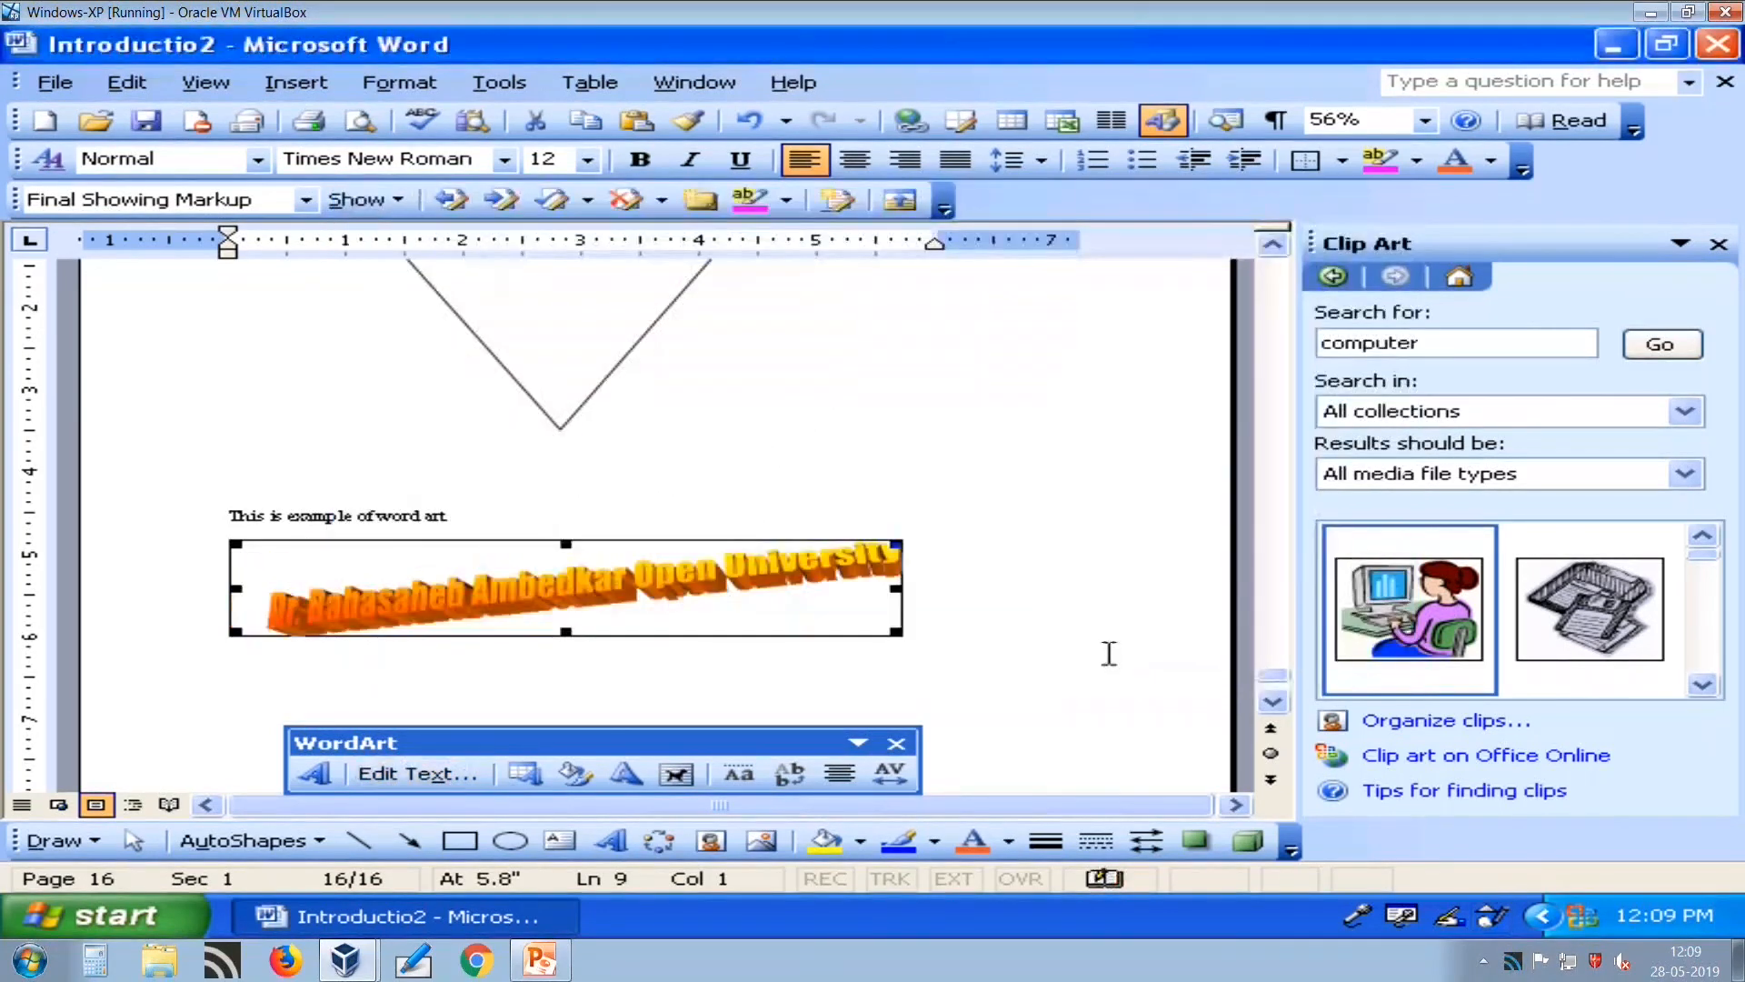
Insert a second WordArt reading "BAOU" in the blue 3-D style from the fourth column of the gallery's fourth row.
{"action": "scroll", "coordinate": [721, 571], "scroll_direction": "down", "scroll_amount": 1}
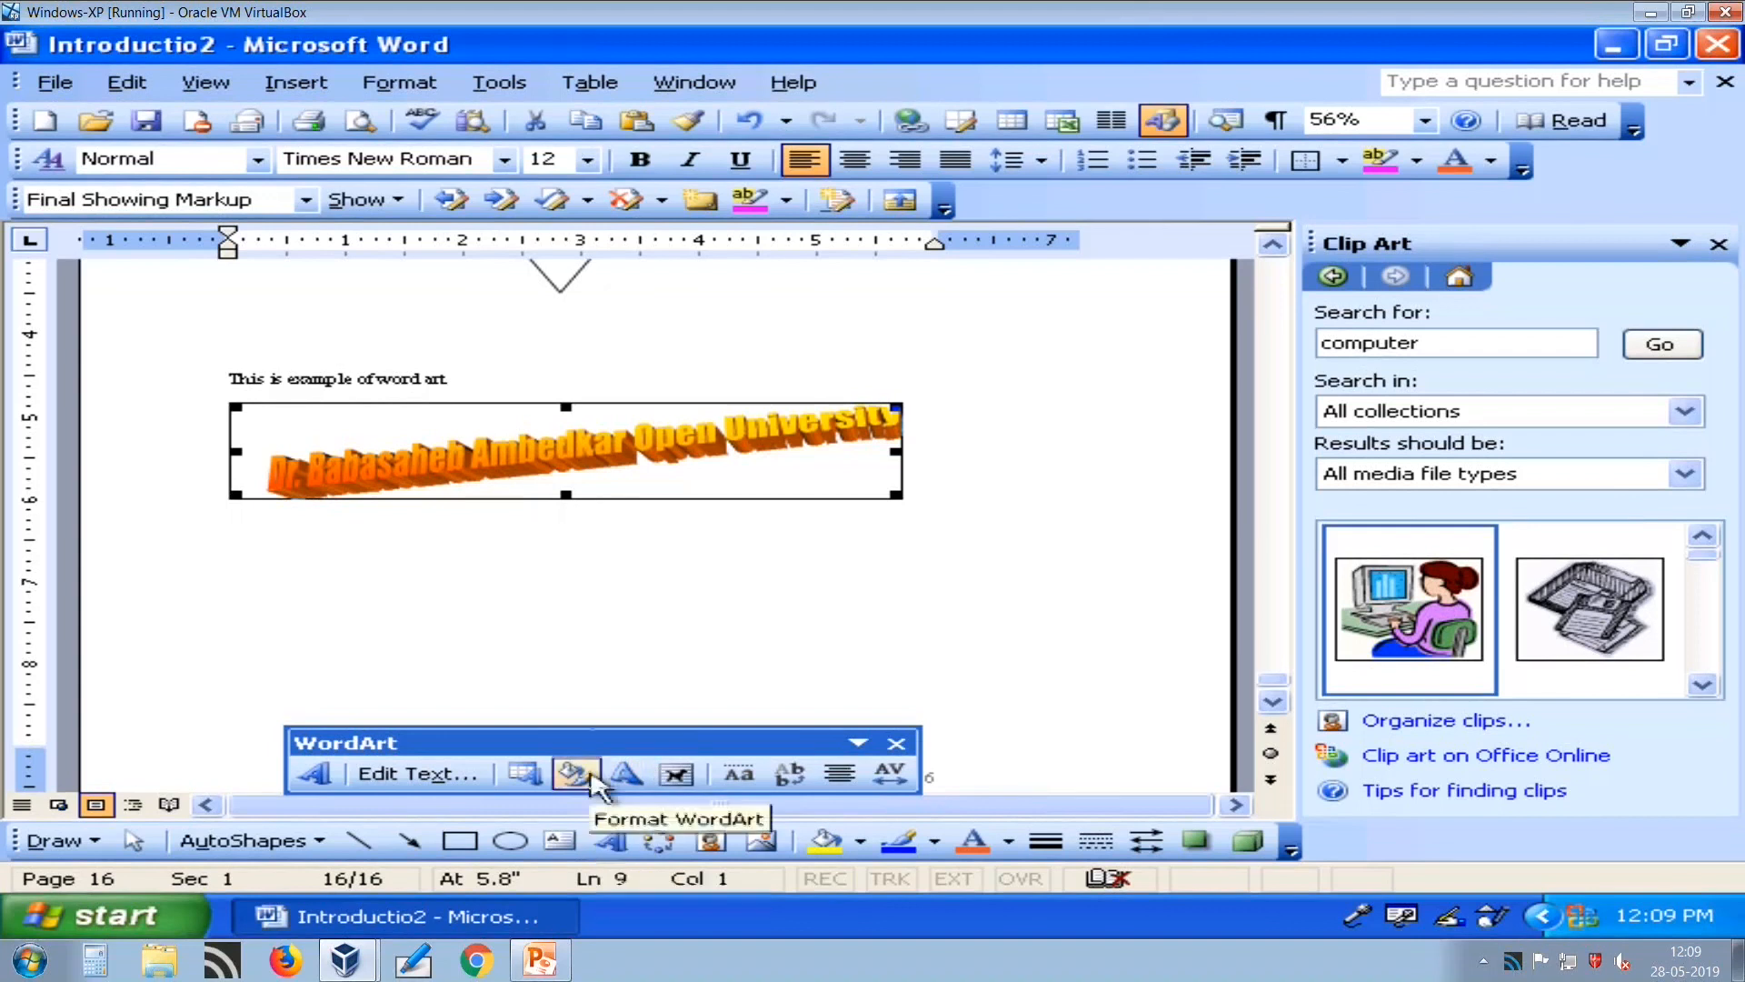
{"action": "left_click", "coordinate": [610, 840]}
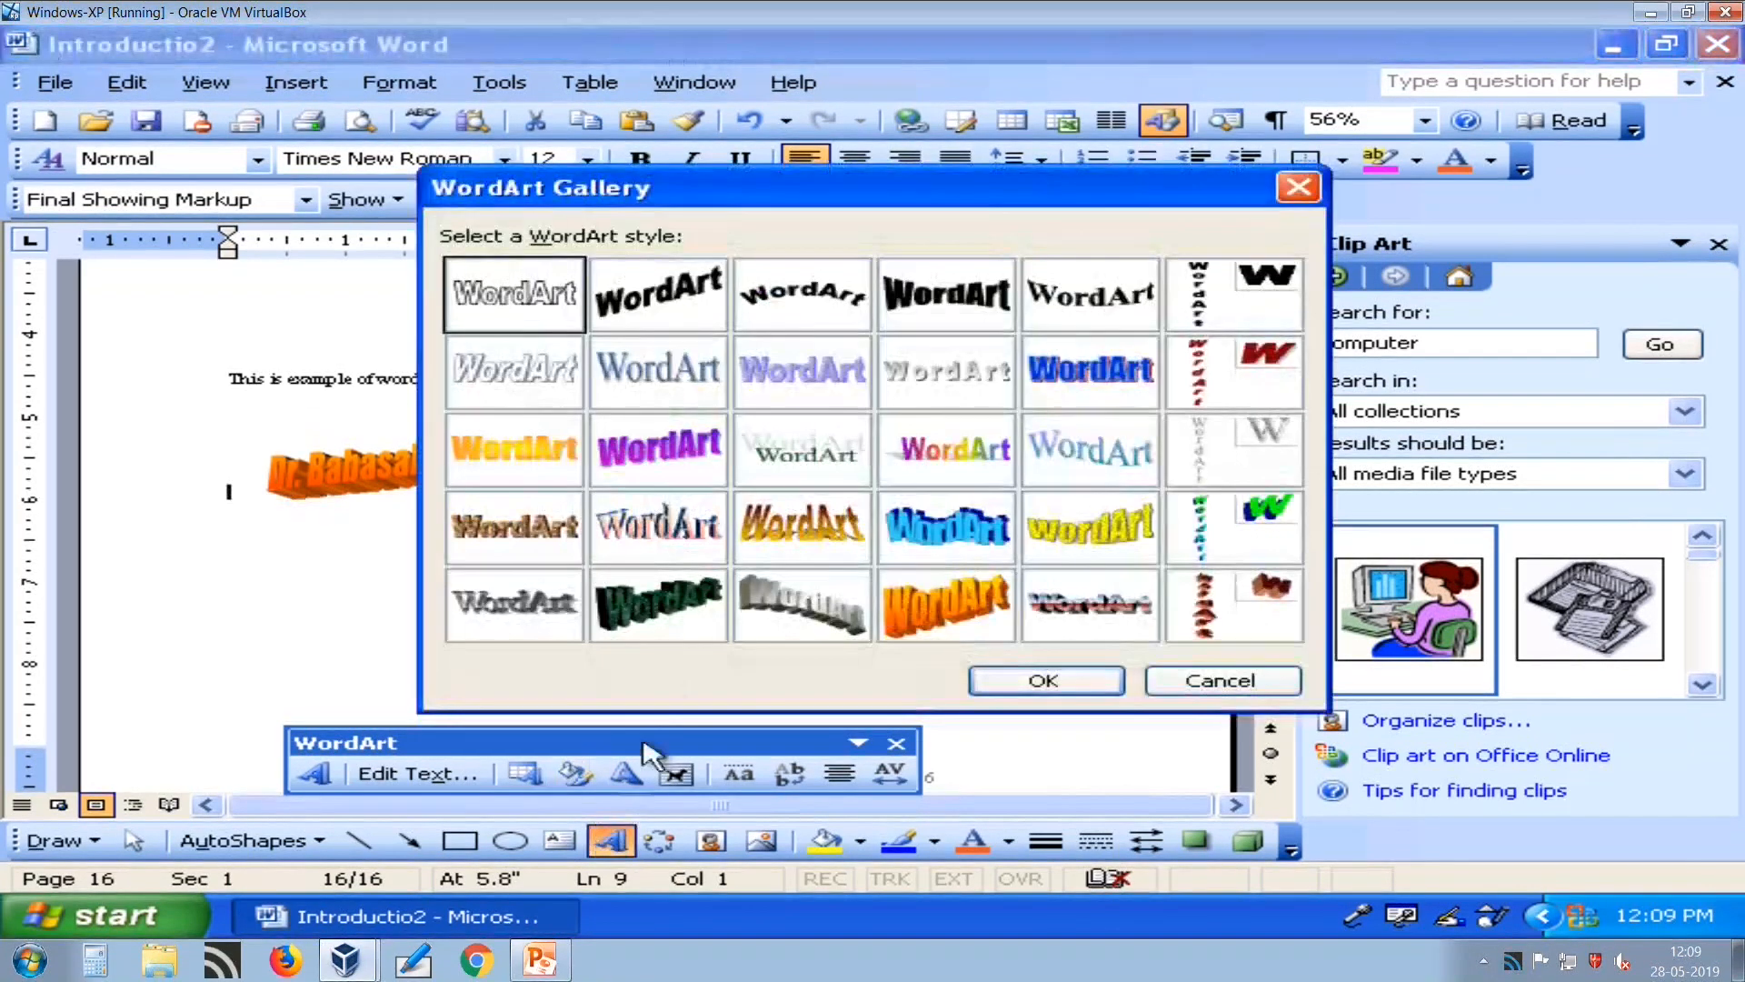
{"action": "left_click", "coordinate": [700, 470]}
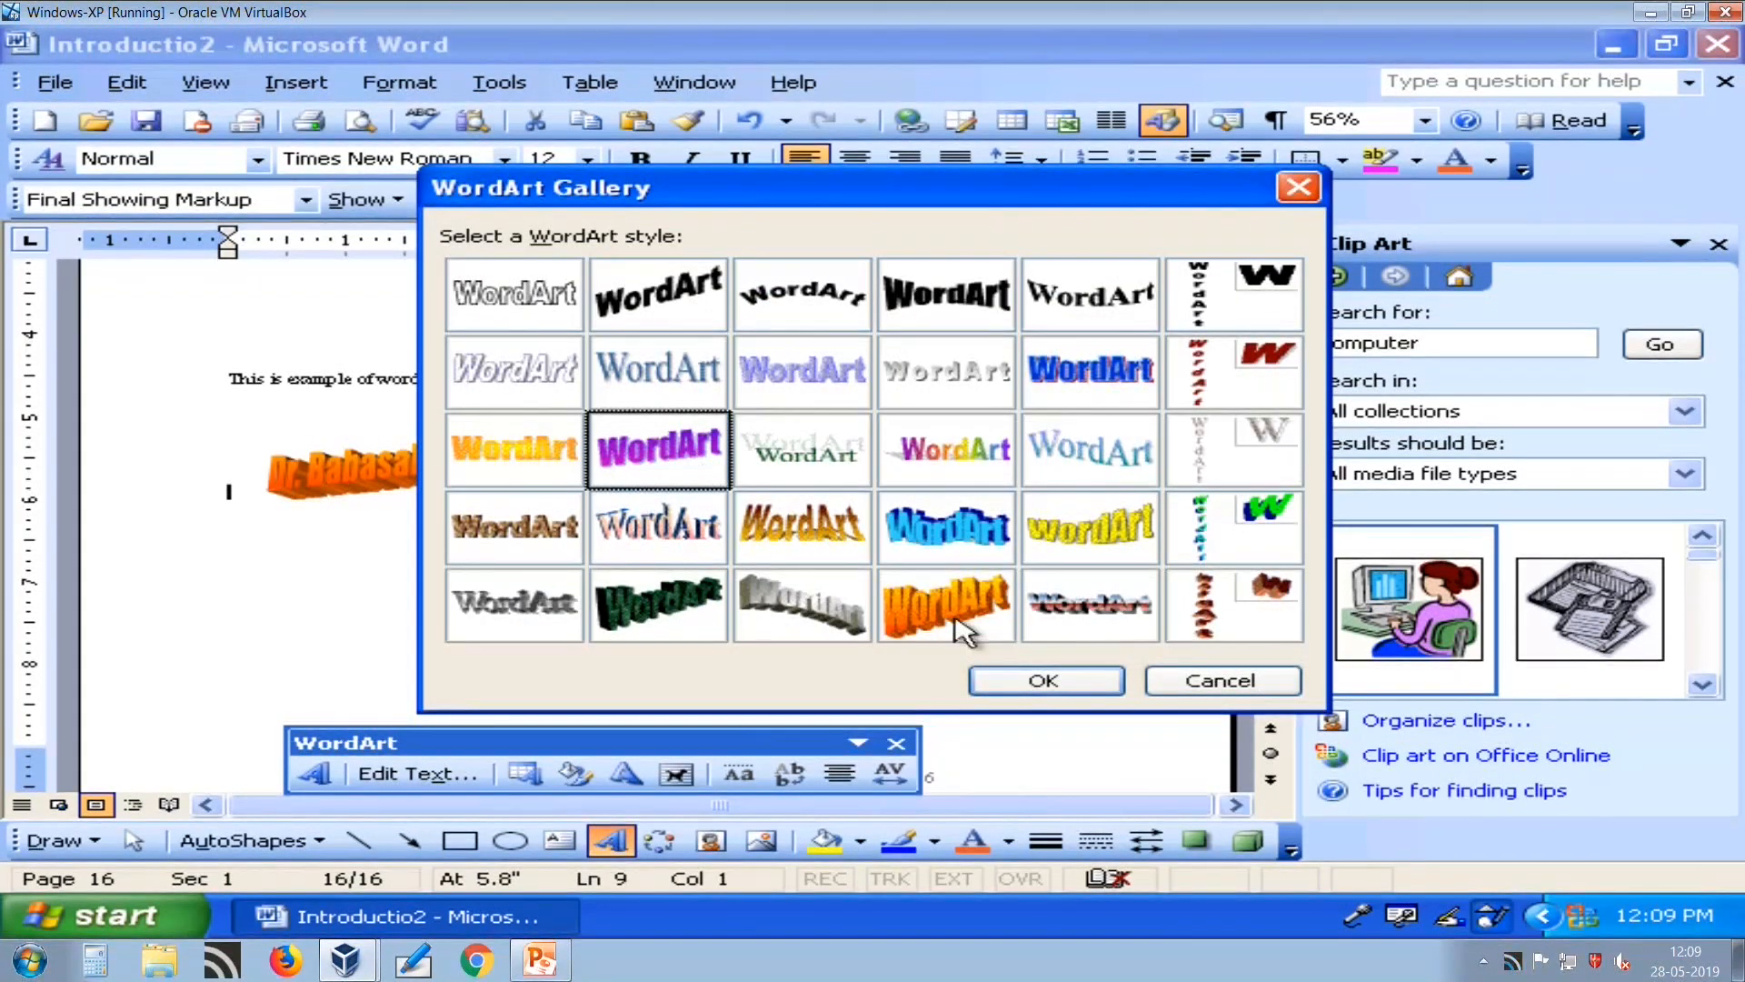
{"action": "left_click", "coordinate": [1058, 689]}
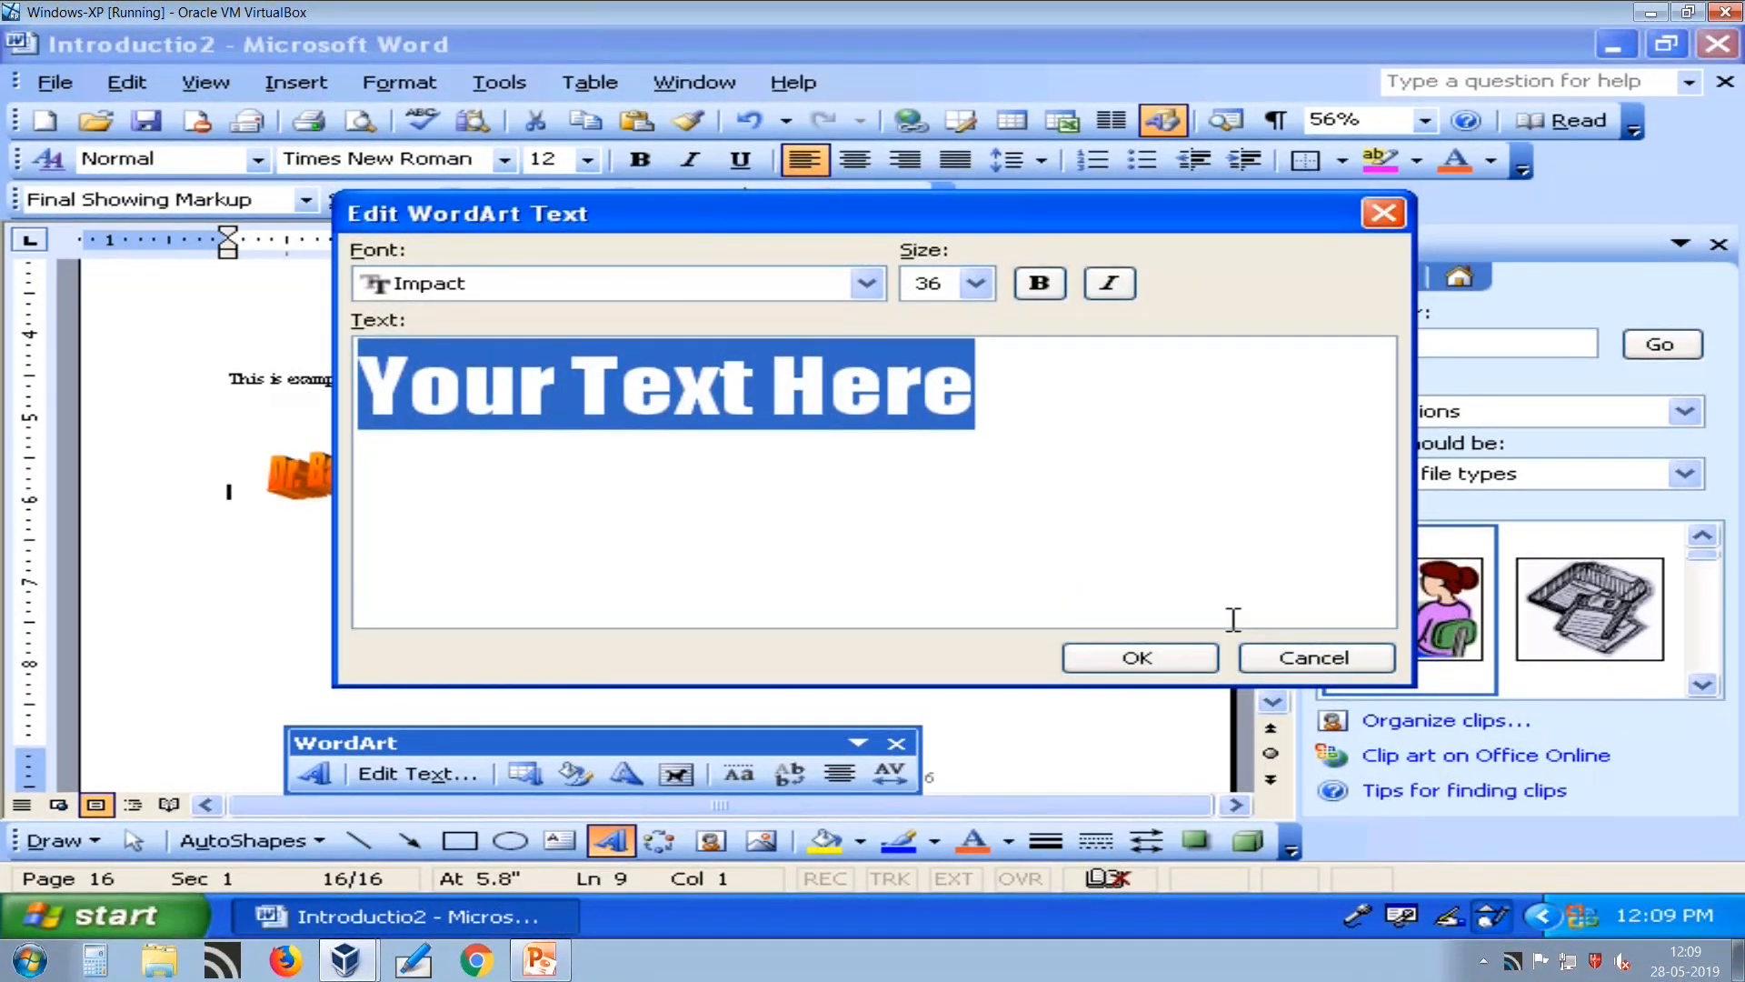
{"action": "type", "text": "BAOU"}
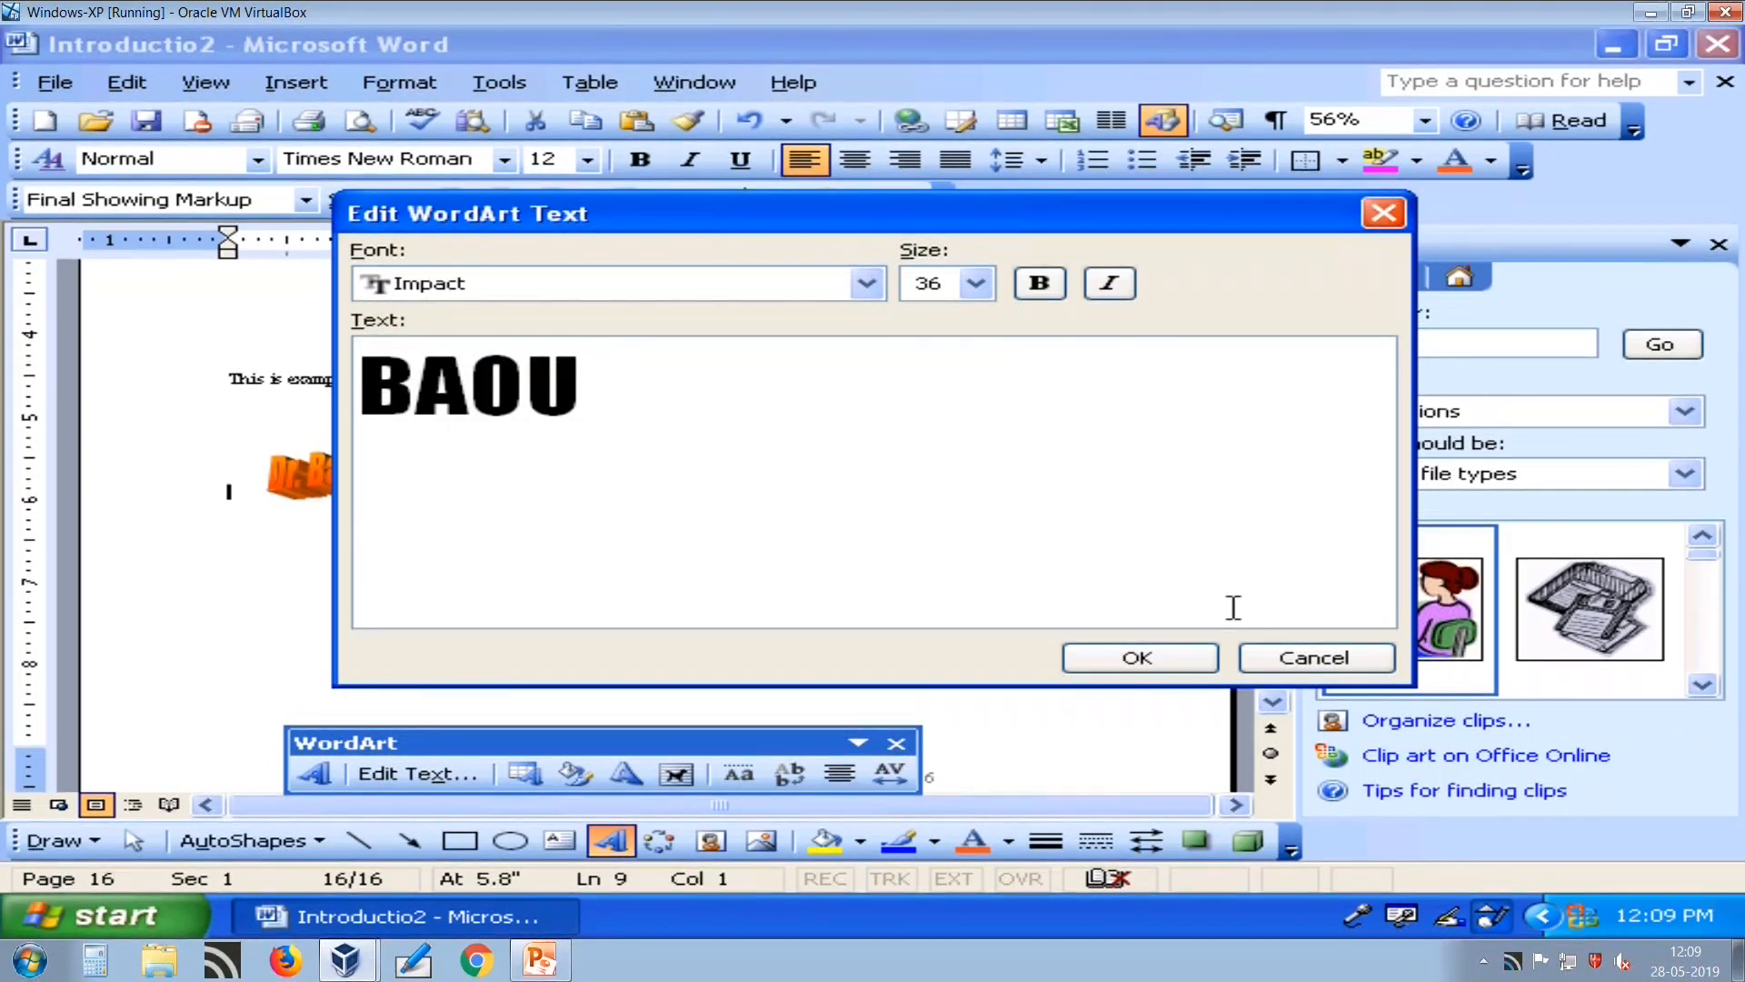
{"action": "left_click", "coordinate": [1160, 660]}
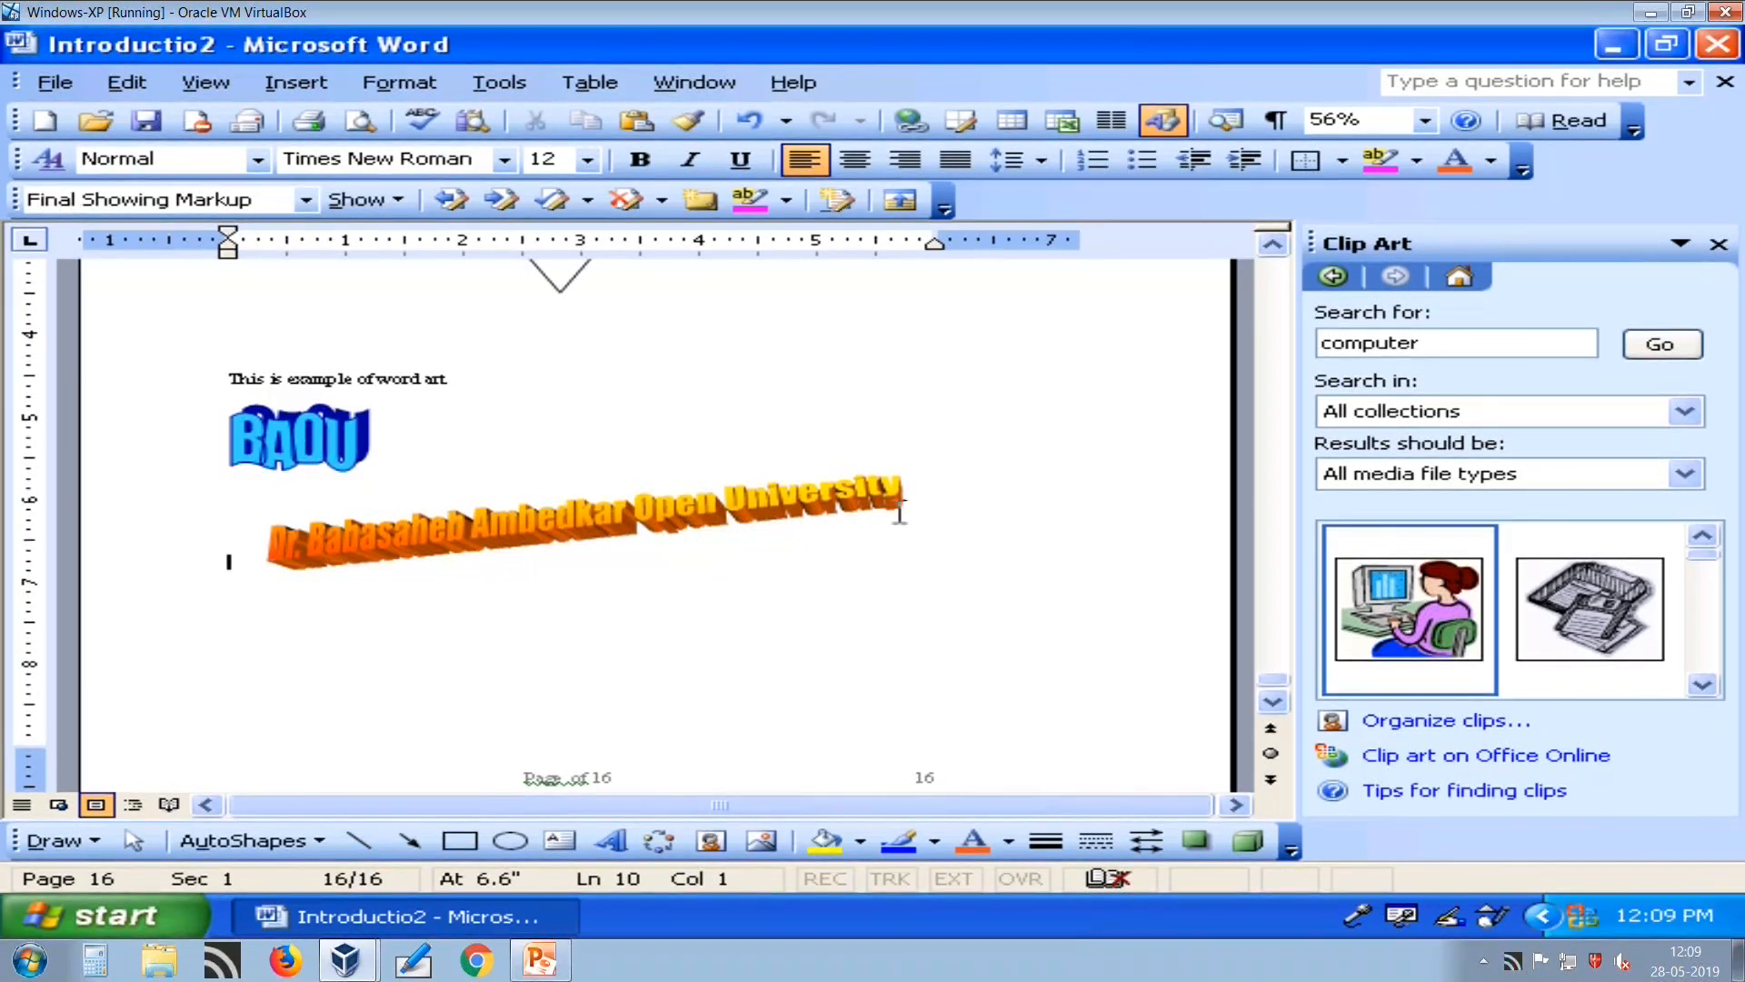
Insert an organization chart at the current position in the line with the orange university WordArt.
{"action": "left_click", "coordinate": [389, 90]}
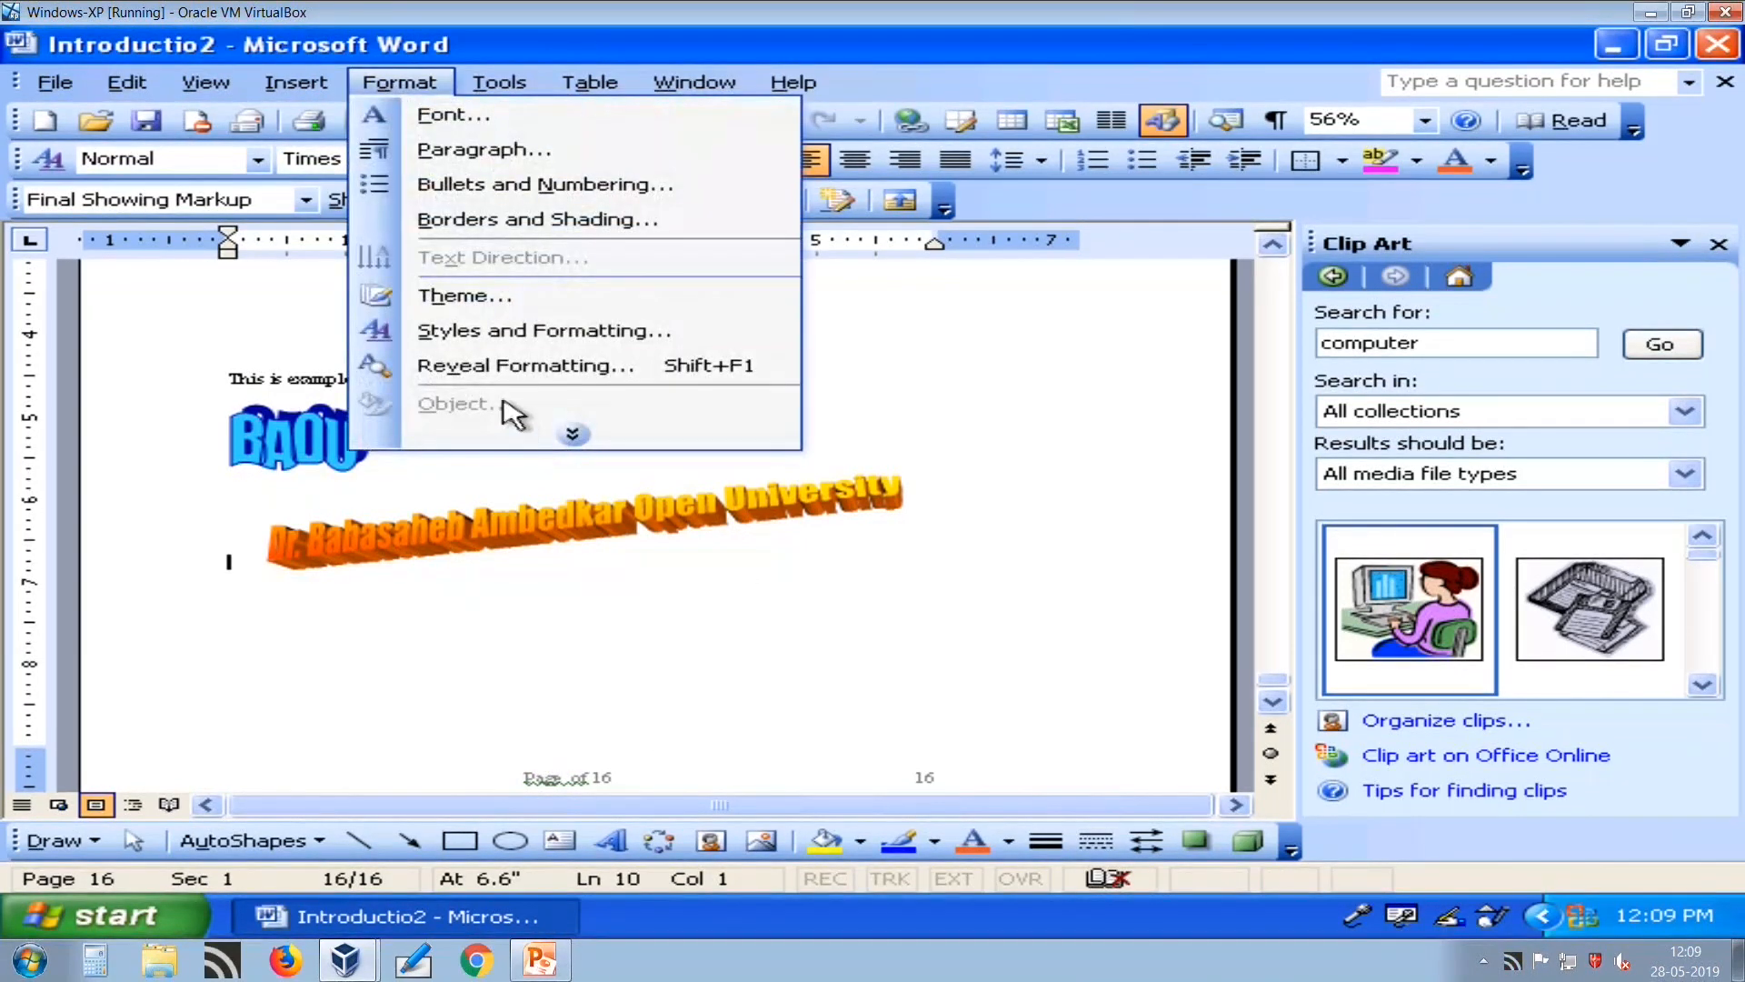
{"action": "mouse_move", "coordinate": [296, 82]}
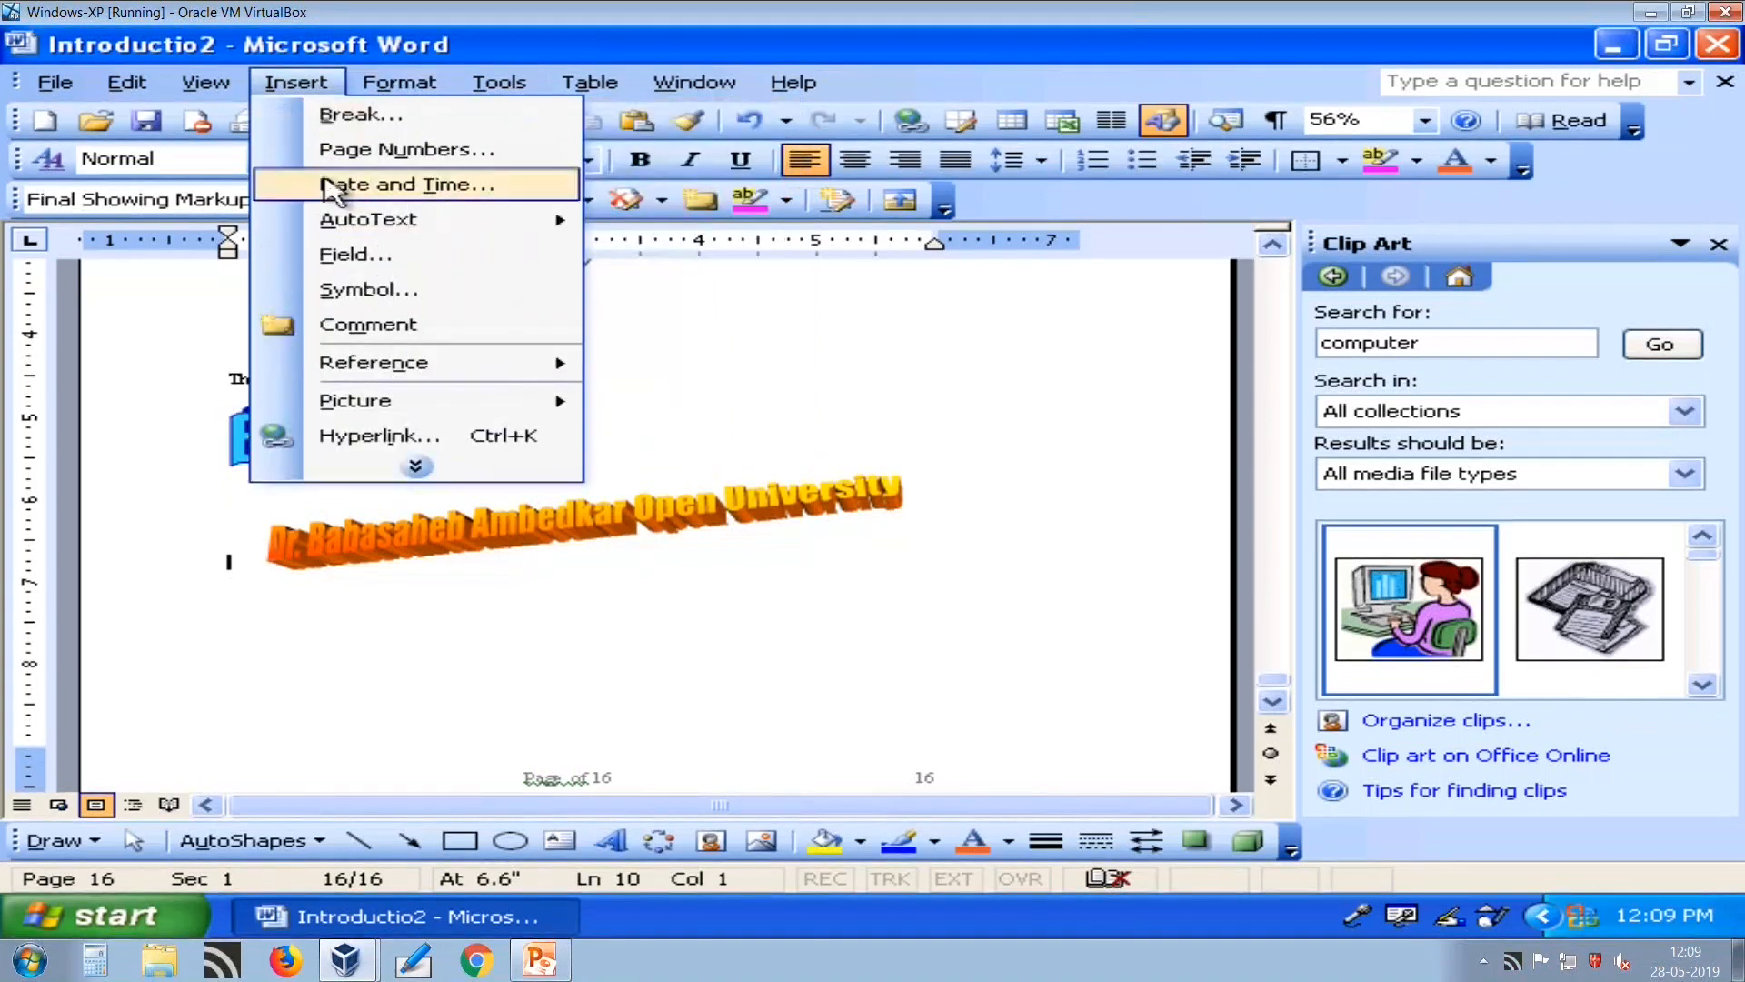
{"action": "left_click", "coordinate": [415, 466]}
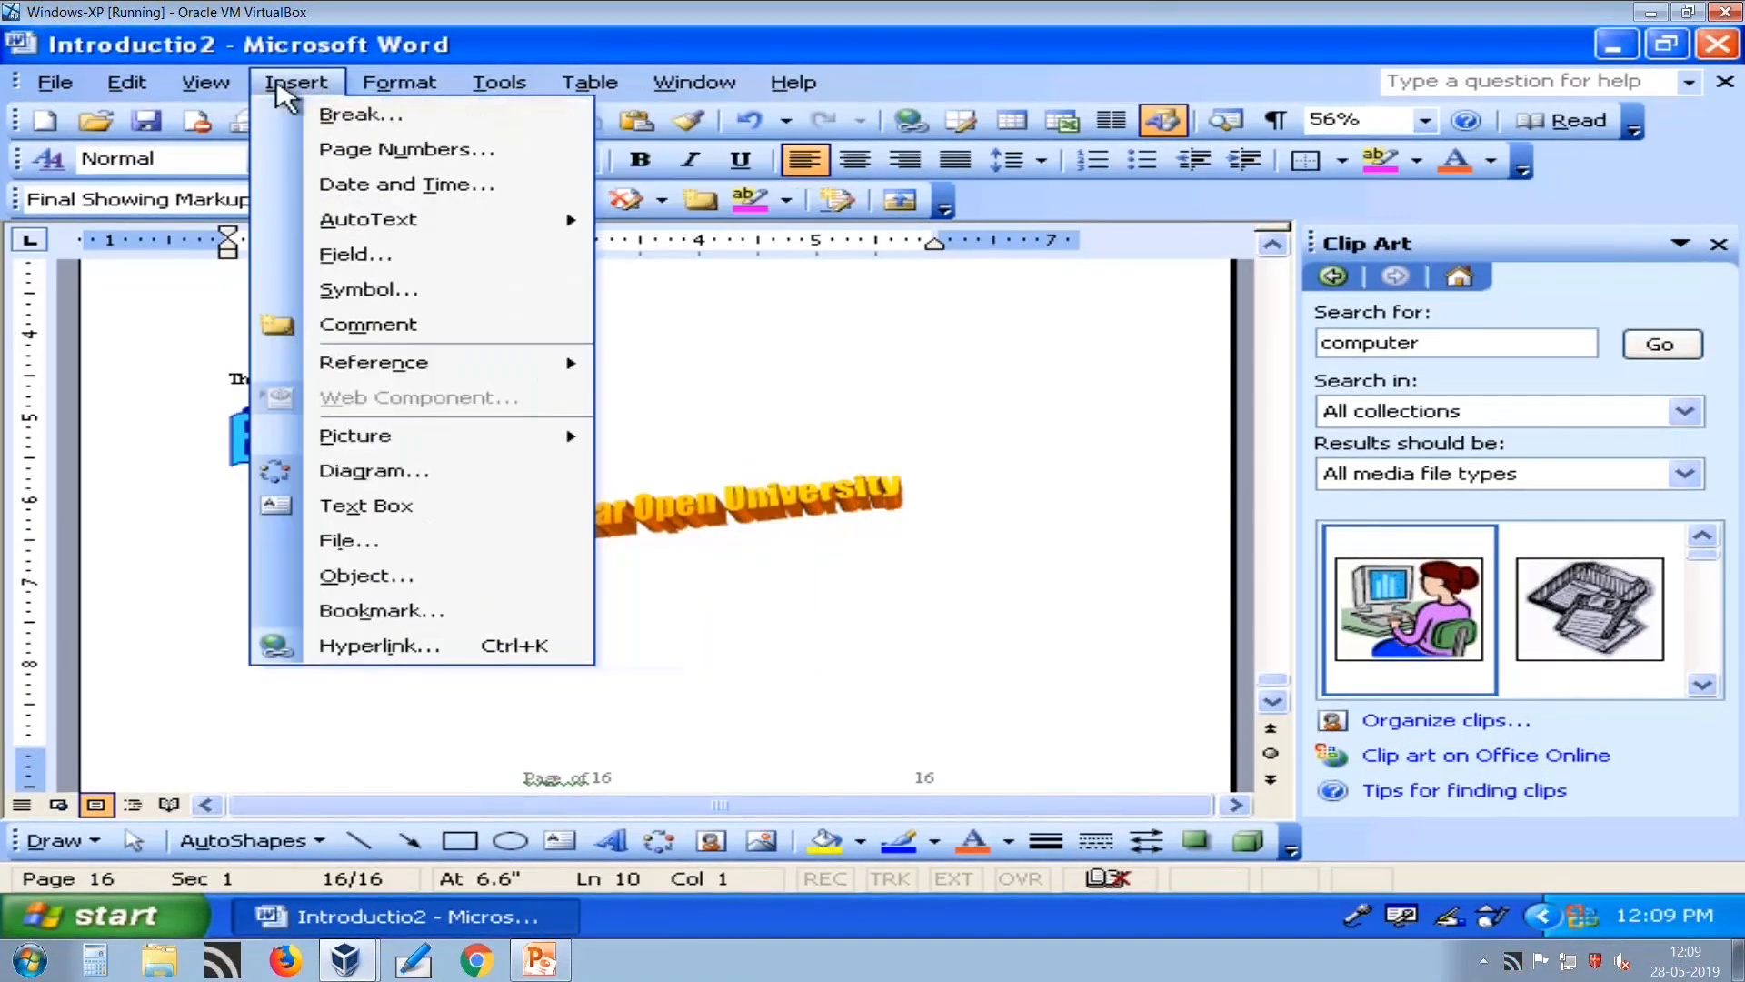
{"action": "mouse_move", "coordinate": [414, 434]}
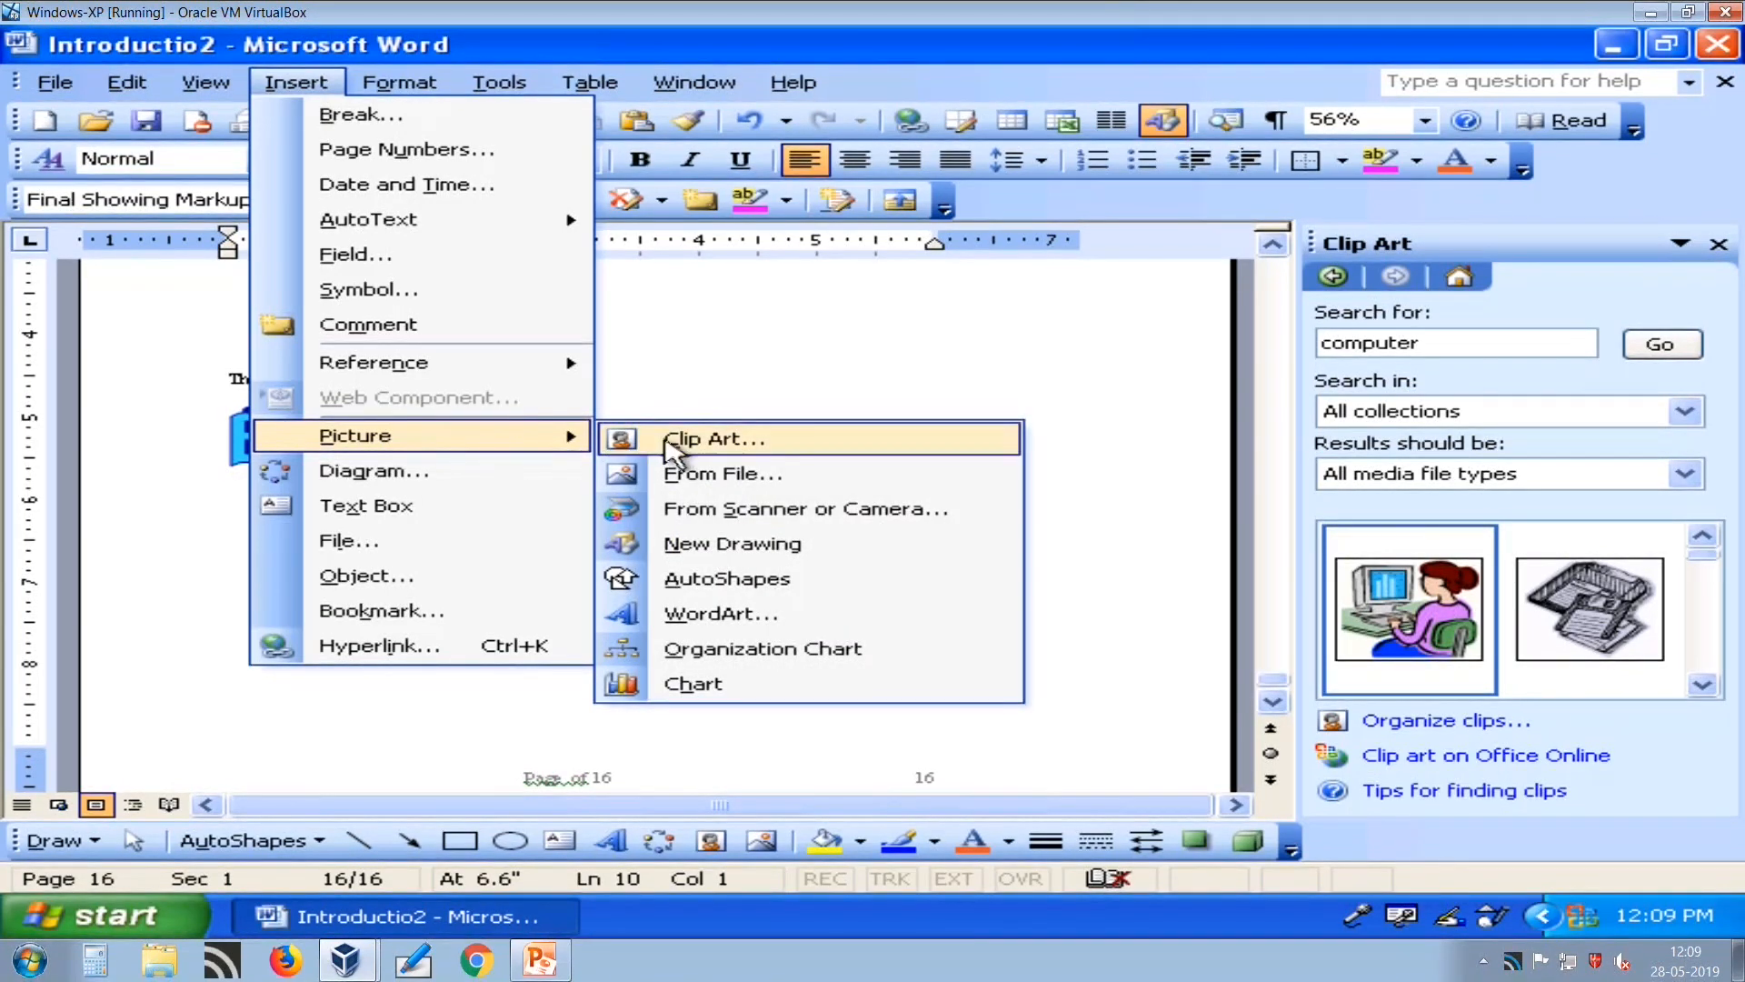
{"action": "left_click", "coordinate": [744, 657]}
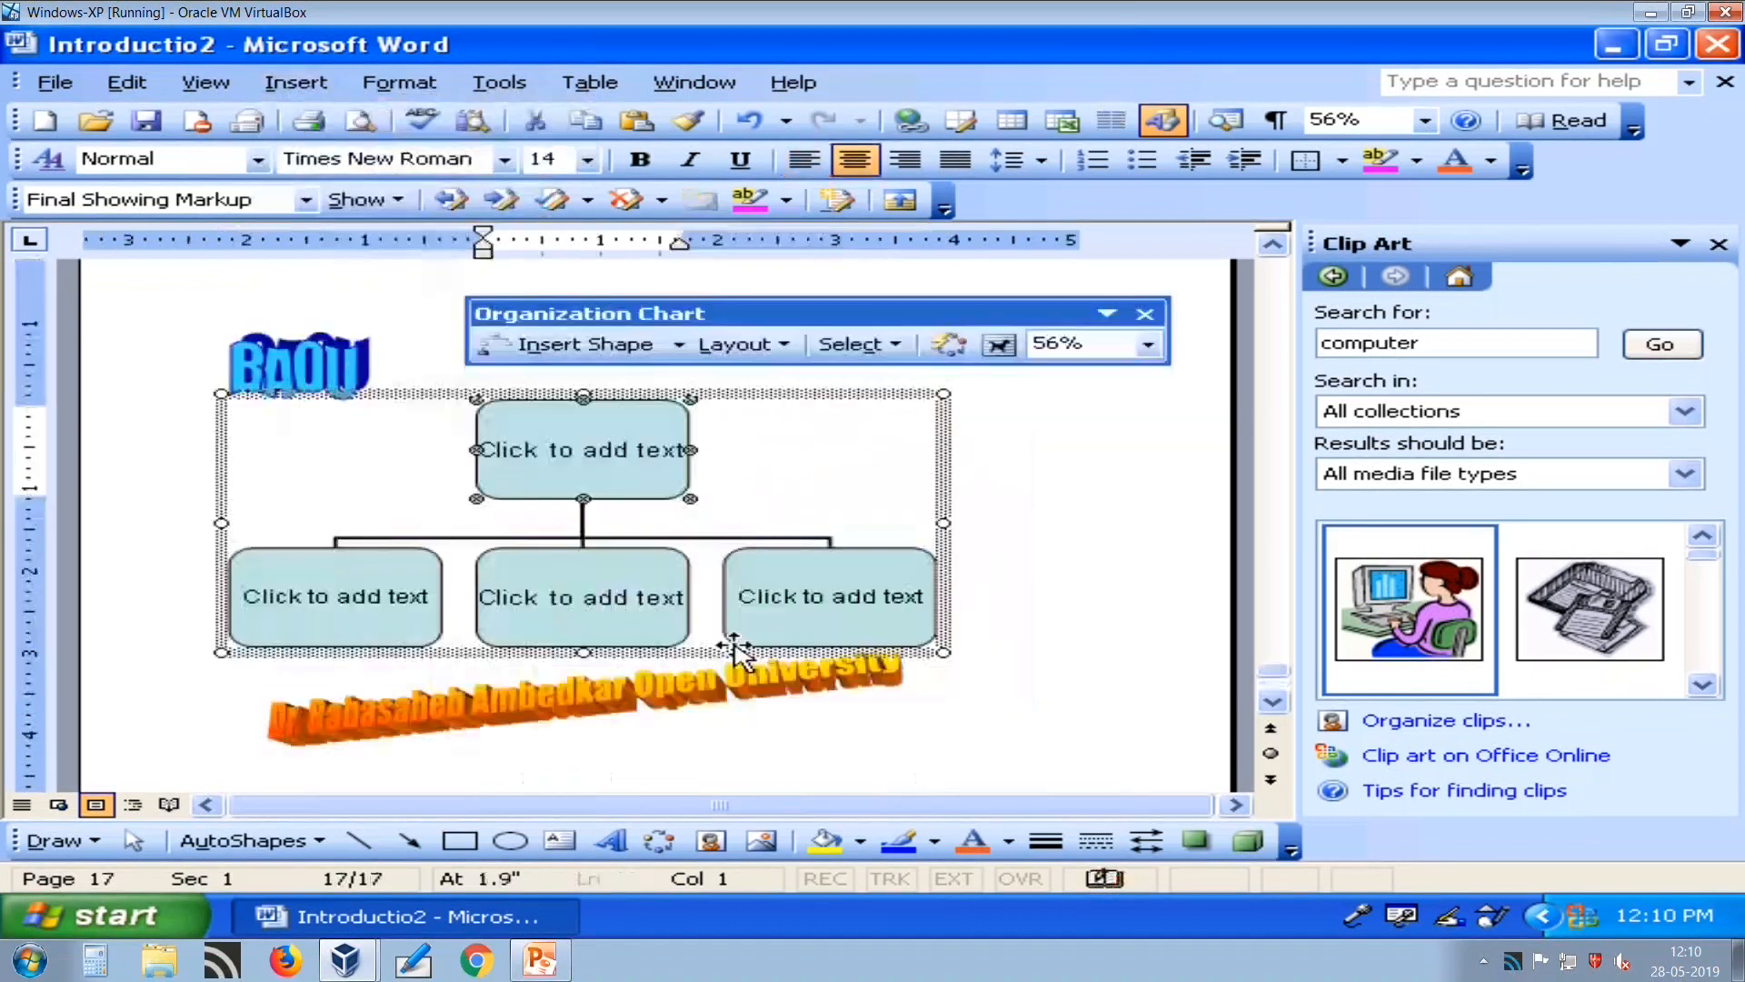
Label the chart's top box "Vice-Chancellor" and the first two boxes of the second level "Registrar" and "Director-1".
{"action": "left_click", "coordinate": [612, 433]}
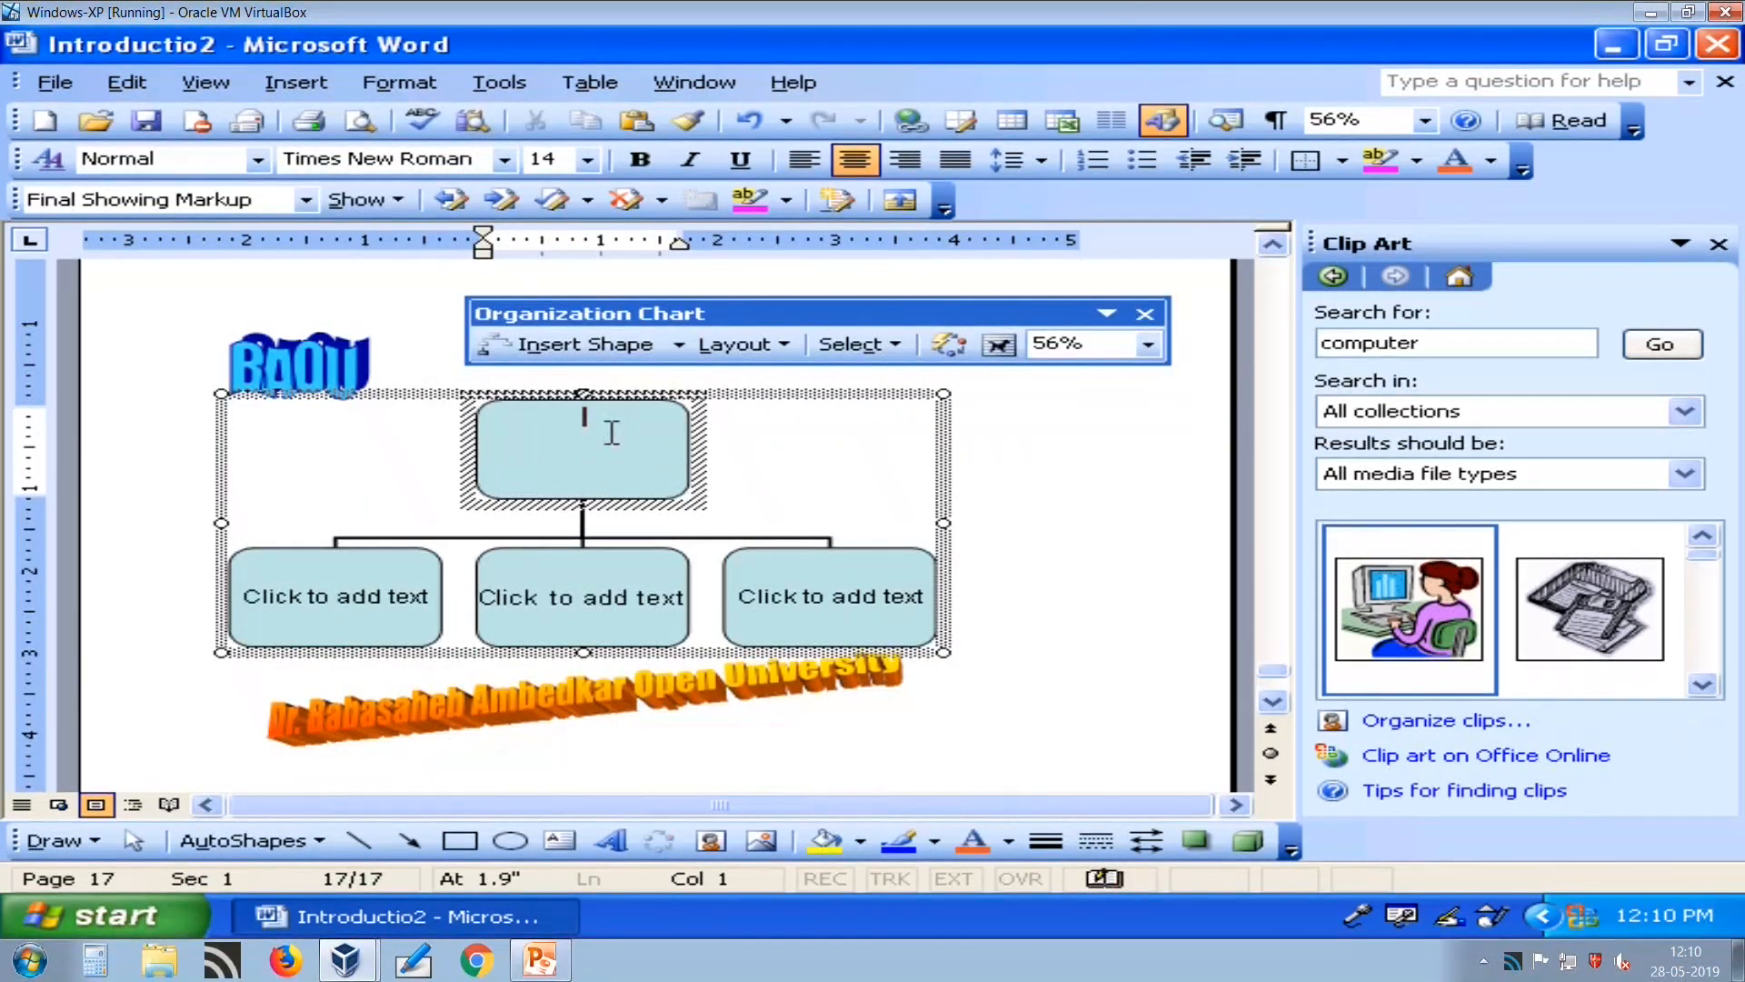
{"action": "type", "text": "Vice-Chancellor"}
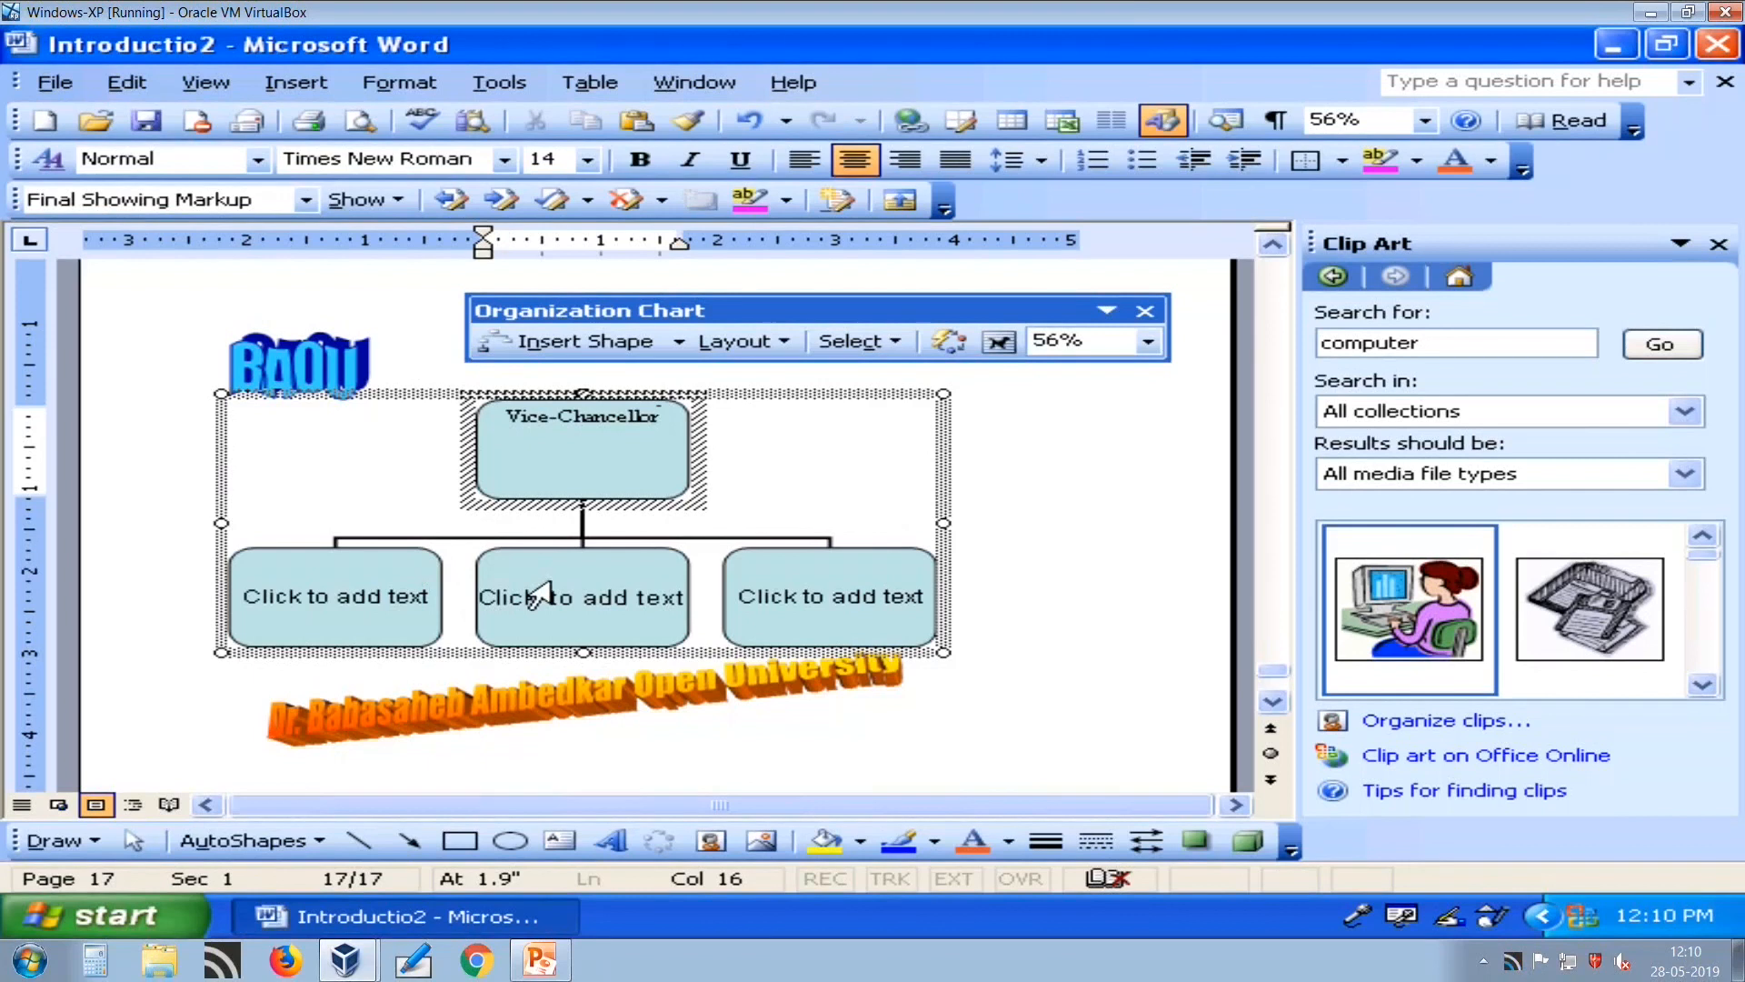
{"action": "left_click", "coordinate": [360, 593]}
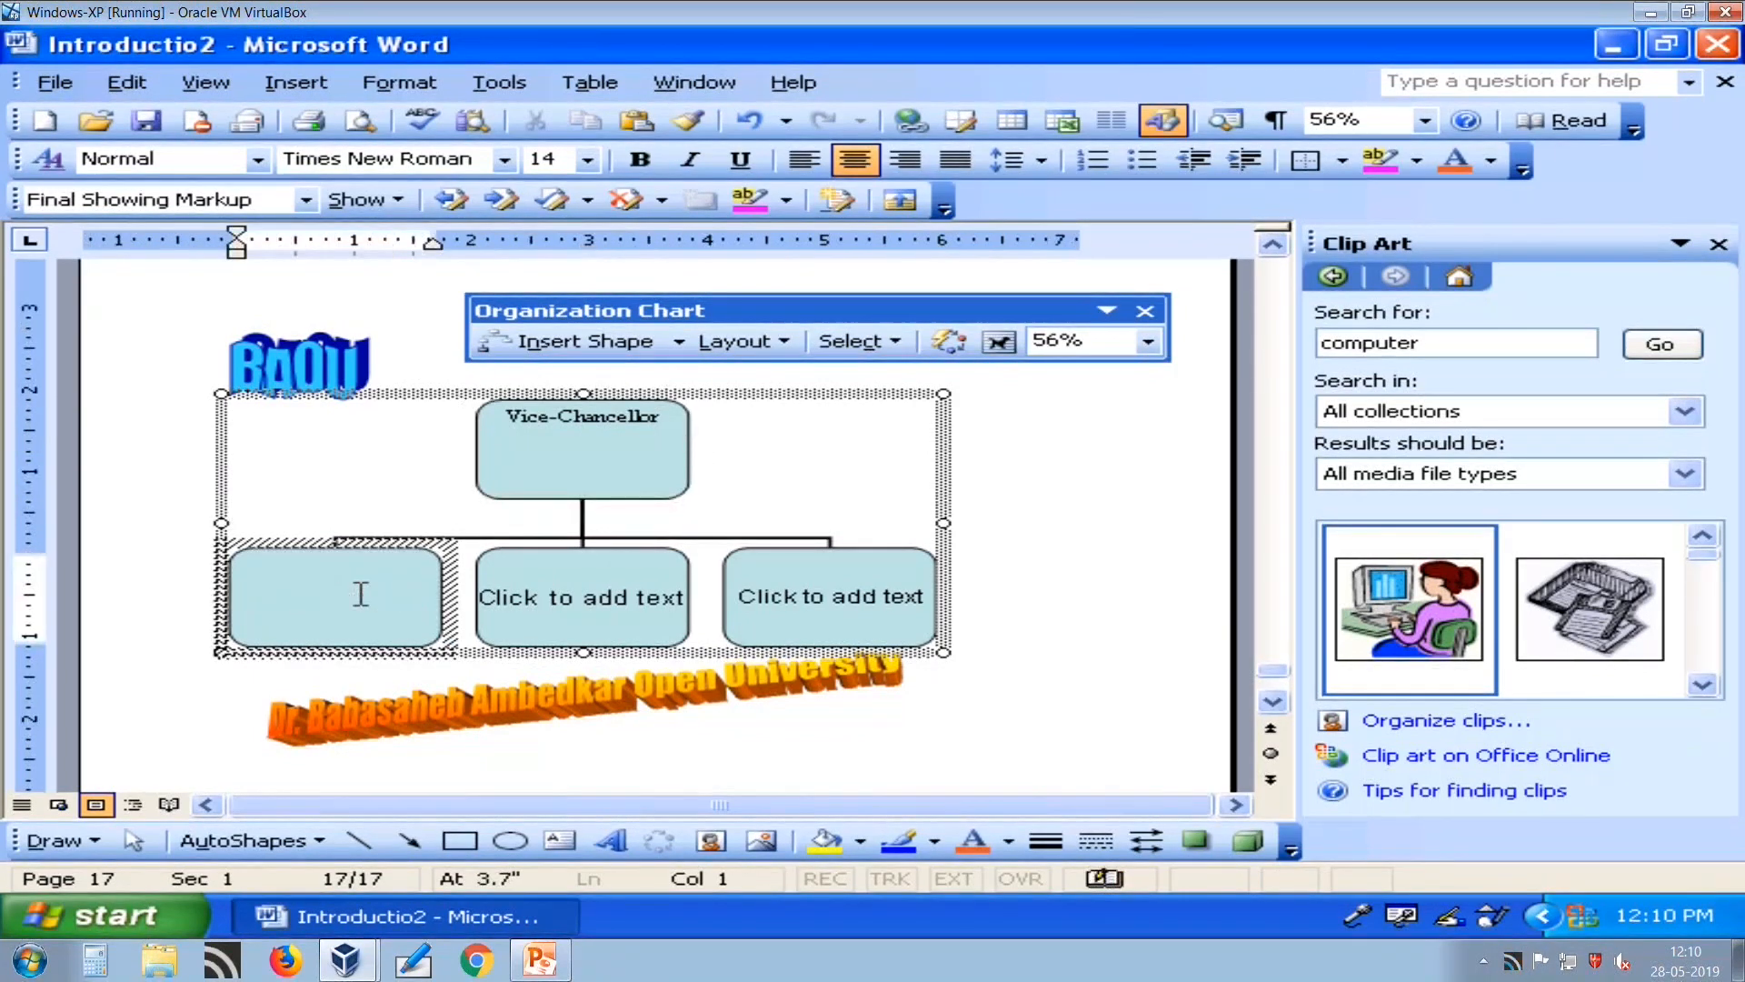
{"action": "type", "text": "Registrar"}
{"action": "left_click", "coordinate": [611, 608]}
{"action": "type", "text": "Director-1"}
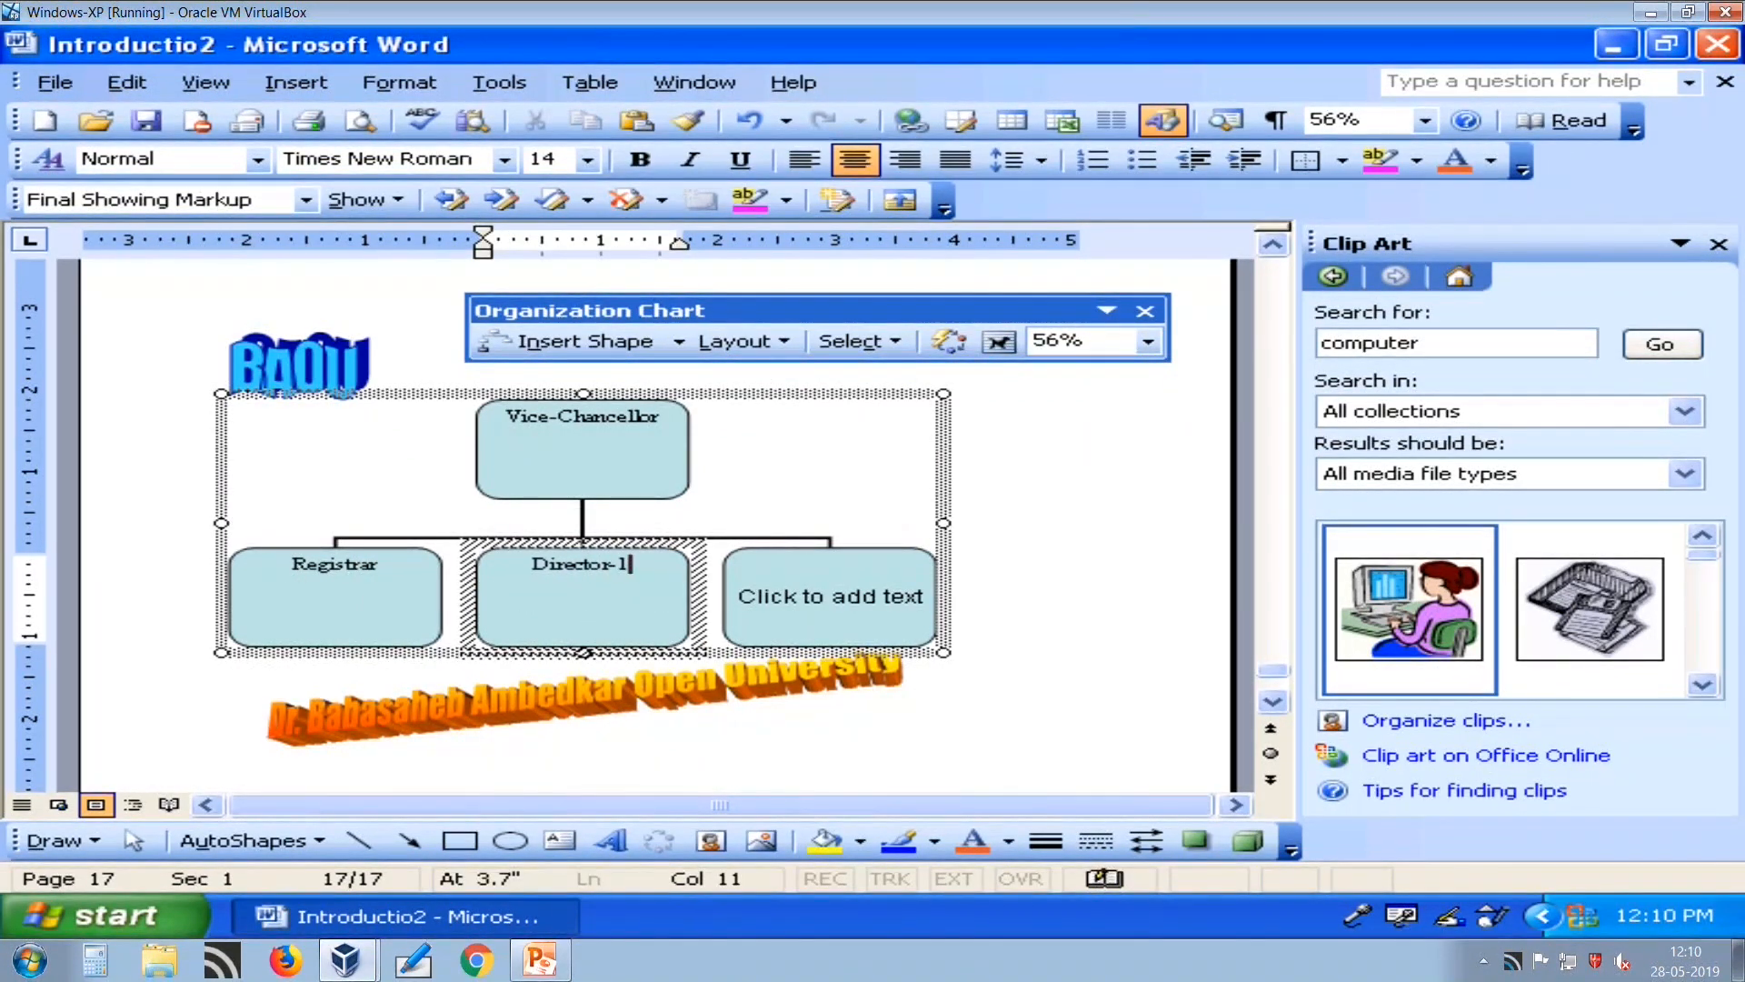
Label the third second-level box "Director-2" and add a subordinate shape beneath it.
{"action": "left_click", "coordinate": [821, 606]}
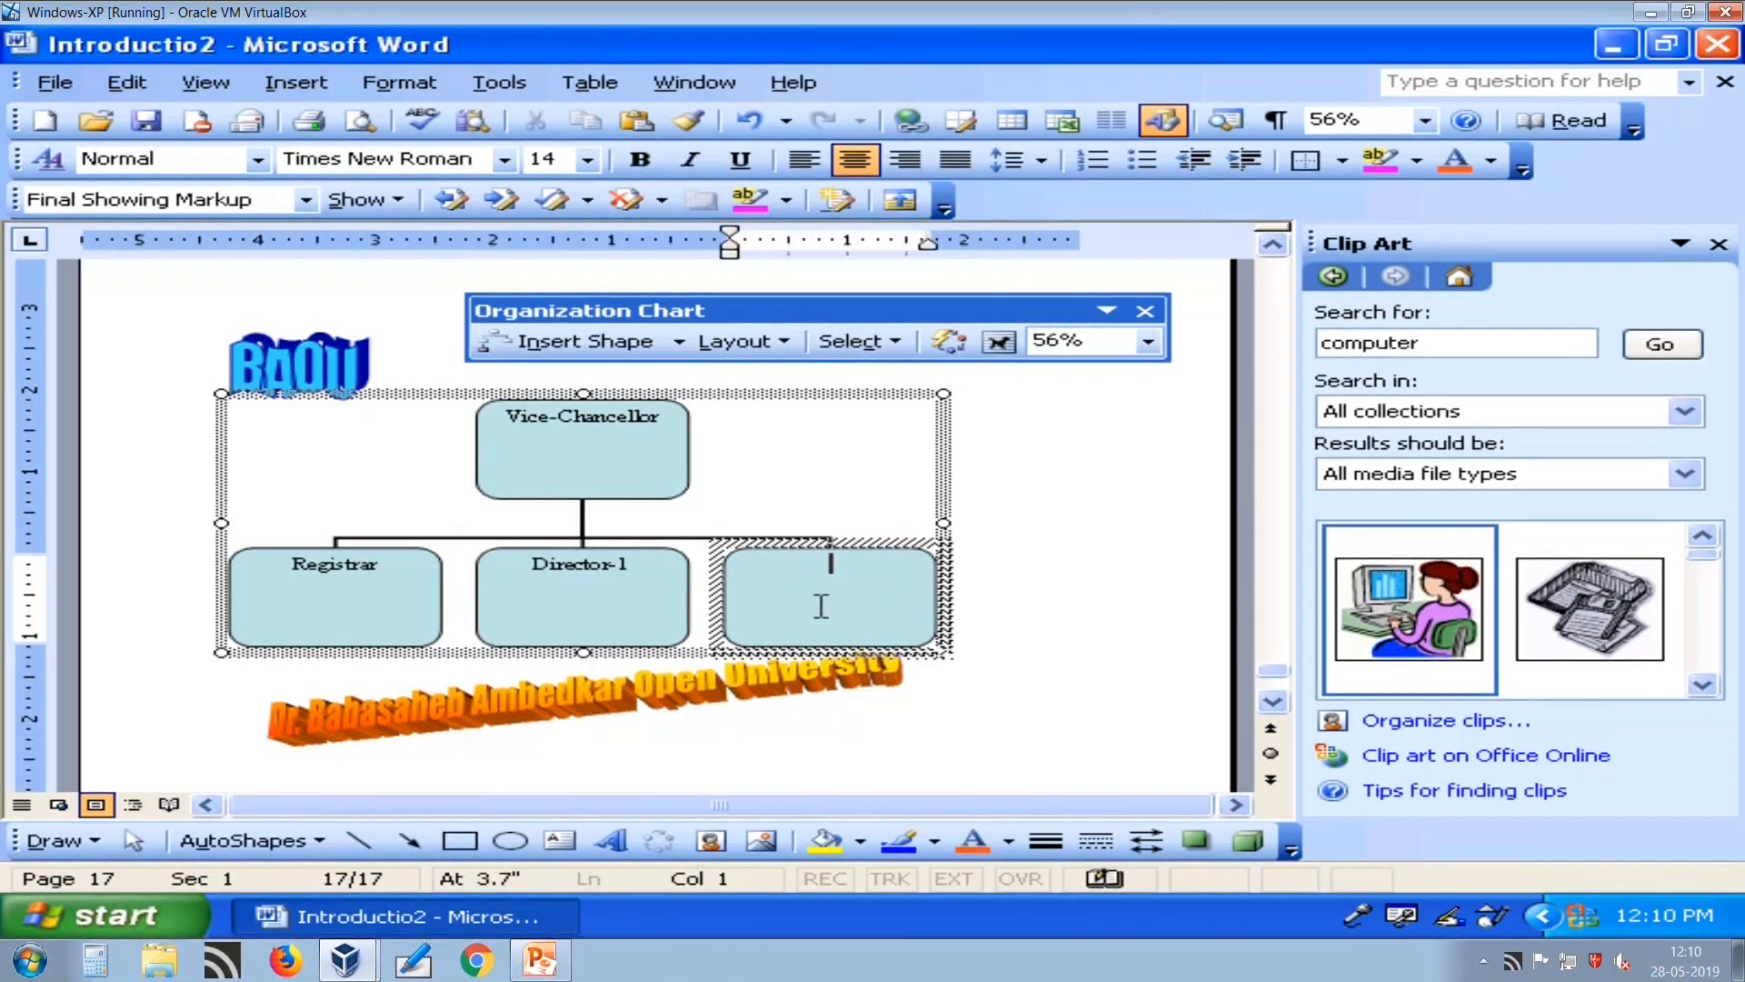
{"action": "type", "text": "Director-2"}
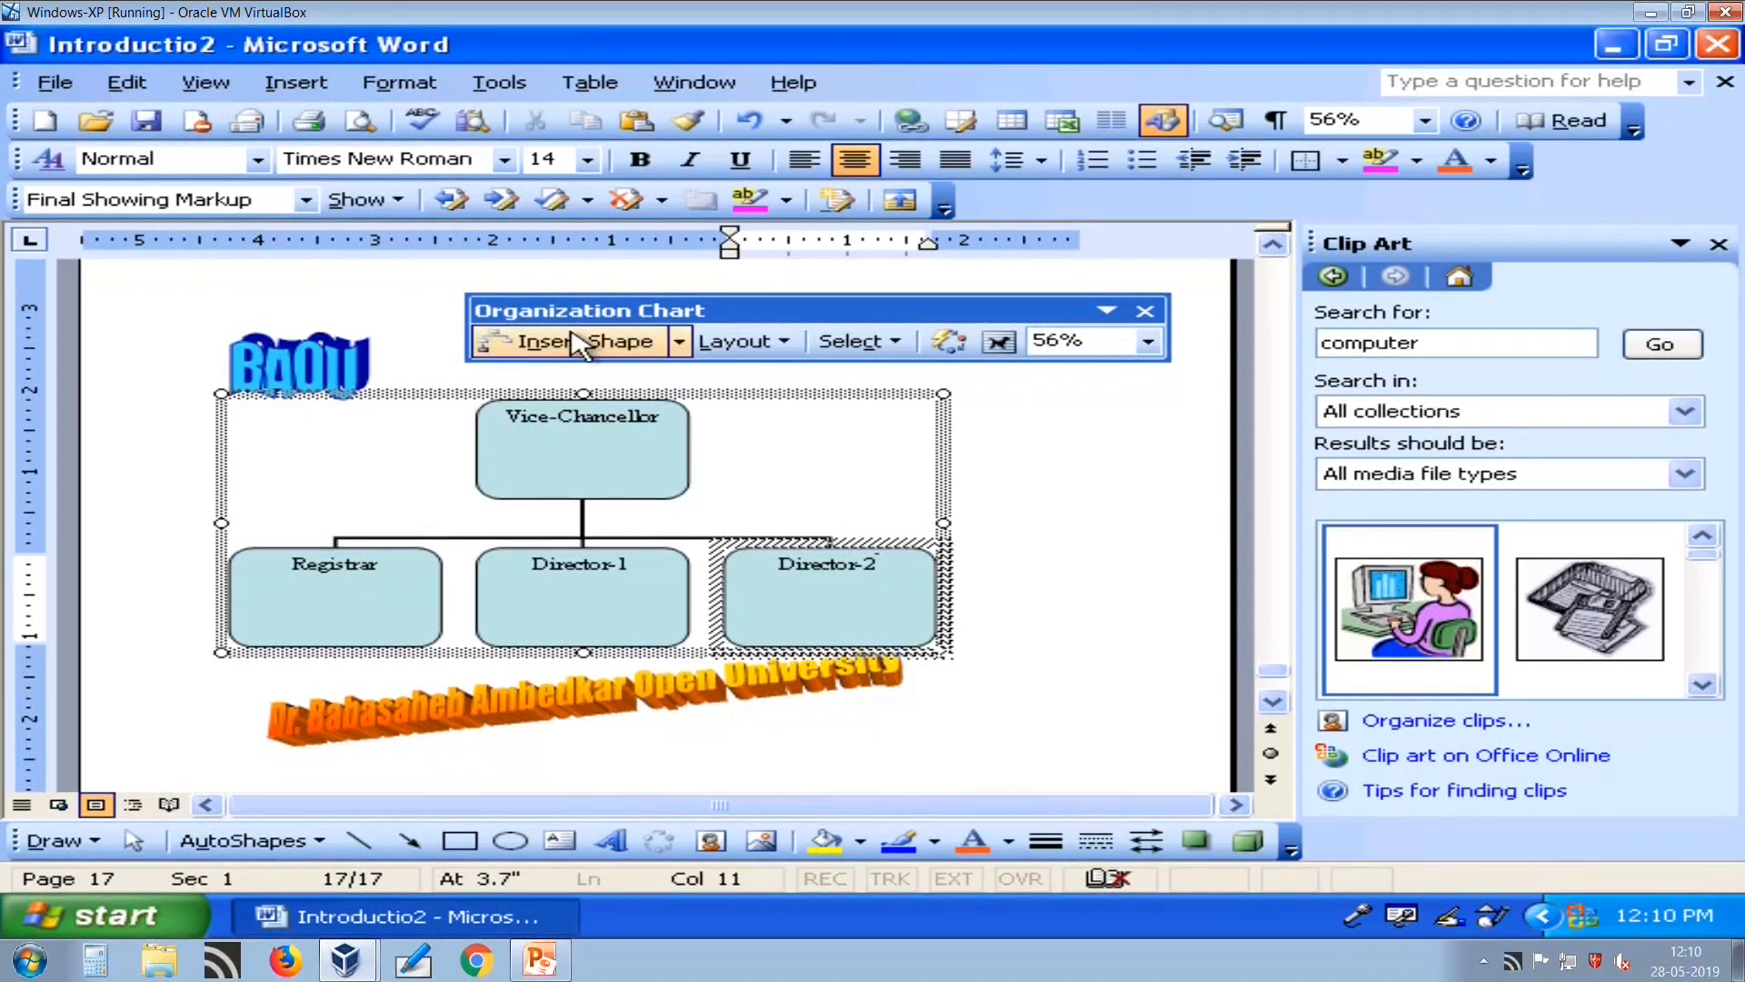
{"action": "left_click", "coordinate": [678, 342]}
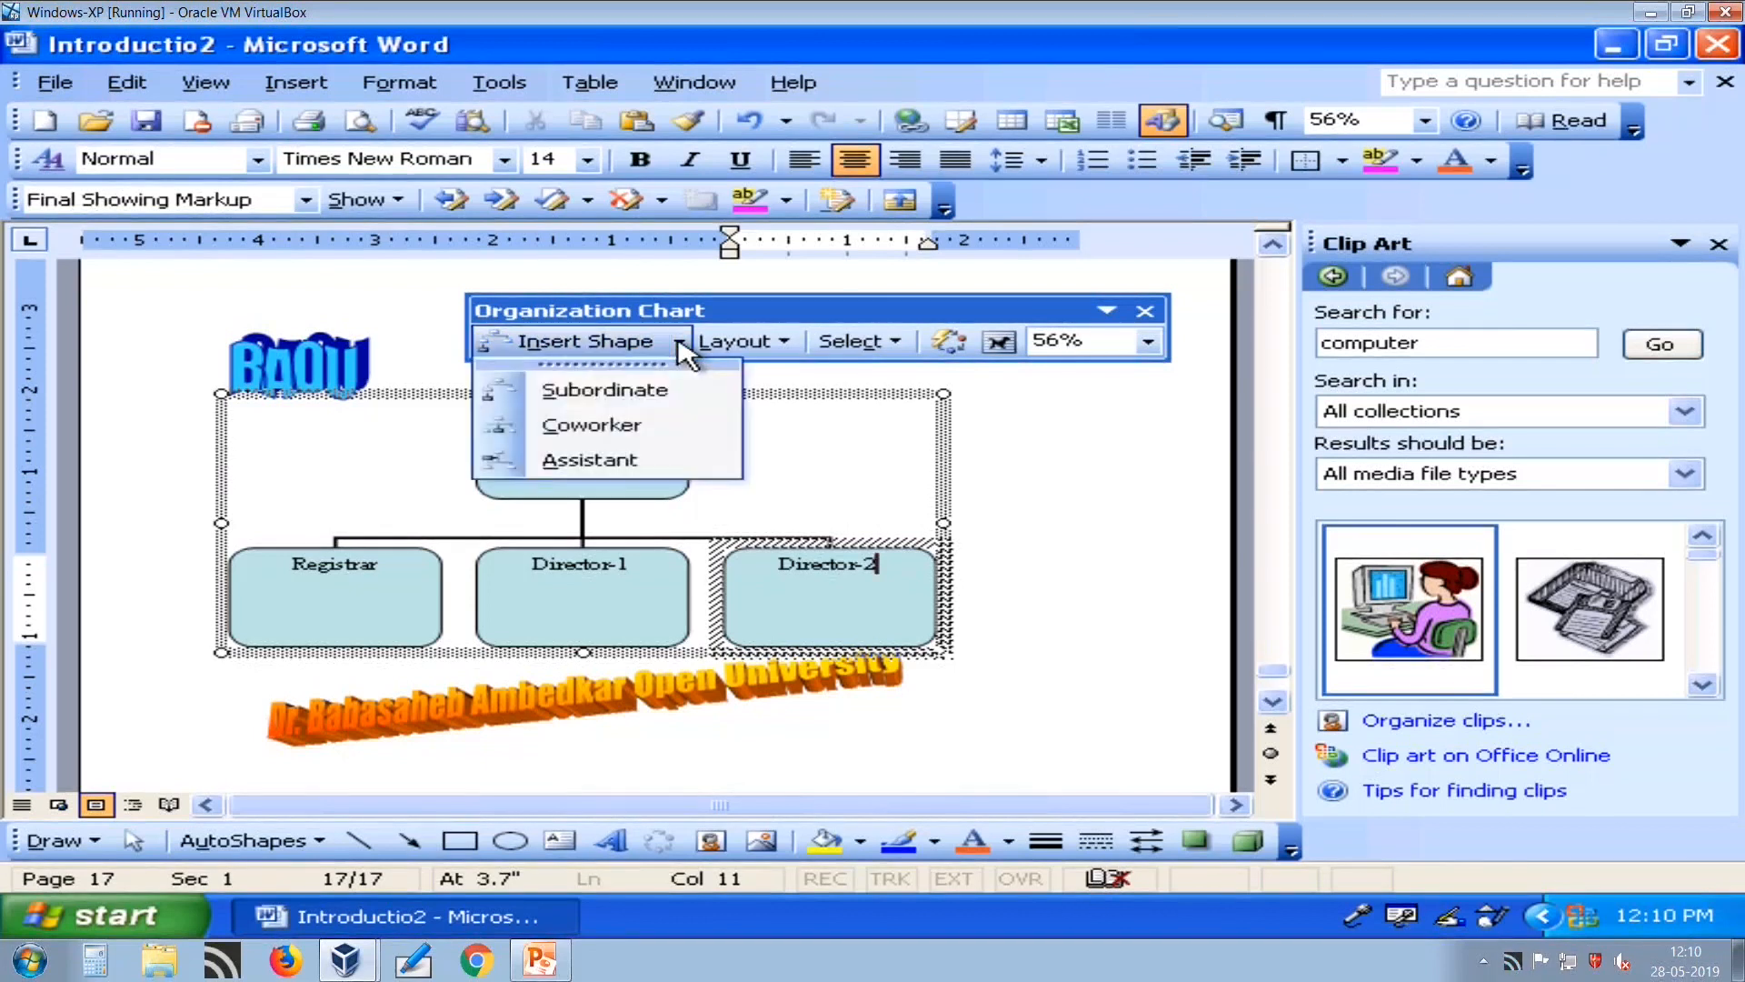
{"action": "left_click", "coordinate": [652, 397]}
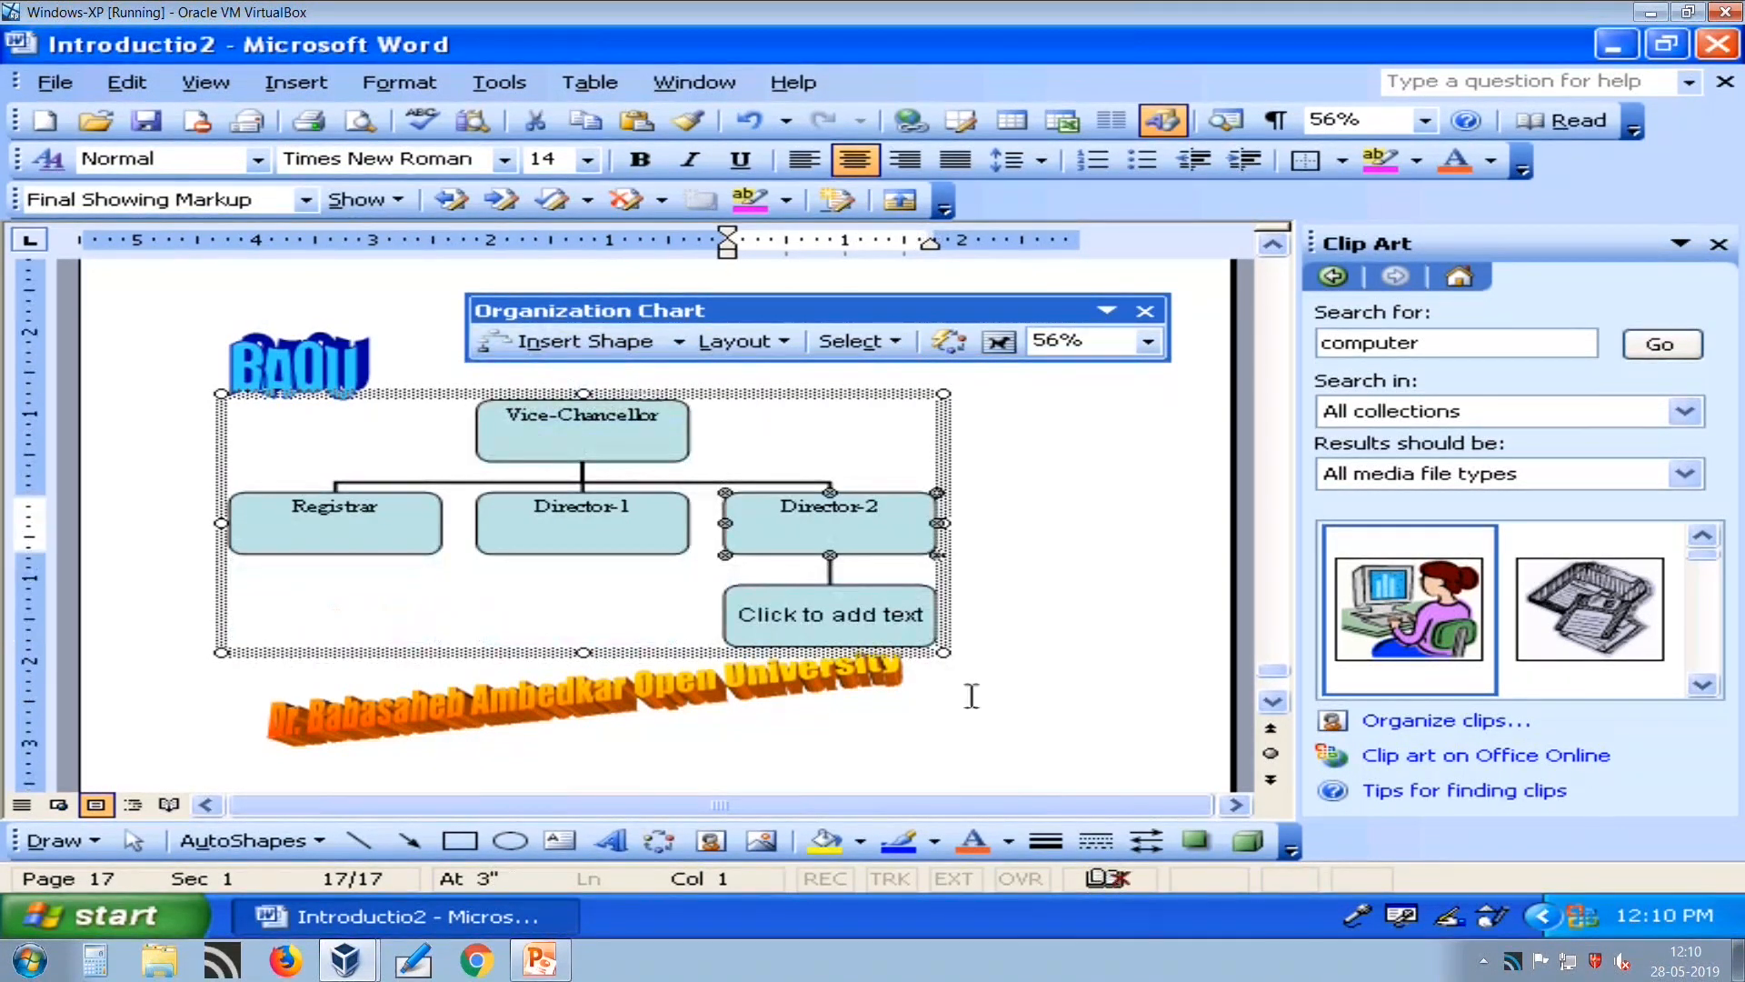
Label the subordinate box beneath Director-2 "Assistant Professor".
{"action": "left_click", "coordinate": [898, 609]}
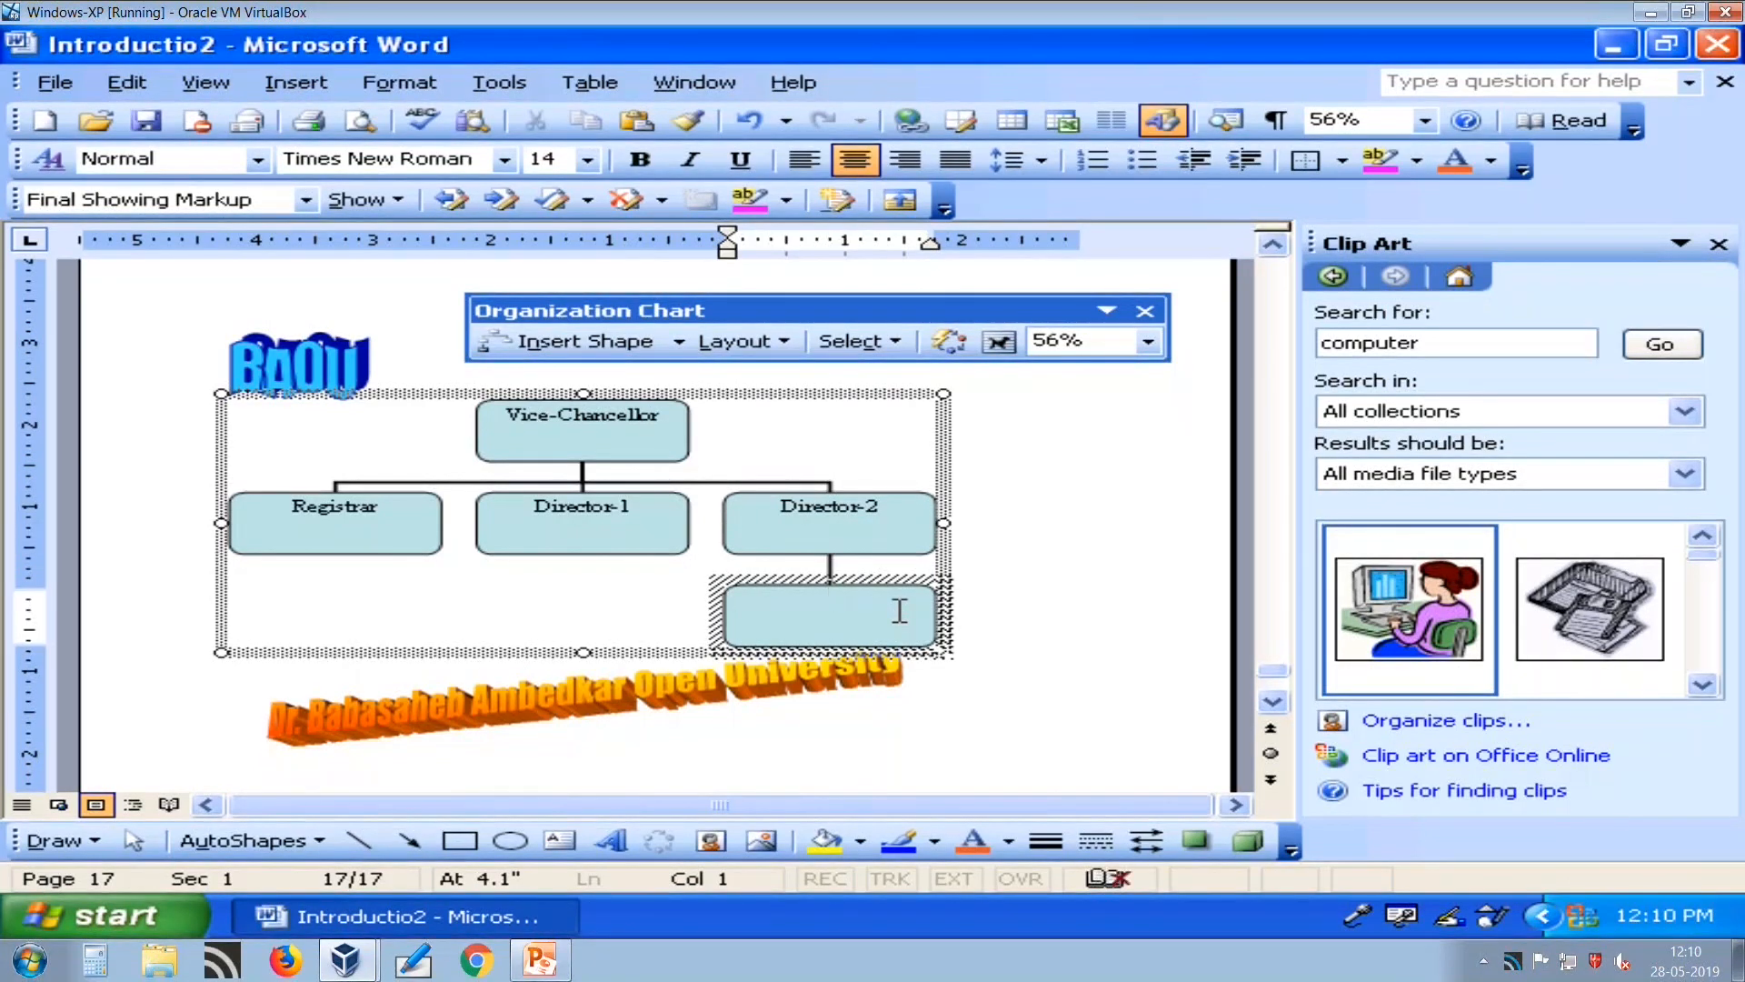
{"action": "type", "text": "Assistant Professor"}
{"action": "left_click", "coordinate": [622, 434]}
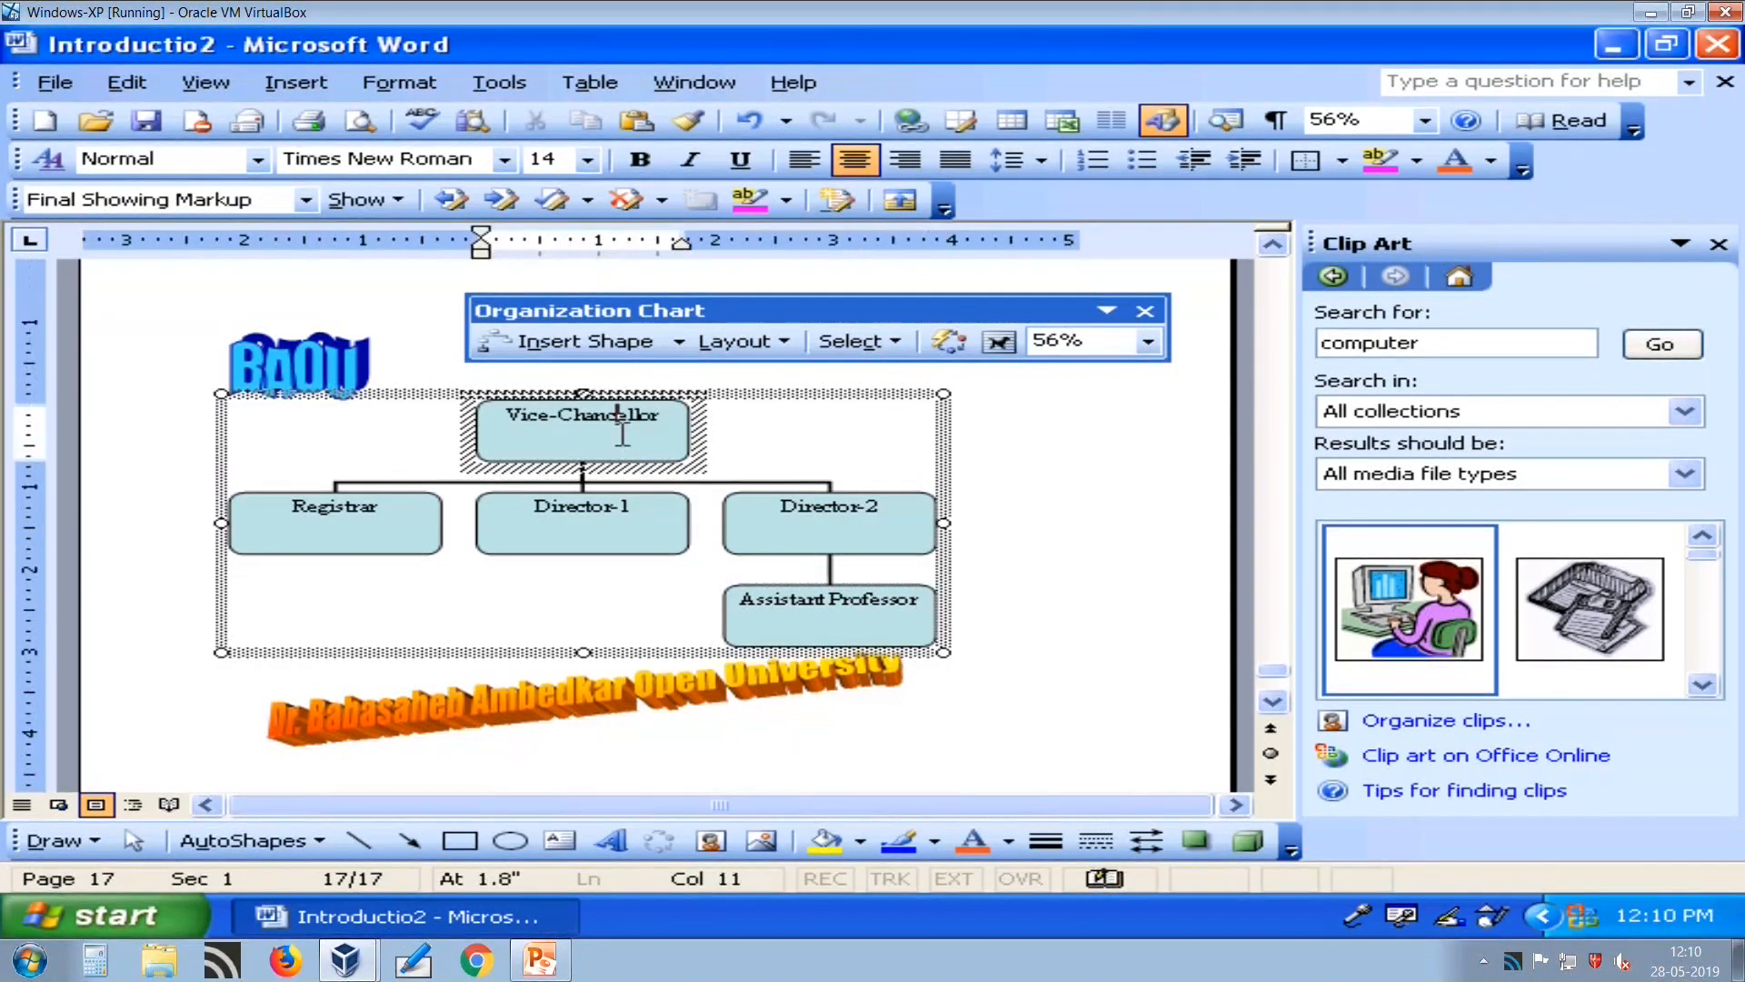
Add a coworker shape beside the Director-1 box and label it "Diretor-3".
{"action": "left_click", "coordinate": [576, 525]}
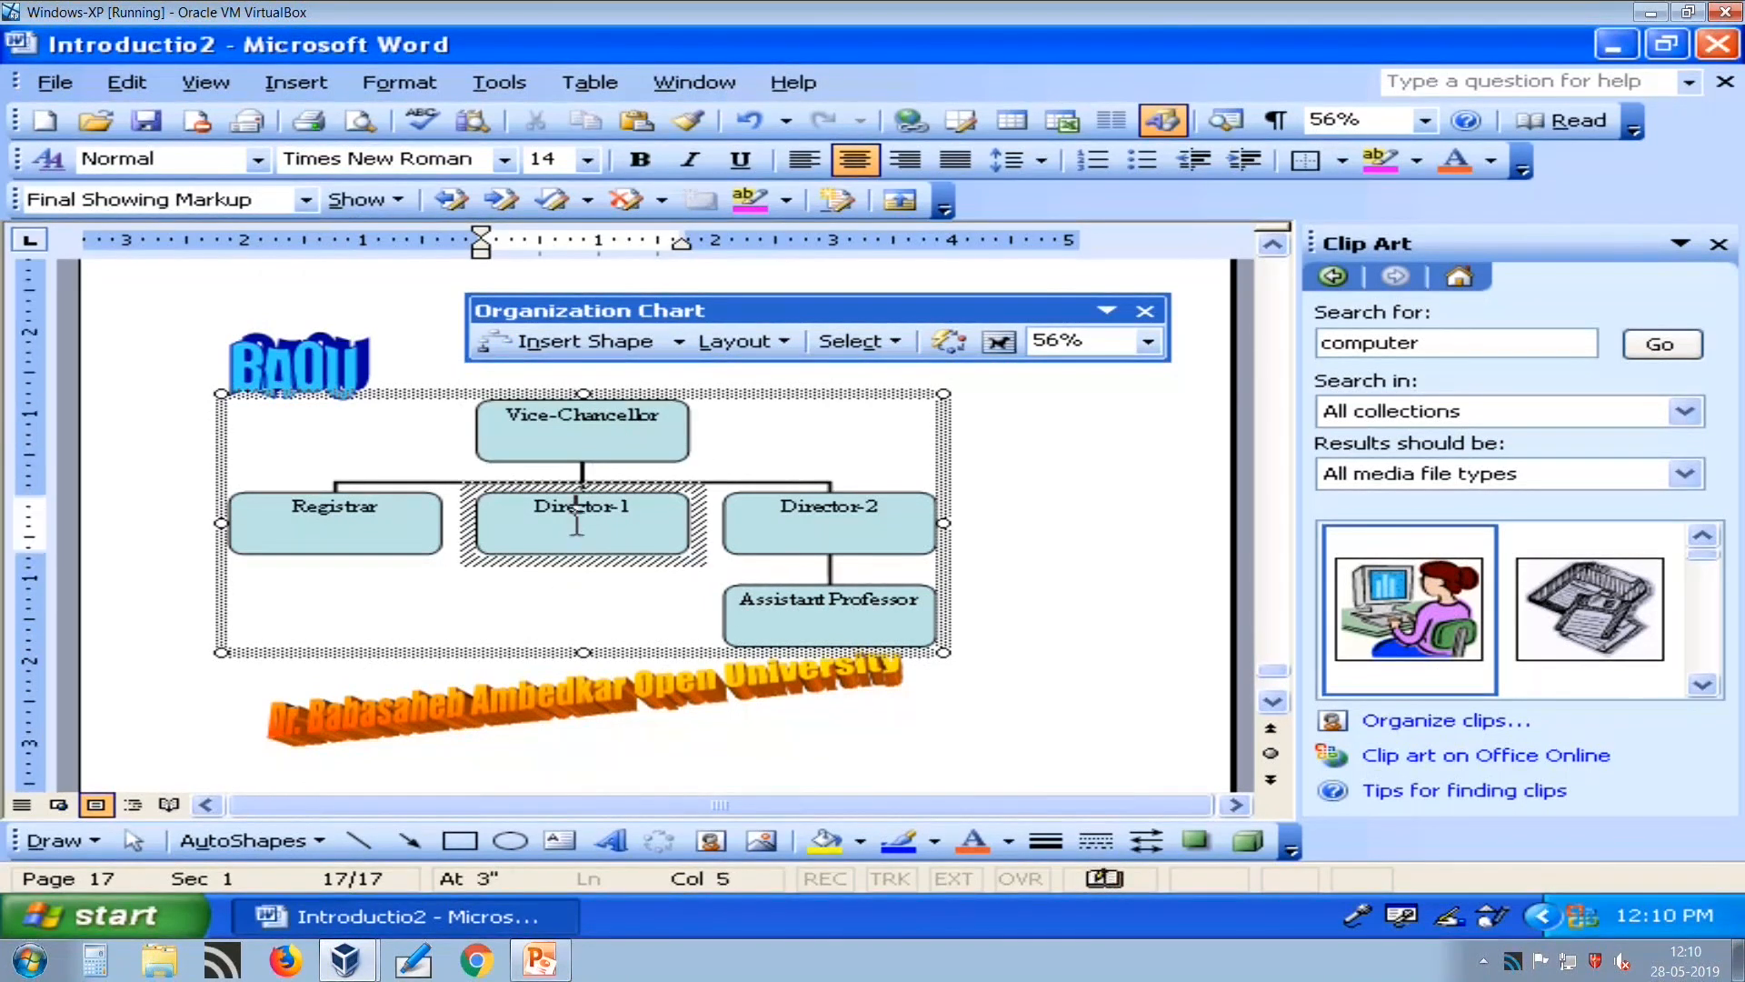
{"action": "left_click", "coordinate": [677, 342]}
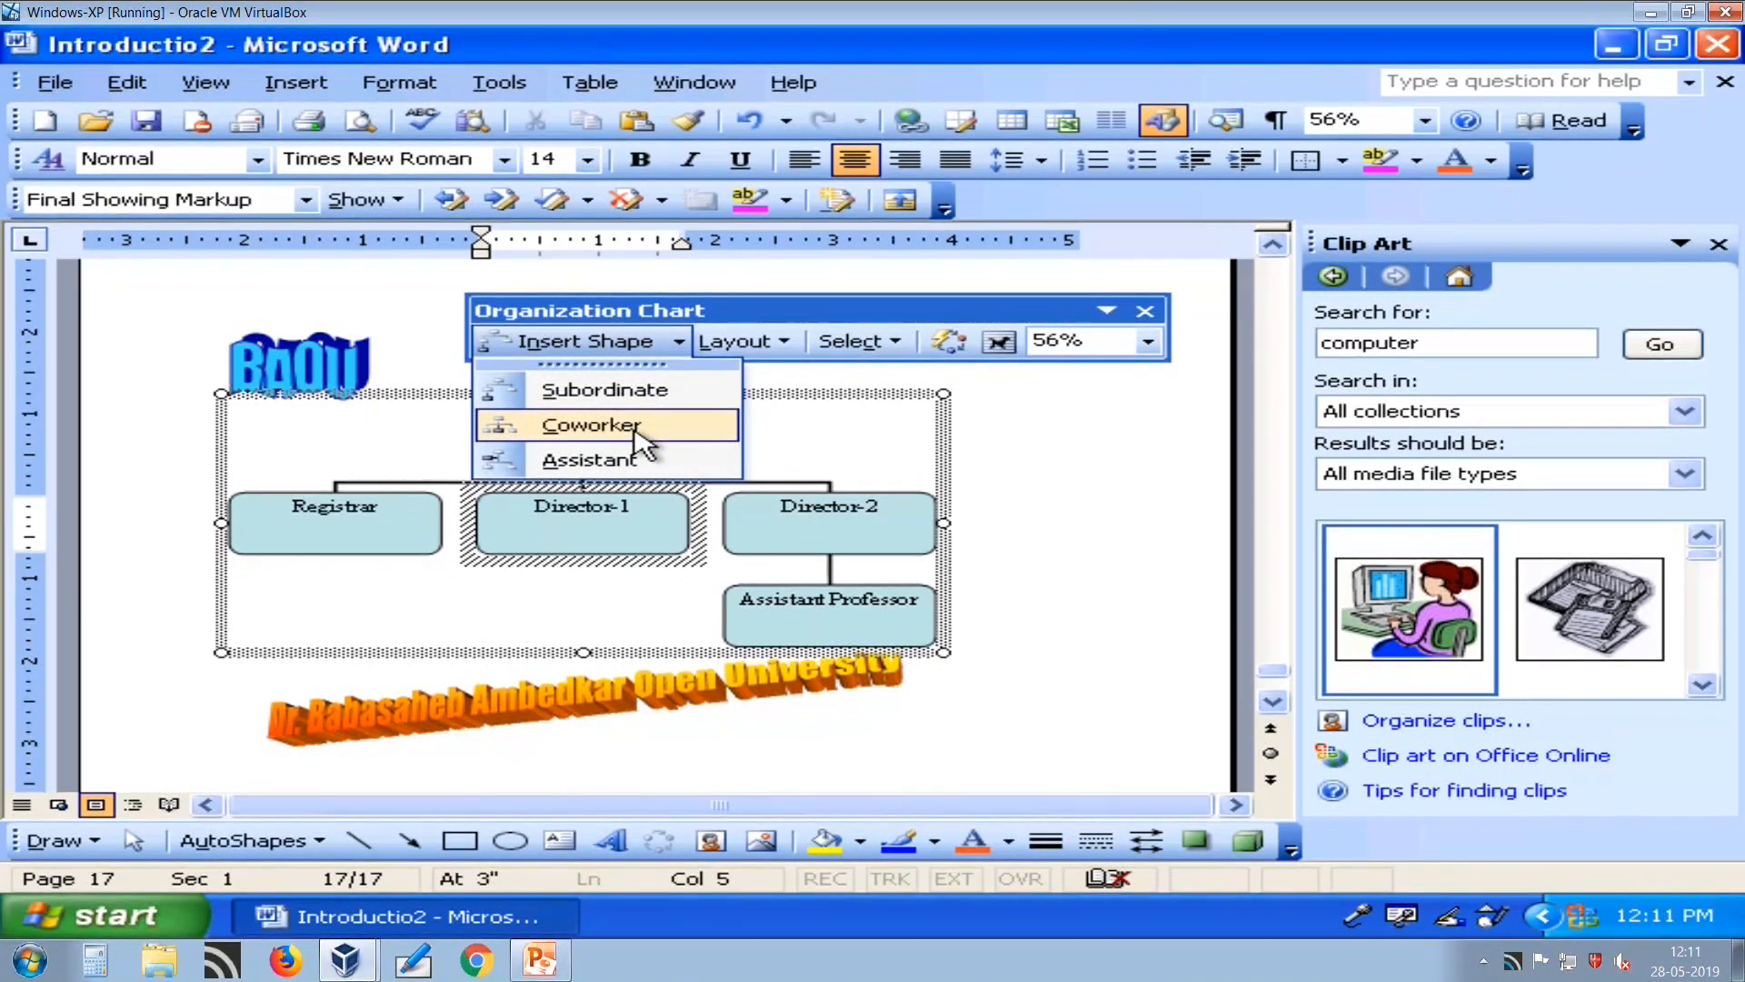
{"action": "left_click", "coordinate": [641, 427]}
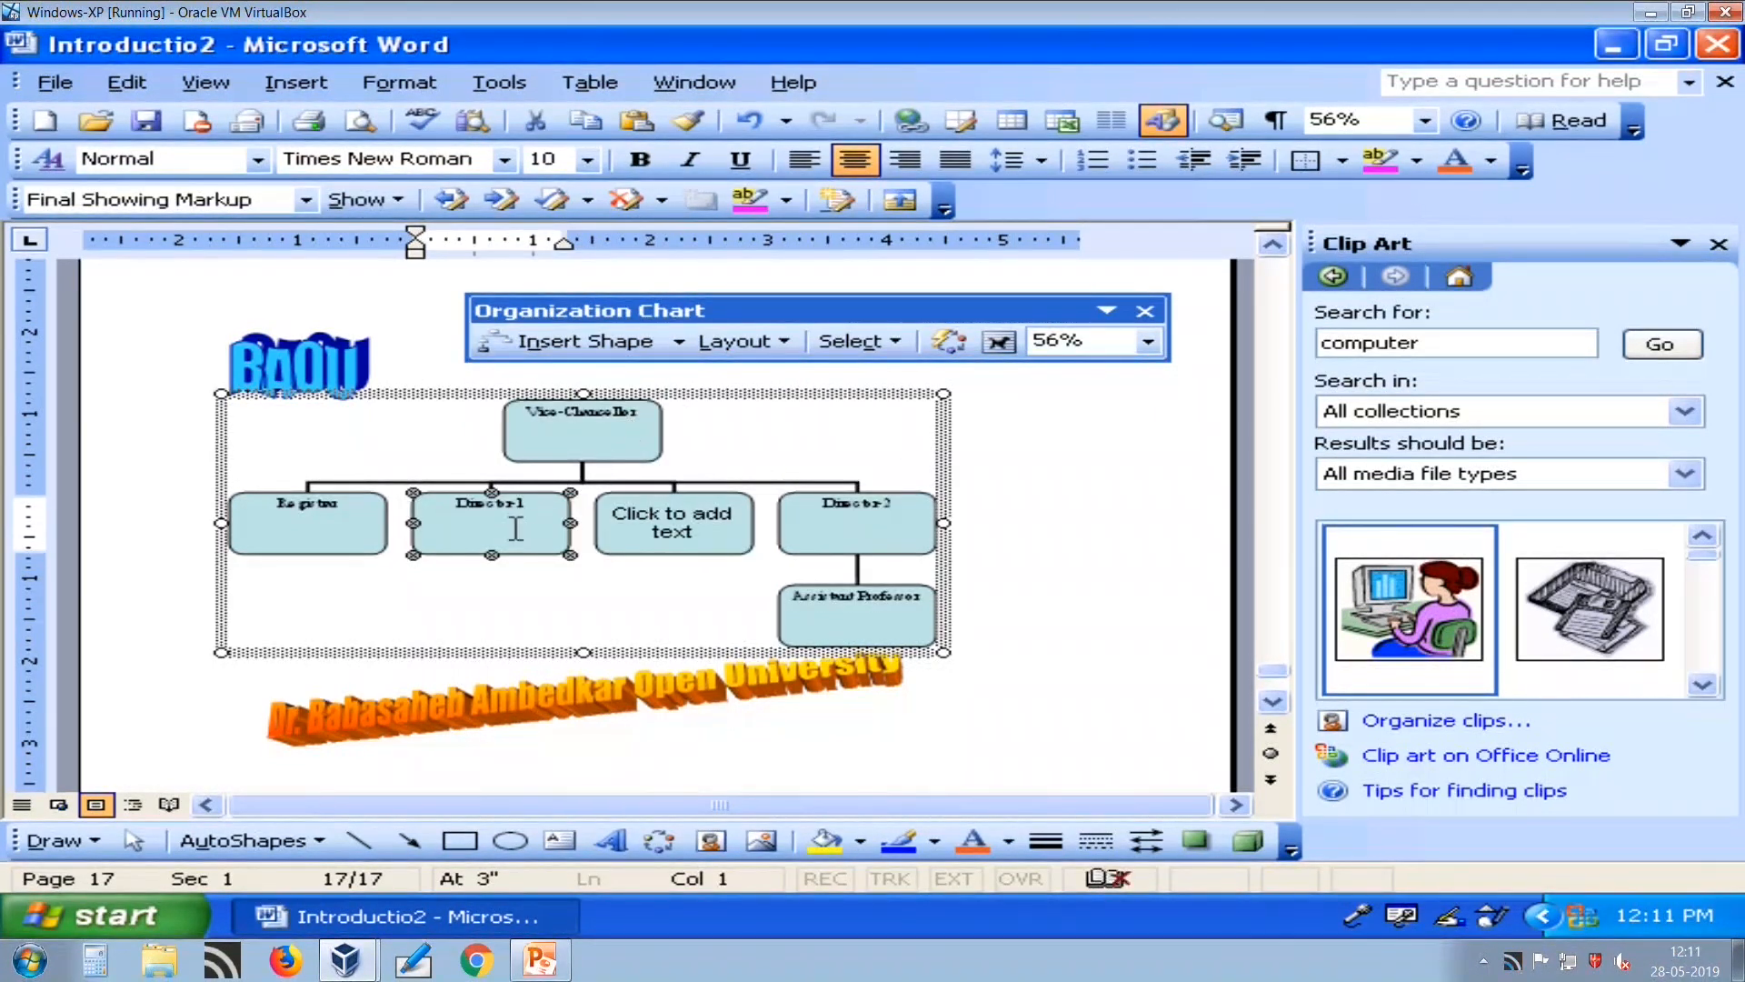
{"action": "left_click", "coordinate": [673, 531]}
{"action": "type", "text": "Director3"}
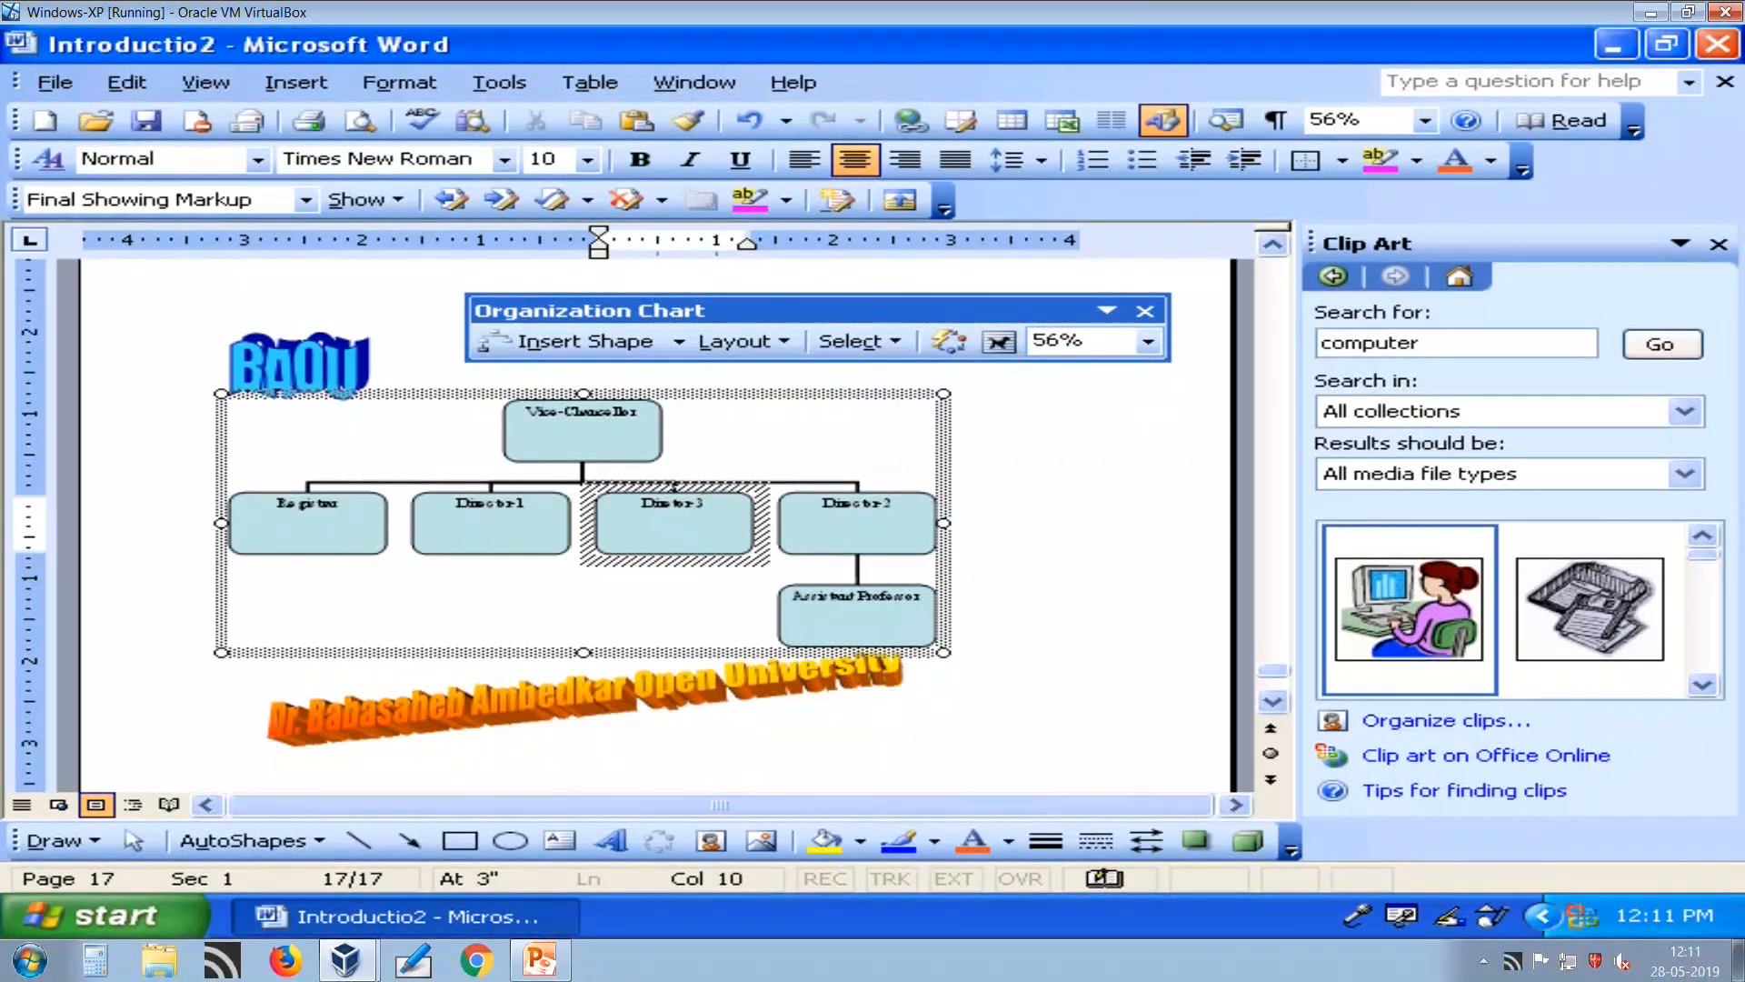
Apply the Both Hanging layout to the boxes under Vice-Chancellor in the organization chart.
{"action": "left_click", "coordinate": [679, 342]}
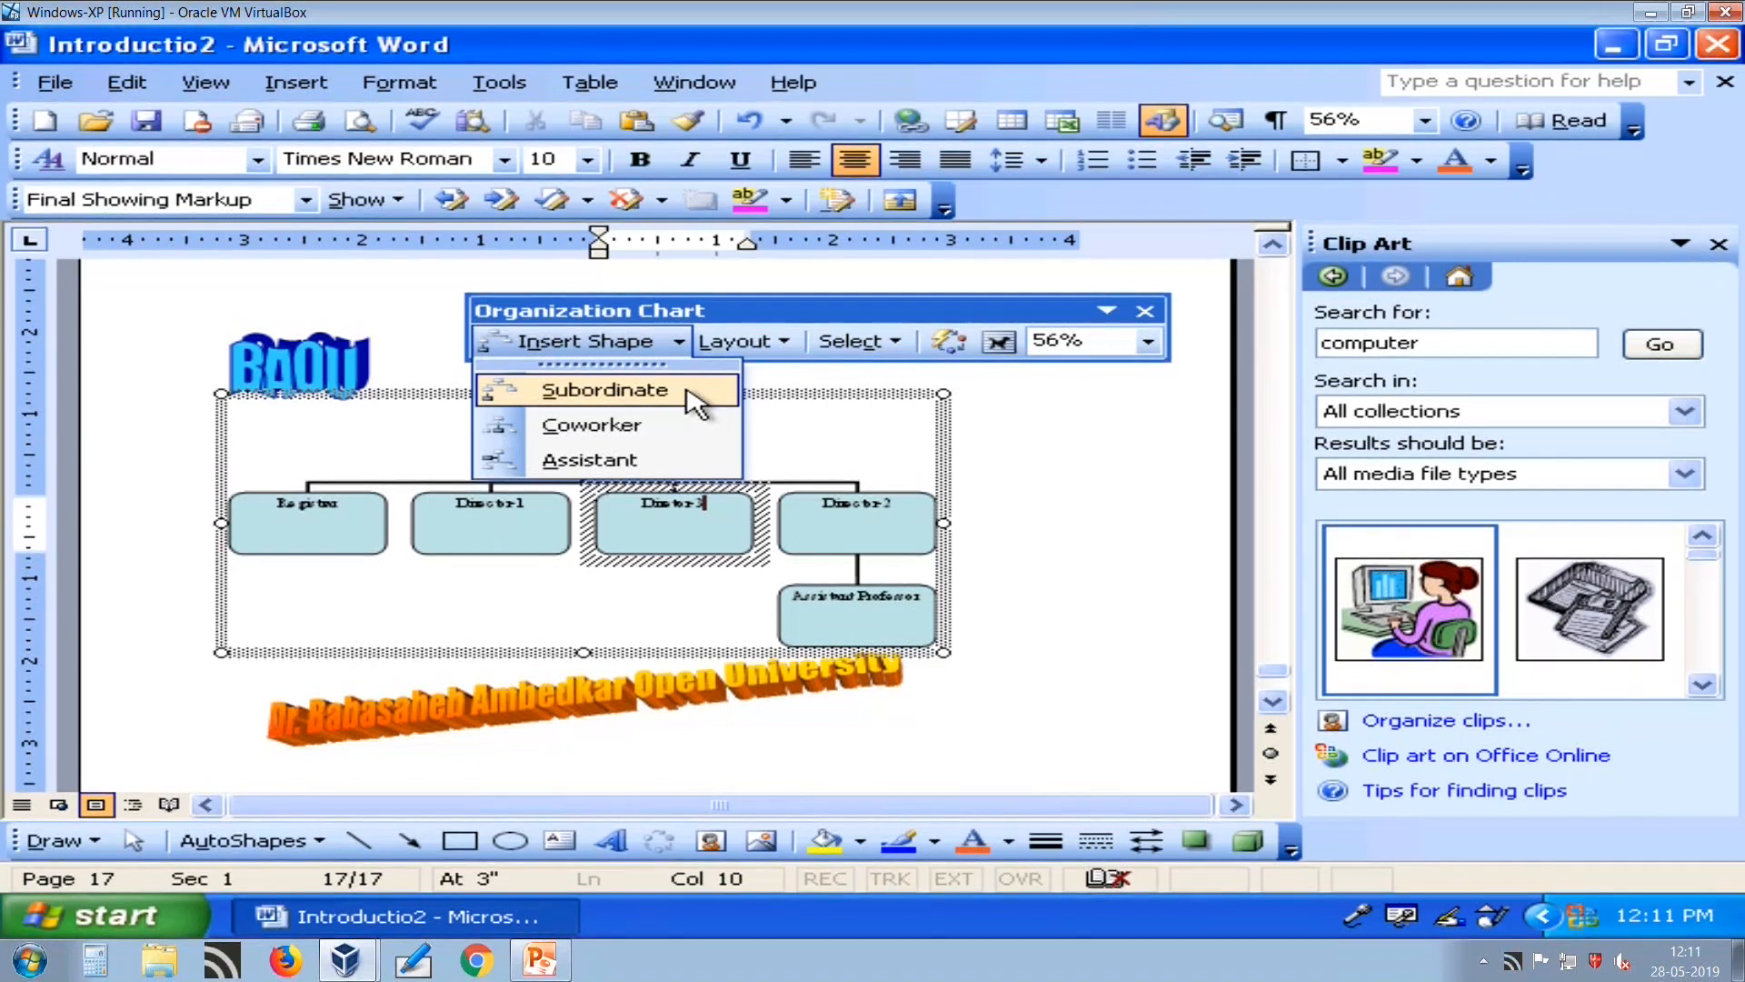
{"action": "left_click", "coordinate": [744, 341]}
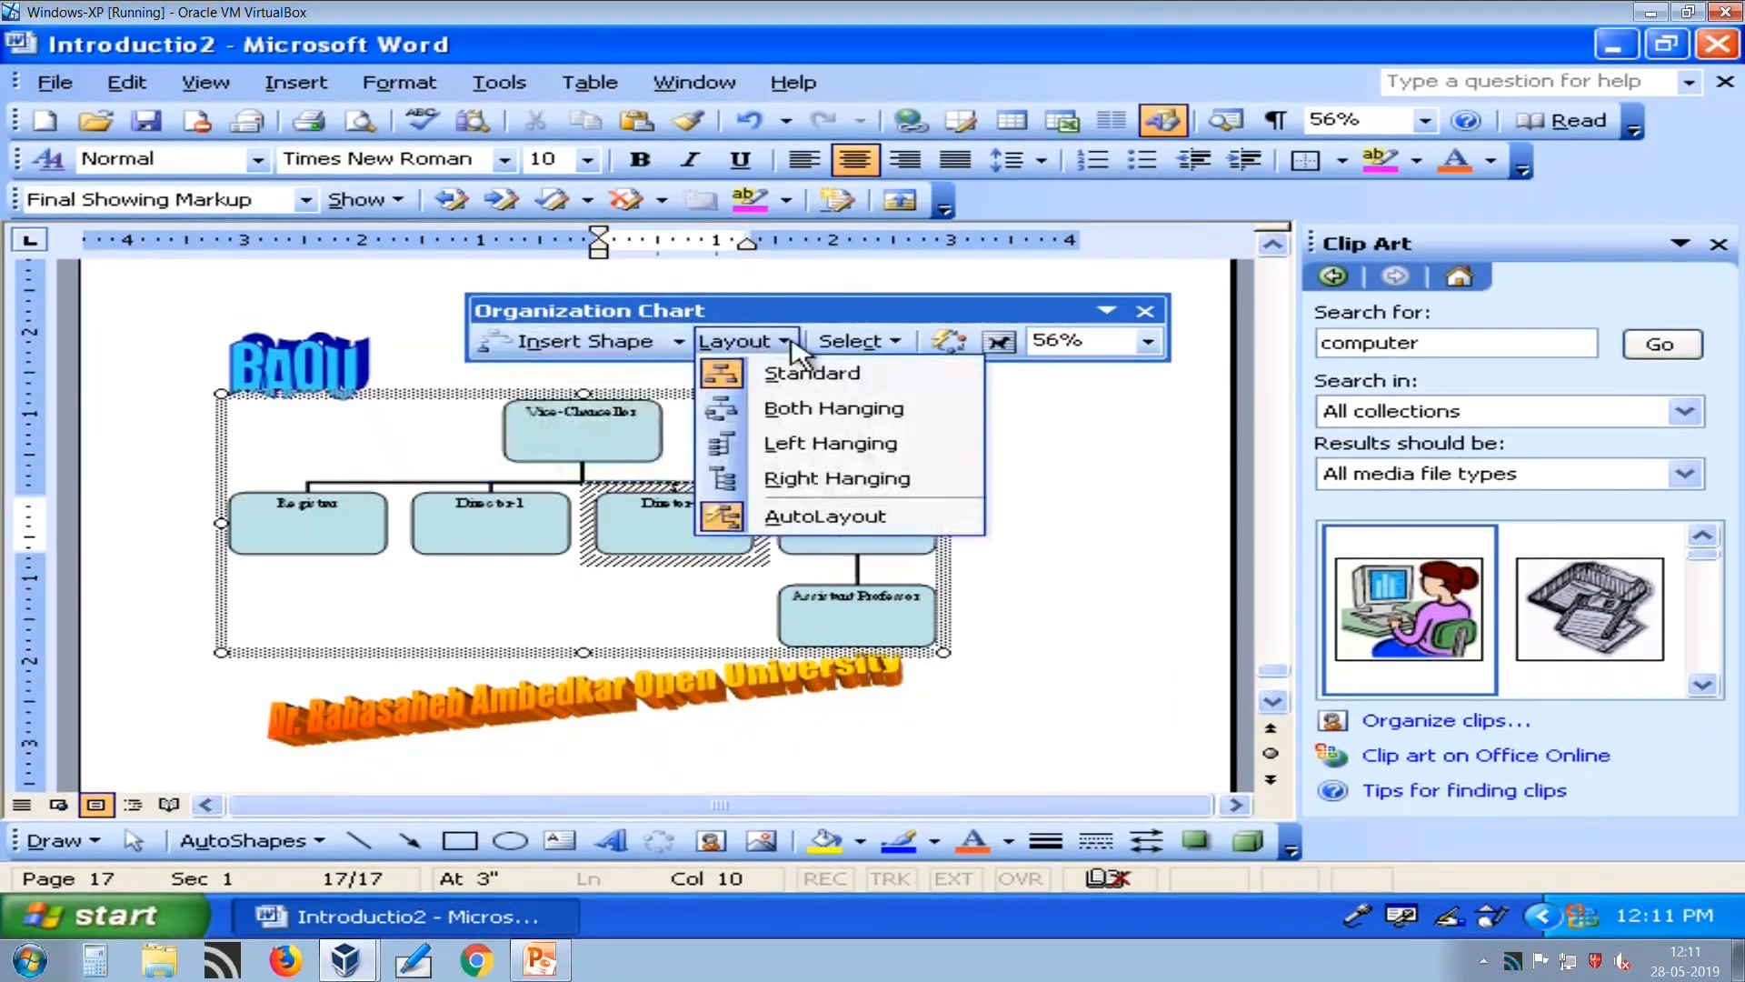
{"action": "left_click", "coordinate": [788, 410]}
{"action": "left_click", "coordinate": [845, 550]}
{"action": "left_click", "coordinate": [581, 434]}
{"action": "left_click", "coordinate": [743, 342]}
{"action": "left_click", "coordinate": [770, 420]}
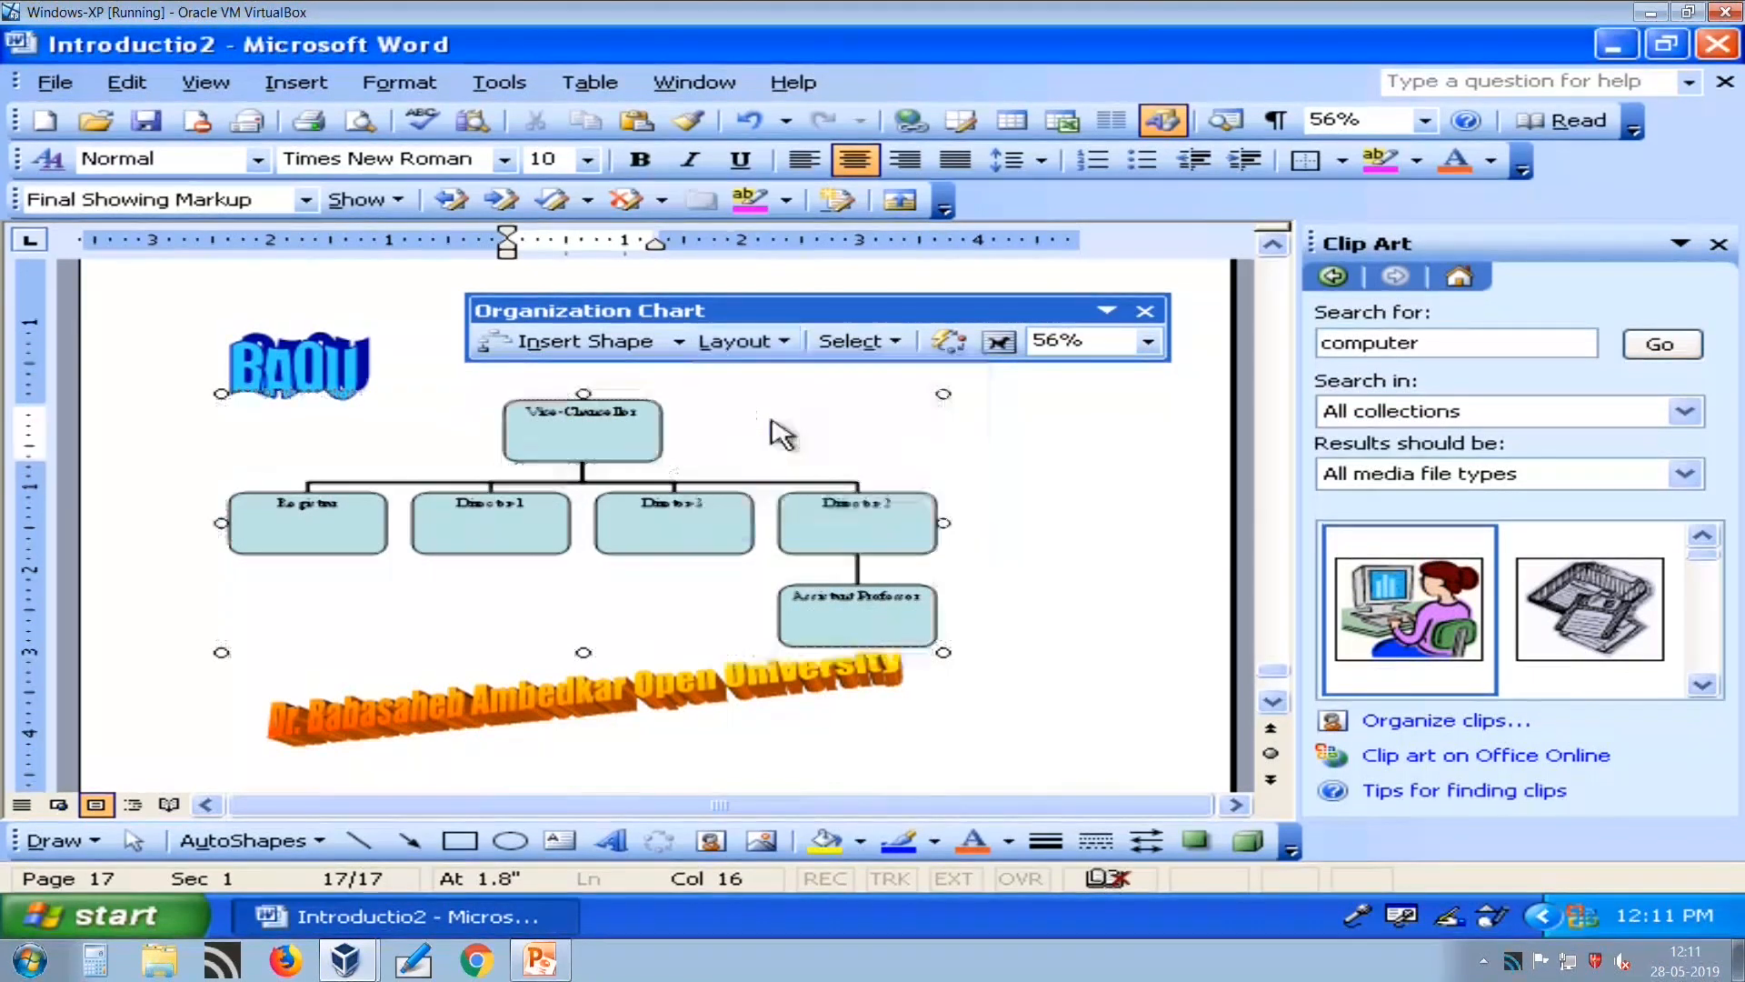
Change the organization chart's layout to Left Hanging and then to Right Hanging.
{"action": "left_click", "coordinate": [780, 343]}
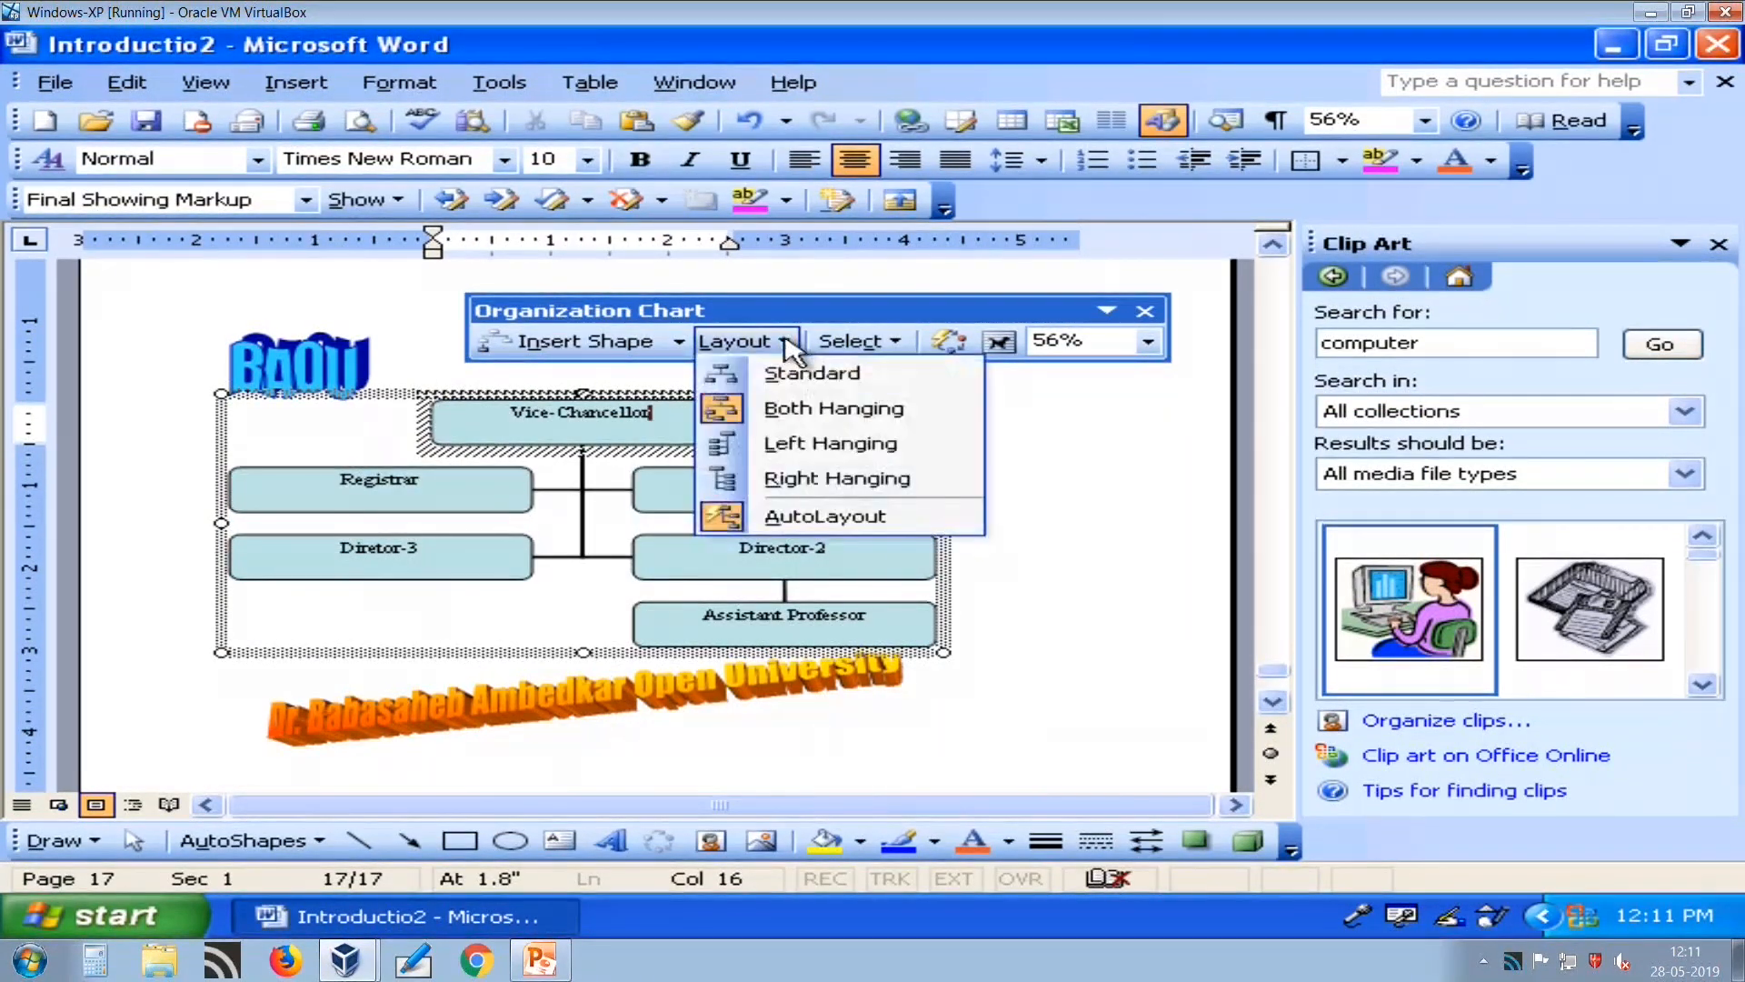
{"action": "left_click", "coordinate": [807, 446]}
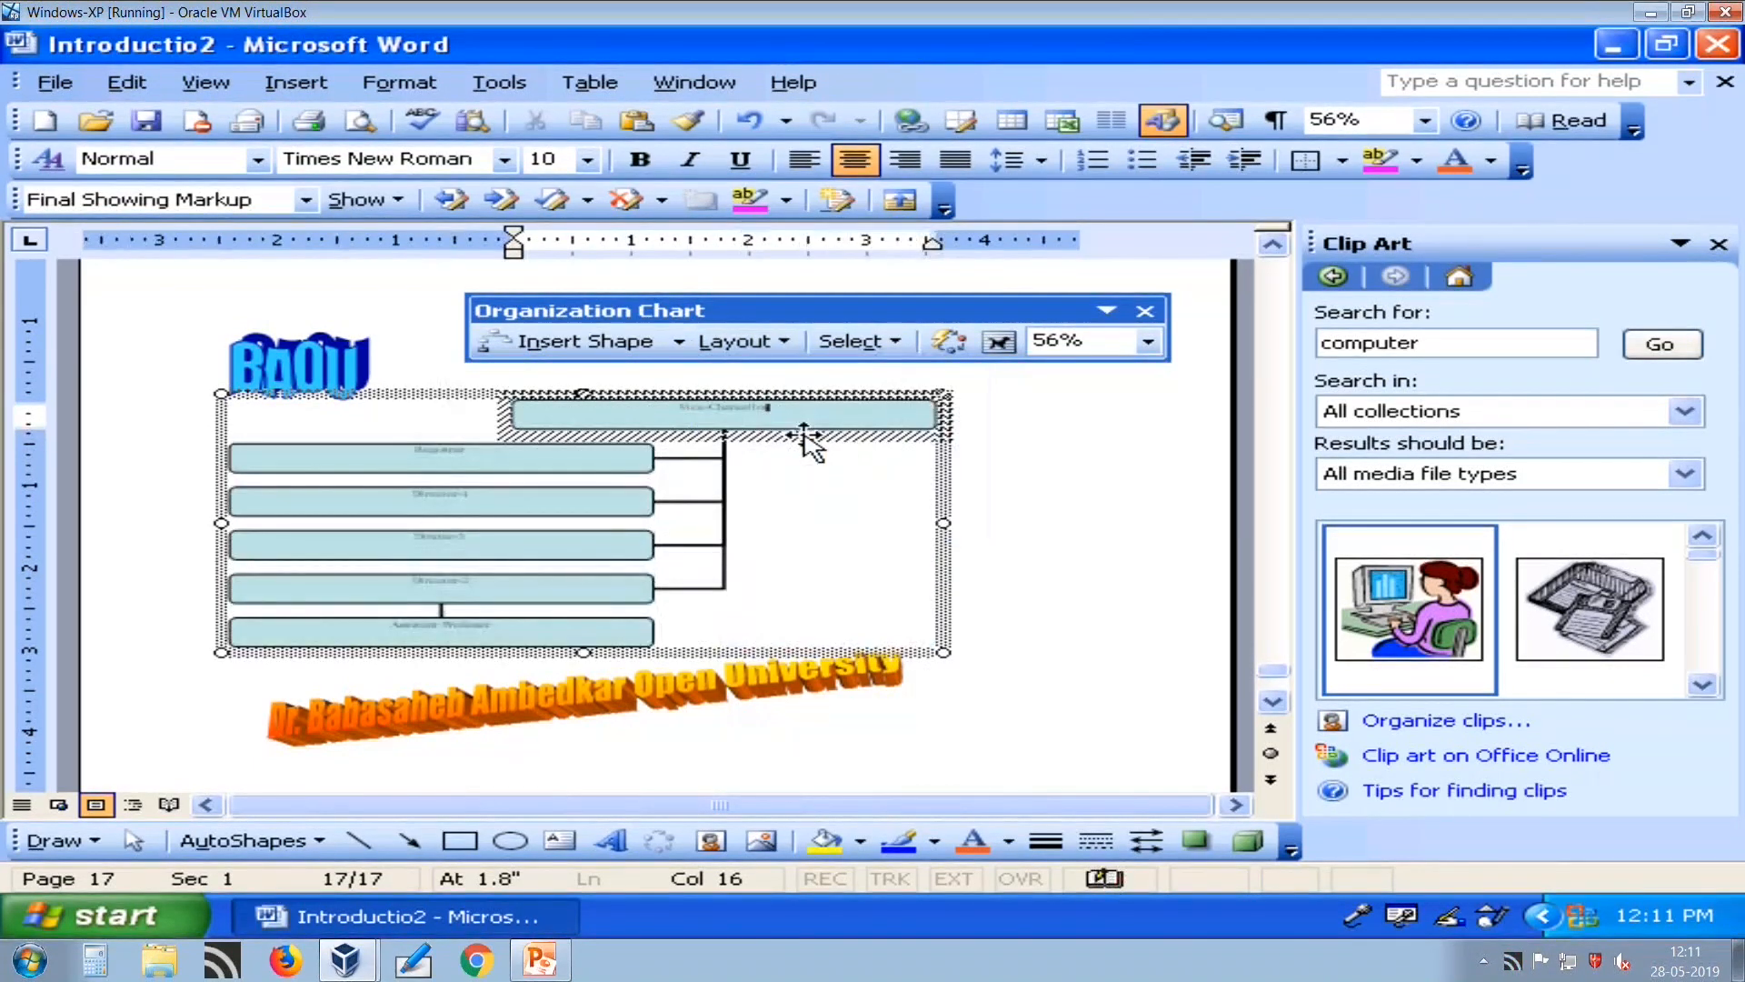
{"action": "left_click", "coordinate": [789, 344]}
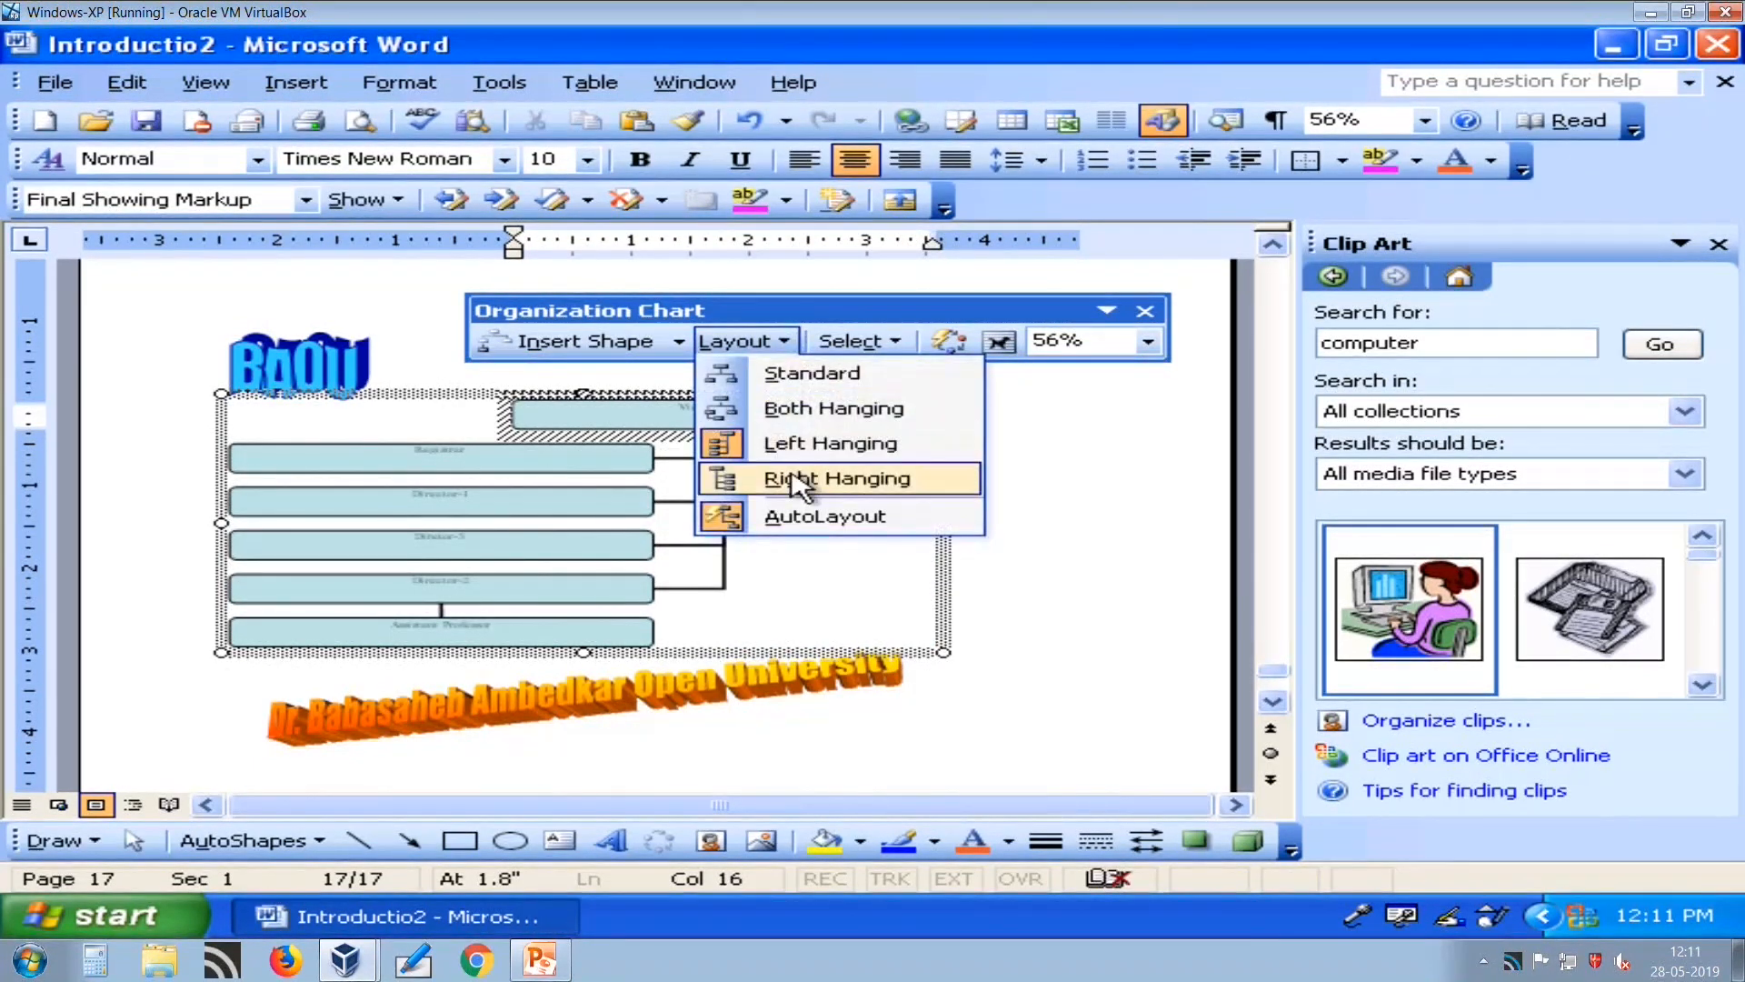
{"action": "left_click", "coordinate": [790, 478]}
Switch off AutoLayout for the organization chart, then apply the Standard layout, agreeing to turn AutoLayout back on.
{"action": "left_click", "coordinate": [787, 342]}
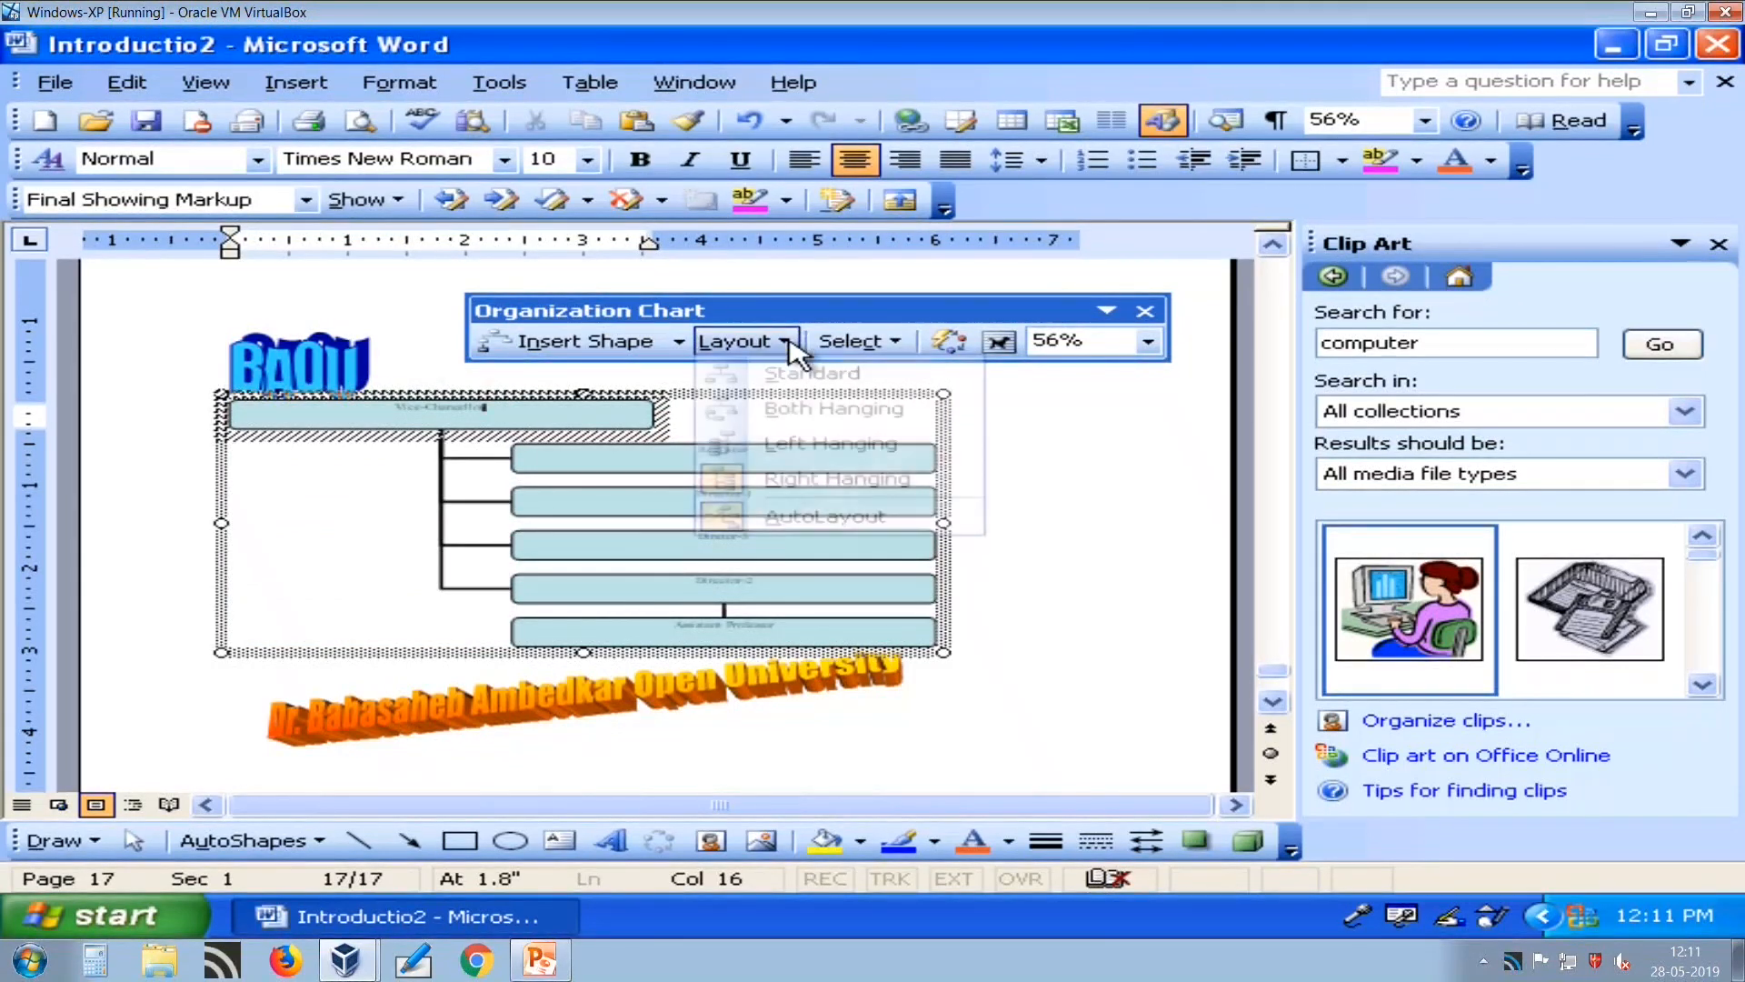
{"action": "left_click", "coordinate": [796, 519]}
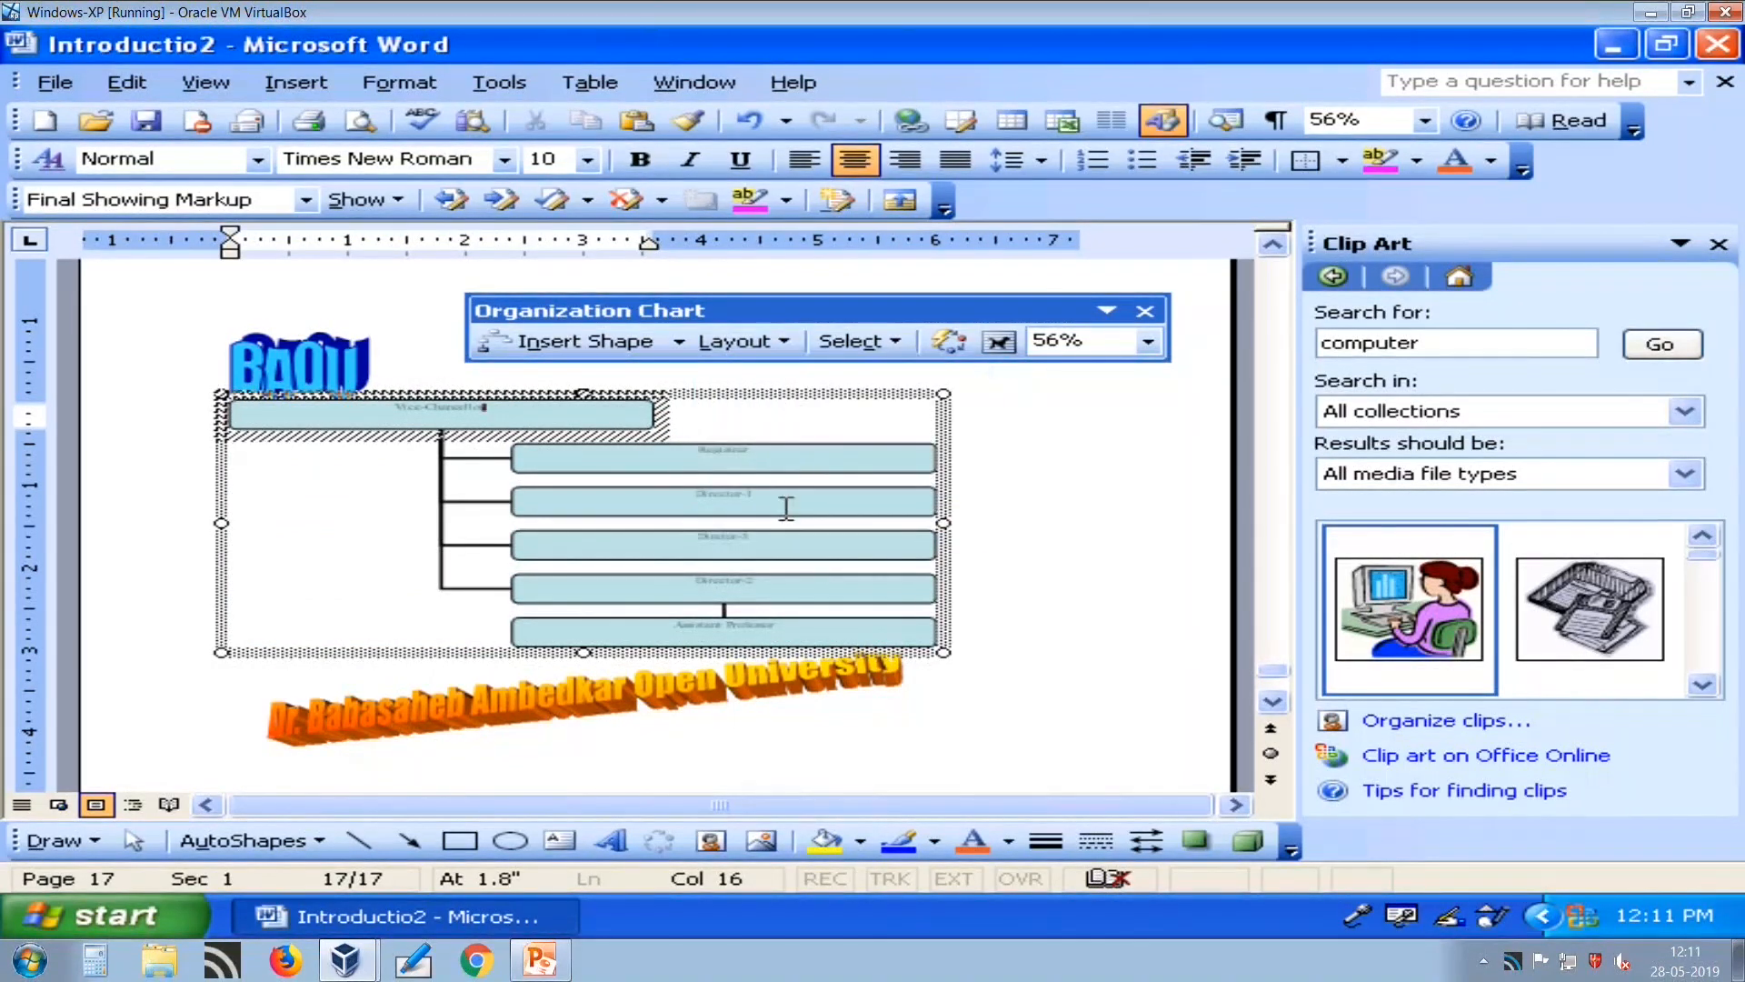
{"action": "left_click", "coordinate": [782, 342]}
{"action": "left_click", "coordinate": [794, 374]}
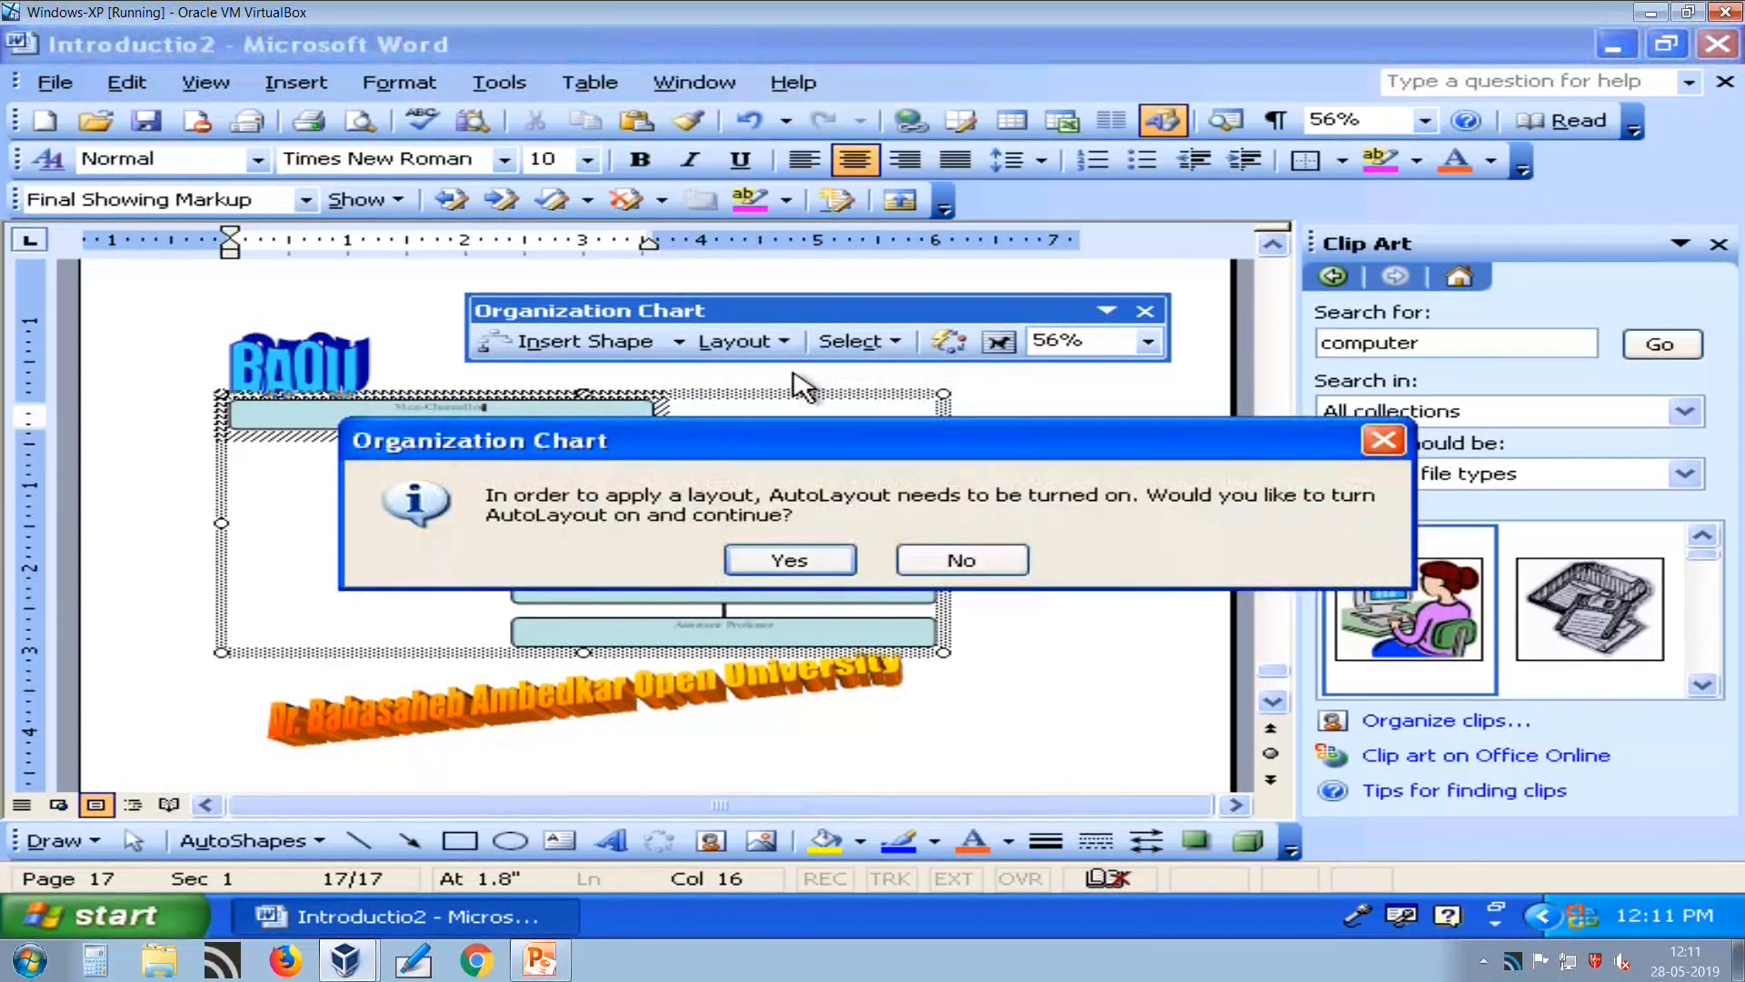
{"action": "left_click", "coordinate": [800, 556]}
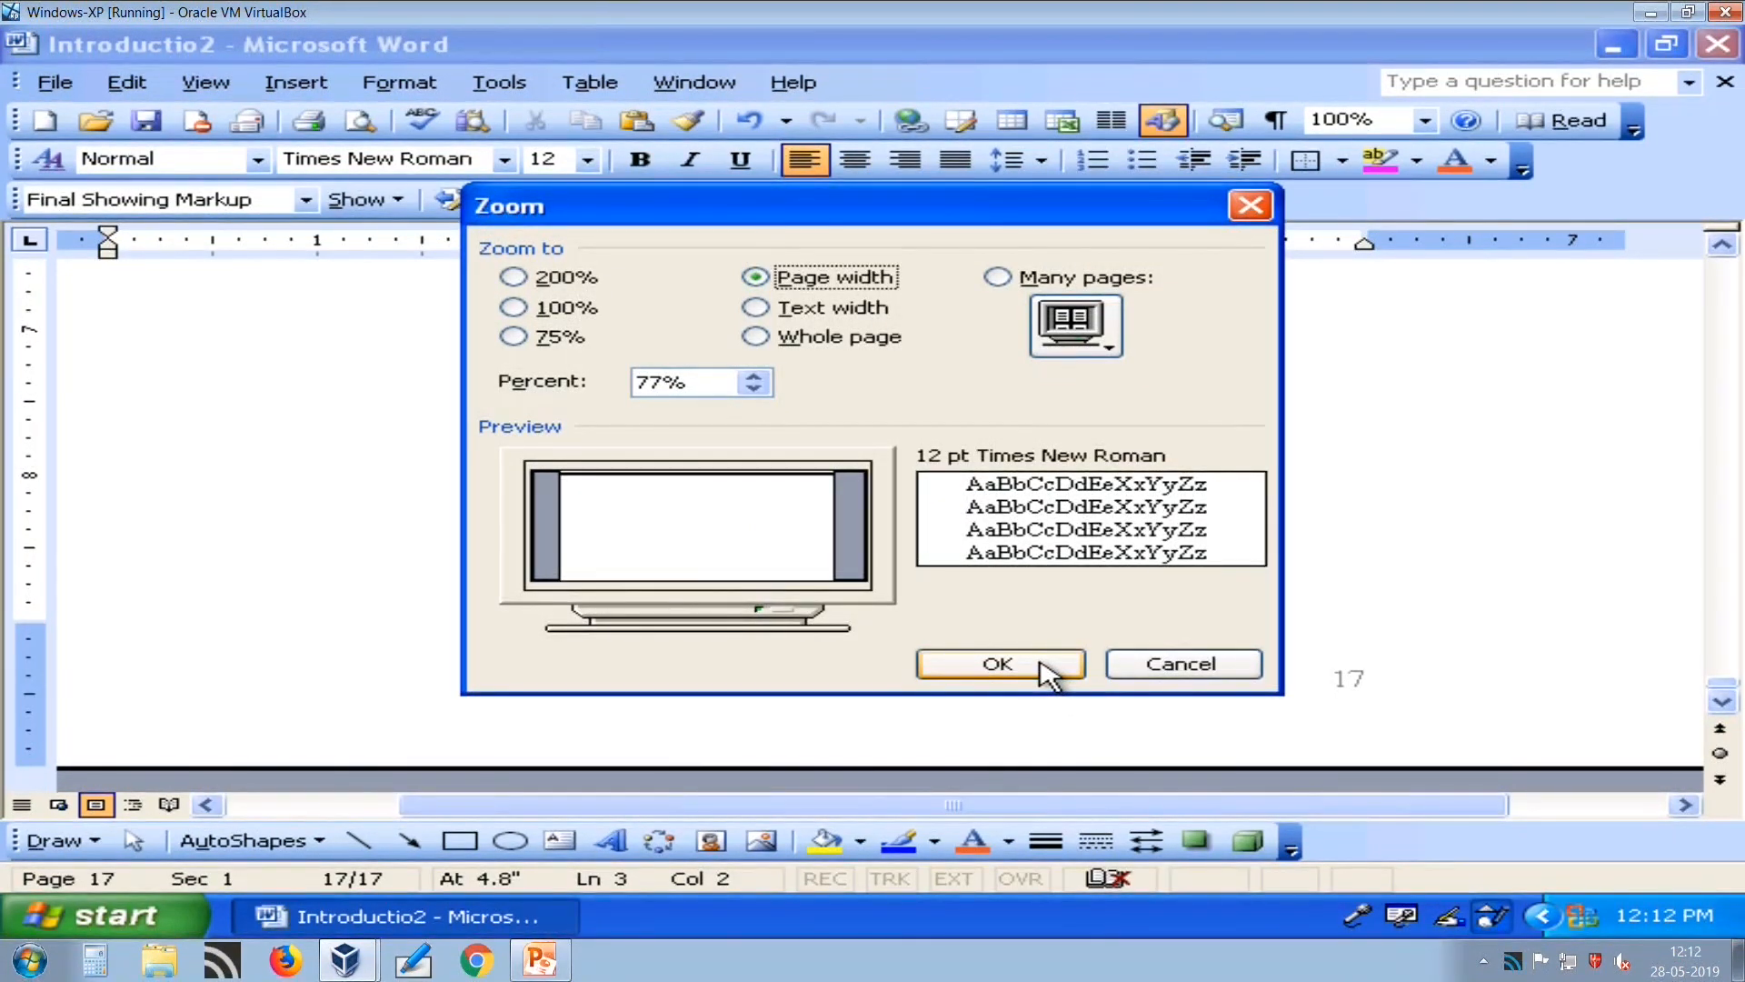
Set the document zoom to page width and review the organization chart and WordArt on page 17.
{"action": "left_click", "coordinate": [1047, 674]}
{"action": "scroll", "coordinate": [1024, 597], "scroll_direction": "down", "scroll_amount": 5}
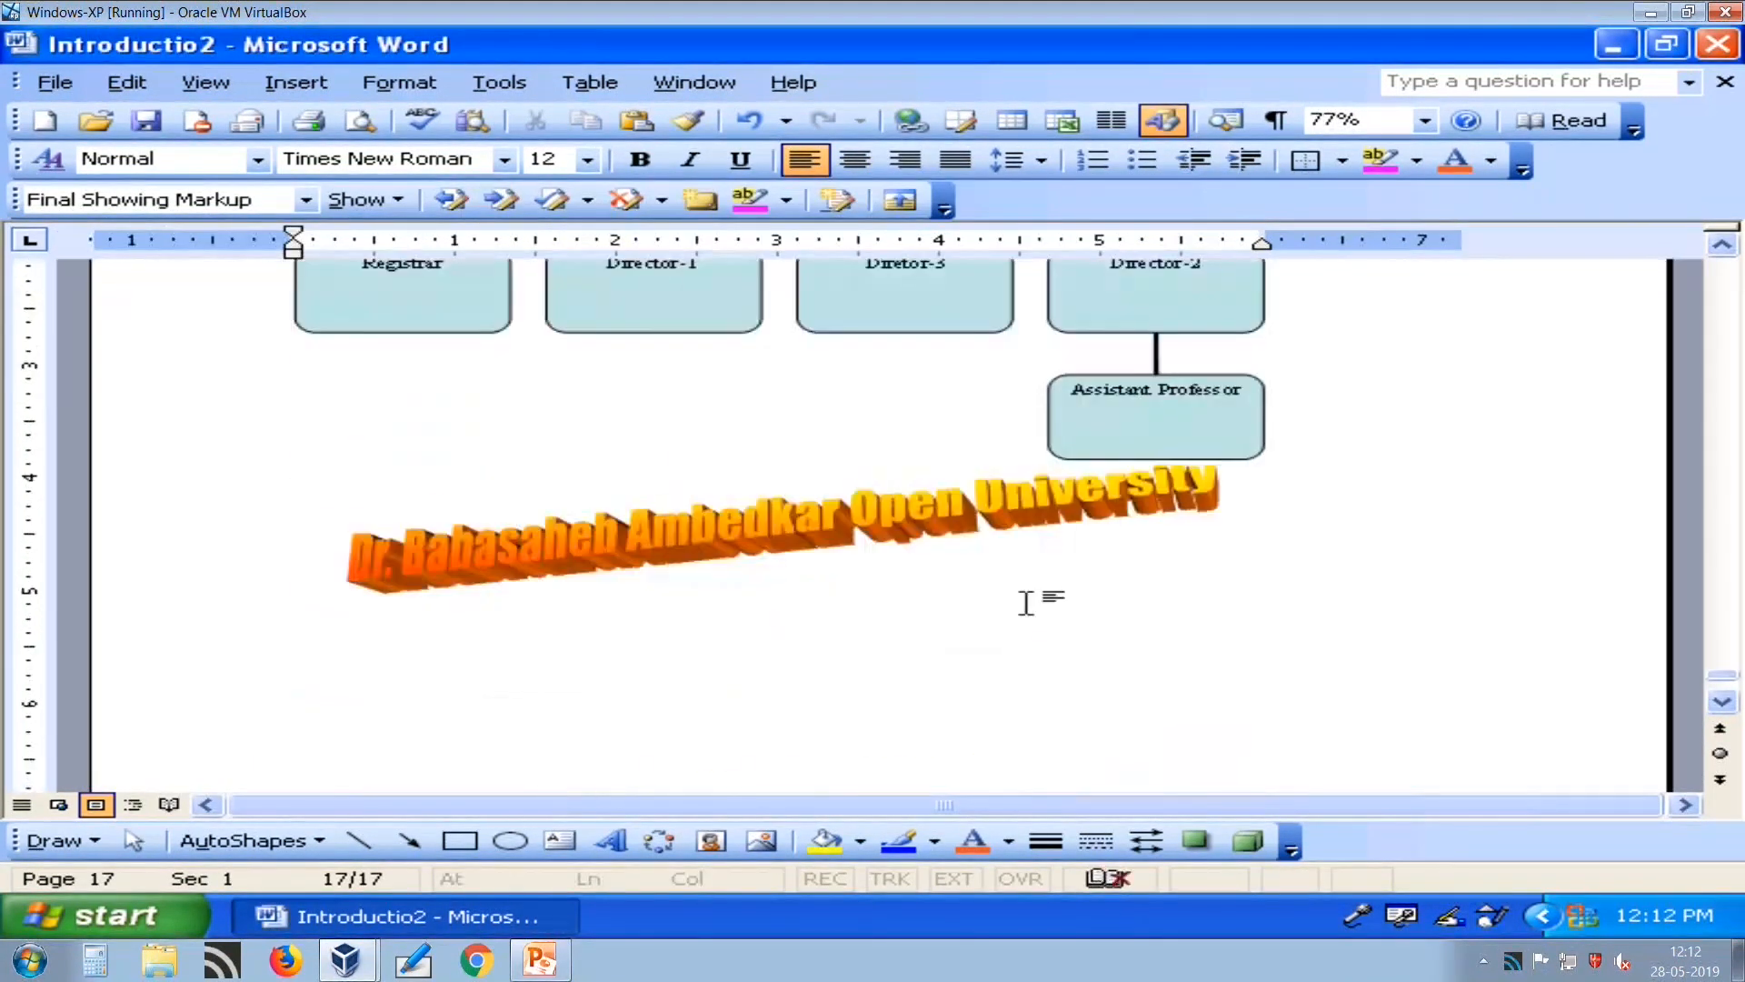
{"action": "scroll", "coordinate": [1027, 609], "scroll_direction": "up", "scroll_amount": 8}
{"action": "scroll", "coordinate": [1026, 609], "scroll_direction": "down", "scroll_amount": 10}
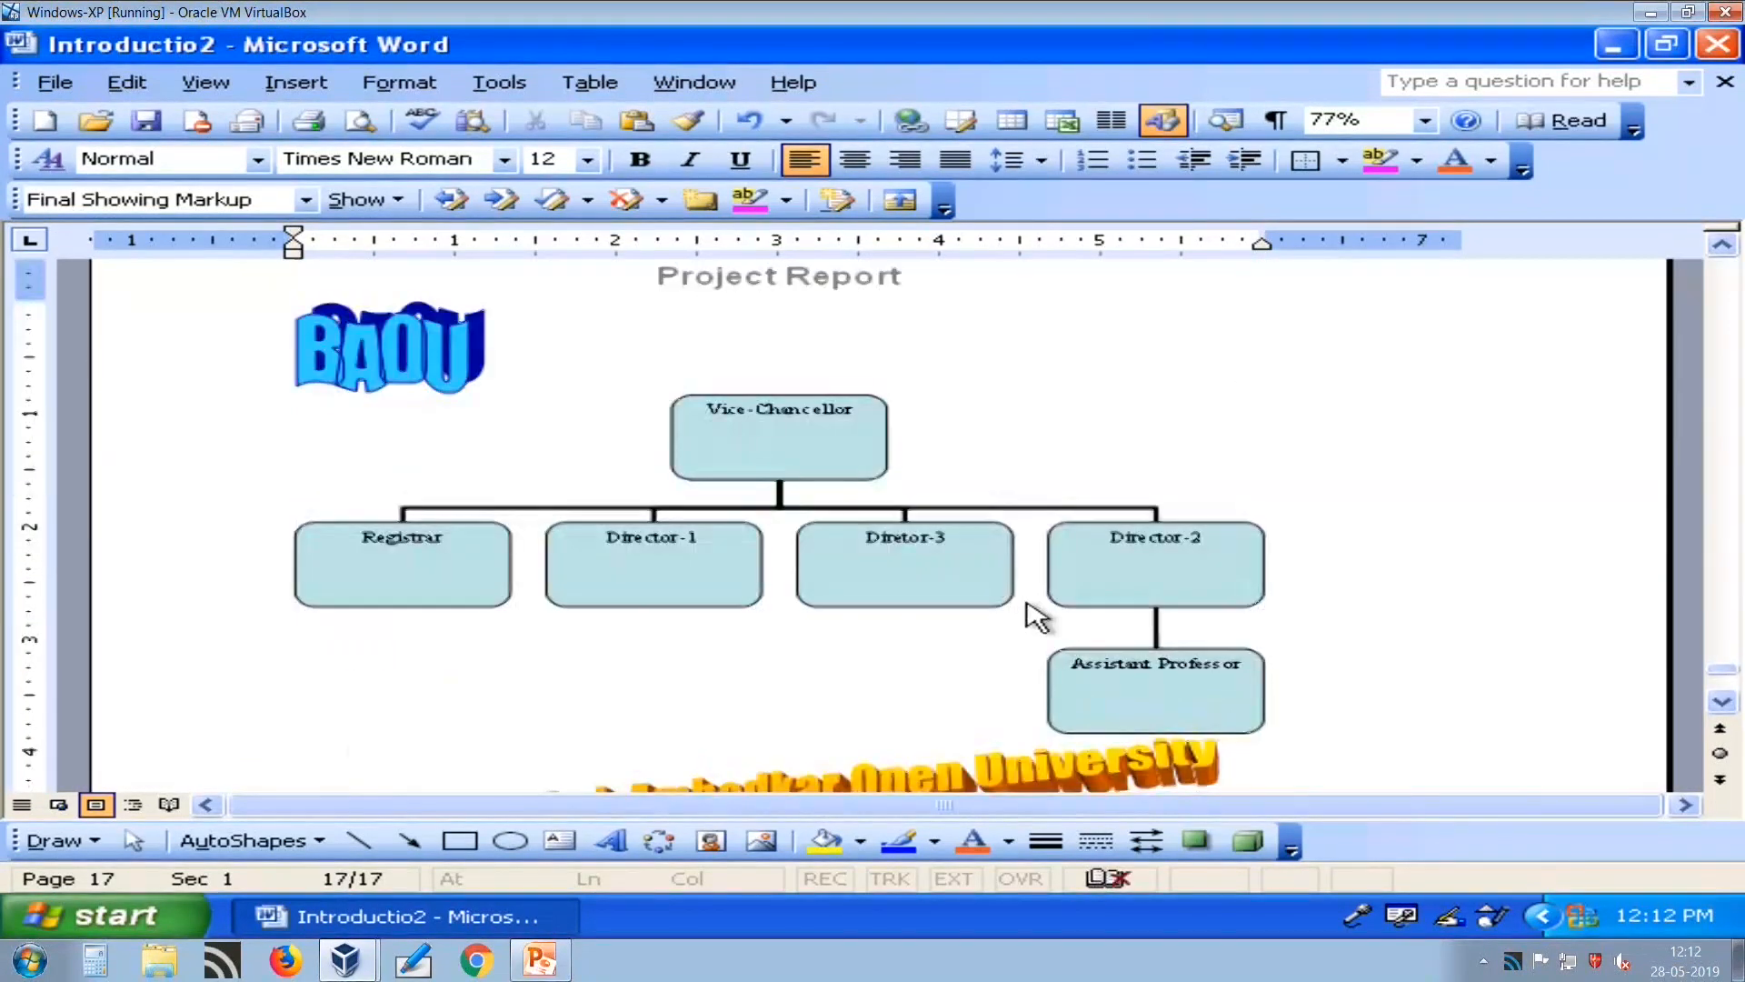
Insert a data chart on a new line below the orange university WordArt.
{"action": "left_click", "coordinate": [724, 604]}
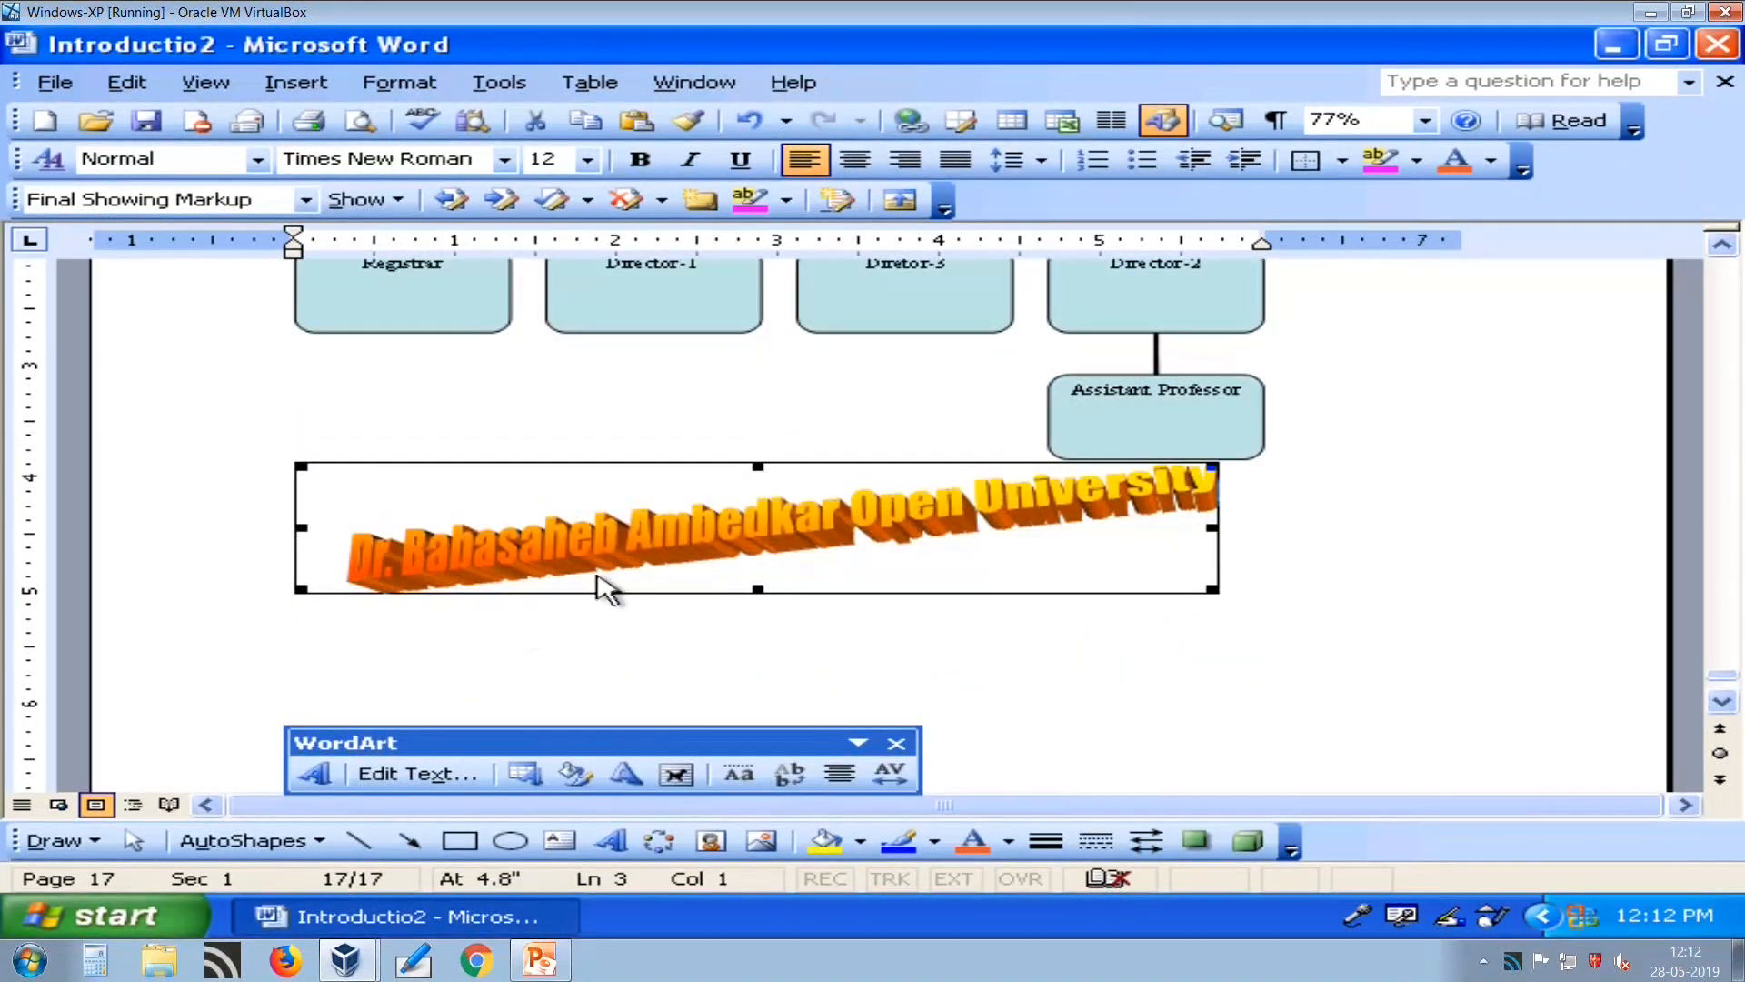
{"action": "left_click", "coordinate": [1345, 589]}
{"action": "key", "text": "Return"}
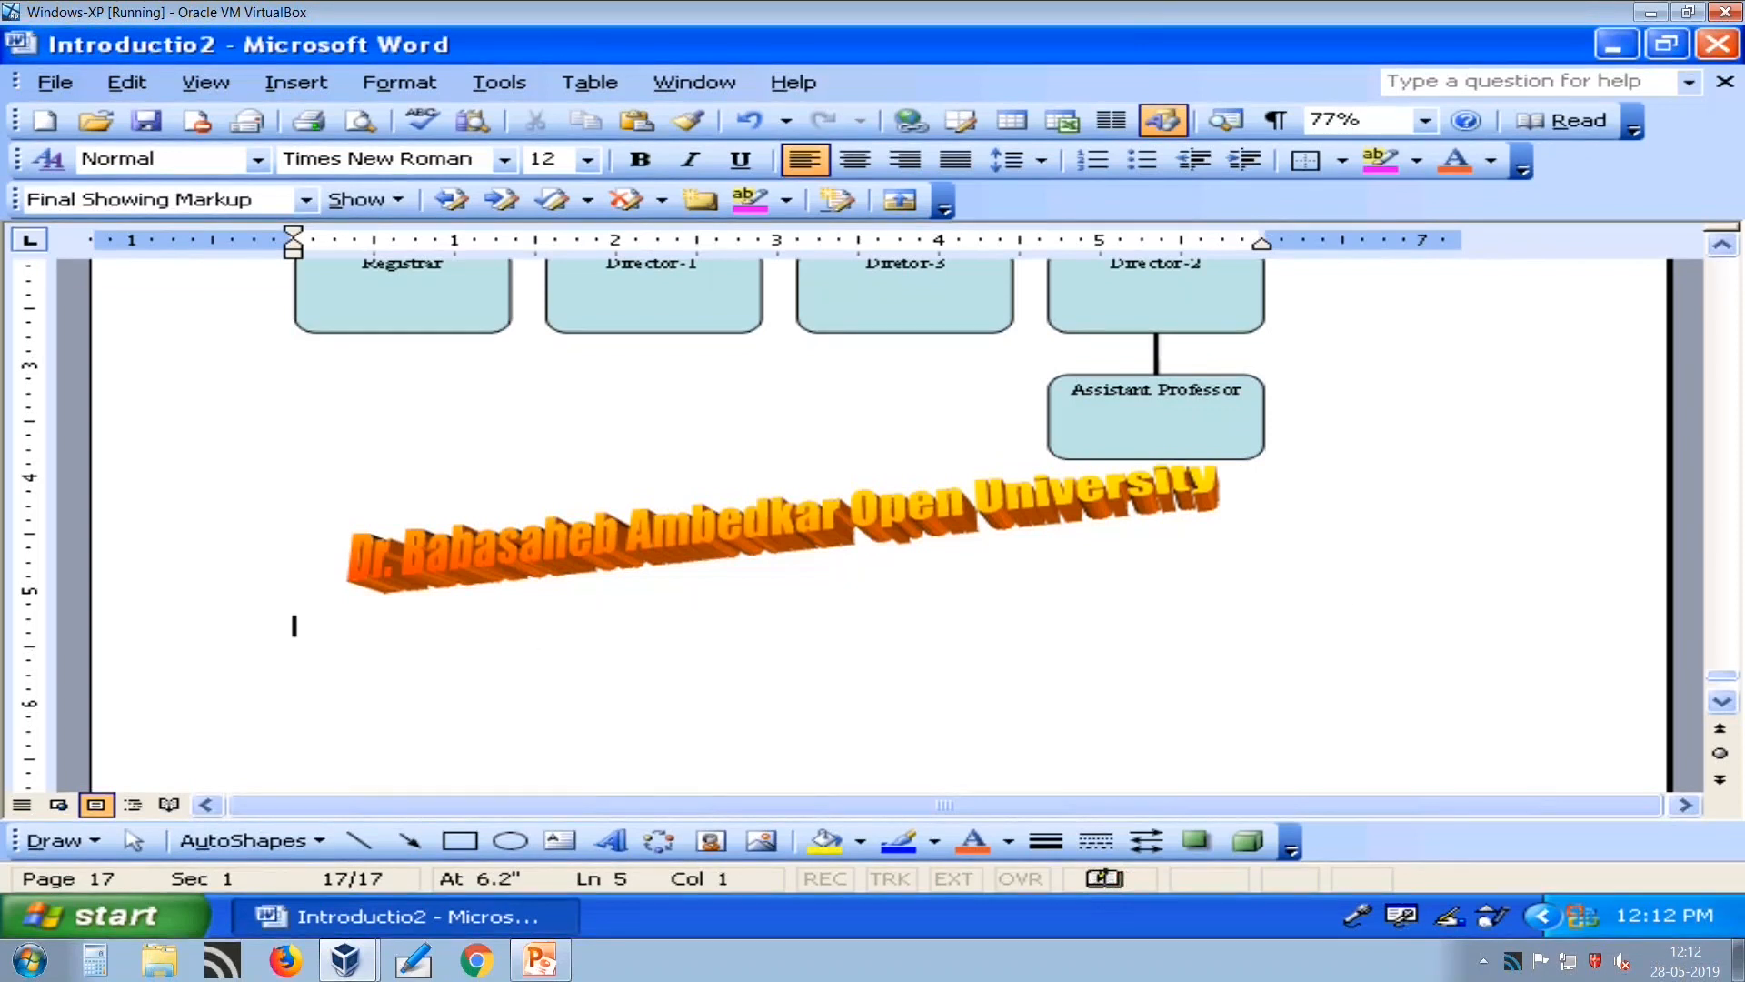
{"action": "left_click", "coordinate": [305, 82]}
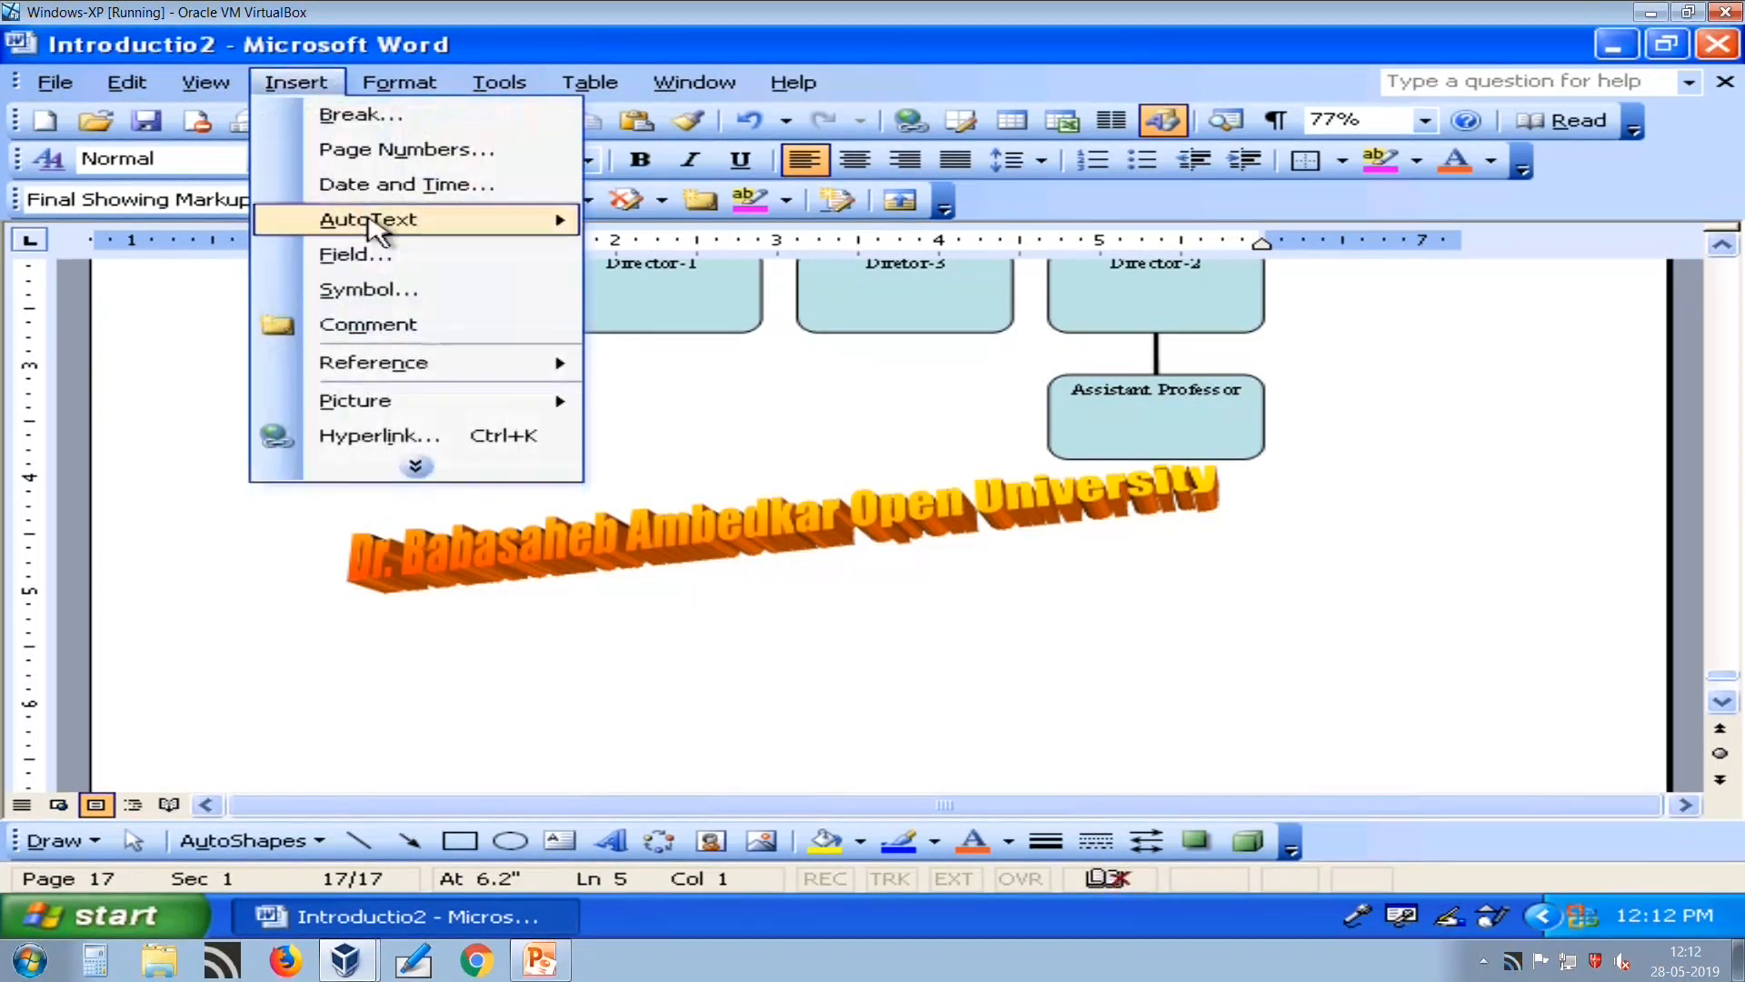
{"action": "mouse_move", "coordinate": [429, 403]}
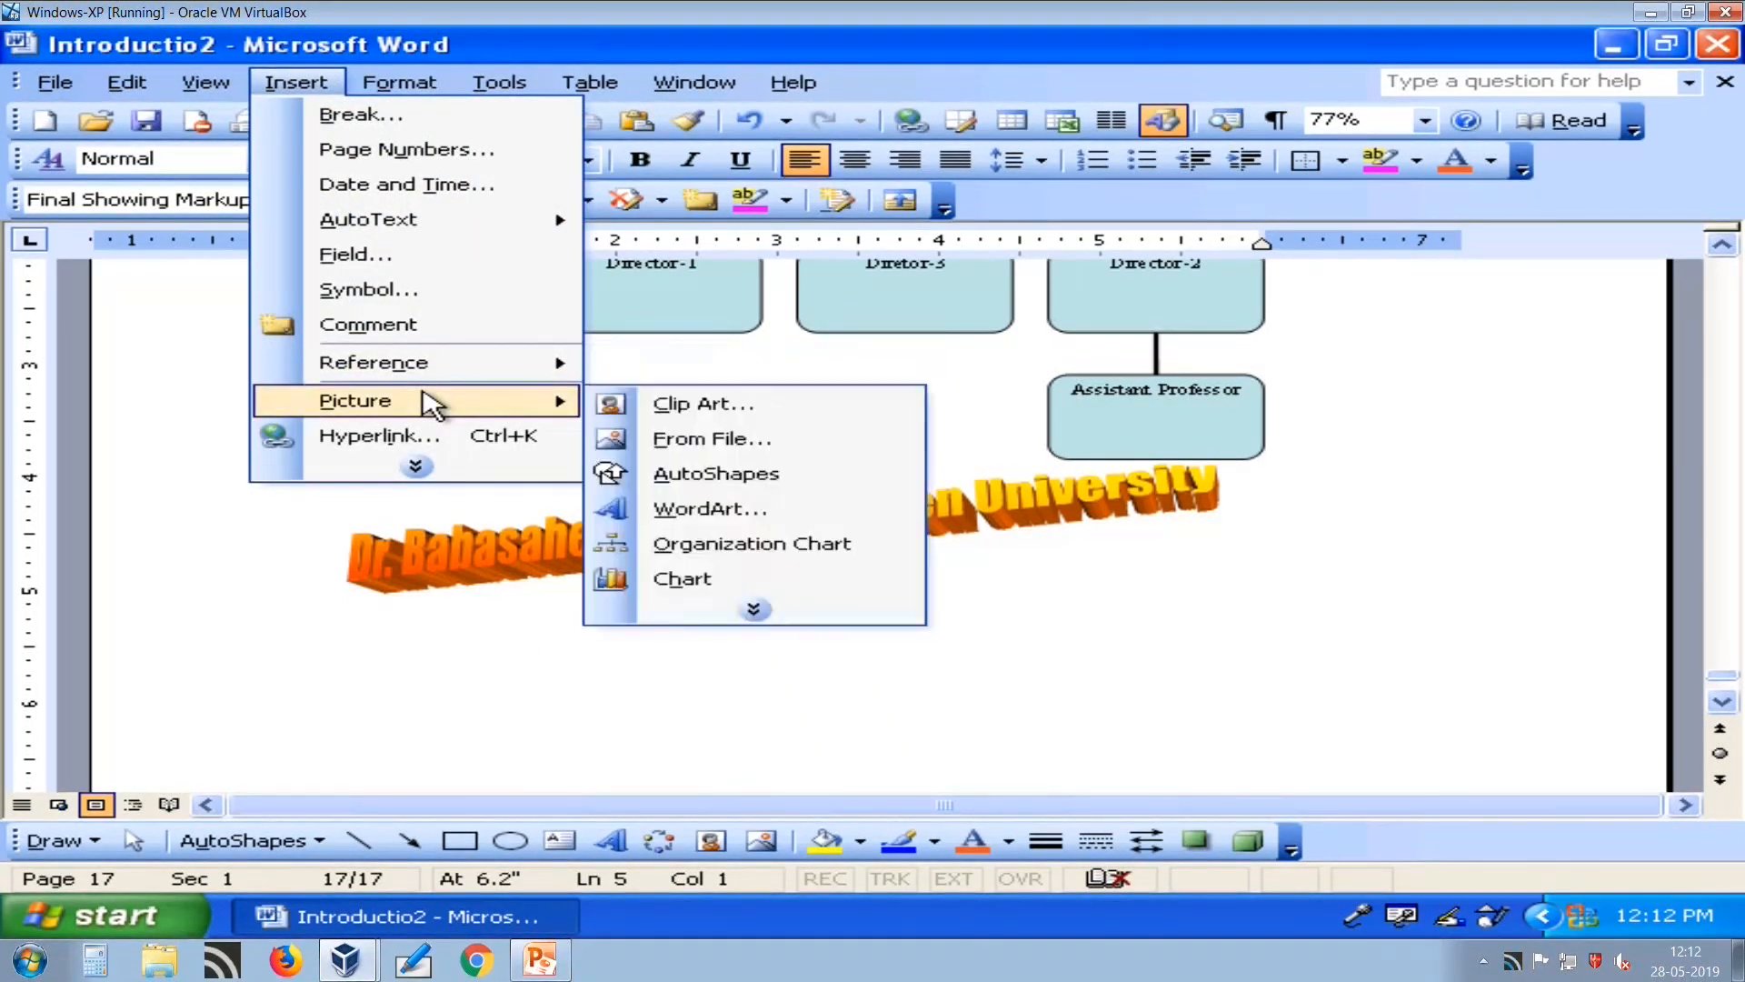
{"action": "left_click", "coordinate": [800, 611]}
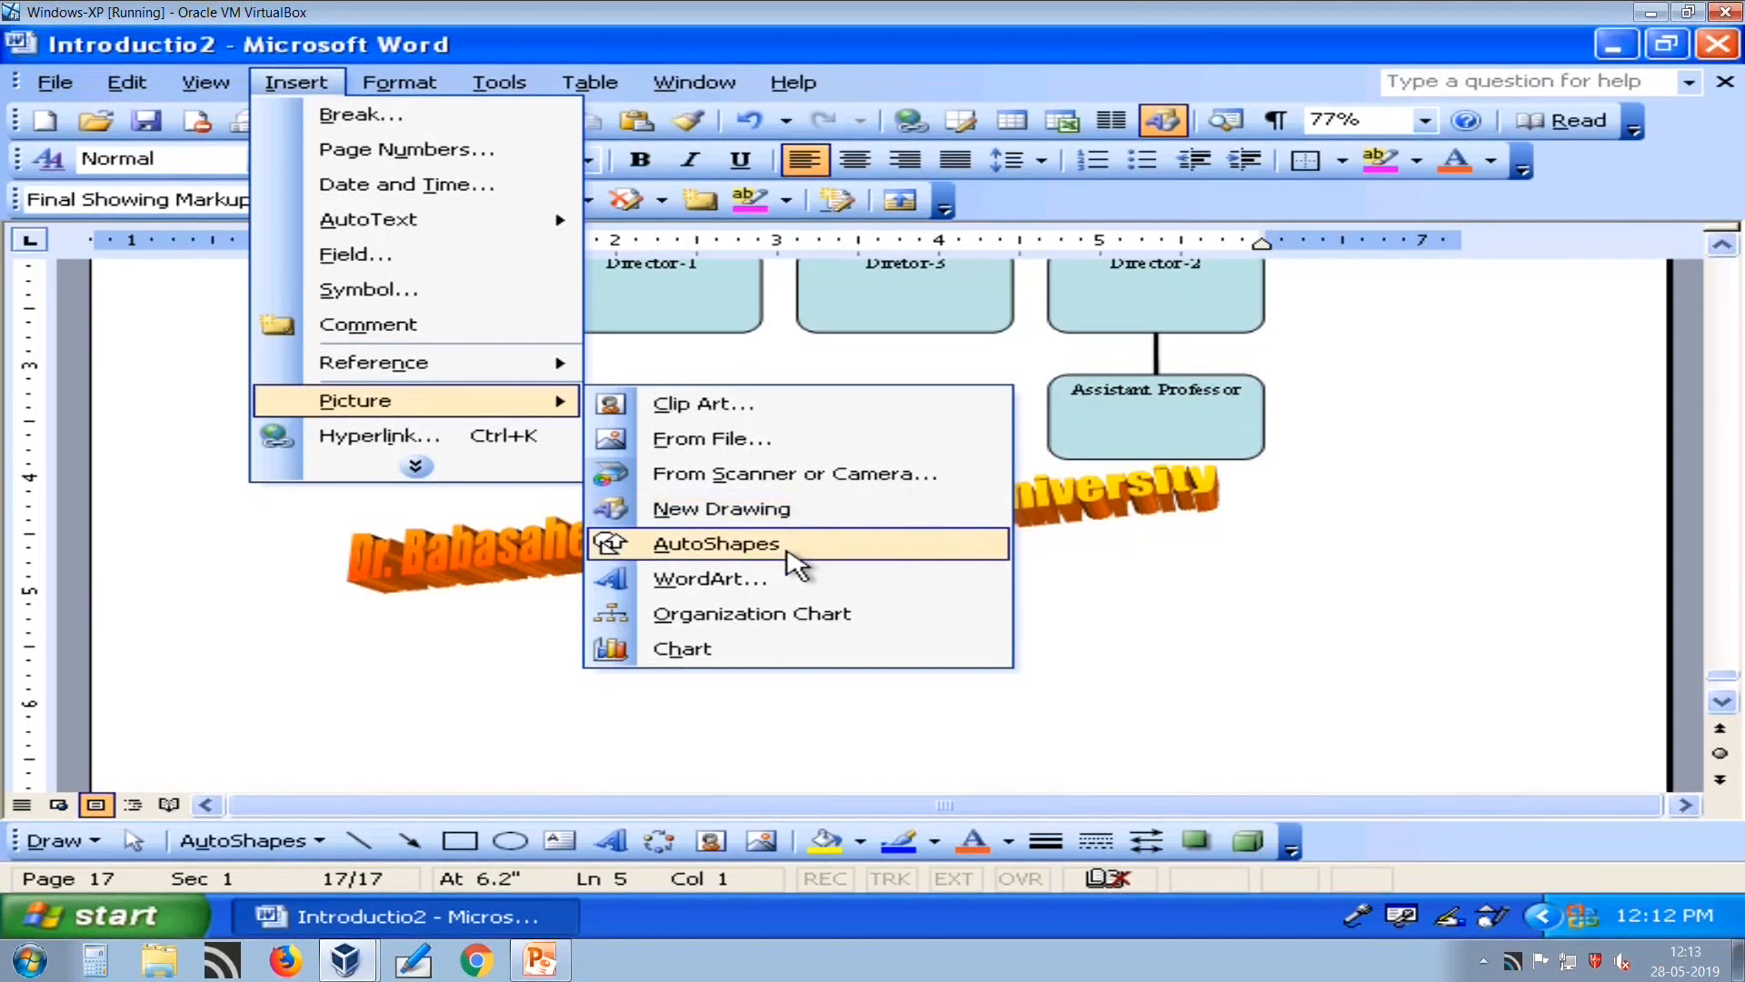
{"action": "left_click", "coordinate": [694, 661]}
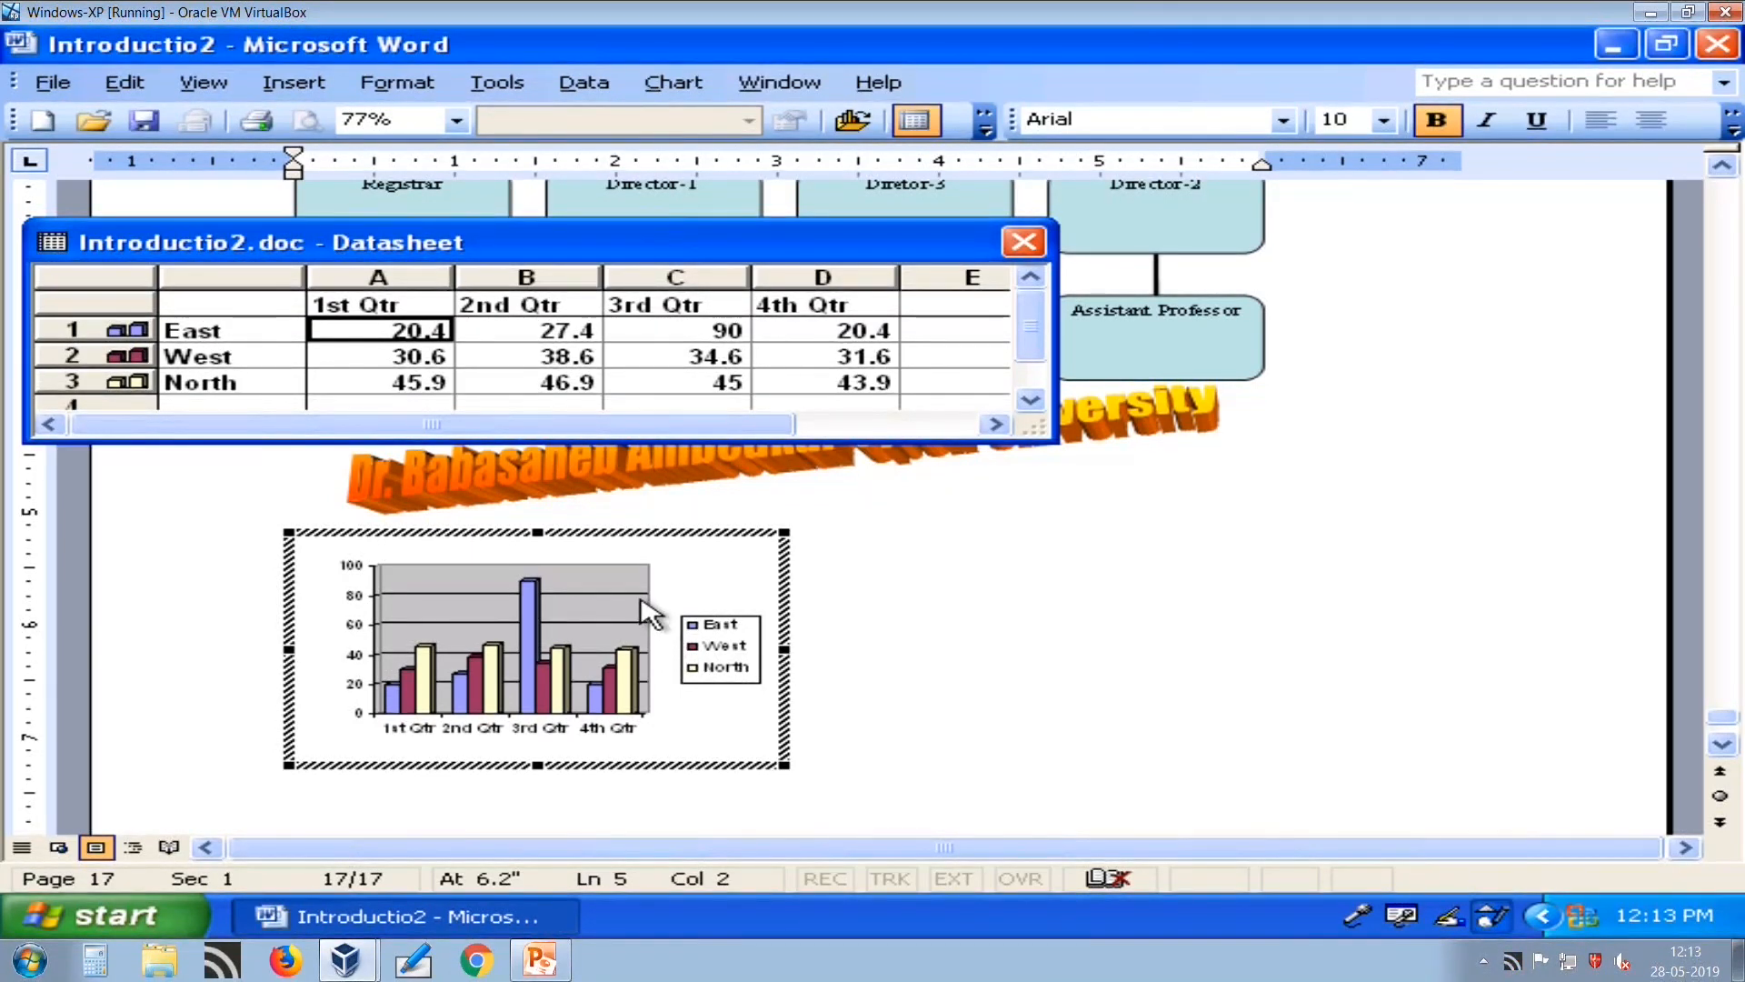
Move the datasheet clear of the chart and set East's first three quarters to 10, 20 and 30.
{"action": "left_click_drag", "start_coordinate": [538, 248], "coordinate": [1175, 198]}
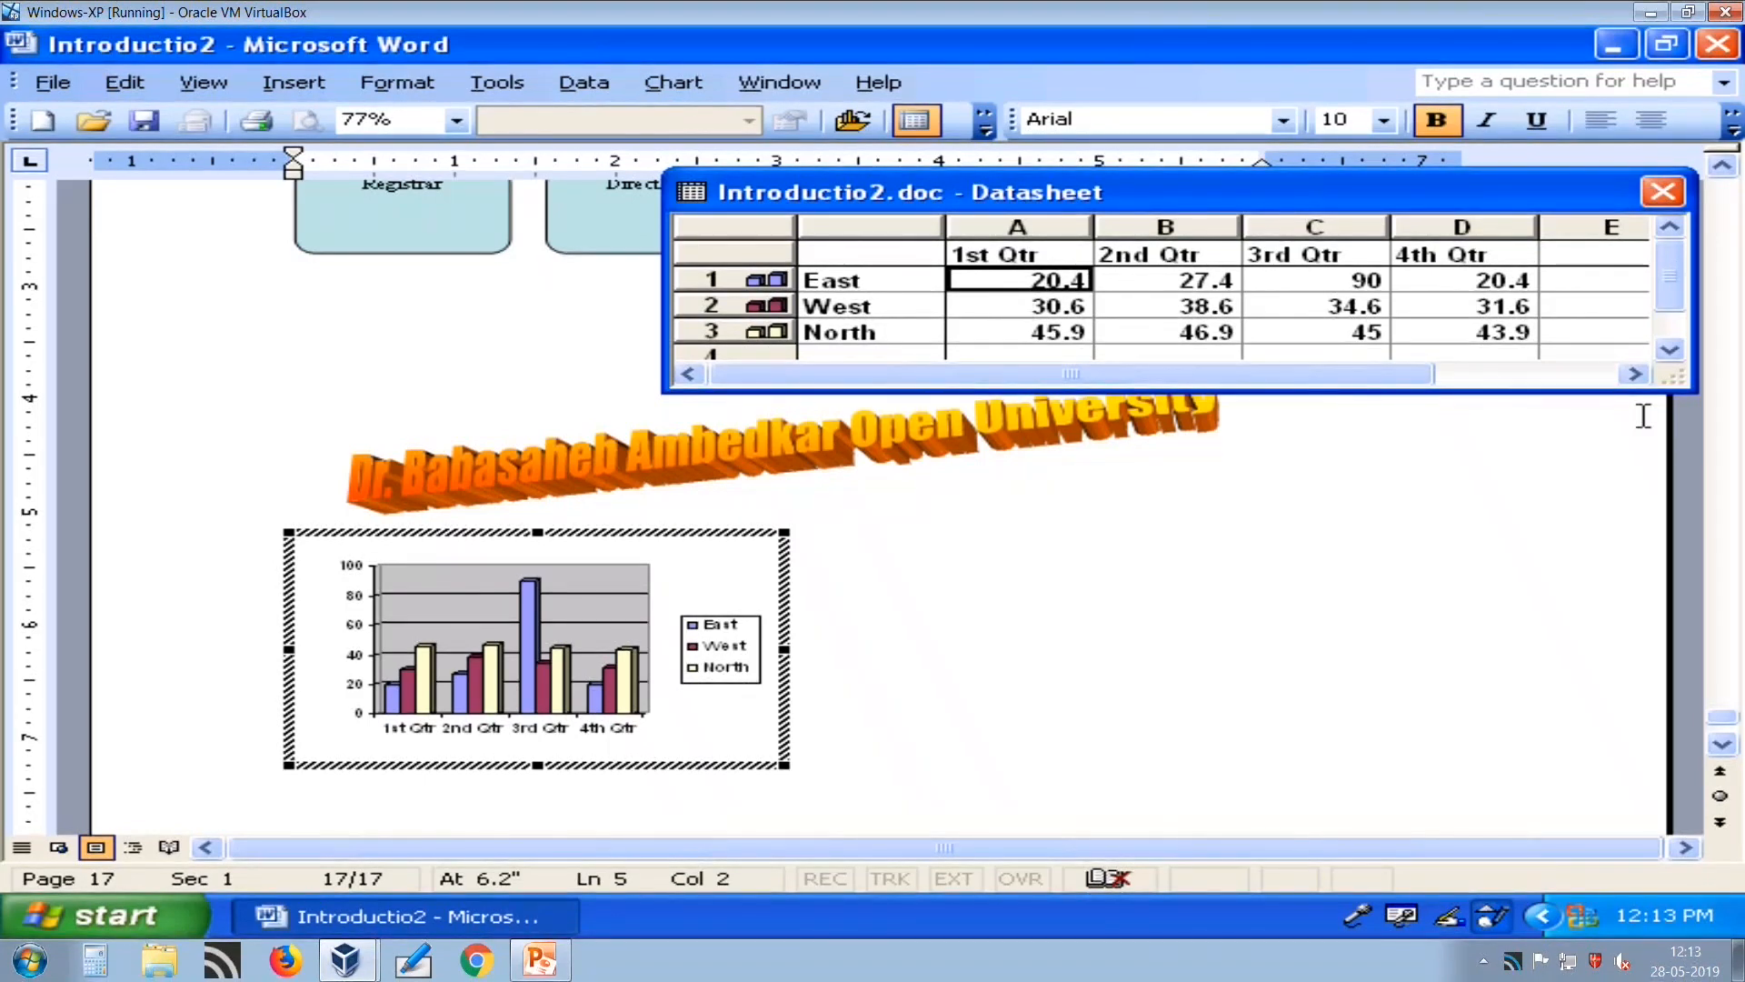
{"action": "type", "text": "10"}
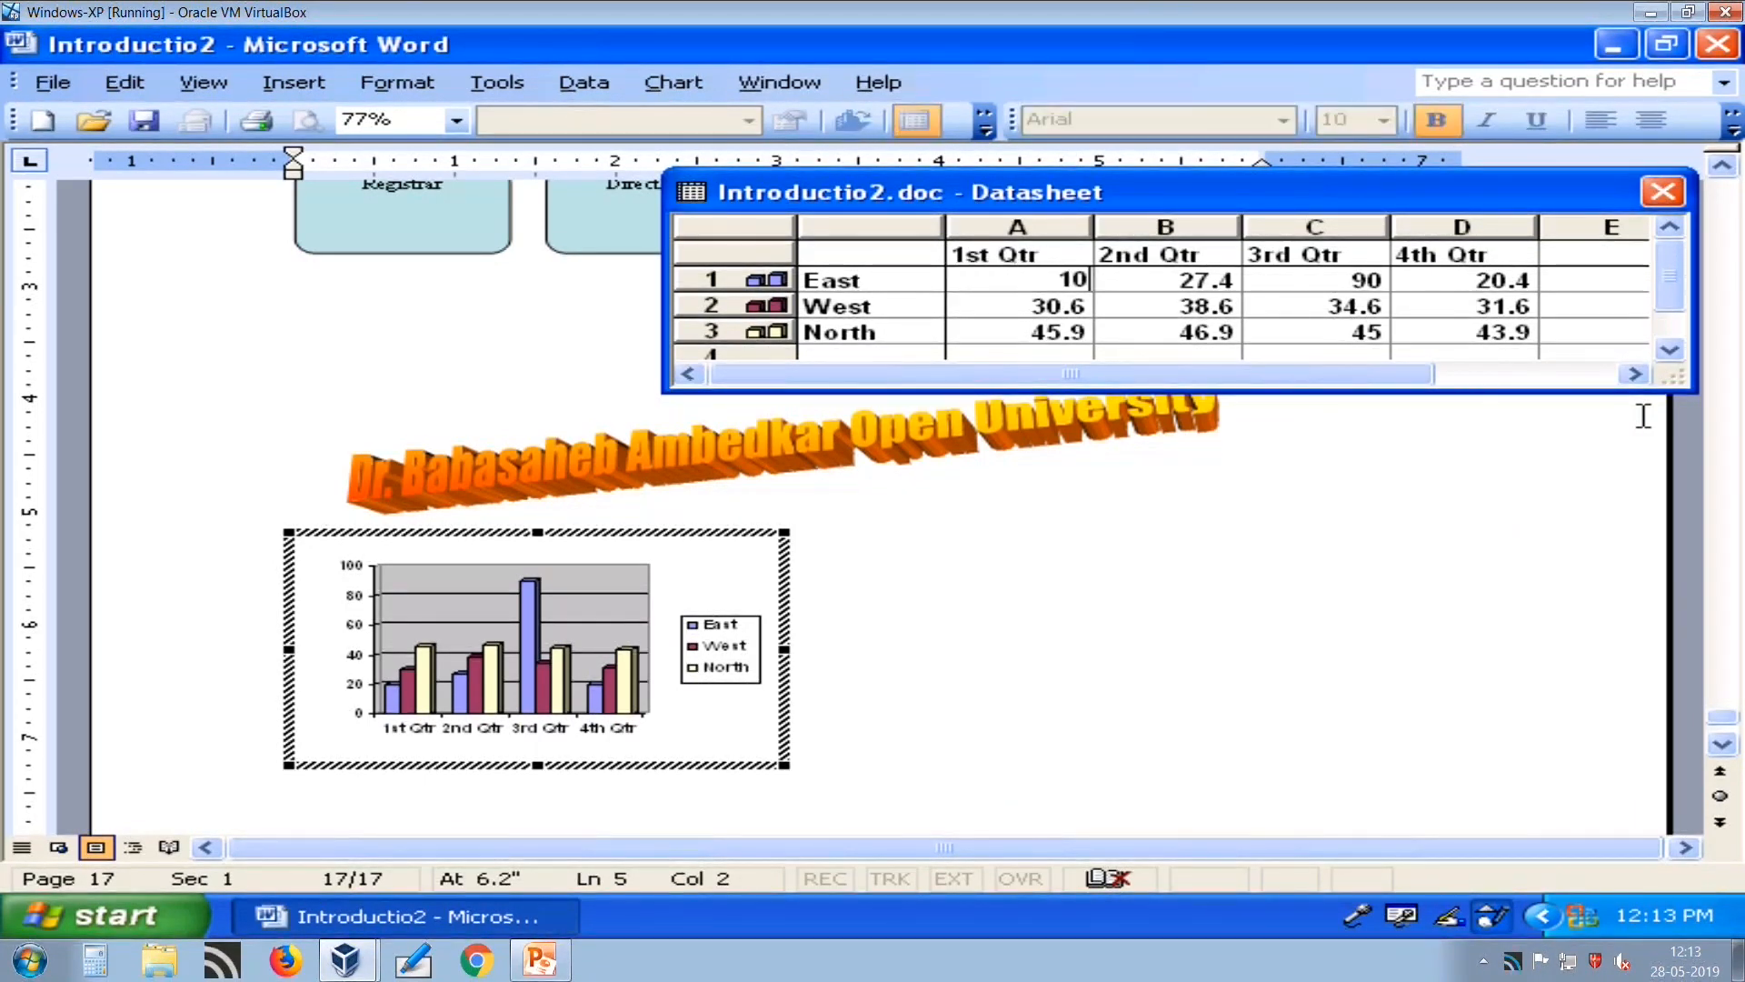
{"action": "key", "text": "Tab"}
{"action": "type", "text": "20"}
{"action": "key", "text": "Tab"}
{"action": "type", "text": "30"}
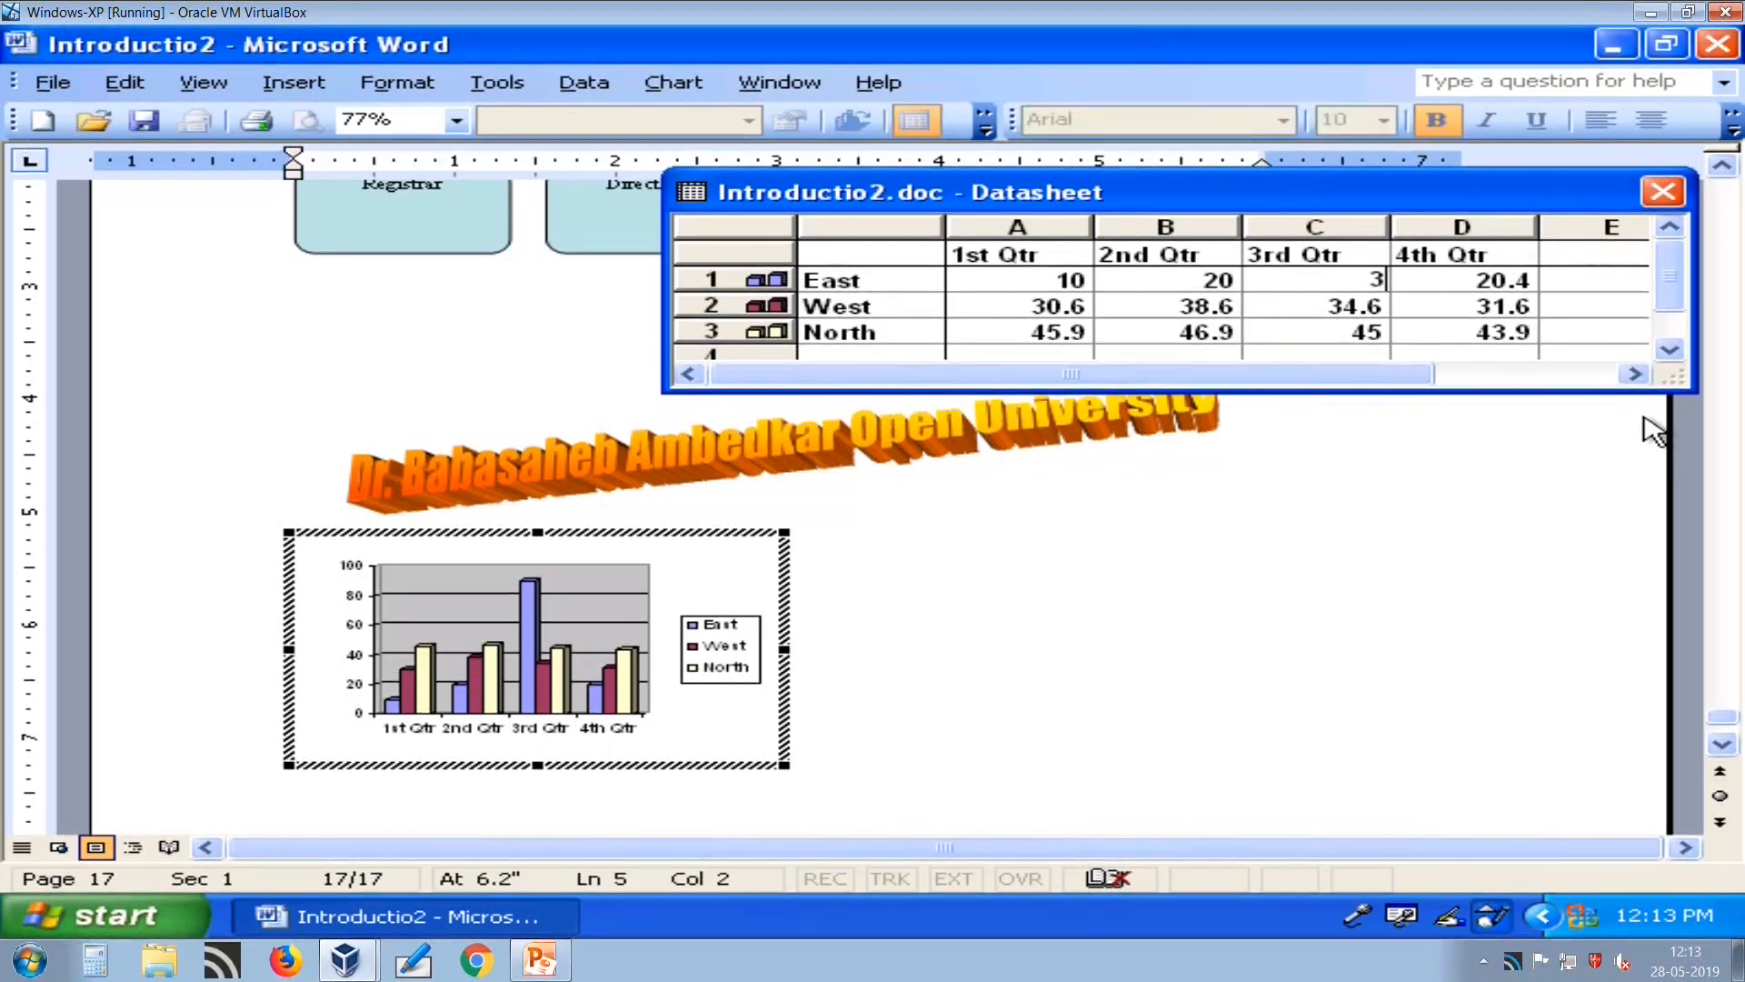
{"action": "key", "text": "Return"}
Set West's values for the first three quarters to 15, 12 and 18 in the datasheet.
{"action": "key", "text": "Left"}
{"action": "key", "text": "Left"}
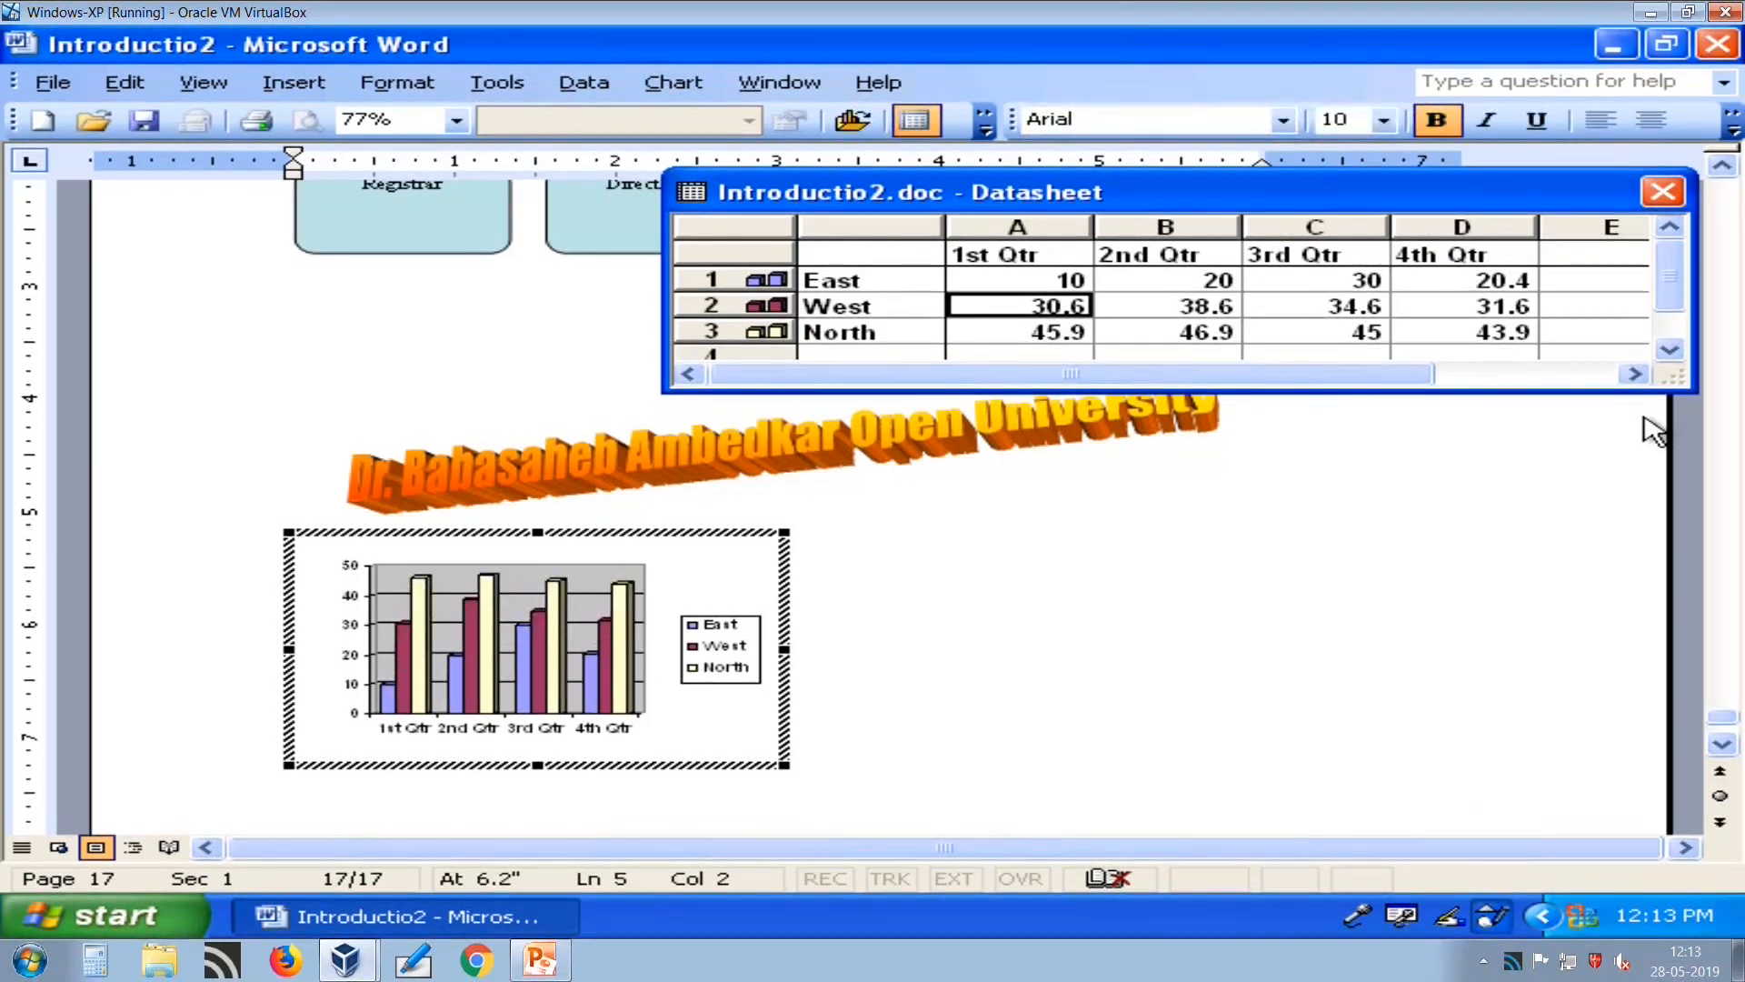
{"action": "type", "text": "15"}
{"action": "key", "text": "Tab"}
{"action": "type", "text": "12"}
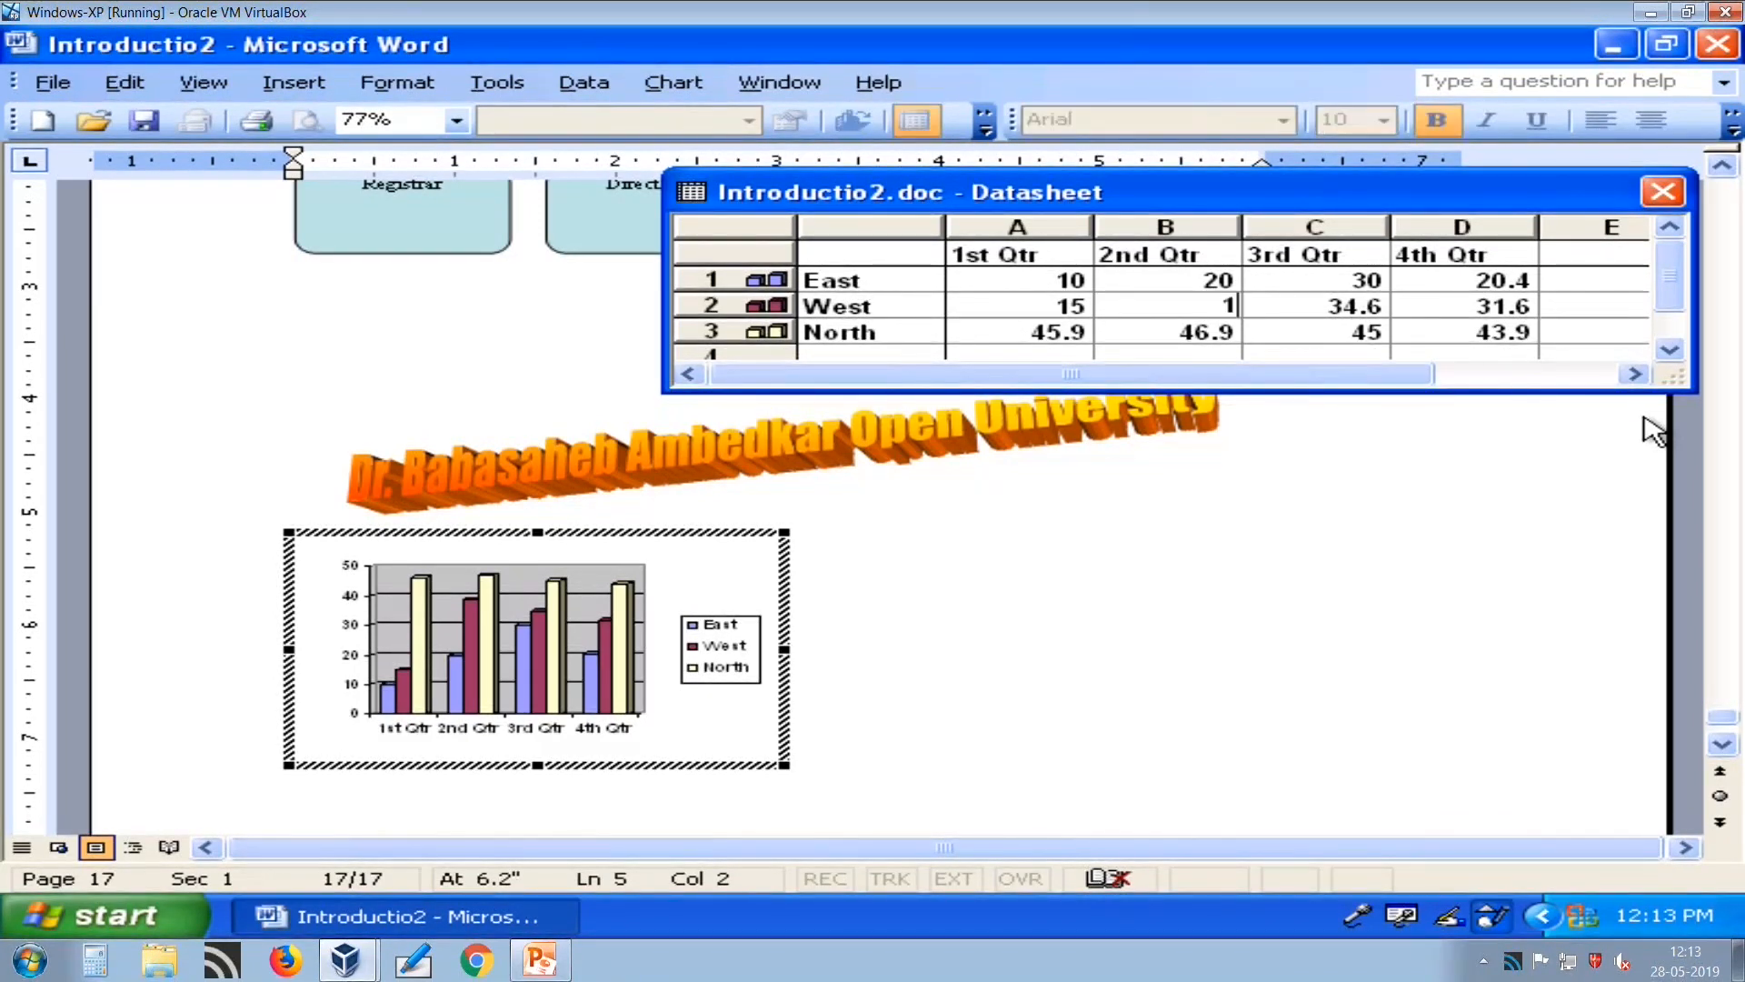
{"action": "key", "text": "Tab"}
{"action": "type", "text": "1"}
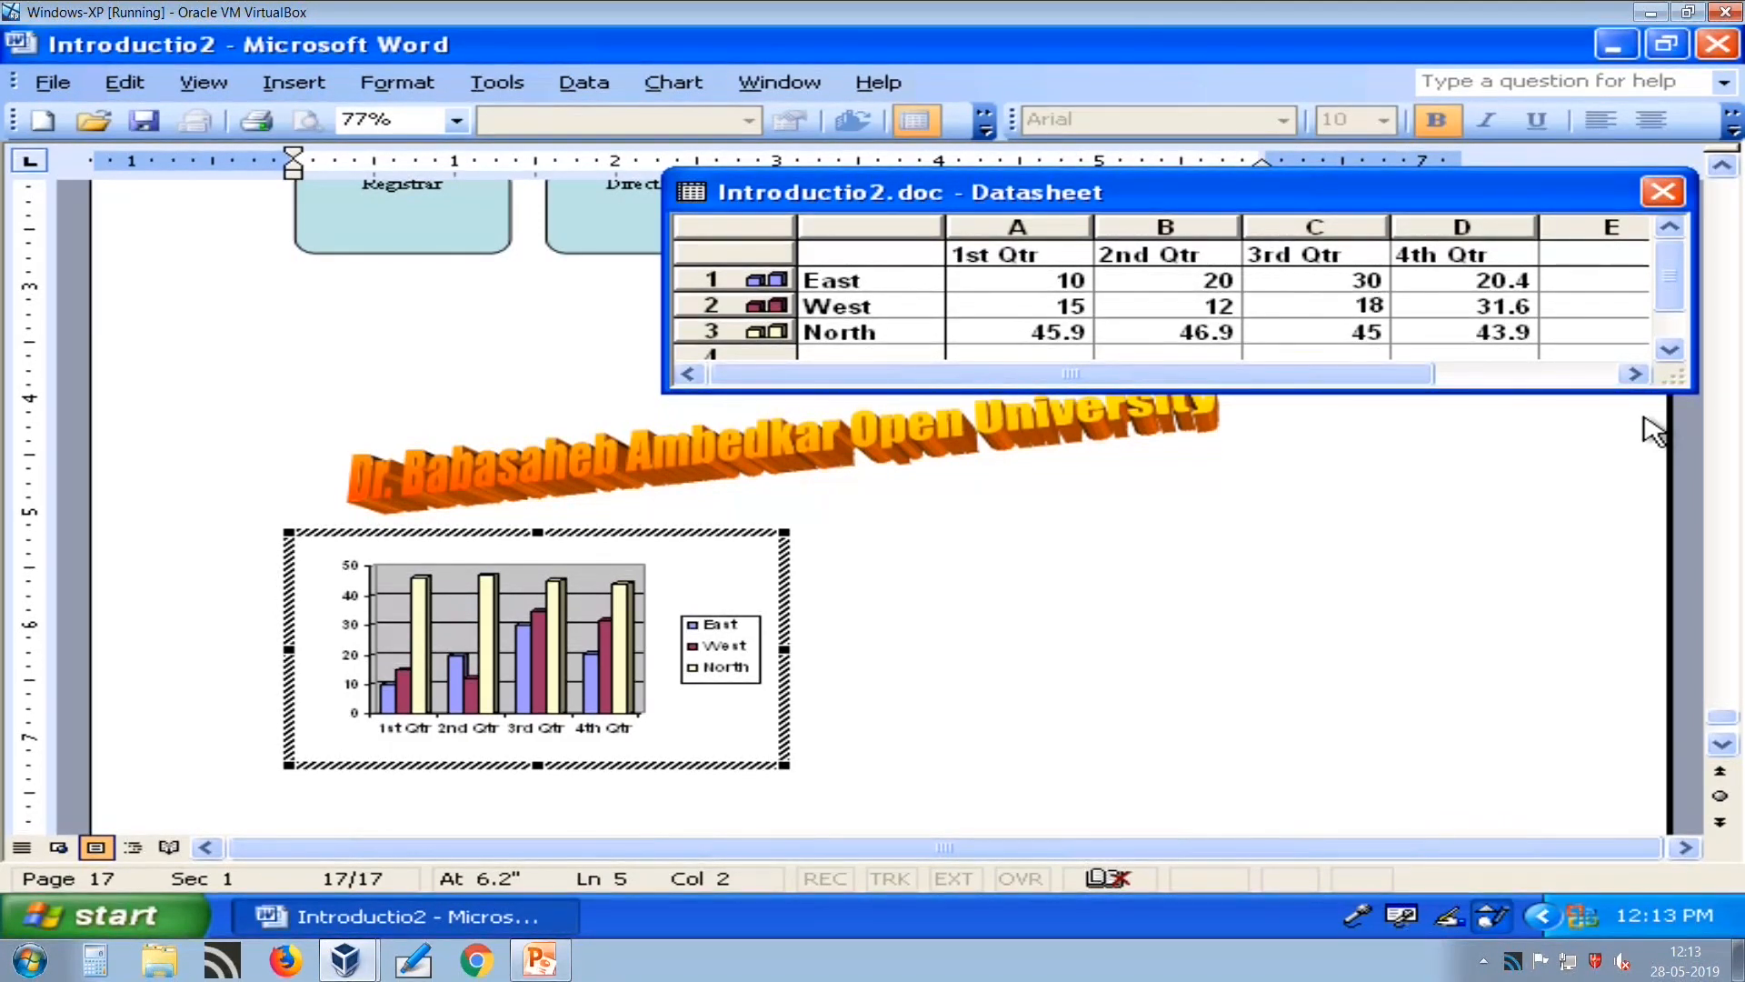
{"action": "type", "text": "8"}
Set North's values for the first three quarters to 22, 17 and 25 in the datasheet.
{"action": "key", "text": "Return"}
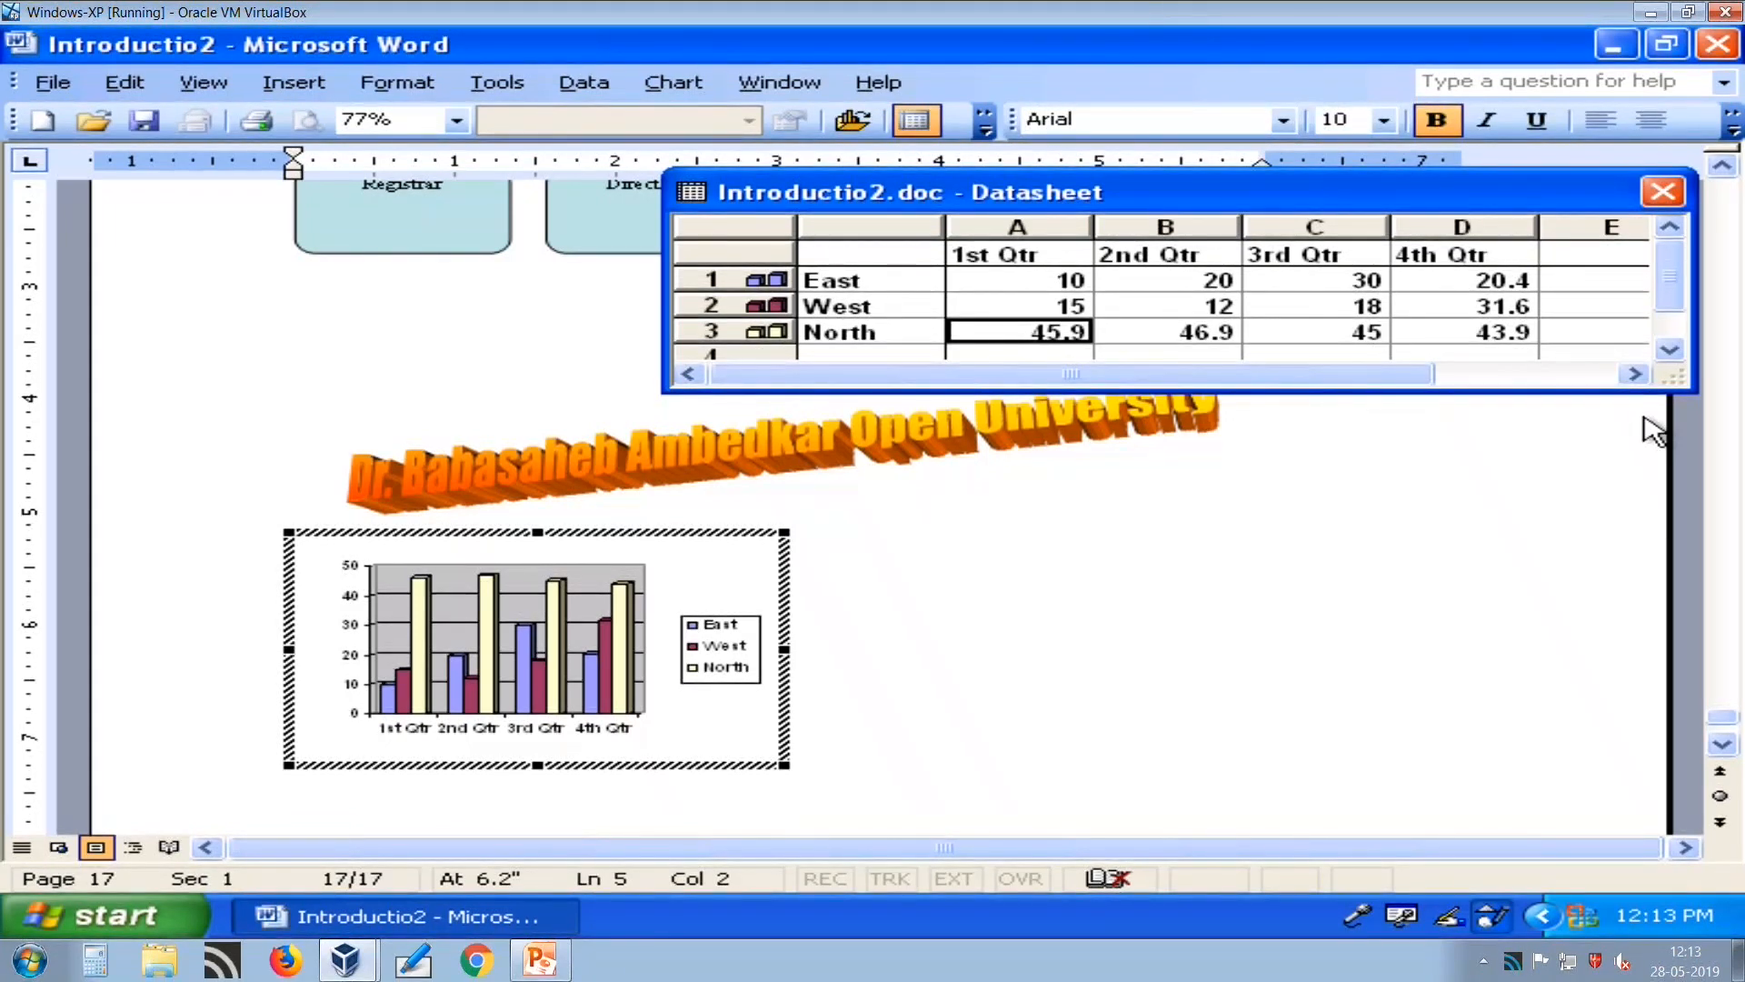
{"action": "type", "text": "22"}
{"action": "key", "text": "Tab"}
{"action": "type", "text": "1"}
{"action": "key", "text": "Tab"}
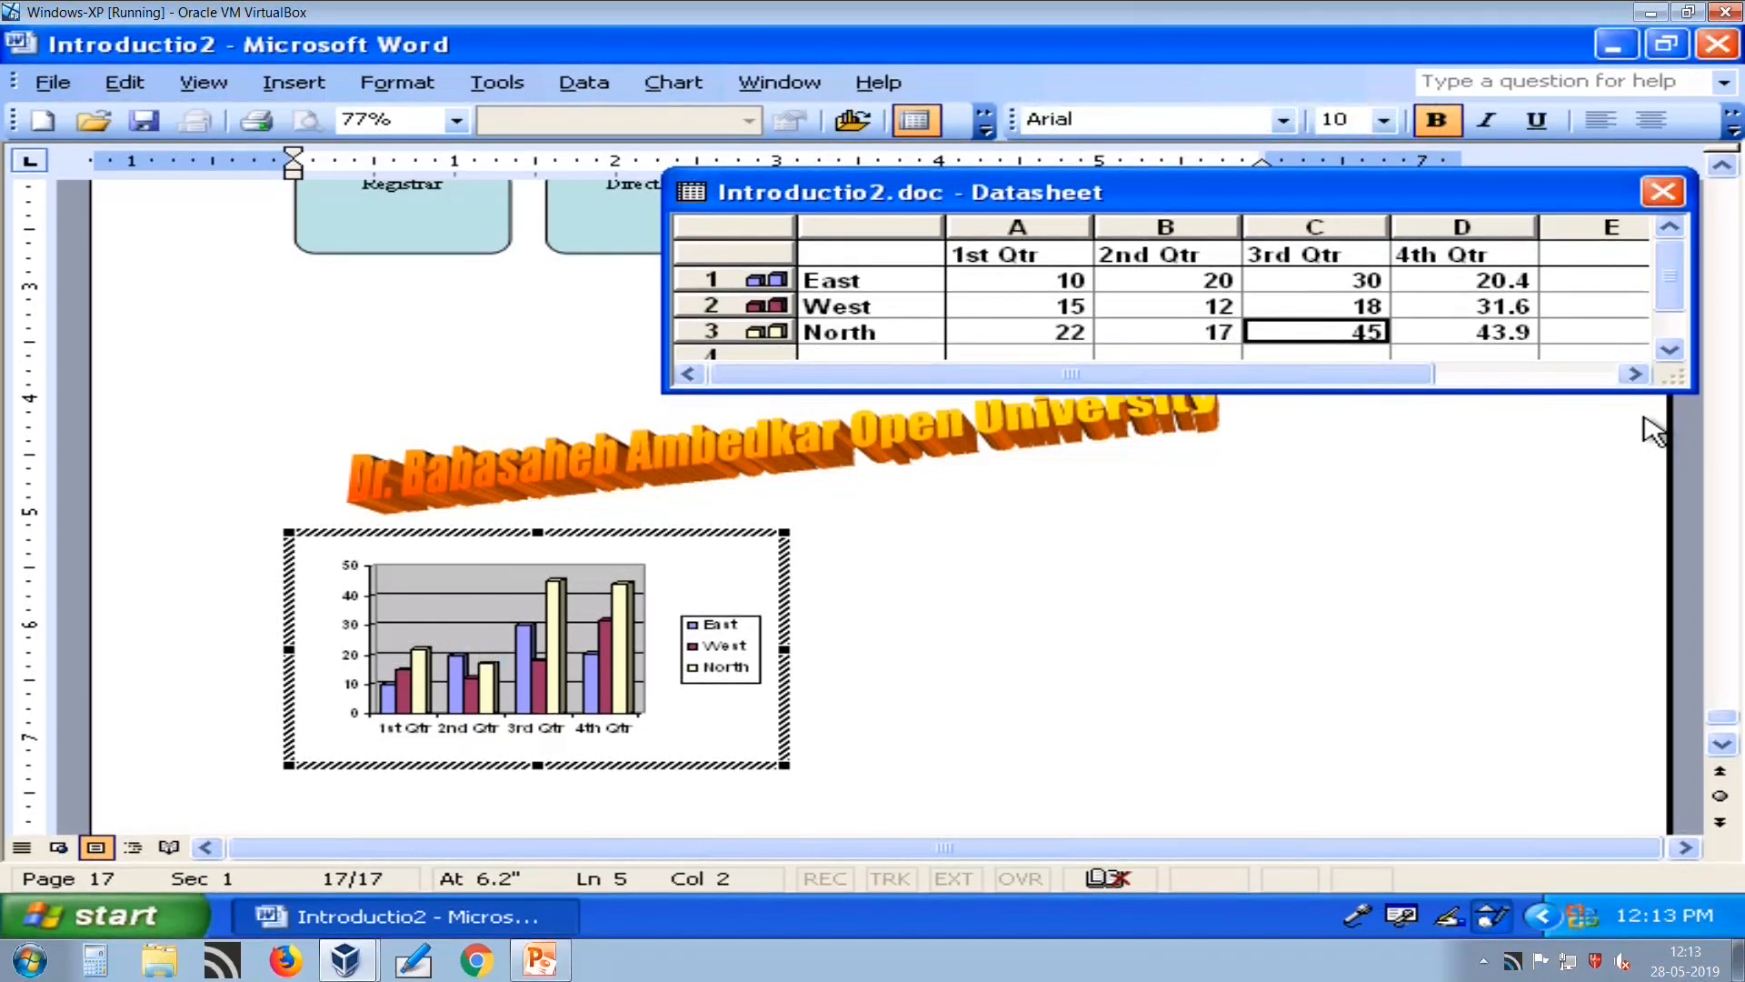
{"action": "type", "text": "25"}
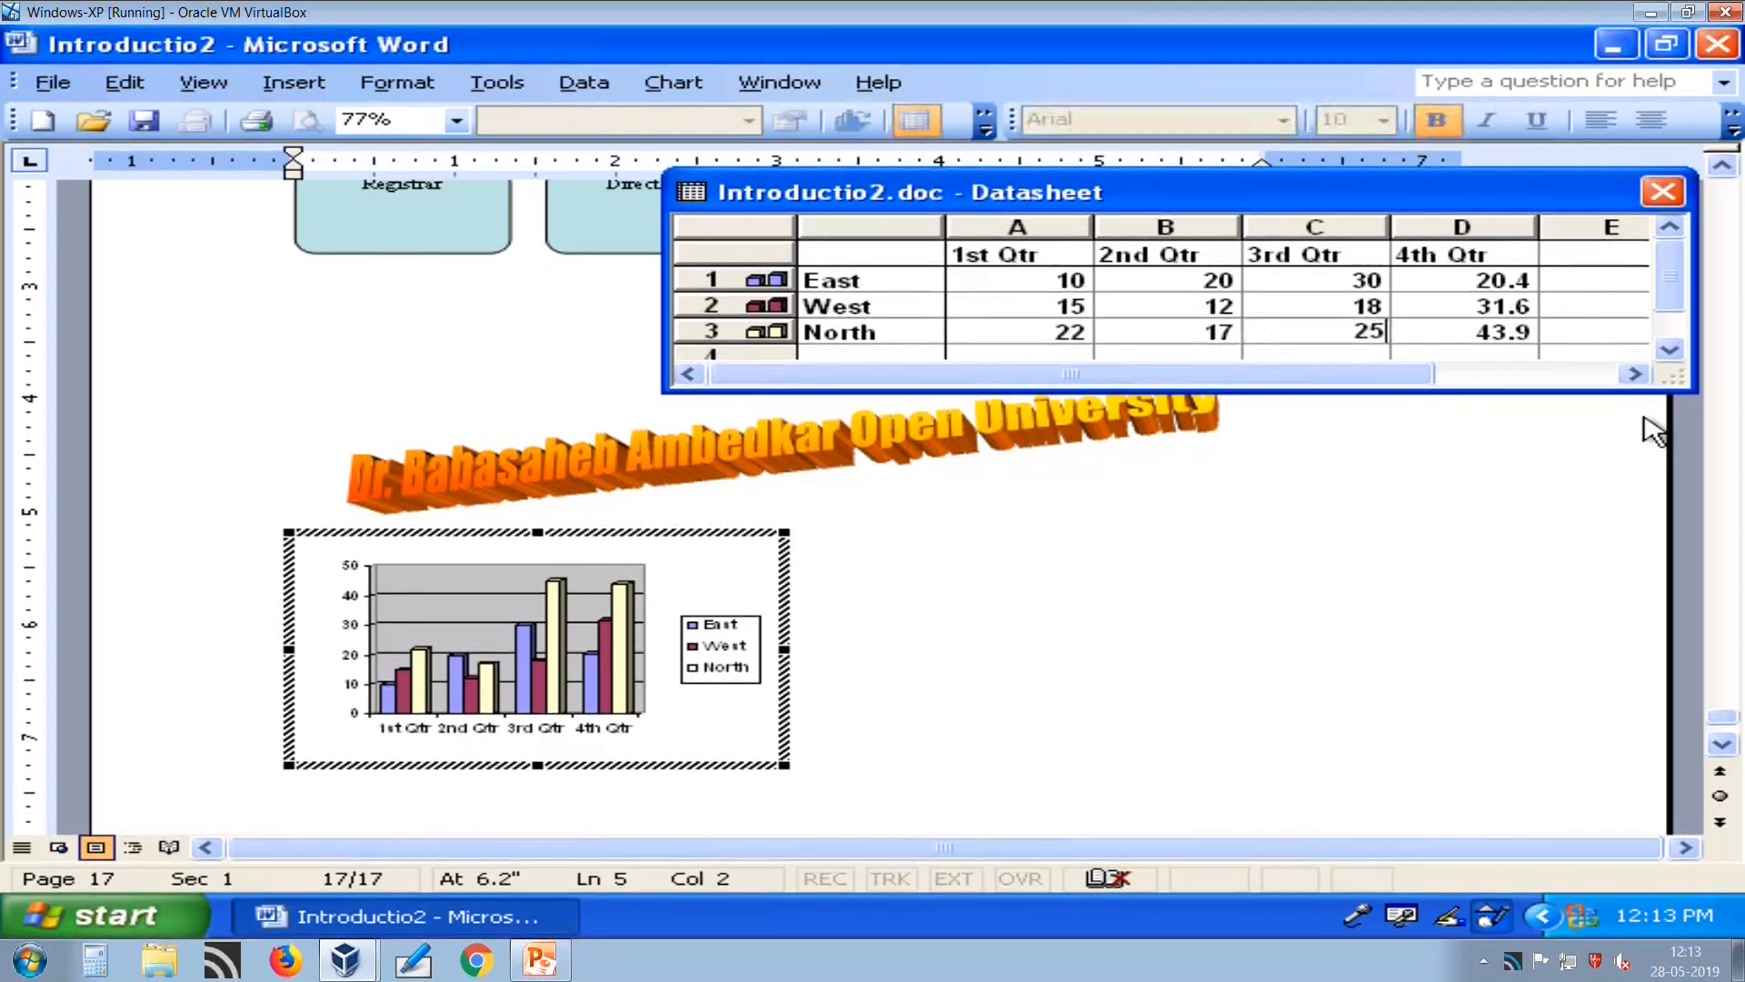
{"action": "left_click", "coordinate": [1483, 285]}
Leave chart editing and select the inserted chart in the document.
{"action": "left_click", "coordinate": [975, 635]}
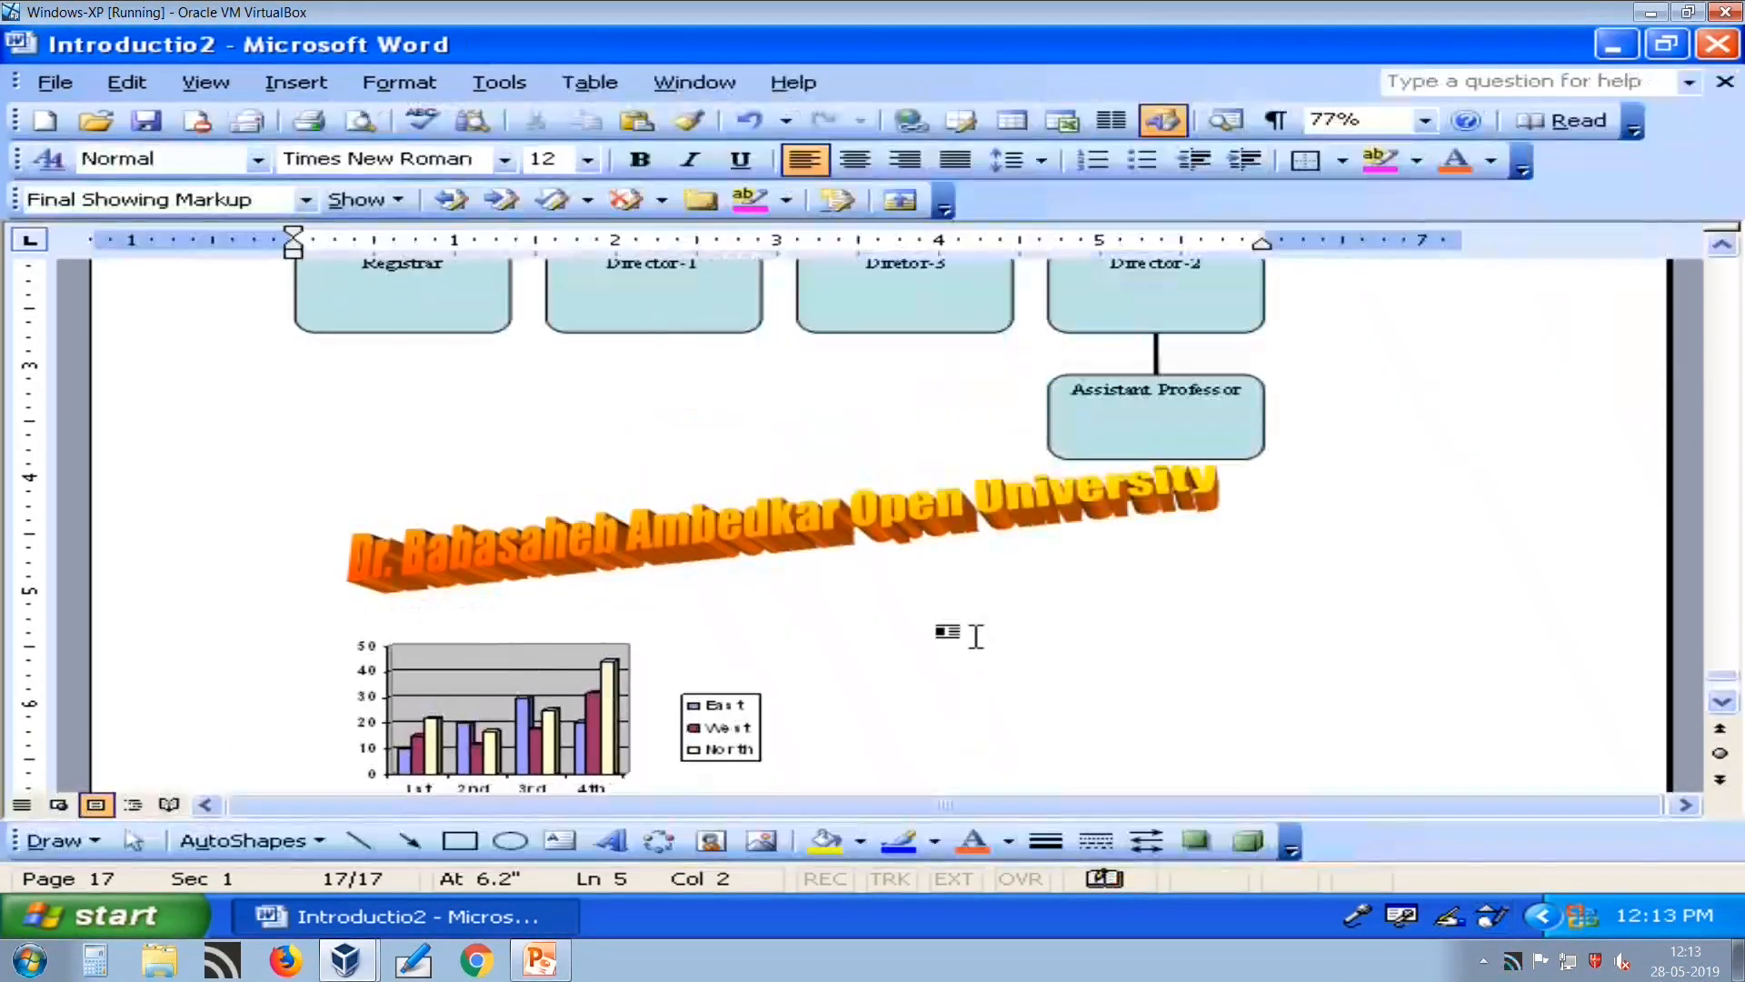
{"action": "scroll", "coordinate": [975, 635], "scroll_direction": "down", "scroll_amount": 2}
{"action": "left_click", "coordinate": [600, 627]}
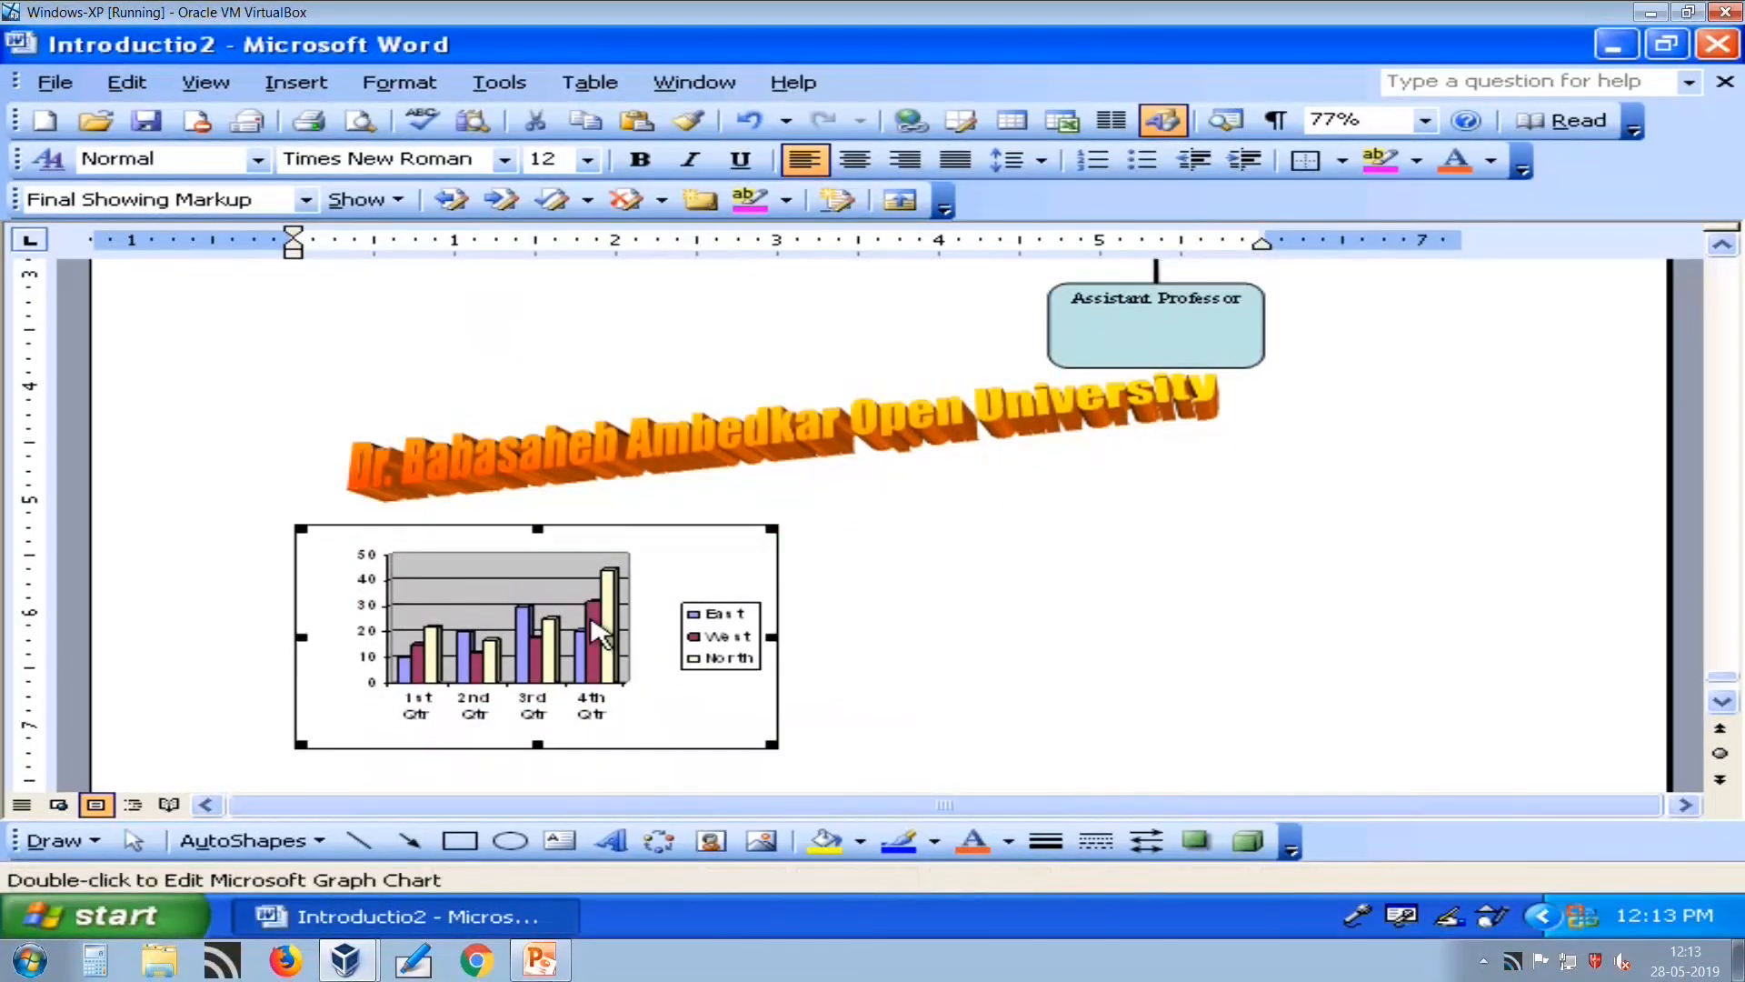
Deselect the chart and start a new line below it in the document.
{"action": "scroll", "coordinate": [595, 623], "scroll_direction": "down", "scroll_amount": 4}
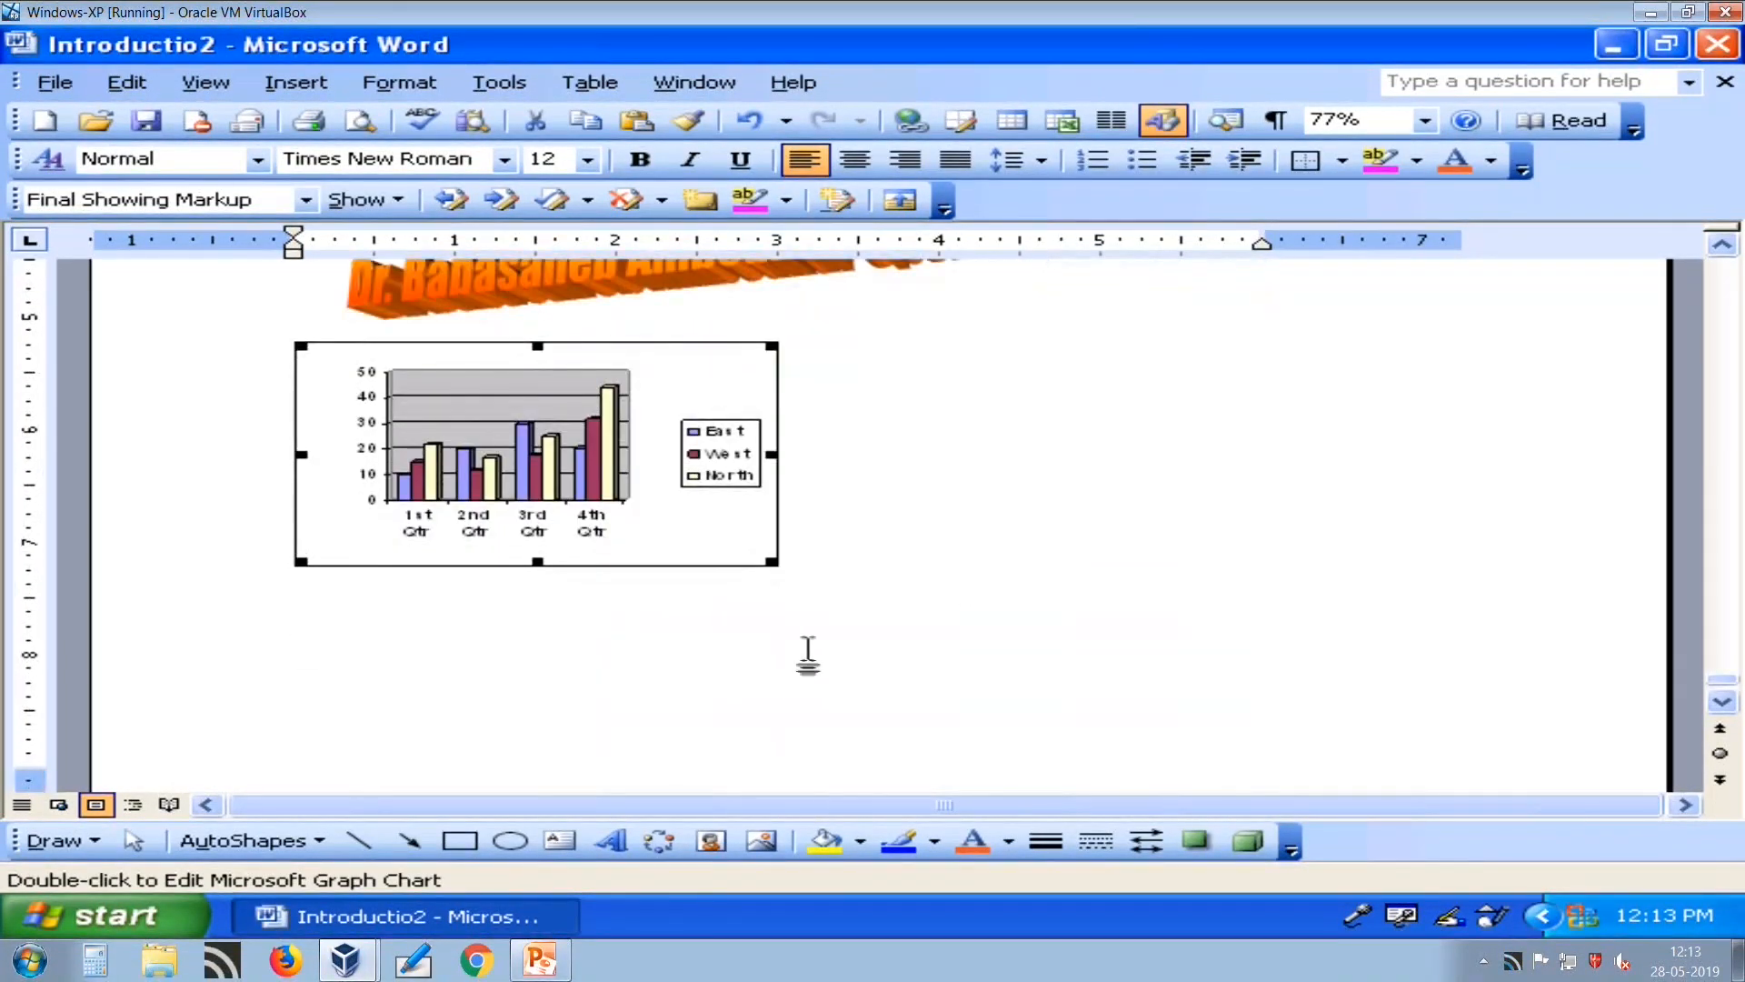
{"action": "left_click", "coordinate": [837, 563]}
{"action": "key", "text": "Return"}
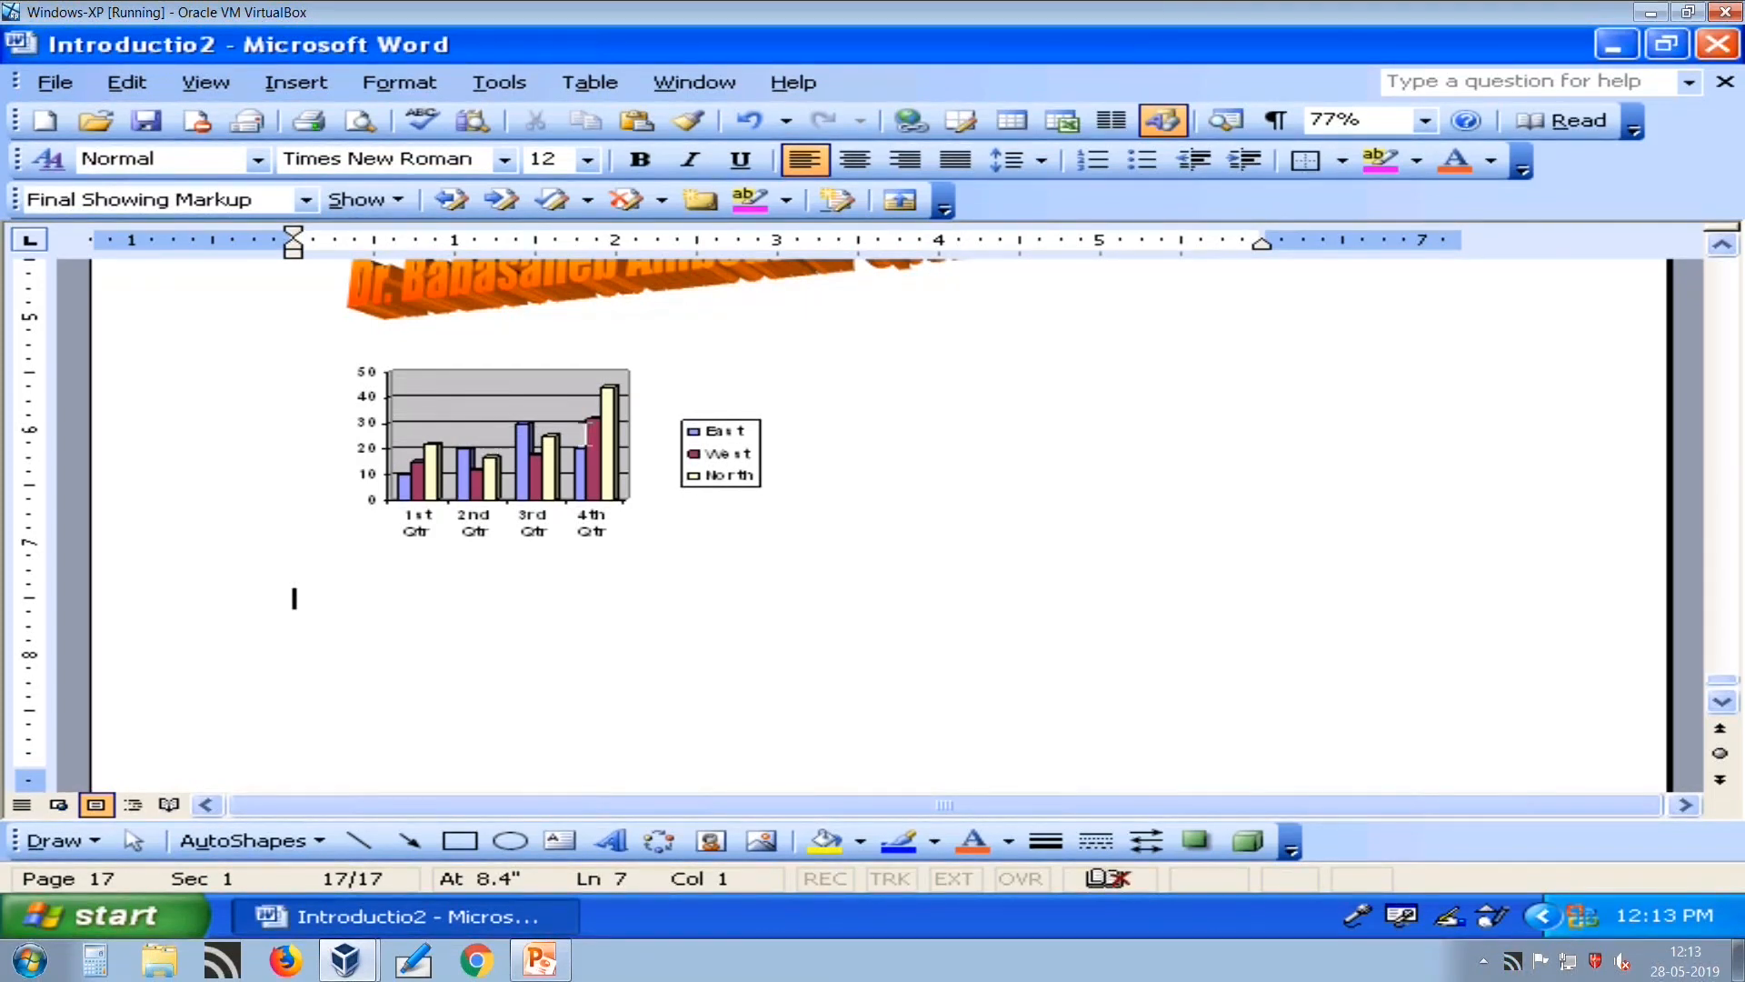
{"action": "scroll", "coordinate": [585, 434], "scroll_direction": "up", "scroll_amount": 2}
{"action": "scroll", "coordinate": [578, 454], "scroll_direction": "down", "scroll_amount": 2}
{"action": "left_click", "coordinate": [307, 85]}
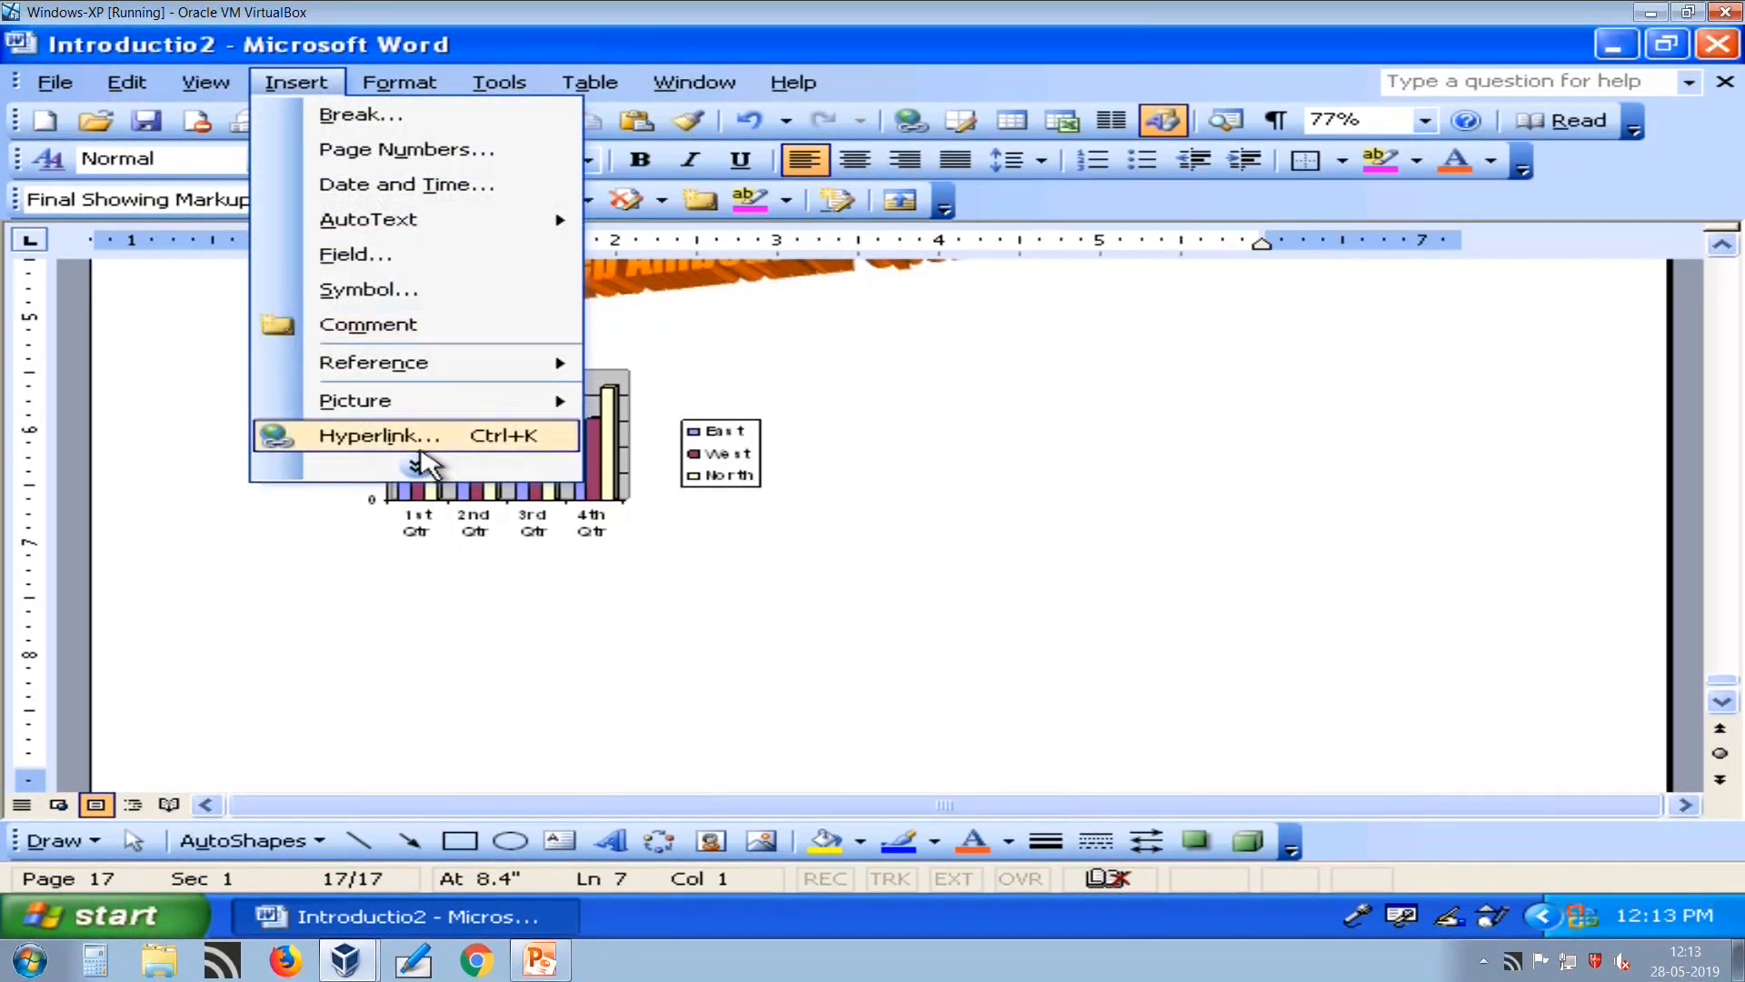
{"action": "left_click", "coordinate": [418, 464]}
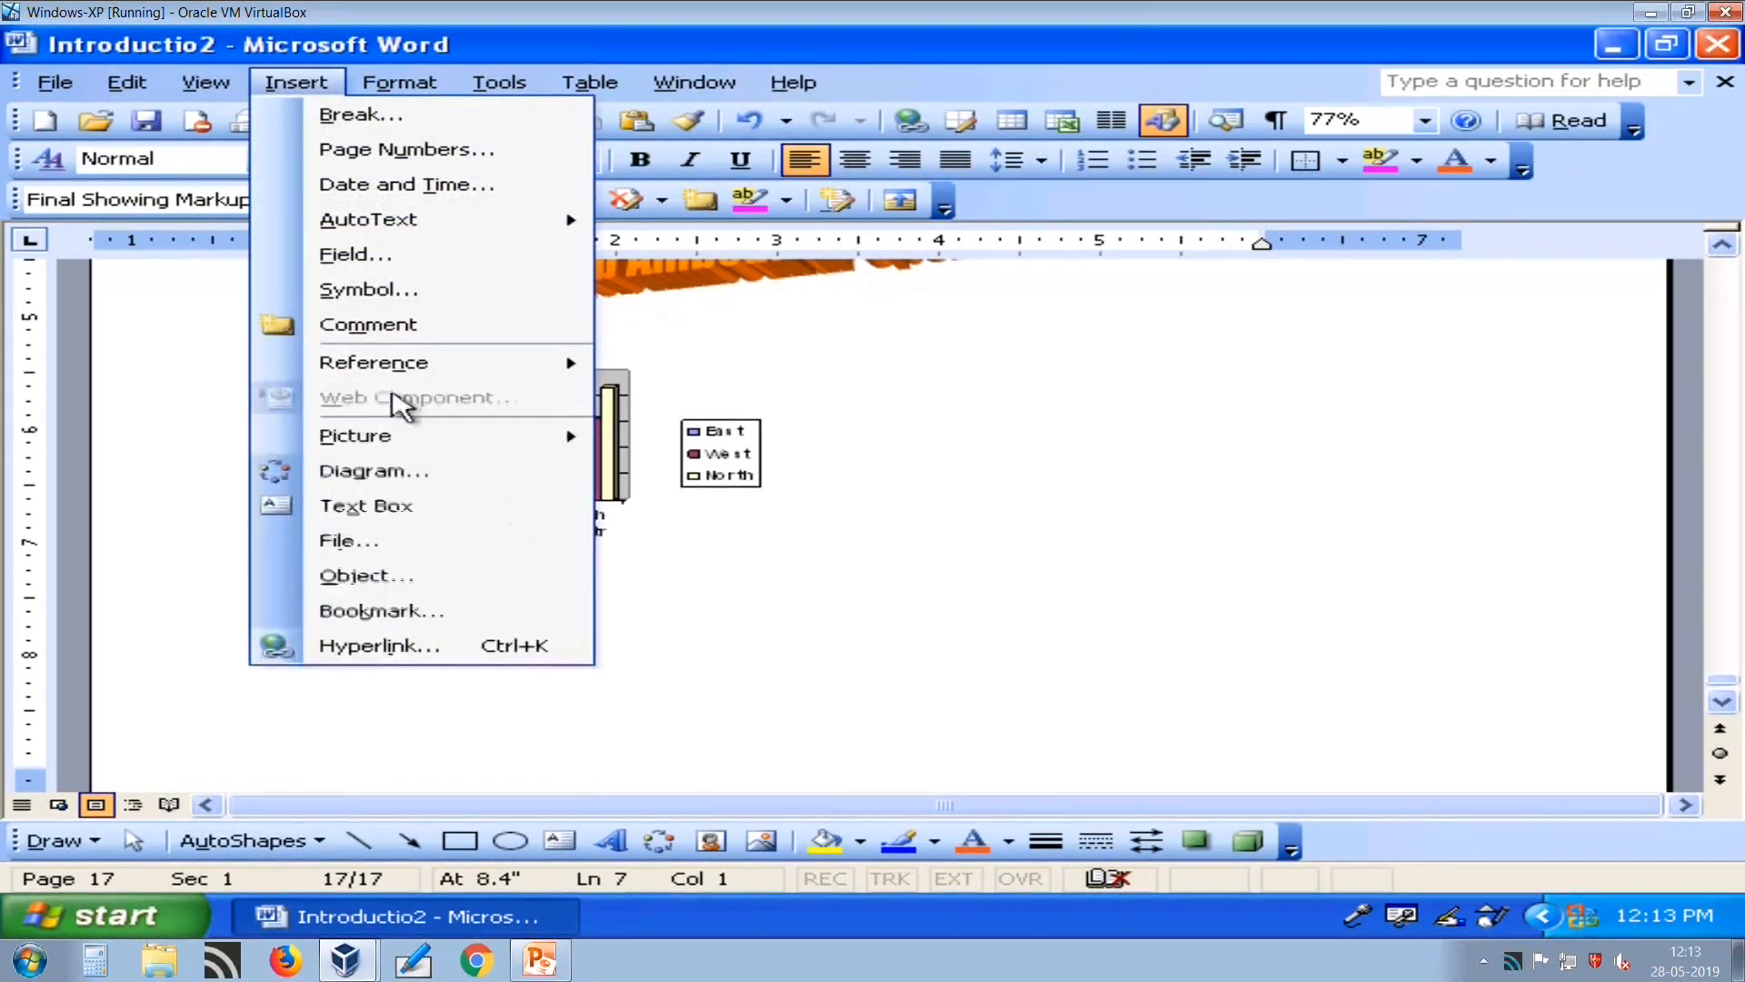
{"action": "left_click", "coordinate": [368, 471]}
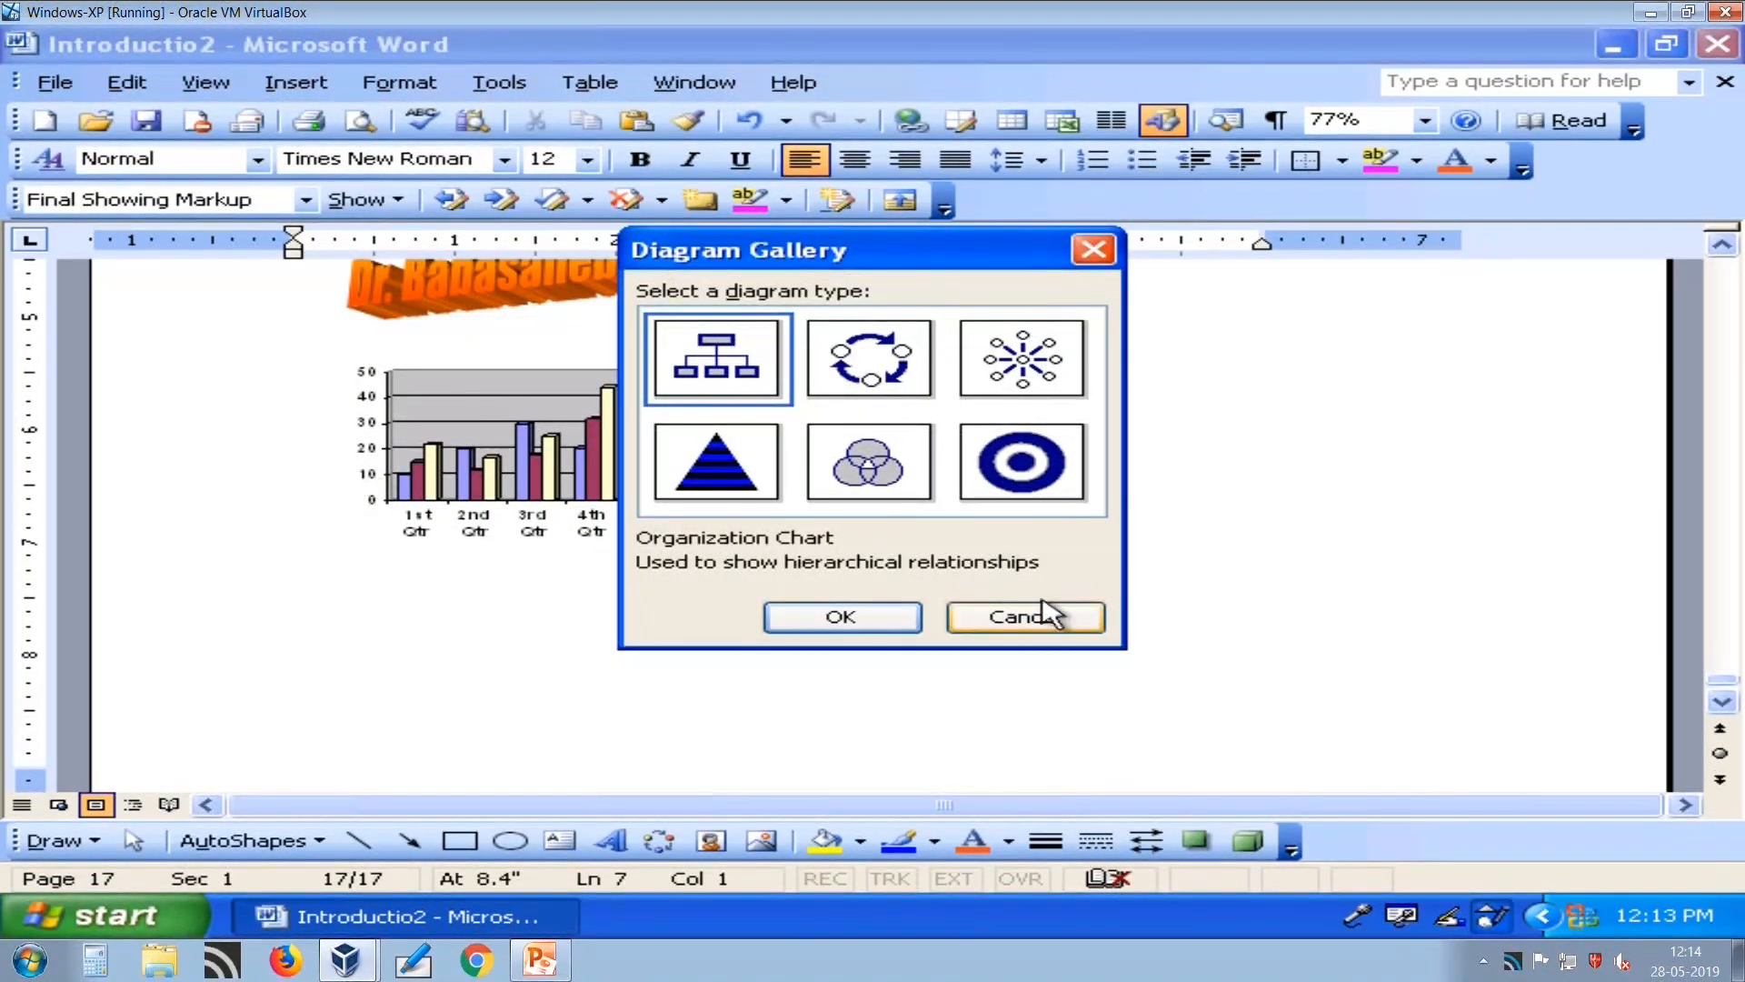
{"action": "left_click", "coordinate": [1016, 618]}
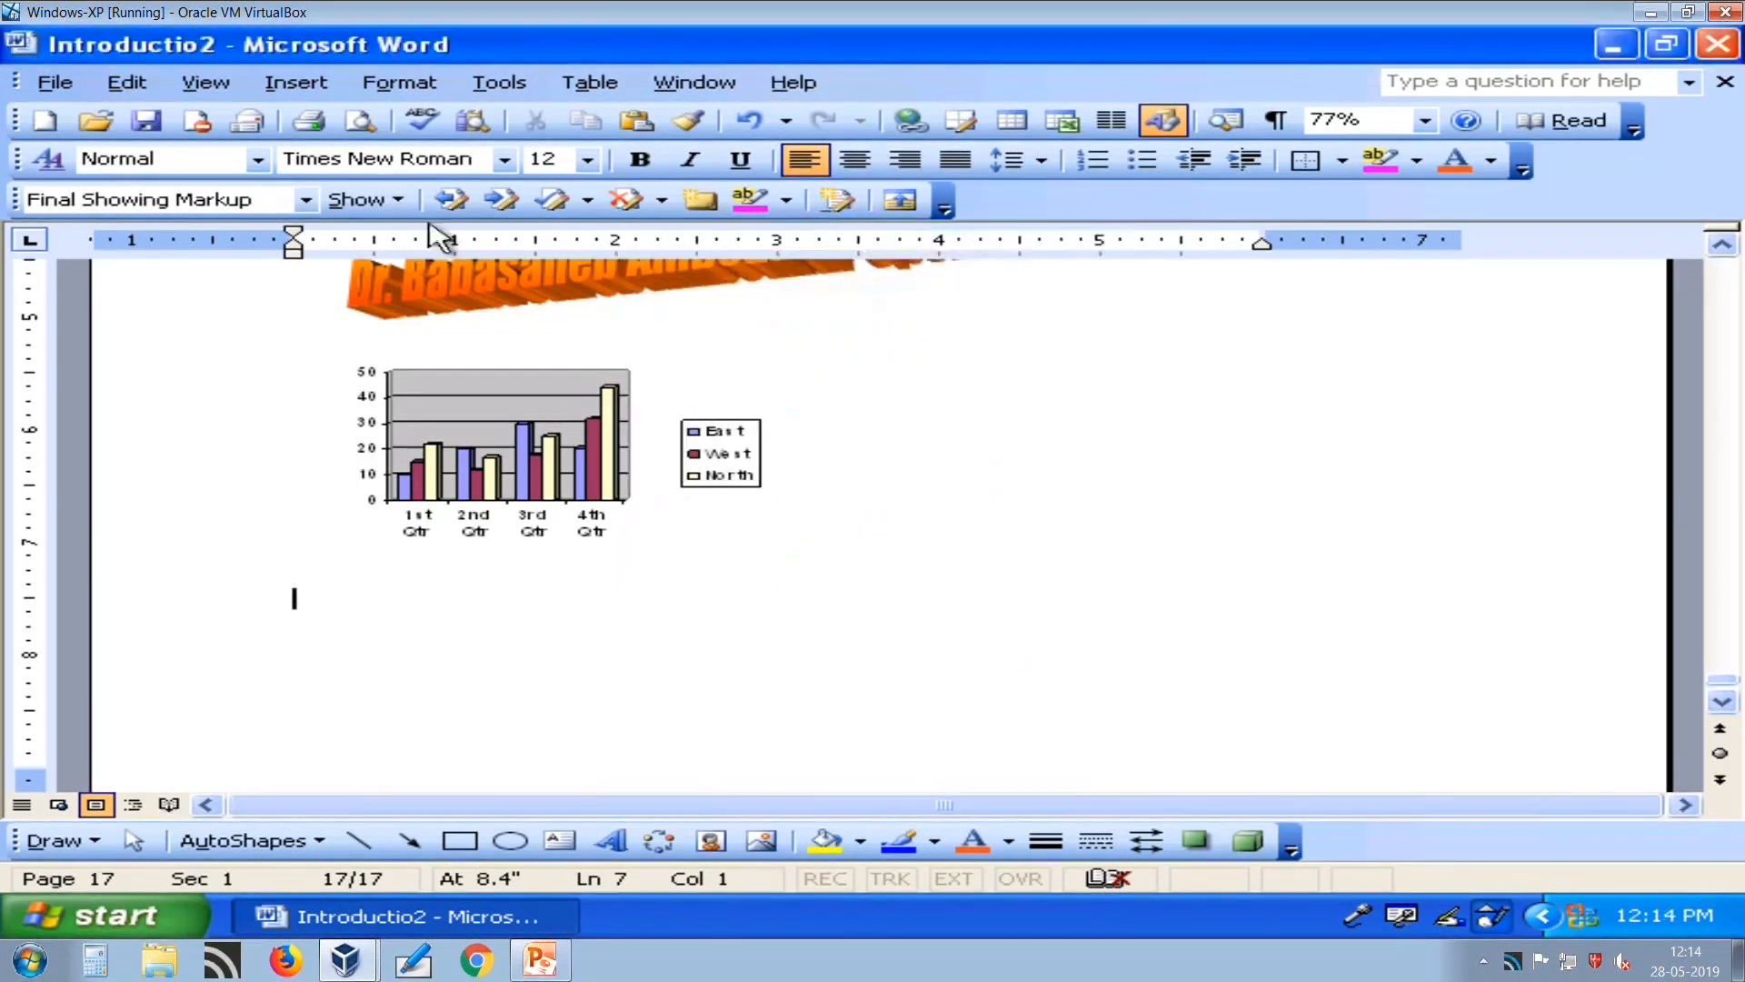
Insert a Cycle Diagram from the Diagram Gallery at the new line below the chart.
{"action": "left_click", "coordinate": [296, 82]}
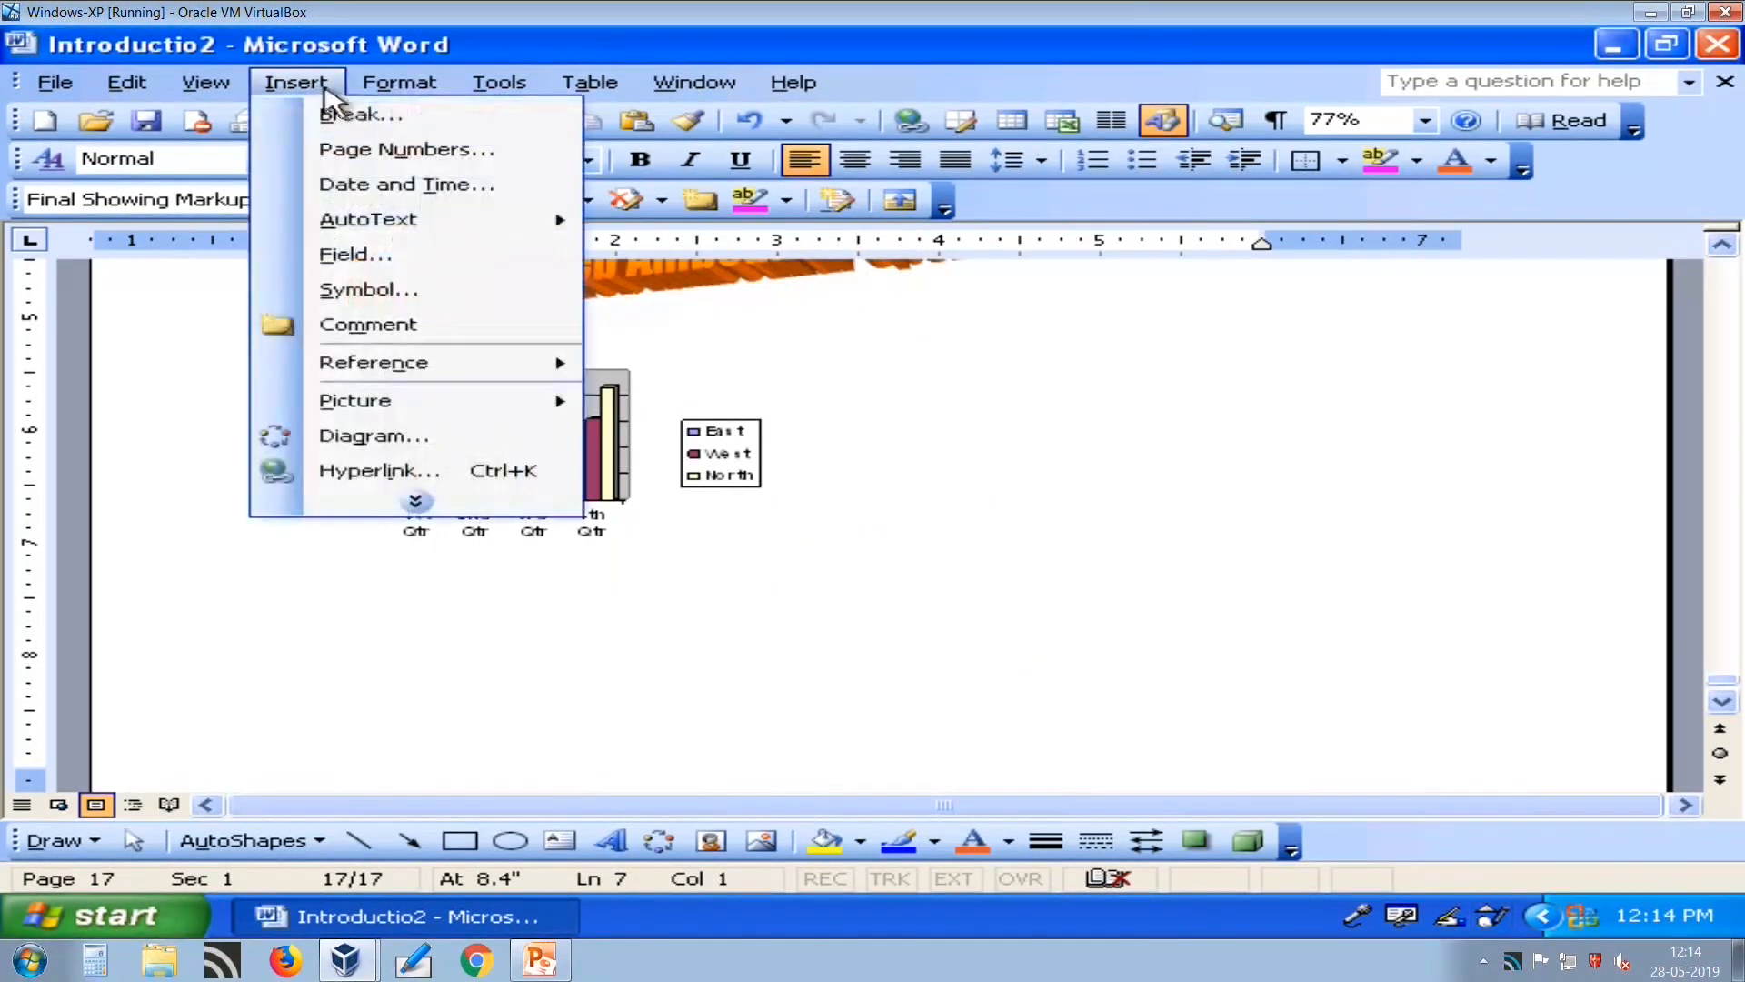
{"action": "left_click", "coordinate": [409, 438]}
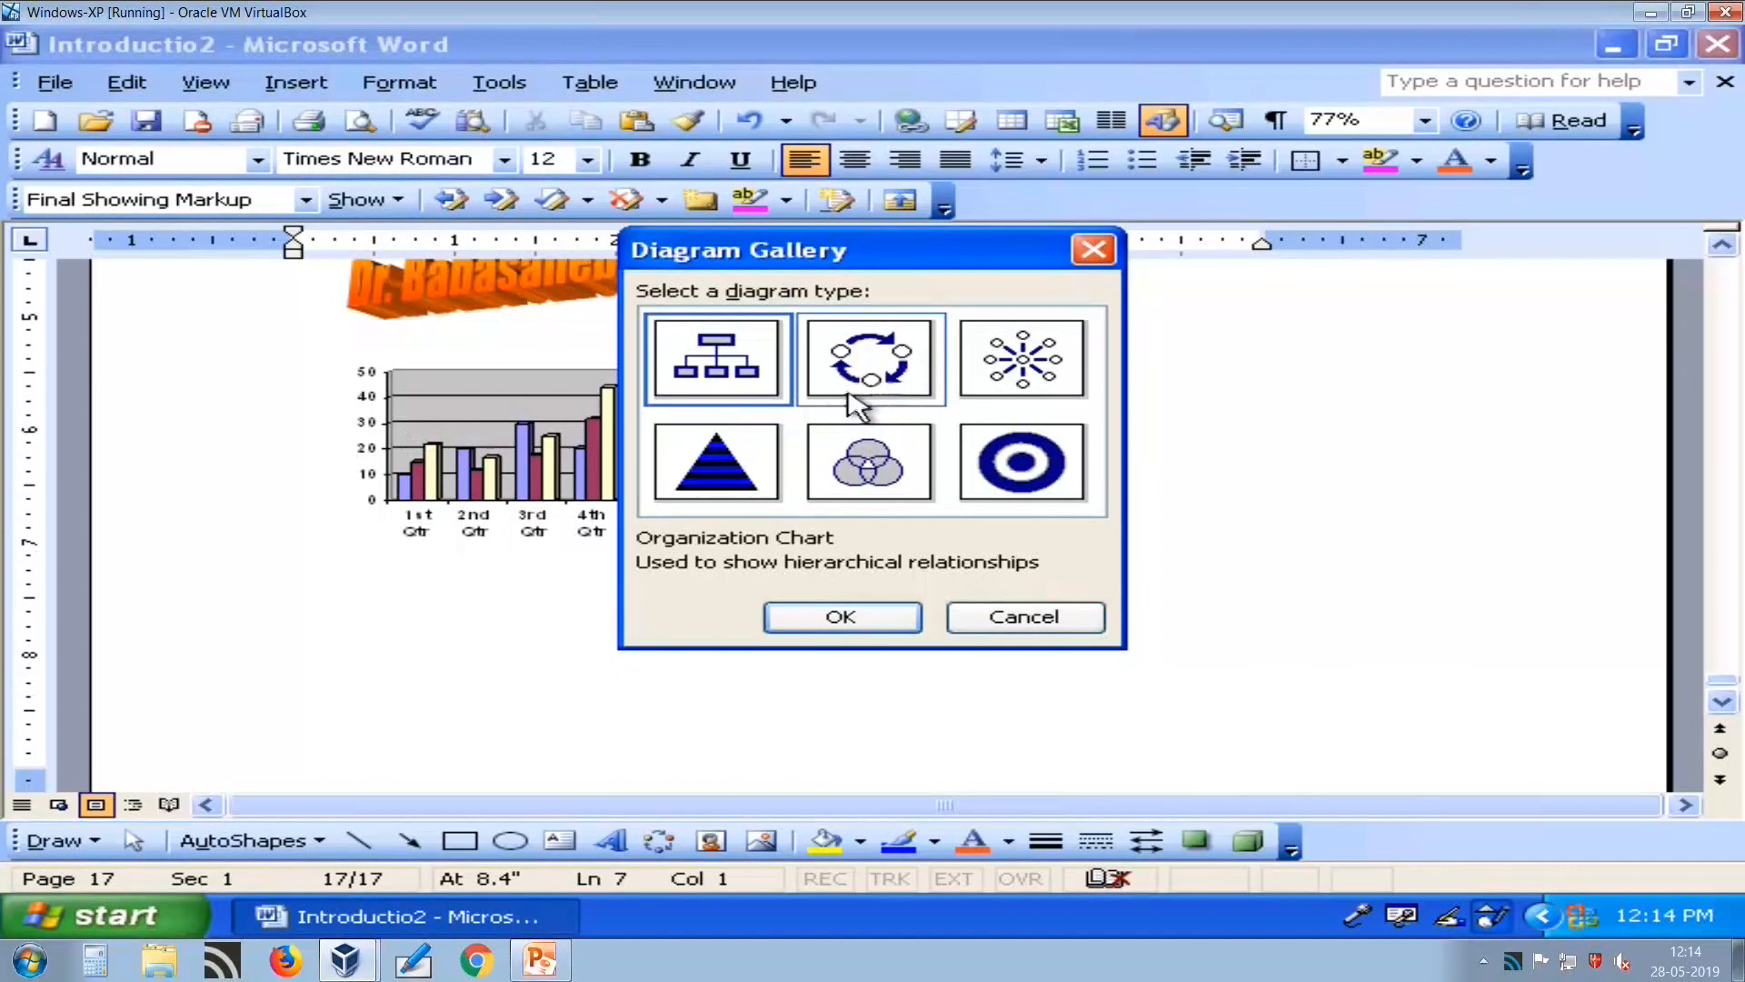
{"action": "left_click", "coordinate": [881, 377]}
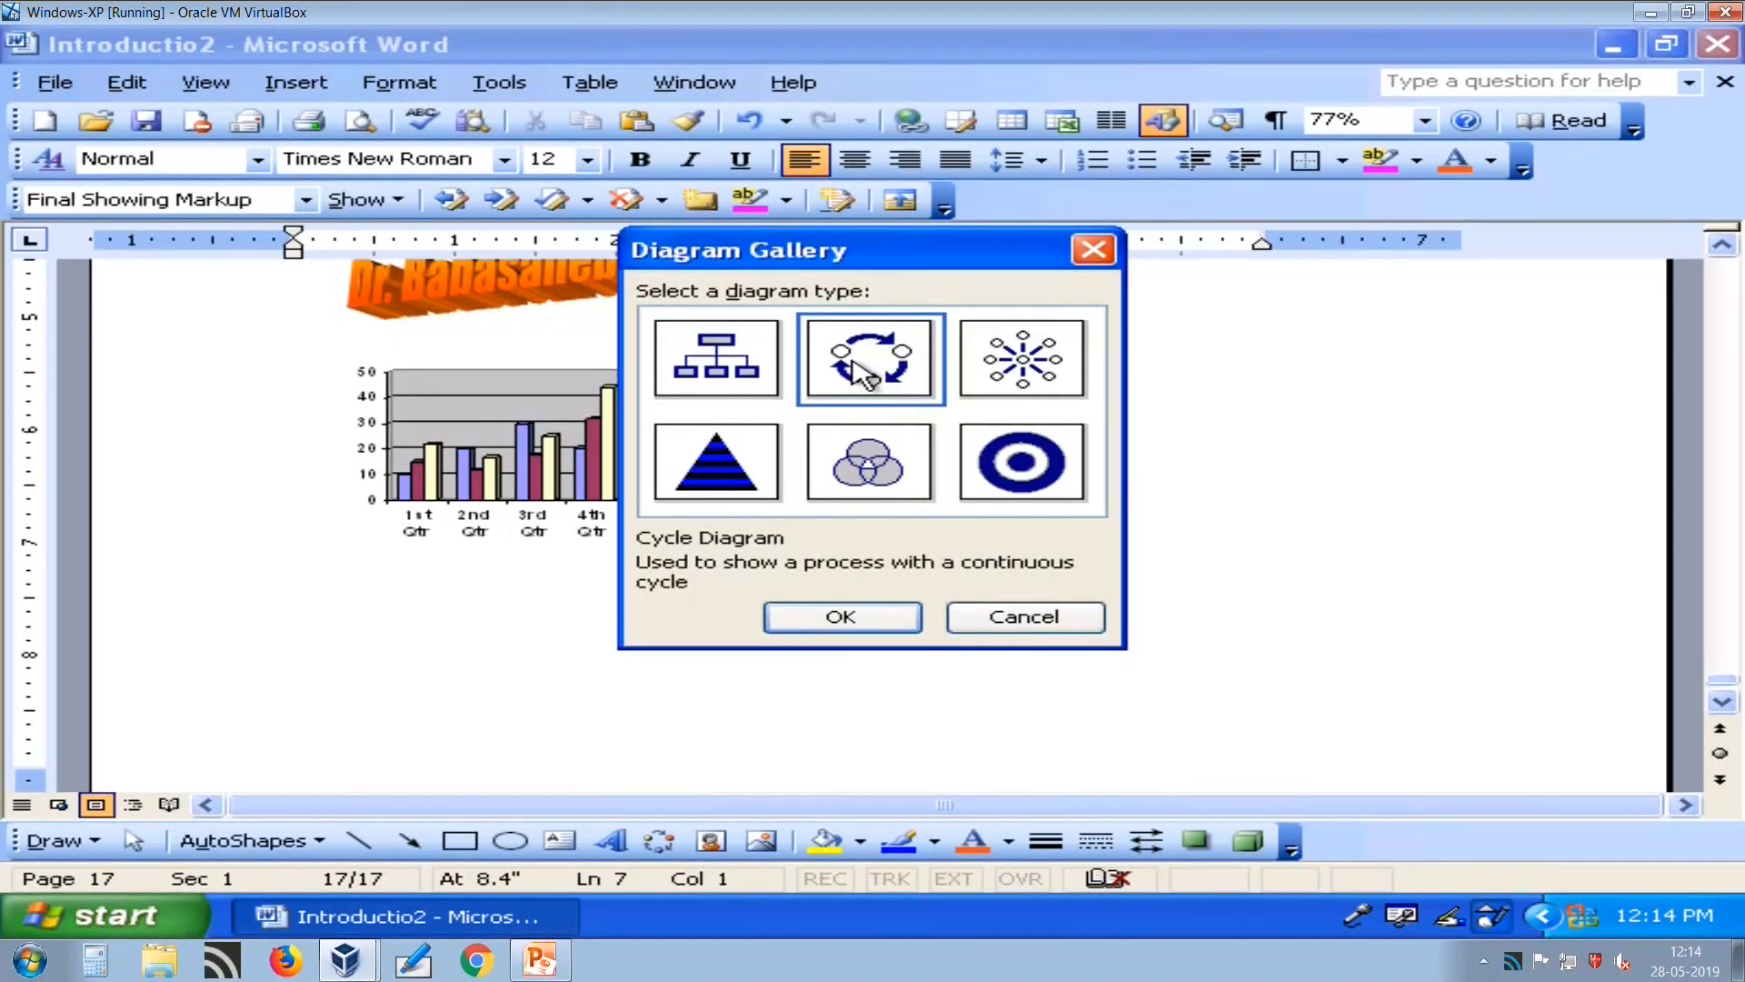
{"action": "left_click", "coordinate": [878, 621]}
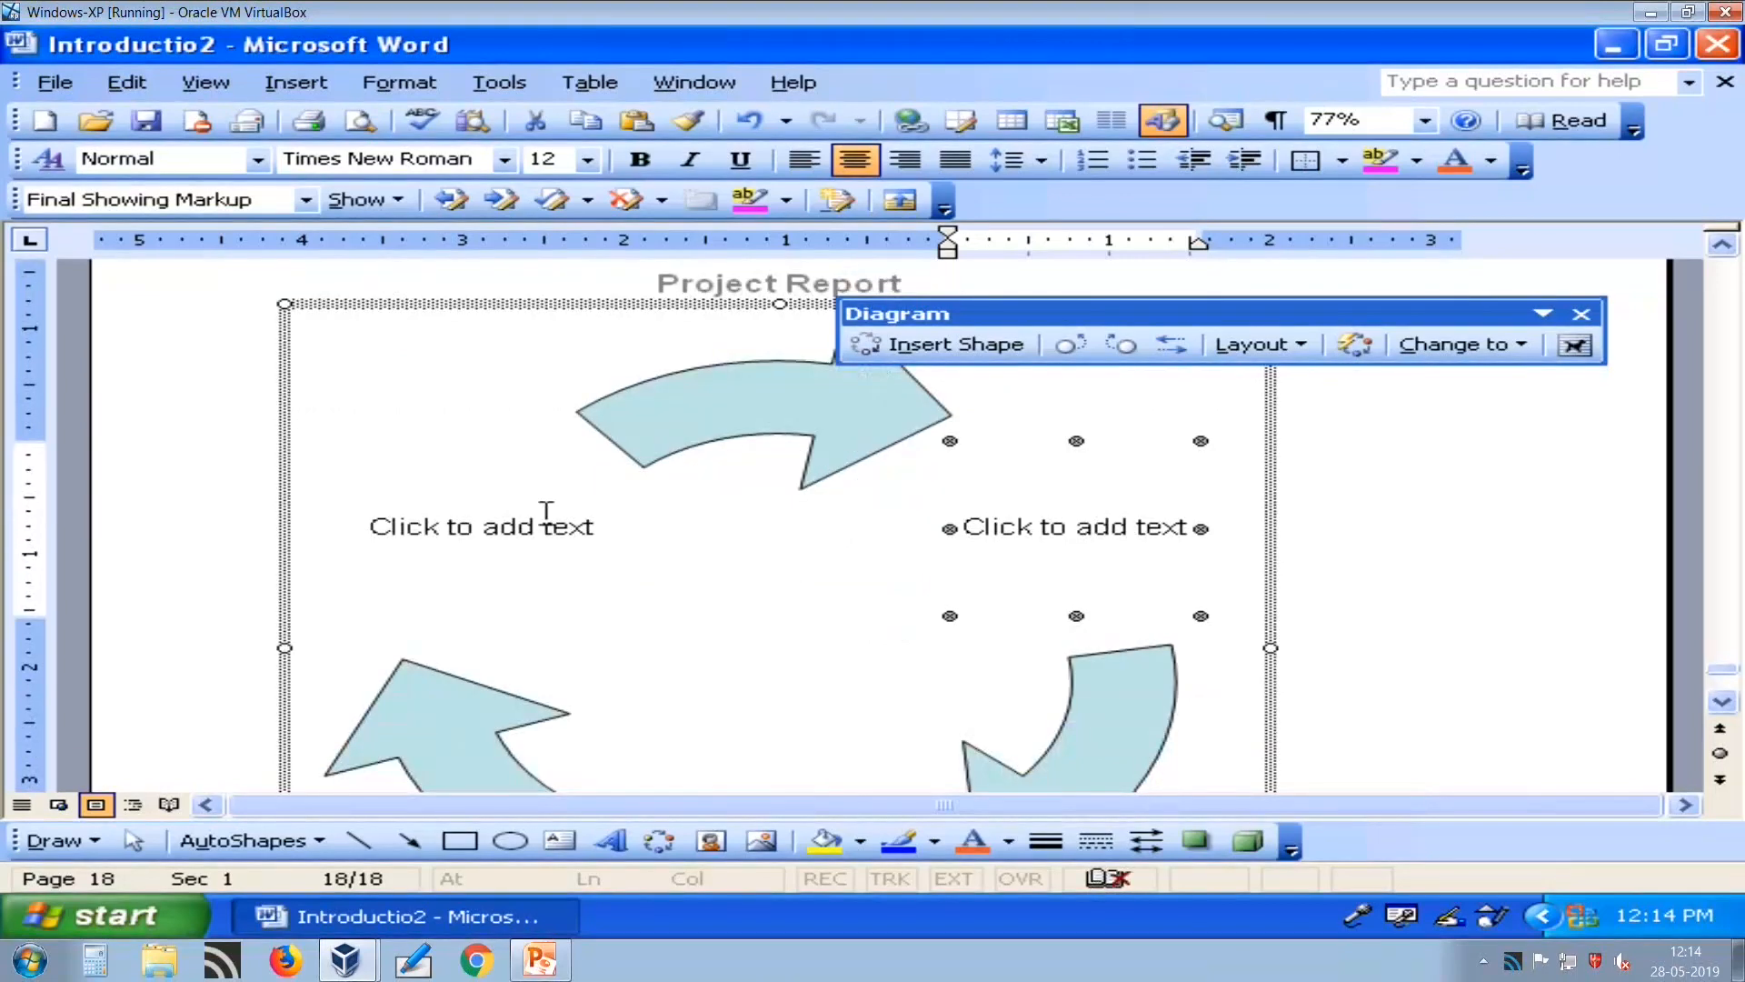
Label the cycle diagram's upper-left text placeholder Analysis, the upper-right one Design and the bottom one Coding.
{"action": "left_click", "coordinate": [546, 510]}
{"action": "type", "text": "Ar"}
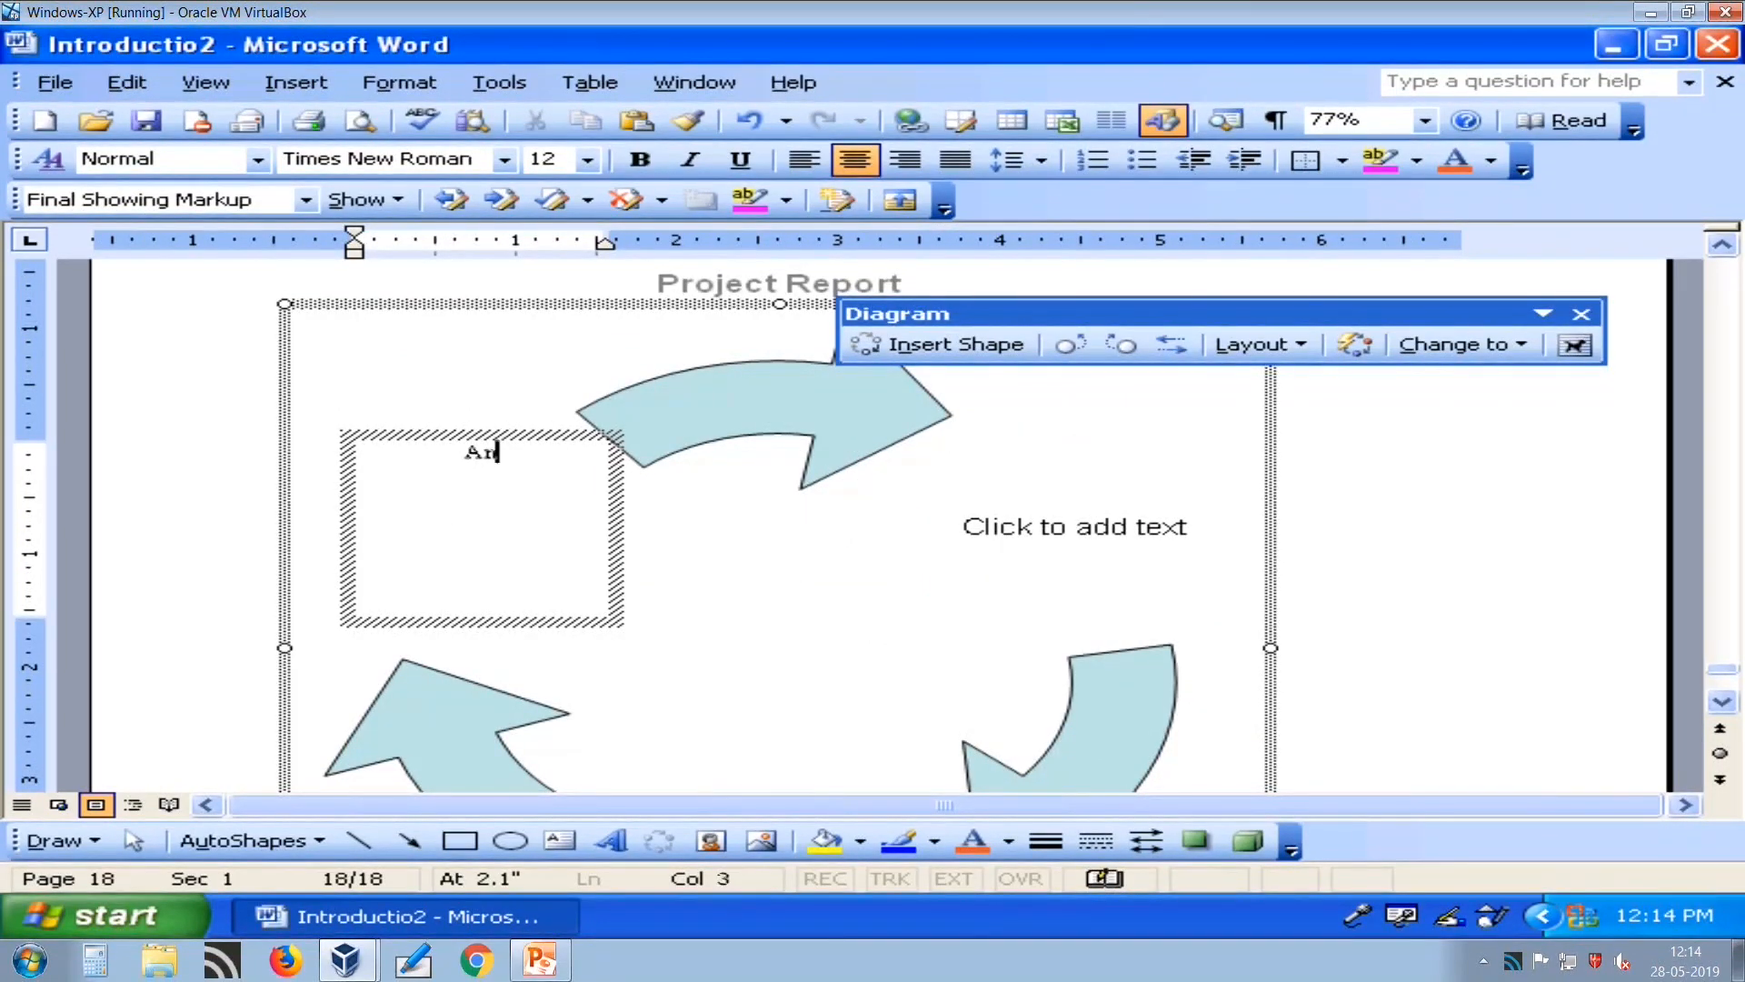
{"action": "type", "text": "alysis"}
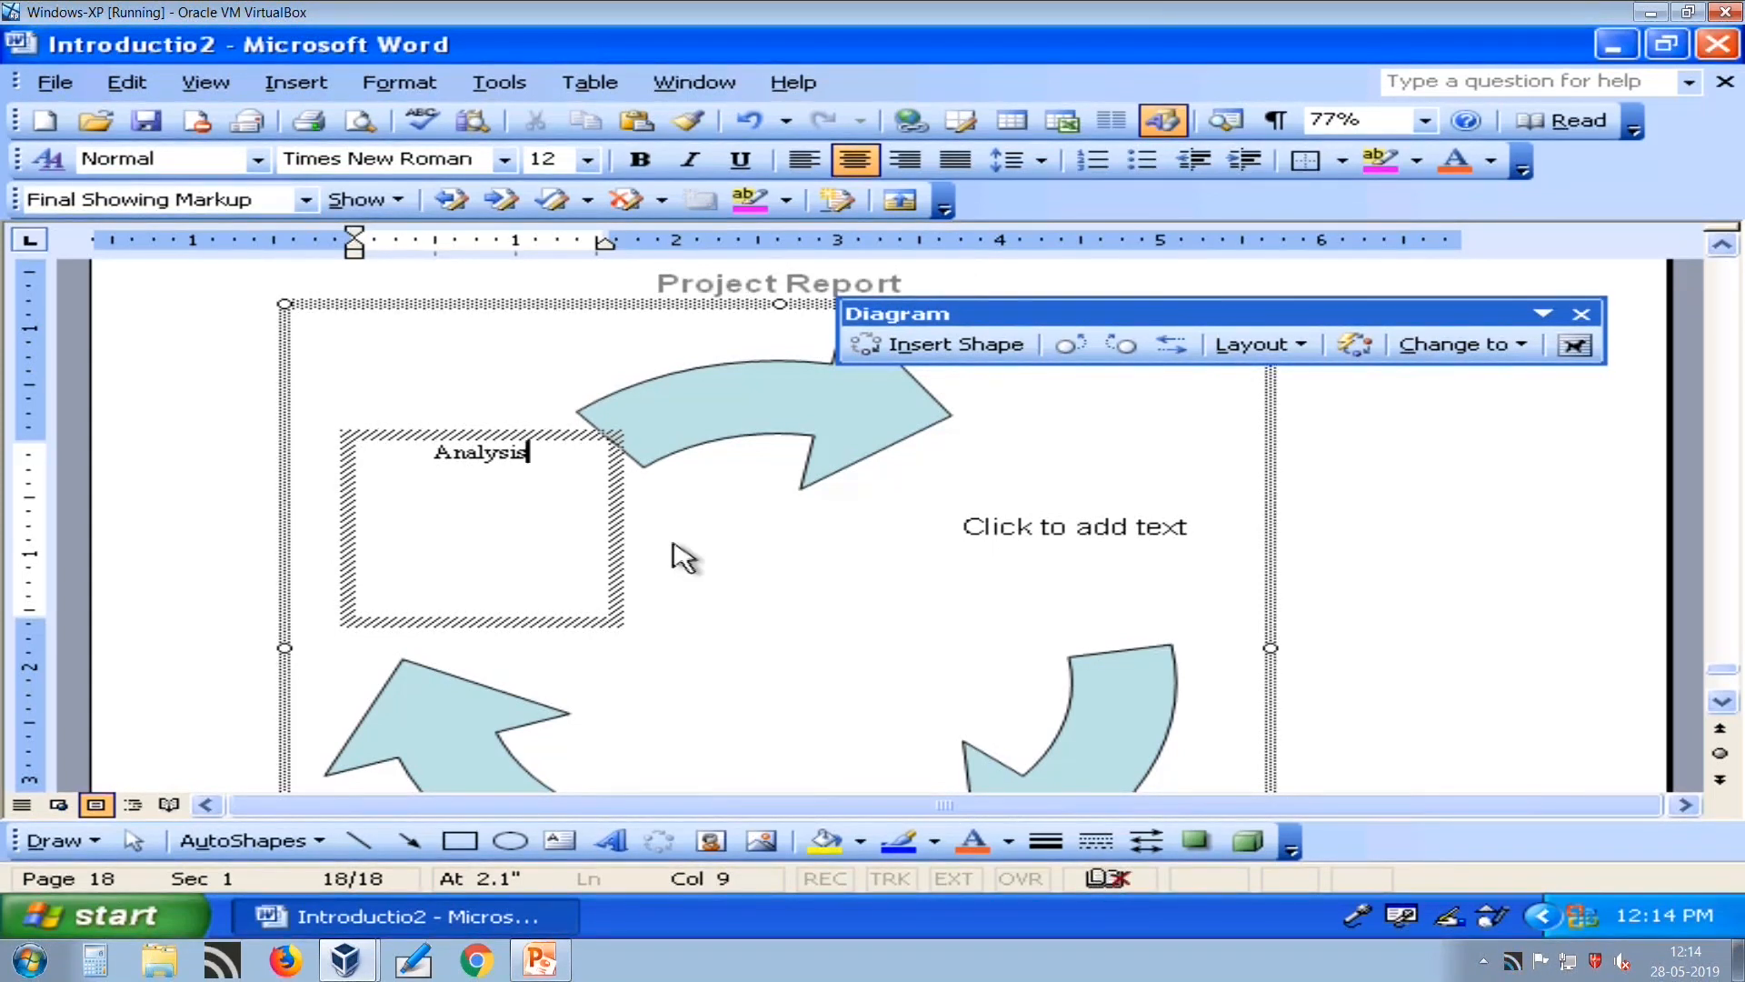
{"action": "left_click", "coordinate": [989, 522]}
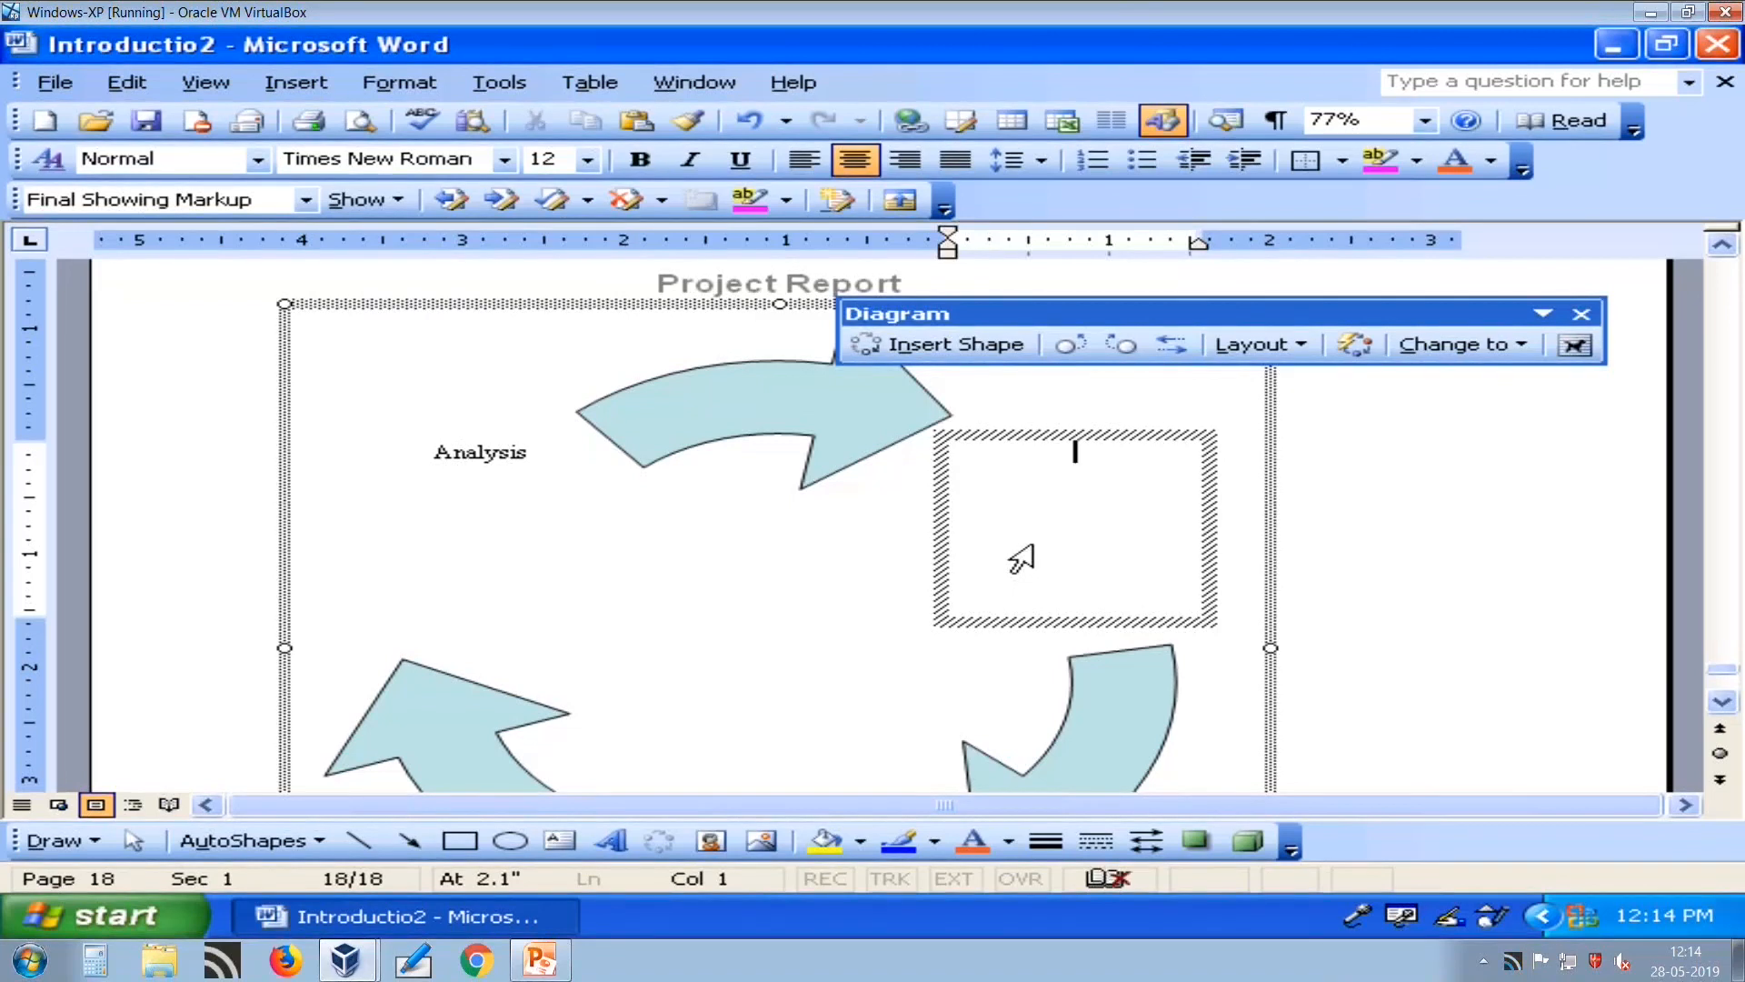
{"action": "type", "text": "Design"}
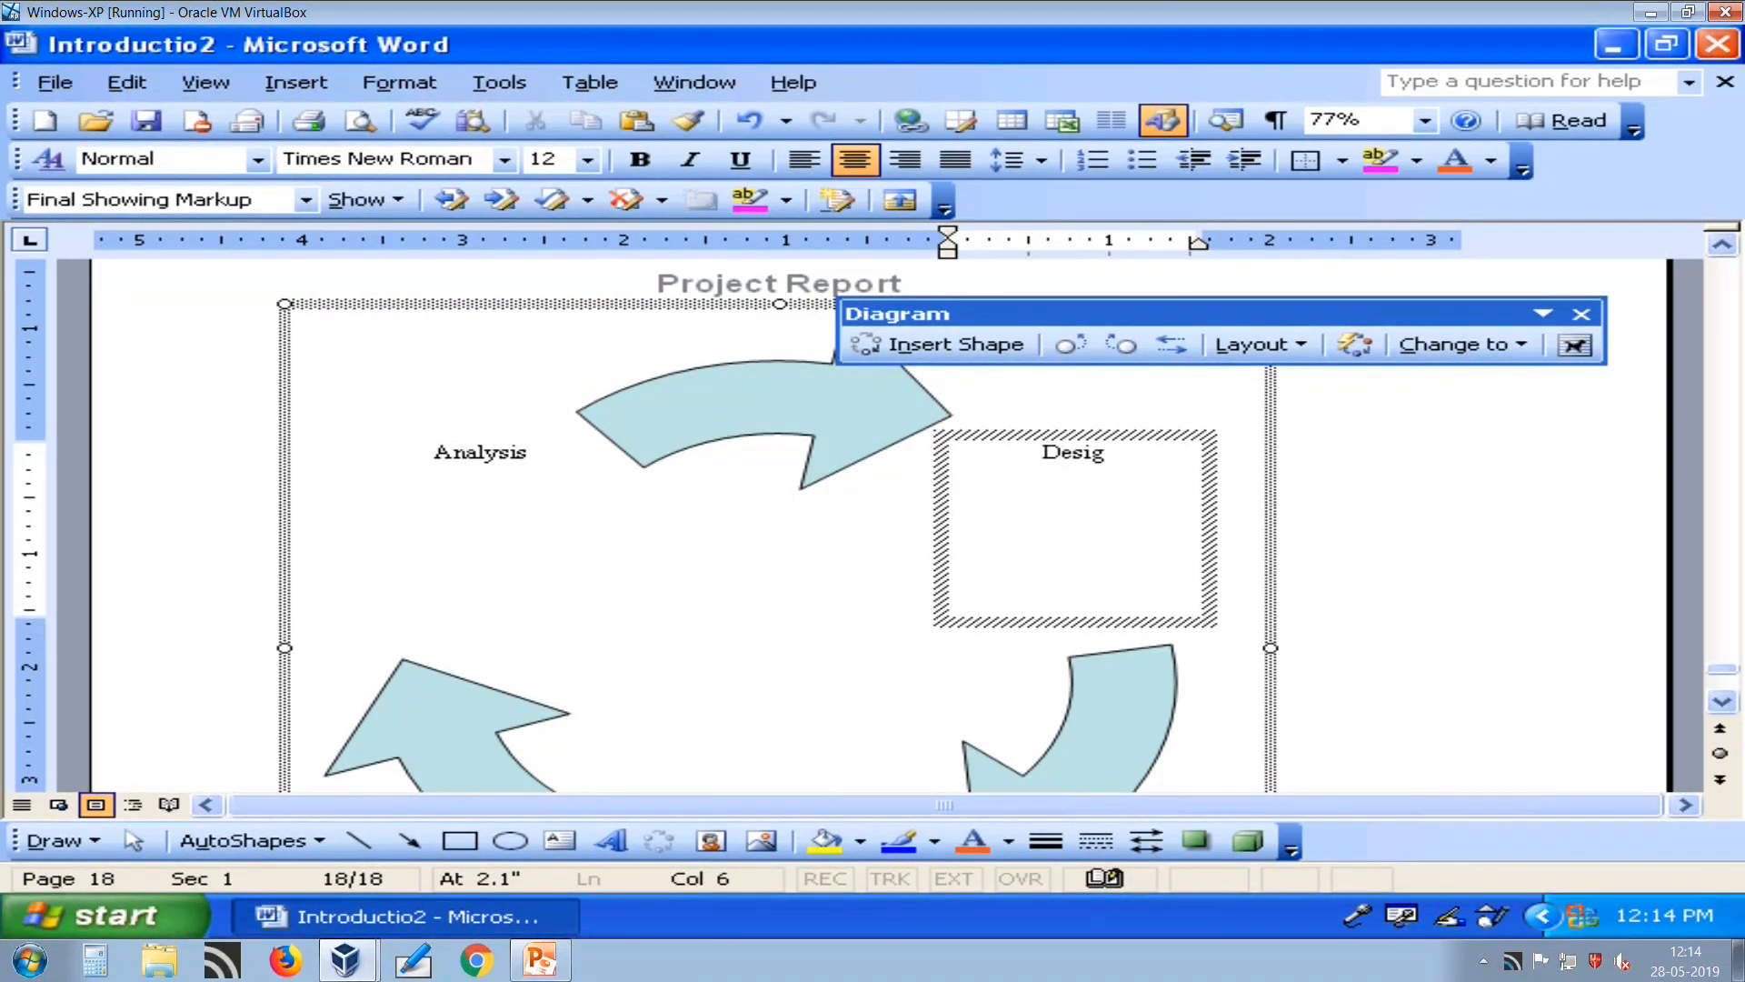
{"action": "scroll", "coordinate": [1033, 557], "scroll_direction": "down", "scroll_amount": 4}
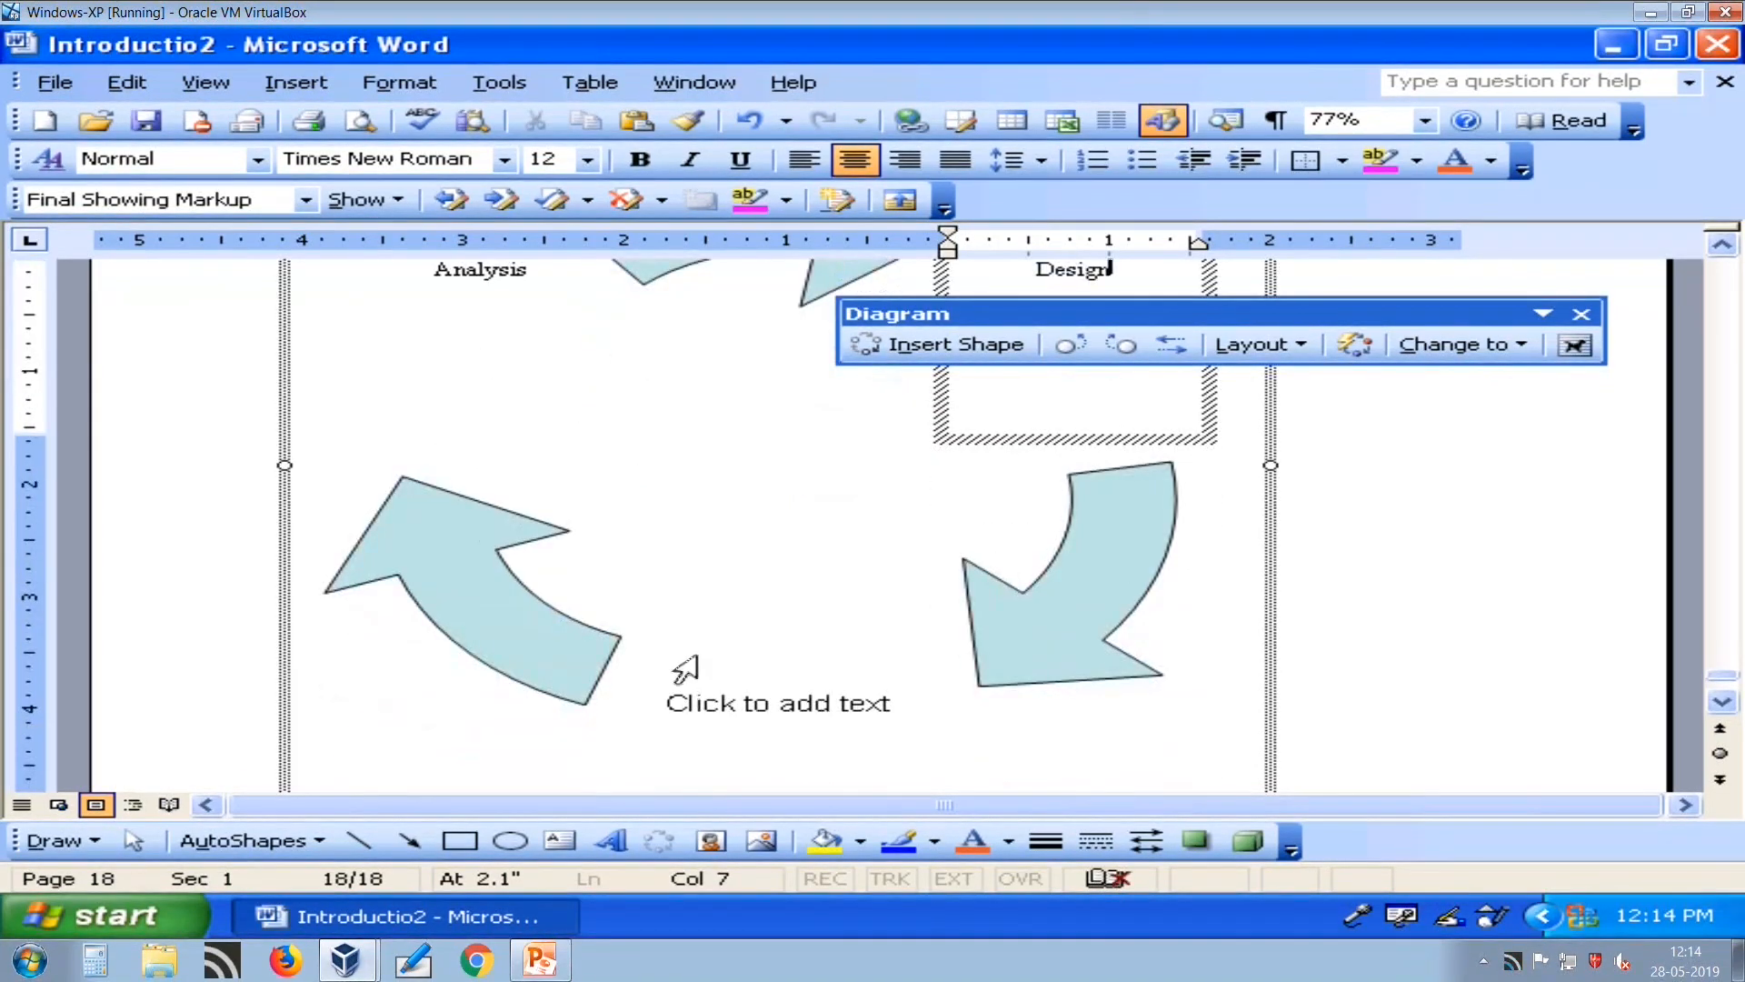
{"action": "left_click", "coordinate": [733, 713]}
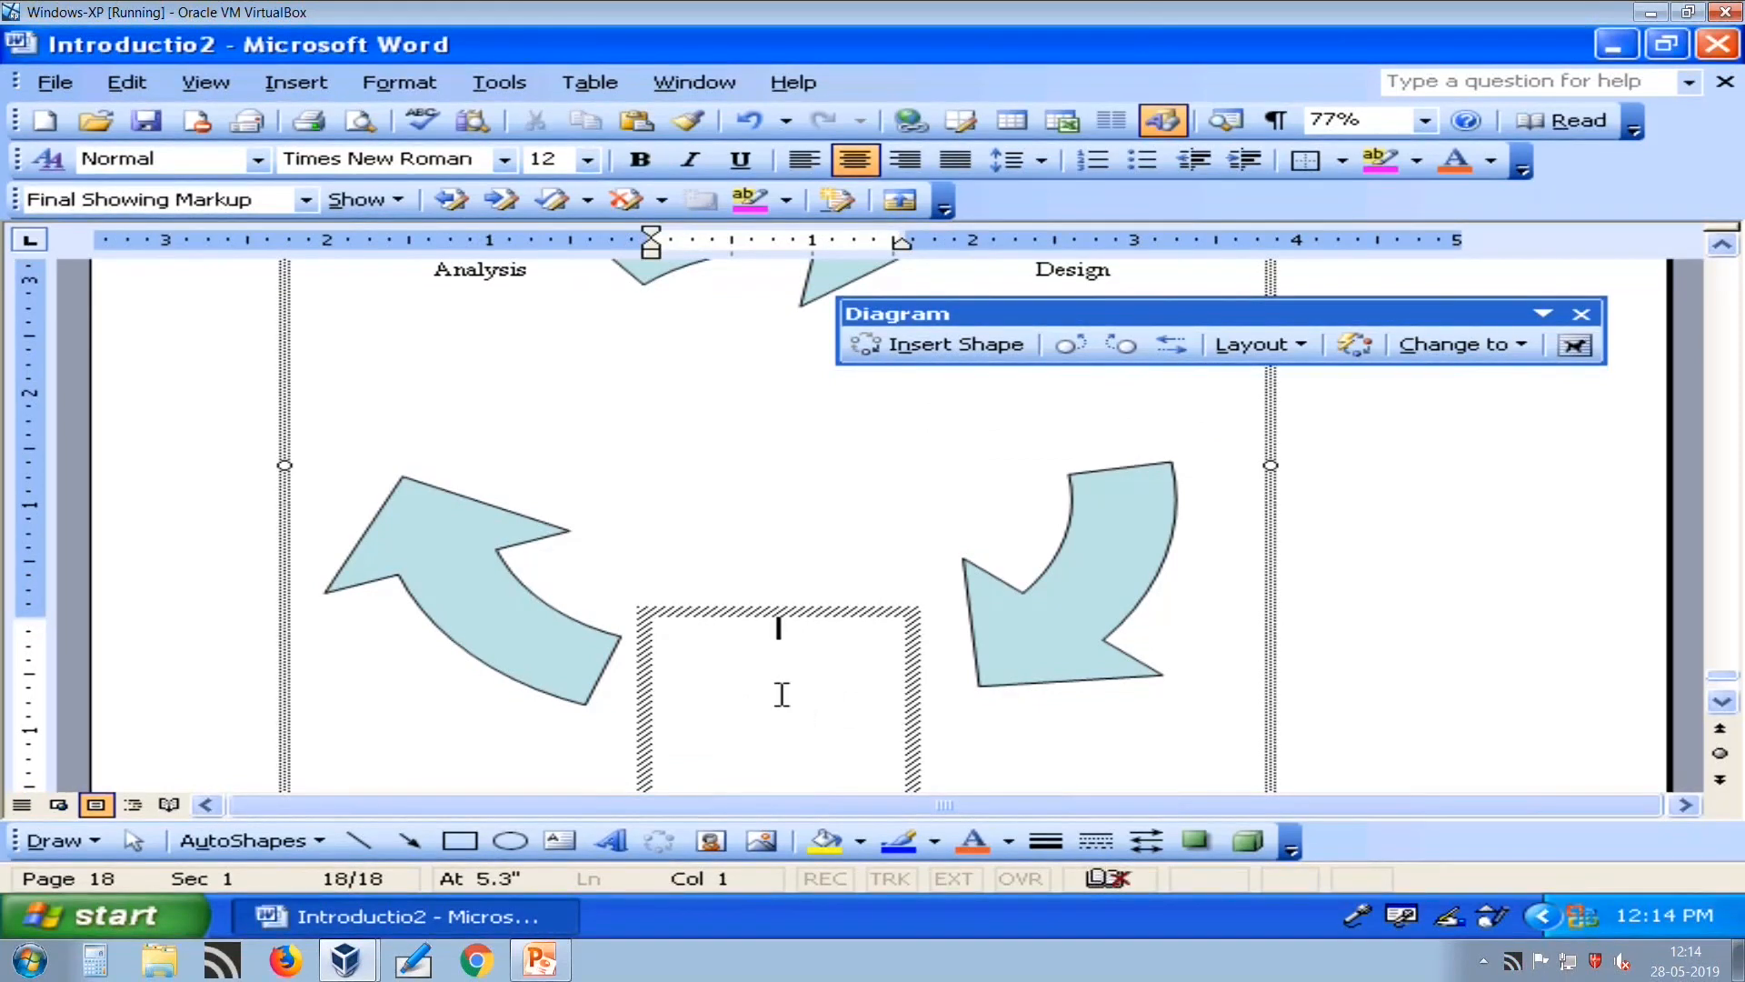
{"action": "type", "text": "Coding"}
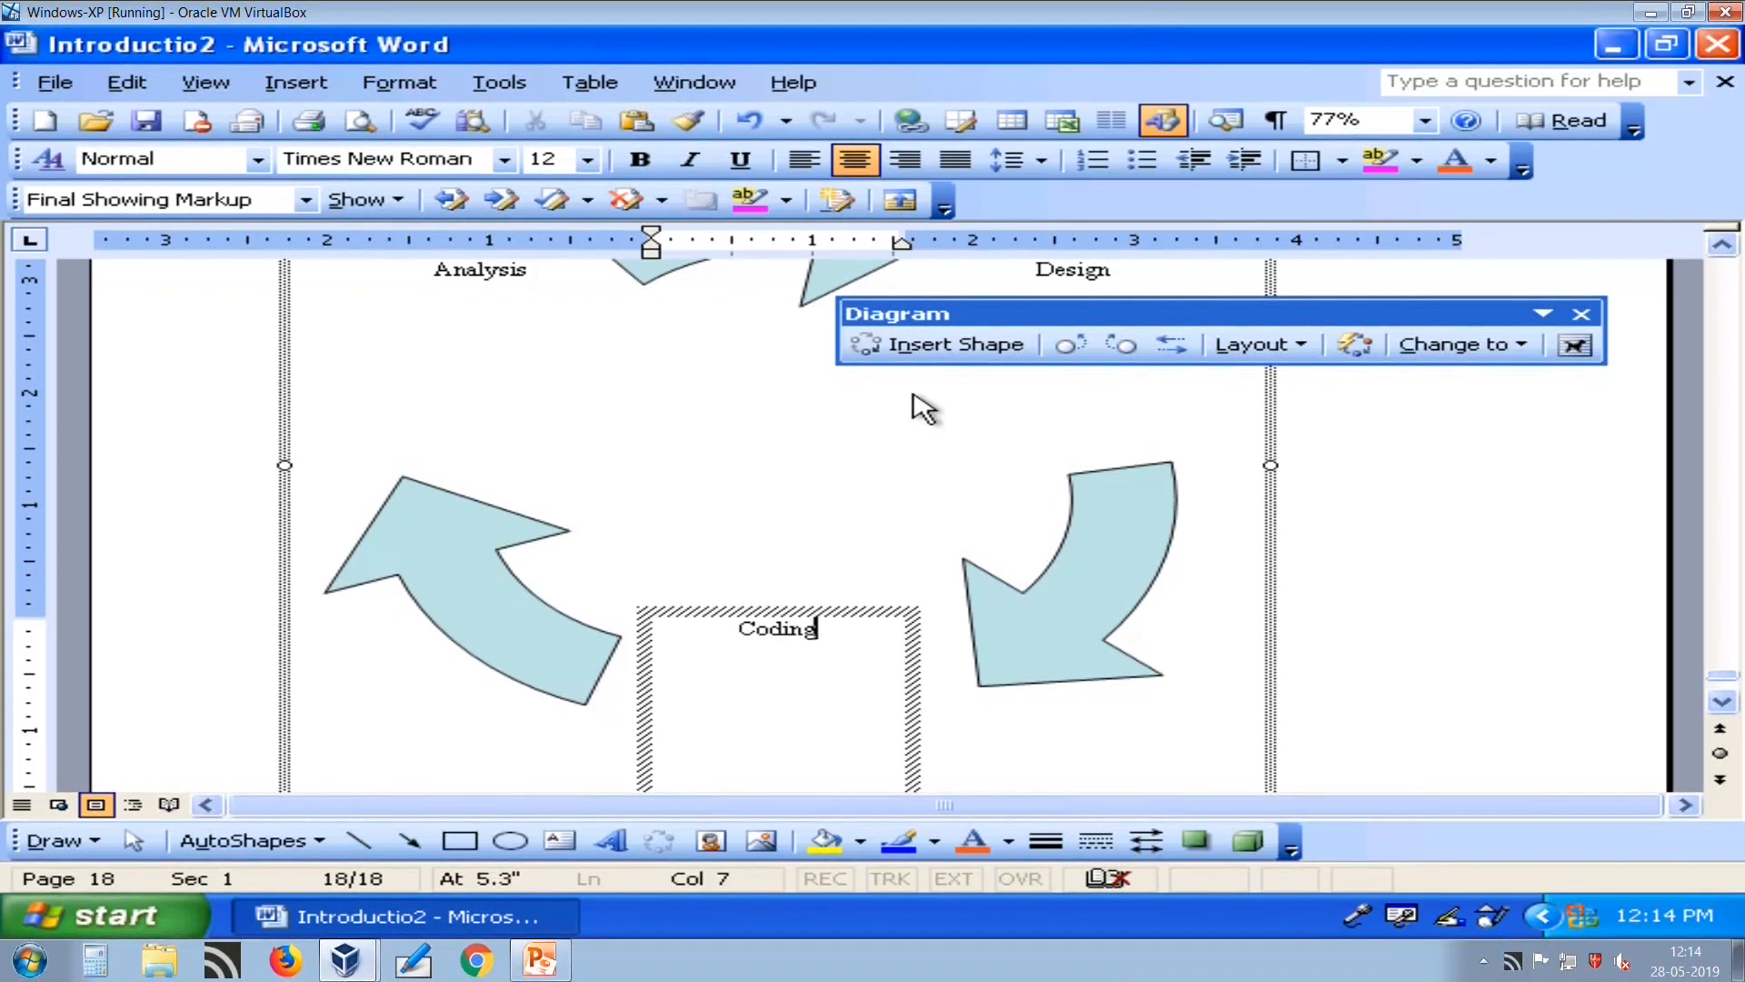
{"action": "scroll", "coordinate": [924, 408], "scroll_direction": "up", "scroll_amount": 2}
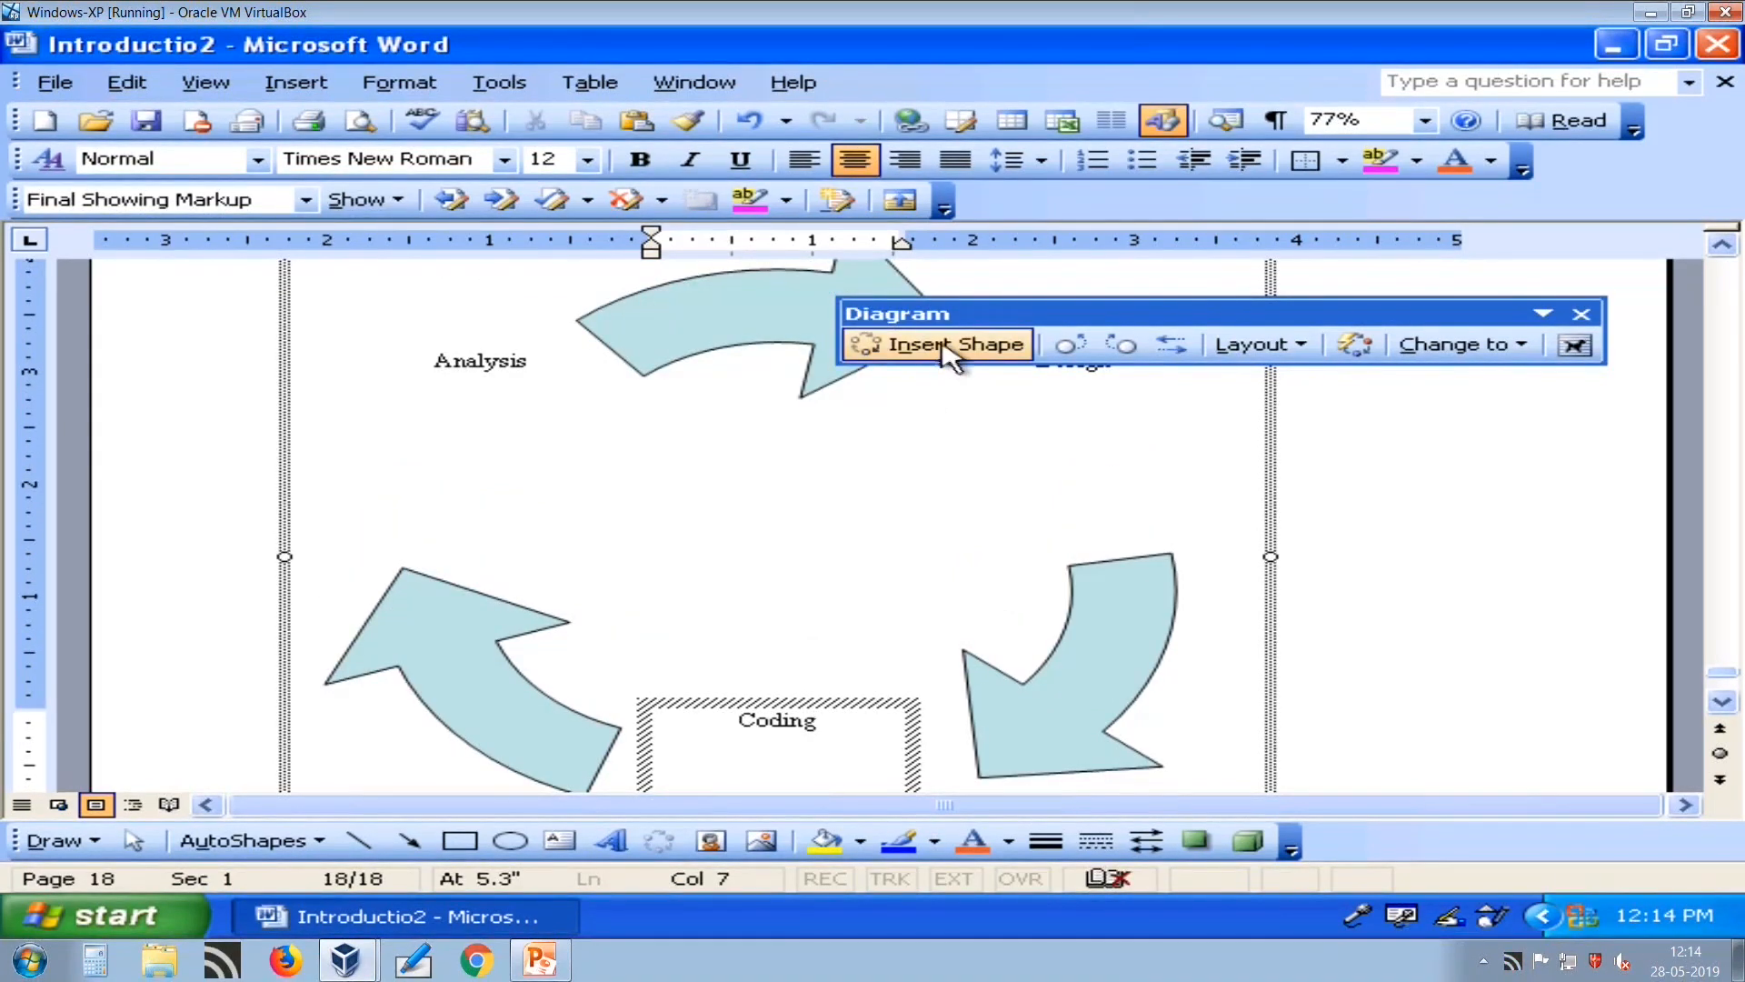